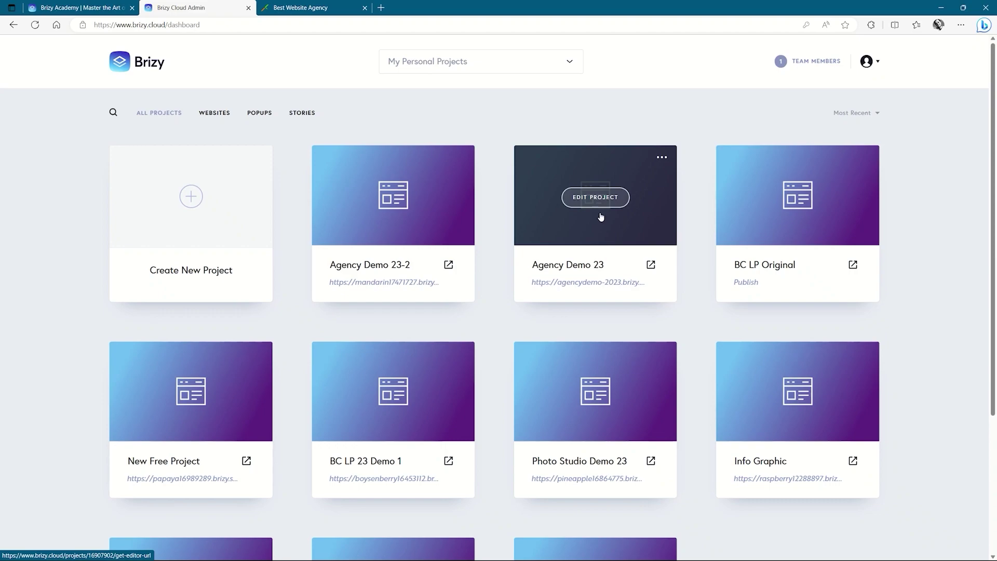
# Switch to the Best Website Agency tab to view the live agencydemo-2023 site.
pyautogui.click(334, 4)
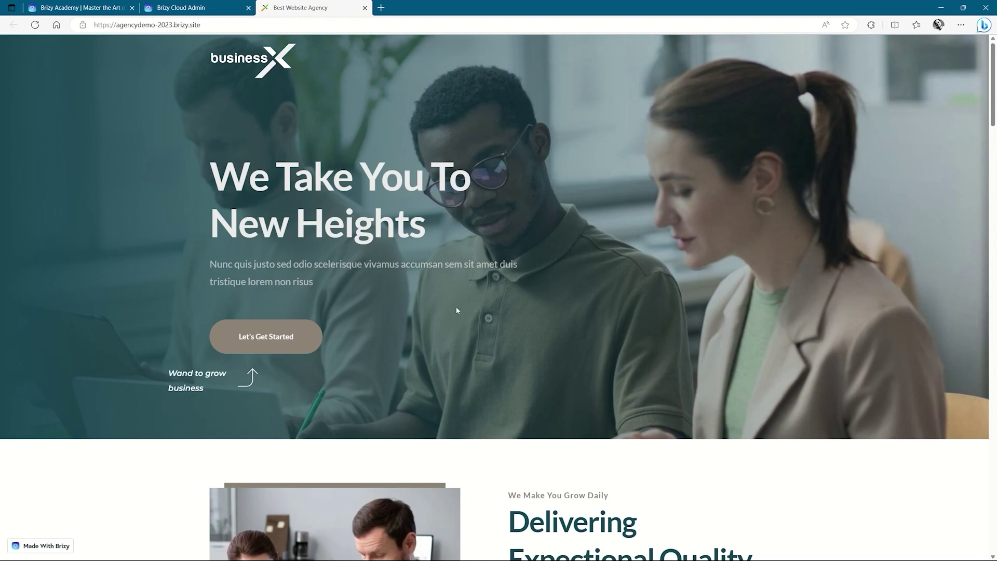
# Scroll down the demo site and advance the testimonial slider to the next review.
pyautogui.scroll(-6, 457, 310)
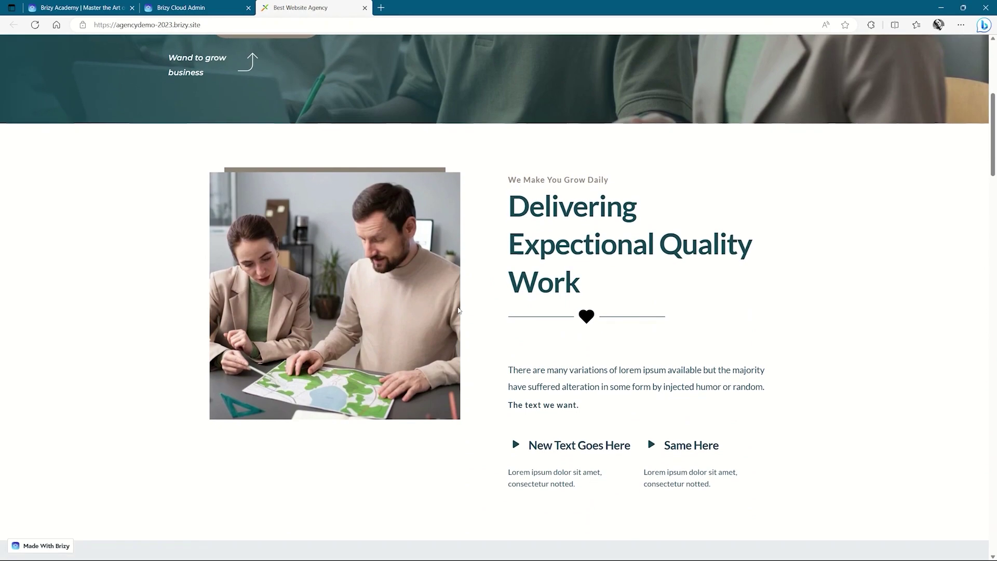
pyautogui.scroll(-10, 458, 310)
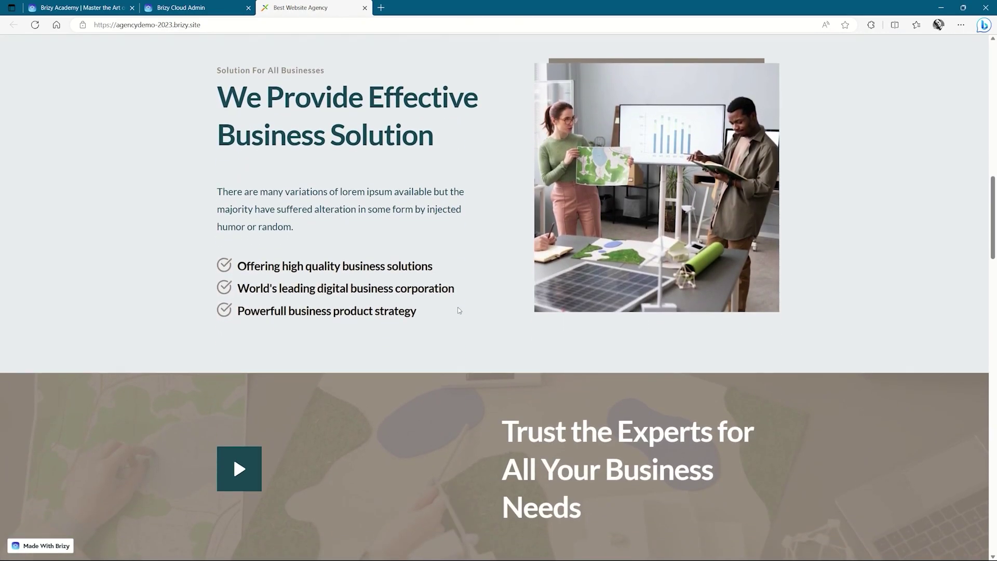
pyautogui.scroll(-4, 459, 310)
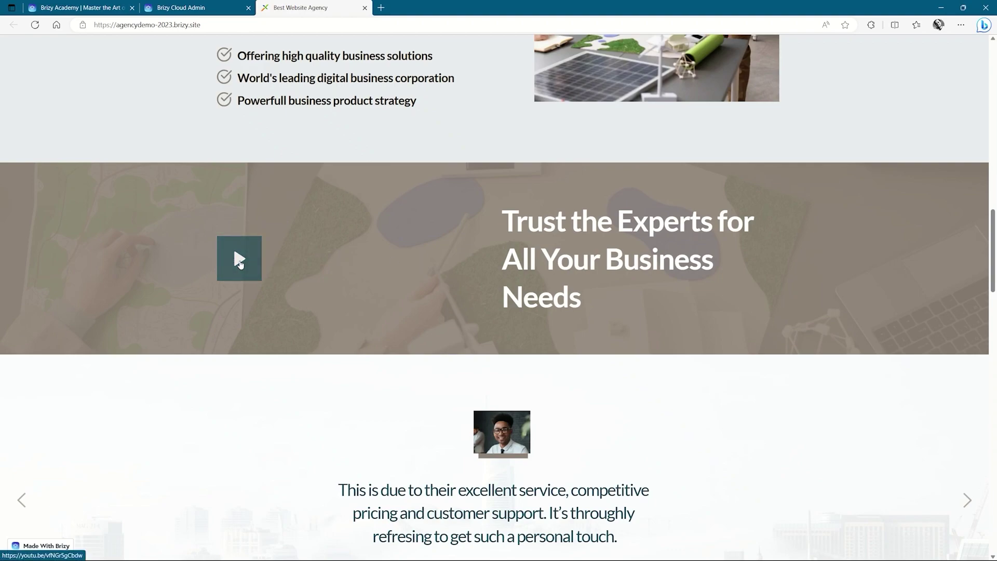
pyautogui.scroll(-6, 239, 261)
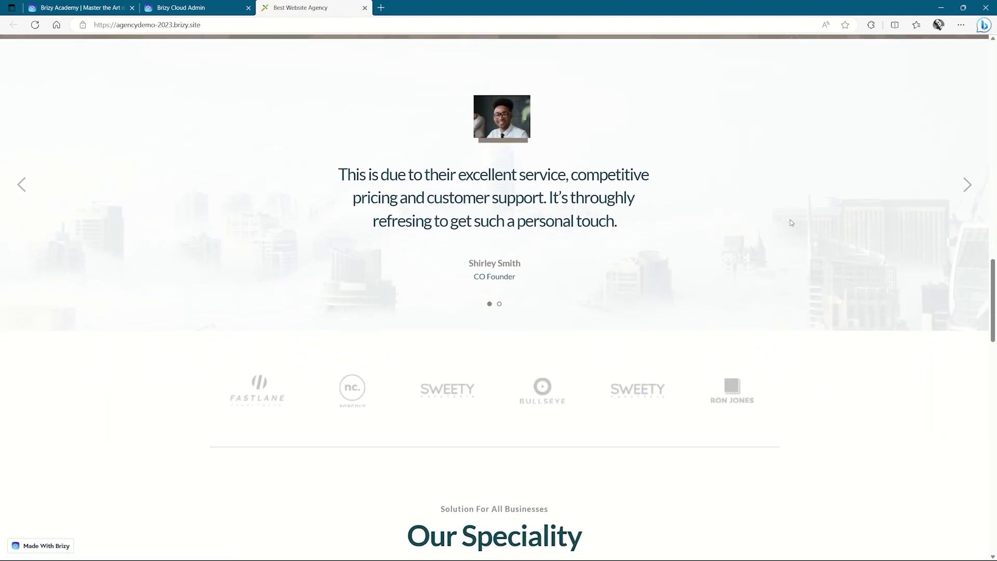
pyautogui.click(968, 183)
# Scroll to the page end, test Let's Get Started jumps to the contact form, then switch to Brizy Academy.
pyautogui.scroll(-2, 970, 183)
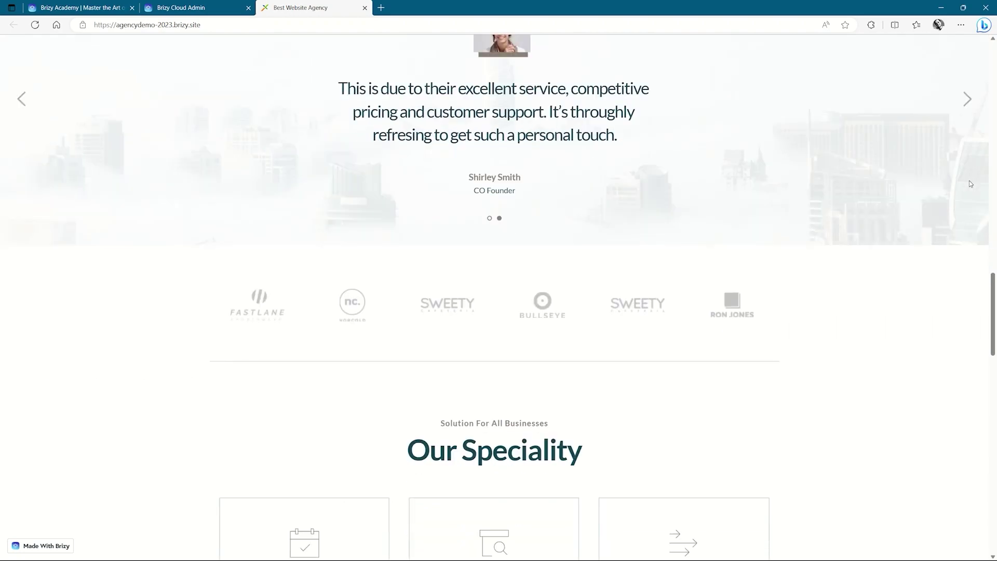
pyautogui.scroll(-2, 970, 184)
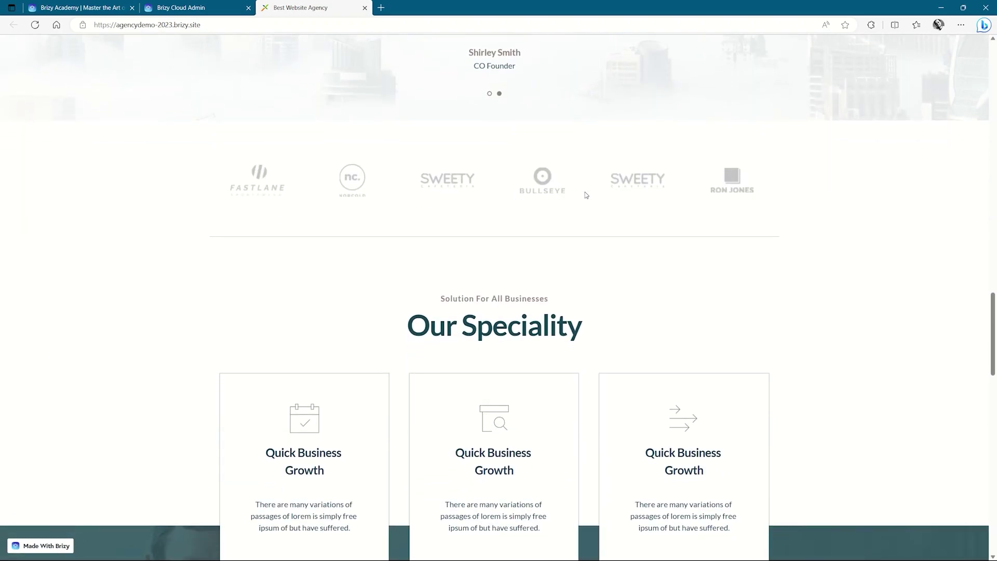
pyautogui.scroll(-4, 608, 193)
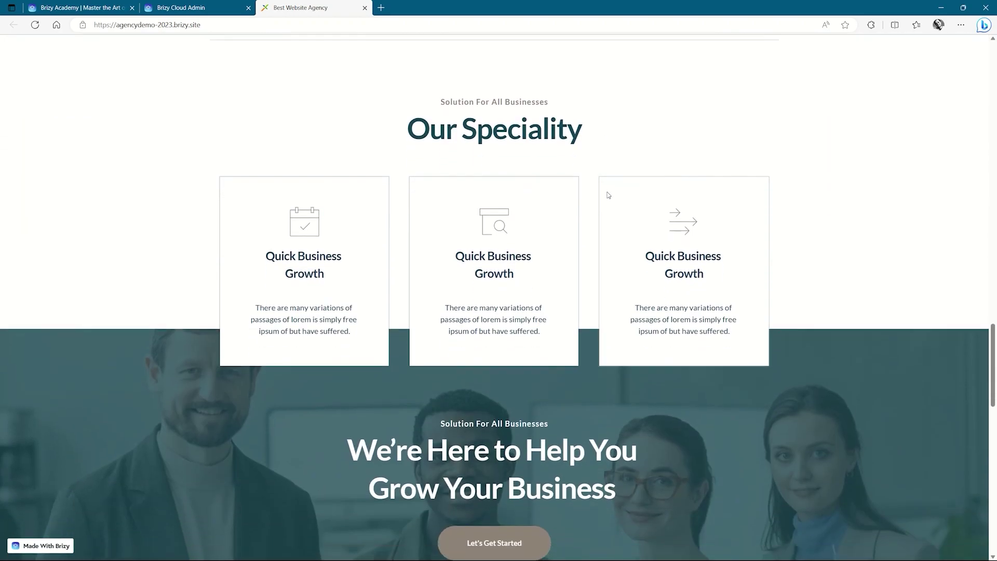
pyautogui.scroll(-6, 501, 163)
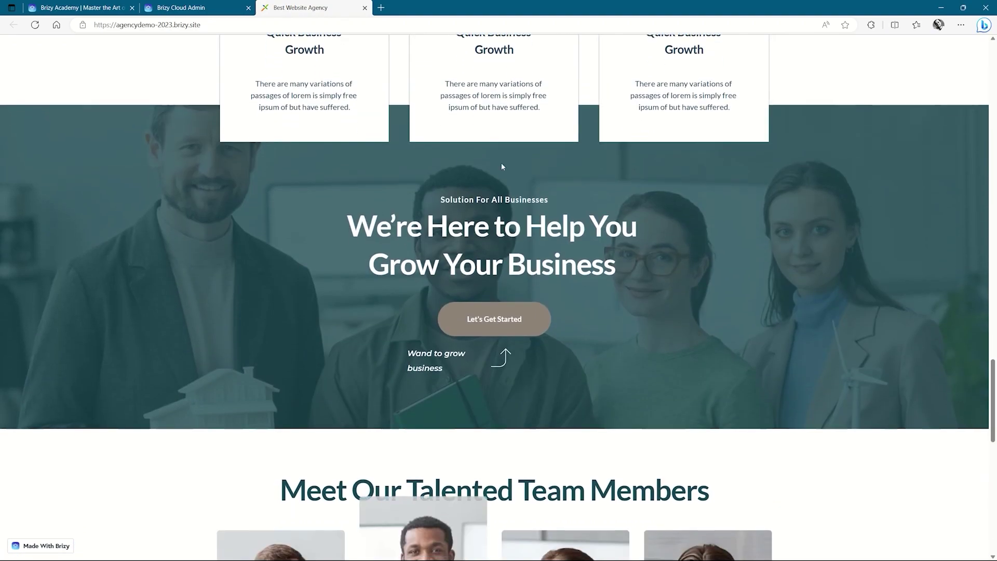
pyautogui.scroll(-4, 500, 237)
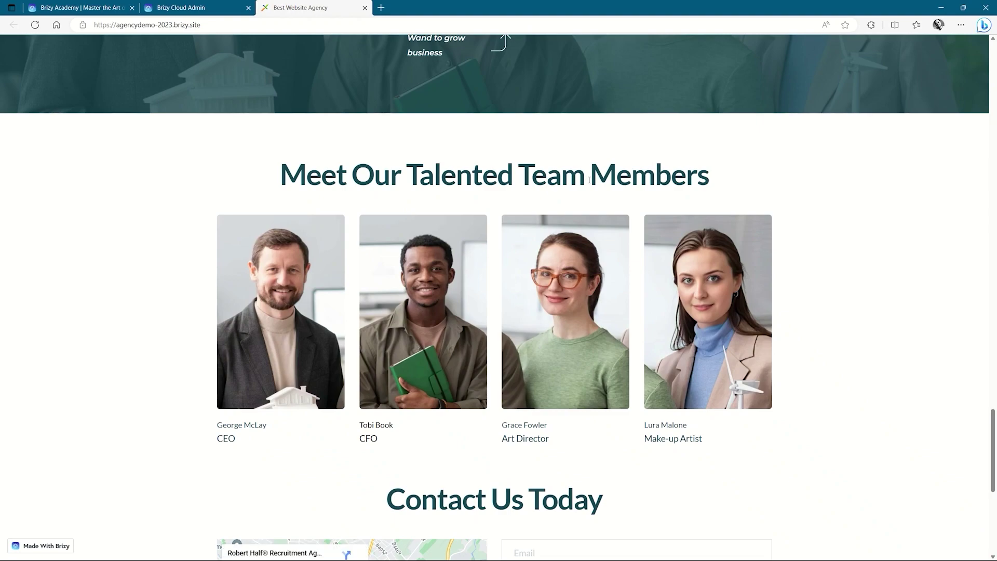
pyautogui.scroll(-6, 587, 179)
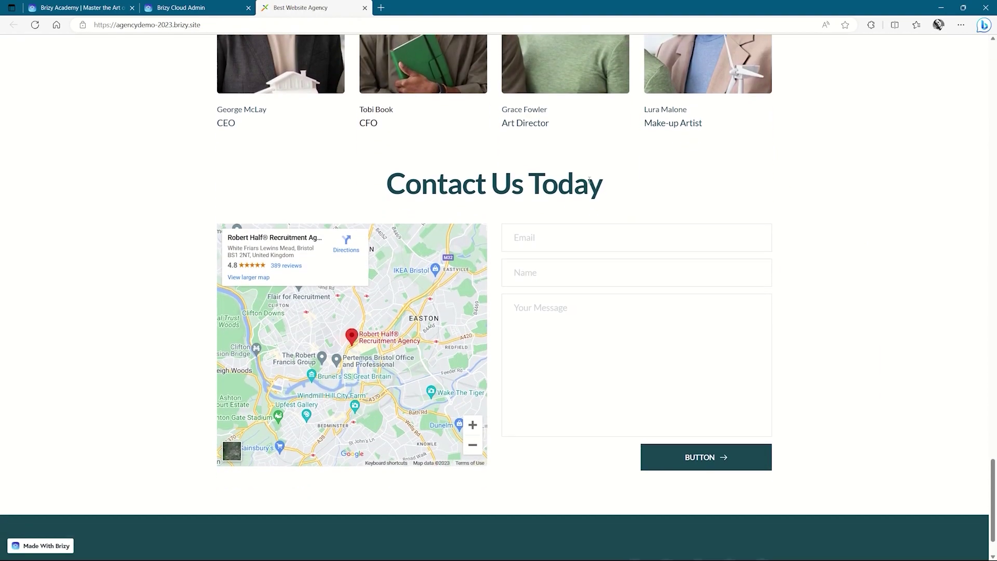
pyautogui.moveTo(992, 467); pyautogui.dragTo(994, 353)
pyautogui.click(511, 353)
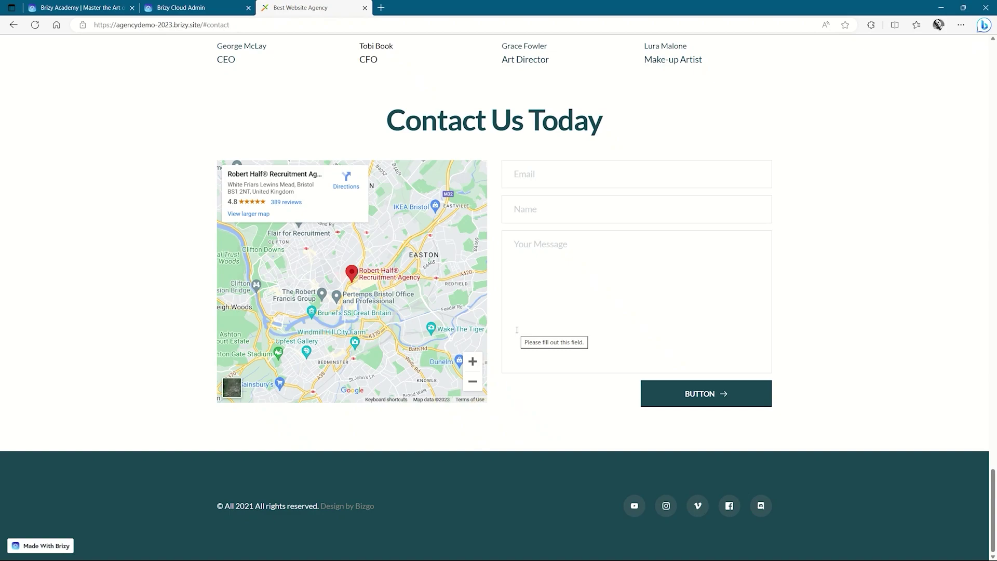
pyautogui.click(92, 10)
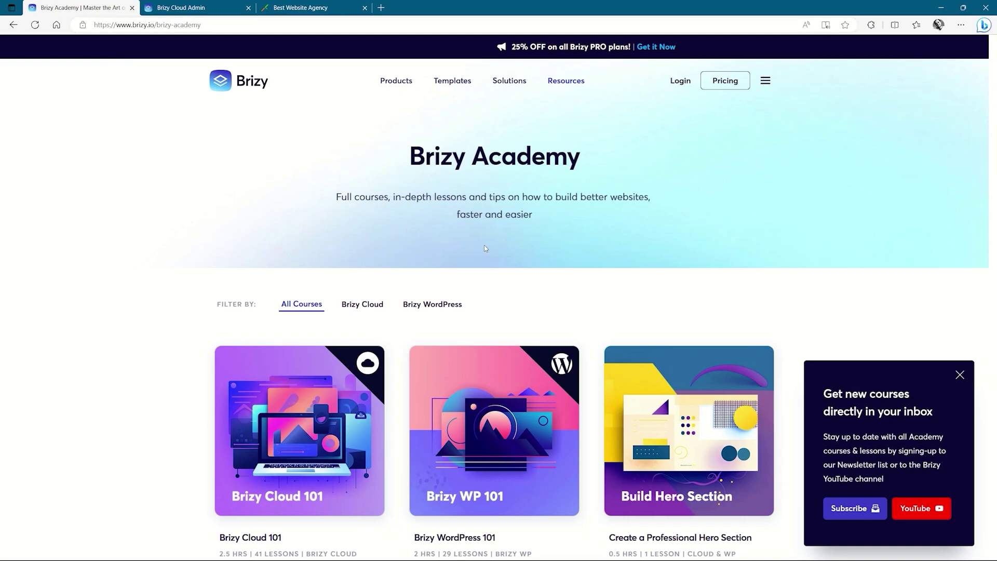
# Reload the Academy courses page from the Resources menu.
pyautogui.click(567, 81)
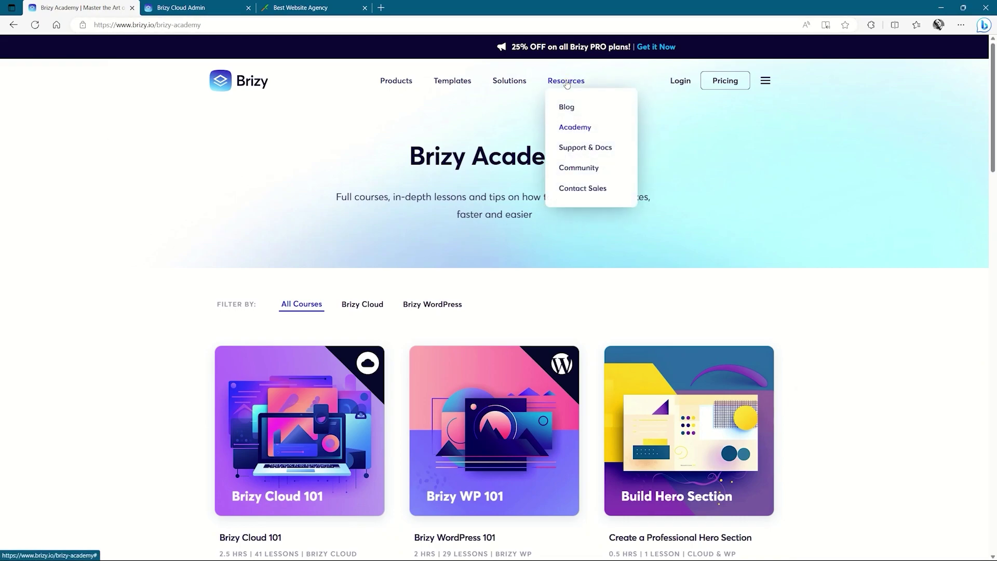
pyautogui.click(565, 127)
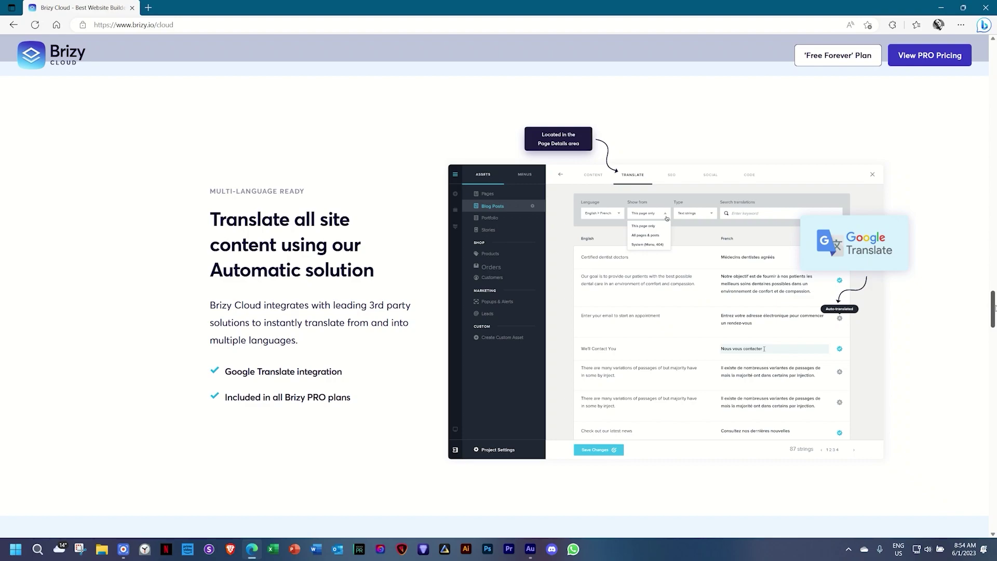
# Jump to the 'Free Forever' pricing plans and start building a free site in a new tab.
pyautogui.moveTo(993, 307); pyautogui.dragTo(983, 486)
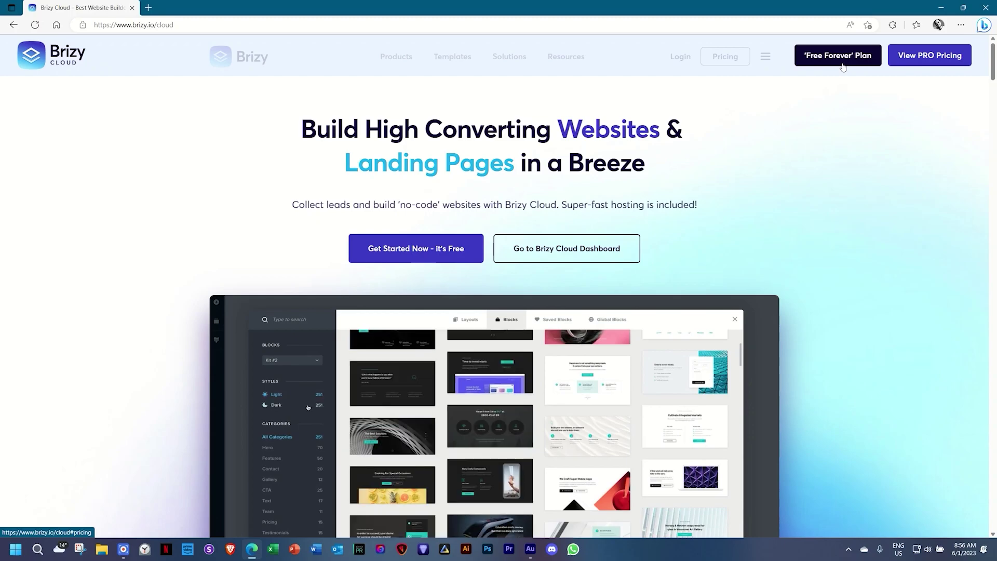
pyautogui.scroll(-20, 842, 66)
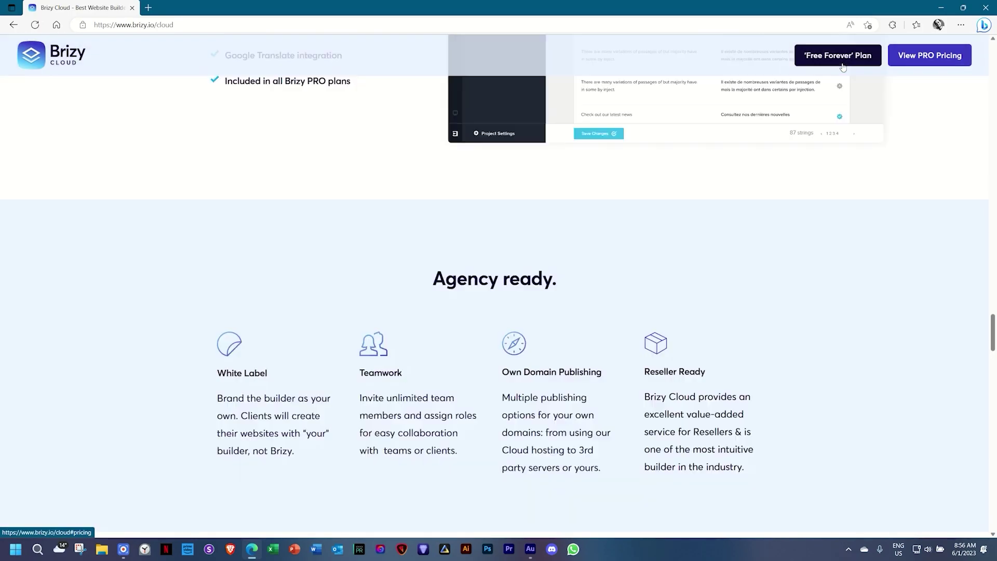
pyautogui.click(843, 65)
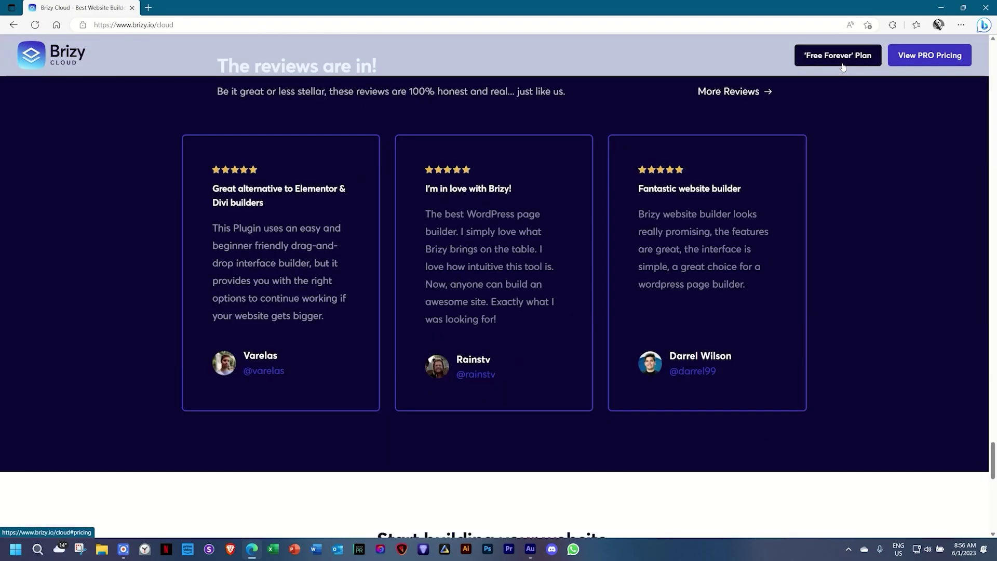
pyautogui.click(304, 425)
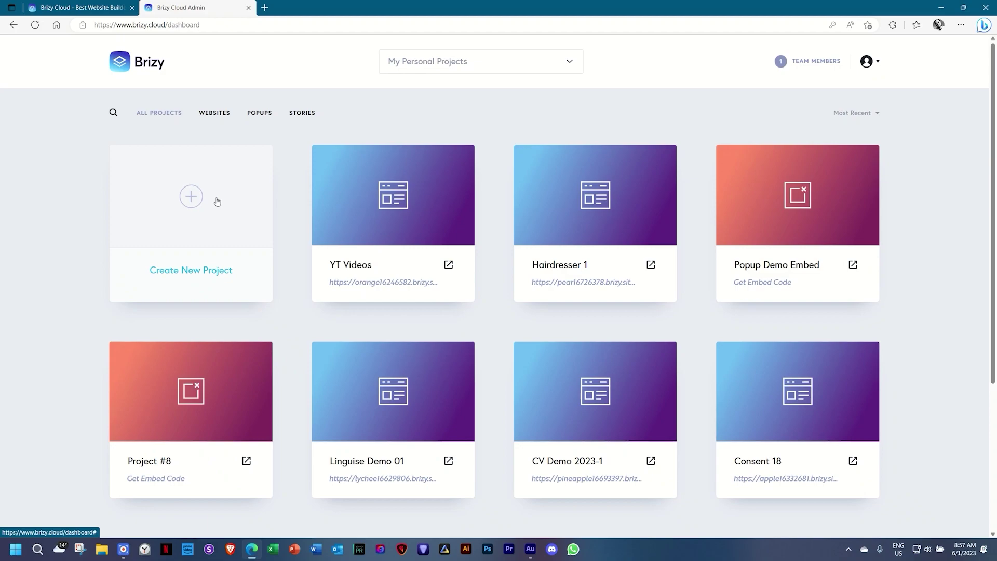
# Show the workspace choices under 'My Personal Projects' on the projects dashboard.
pyautogui.moveTo(855, 388)
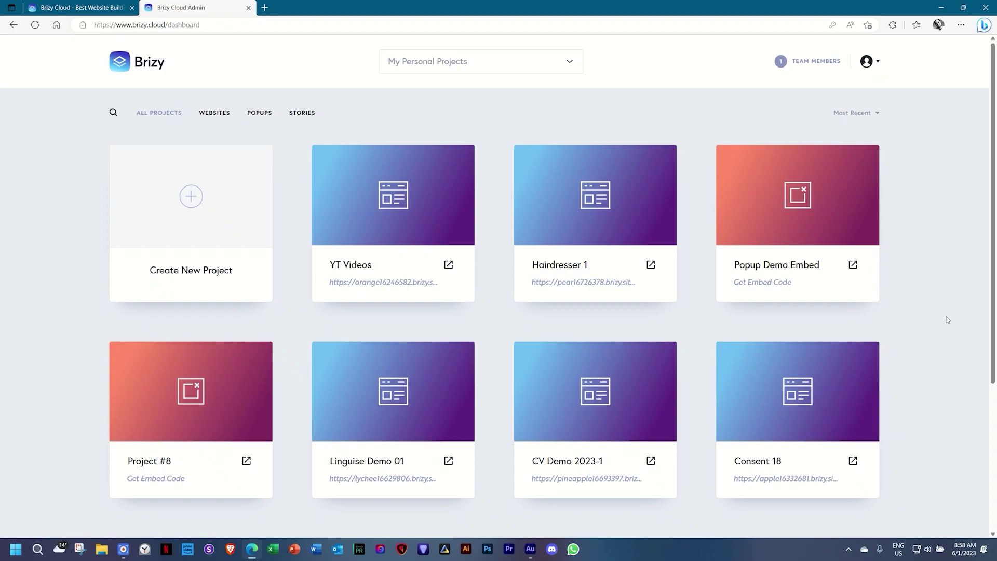
pyautogui.moveTo(722, 390)
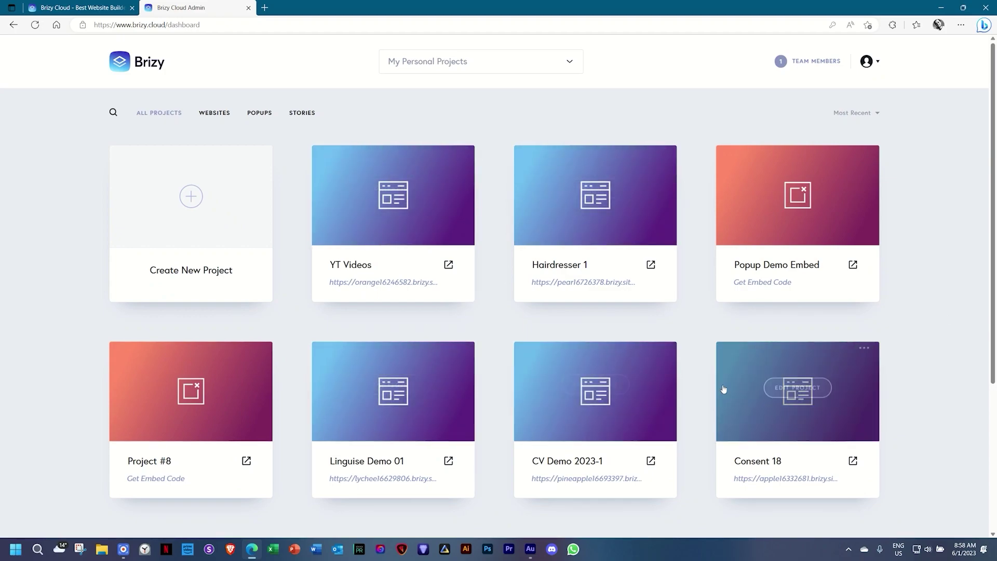
pyautogui.scroll(-3, 882, 327)
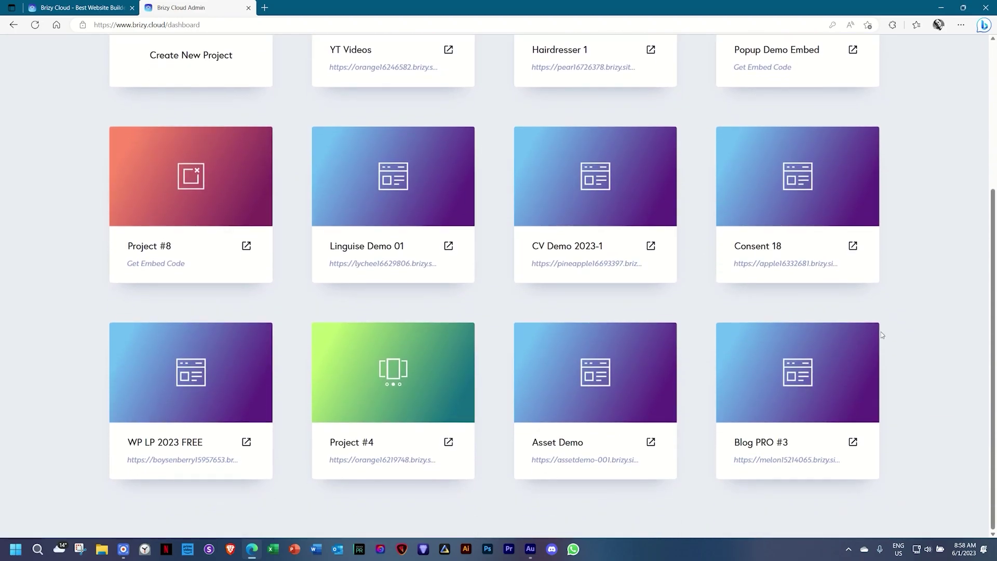
pyautogui.scroll(3, 882, 332)
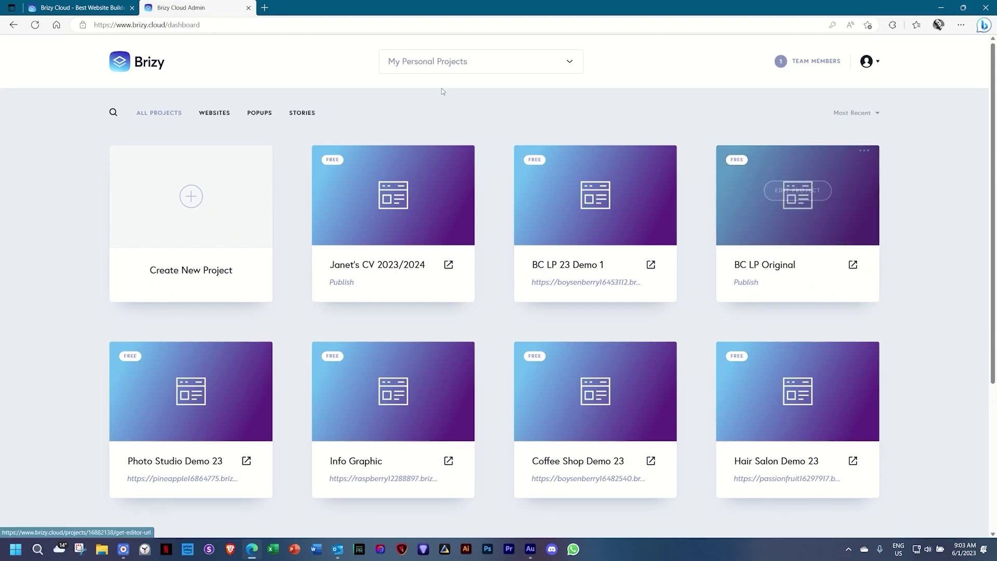
pyautogui.click(555, 65)
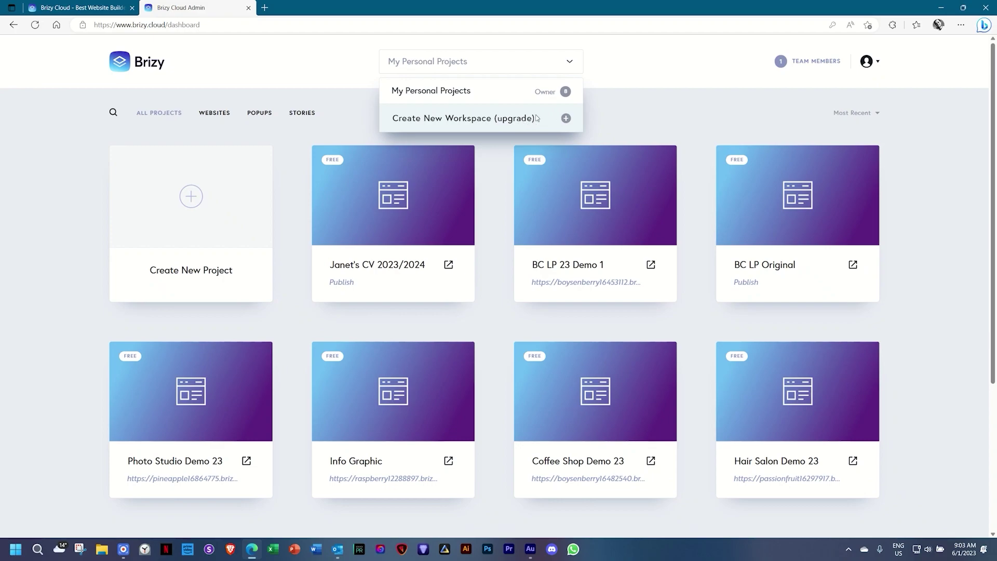
# Dismiss the workspace list, staying in My Personal Projects.
pyautogui.click(640, 71)
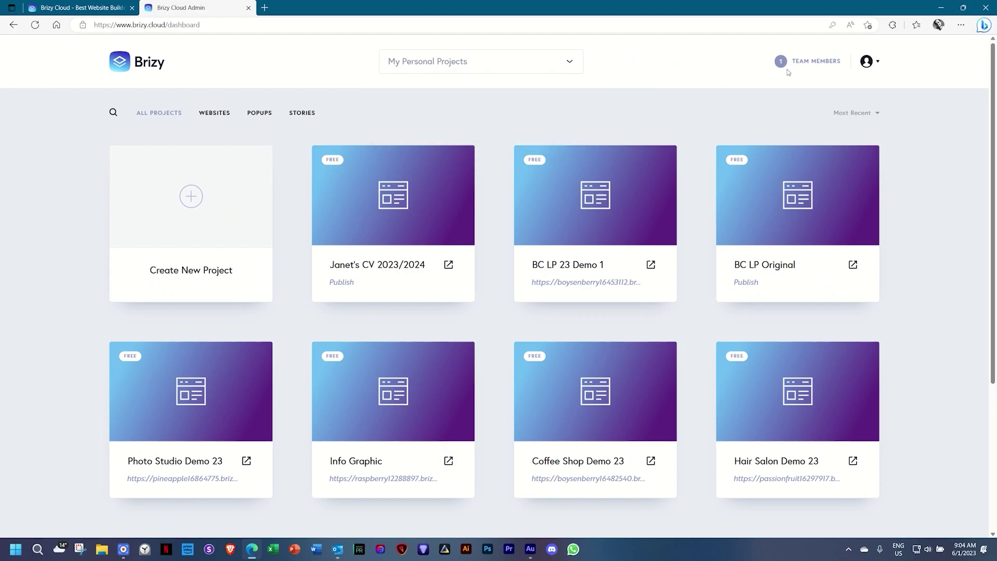
# Check invitee roles in Team Members, close it leaving Viewer without inviting, and open the account menu.
pyautogui.click(812, 65)
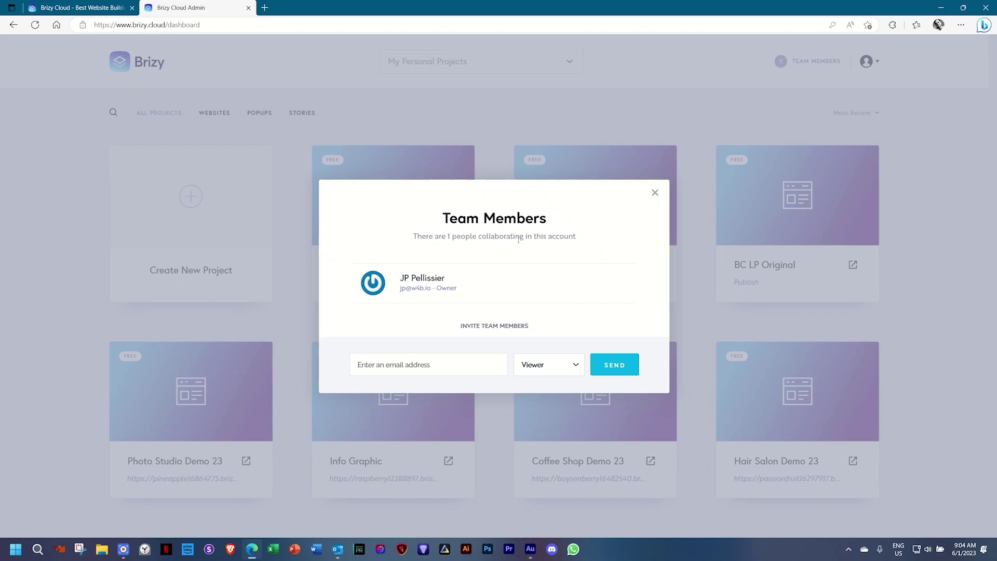
pyautogui.click(553, 371)
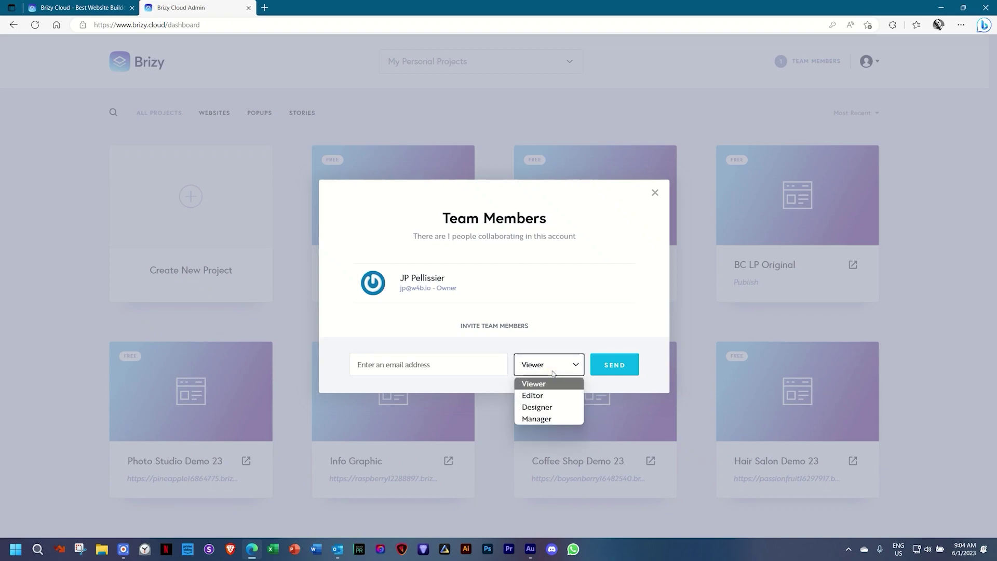
pyautogui.click(592, 319)
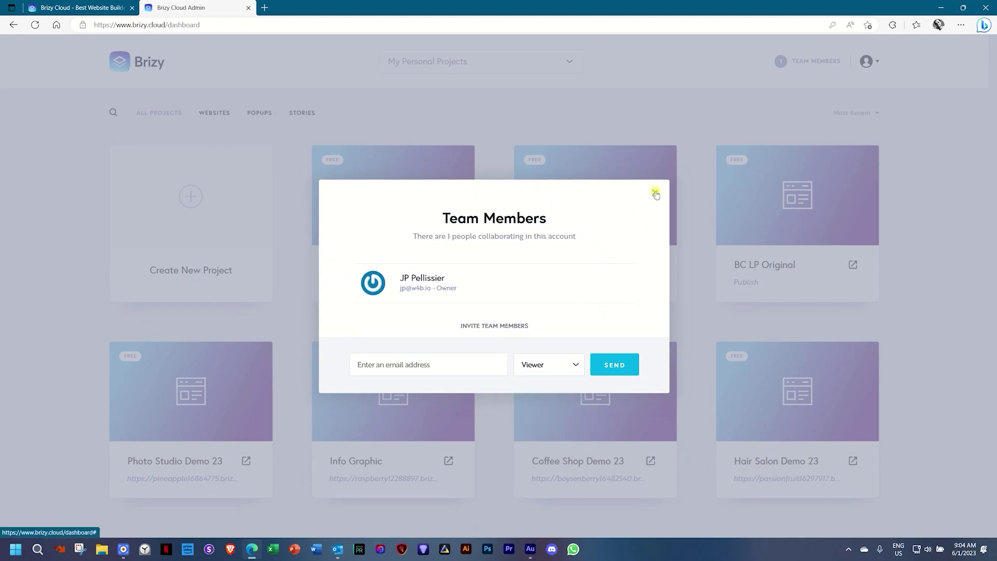
pyautogui.click(654, 193)
pyautogui.click(877, 67)
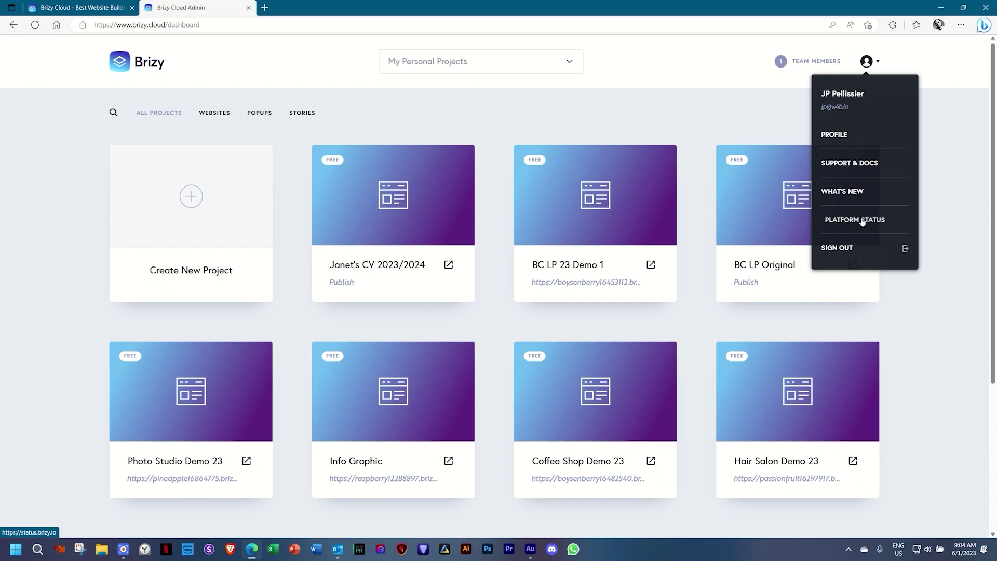
# Dismiss the account menu to reveal the All Projects dashboard.
pyautogui.click(932, 208)
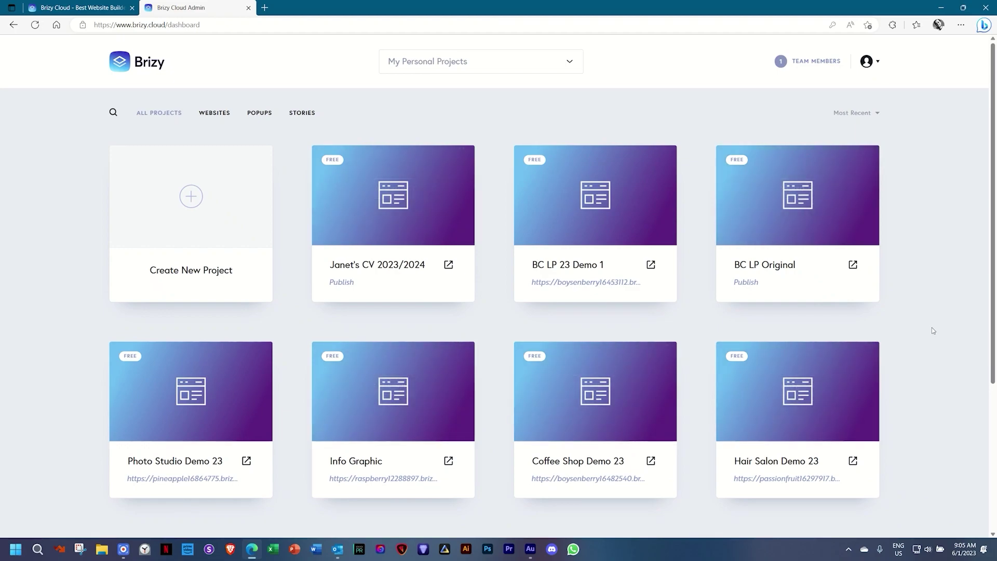
pyautogui.scroll(-4, 931, 327)
pyautogui.scroll(4, 931, 327)
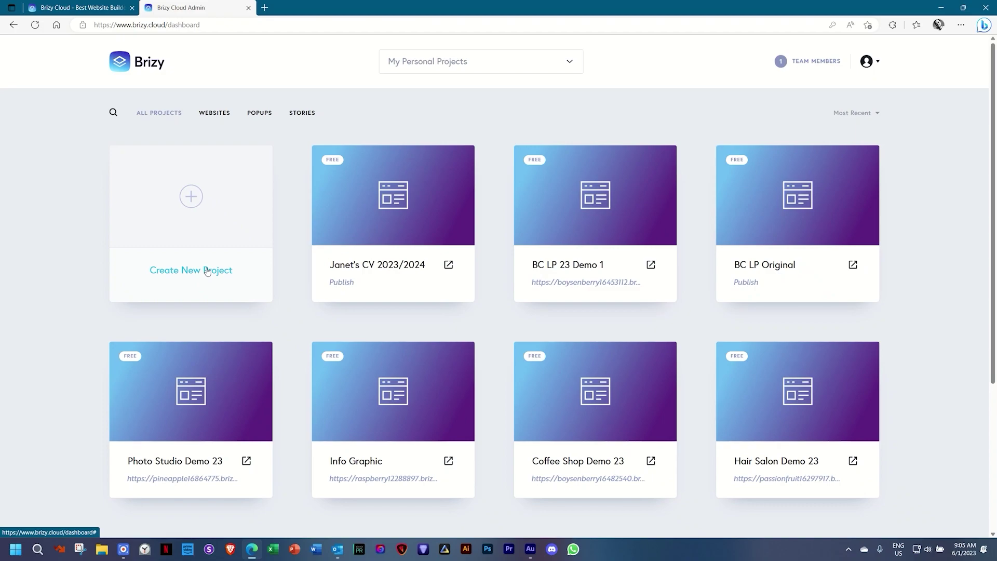
pyautogui.click(114, 113)
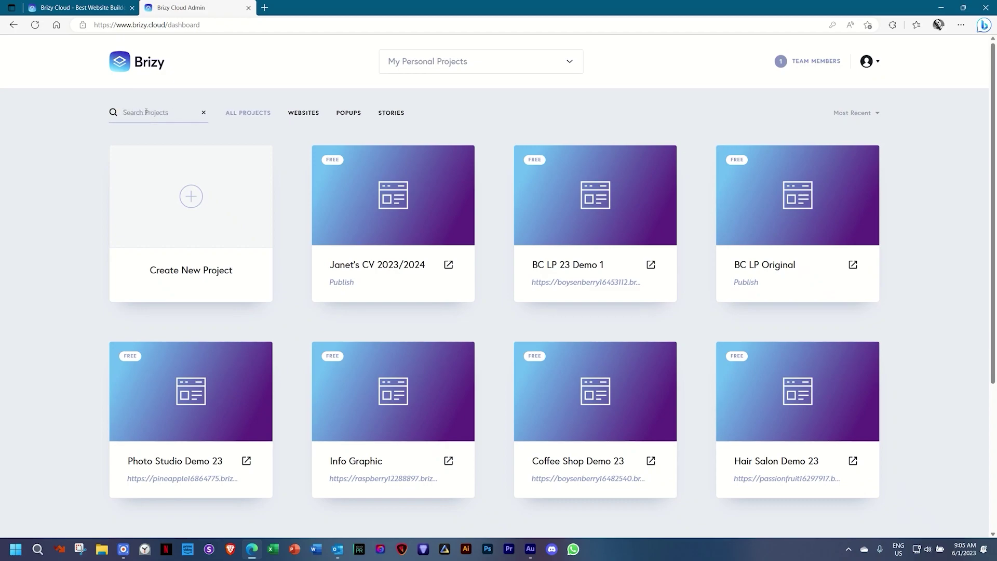
pyautogui.click(849, 114)
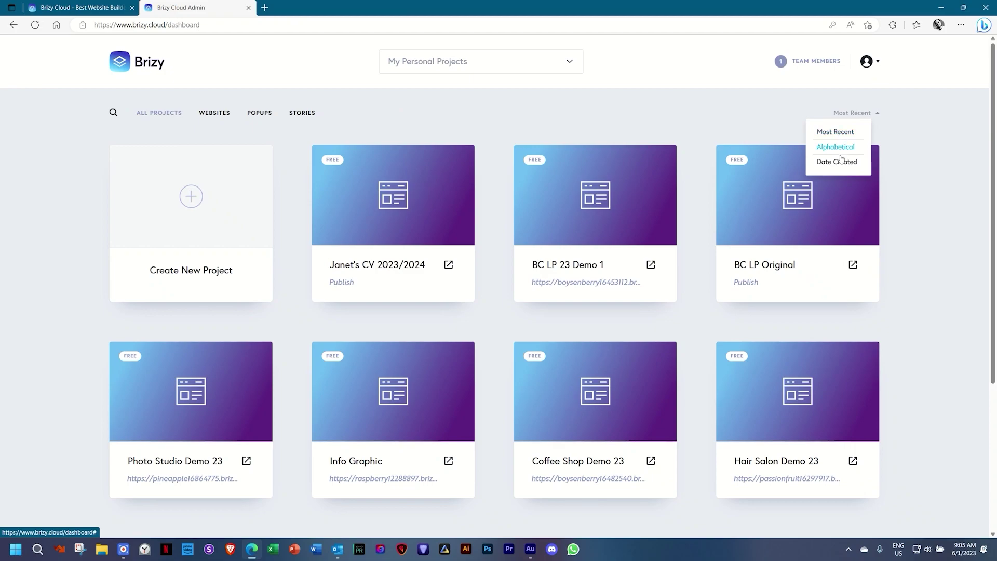
pyautogui.click(923, 158)
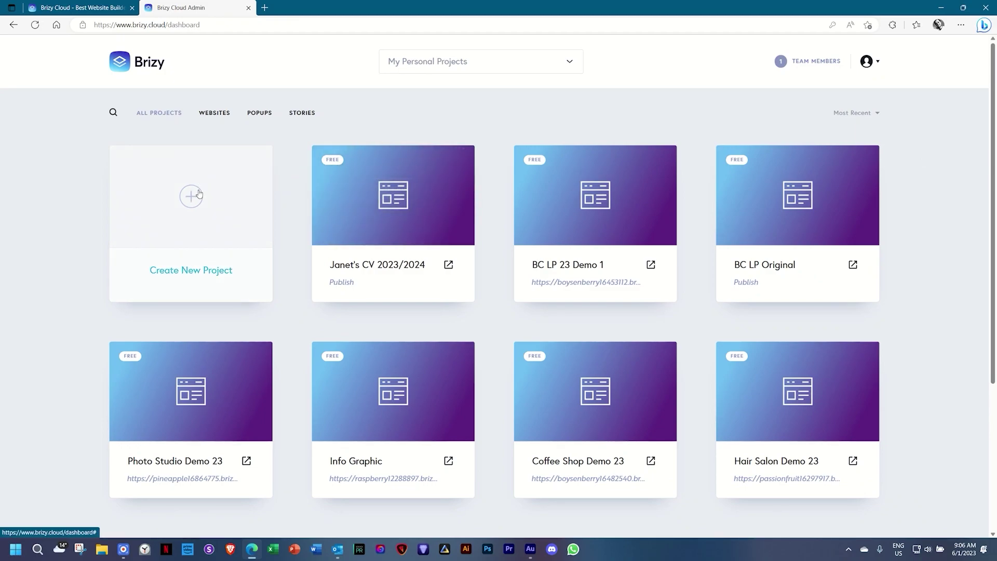
# Create a new Website & Landing Page project, which appears as Project #9.
pyautogui.click(199, 194)
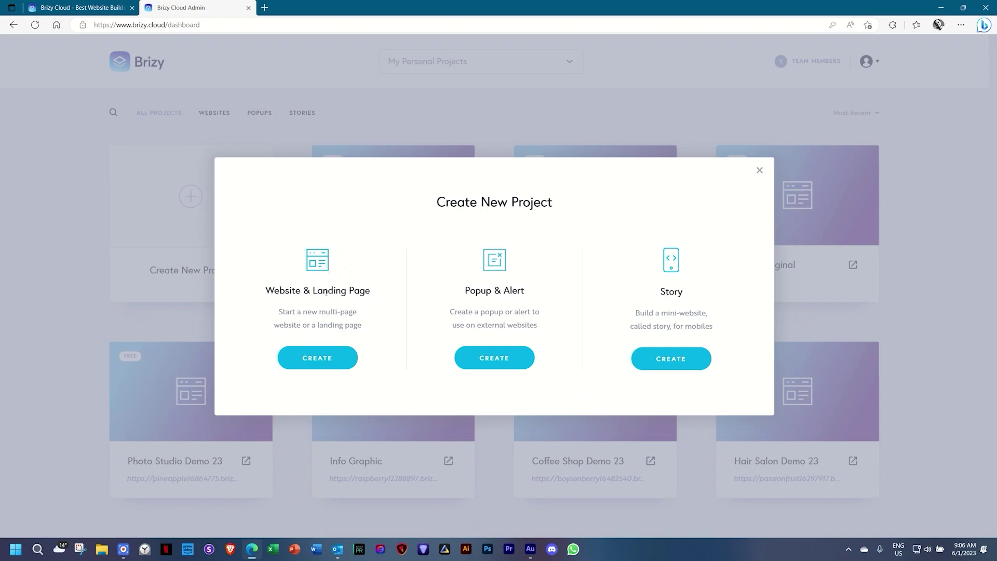
pyautogui.click(314, 356)
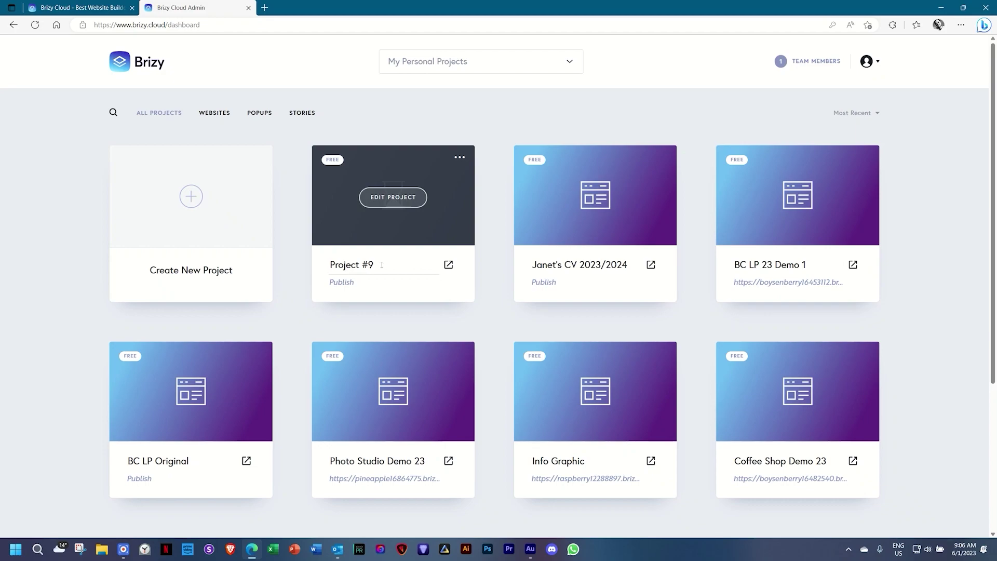
# Rename Project #9 to 'Agency Demo 23' and open it in the page editor.
pyautogui.moveTo(382, 265); pyautogui.dragTo(329, 265)
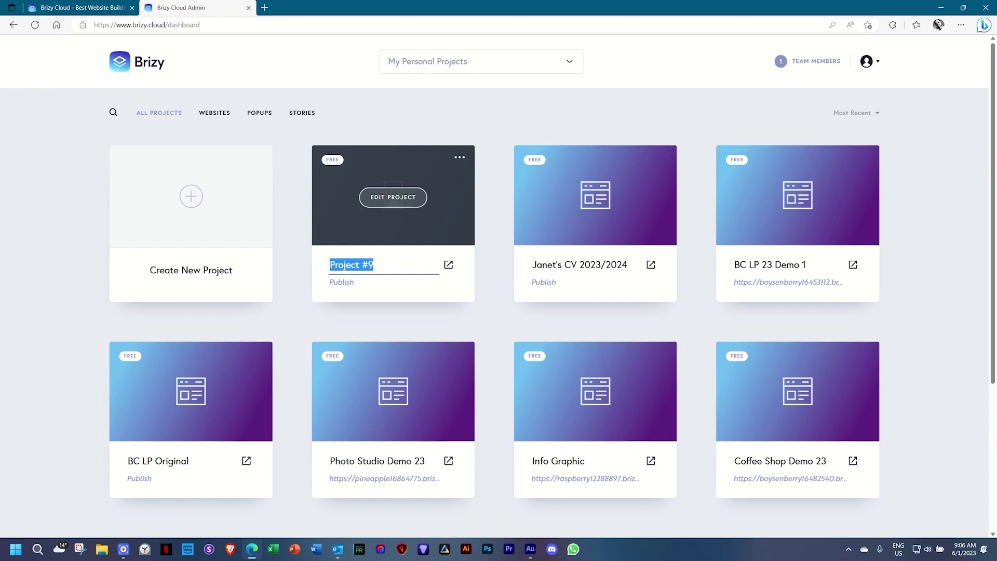
pyautogui.write('Agency Demo')
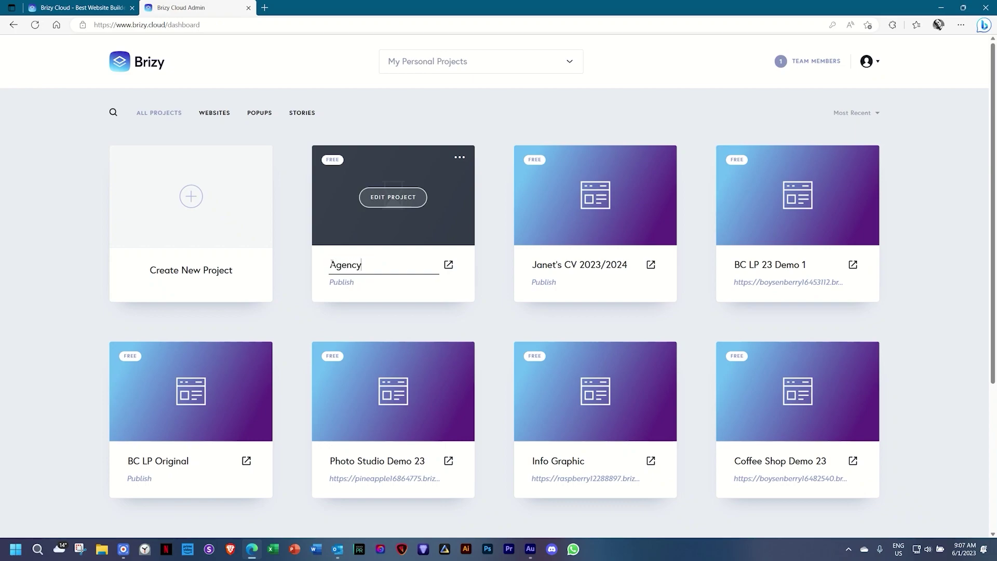
pyautogui.write(' 23')
pyautogui.click(483, 278)
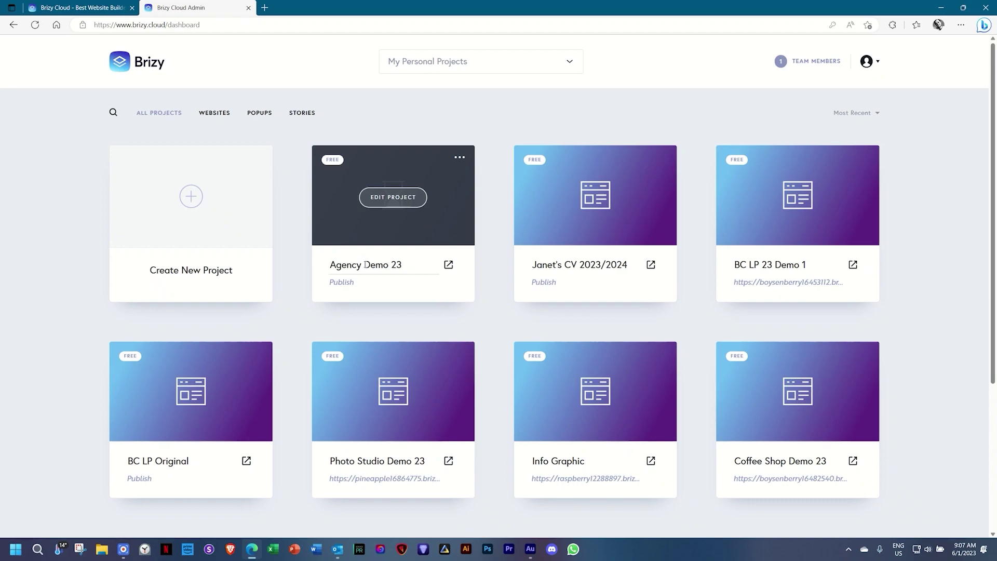
pyautogui.click(392, 206)
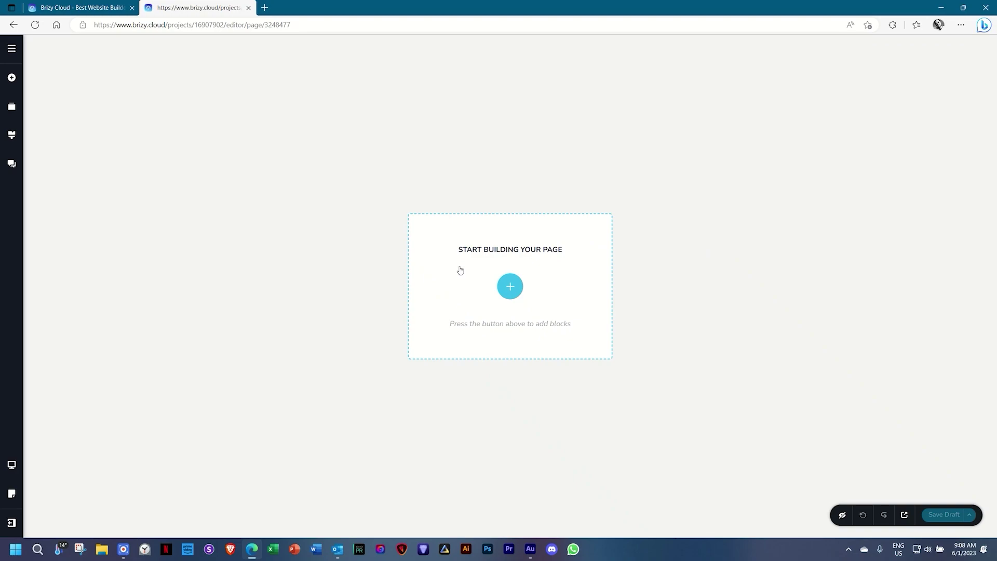
# Browse the Layouts, Saved and Global Blocks tabs, then insert the pink cherry 'Decorate For Less' block.
pyautogui.click(509, 287)
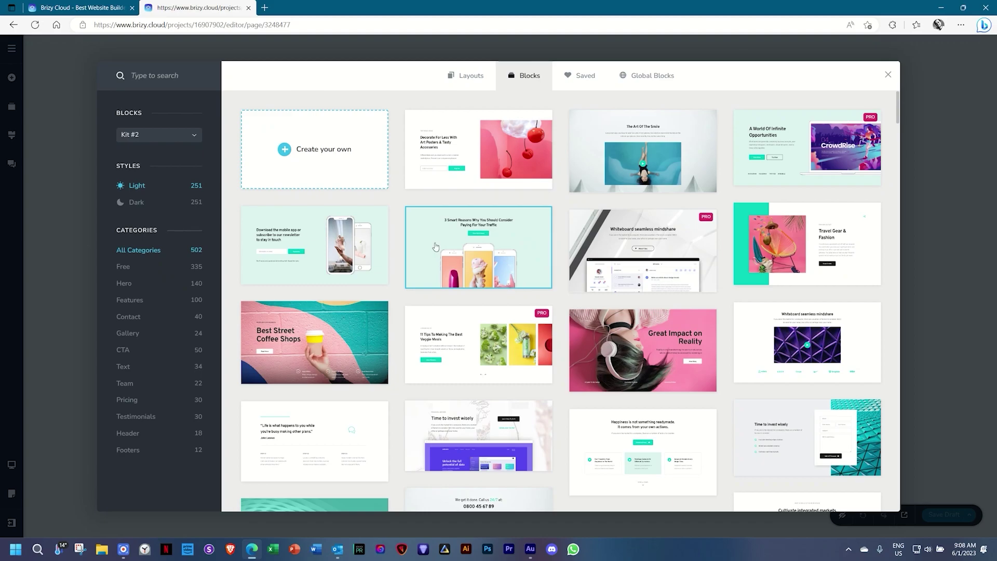
pyautogui.scroll(-10, 423, 265)
pyautogui.scroll(10, 422, 266)
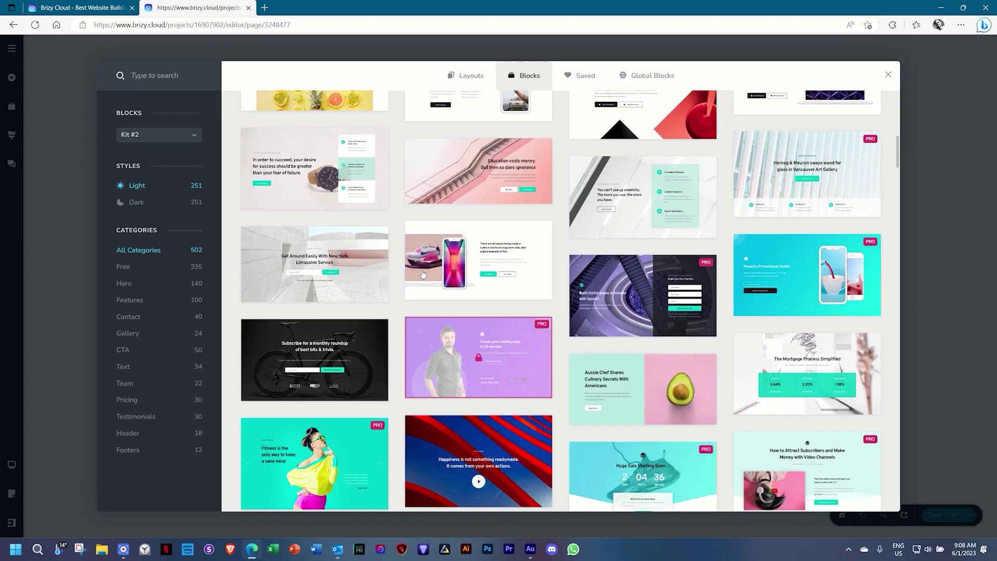
pyautogui.moveTo(549, 321)
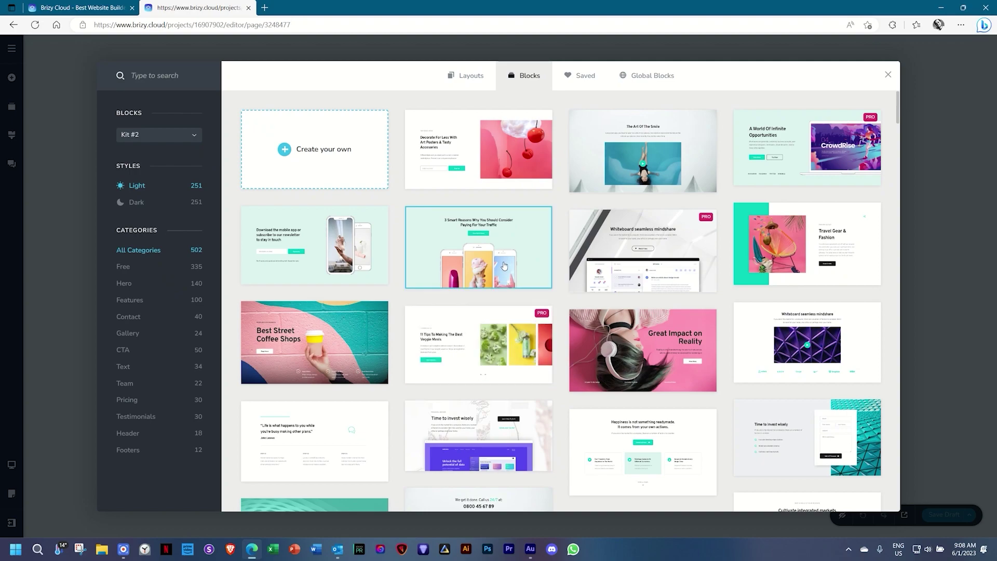
pyautogui.click(471, 76)
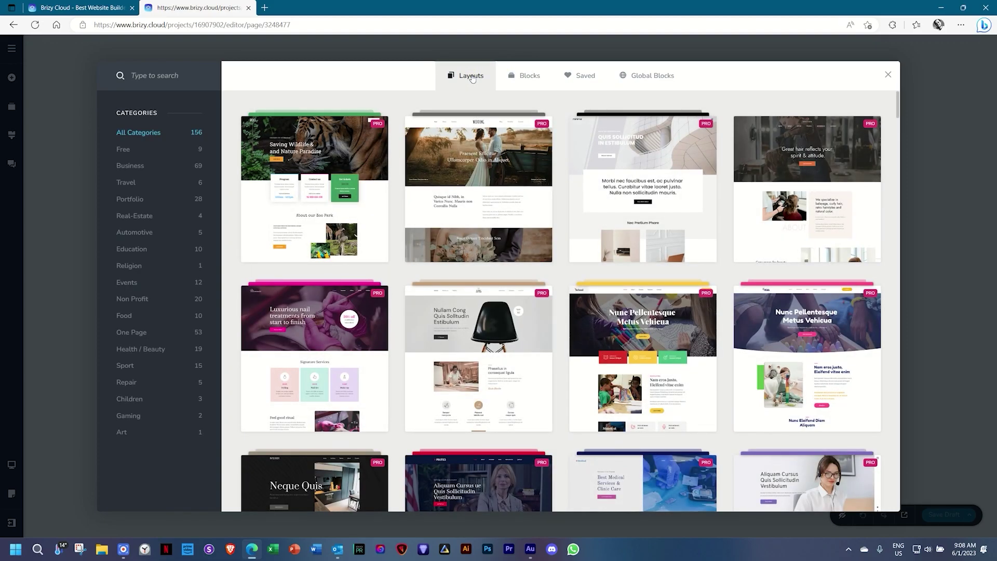
pyautogui.click(585, 77)
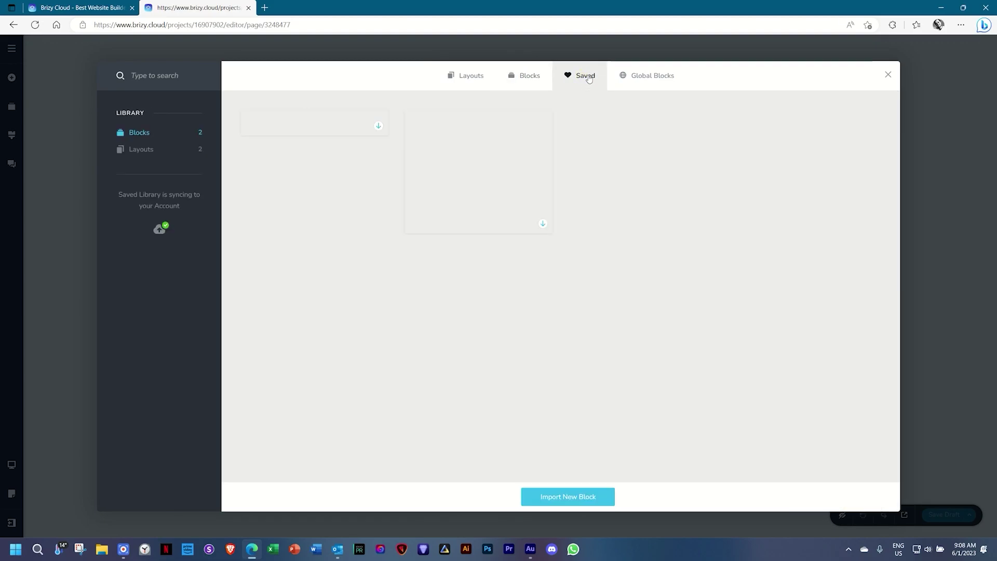
pyautogui.click(648, 82)
pyautogui.click(531, 78)
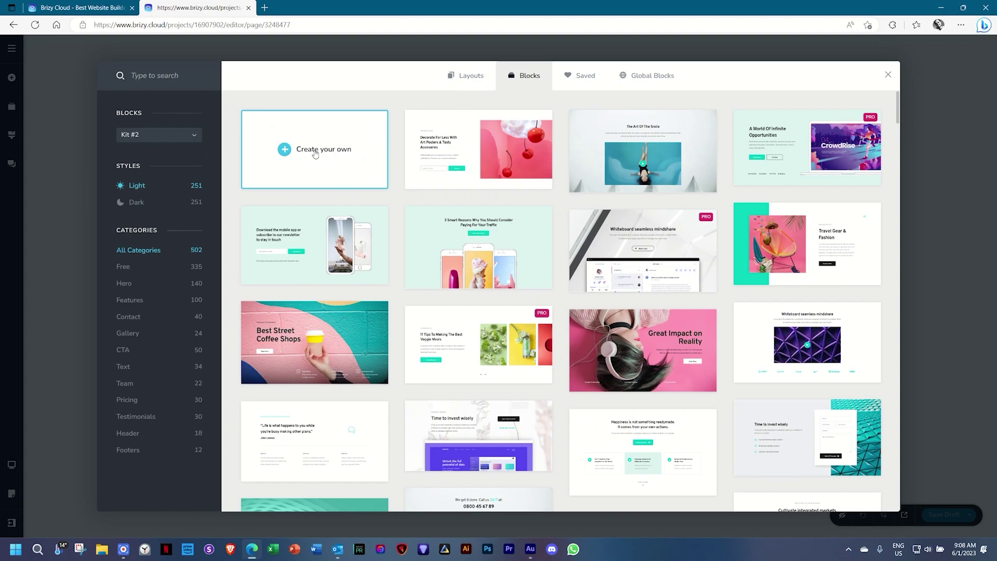
pyautogui.click(494, 159)
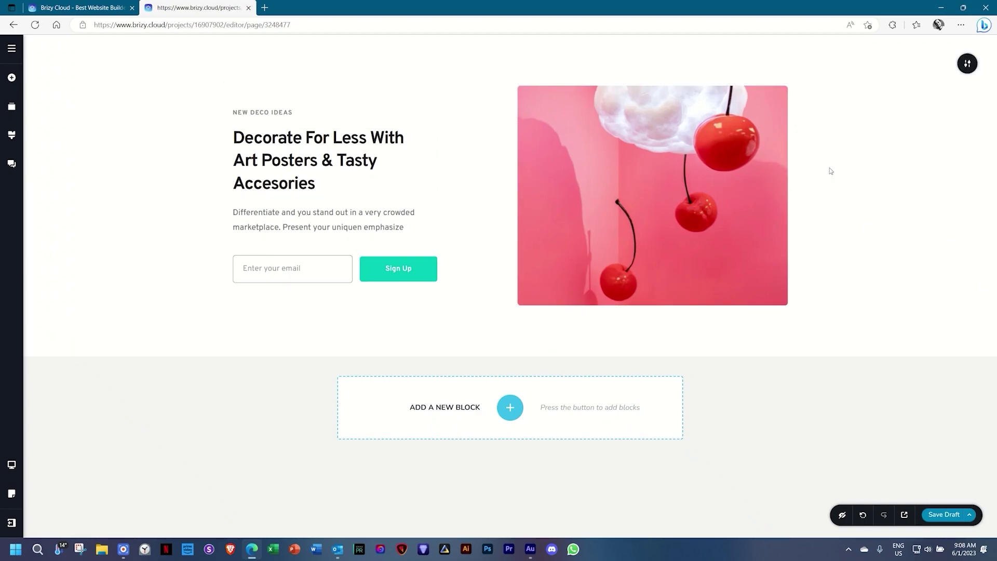
# Add 'The Art Of The Smile' section from the Blocks library below the cherry hero.
pyautogui.moveTo(967, 69)
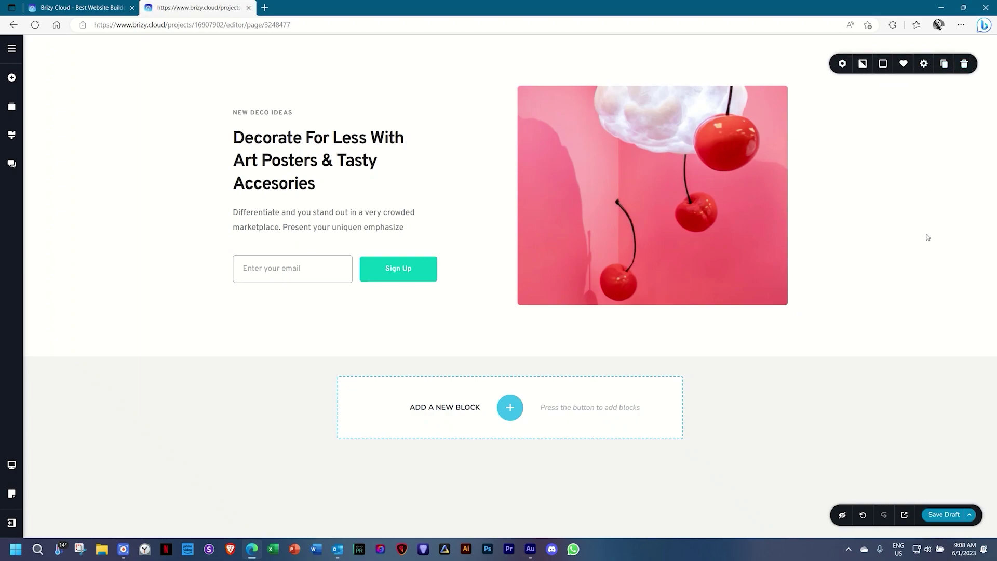
pyautogui.click(510, 408)
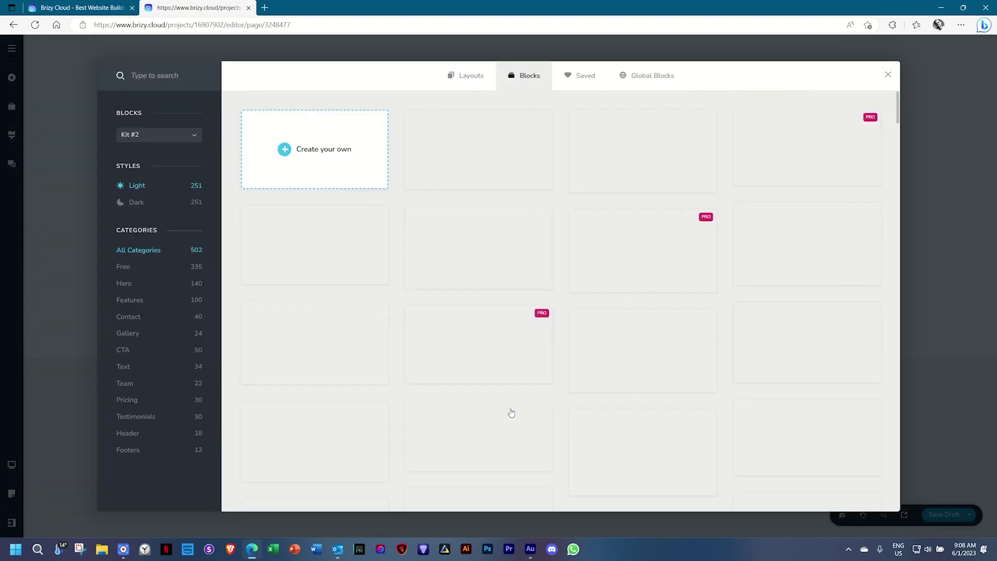
pyautogui.click(691, 187)
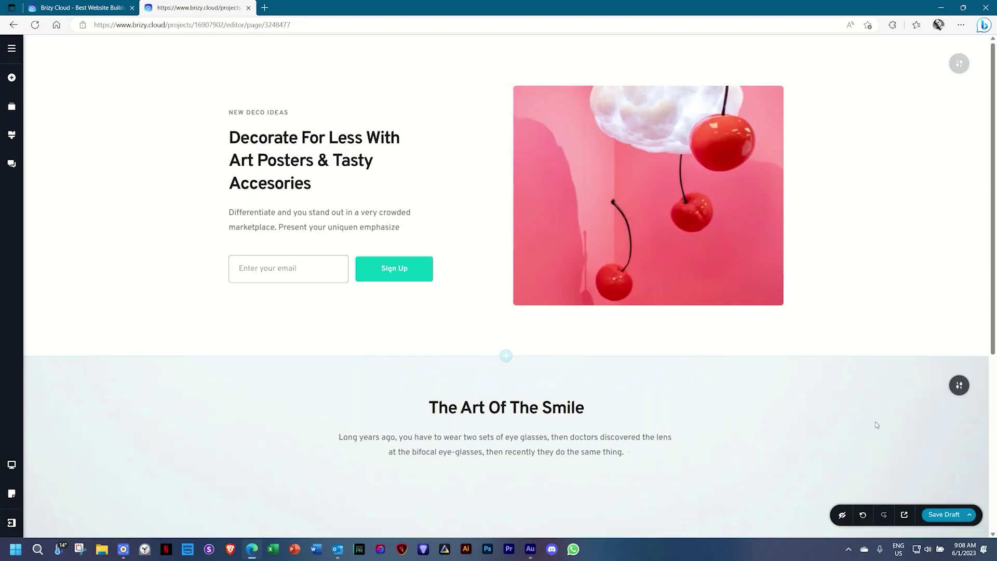
pyautogui.click(959, 386)
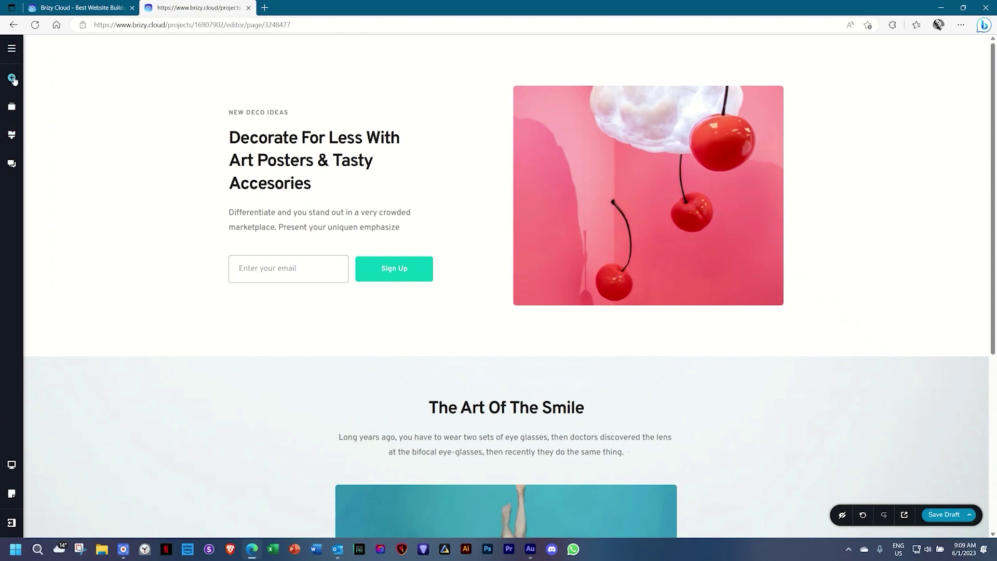
# Drag a Text element into the cherry block, just above the NEW DECO IDEAS label.
pyautogui.click(13, 79)
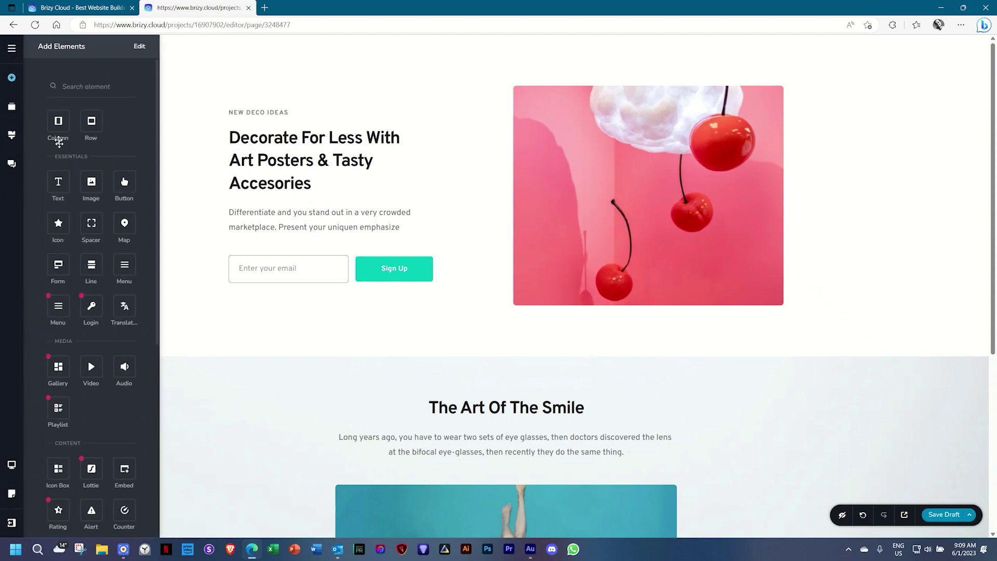
pyautogui.scroll(-5, 57, 155)
pyautogui.scroll(5, 57, 157)
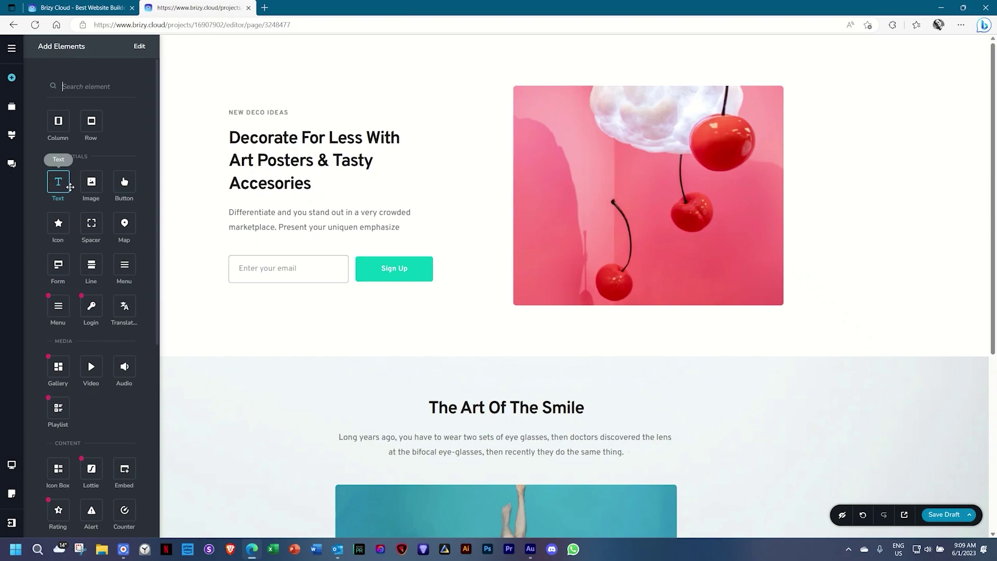
pyautogui.moveTo(57, 181); pyautogui.dragTo(276, 114)
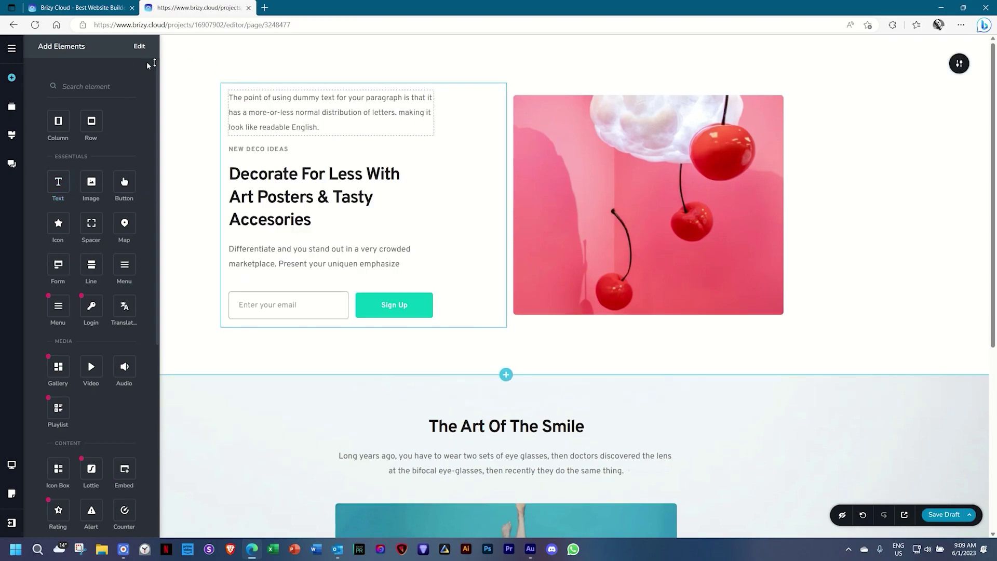
# Swap the two blocks in Reorder Blocks, restore the original order, and show the global Styling settings.
pyautogui.click(11, 107)
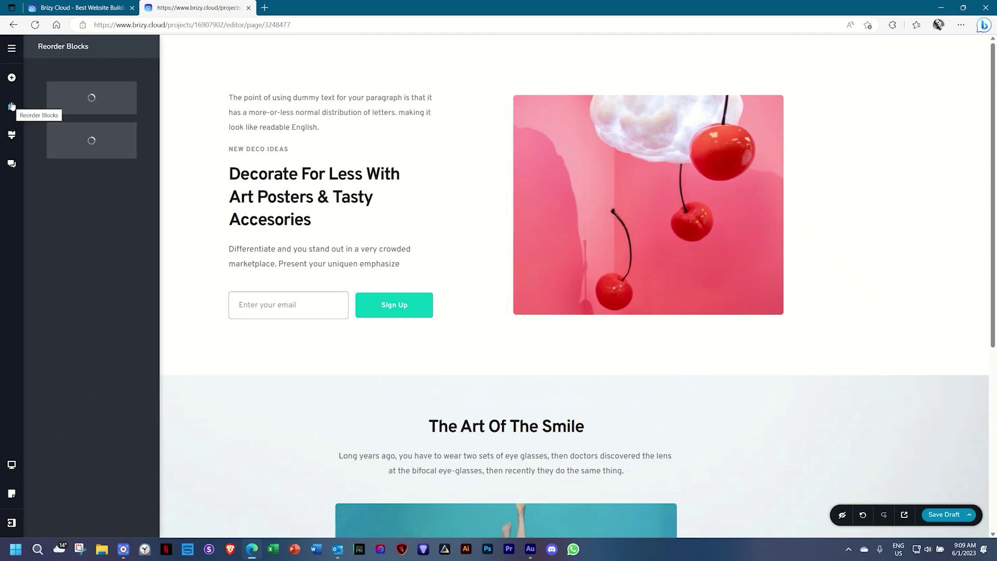
pyautogui.moveTo(92, 142); pyautogui.dragTo(91, 100)
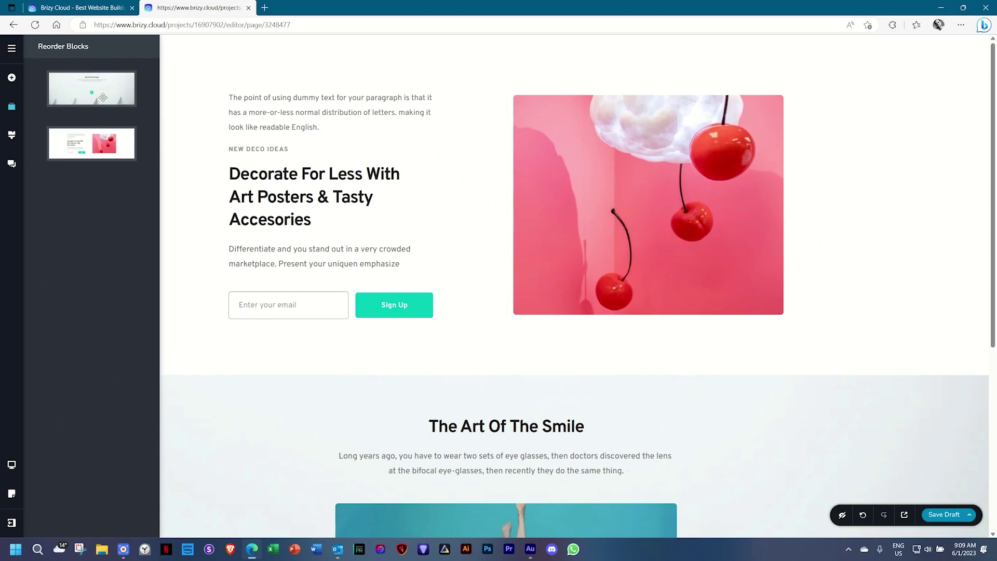
pyautogui.moveTo(91, 141); pyautogui.dragTo(97, 102)
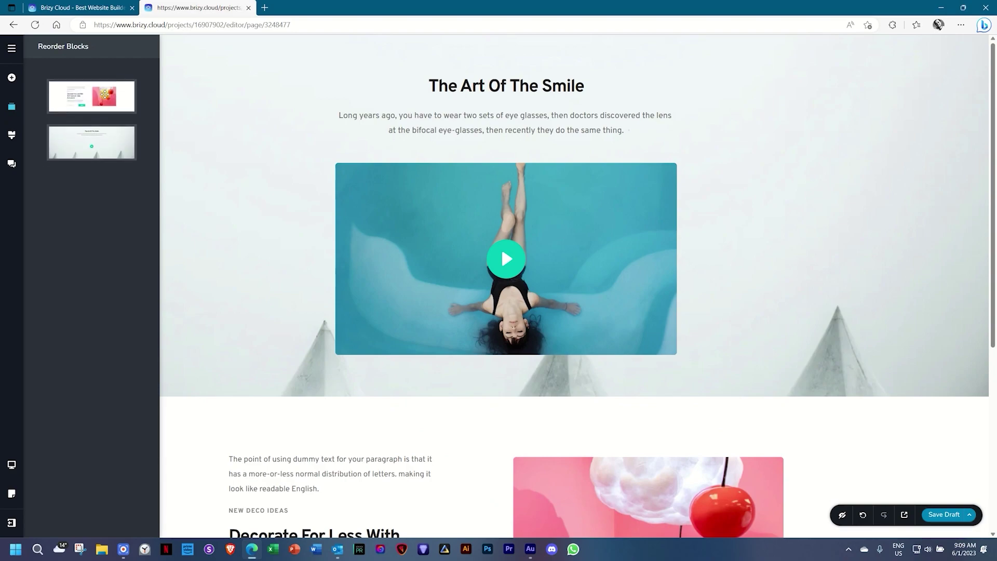
pyautogui.click(12, 135)
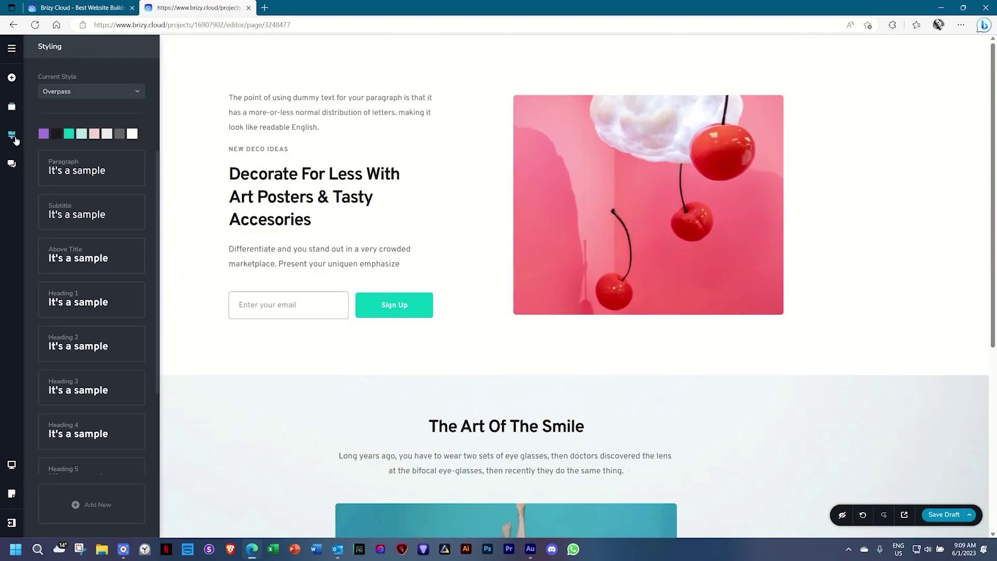
pyautogui.scroll(1, 73, 208)
# Preview the page at tablet width and then at mobile width.
pyautogui.click(10, 468)
pyautogui.click(44, 464)
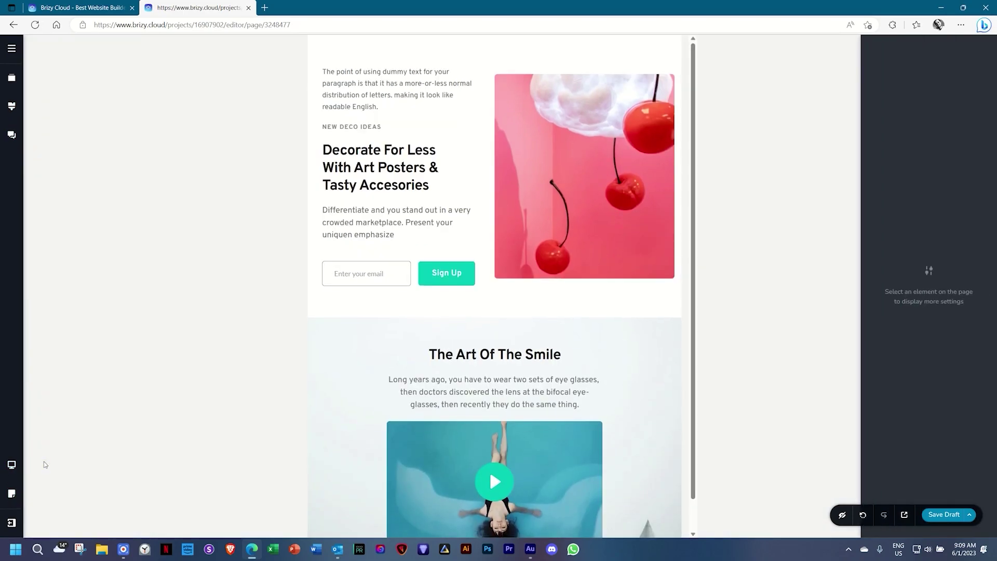
pyautogui.click(10, 467)
pyautogui.click(45, 488)
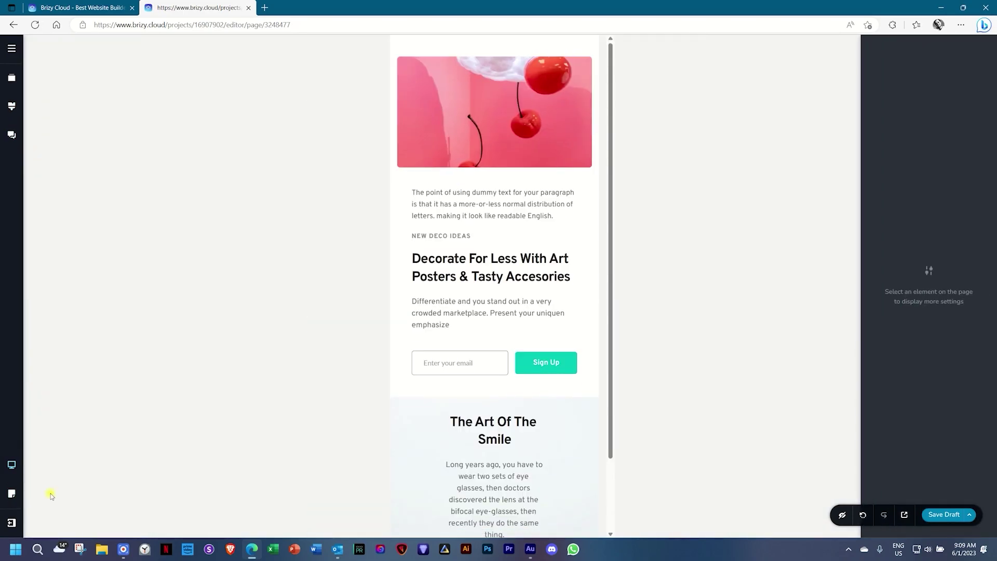
# Check the View as options, keep Default, and return the page to desktop width.
pyautogui.click(11, 493)
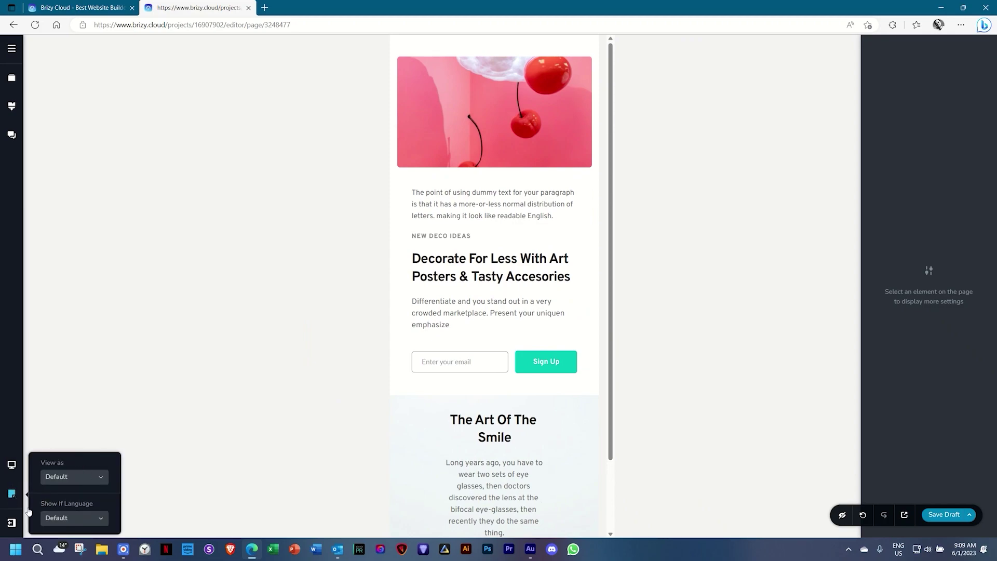
pyautogui.click(67, 477)
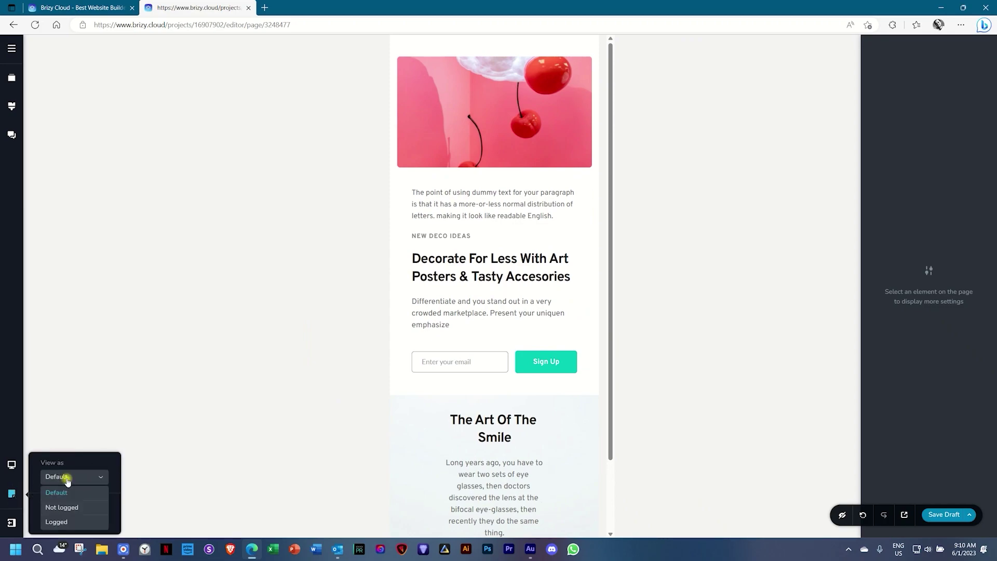
pyautogui.click(76, 463)
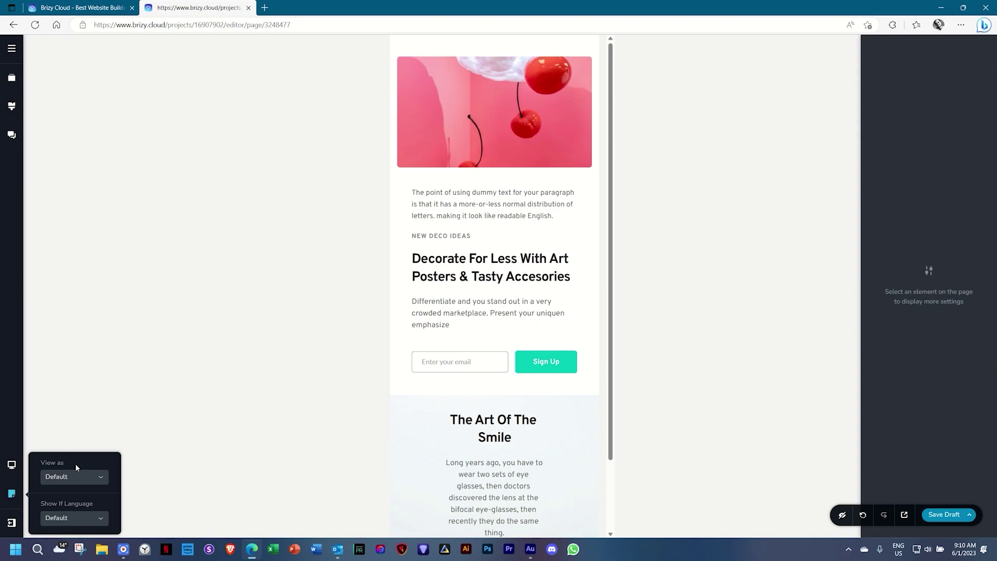
pyautogui.click(12, 465)
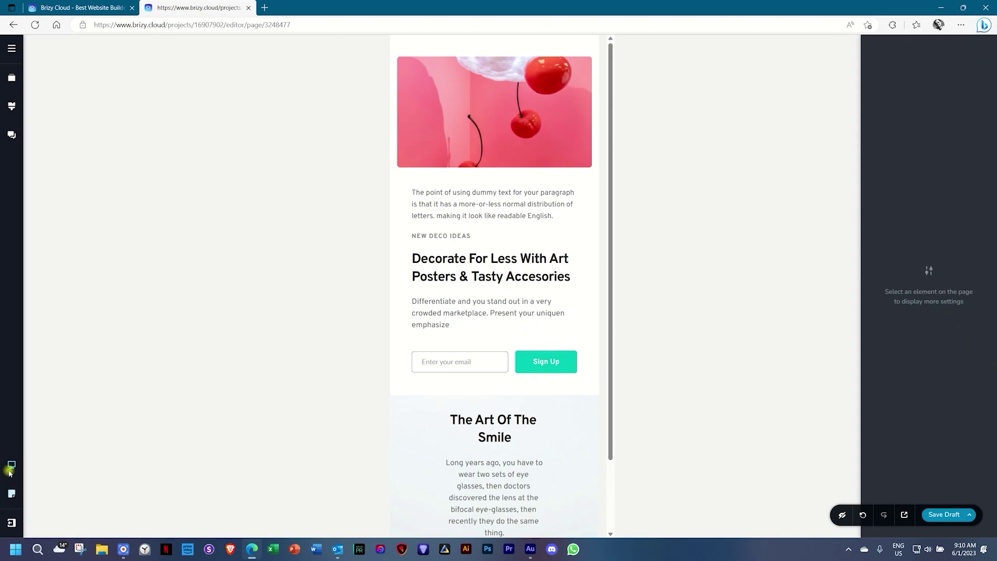
pyautogui.click(45, 442)
pyautogui.click(11, 523)
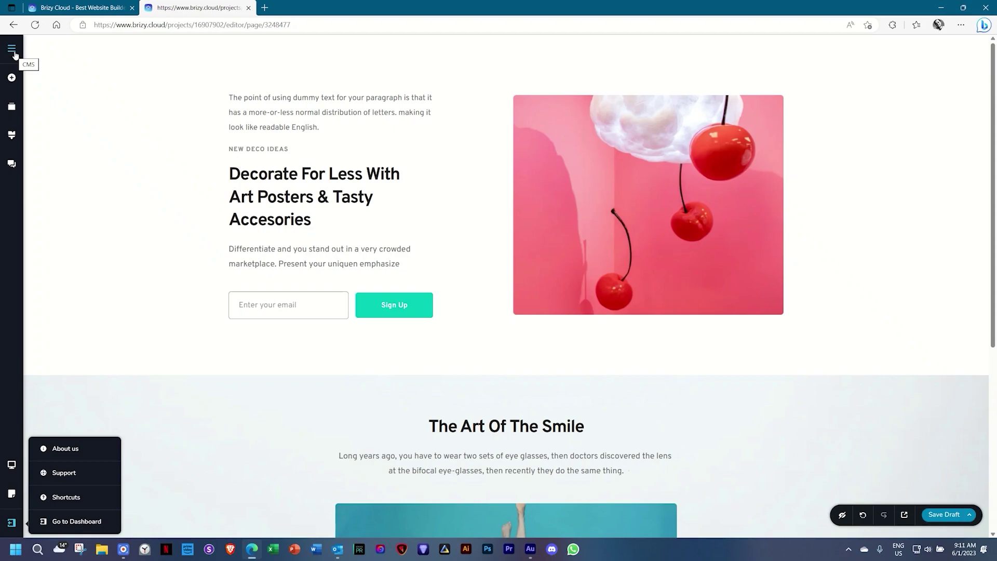
# Open Project Settings from the CMS panel to show the empty Site SEO fields.
pyautogui.click(14, 54)
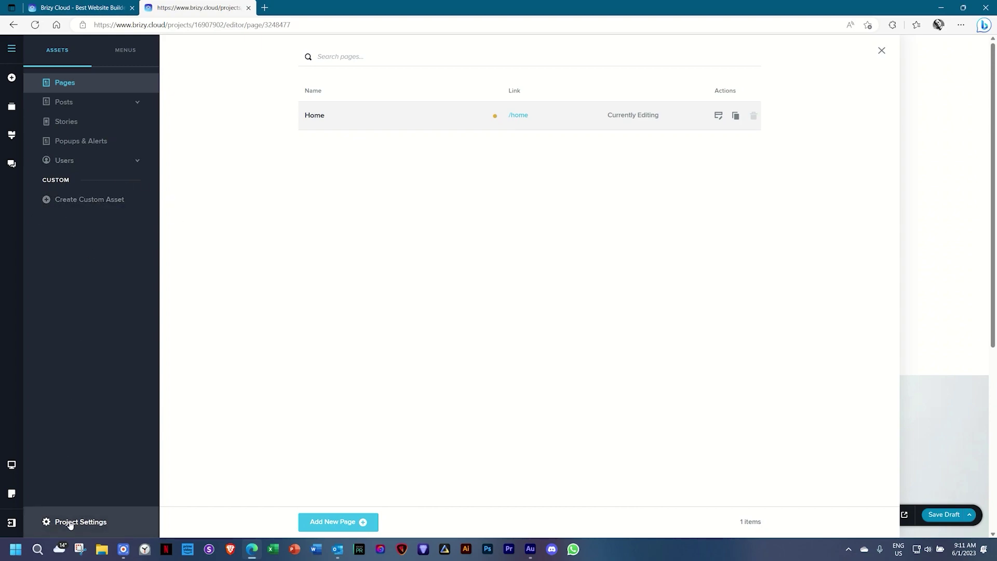
pyautogui.click(89, 525)
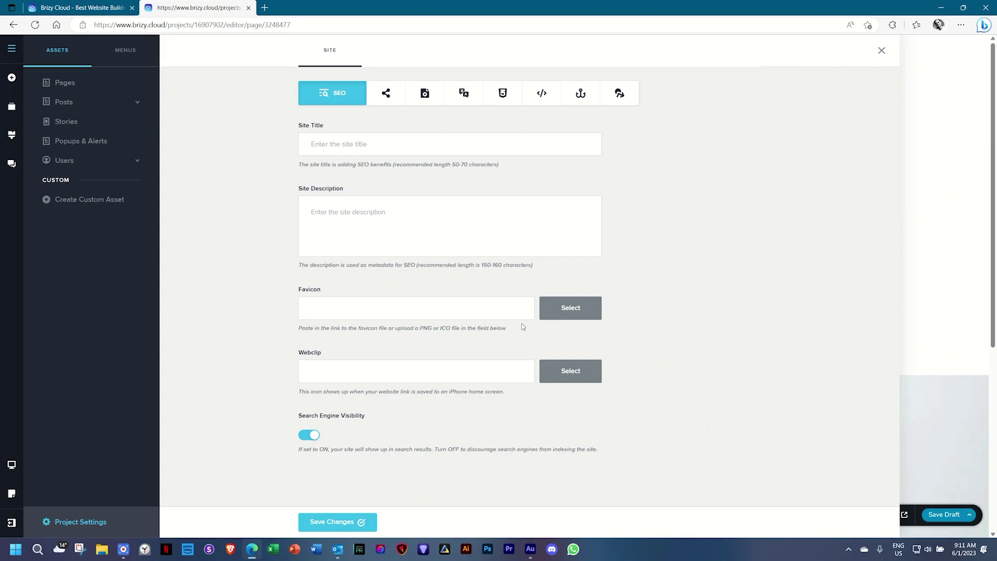
# Close Project Settings to get back to the page editor canvas.
pyautogui.click(946, 218)
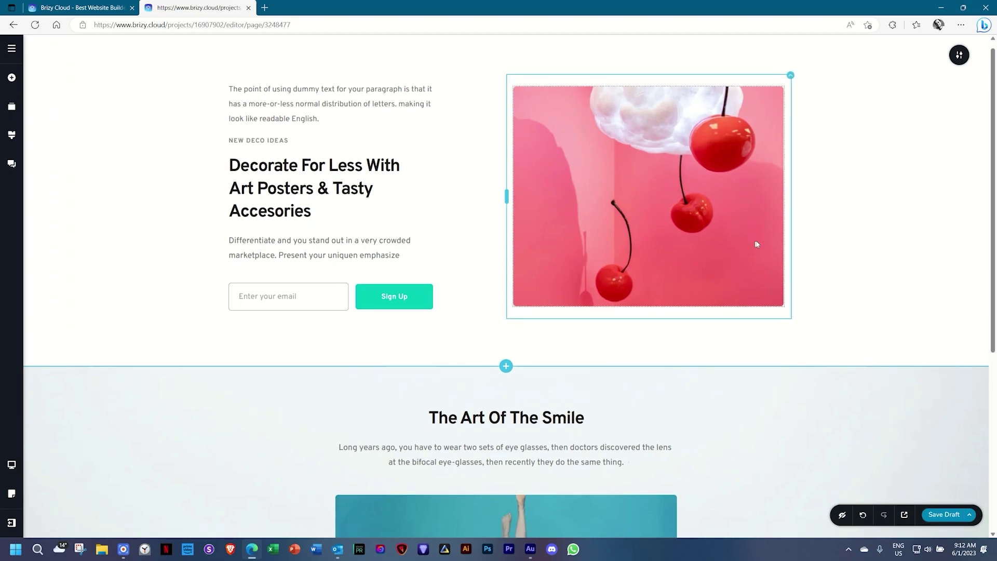
# Add the dark Hero block '3 Smart Reasons Why You Should Consider Paying For Your Traffic' at the page end.
pyautogui.scroll(-5, 755, 240)
pyautogui.click(506, 486)
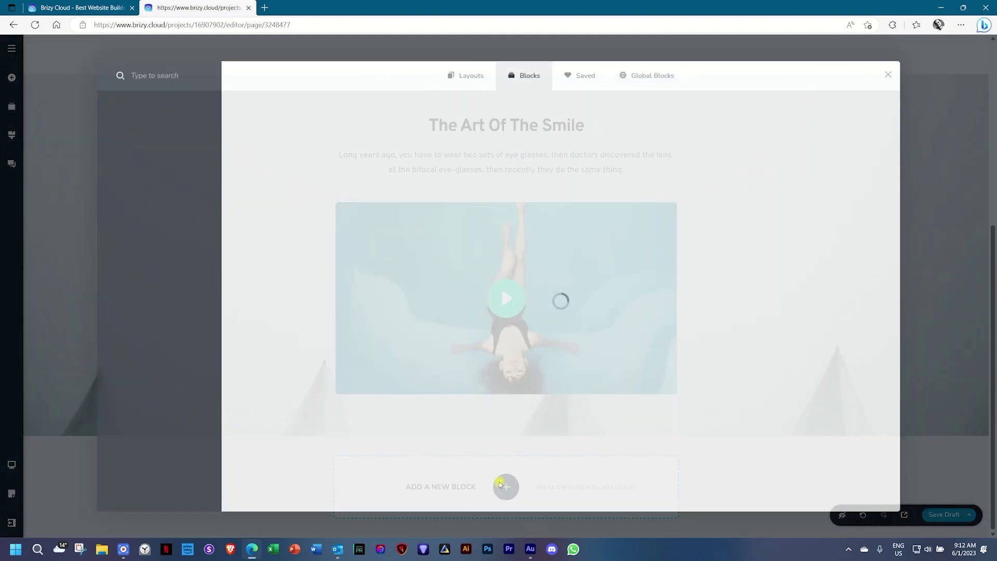
pyautogui.scroll(-10, 379, 258)
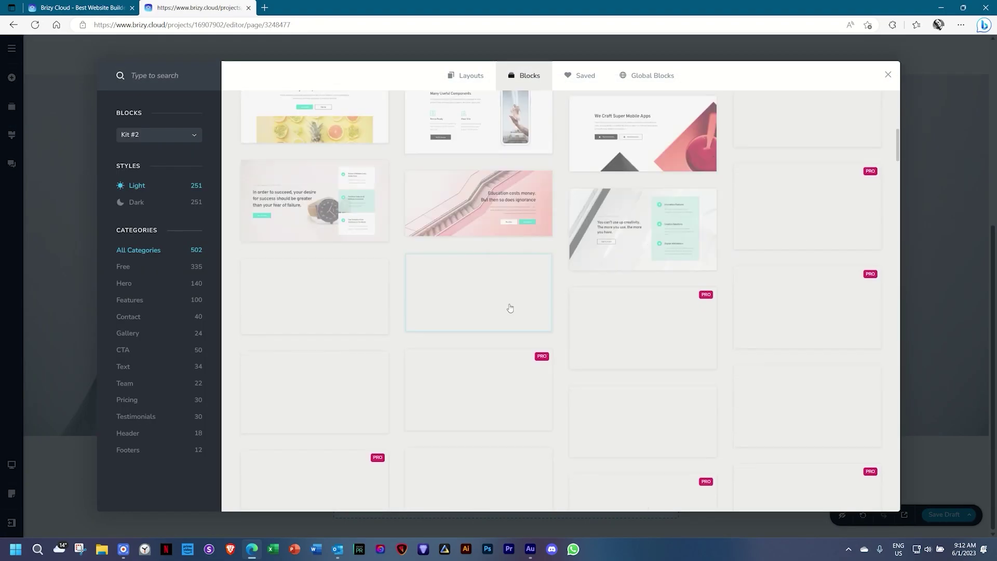
pyautogui.scroll(10, 517, 310)
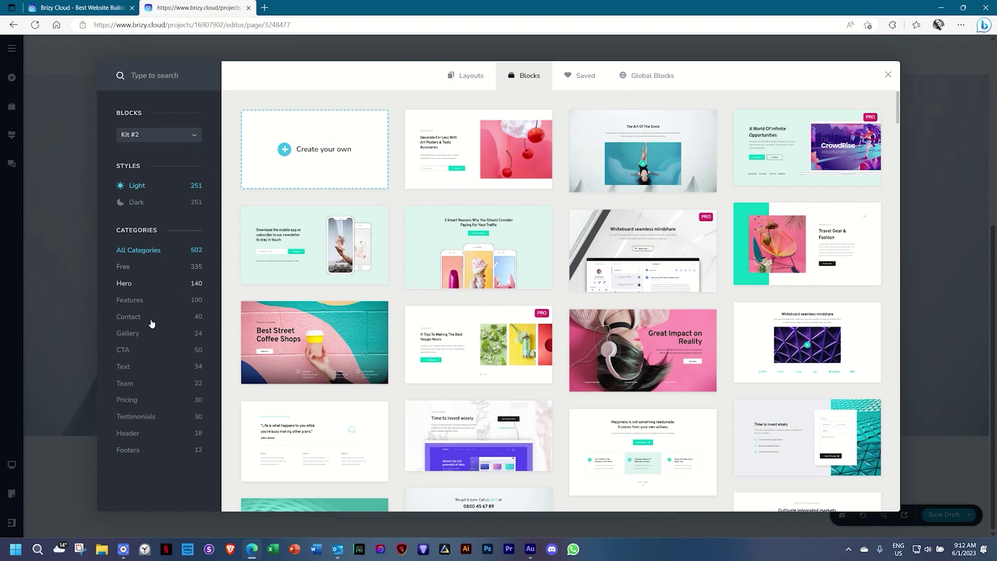
pyautogui.click(133, 286)
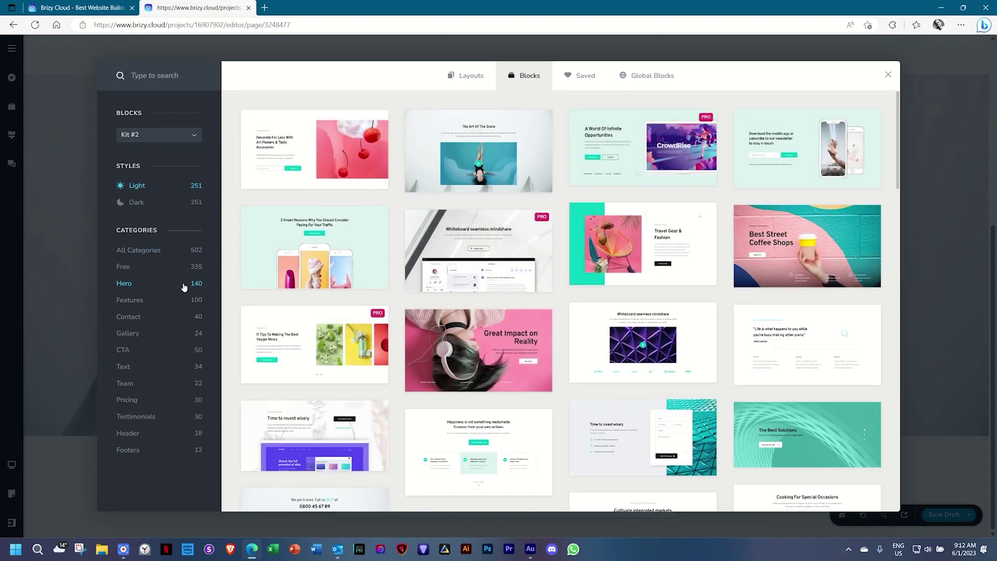
pyautogui.click(133, 204)
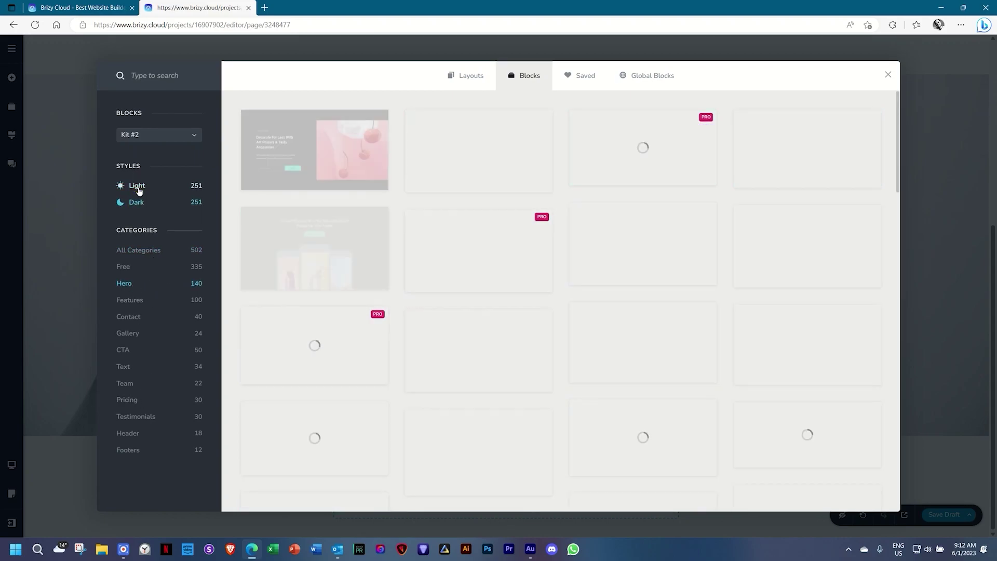
pyautogui.click(310, 240)
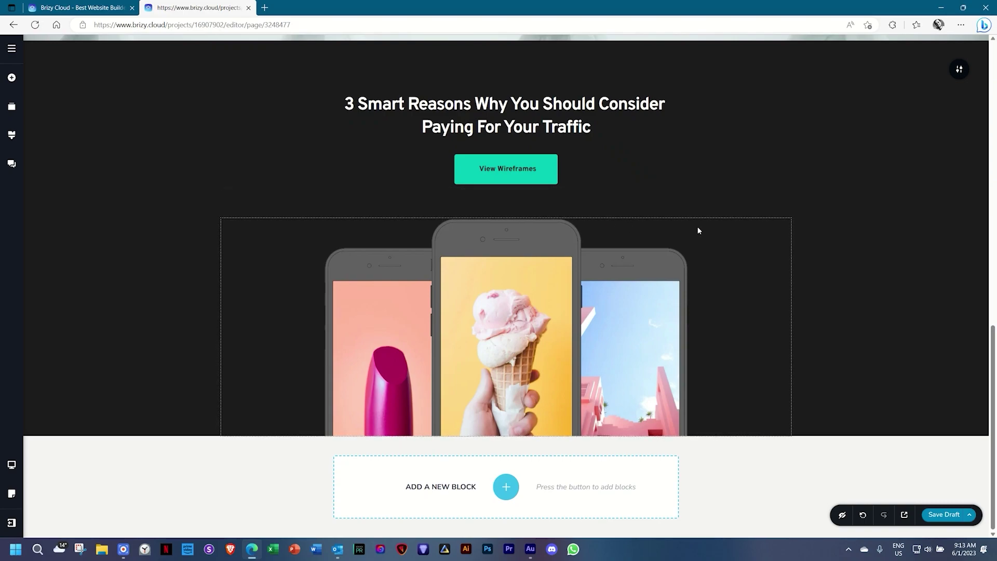
# Delete the Decorate For Less, The Art Of The Smile and 3 Smart Reasons sections.
pyautogui.scroll(13, 748, 238)
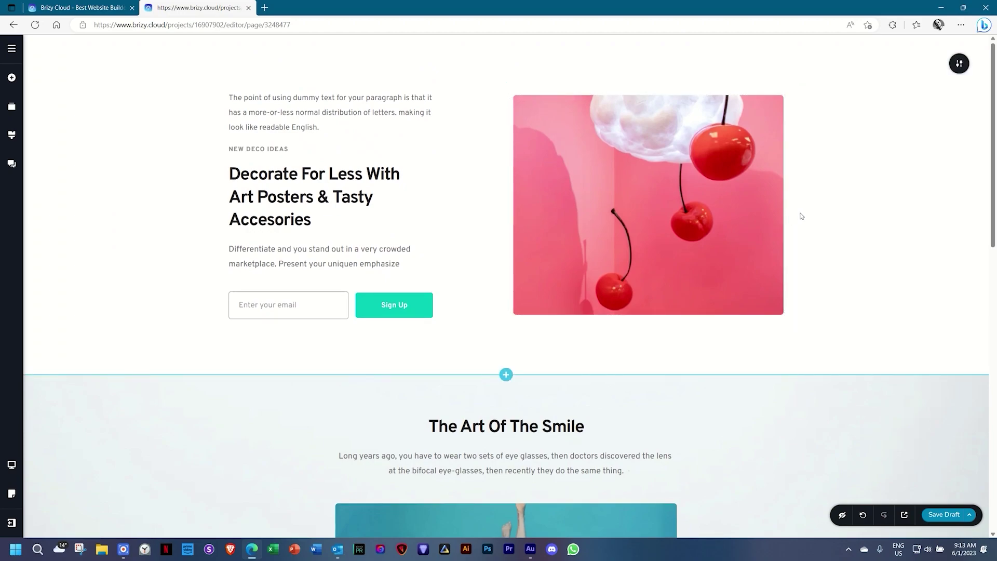
pyautogui.click(959, 63)
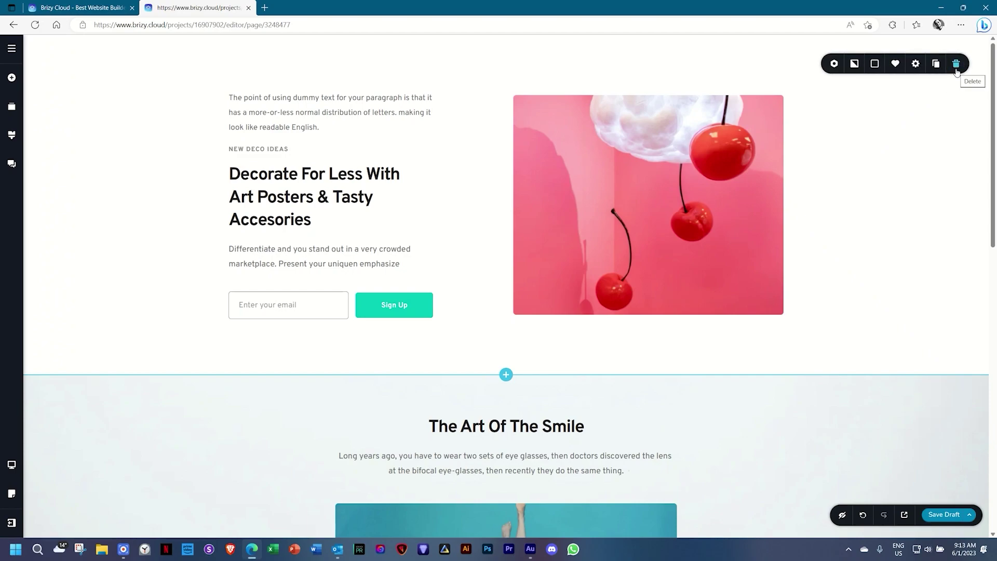
pyautogui.click(957, 67)
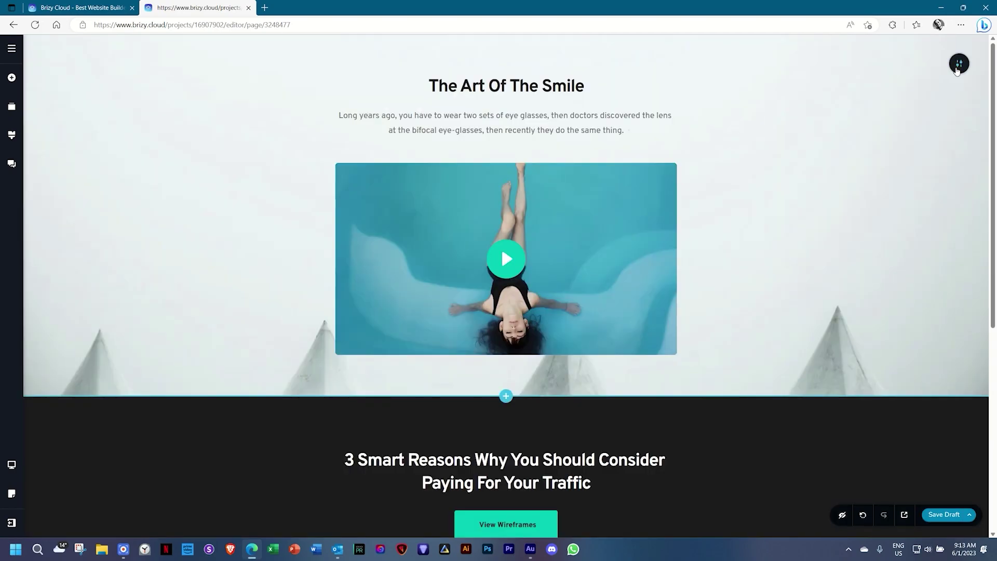
pyautogui.click(956, 65)
pyautogui.click(957, 64)
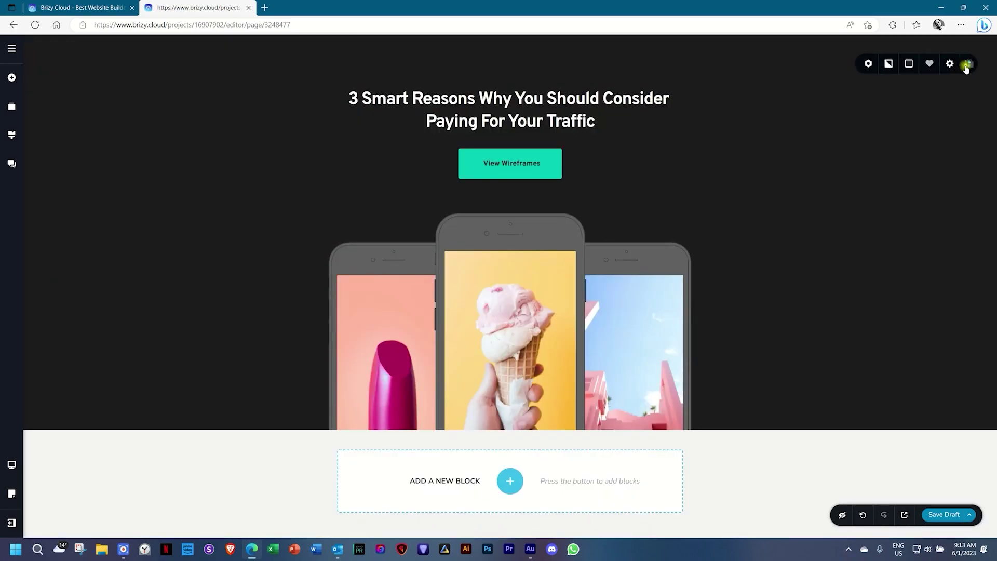
pyautogui.click(957, 65)
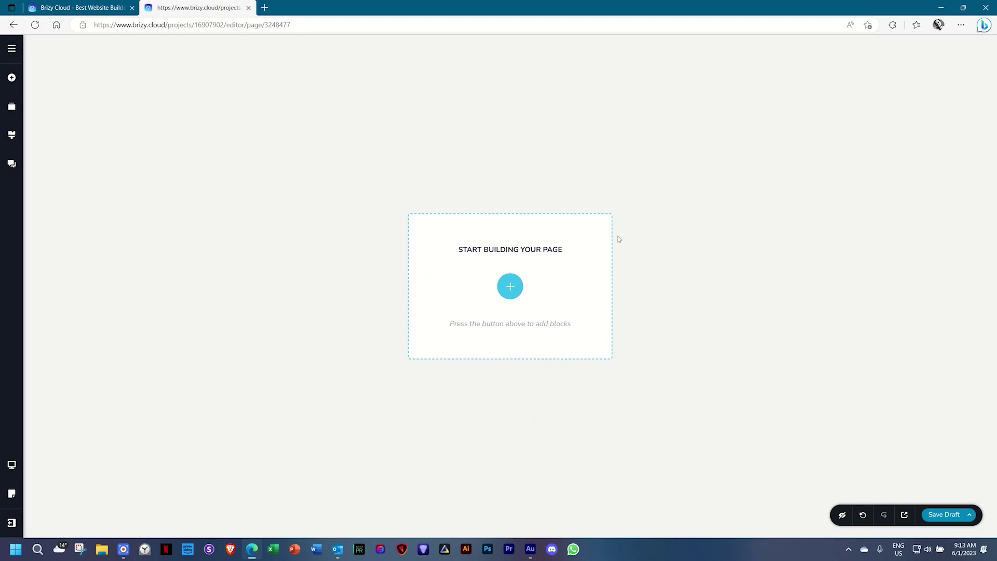
# Add a blank 'Create your own' block from the Blocks library.
pyautogui.click(513, 287)
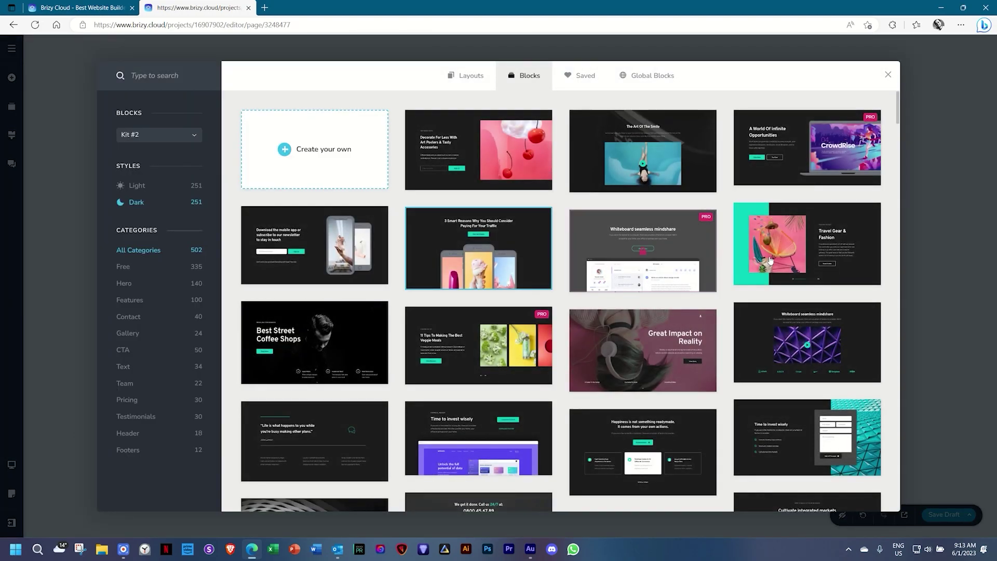
pyautogui.click(327, 156)
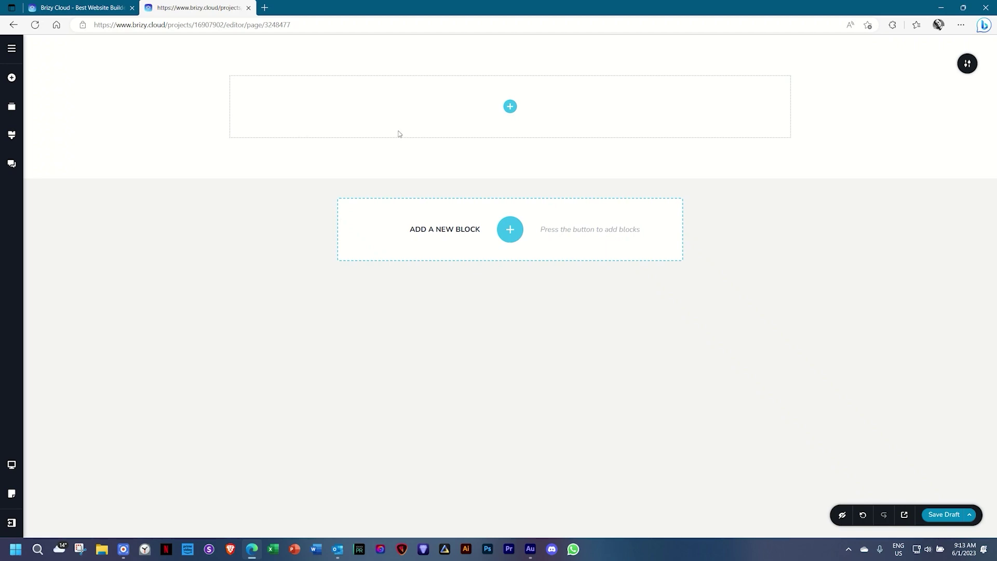
# Open the Add Elements library from the empty block and scroll through the element tiles.
pyautogui.click(510, 106)
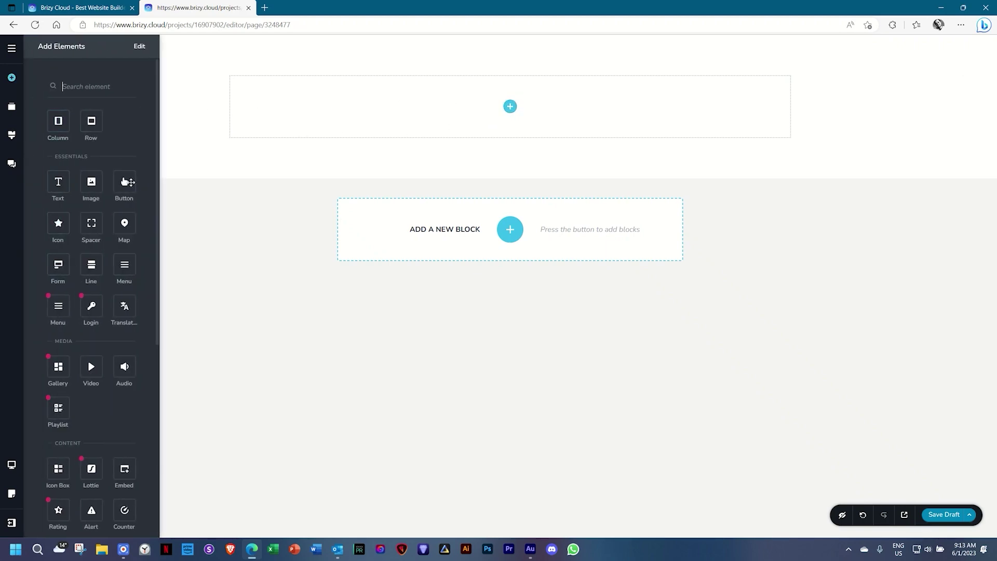
pyautogui.scroll(-6, 109, 186)
pyautogui.scroll(6, 106, 185)
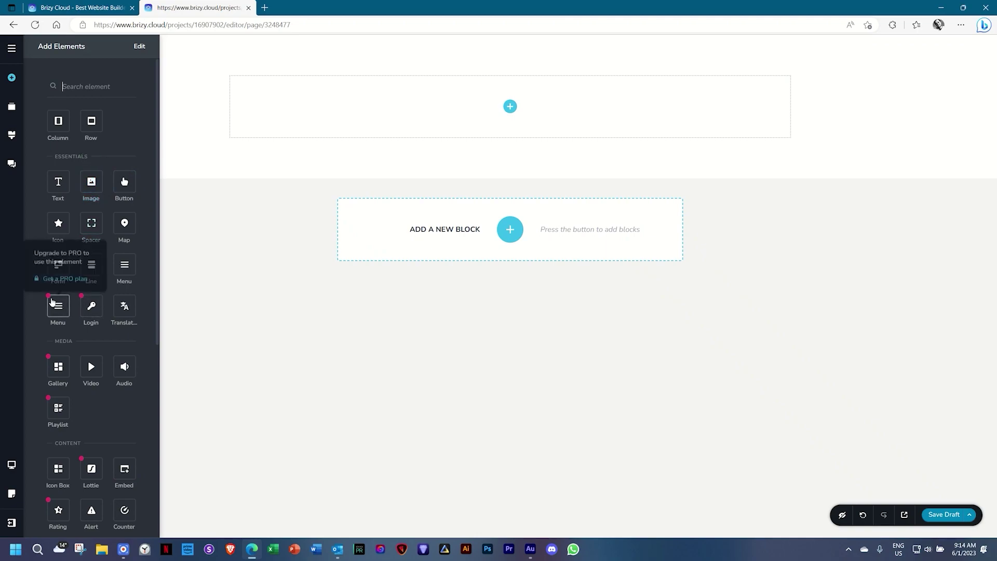
pyautogui.scroll(-2, 55, 307)
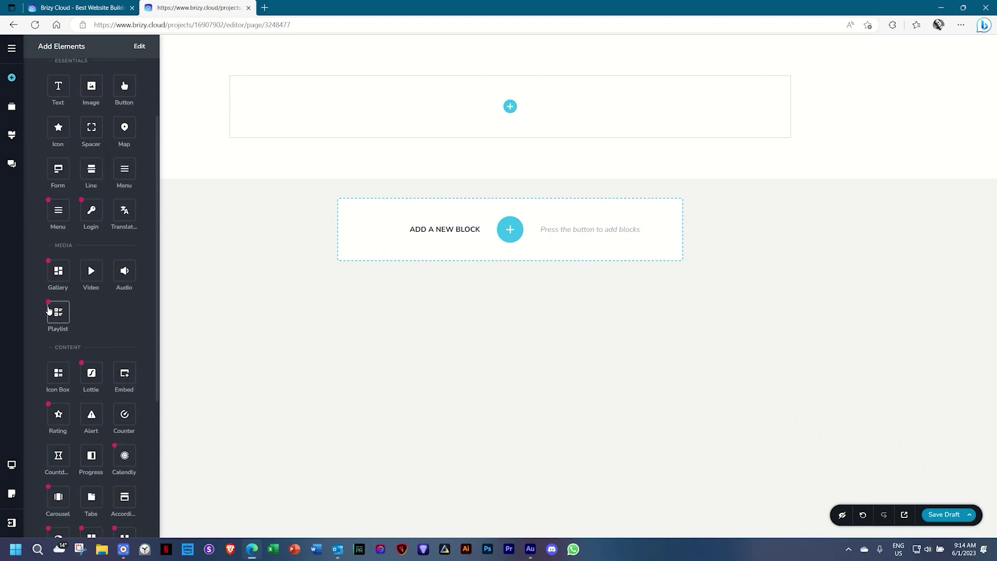
pyautogui.moveTo(49, 311)
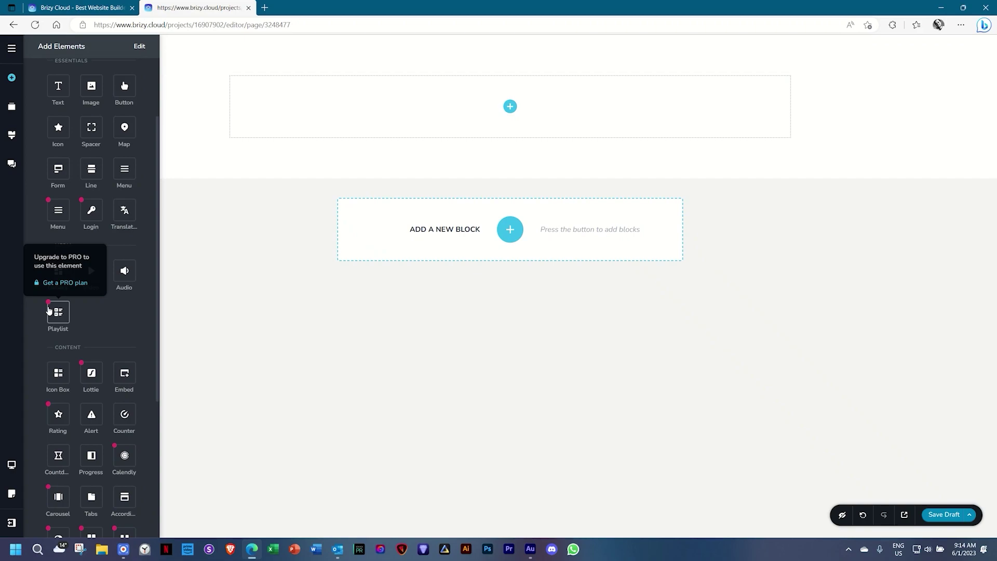
pyautogui.scroll(2, 49, 311)
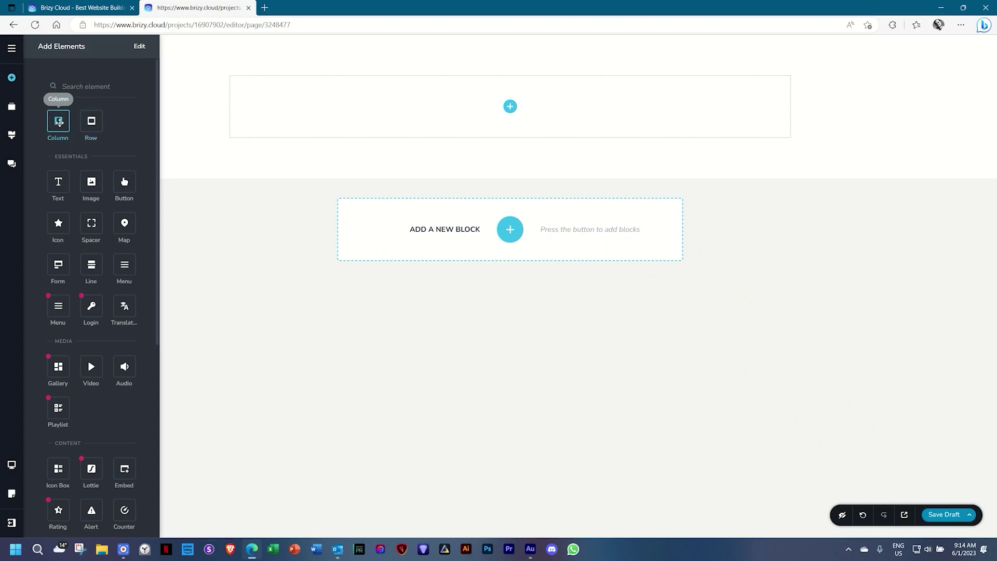
# Split the block into two columns, then add and select an Image in the left column.
pyautogui.moveTo(59, 122)
pyautogui.mouseDown()
pyautogui.moveTo(395, 126)
pyautogui.moveTo(510, 104)
pyautogui.moveTo(505, 117)
pyautogui.moveTo(511, 106)
pyautogui.mouseUp()
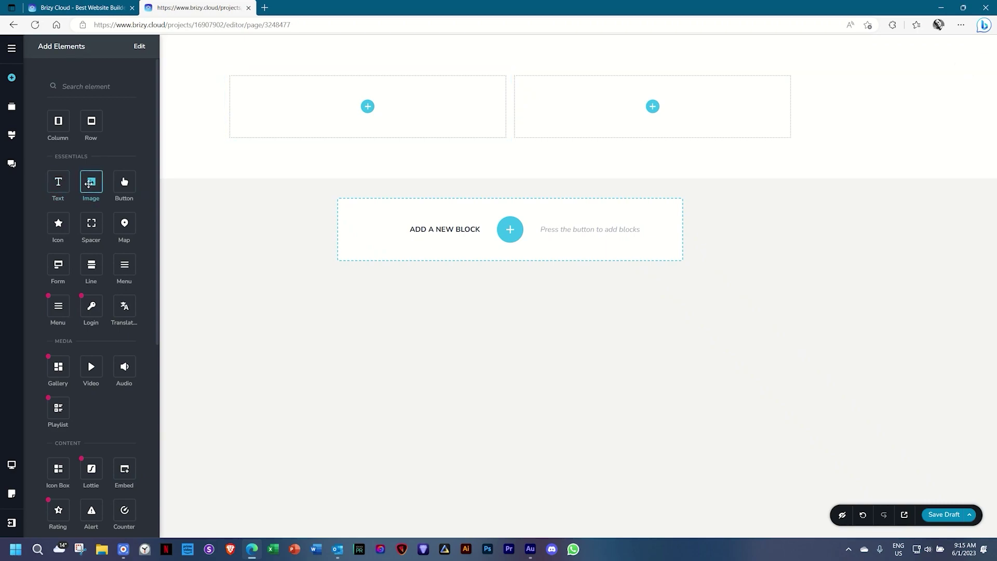
pyautogui.moveTo(89, 181); pyautogui.dragTo(363, 111)
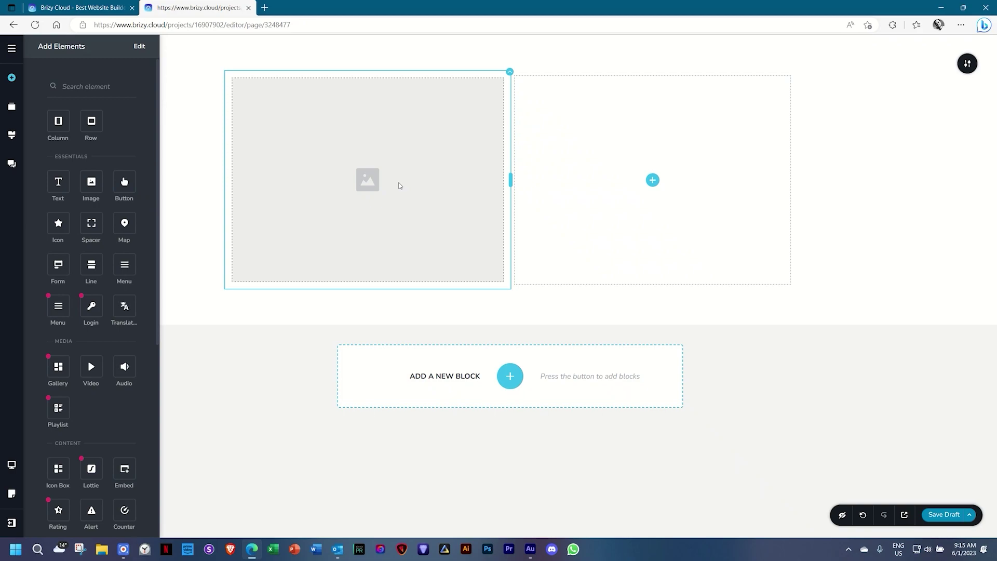
pyautogui.click(400, 186)
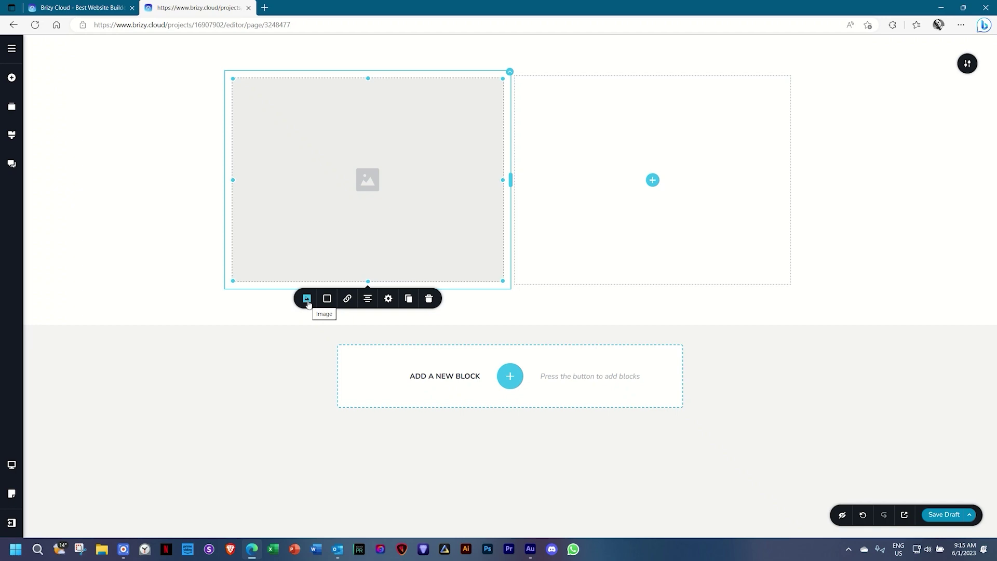
# Upload the '07 _ Gallery 7' photo into the left-column image.
pyautogui.click(307, 301)
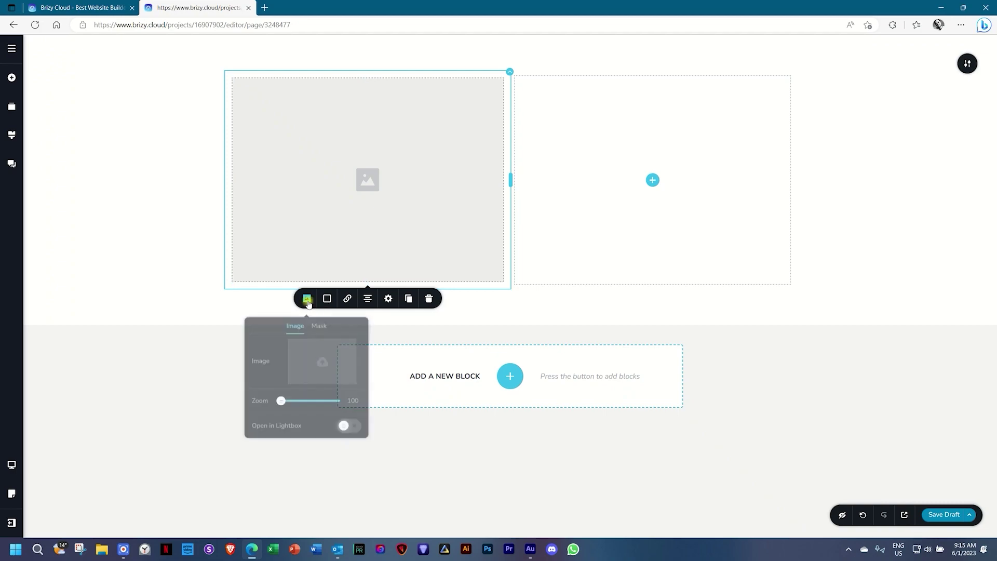
pyautogui.click(330, 364)
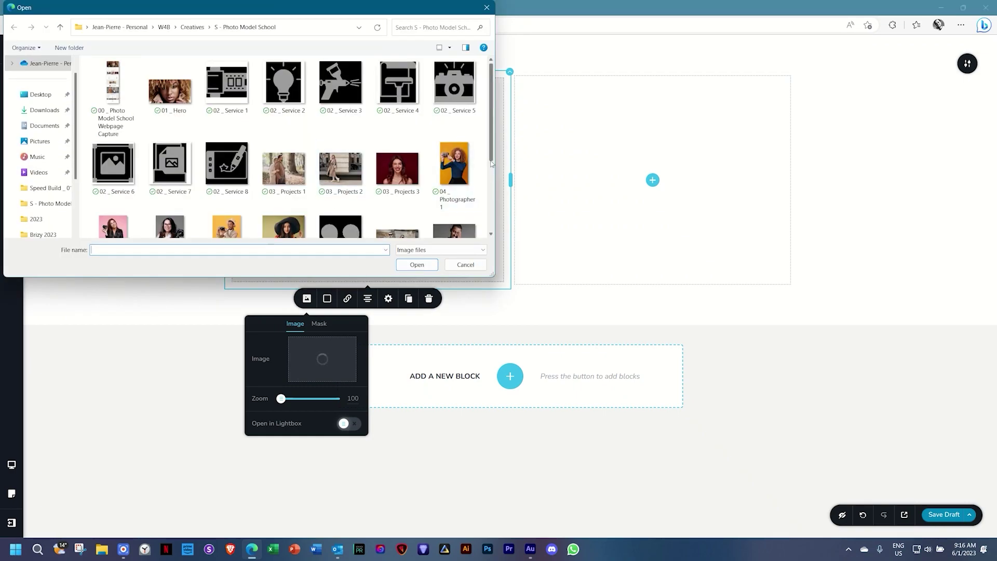
pyautogui.moveTo(491, 158); pyautogui.dragTo(491, 228)
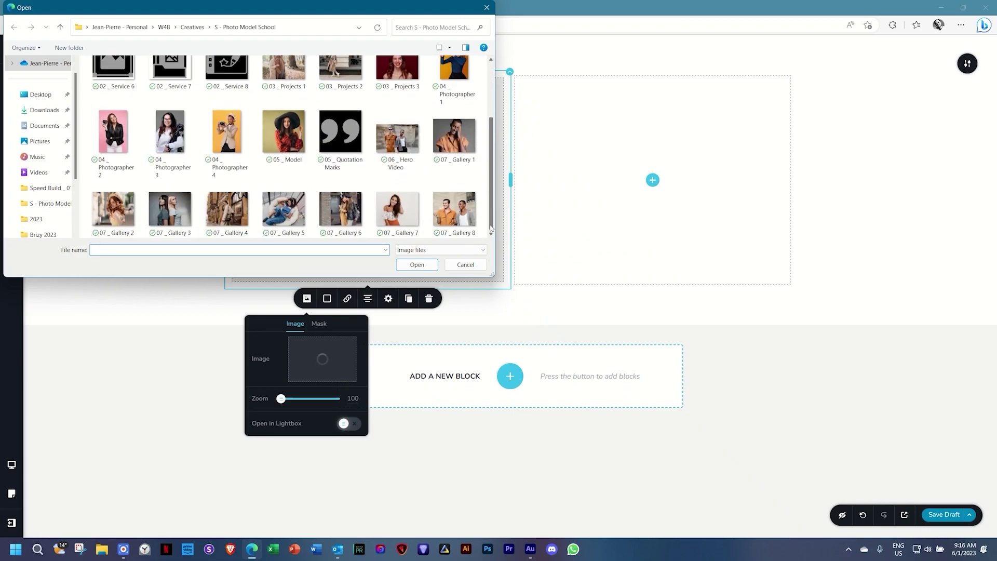
pyautogui.click(398, 218)
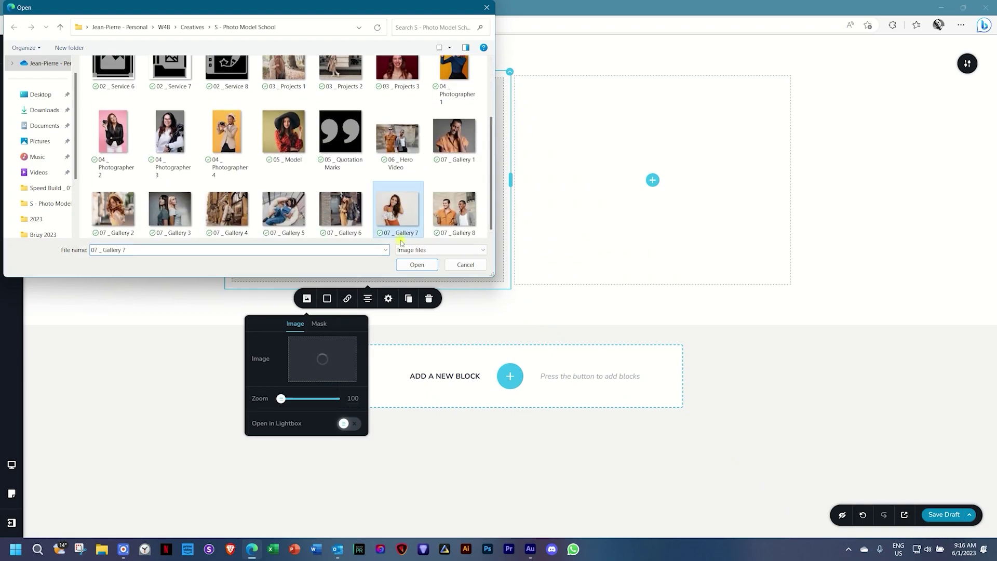
pyautogui.click(416, 265)
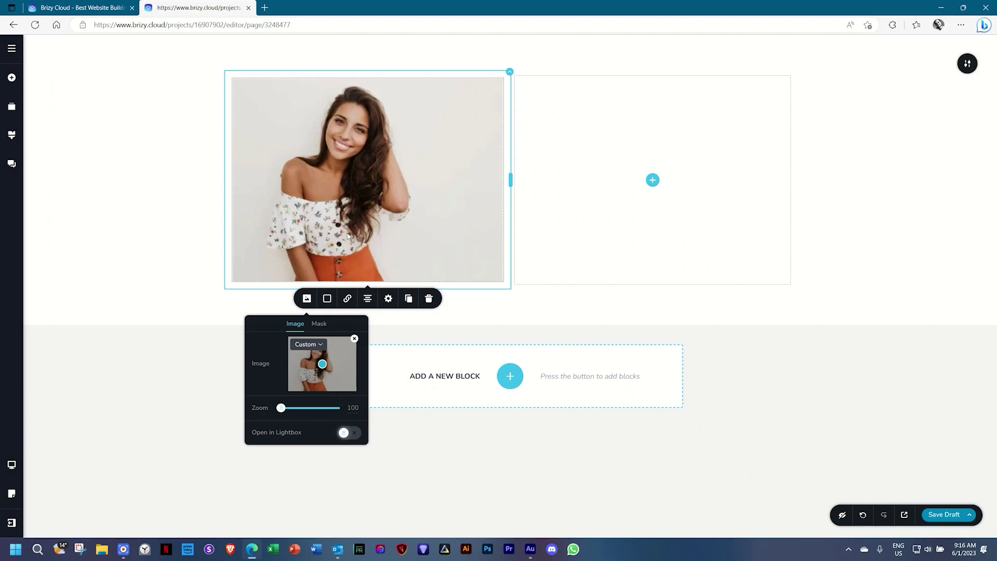
# Zoom the photo to 162 and centre its focal point on the woman's face.
pyautogui.moveTo(281, 411); pyautogui.dragTo(315, 410)
pyautogui.moveTo(322, 364); pyautogui.dragTo(323, 360)
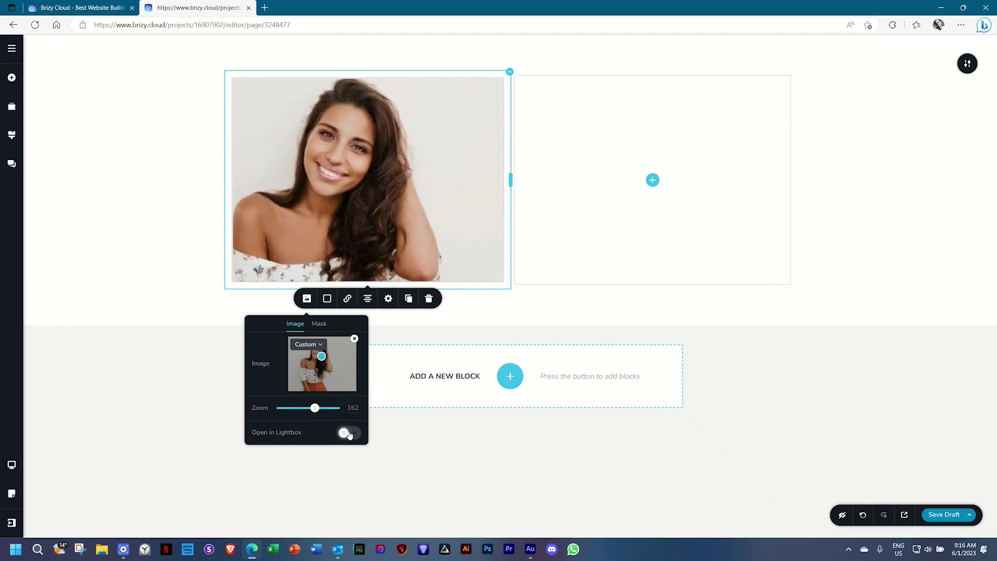
pyautogui.click(349, 434)
pyautogui.click(350, 434)
# Mask the photo with a rounded blob shape sized to Fit.
pyautogui.click(319, 326)
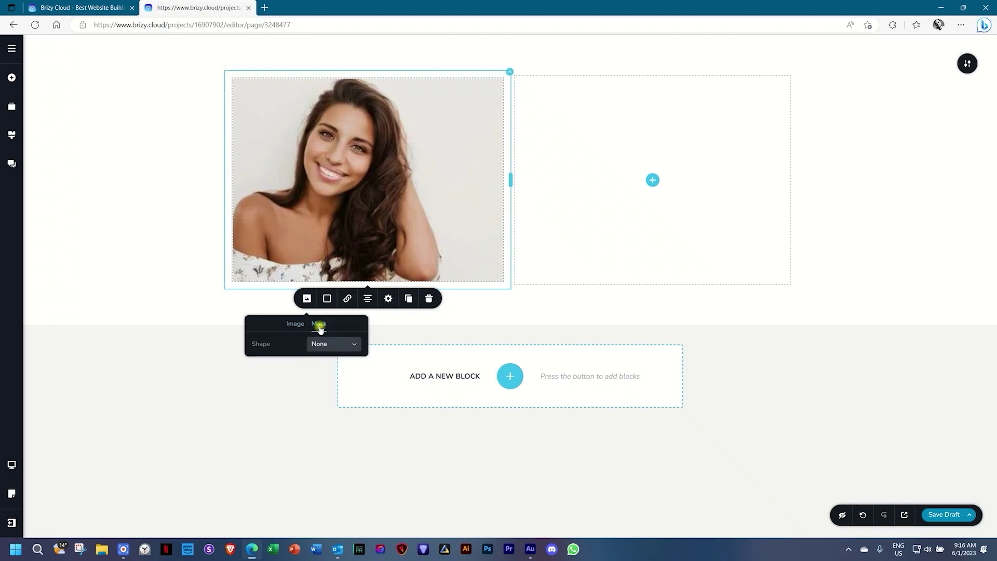
pyautogui.click(320, 344)
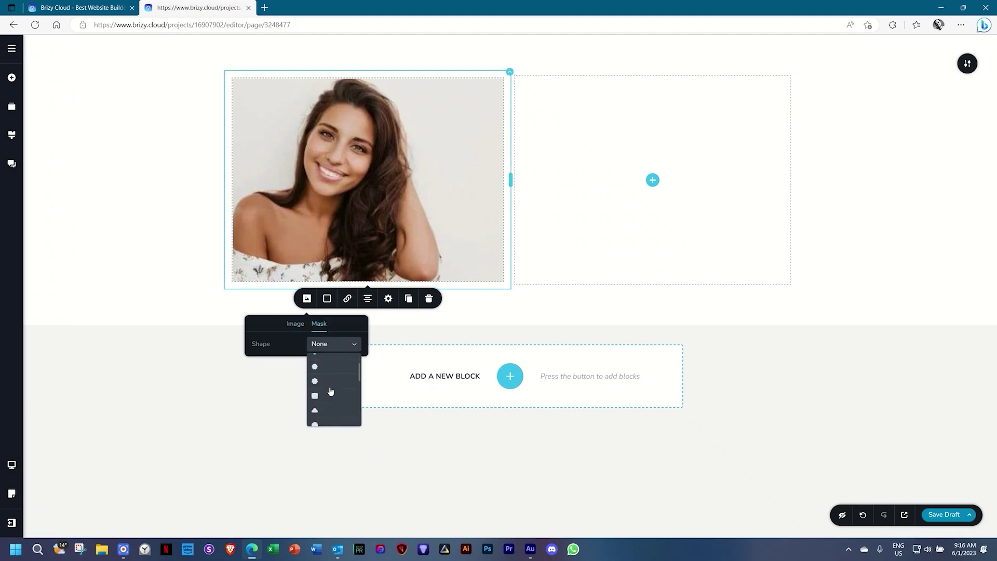
pyautogui.click(325, 402)
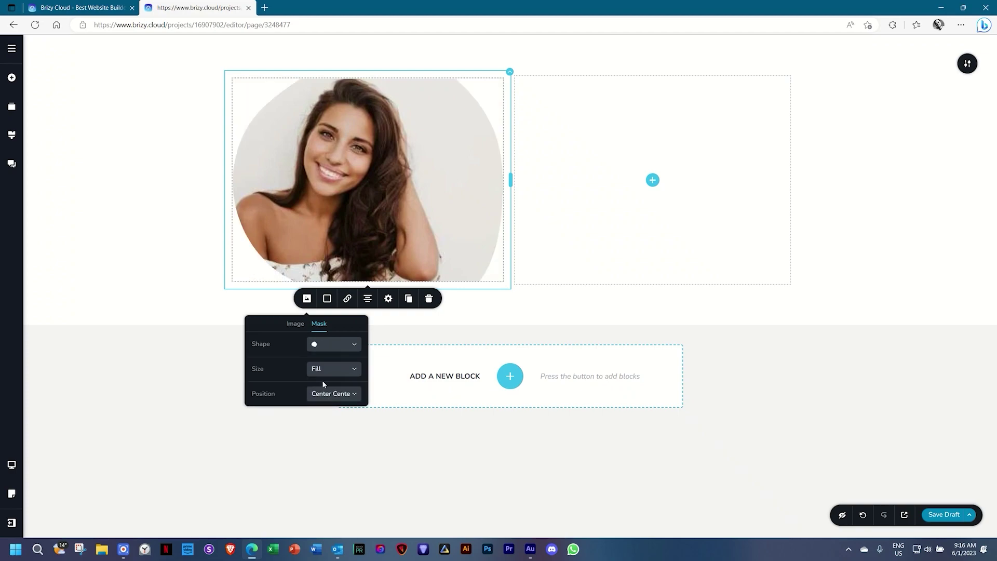
pyautogui.click(325, 369)
pyautogui.click(322, 387)
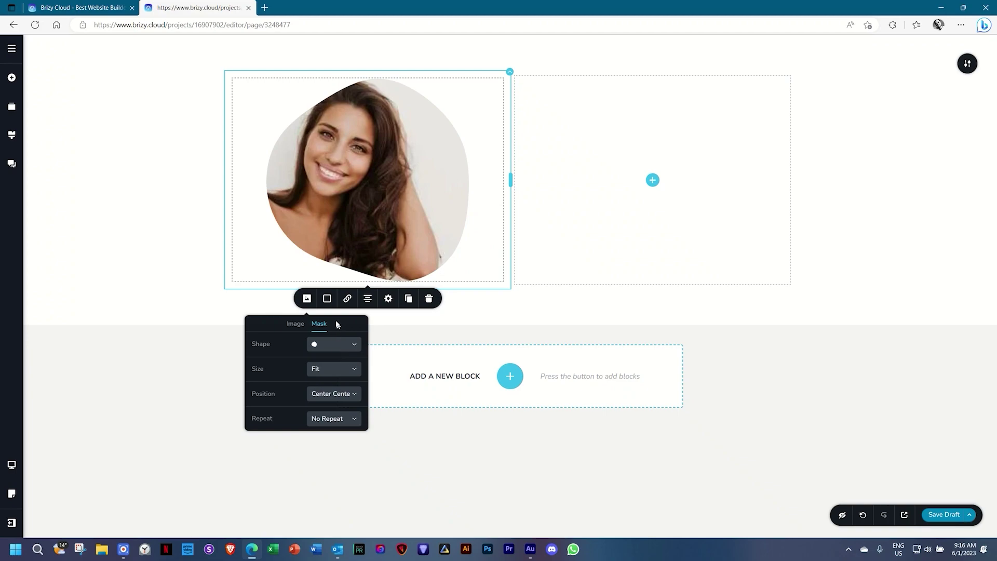
# Tint the photo with a semi-transparent teal #05CAB6 overlay.
pyautogui.click(327, 300)
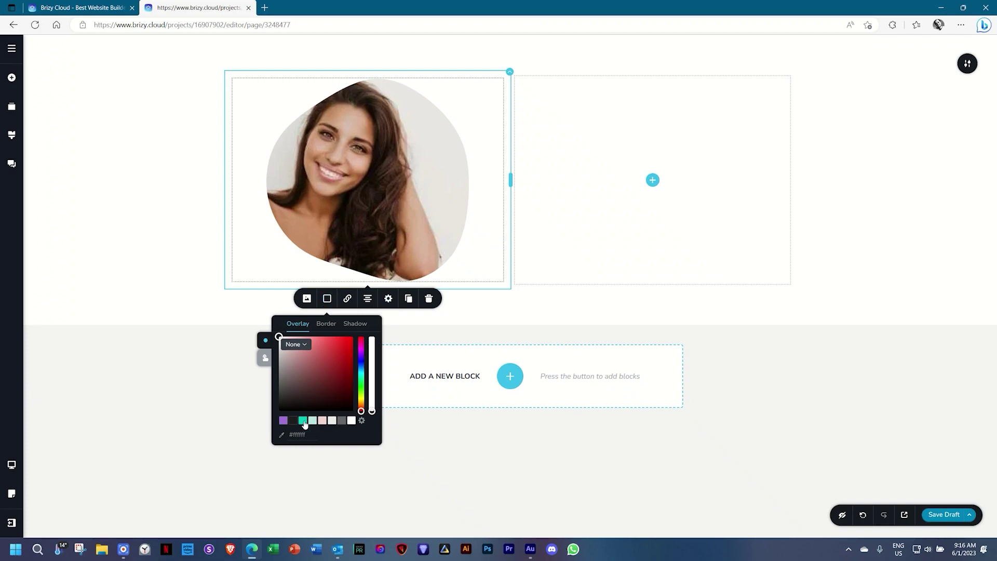
pyautogui.click(304, 422)
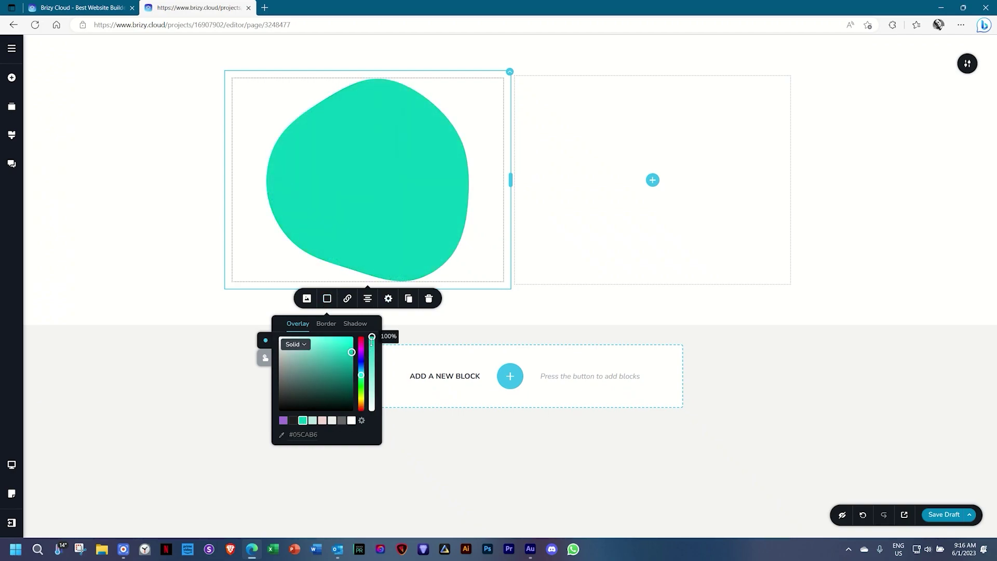
pyautogui.moveTo(372, 337); pyautogui.dragTo(372, 366)
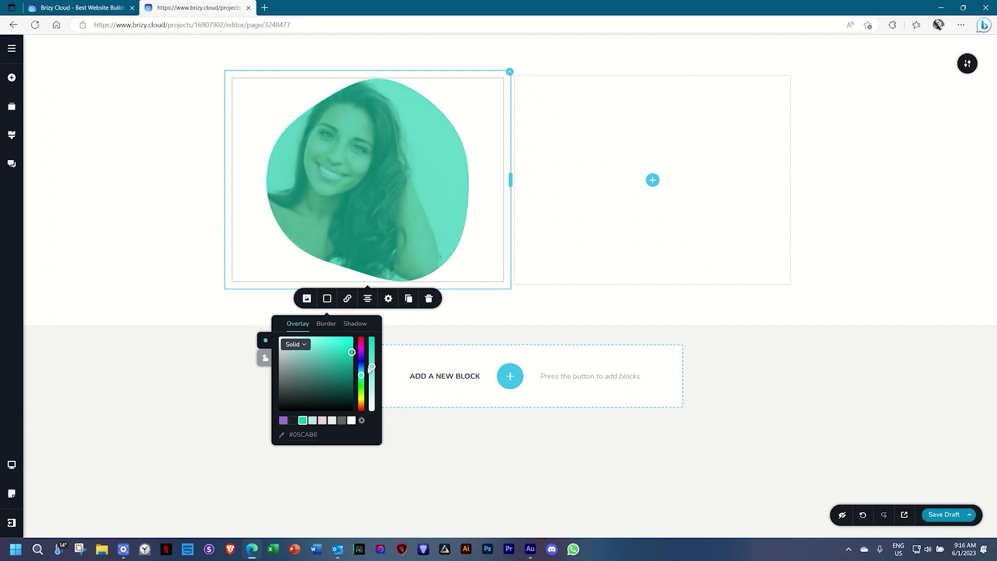
pyautogui.click(348, 298)
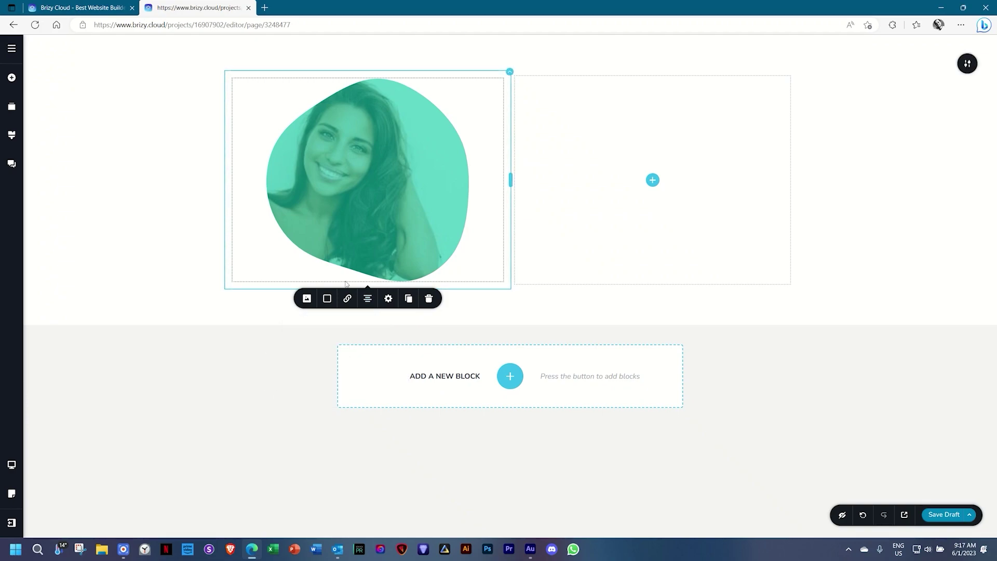
# Narrow the masked image to 69% width.
pyautogui.click(388, 299)
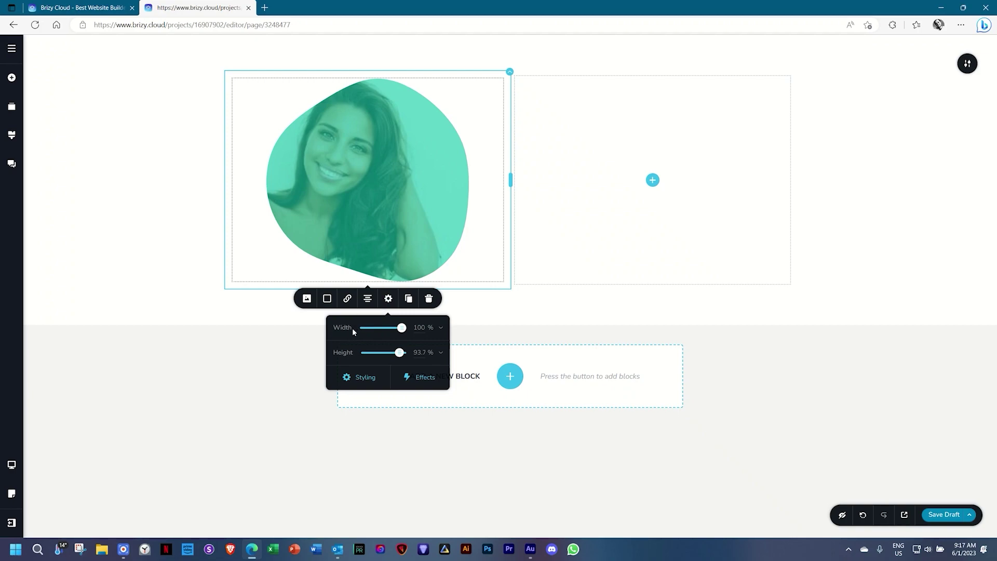
pyautogui.moveTo(401, 328); pyautogui.dragTo(403, 352)
pyautogui.click(361, 378)
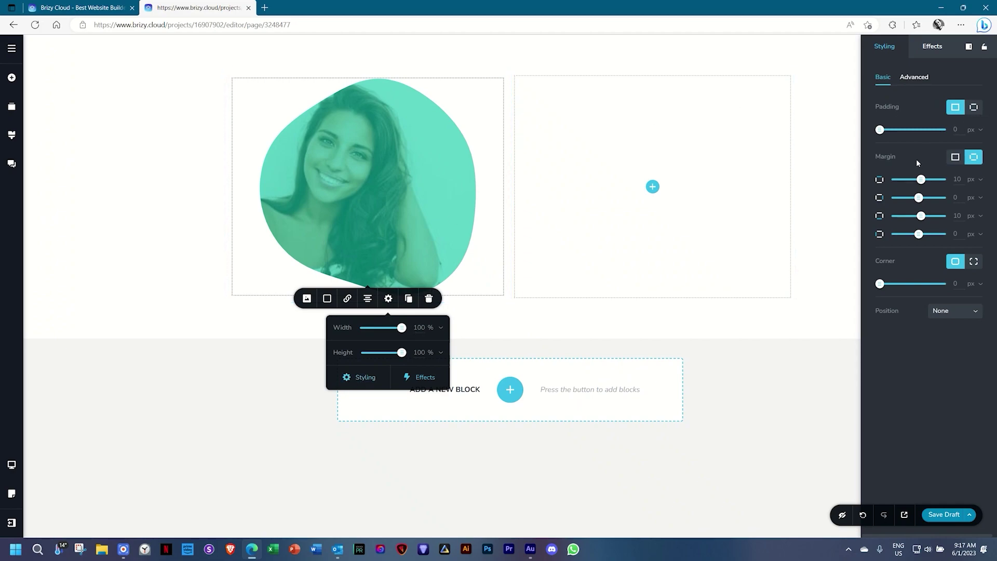
# Review the image's Advanced and Effects settings, then bring up the element library again.
pyautogui.click(912, 78)
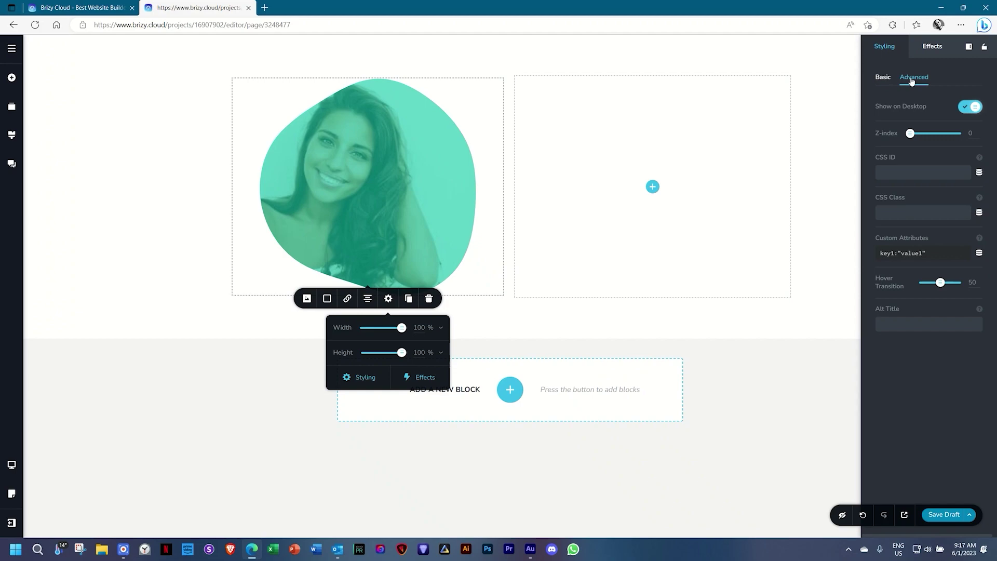
pyautogui.click(929, 48)
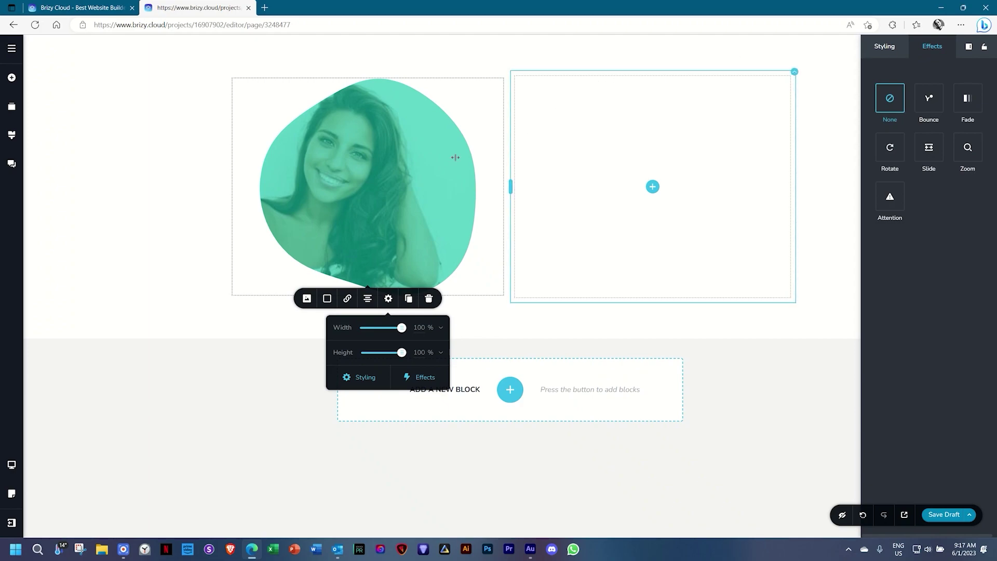
pyautogui.click(330, 208)
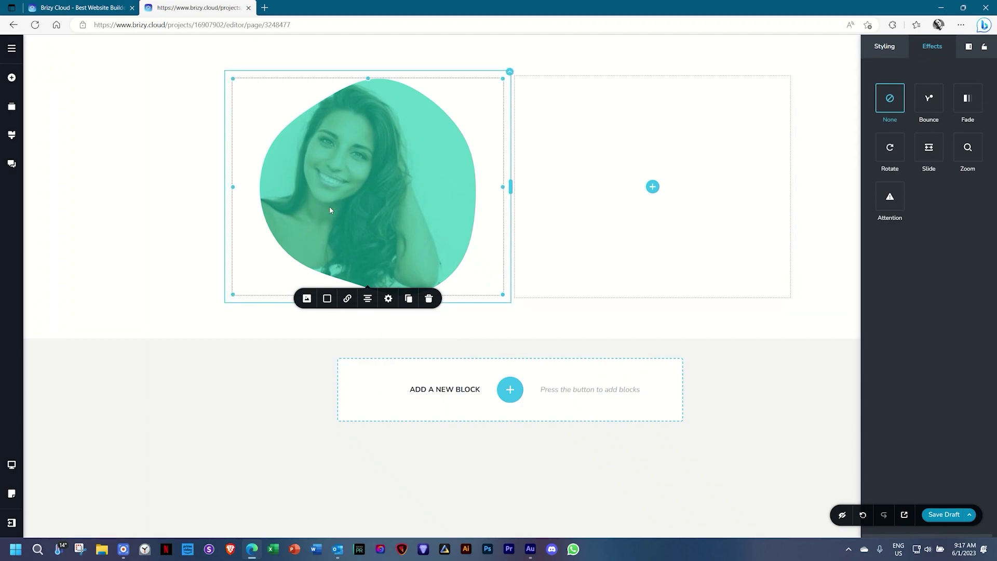
pyautogui.click(11, 79)
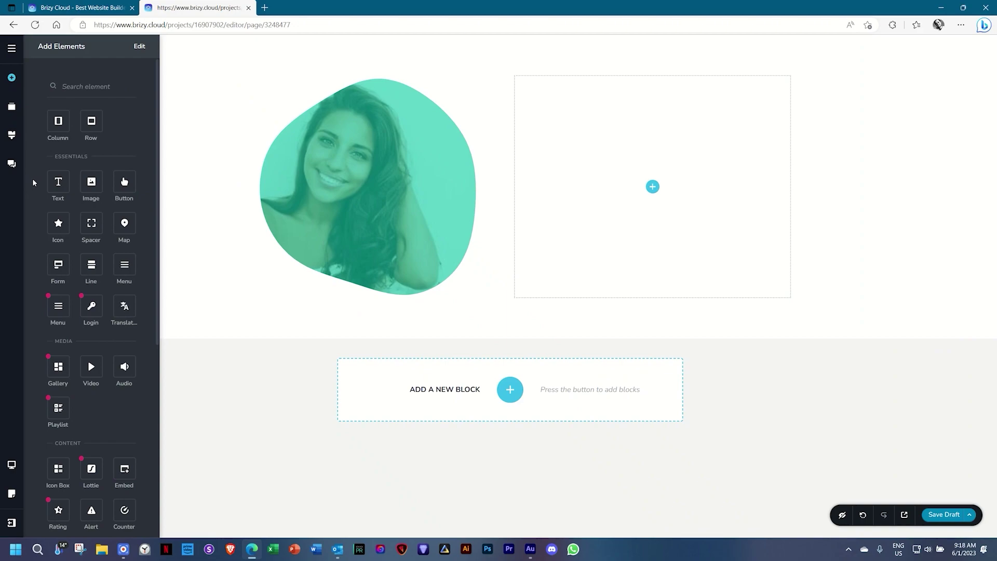
# Add a Text element to the right column and replace its dummy paragraph with 'Your Own Text'.
pyautogui.moveTo(58, 182); pyautogui.dragTo(657, 185)
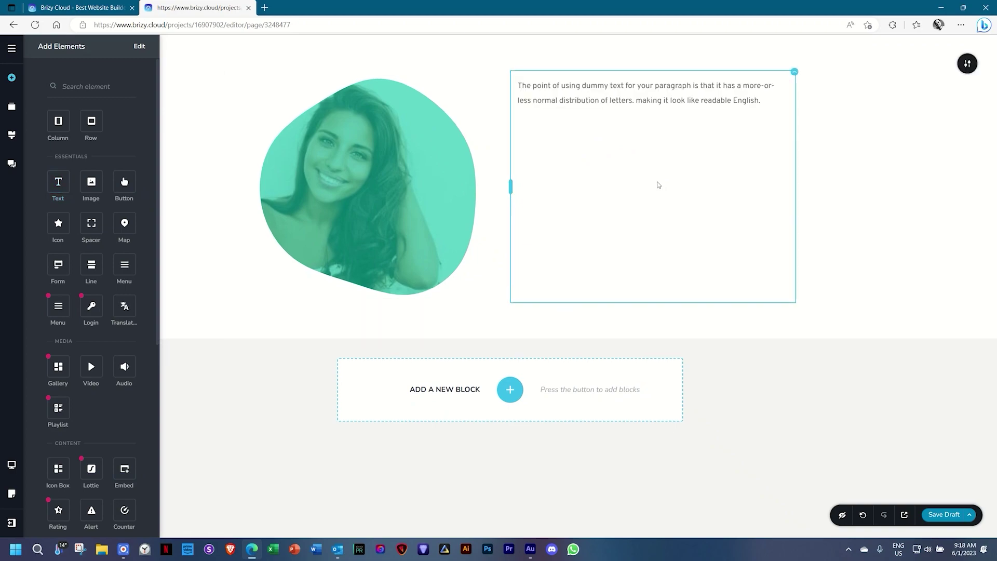
pyautogui.click(656, 97)
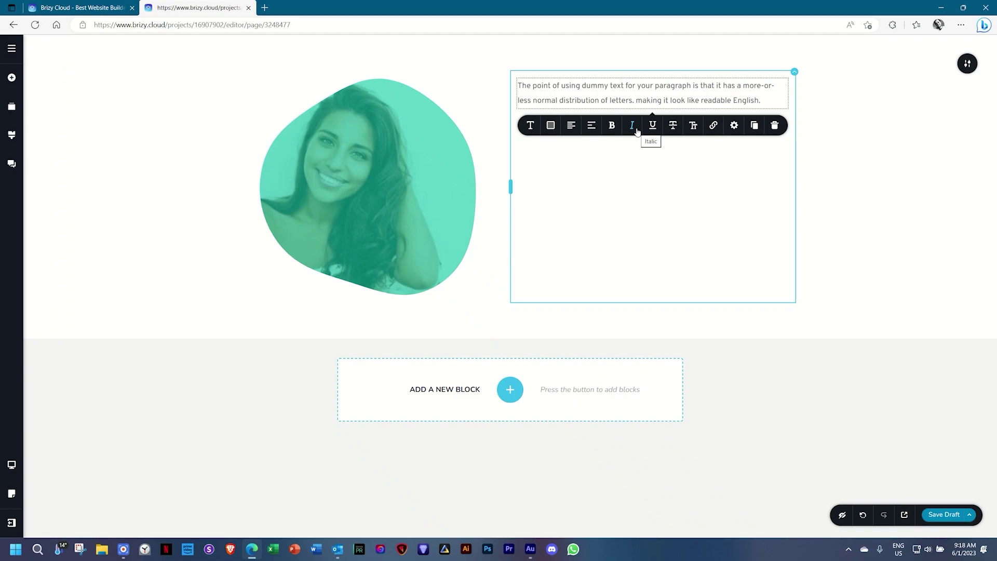
pyautogui.tripleClick(641, 86)
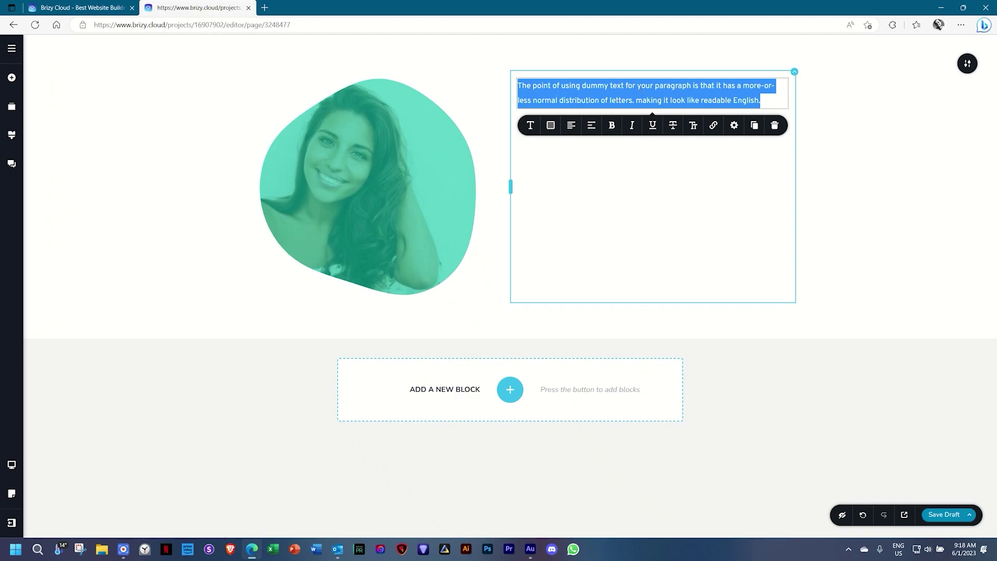
pyautogui.write('Your Own Text')
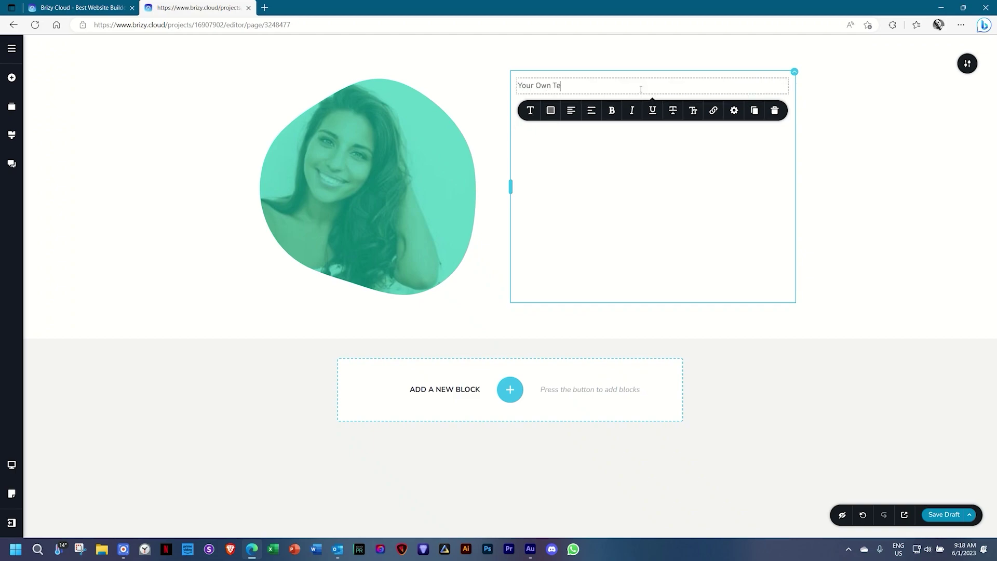
# Style 'Your Own Text' with the Heading 1 typography preset.
pyautogui.click(529, 110)
pyautogui.click(457, 153)
pyautogui.click(561, 179)
pyautogui.click(562, 179)
pyautogui.click(561, 179)
pyautogui.click(561, 179)
pyautogui.click(561, 180)
pyautogui.click(562, 179)
pyautogui.click(561, 180)
pyautogui.click(561, 179)
pyautogui.click(590, 182)
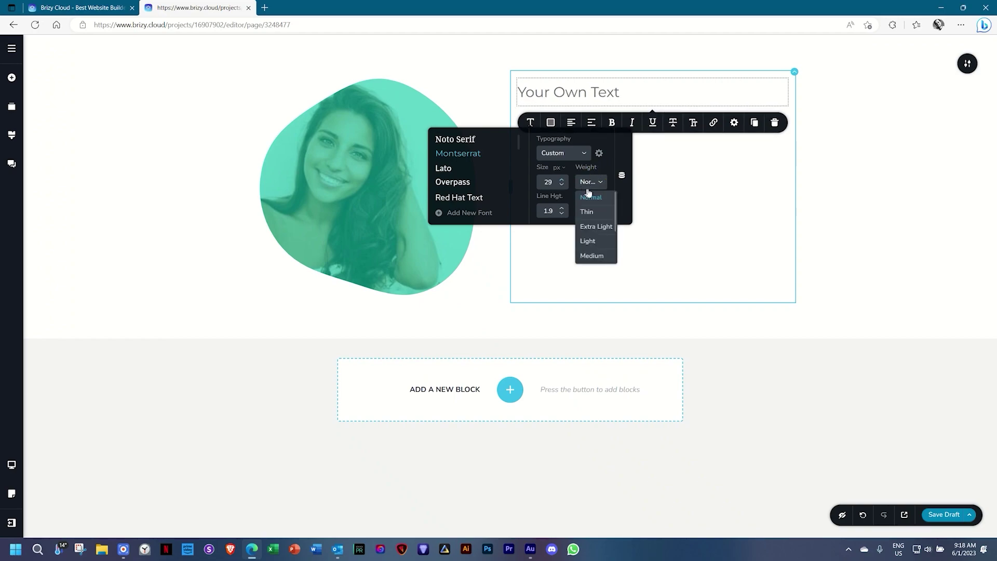
pyautogui.click(588, 241)
pyautogui.click(575, 157)
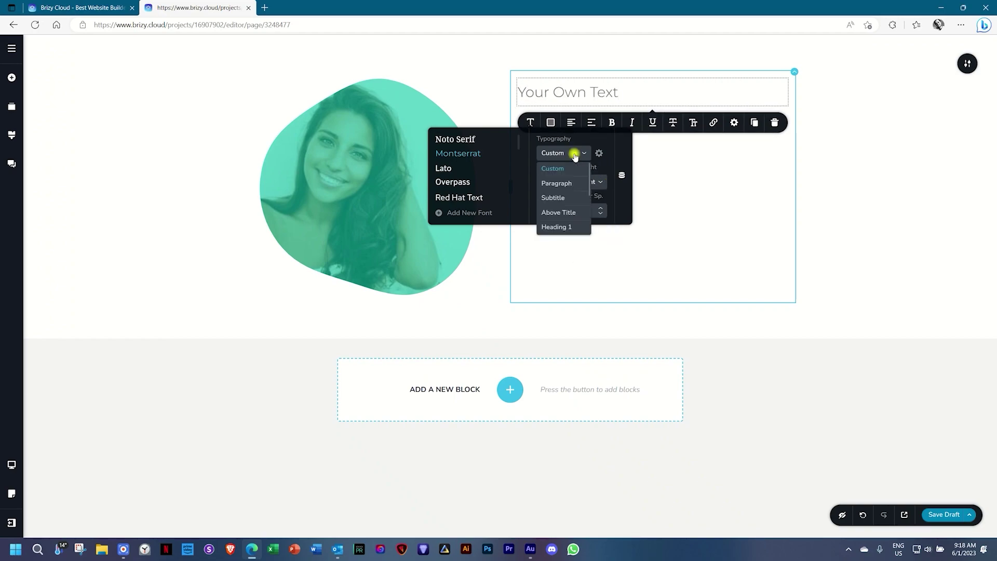
pyautogui.click(567, 225)
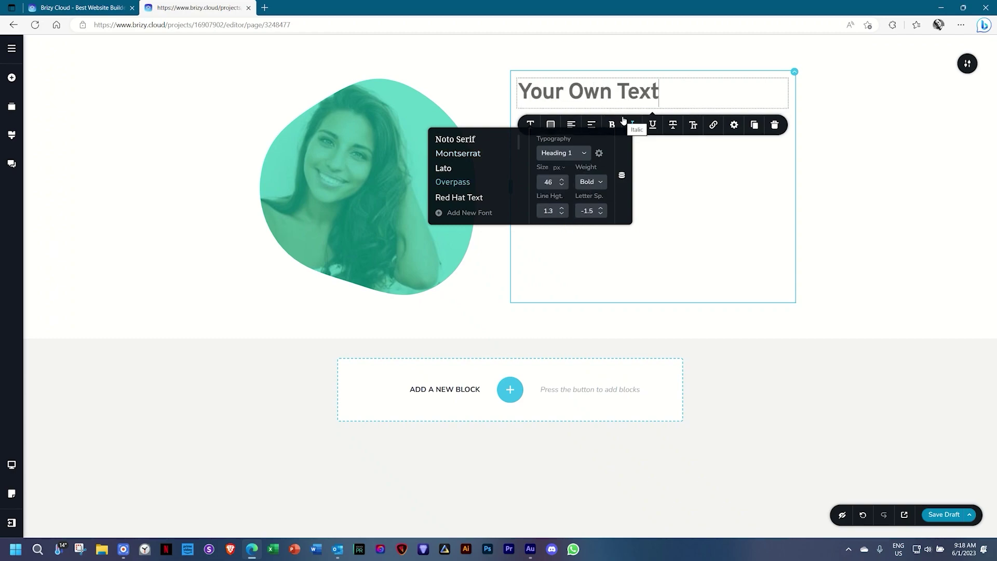
# Colour the heading purple and keep it left-aligned.
pyautogui.click(550, 125)
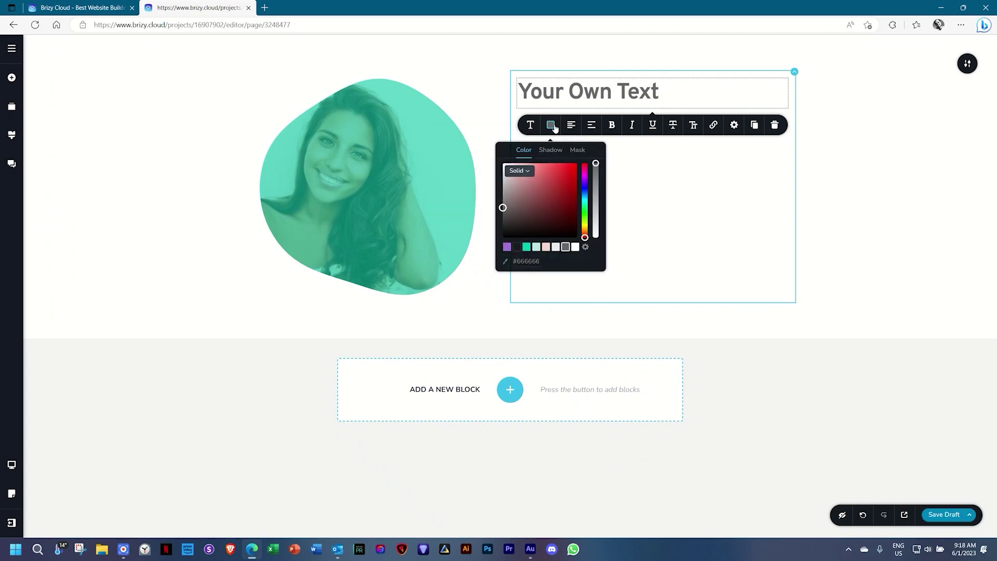
pyautogui.click(506, 248)
pyautogui.click(575, 129)
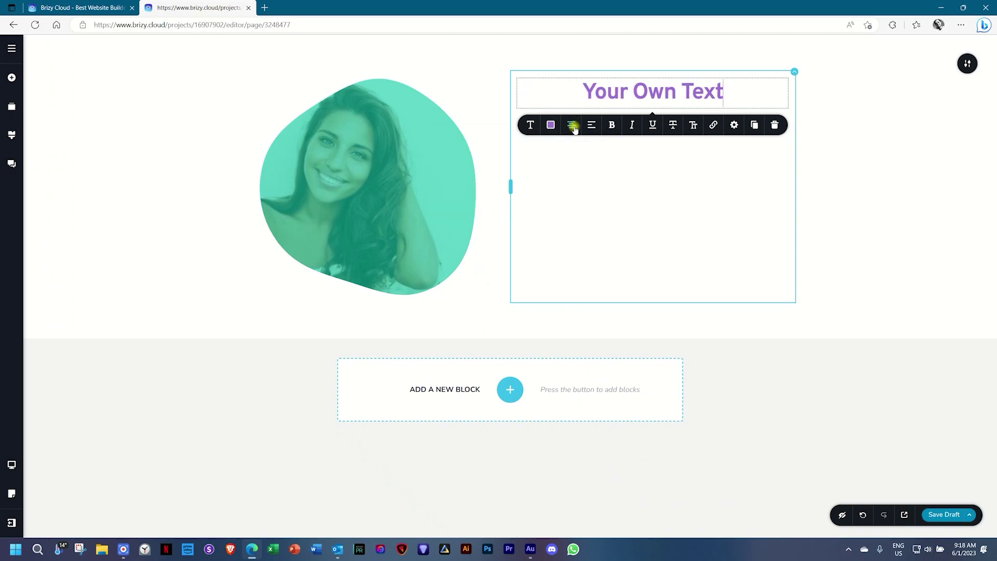
pyautogui.click(576, 129)
pyautogui.click(575, 129)
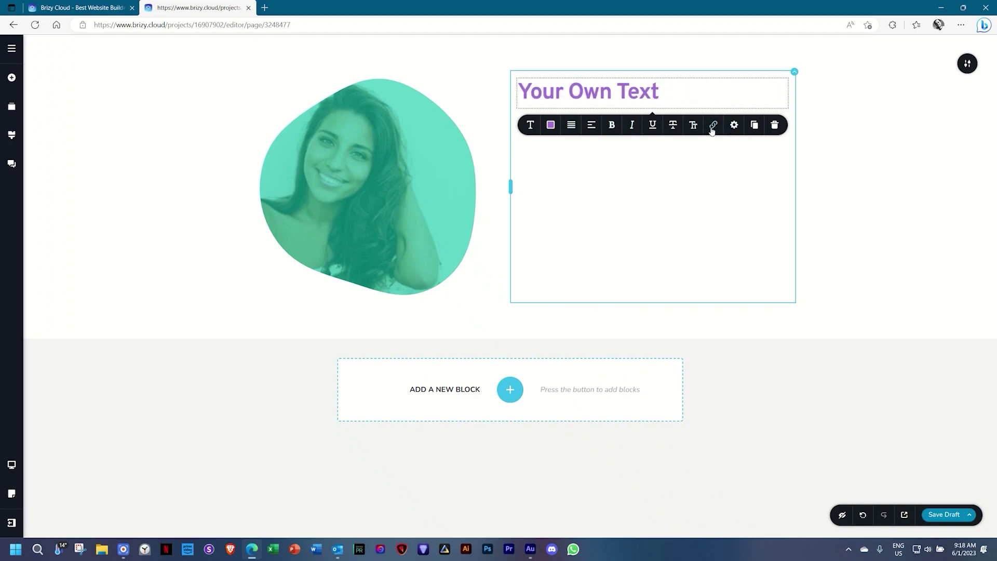
pyautogui.click(735, 125)
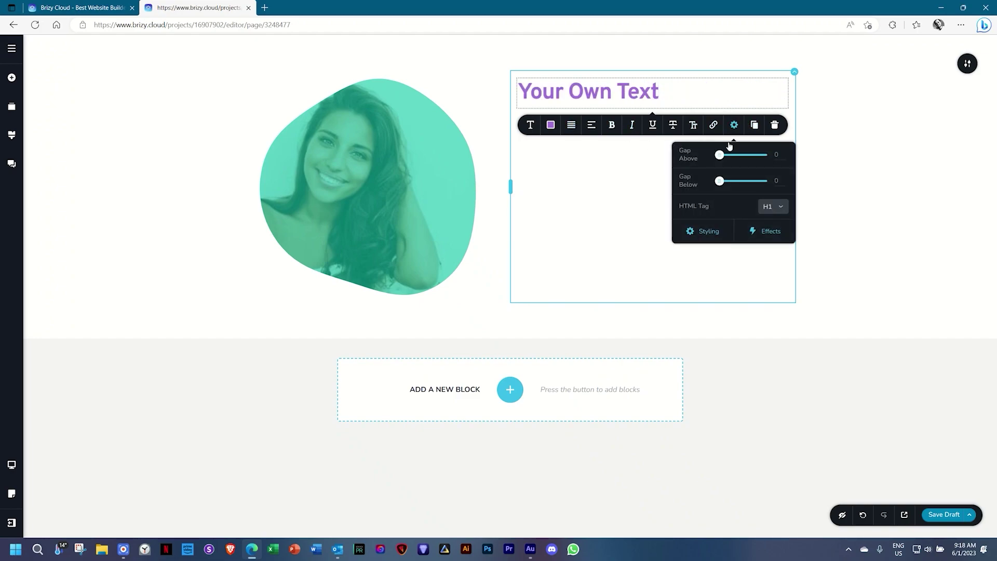
pyautogui.click(705, 231)
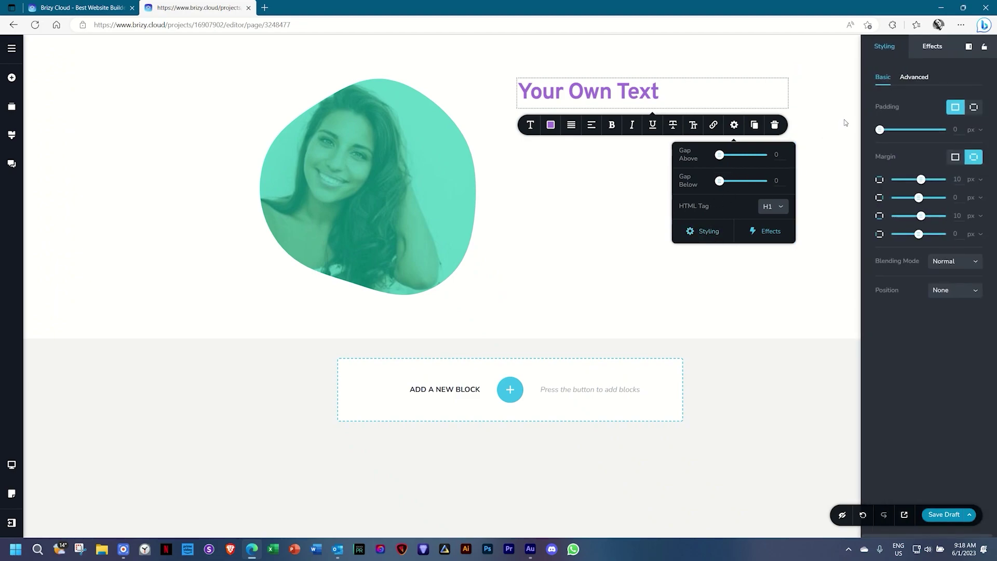
pyautogui.click(592, 189)
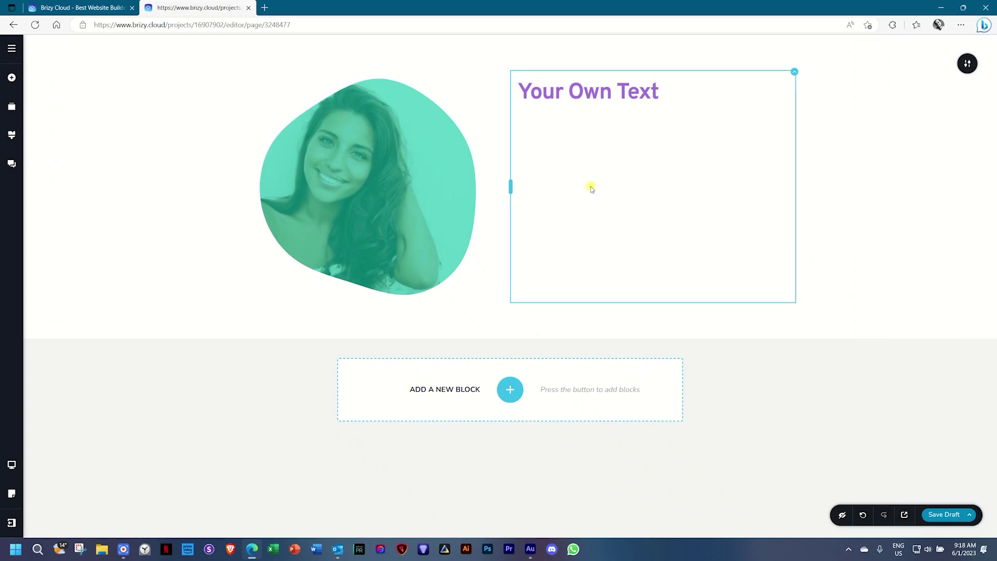
# Add a button under the heading and align it to the left.
pyautogui.click(8, 76)
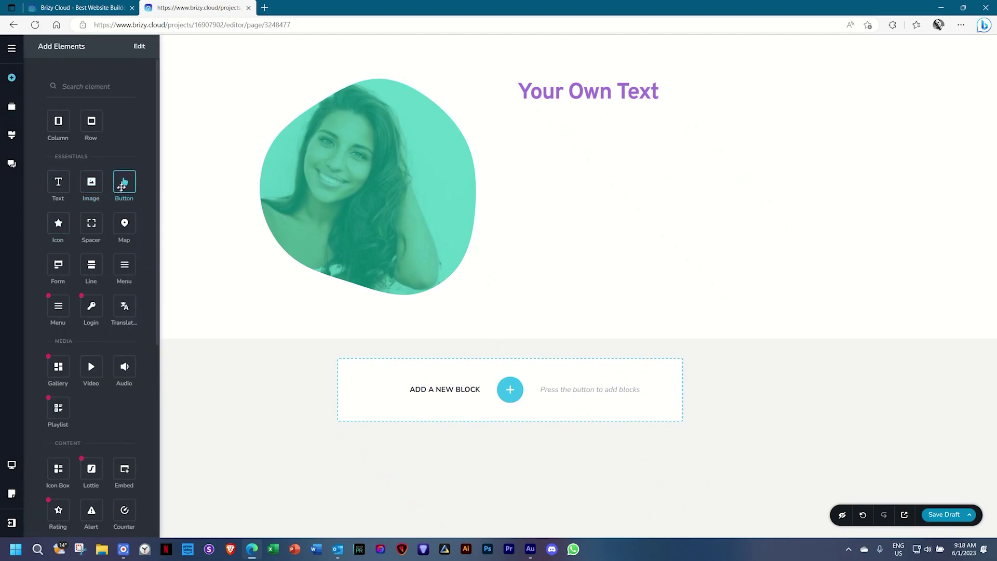
pyautogui.moveTo(124, 182); pyautogui.dragTo(552, 109)
pyautogui.click(645, 131)
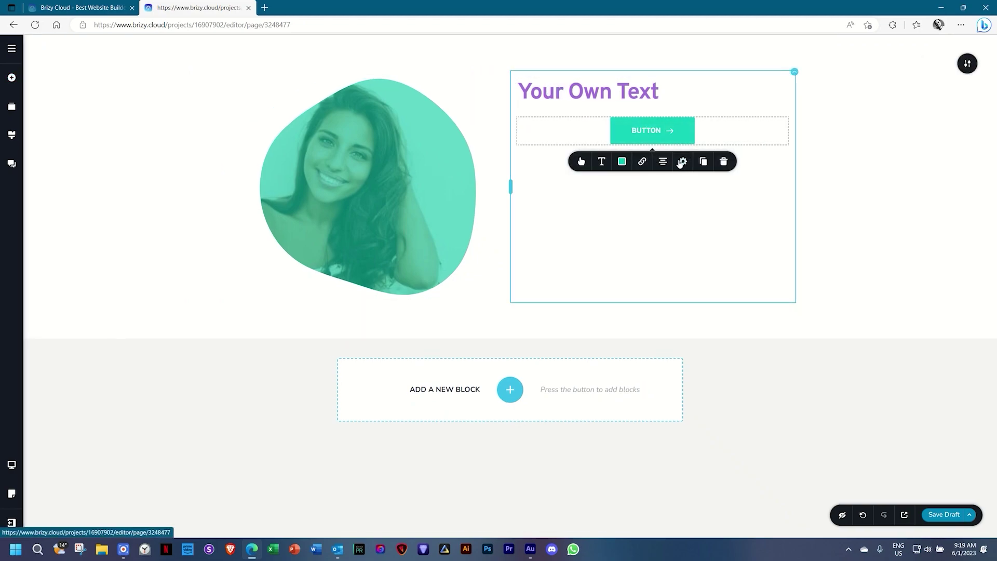
pyautogui.click(663, 161)
pyautogui.click(663, 162)
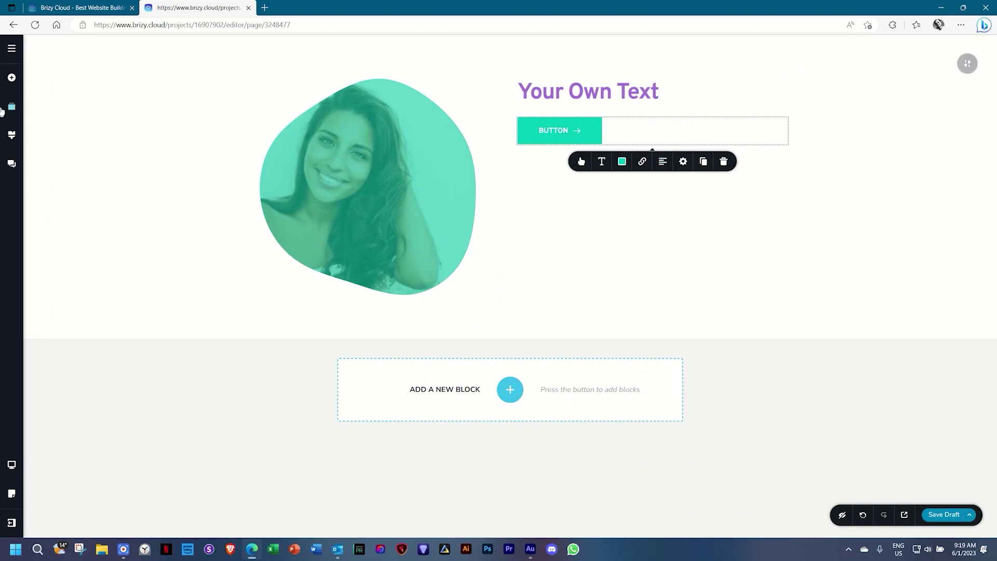
# Add a paragraph, a star icon, and a two-column row holding two image placeholders below the button.
pyautogui.click(11, 78)
pyautogui.moveTo(58, 182); pyautogui.dragTo(556, 156)
pyautogui.moveTo(58, 223); pyautogui.dragTo(538, 187)
pyautogui.moveTo(58, 121); pyautogui.dragTo(532, 222)
pyautogui.moveTo(91, 182); pyautogui.dragTo(585, 259)
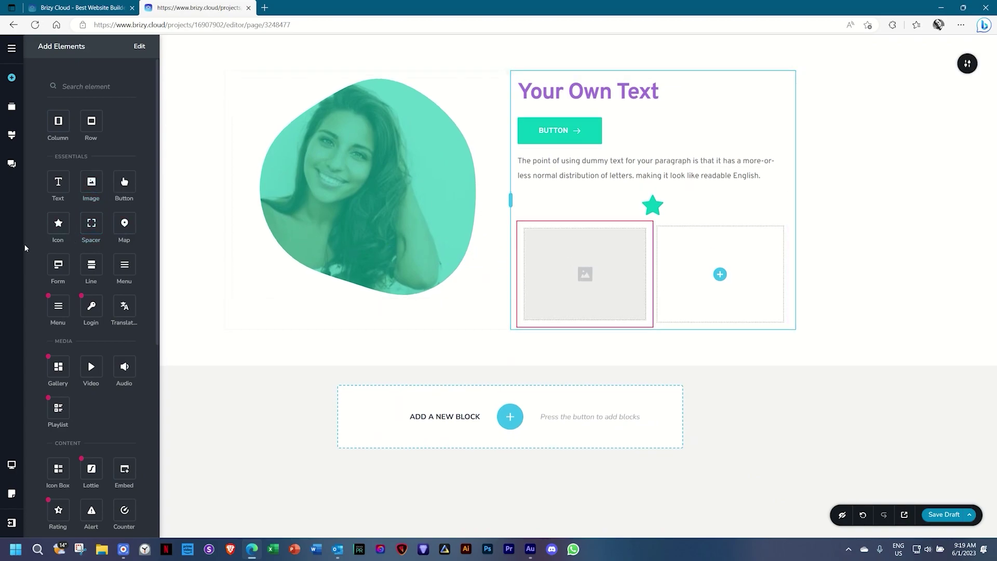
pyautogui.moveTo(91, 182); pyautogui.dragTo(727, 278)
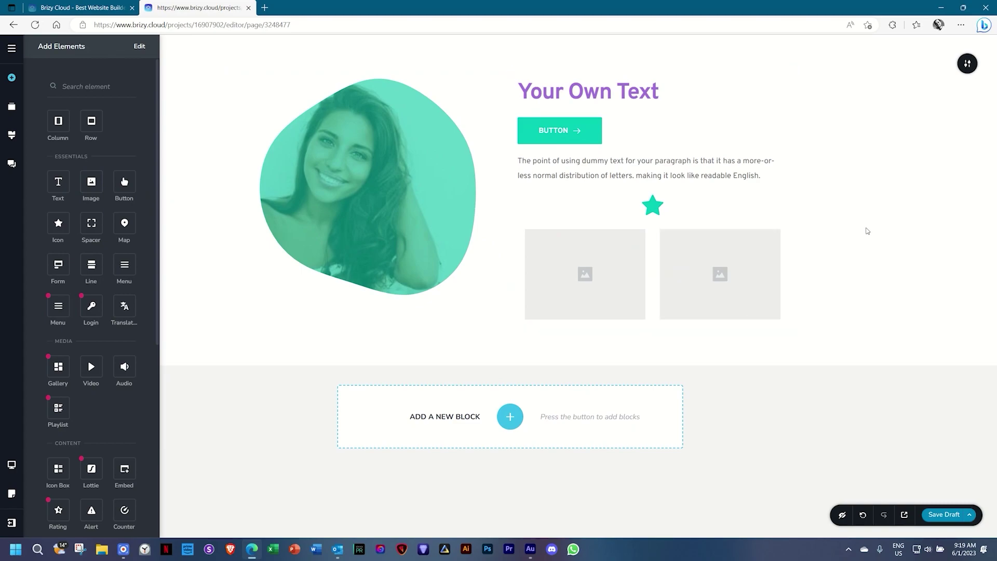
pyautogui.click(873, 223)
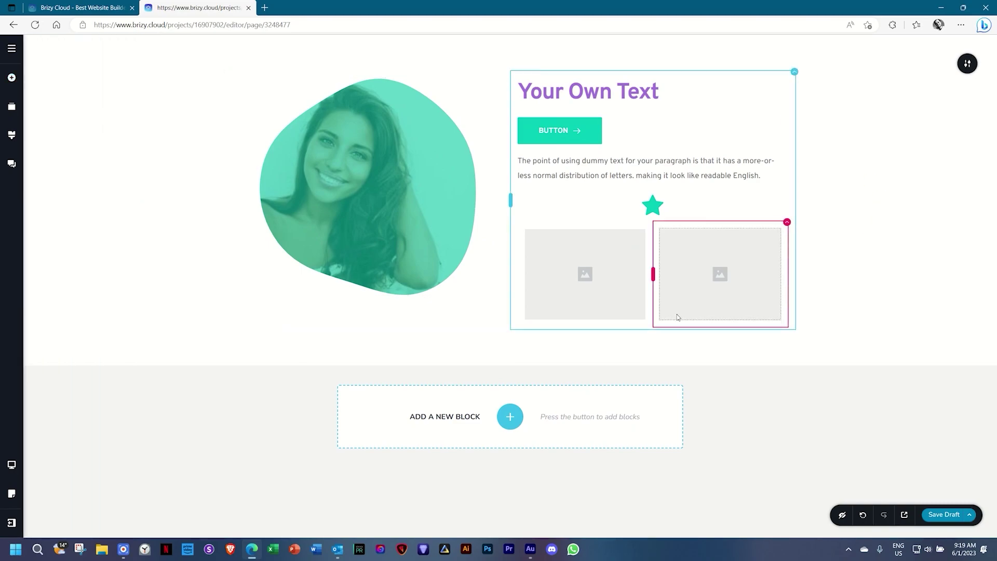
# Glance at the ready-made block library, then select the lower-left image placeholder.
pyautogui.click(510, 416)
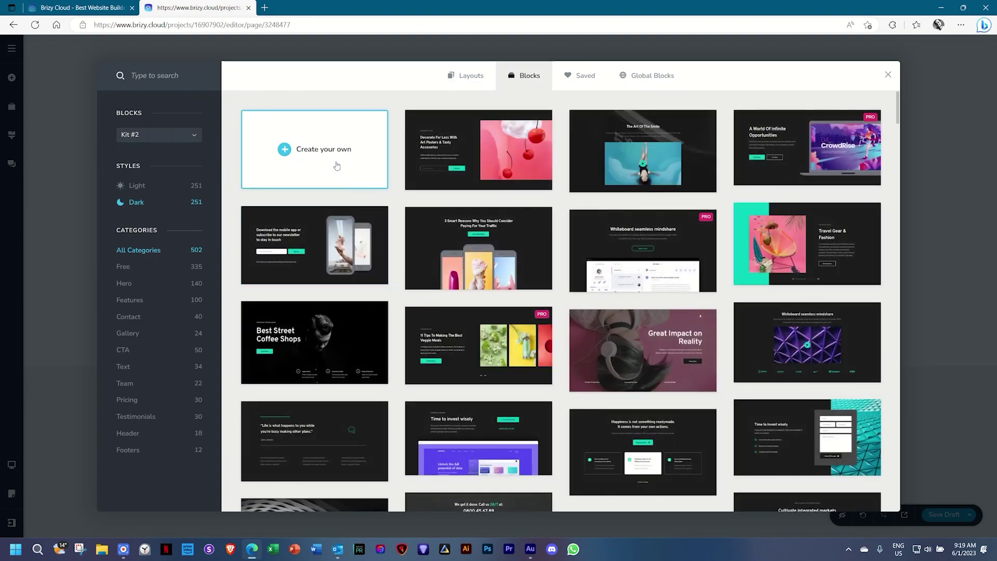
pyautogui.click(888, 75)
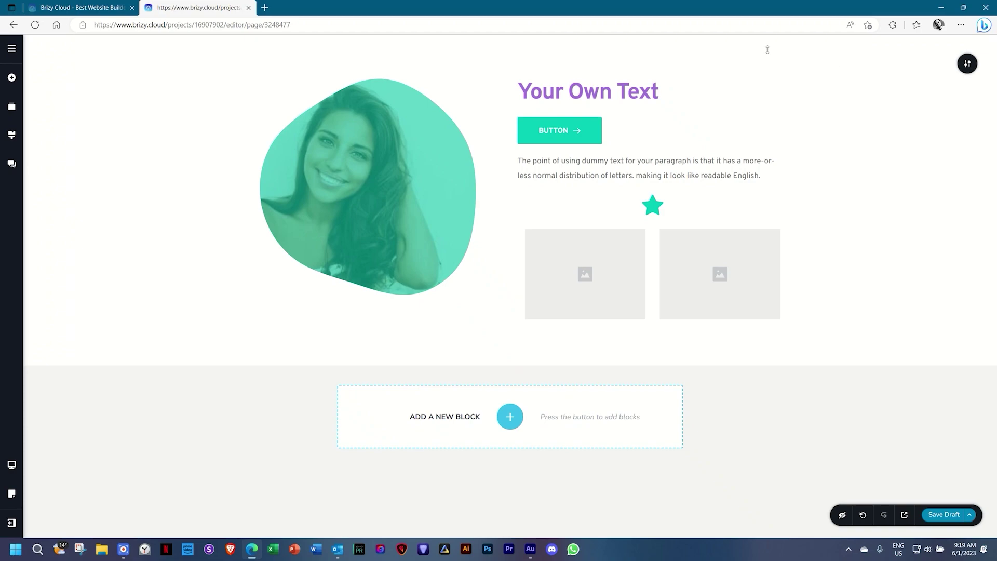
pyautogui.click(617, 296)
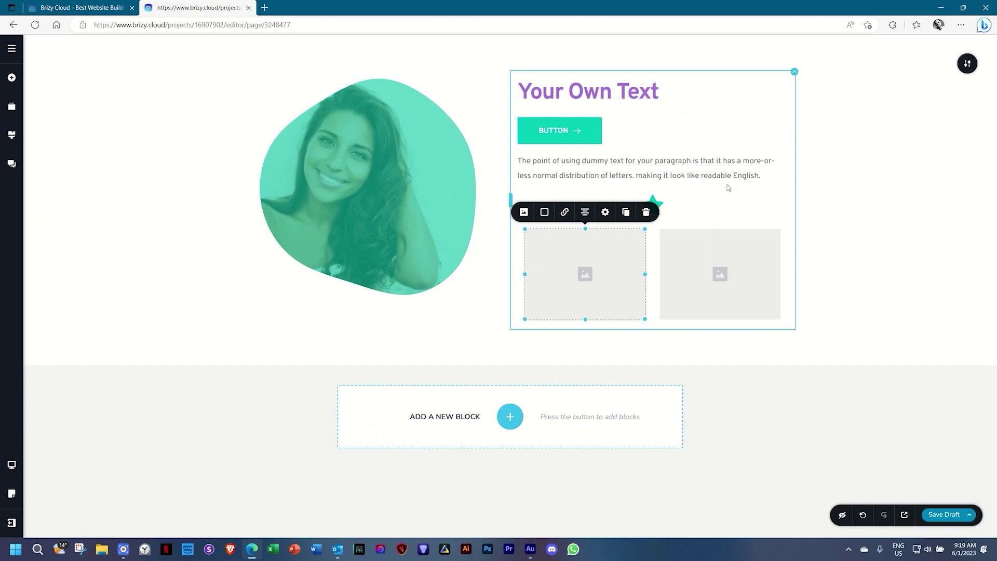
# Upload '03 _ Projects 3' into the lower-left image placeholder.
pyautogui.click(524, 212)
pyautogui.click(516, 103)
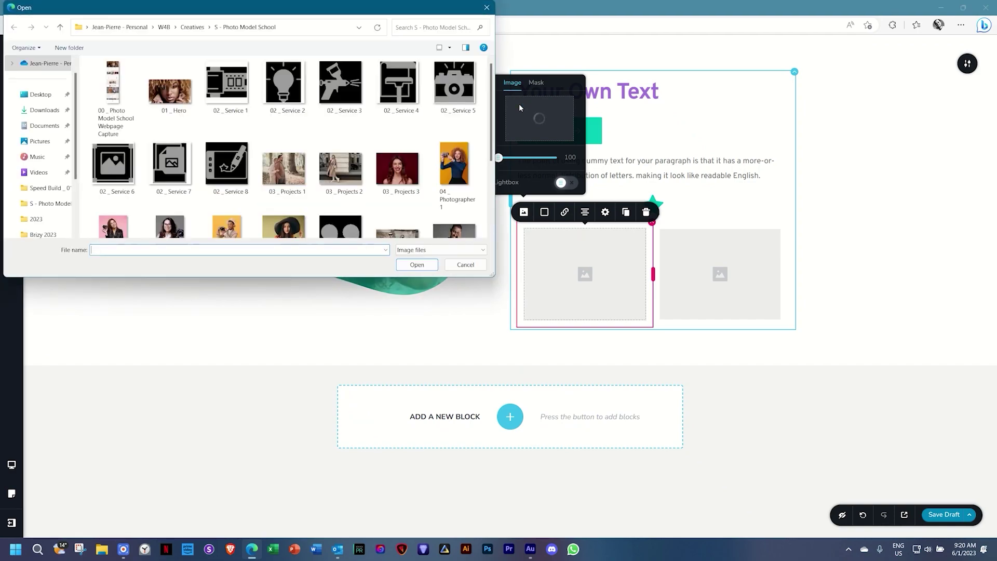
pyautogui.click(397, 169)
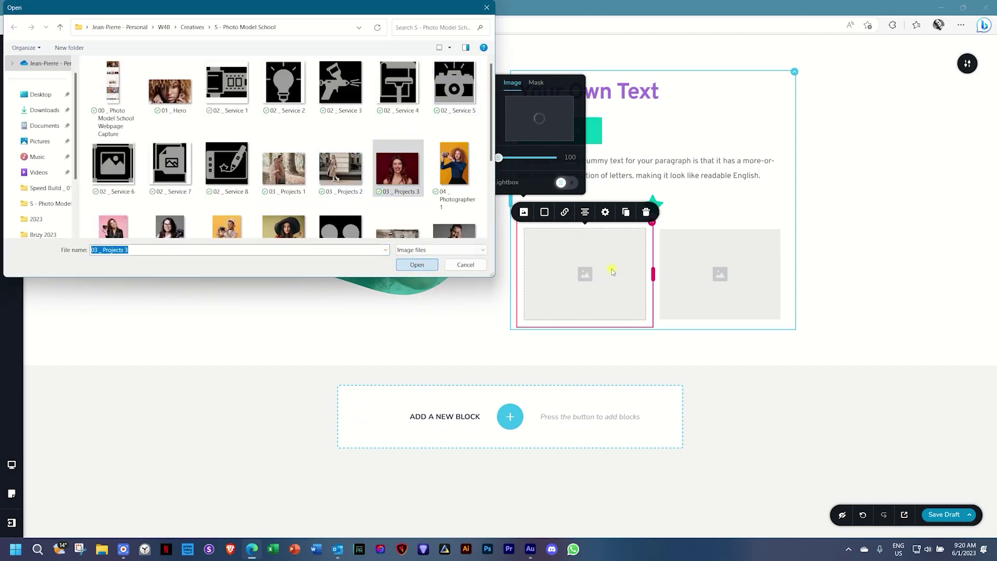
pyautogui.press('Return')
# Upload '04 _ Photographer 1' into the right placeholder and shift its focal point up to her face.
pyautogui.click(692, 271)
pyautogui.click(659, 212)
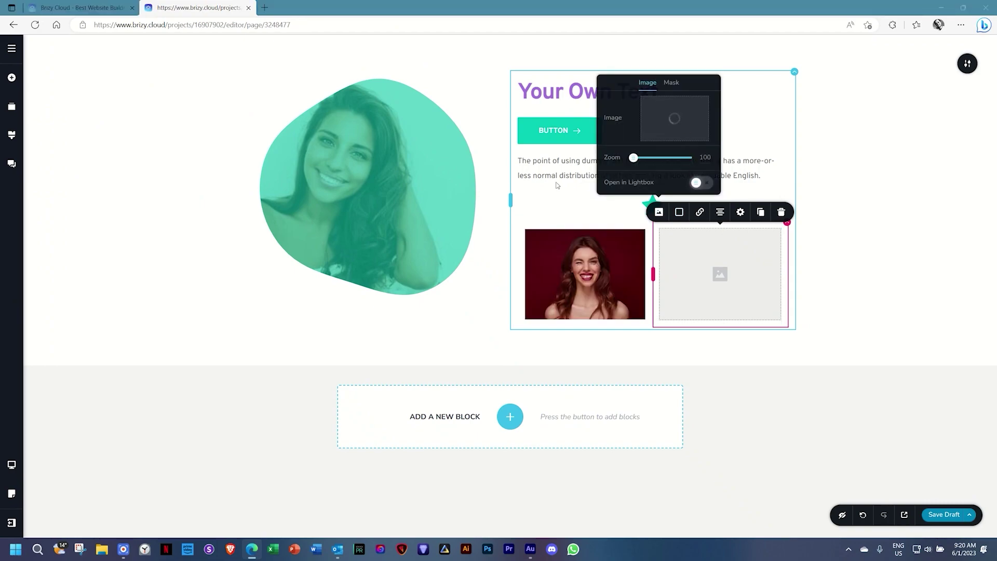
pyautogui.click(461, 165)
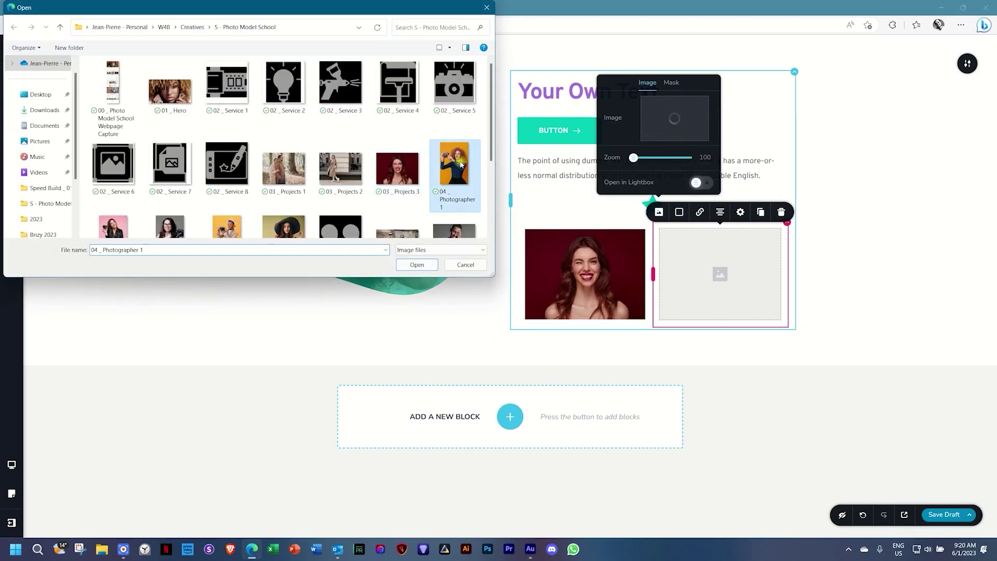
pyautogui.click(422, 265)
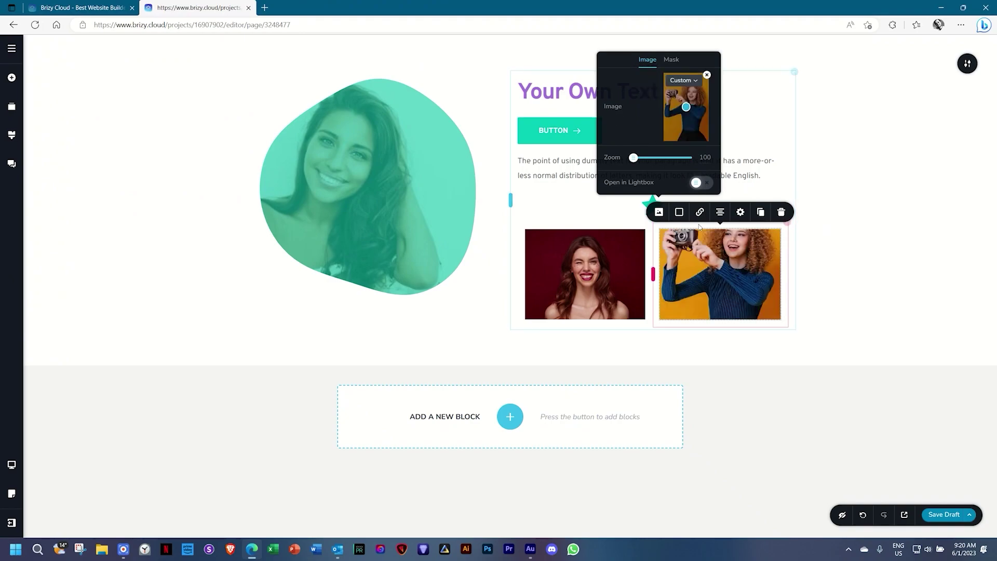
pyautogui.moveTo(686, 106); pyautogui.dragTo(688, 97)
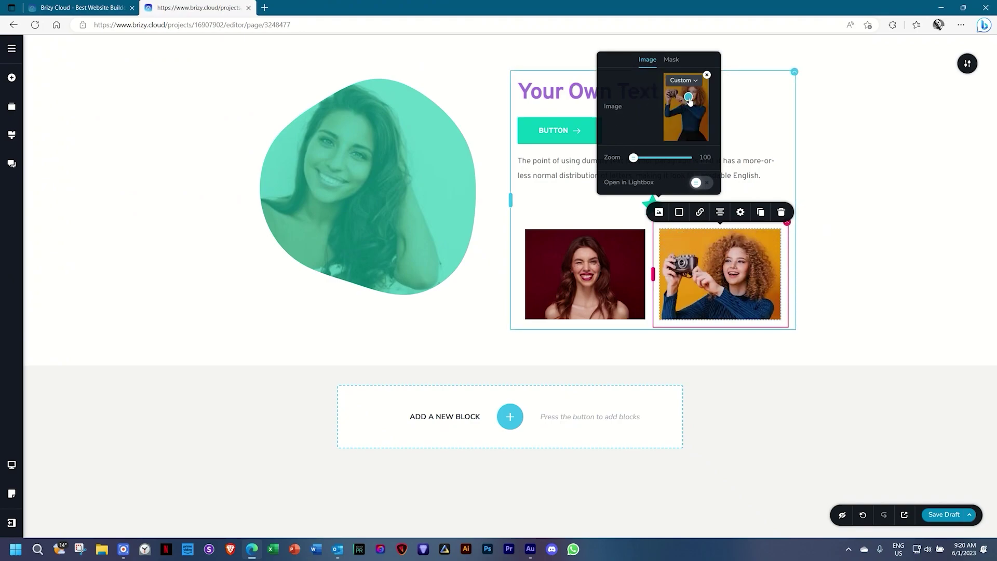
pyautogui.click(834, 185)
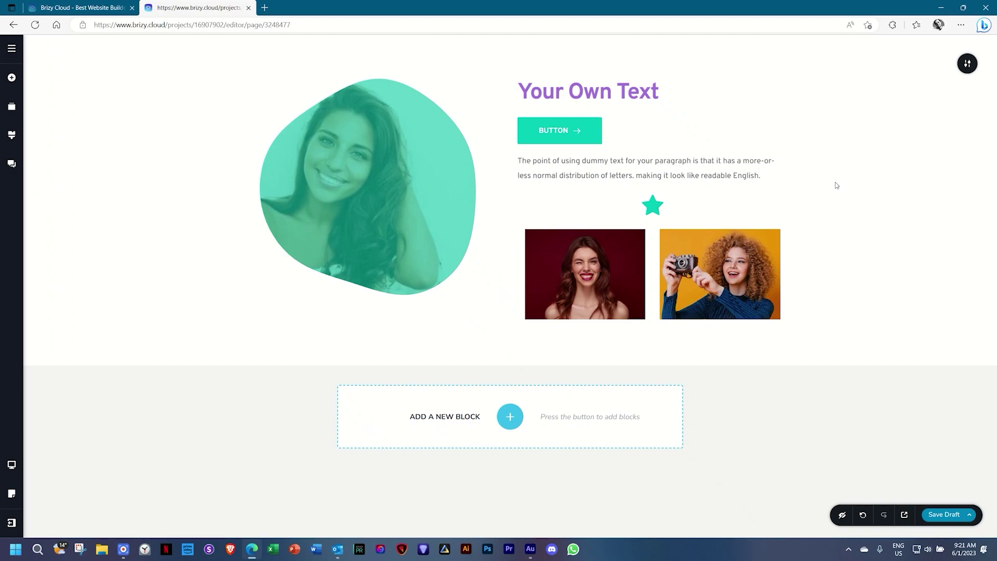
# Save a draft, then left-align the star above the two photos.
pyautogui.click(940, 519)
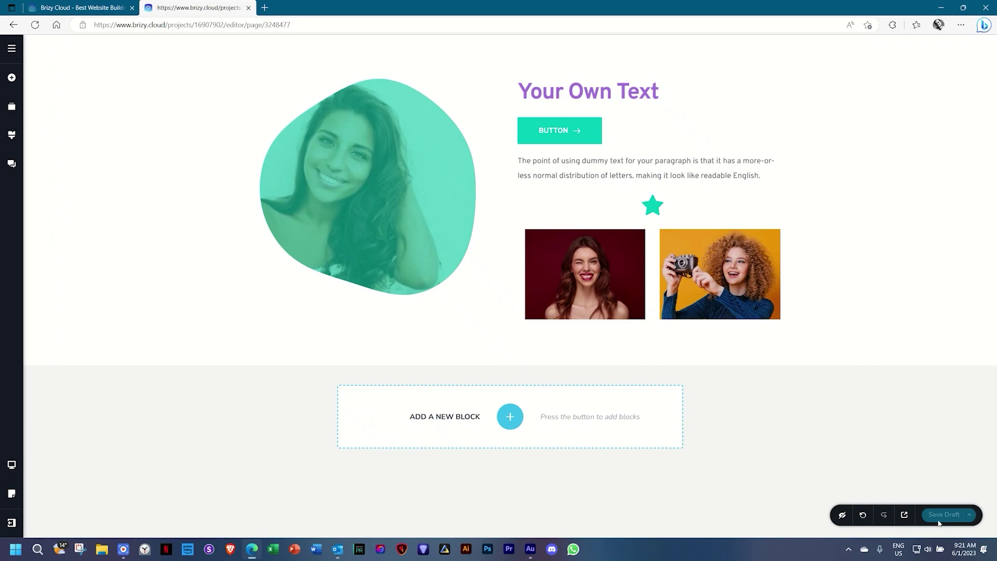
pyautogui.click(654, 207)
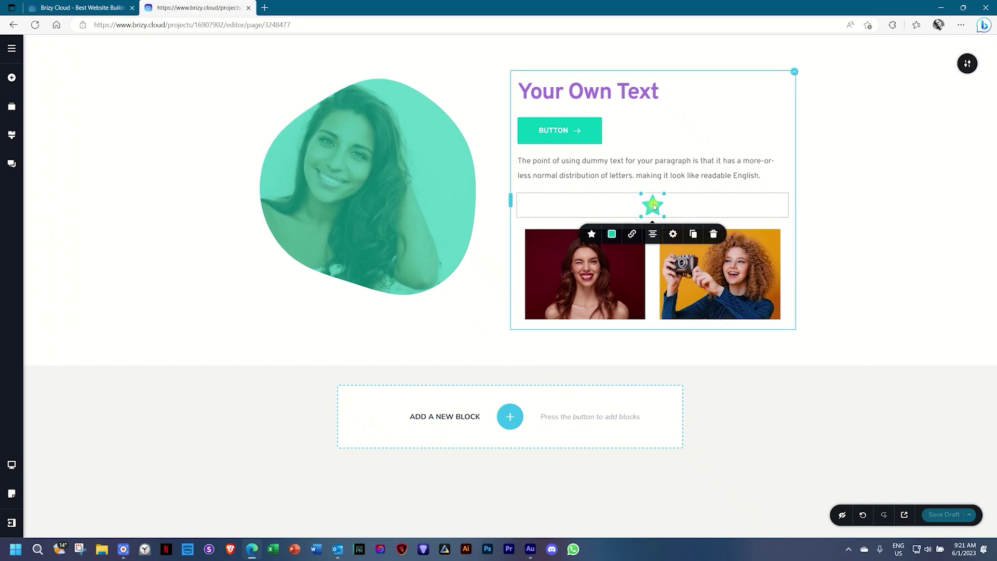
pyautogui.click(652, 234)
pyautogui.click(652, 234)
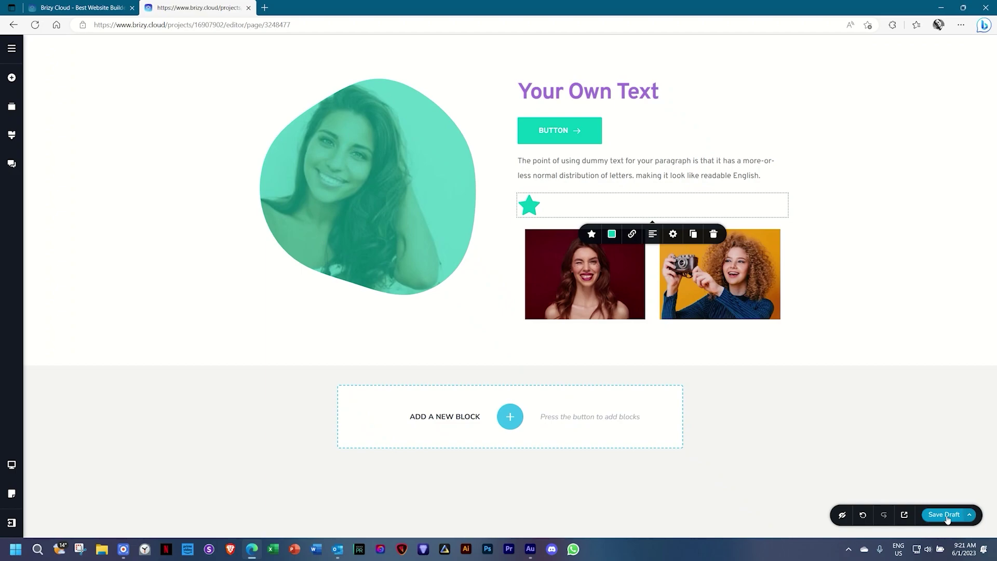
# Save the draft with the left-aligned star and publish the page.
pyautogui.click(945, 514)
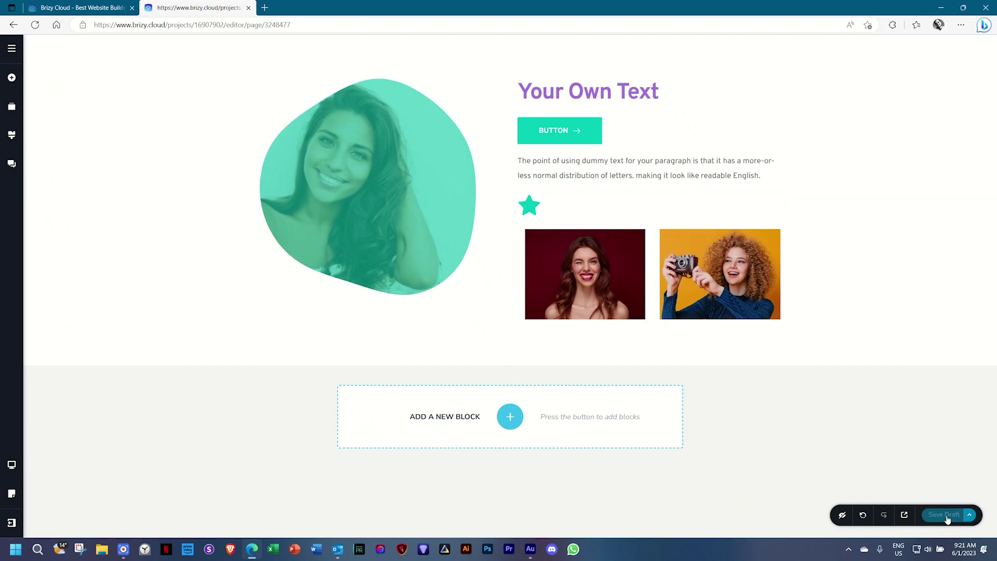
pyautogui.click(969, 515)
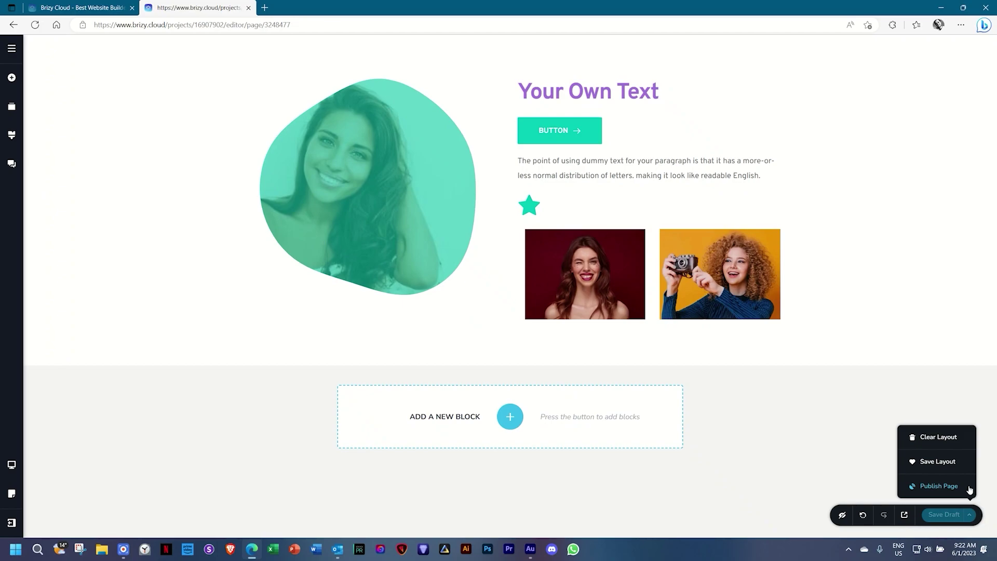
pyautogui.click(948, 487)
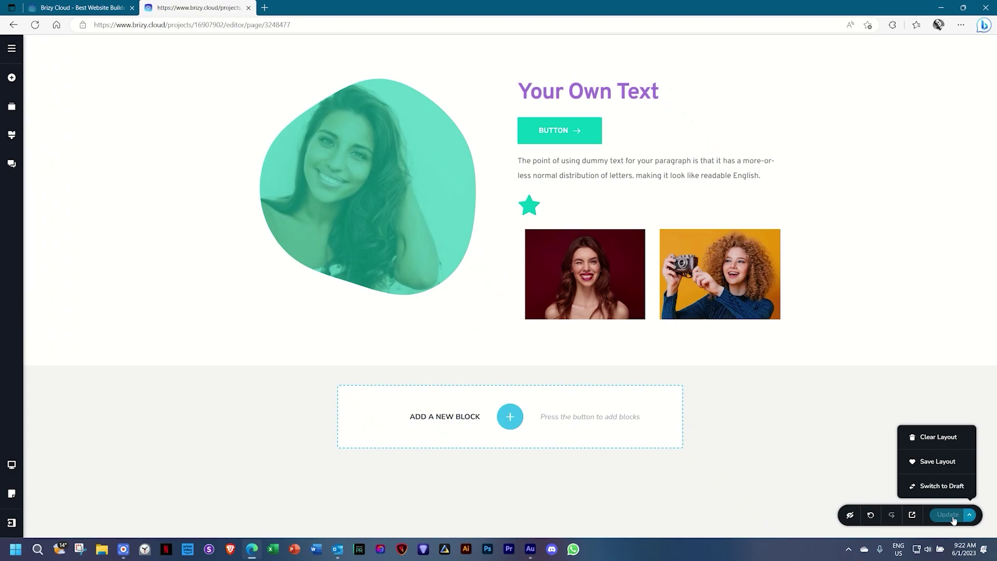
# Recolour the star from teal to purple #A170D9 and update the published page.
pyautogui.click(529, 205)
pyautogui.click(488, 233)
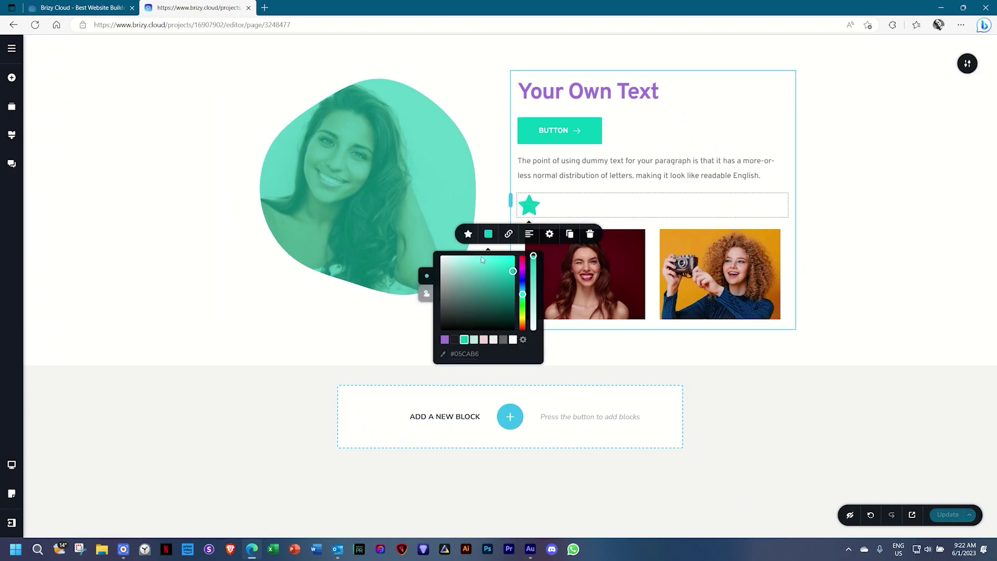
pyautogui.click(445, 340)
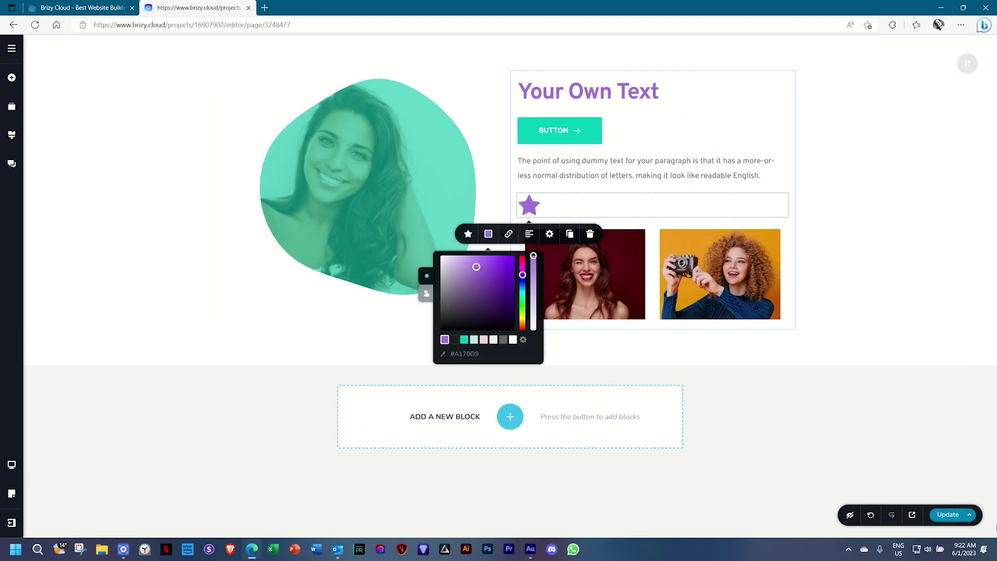
pyautogui.click(949, 517)
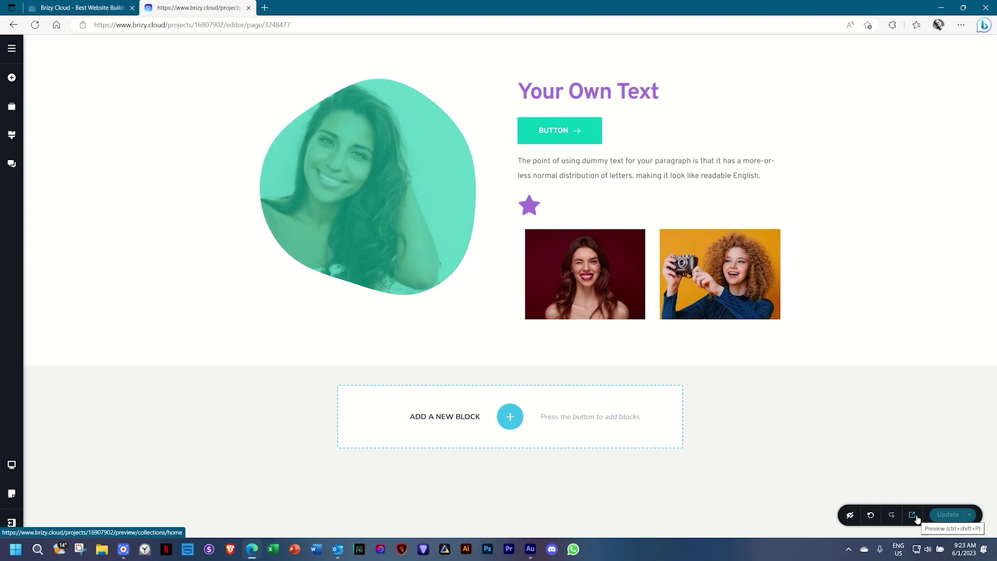
# Preview the live site in a new tab, then return to the editor and select the left photo.
pyautogui.click(915, 519)
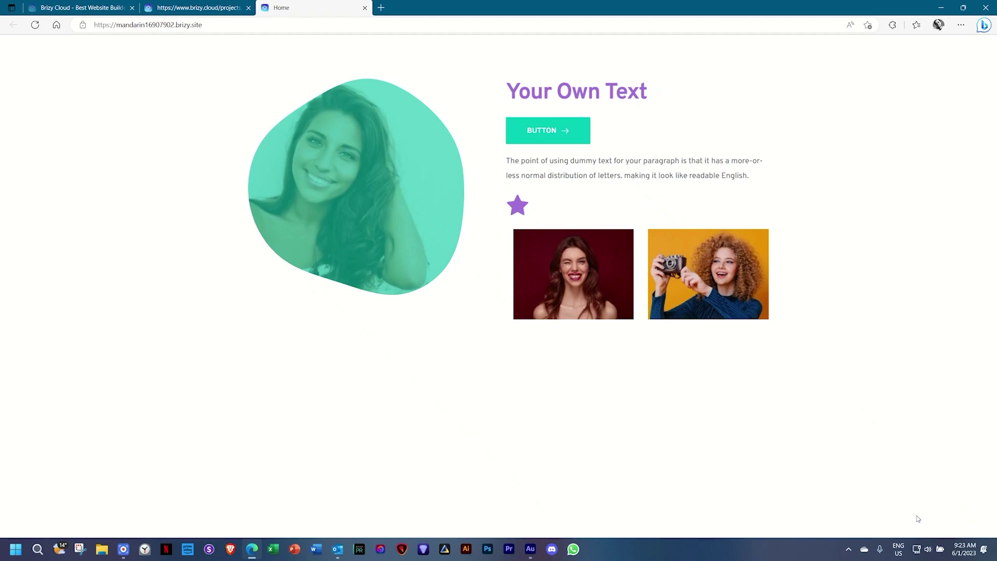
pyautogui.click(213, 7)
pyautogui.click(578, 260)
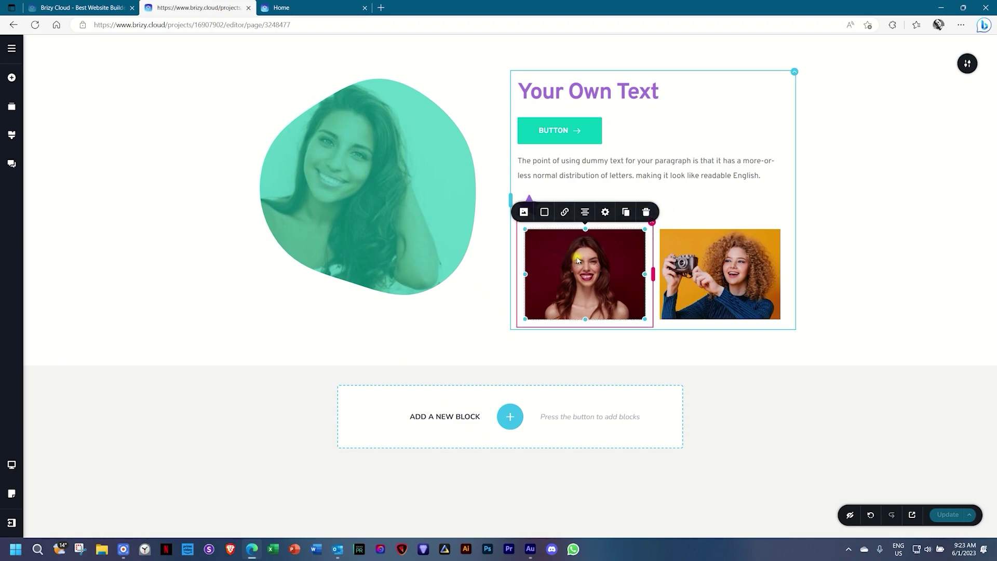
# Tint the left photo purple at 73% and the camera photo light pink at 65%.
pyautogui.click(545, 212)
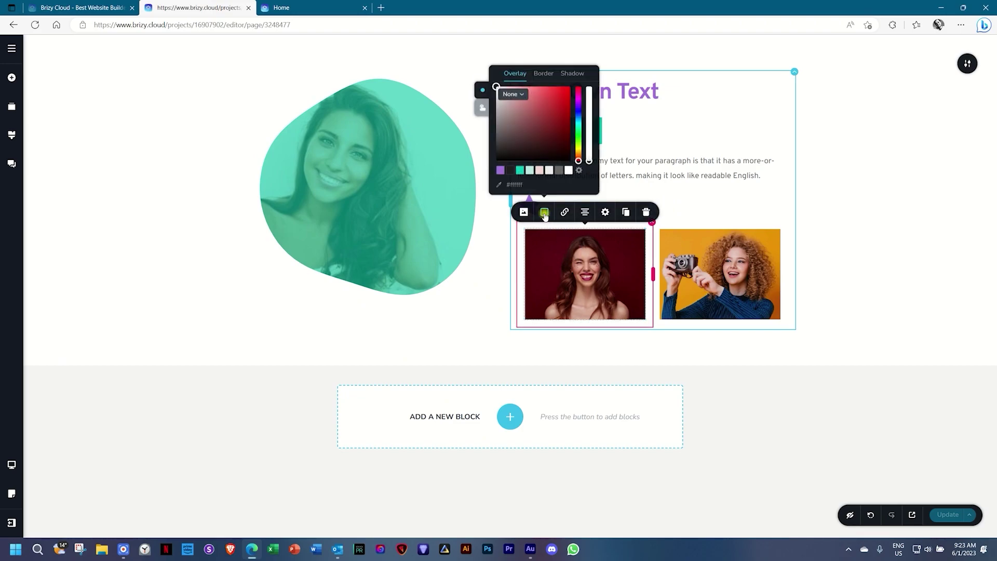
pyautogui.click(501, 169)
pyautogui.moveTo(589, 89); pyautogui.dragTo(588, 114)
pyautogui.click(738, 249)
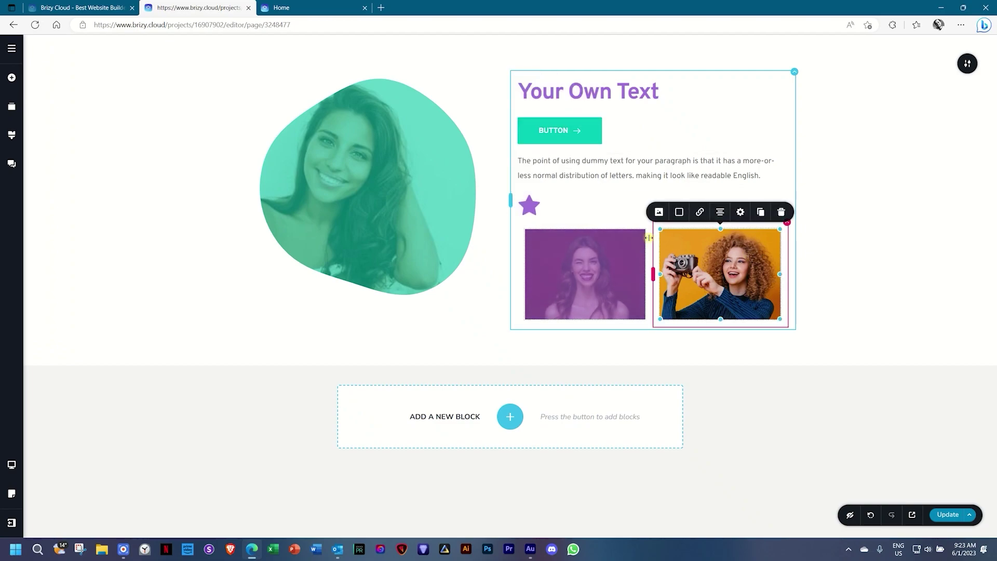
pyautogui.click(679, 213)
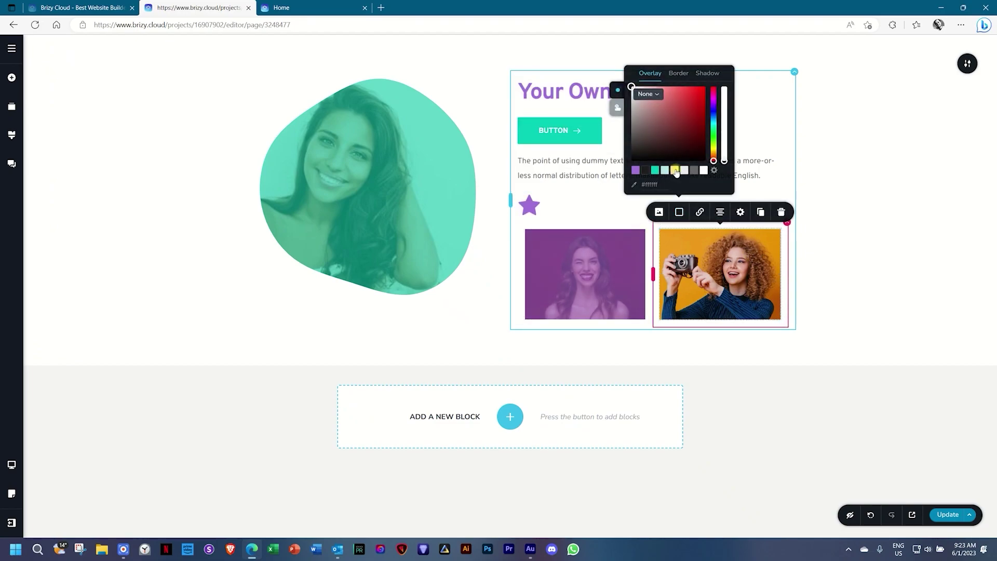
pyautogui.click(675, 170)
pyautogui.moveTo(724, 89); pyautogui.dragTo(723, 113)
# Update the live page with the tinted photos and preview it in a new tab.
pyautogui.click(861, 241)
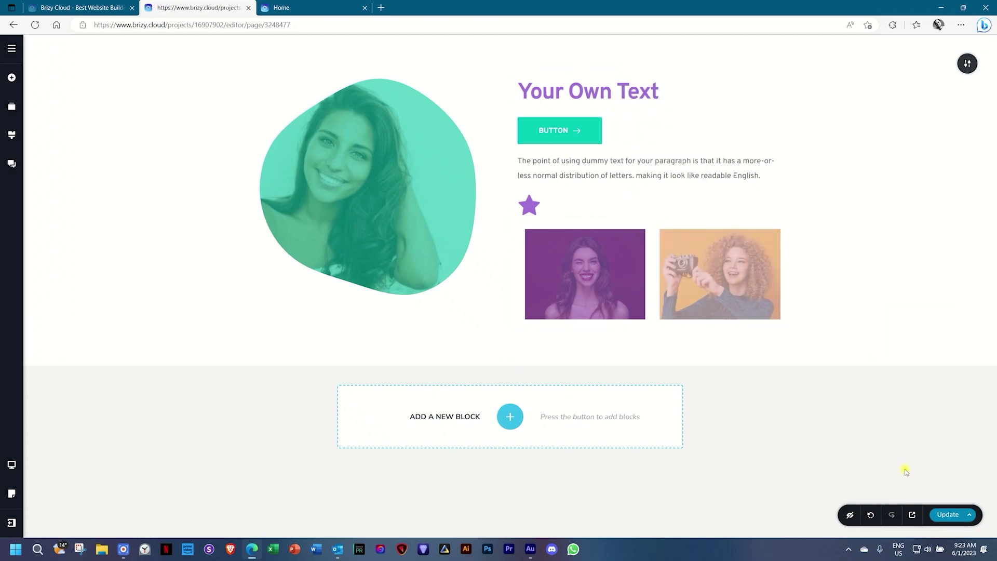
pyautogui.click(940, 517)
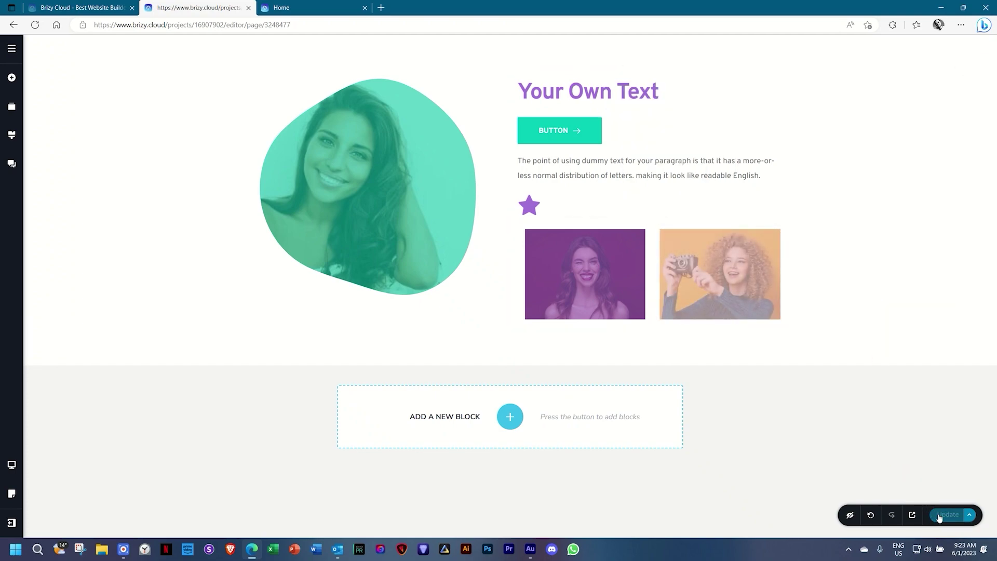
pyautogui.click(912, 514)
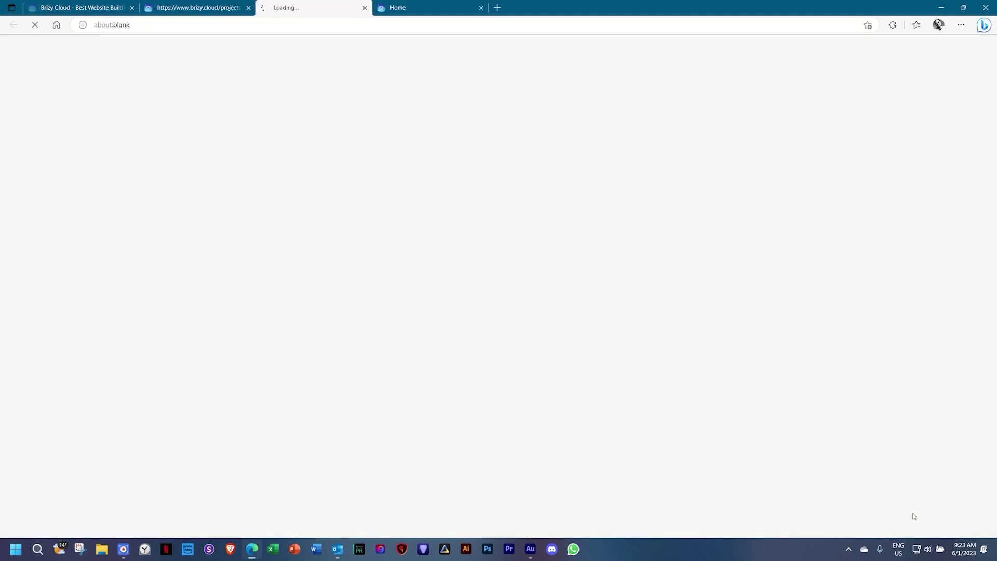
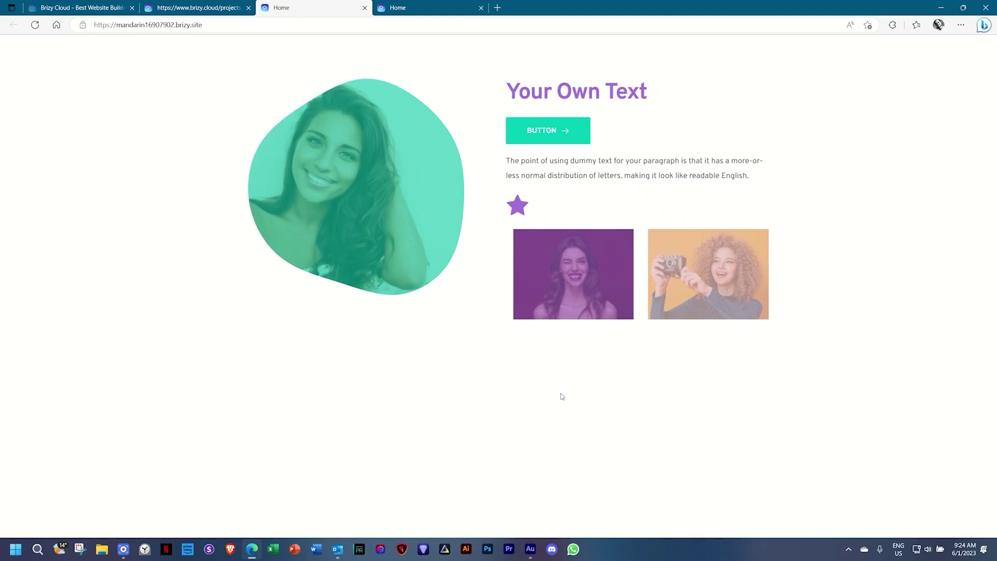
# Return to the brizy.cloud page editor tab showing the 'Your Own Text' hero.
pyautogui.click(226, 7)
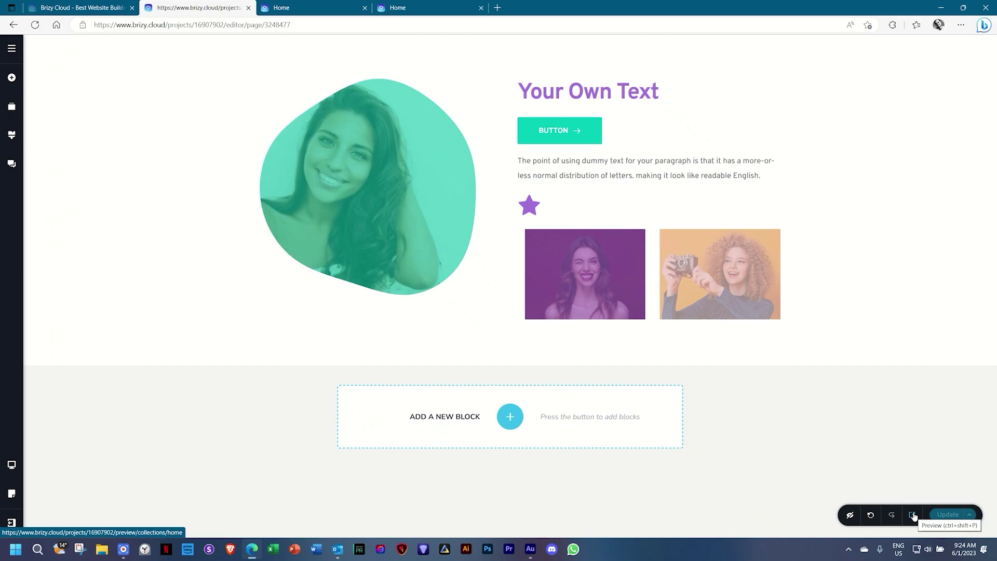
pyautogui.click(15, 526)
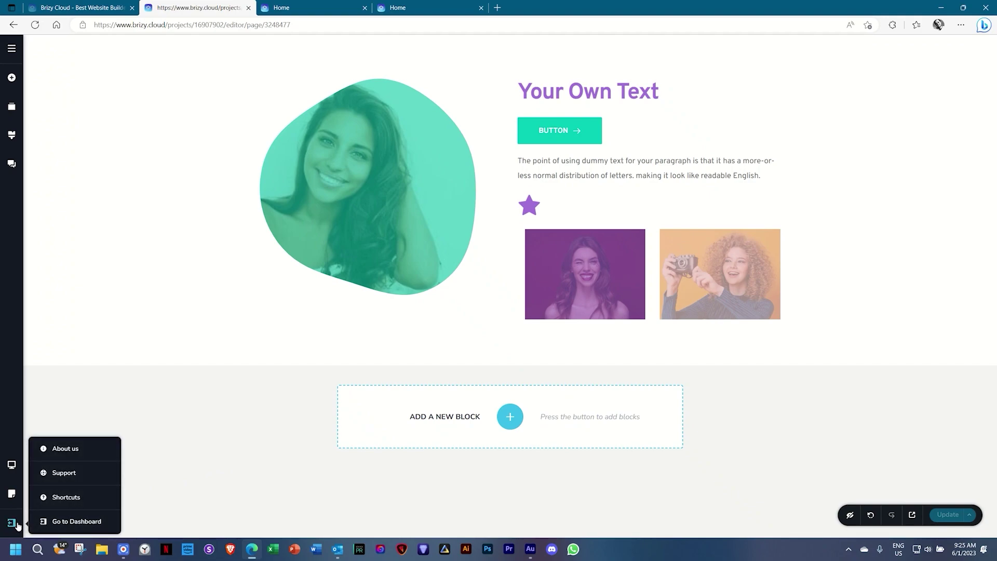
pyautogui.click(62, 497)
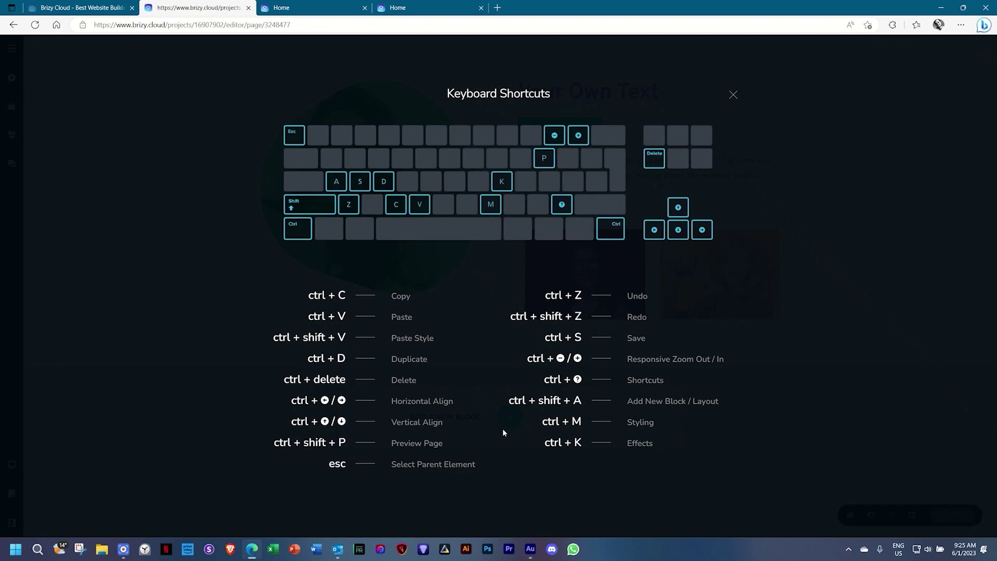
pyautogui.click(733, 97)
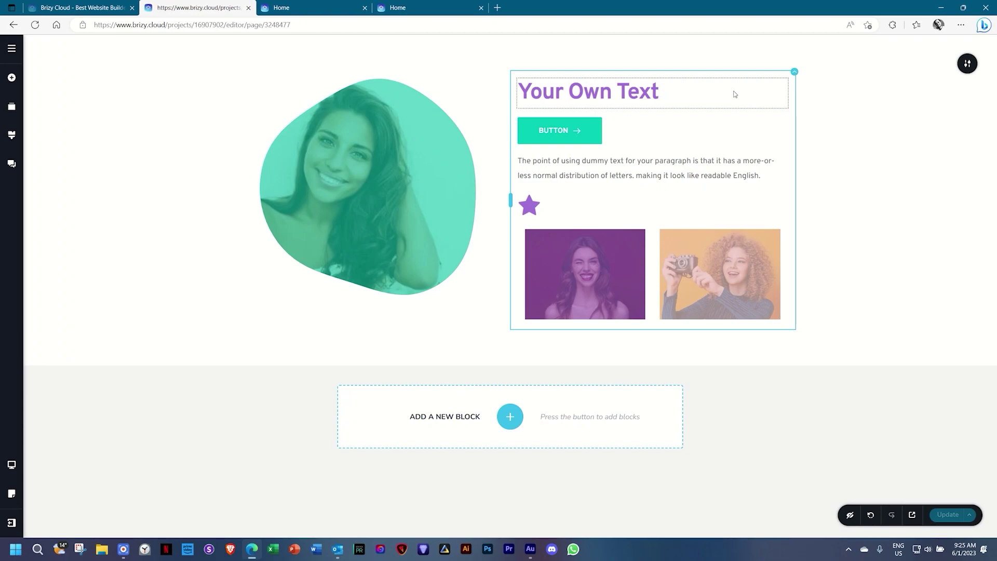
pyautogui.hotkey('ctrl', 'shift', '/')
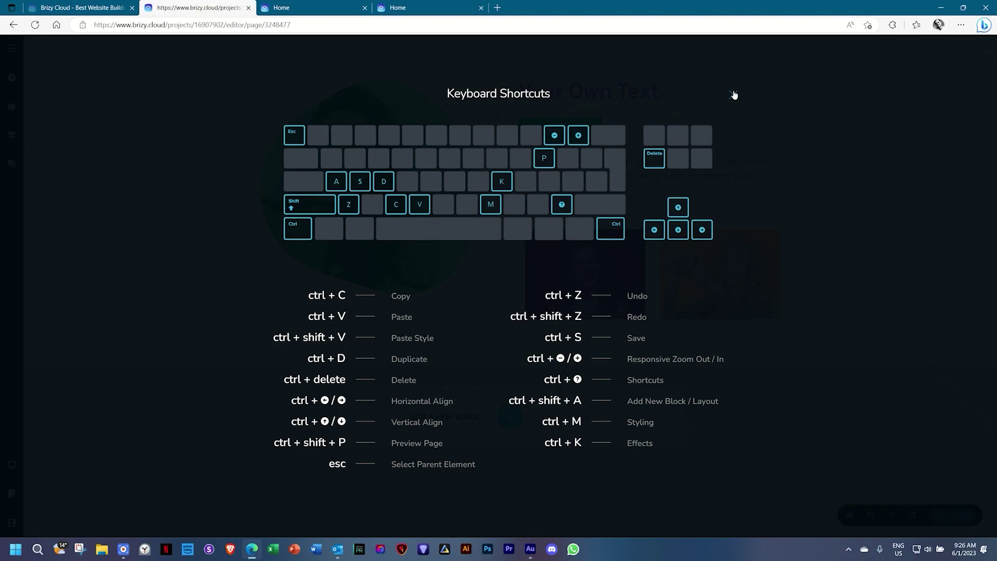
pyautogui.click(733, 94)
pyautogui.hotkey('ctrl', 'shift', '/')
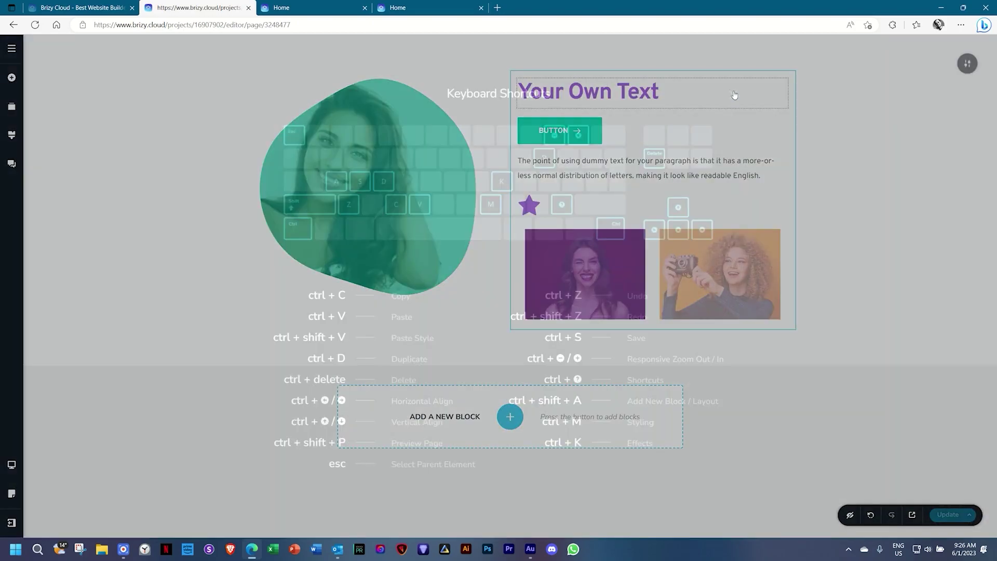
pyautogui.click(733, 94)
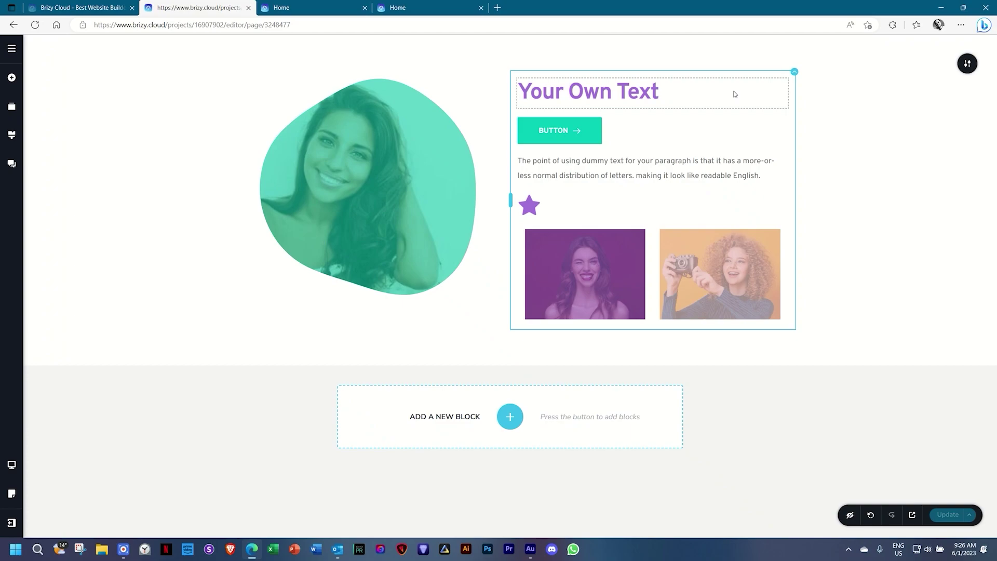
# Open the block library and compare Kit #1 blocks with Kit #2 blocks.
pyautogui.click(506, 421)
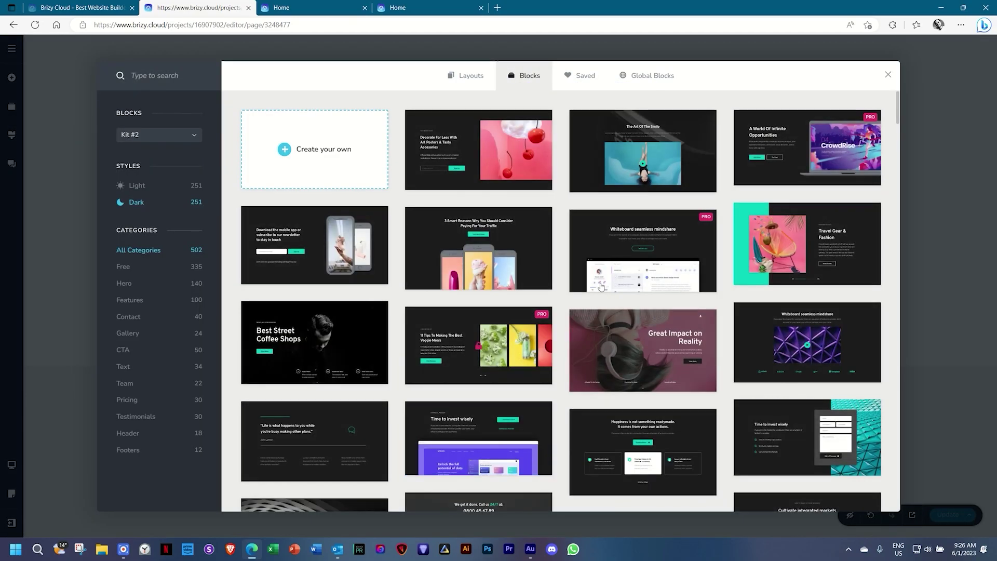
pyautogui.scroll(-2, 612, 285)
pyautogui.scroll(1, 613, 285)
pyautogui.scroll(1, 614, 285)
pyautogui.click(175, 138)
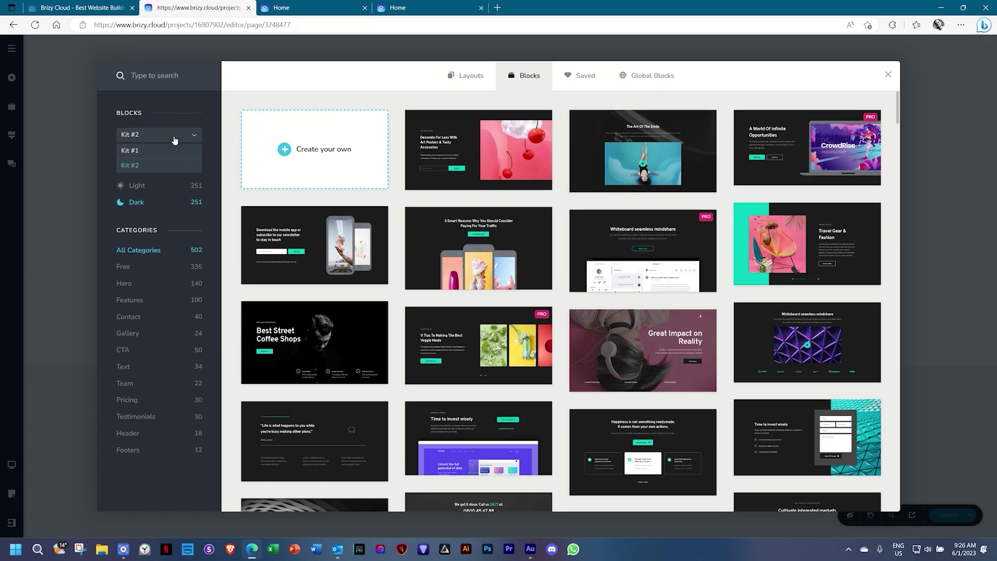
pyautogui.click(129, 151)
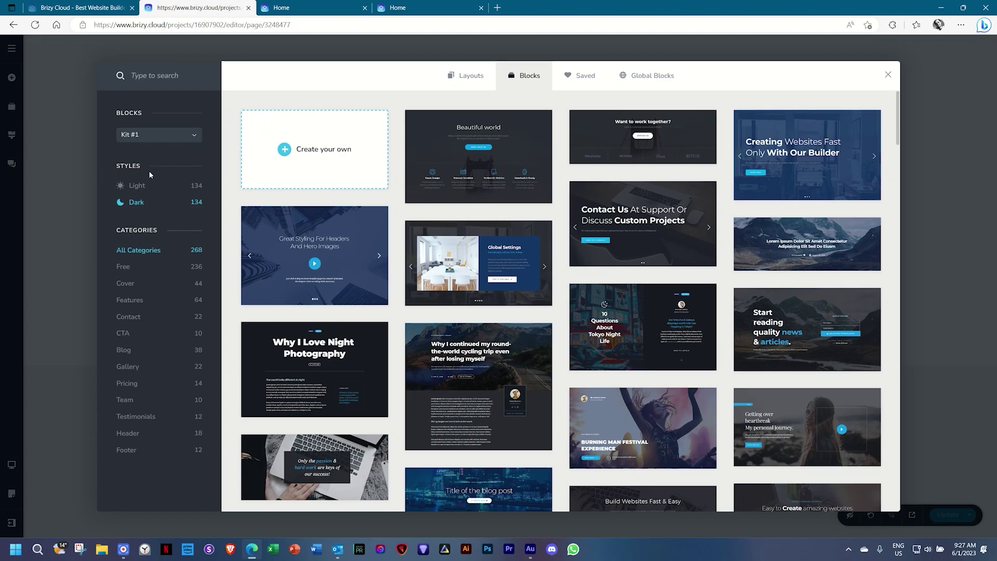
pyautogui.click(148, 135)
pyautogui.click(136, 166)
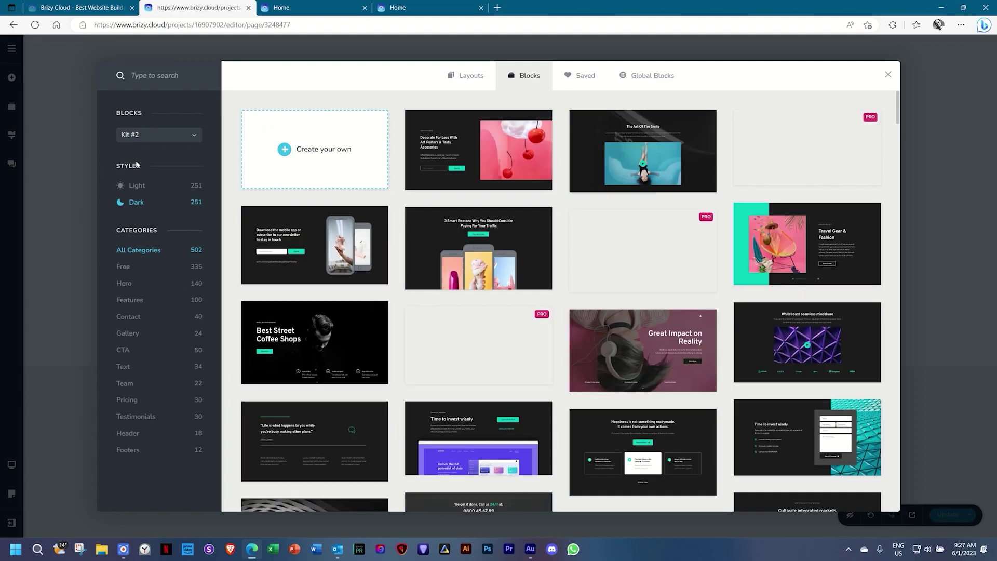
# Preview the Kit #2 blocks in light style, then return to dark style.
pyautogui.click(138, 186)
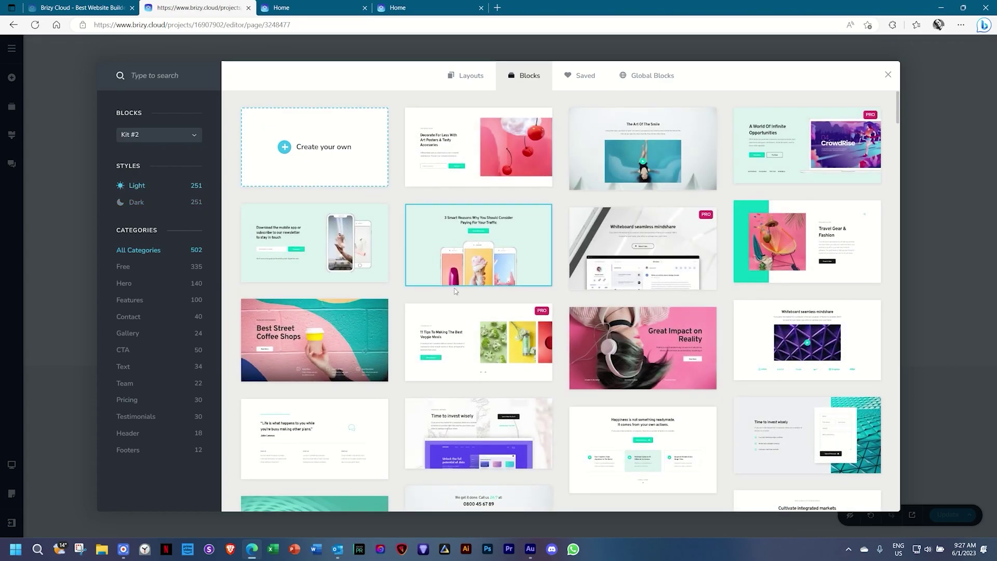
pyautogui.scroll(-5, 455, 292)
pyautogui.click(147, 204)
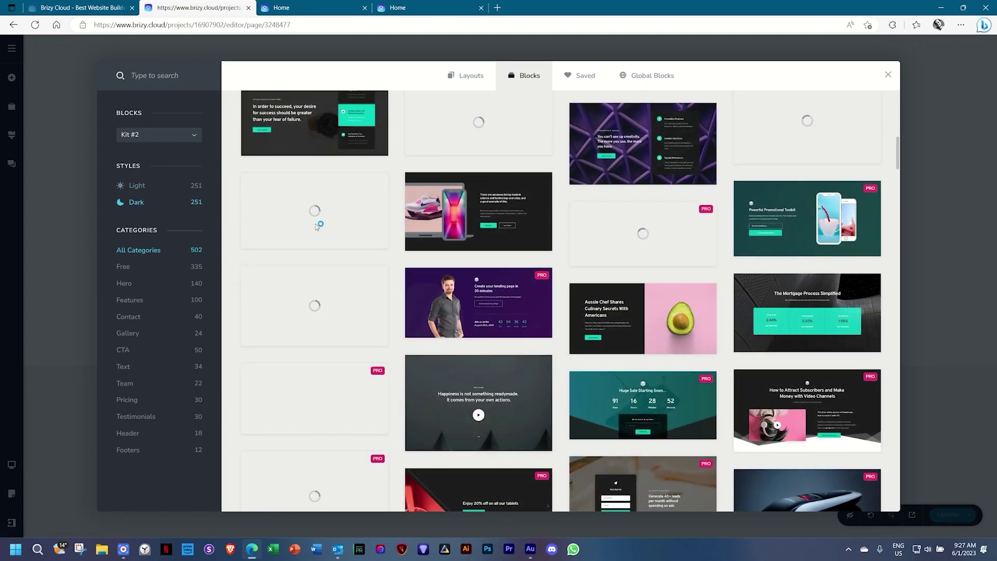
pyautogui.scroll(-3, 395, 244)
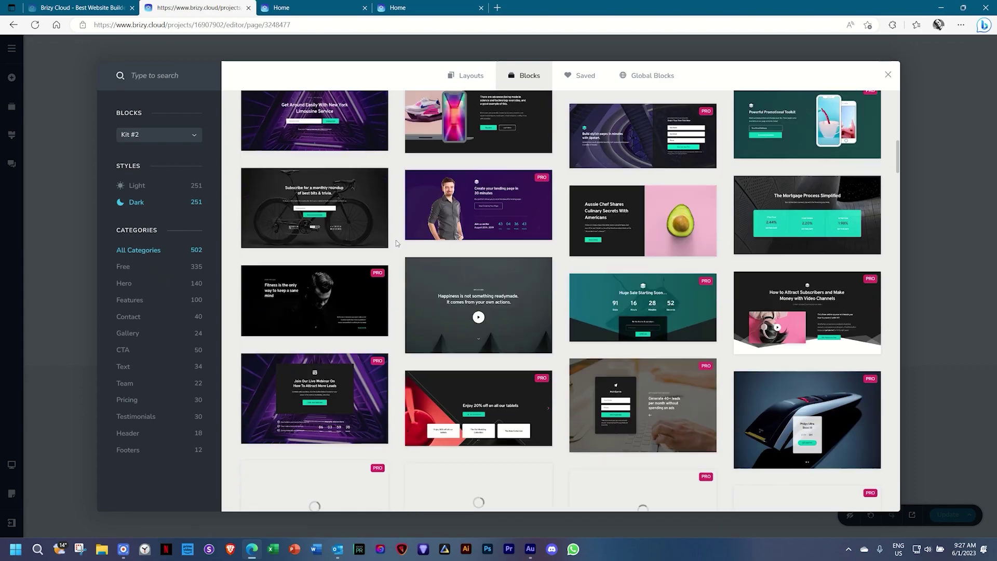
pyautogui.scroll(-3, 396, 240)
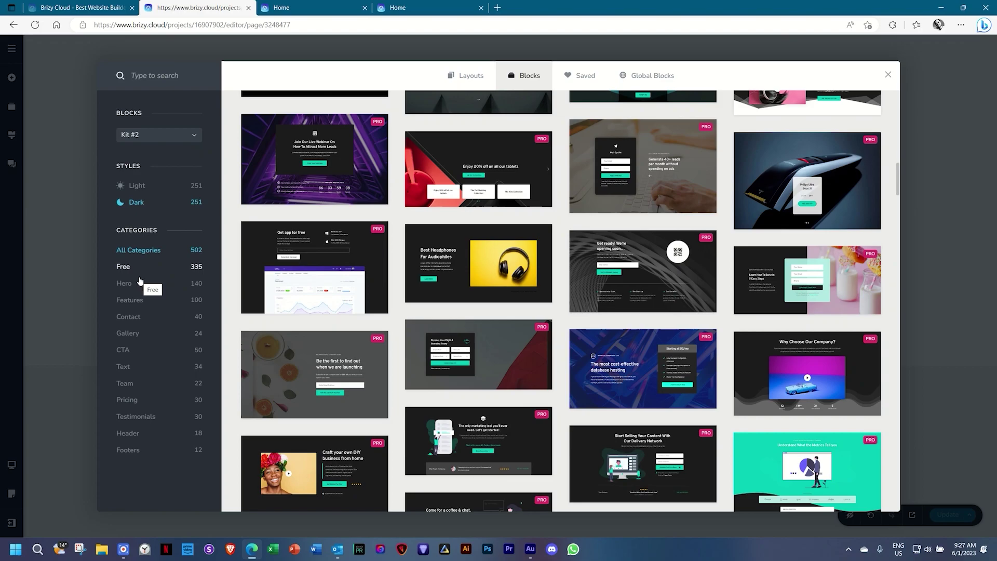
# Browse the Hero, Text, Team and Gallery block categories.
pyautogui.click(126, 285)
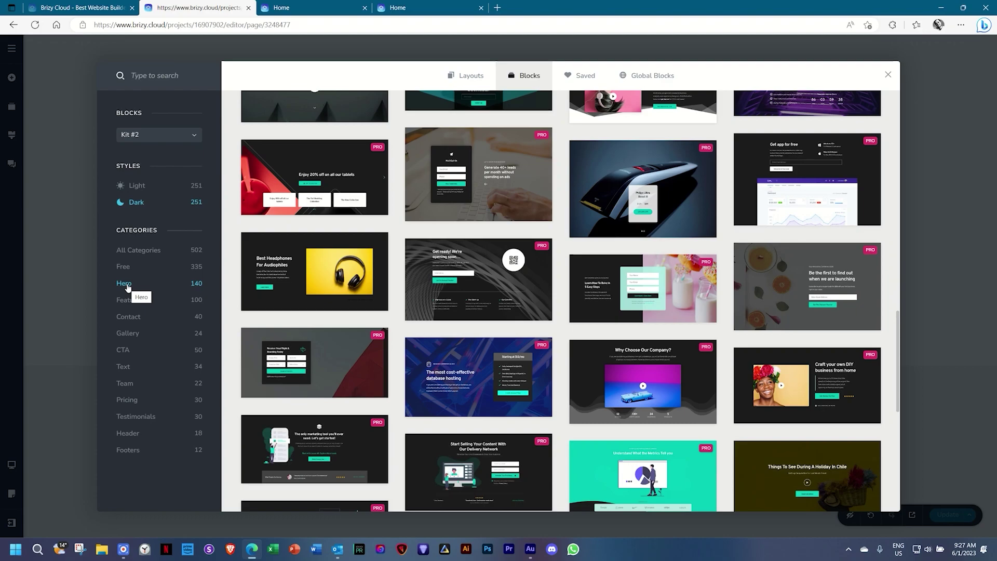
pyautogui.click(123, 370)
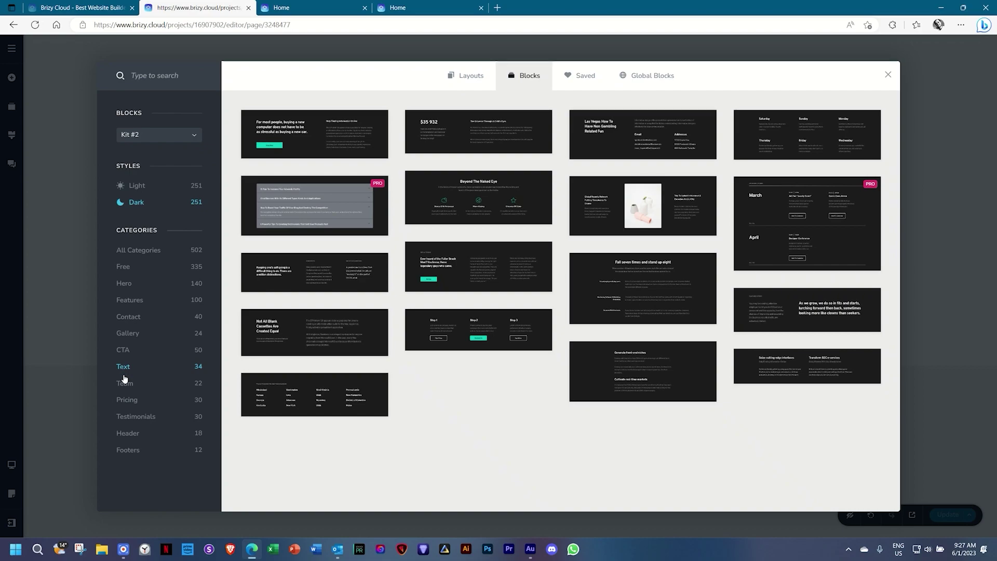
pyautogui.click(125, 383)
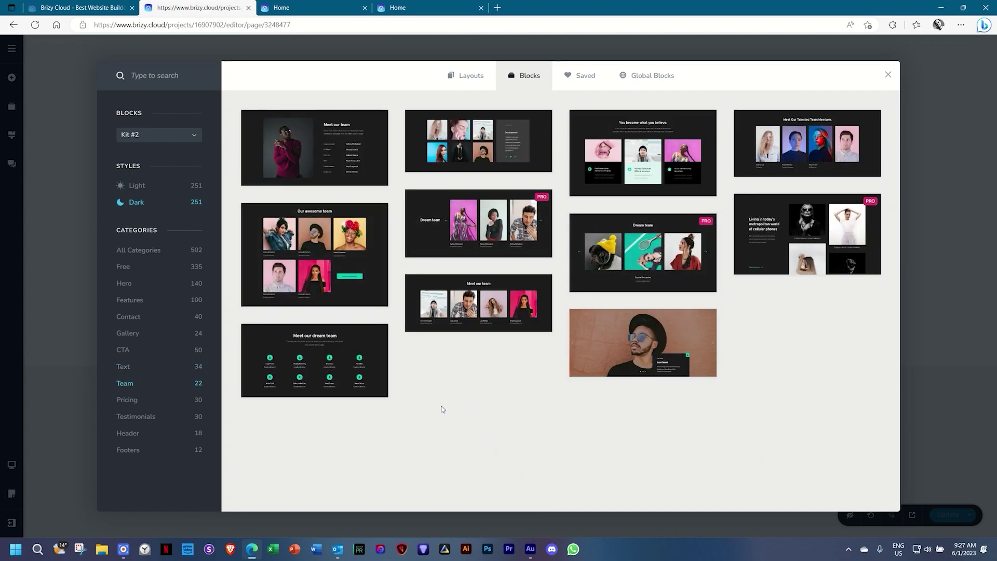
pyautogui.click(126, 335)
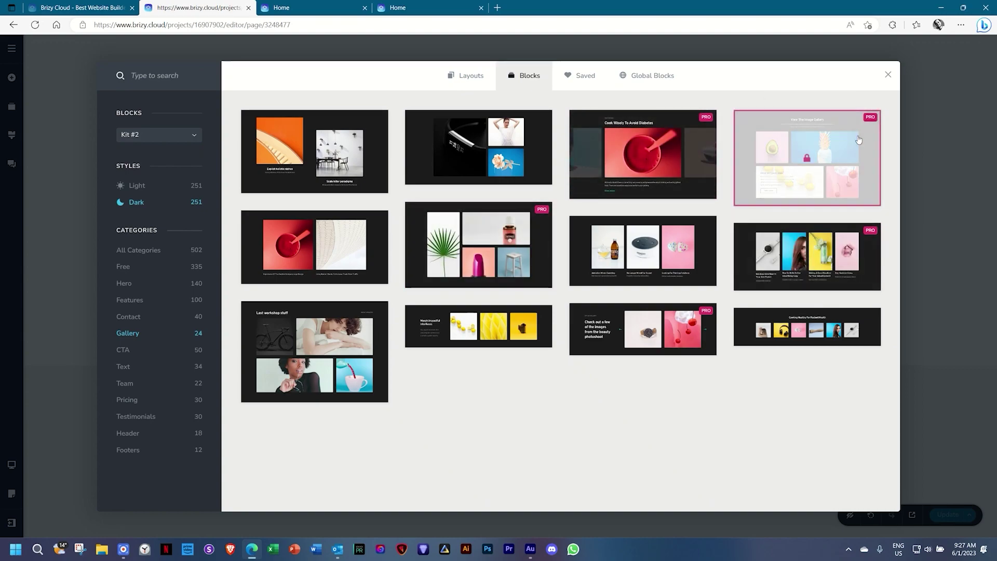
pyautogui.moveTo(710, 124)
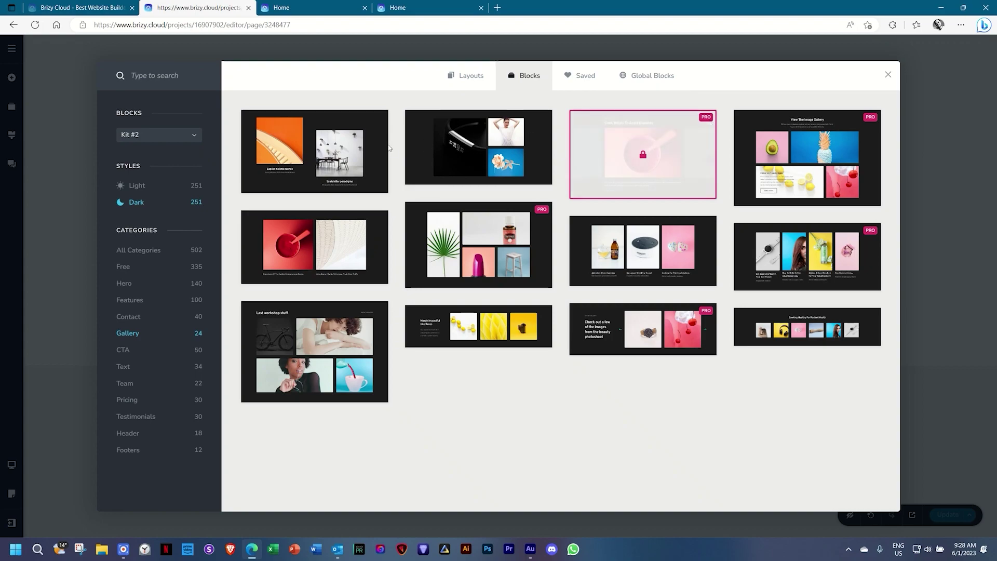
# Add the three-image gallery block and replace its large watch image with '03 _ Projects 1'.
pyautogui.click(482, 152)
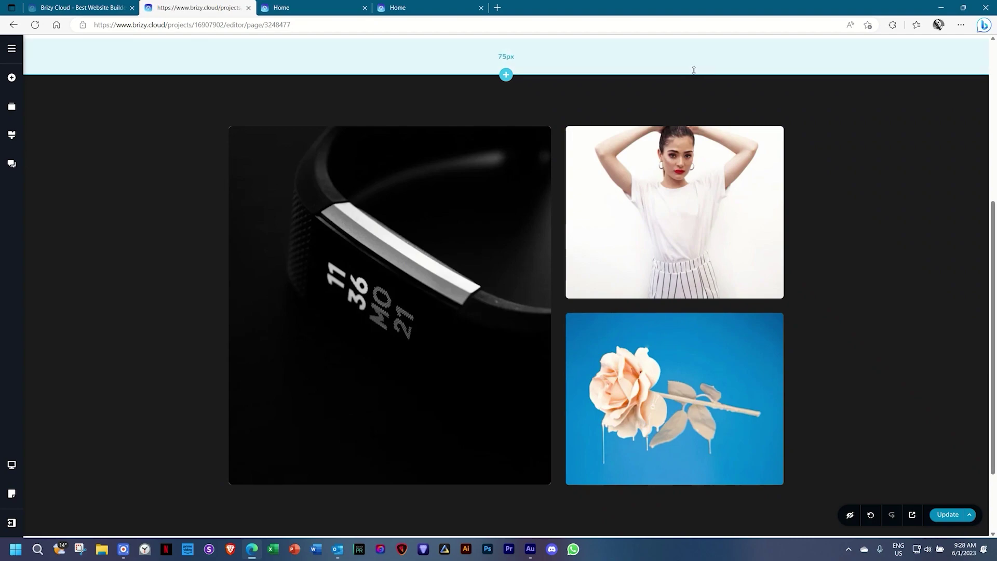
pyautogui.click(386, 301)
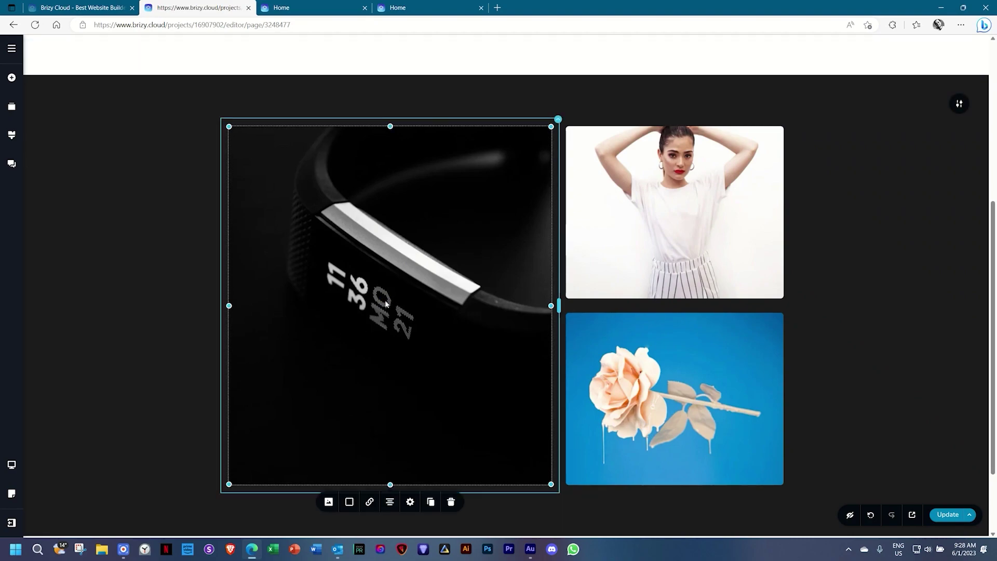
pyautogui.scroll(-2, 384, 300)
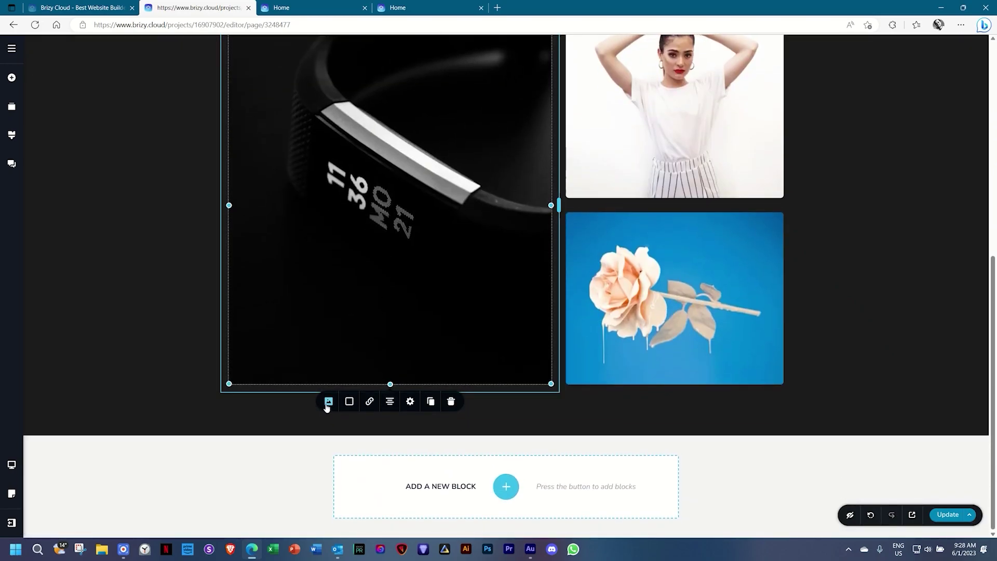
pyautogui.click(328, 402)
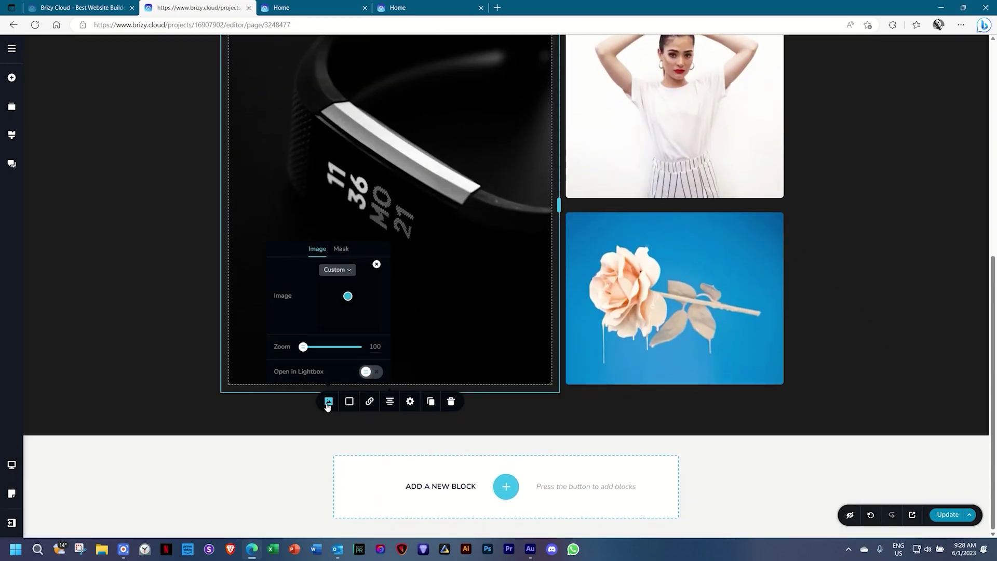
pyautogui.click(376, 265)
pyautogui.click(343, 312)
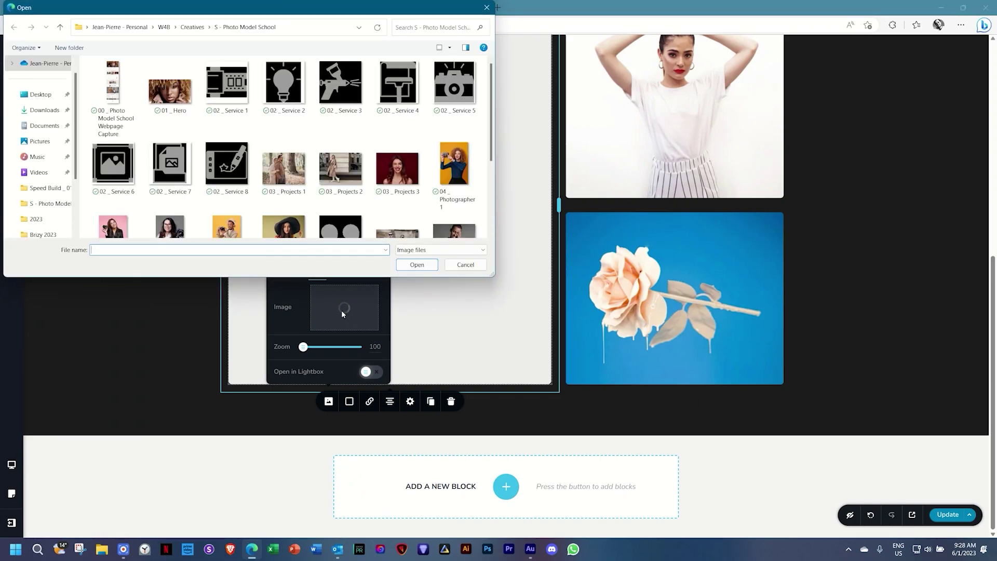
pyautogui.click(284, 168)
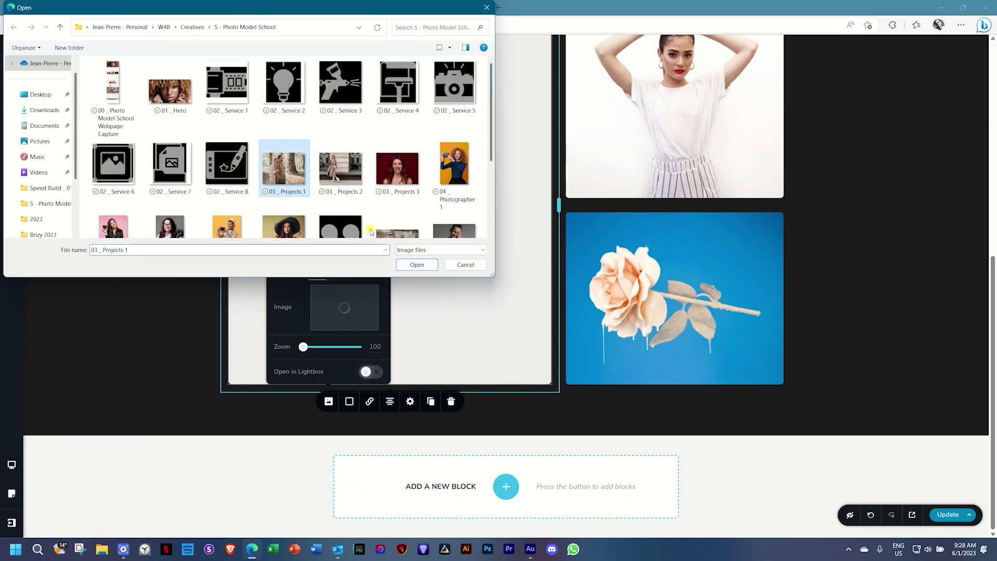
pyautogui.click(421, 266)
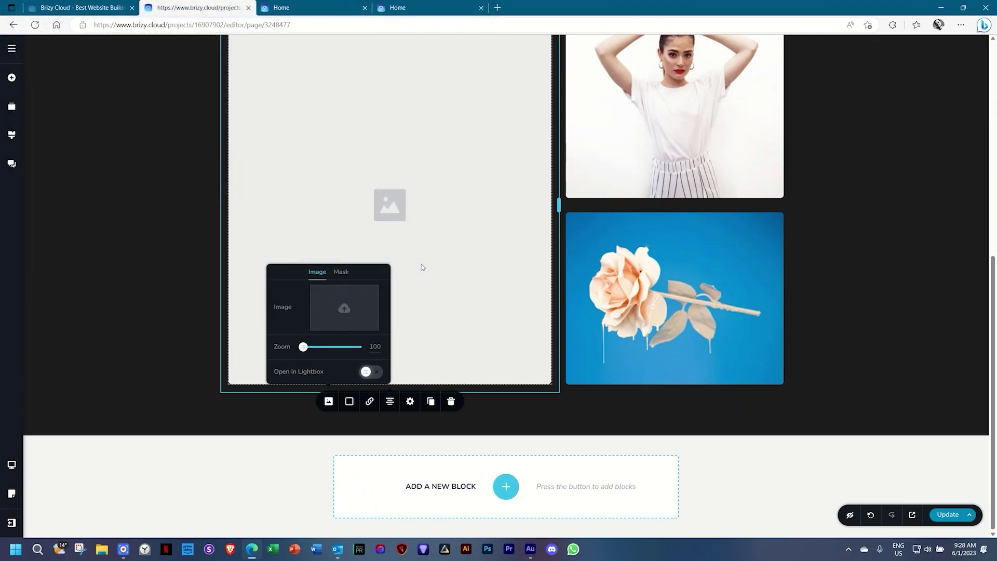
pyautogui.scroll(2, 423, 268)
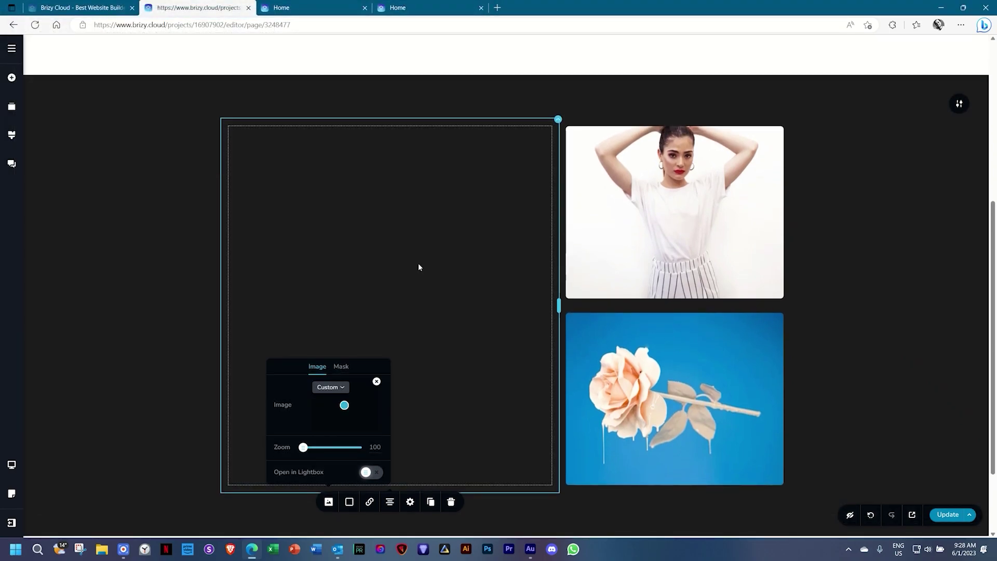
pyautogui.scroll(-2, 420, 267)
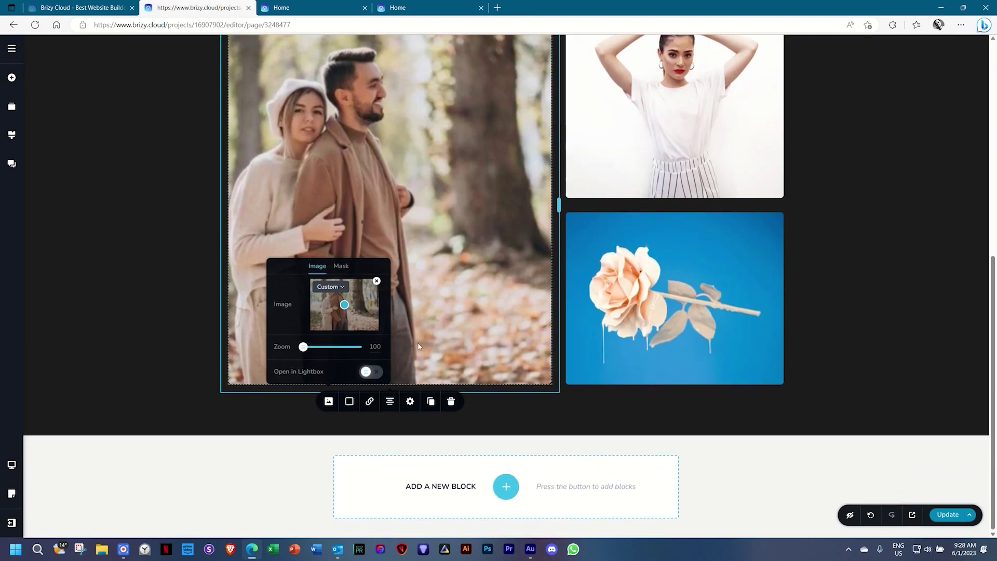
pyautogui.click(496, 486)
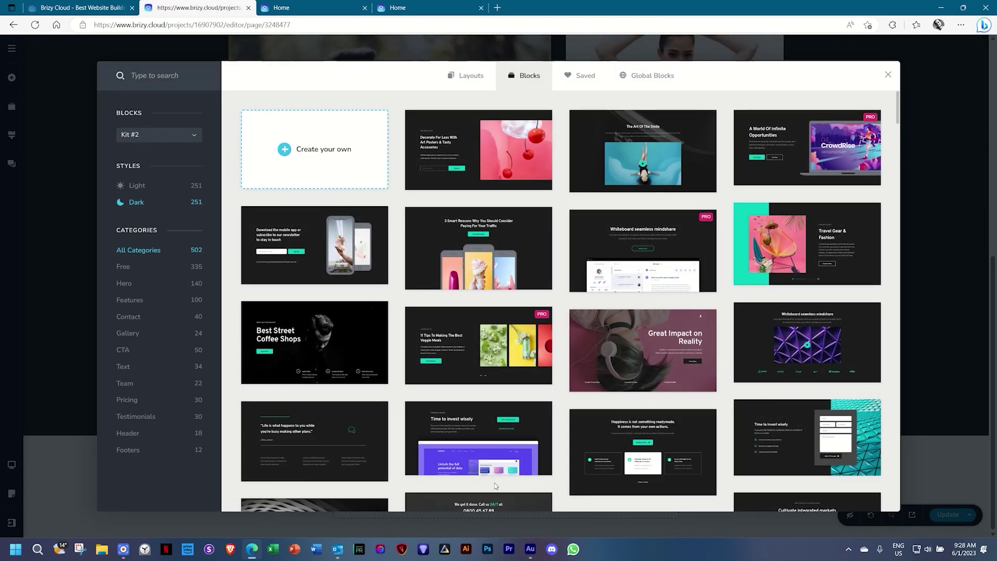
# Open the block library again from below the gallery block.
pyautogui.scroll(-3, 503, 415)
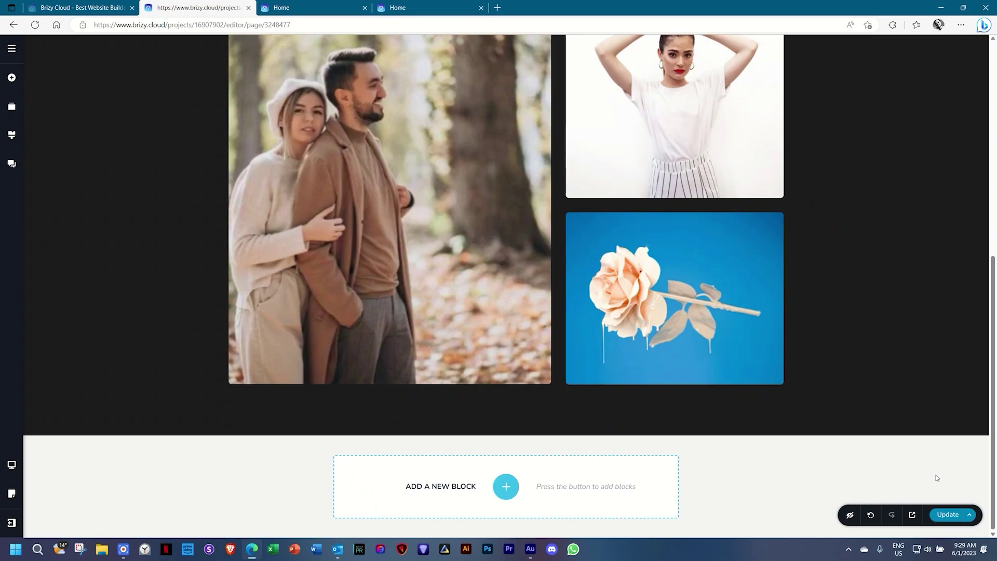
pyautogui.click(506, 486)
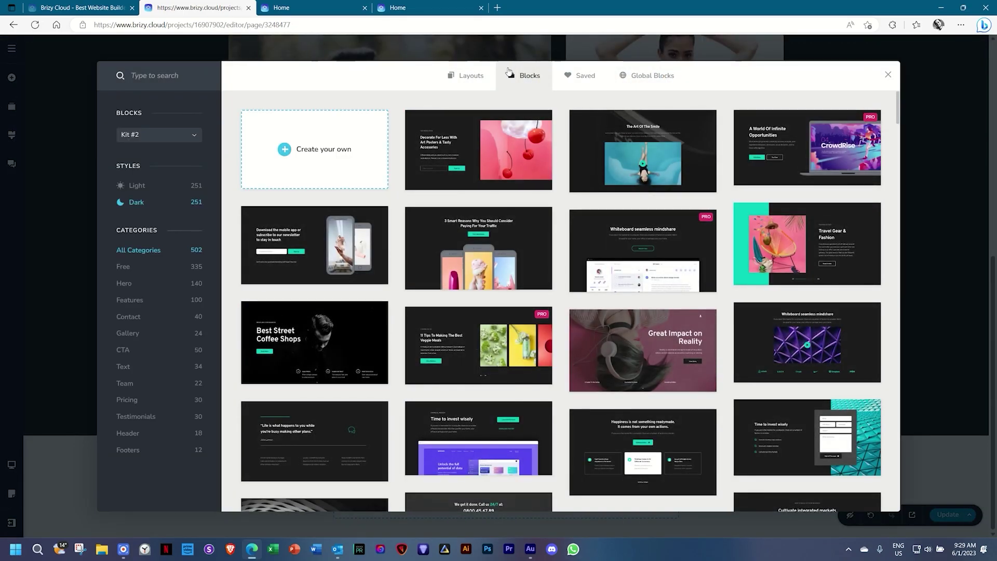
# Switch to page layouts and open the Carpenter layout pack's homepage preview.
pyautogui.click(479, 80)
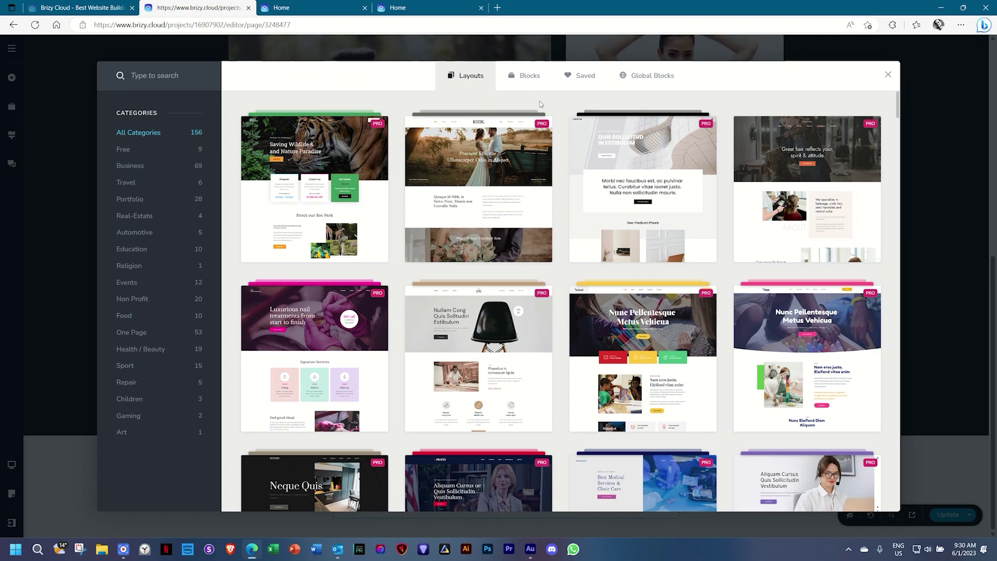
pyautogui.click(519, 356)
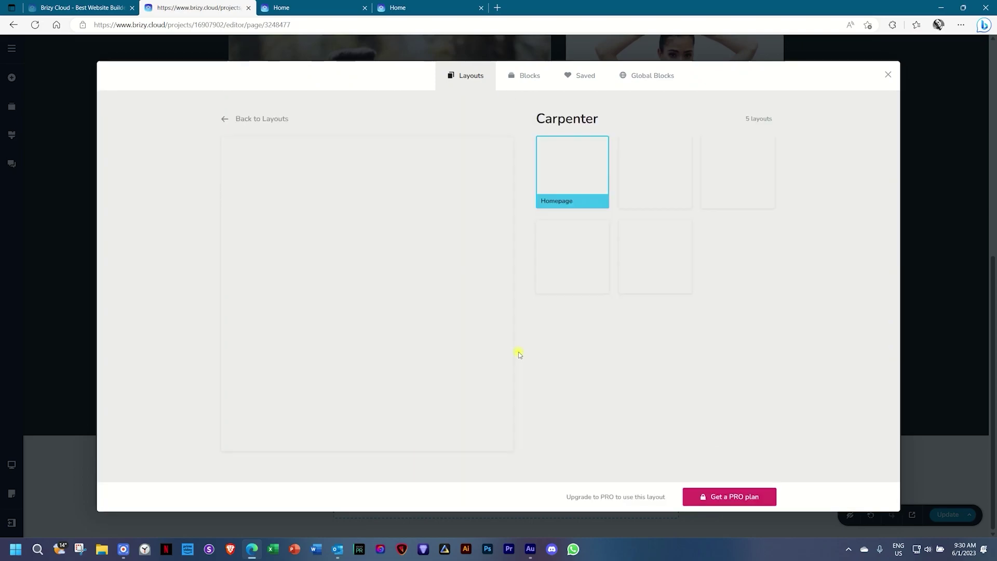
pyautogui.scroll(-4, 428, 285)
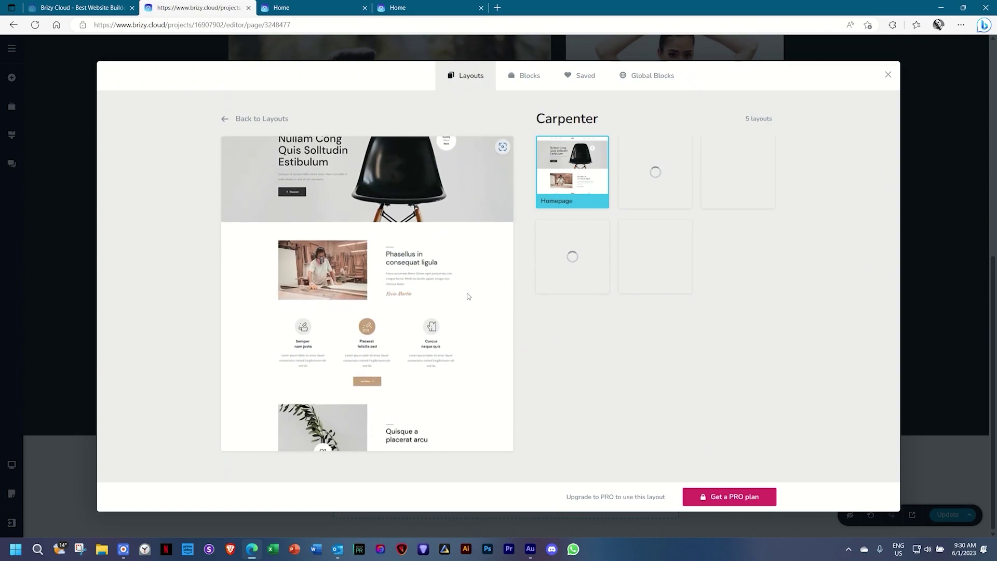
pyautogui.scroll(-5, 467, 290)
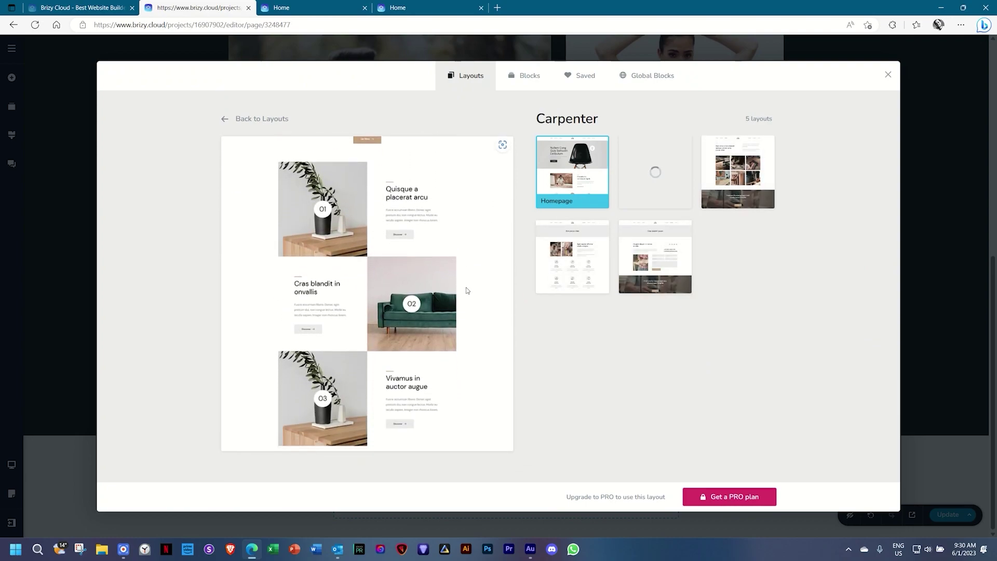
pyautogui.scroll(5, 511, 275)
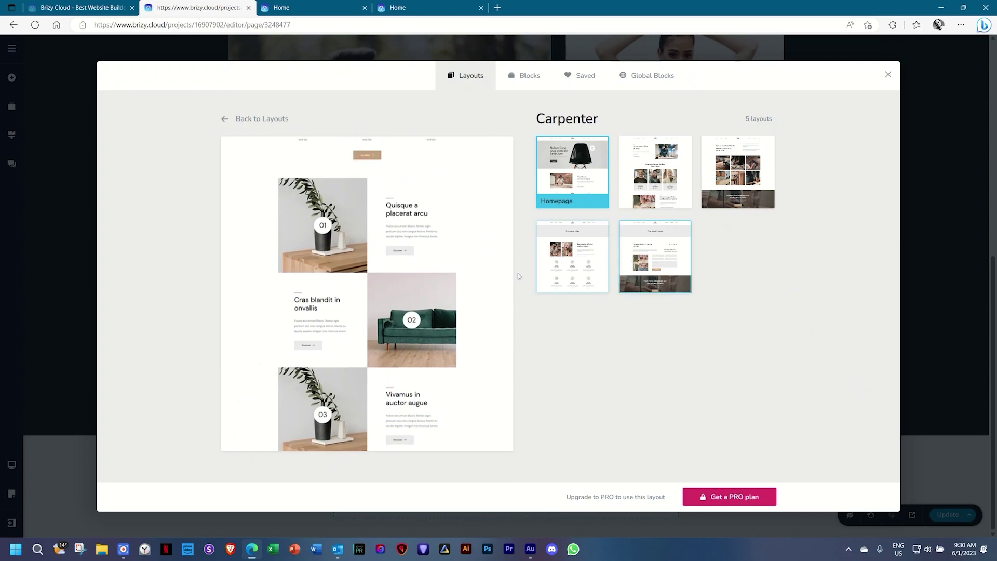
pyautogui.scroll(-2, 422, 273)
pyautogui.scroll(-5, 429, 385)
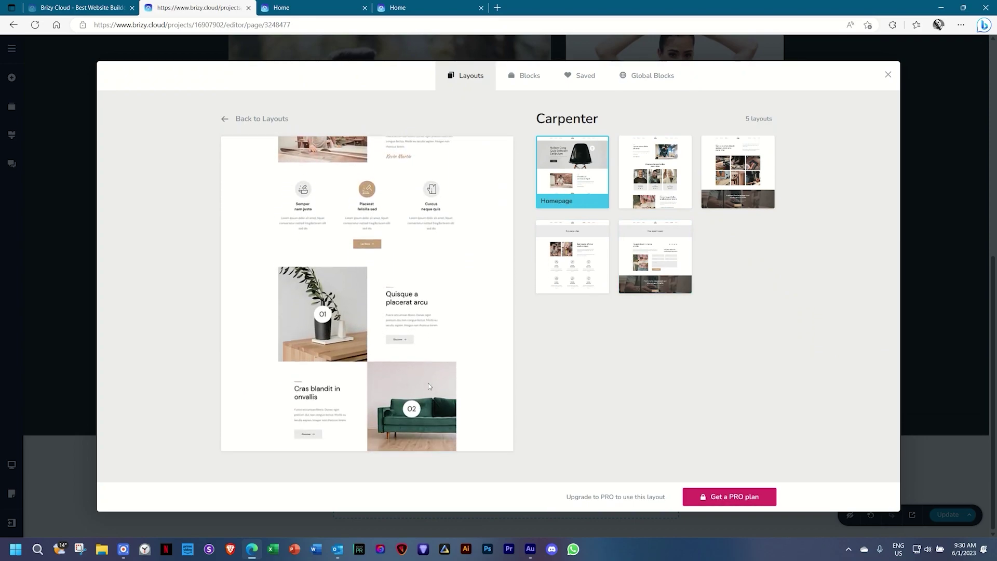
pyautogui.scroll(-1, 458, 424)
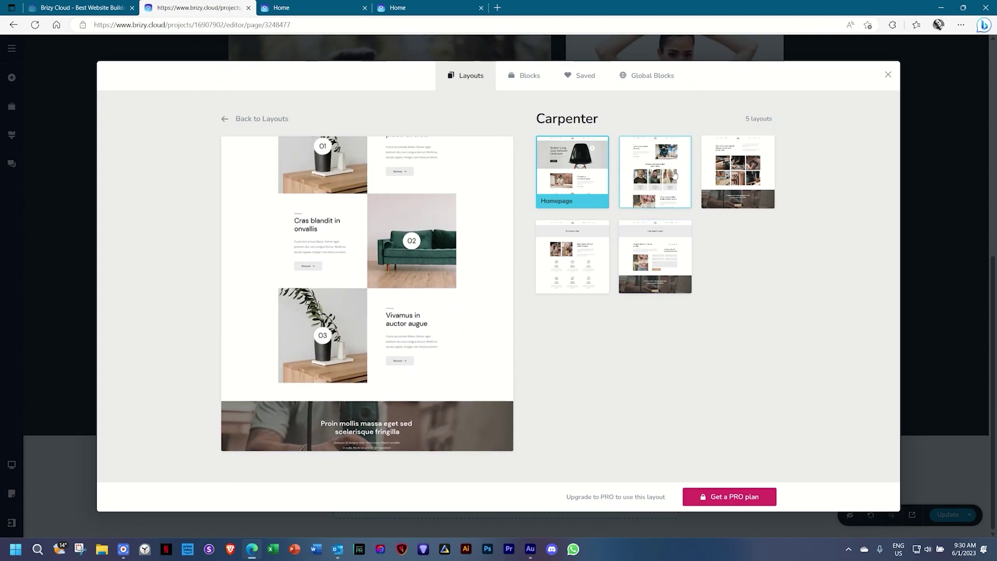
# Preview the Carpenter About, Gallery, Services and Contact pages.
pyautogui.click(638, 207)
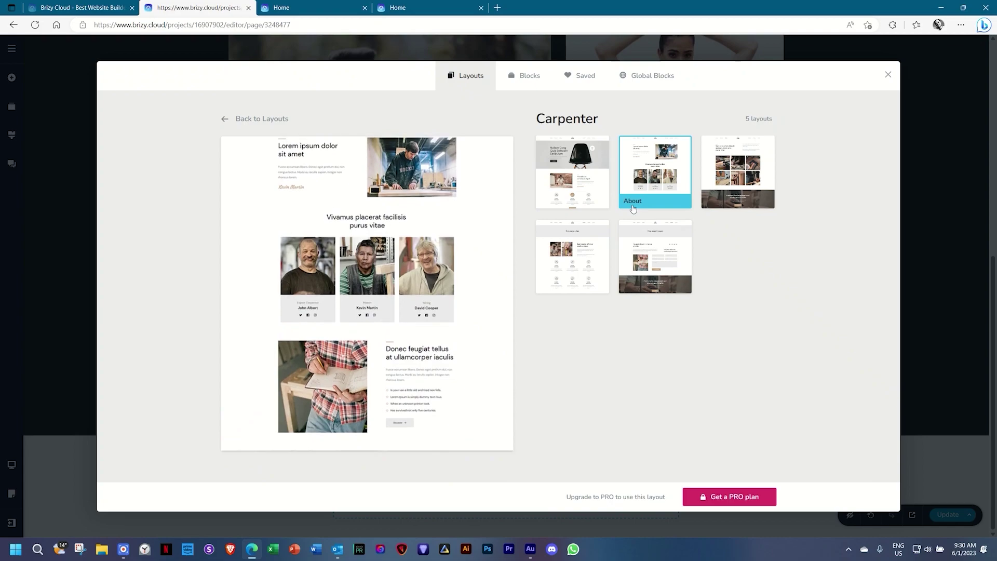
pyautogui.scroll(-3, 469, 294)
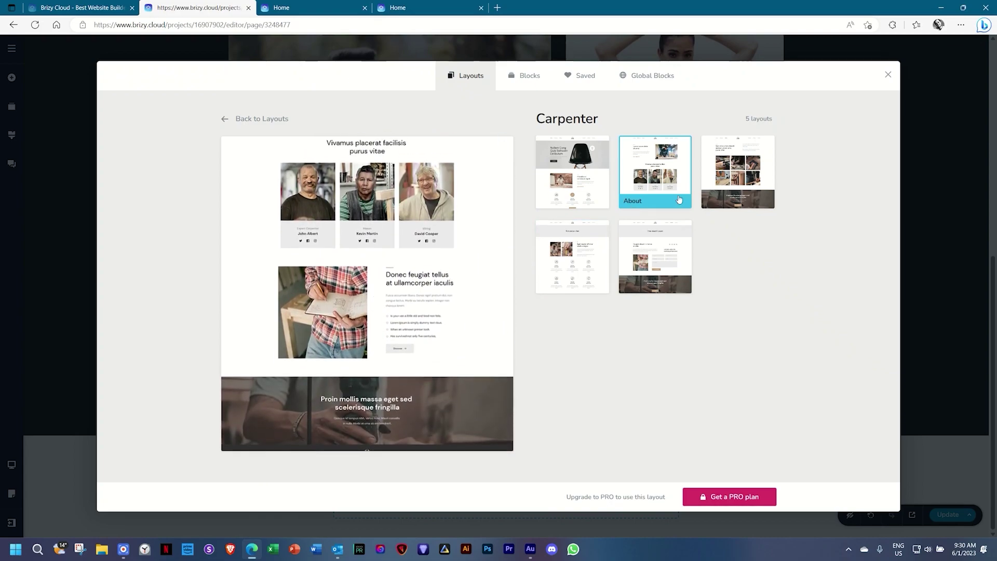
pyautogui.click(736, 170)
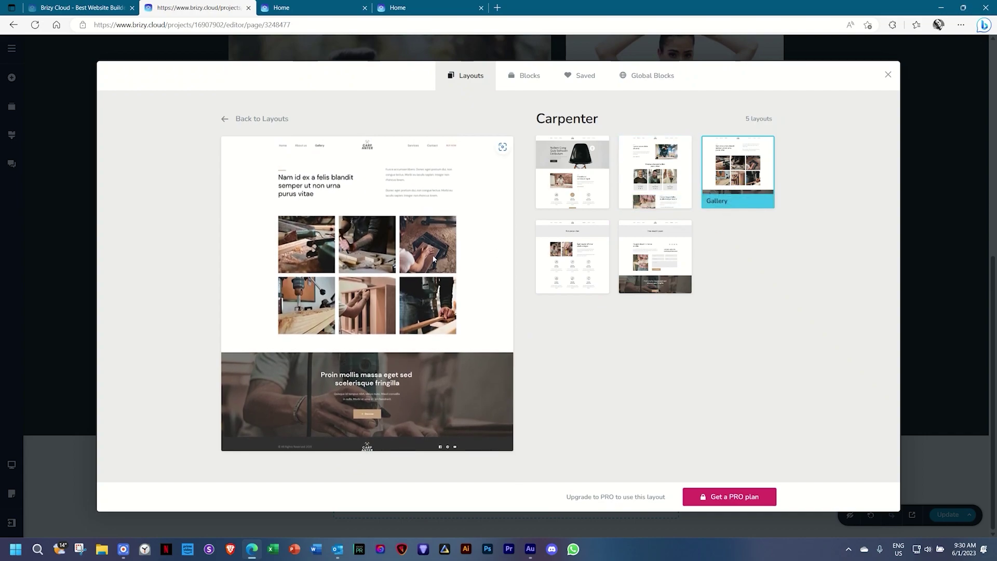
pyautogui.click(553, 270)
pyautogui.scroll(-5, 481, 276)
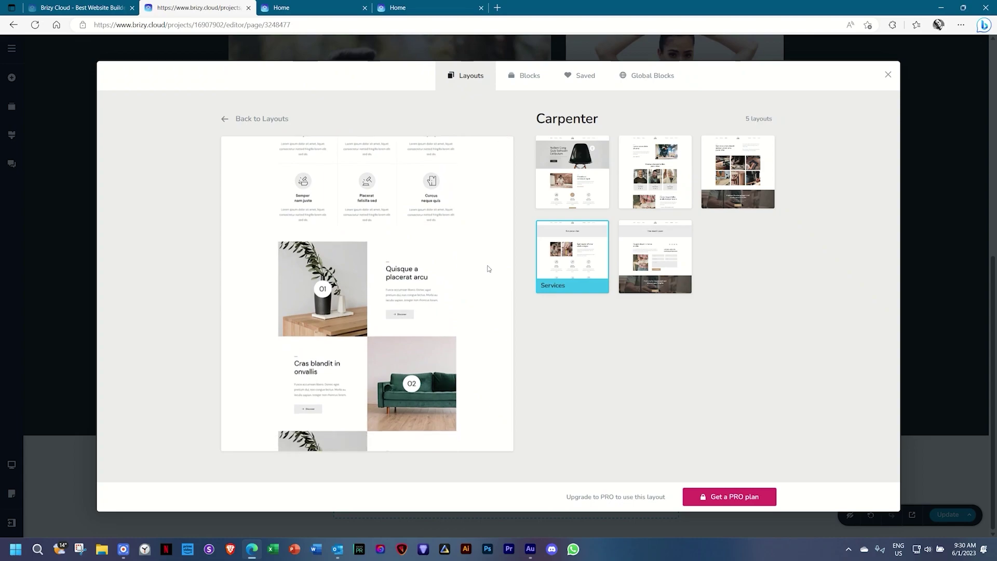
pyautogui.scroll(-4, 475, 409)
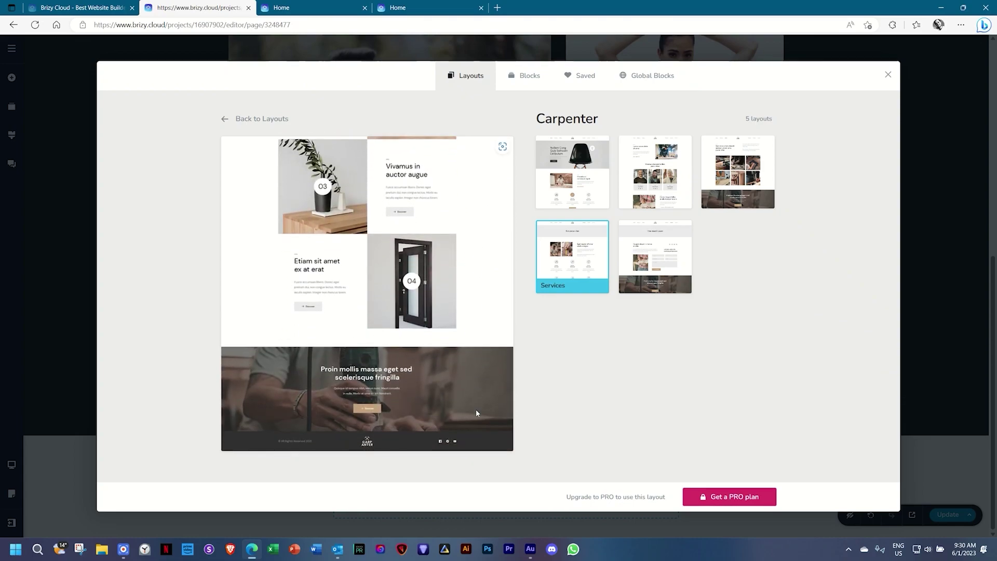
pyautogui.scroll(3, 476, 409)
pyautogui.click(648, 275)
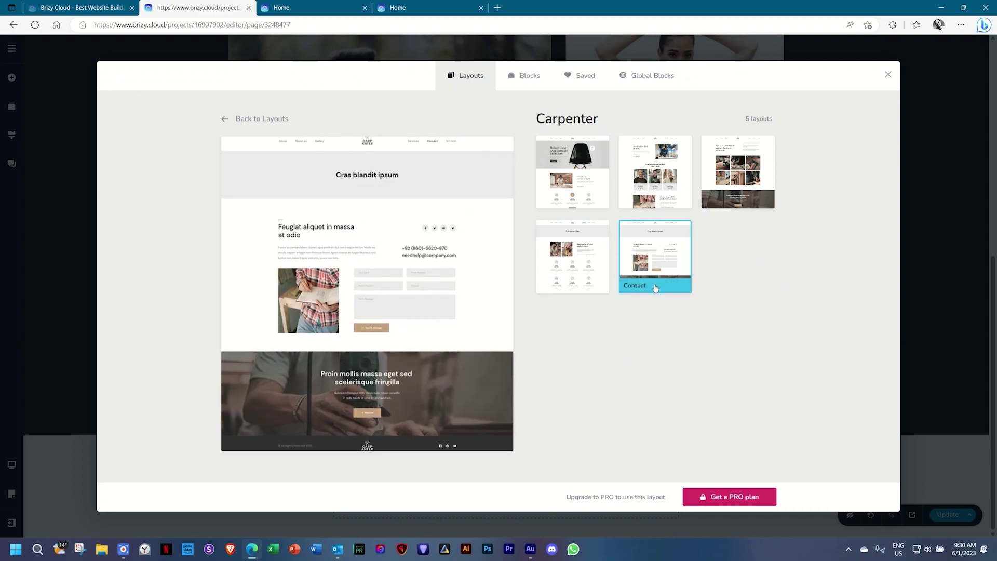
pyautogui.scroll(-1, 358, 283)
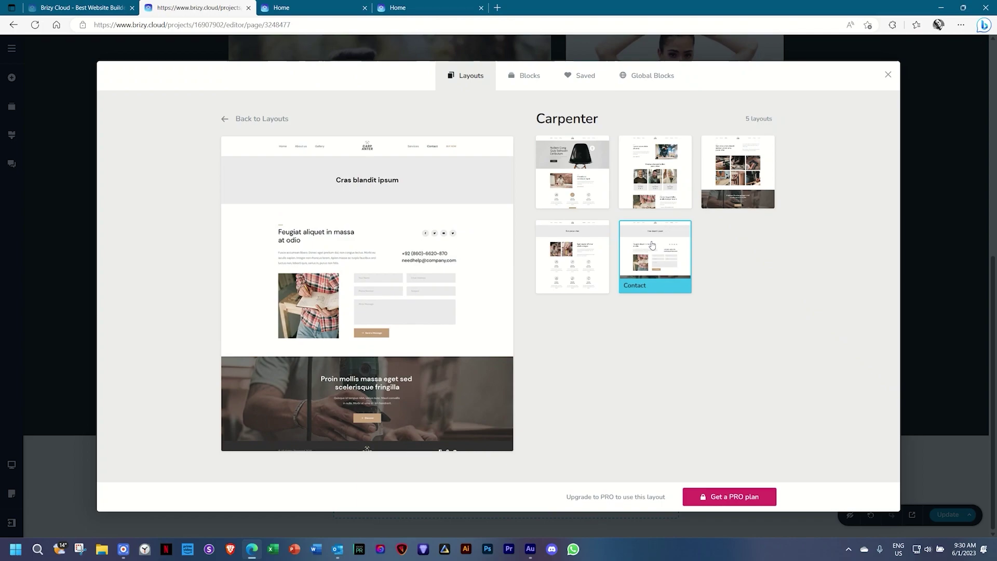
# Filter layouts to Food and preview Resto, then browse all 156 layouts.
pyautogui.click(224, 120)
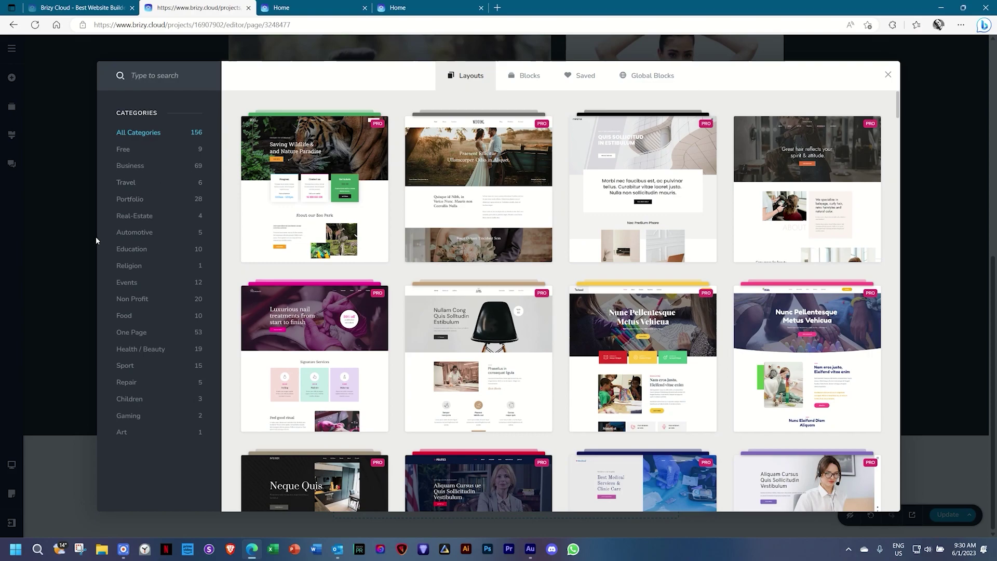
pyautogui.click(129, 316)
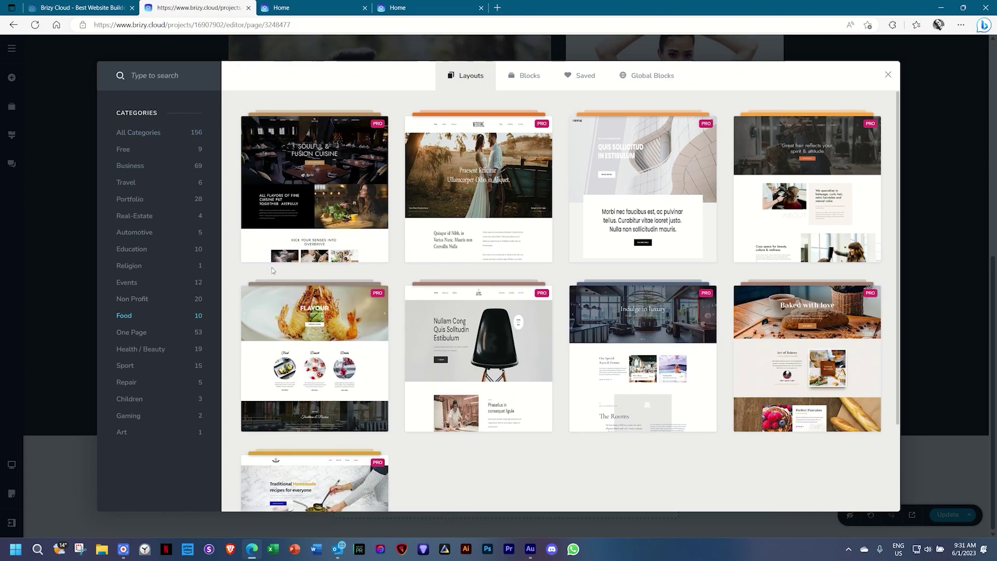
pyautogui.click(318, 197)
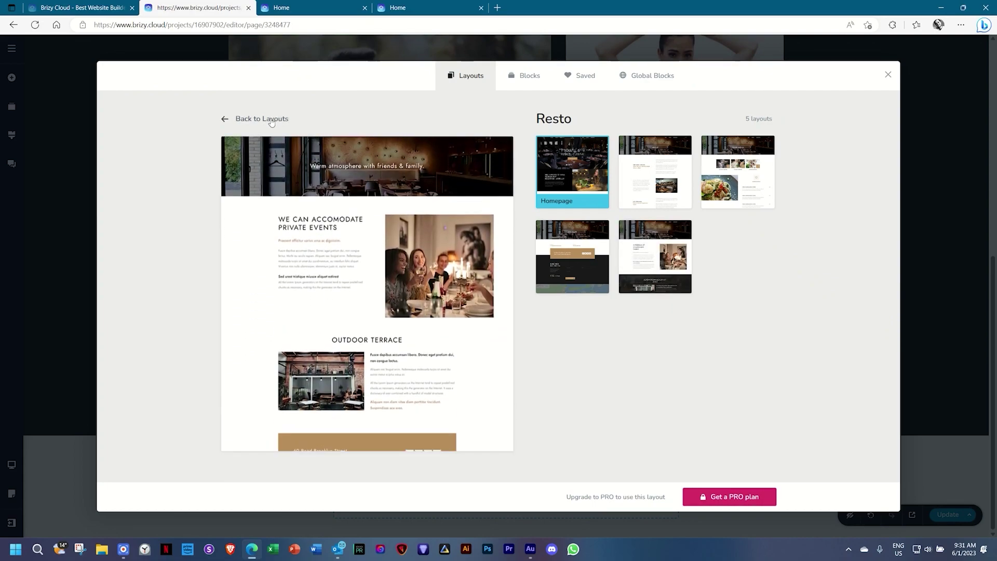
pyautogui.click(272, 120)
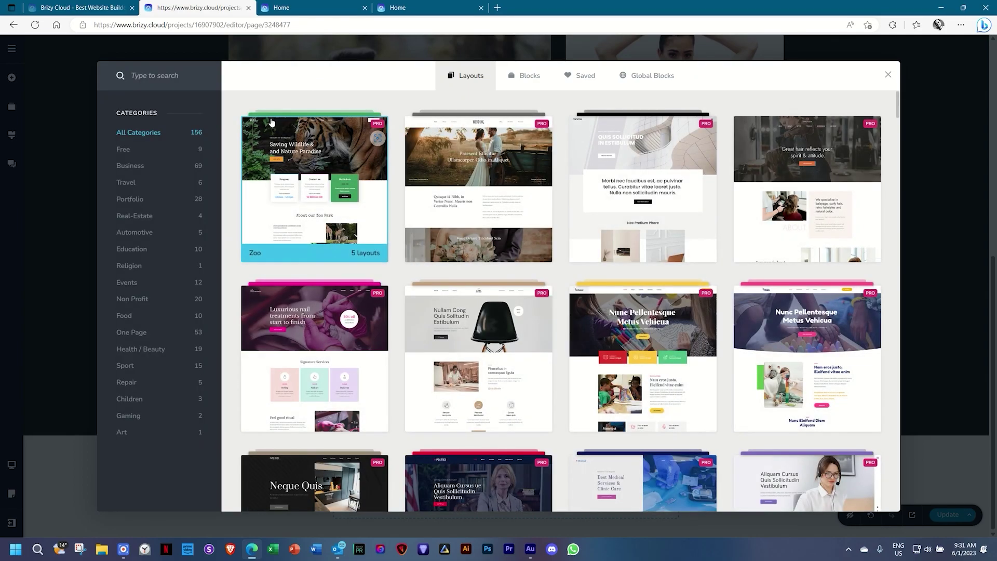
pyautogui.scroll(-5, 534, 338)
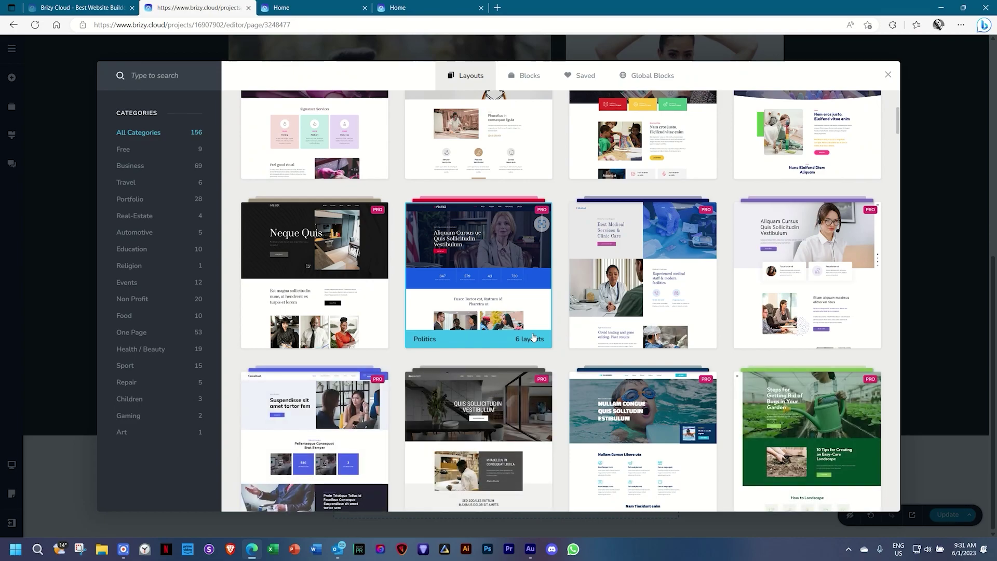
pyautogui.scroll(-3, 532, 338)
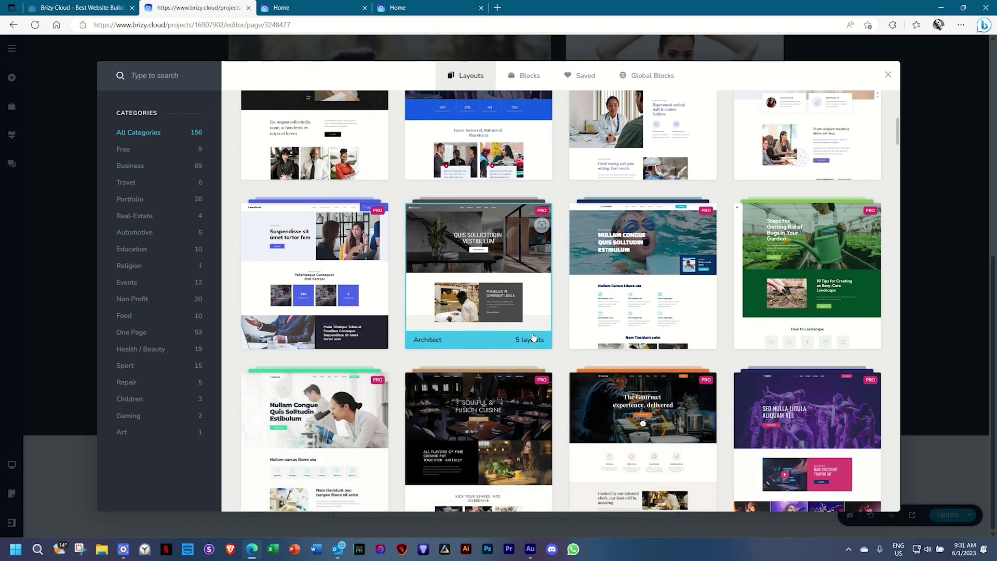
pyautogui.scroll(5, 533, 340)
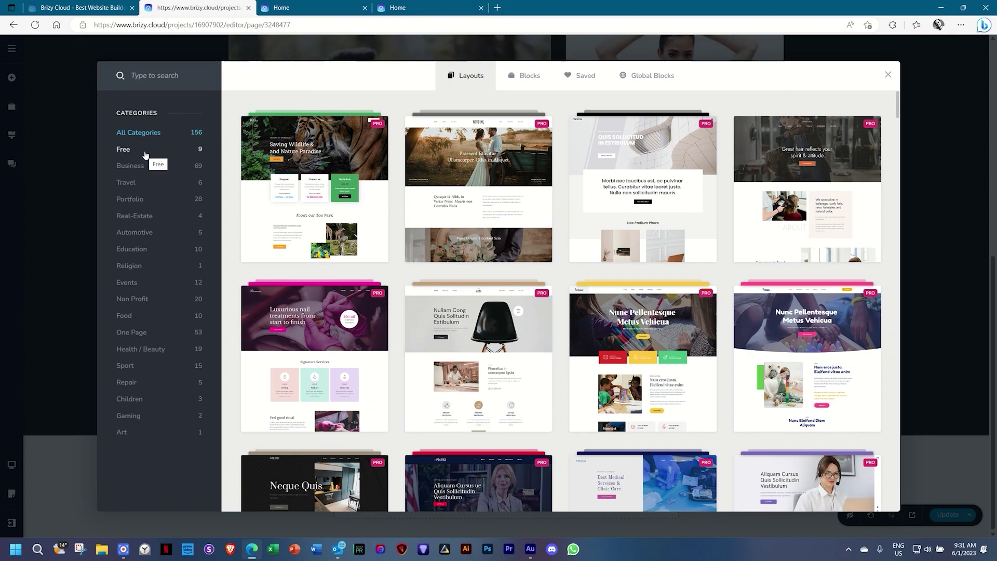
pyautogui.click(146, 154)
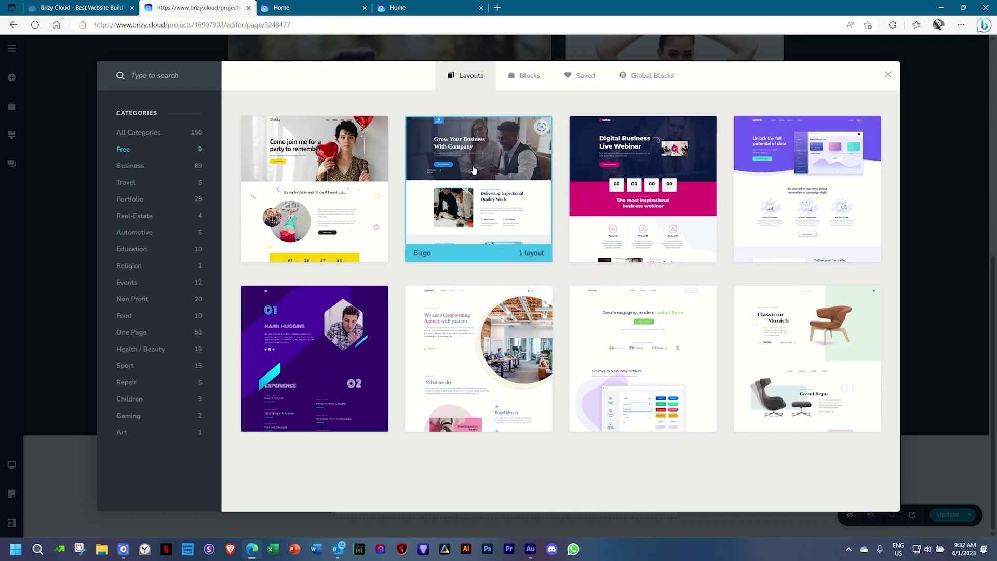
pyautogui.click(348, 180)
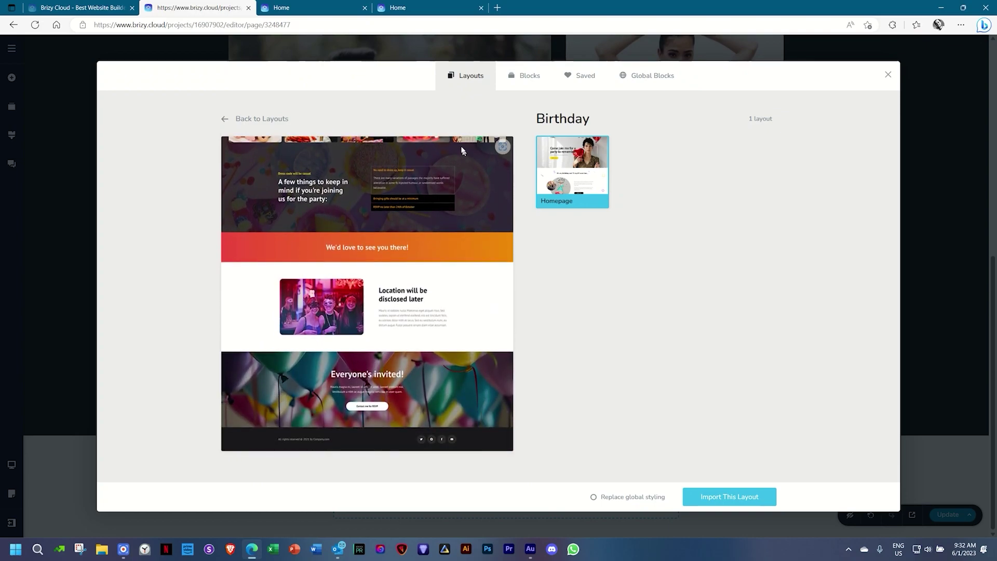
pyautogui.click(279, 119)
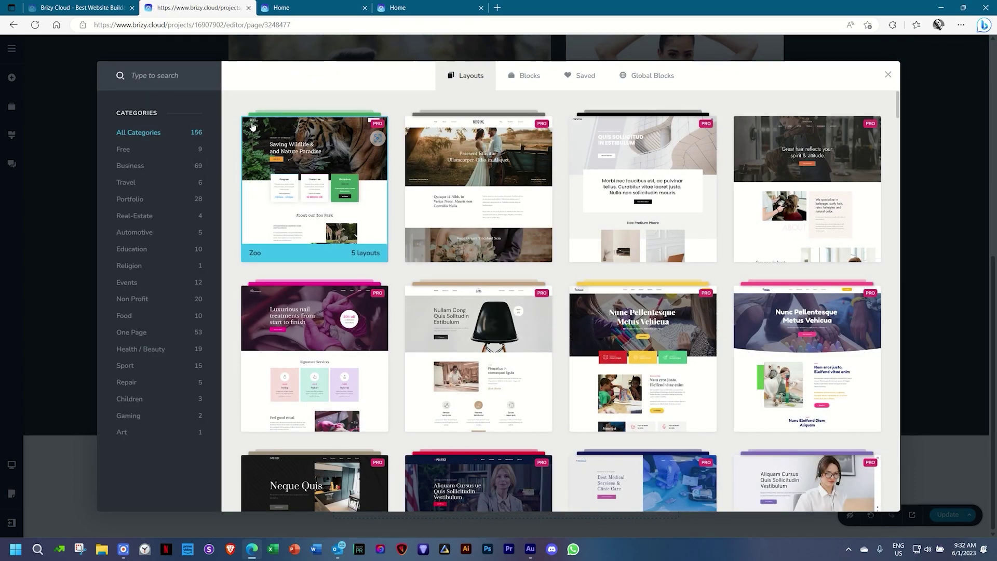
pyautogui.click(153, 149)
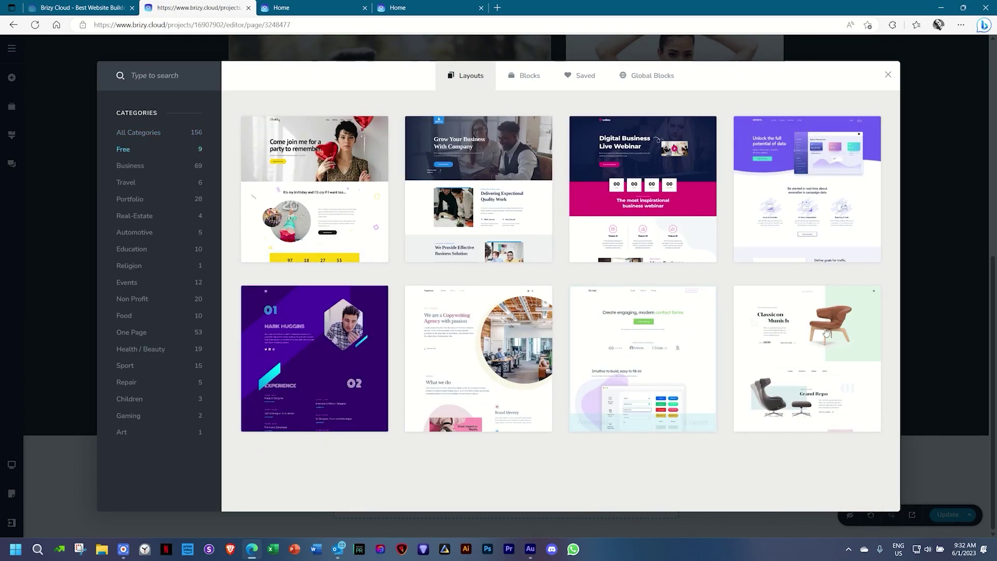
pyautogui.click(820, 323)
pyautogui.moveTo(298, 285)
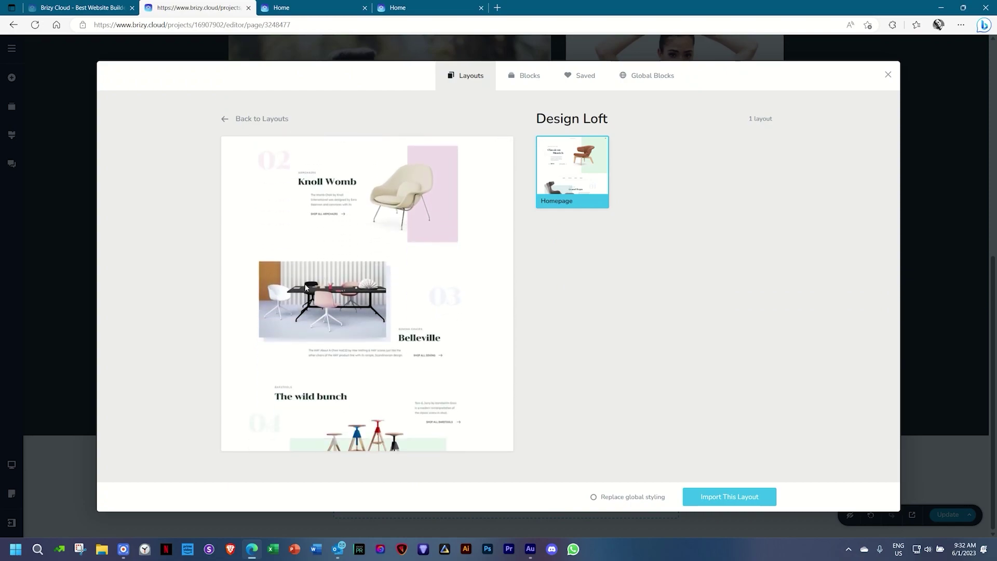
pyautogui.click(254, 119)
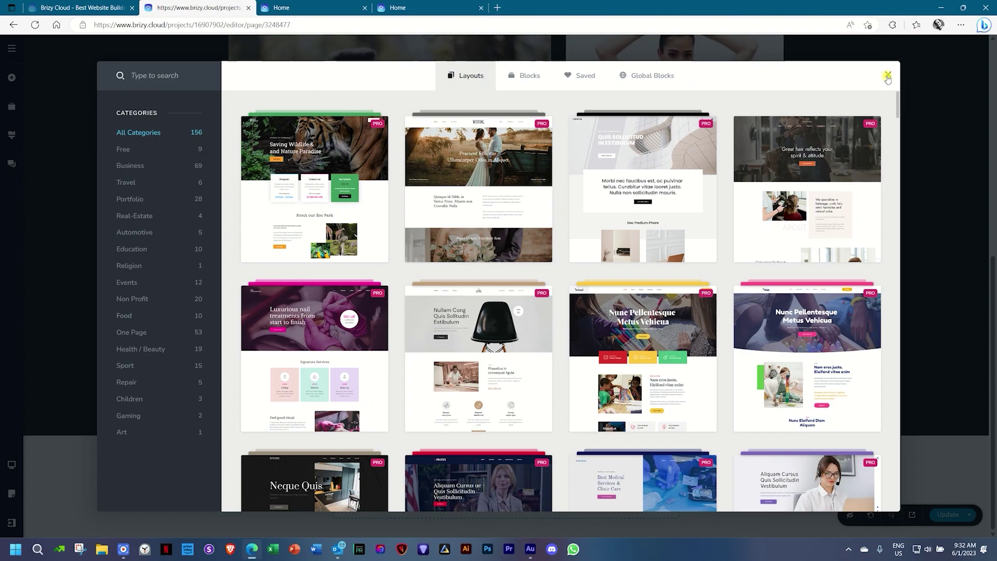
# Close the layout library and show the Reorder Blocks list of hero and gallery blocks.
pyautogui.click(888, 76)
pyautogui.scroll(1, 839, 139)
pyautogui.scroll(7, 839, 139)
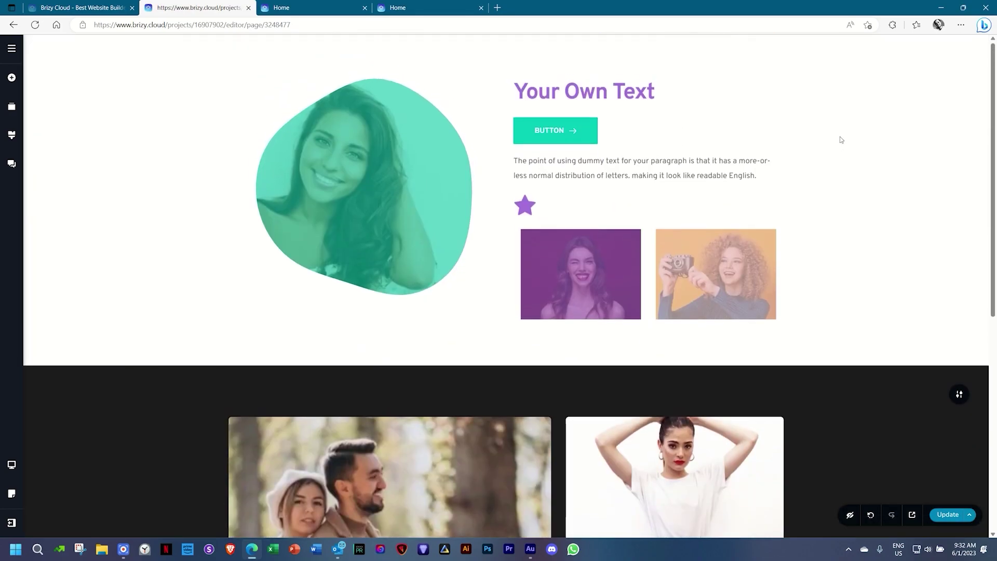
pyautogui.scroll(-8, 839, 139)
pyautogui.scroll(7, 841, 139)
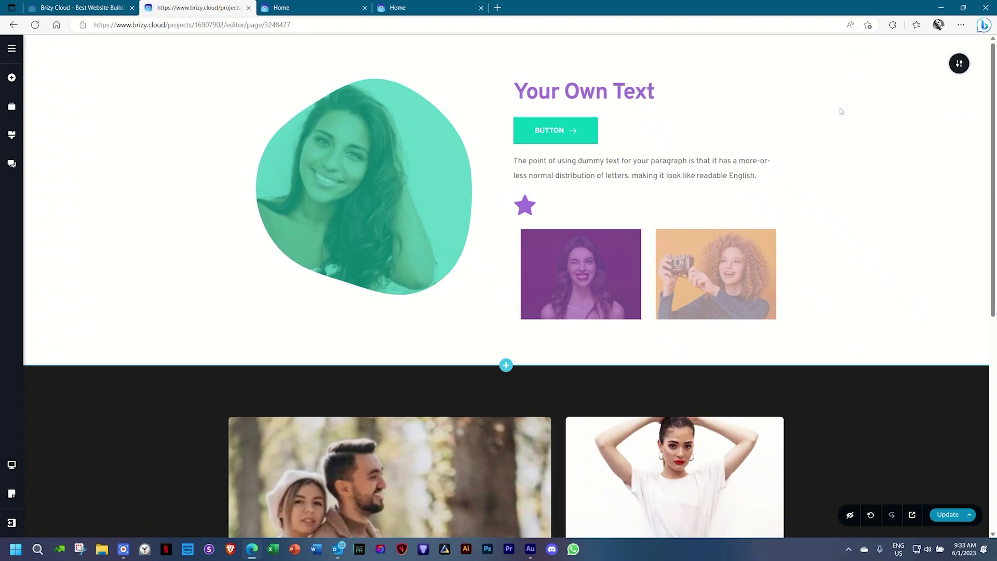
pyautogui.click(12, 108)
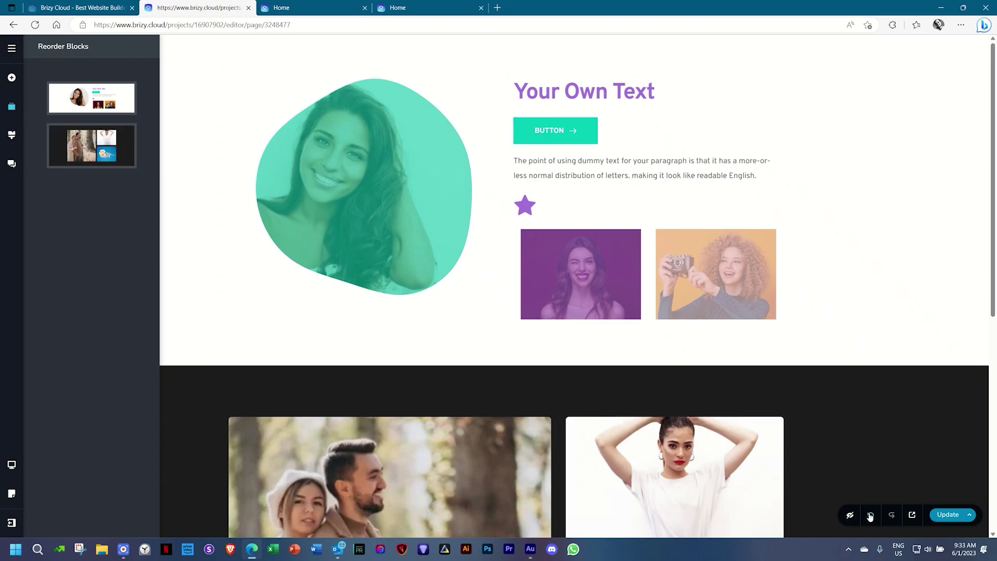
# Clear all blocks with Clear Layout, undoing once before clearing the page again.
pyautogui.click(971, 515)
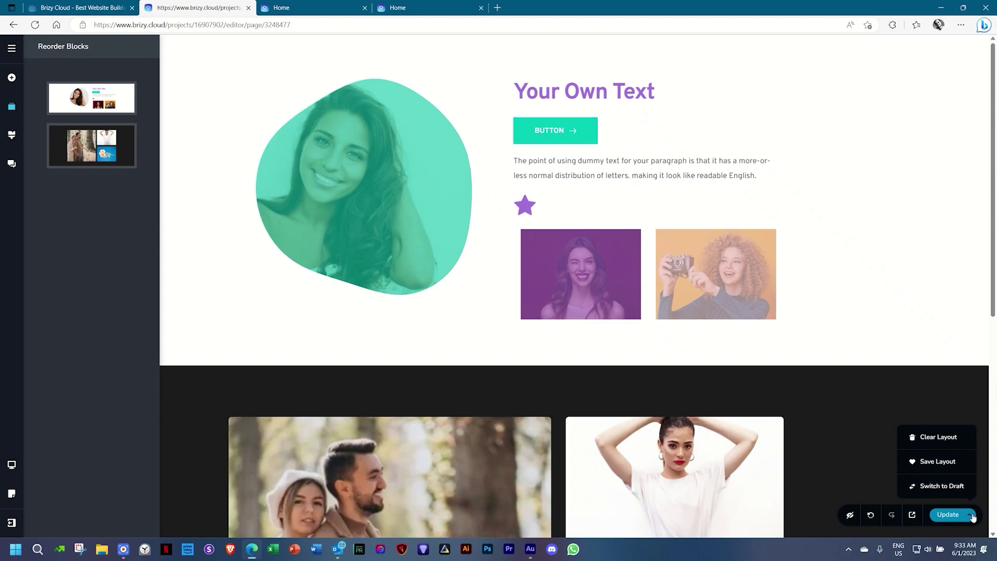
pyautogui.click(949, 439)
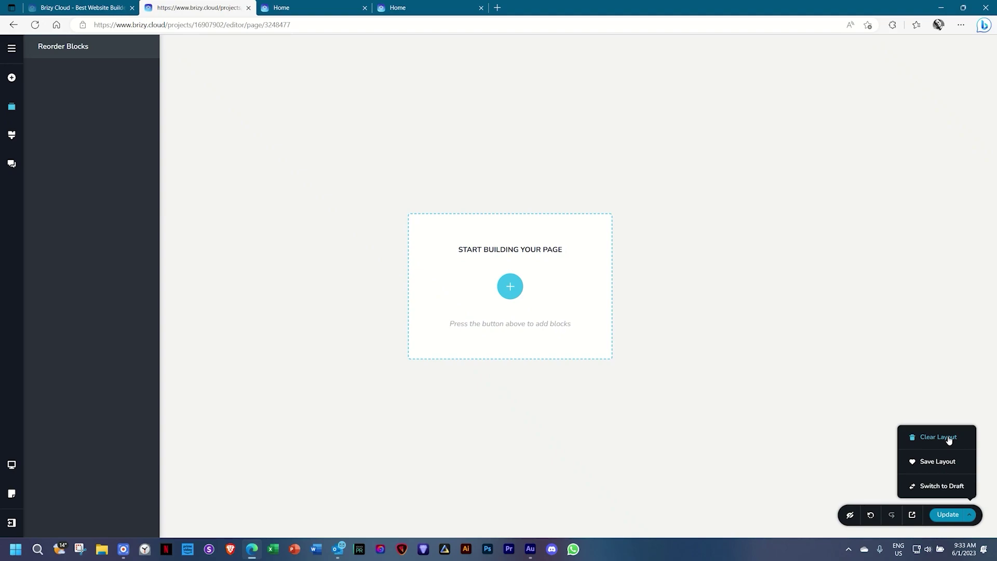
pyautogui.click(871, 515)
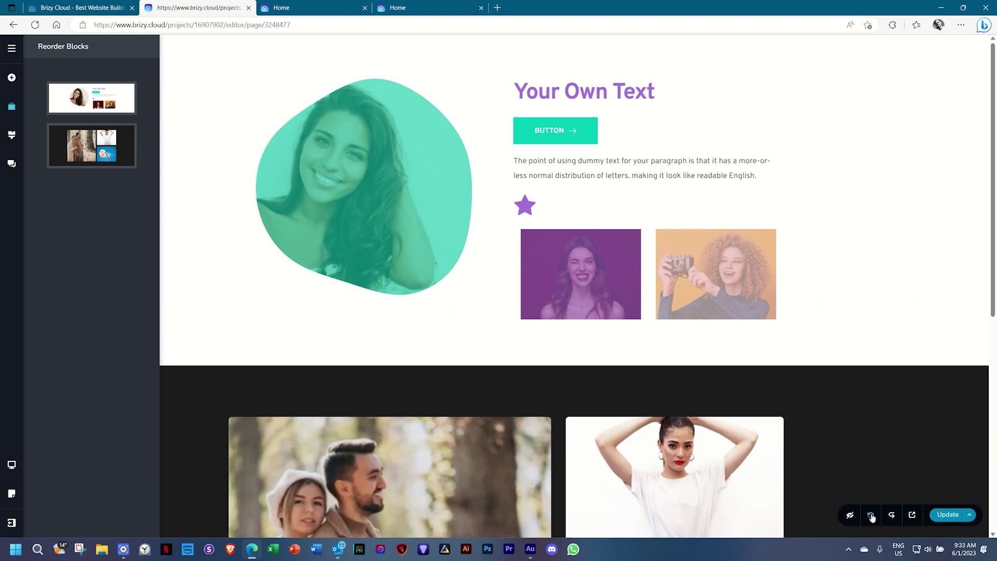
pyautogui.scroll(-7, 878, 483)
pyautogui.scroll(8, 878, 484)
pyautogui.click(969, 515)
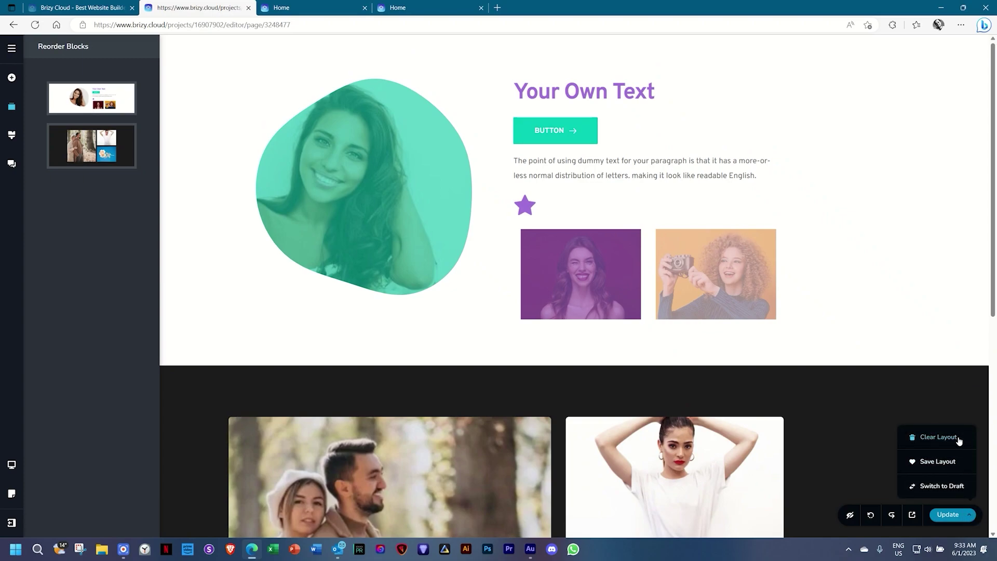
pyautogui.click(959, 440)
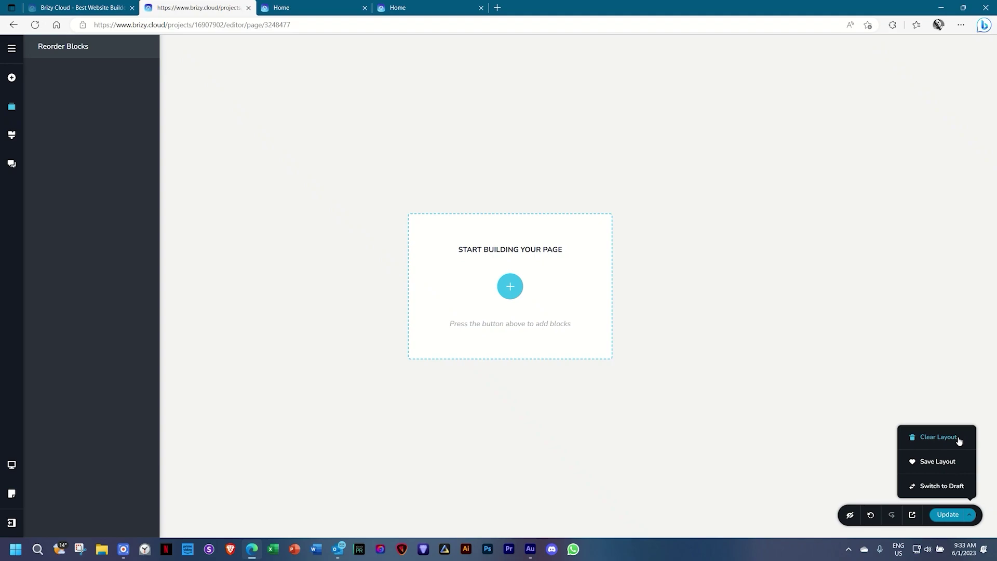
pyautogui.click(776, 470)
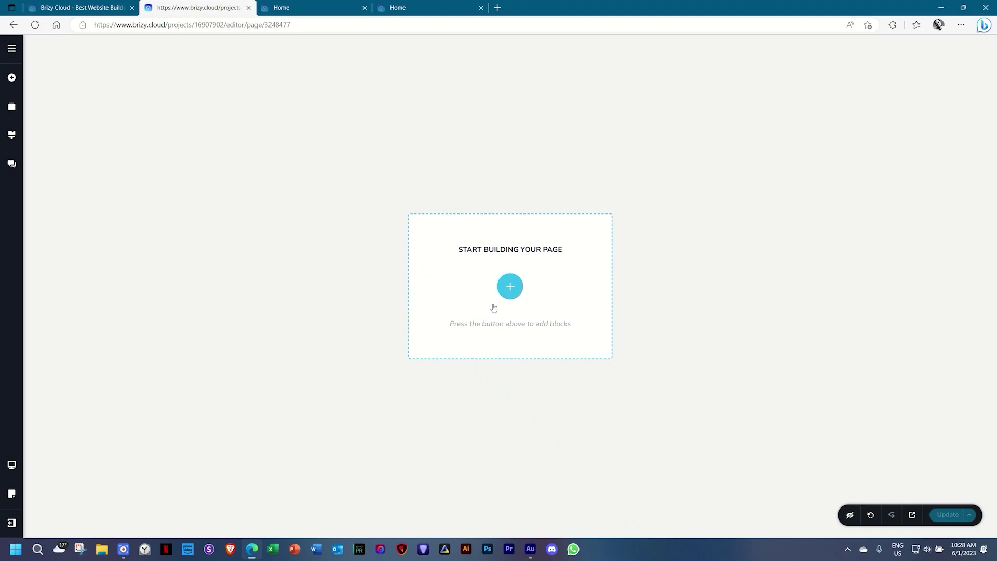
# Import the free Bizgo homepage layout from the Layouts library.
pyautogui.click(509, 288)
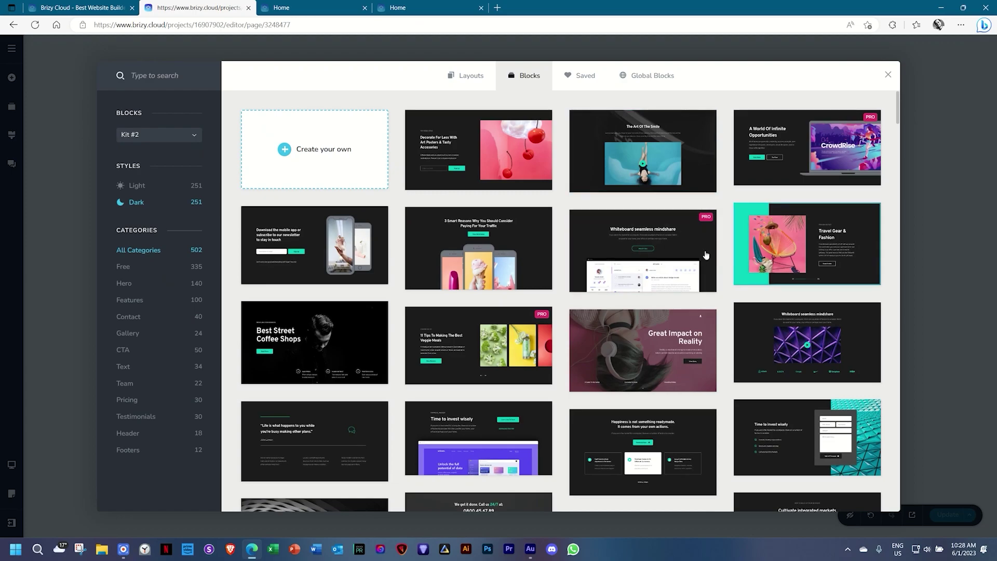
pyautogui.click(481, 79)
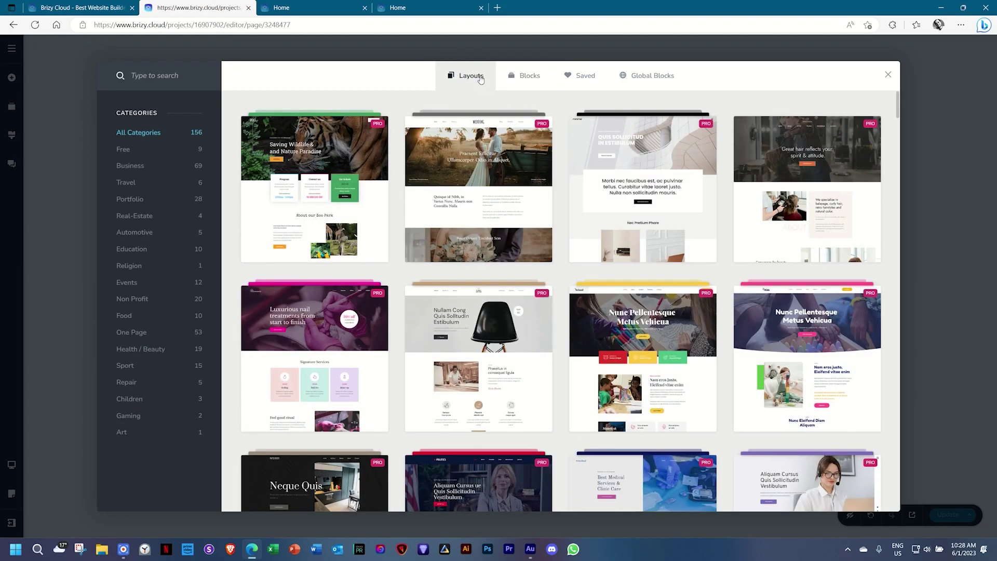
pyautogui.click(133, 149)
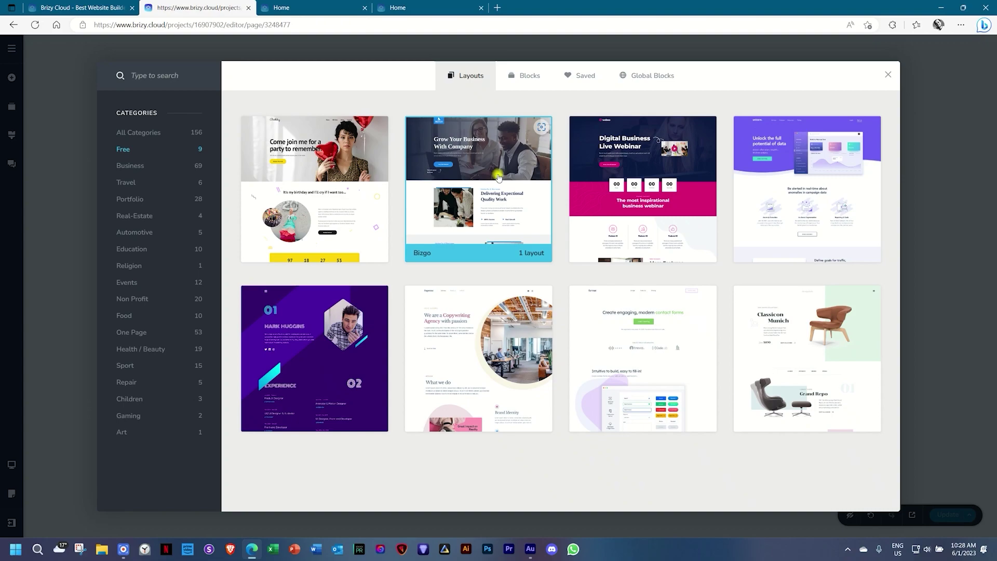
pyautogui.click(498, 177)
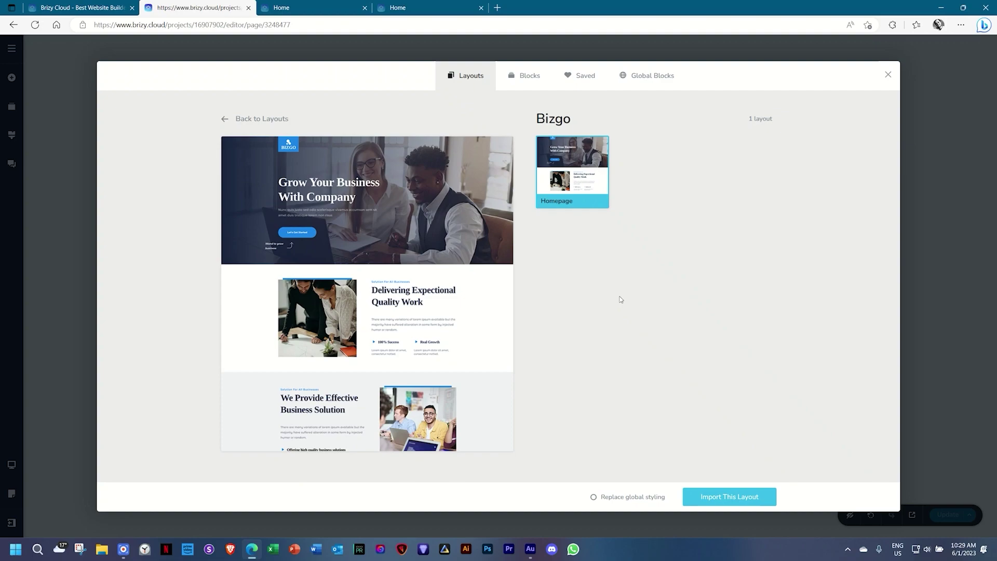
pyautogui.moveTo(358, 266)
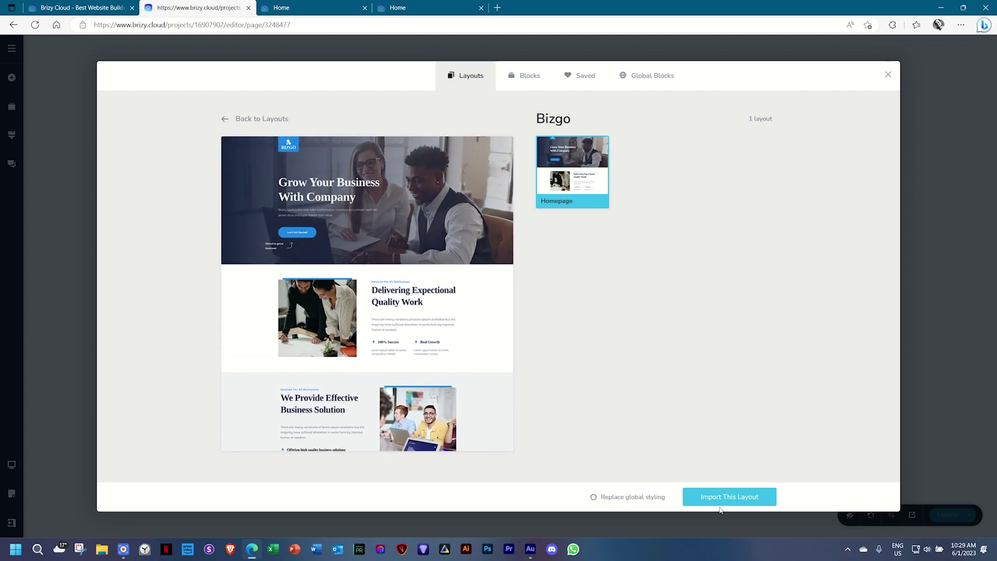
pyautogui.click(728, 501)
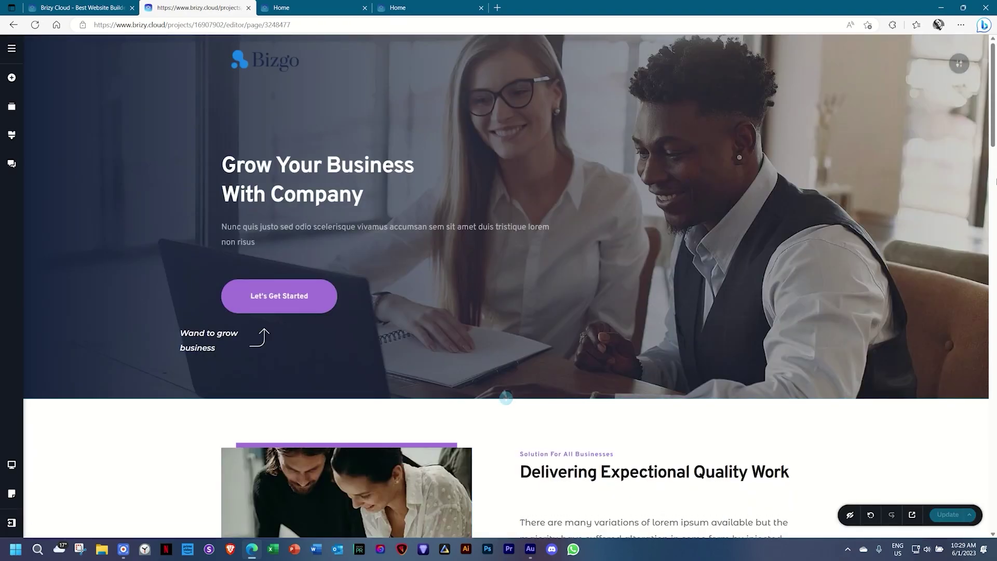
# Scroll through the imported Bizgo page to check its hero and sections.
pyautogui.moveTo(994, 121); pyautogui.dragTo(994, 176)
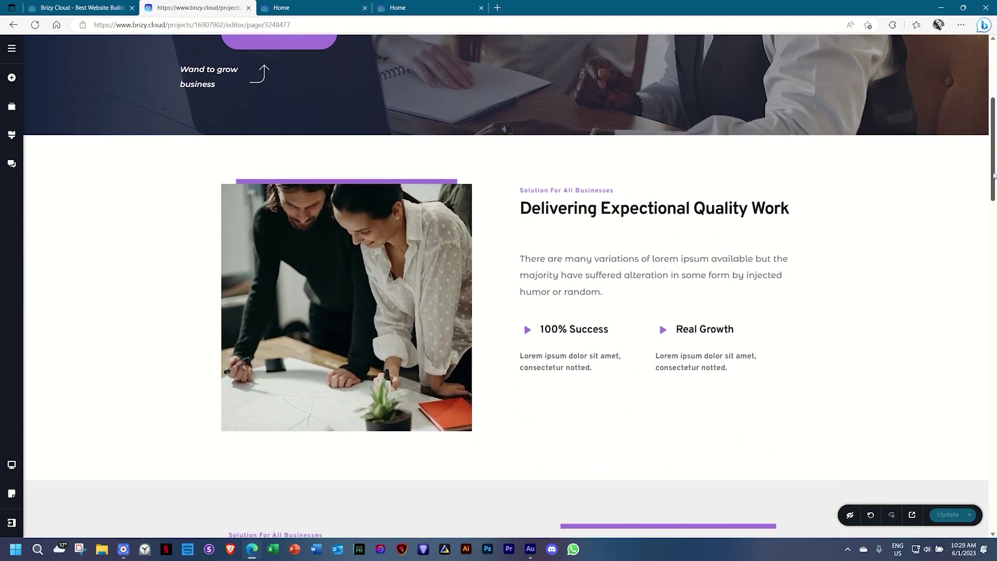
pyautogui.scroll(5, 321, 159)
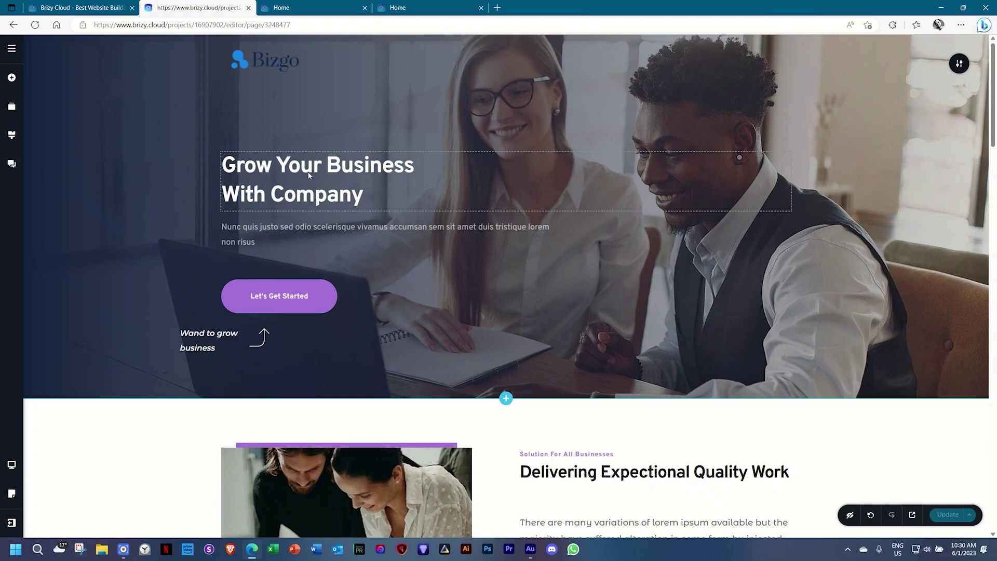
pyautogui.moveTo(993, 112)
pyautogui.mouseDown()
pyautogui.moveTo(995, 505)
pyautogui.moveTo(995, 108)
pyautogui.mouseUp()
pyautogui.scroll(-5, 687, 196)
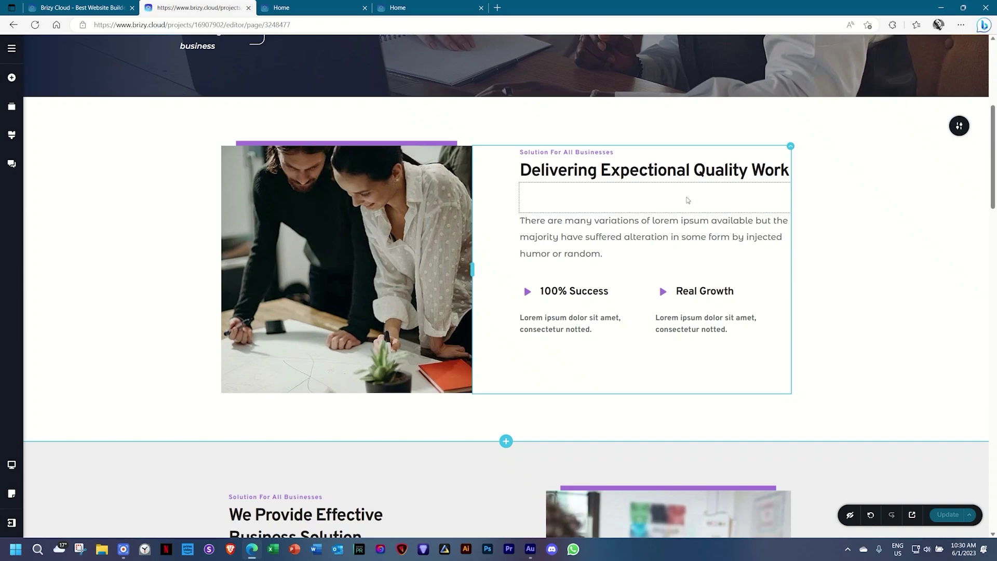
pyautogui.scroll(-6, 688, 208)
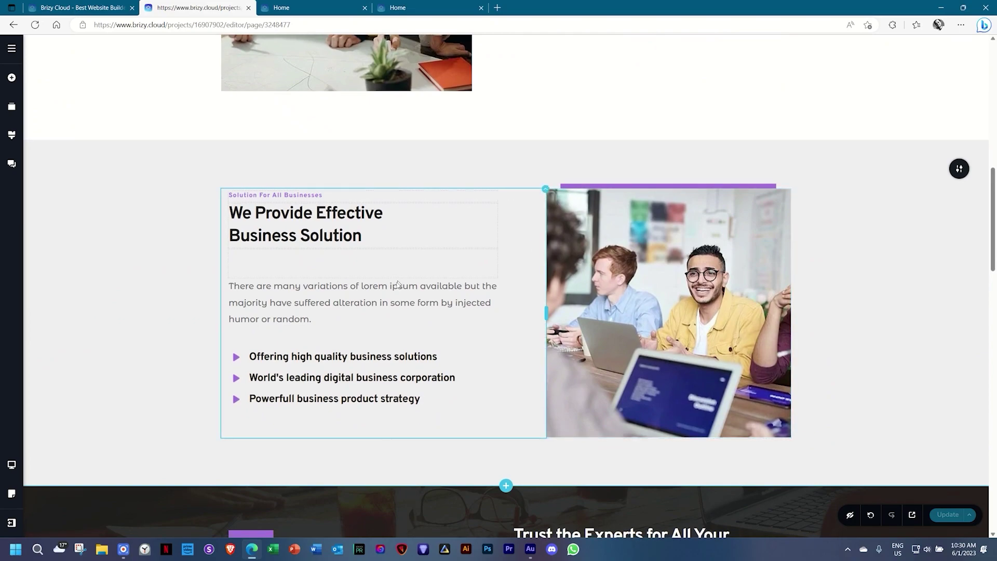
pyautogui.scroll(-6, 396, 288)
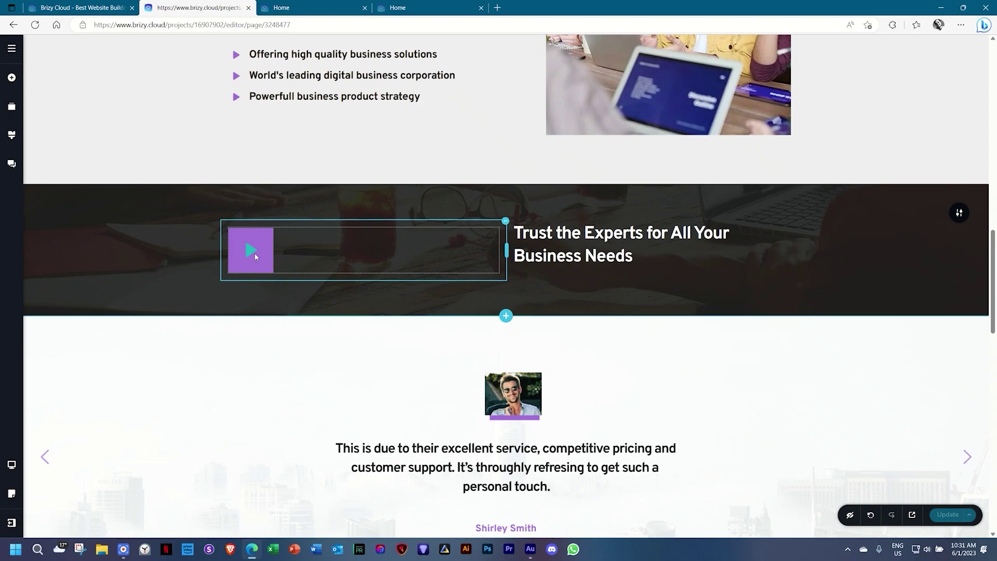
pyautogui.scroll(-3, 254, 253)
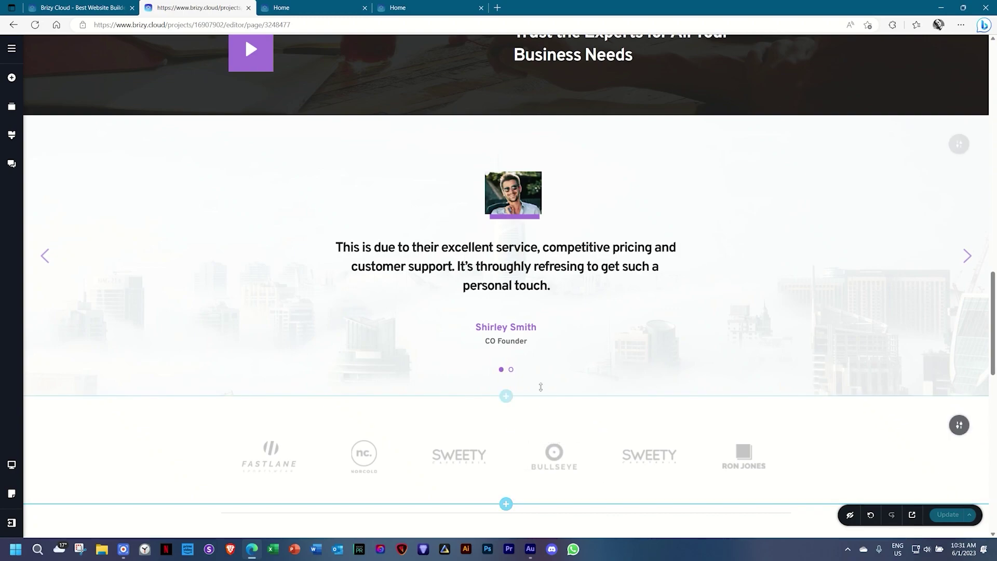
pyautogui.click(967, 256)
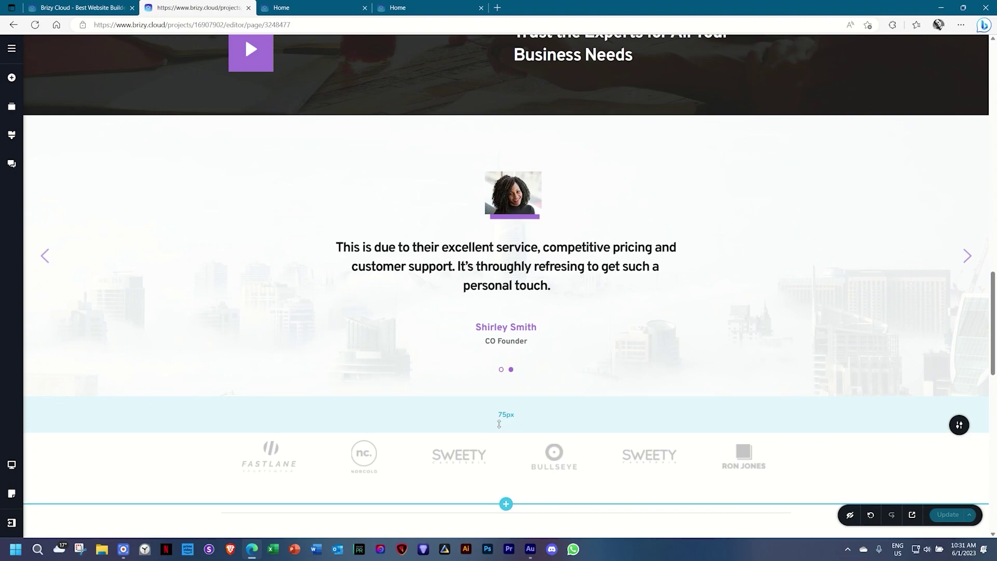
pyautogui.click(967, 256)
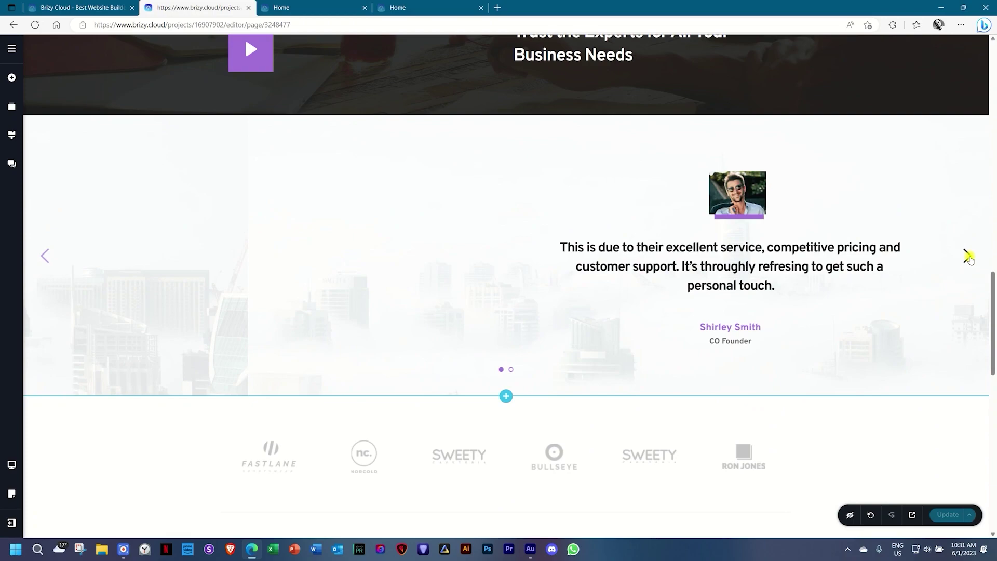
pyautogui.scroll(-4, 569, 461)
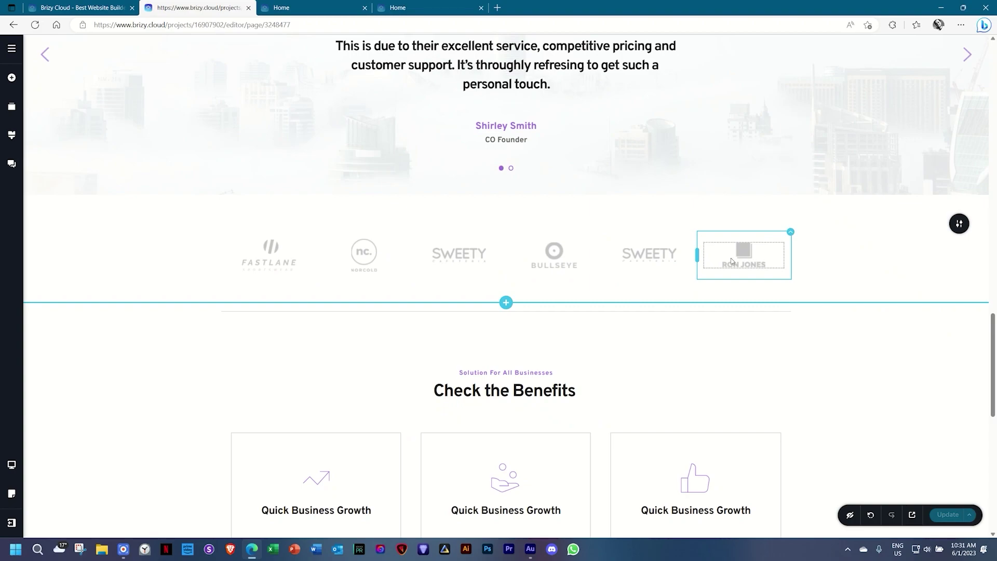
pyautogui.scroll(-4, 731, 261)
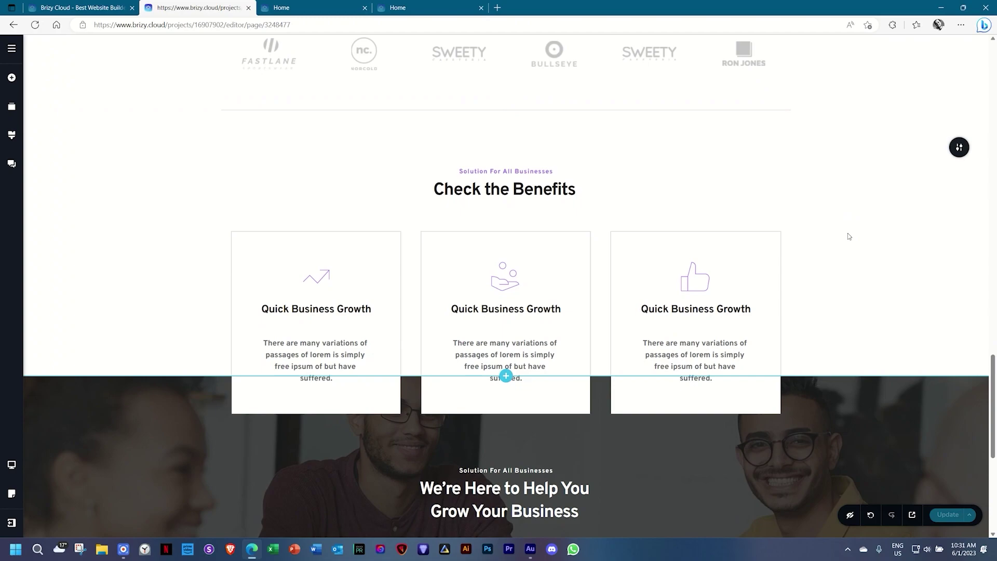
pyautogui.scroll(-6, 848, 237)
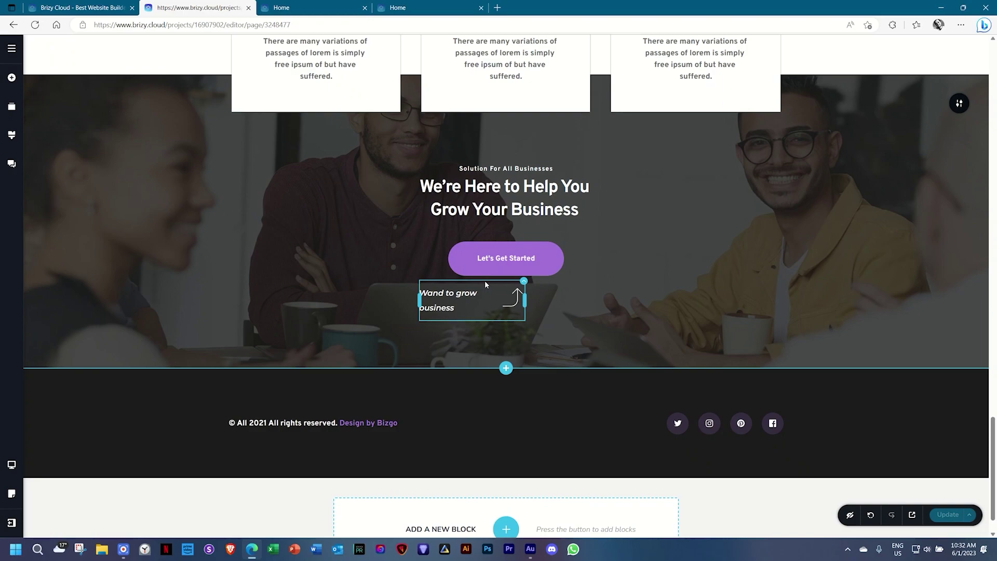
pyautogui.scroll(10, 487, 291)
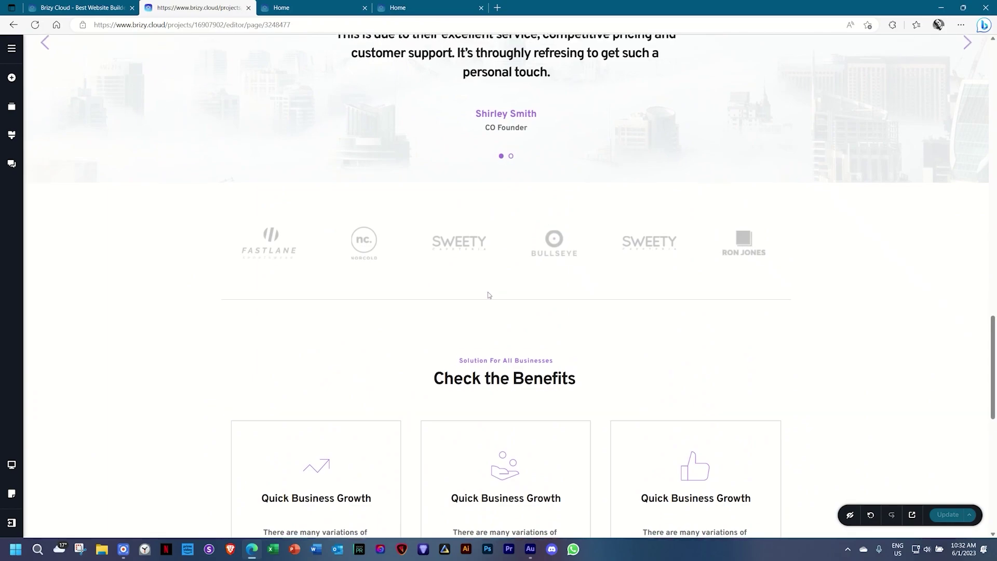
pyautogui.scroll(20, 489, 296)
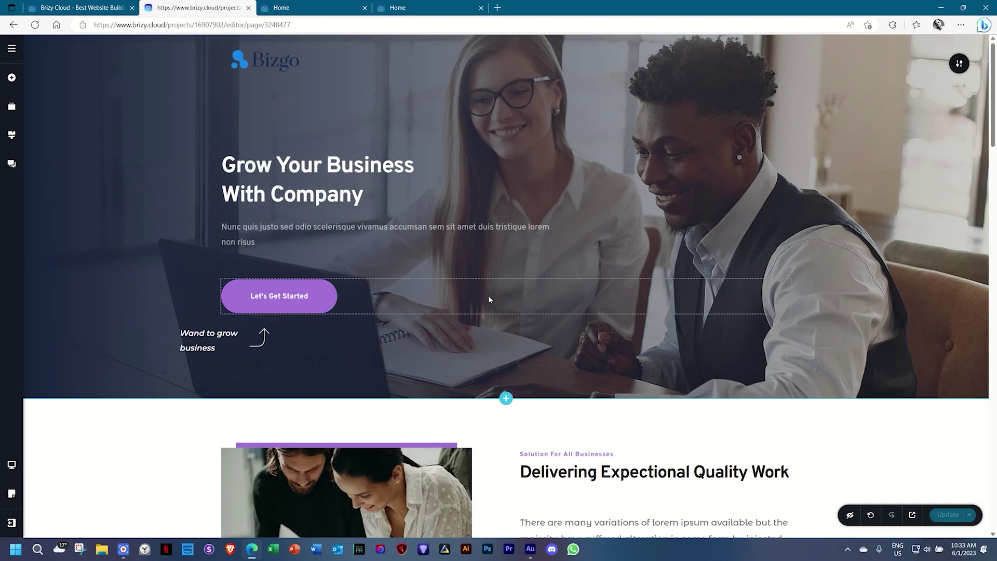
# Inspect the Paragraph, Heading 1 and Heading 2 text presets in the global Styling panel.
pyautogui.click(16, 139)
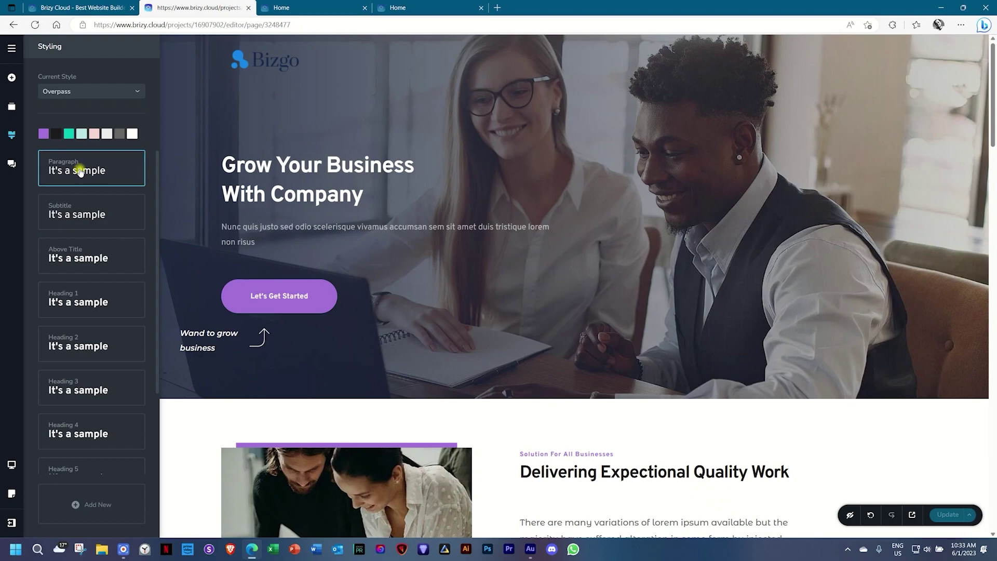
pyautogui.click(80, 172)
pyautogui.scroll(-2, 93, 228)
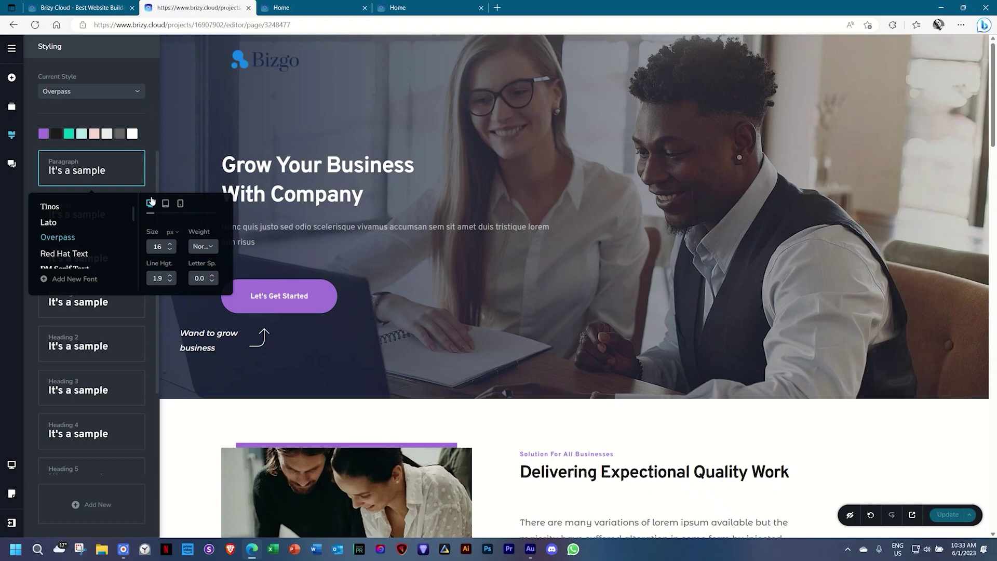
pyautogui.click(78, 303)
pyautogui.click(67, 322)
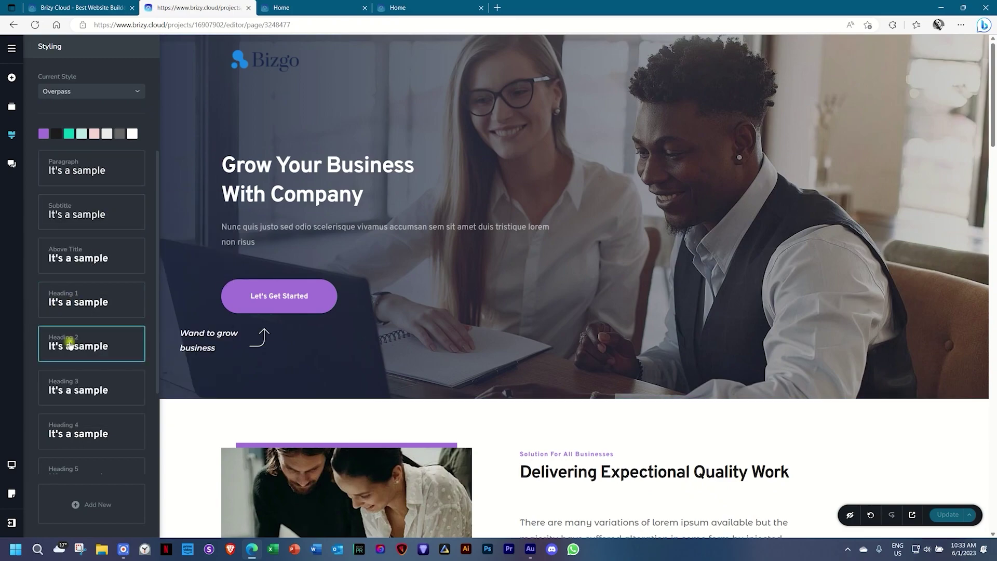
pyautogui.click(69, 344)
pyautogui.scroll(-2, 98, 273)
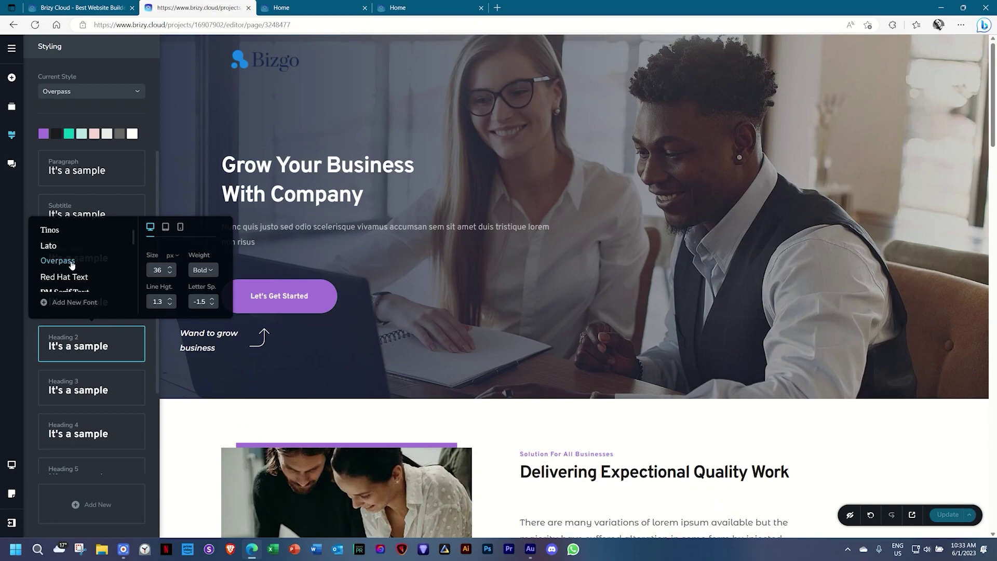
# Check the 'Grow Your Business' heading's font settings, then return to the Overpass Styling panel.
pyautogui.click(445, 260)
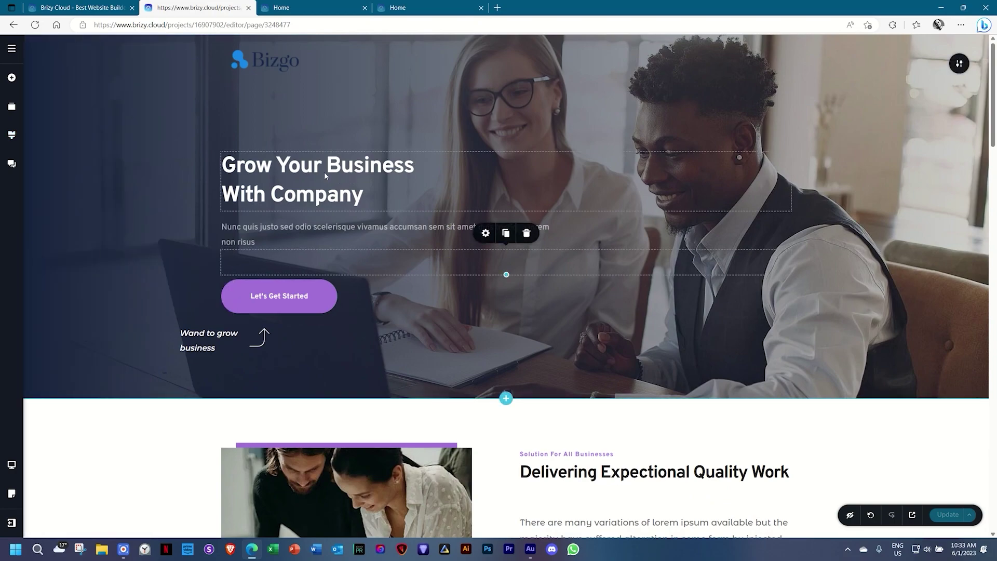
pyautogui.click(342, 172)
pyautogui.click(384, 228)
pyautogui.scroll(-2, 328, 262)
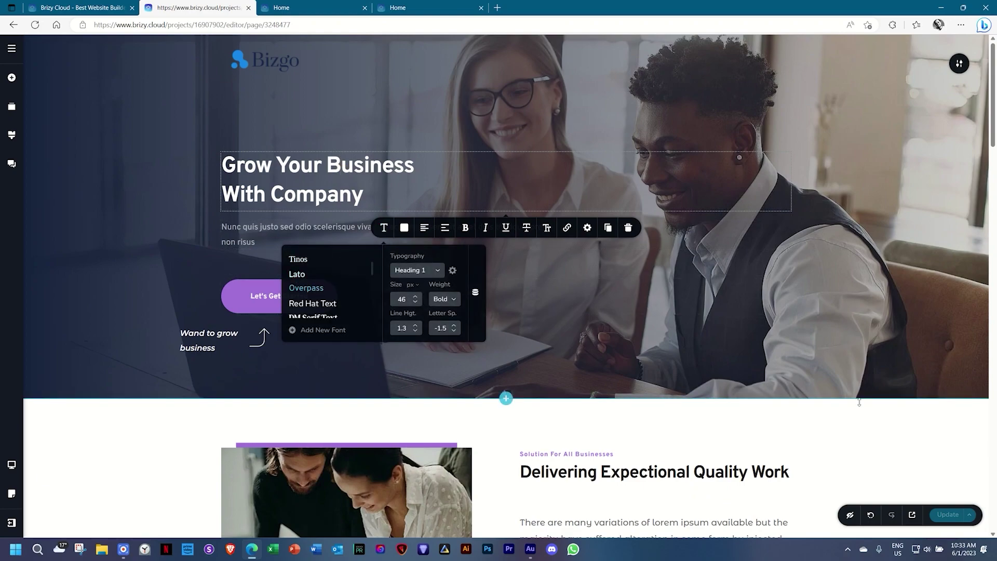
pyautogui.click(888, 433)
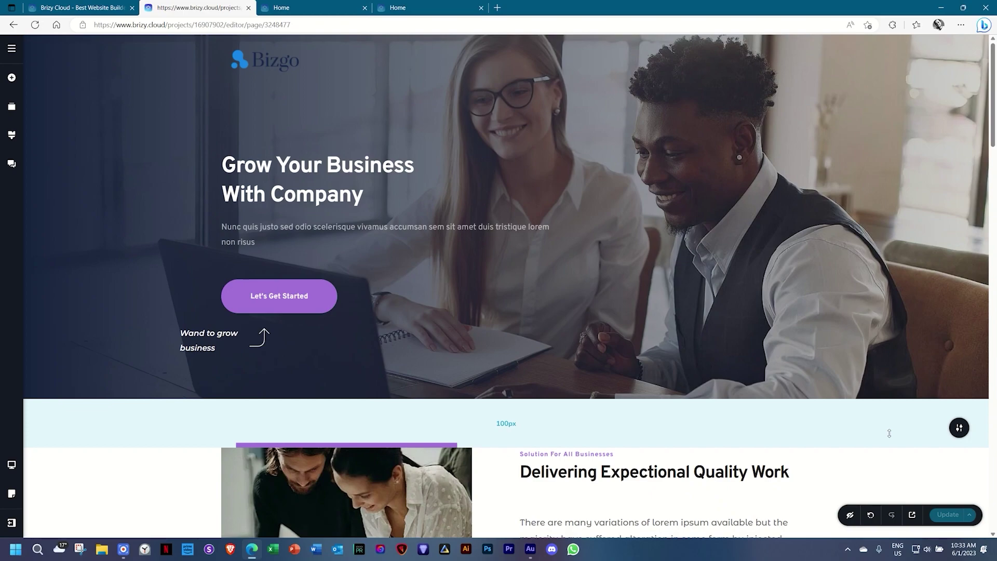
pyautogui.click(12, 133)
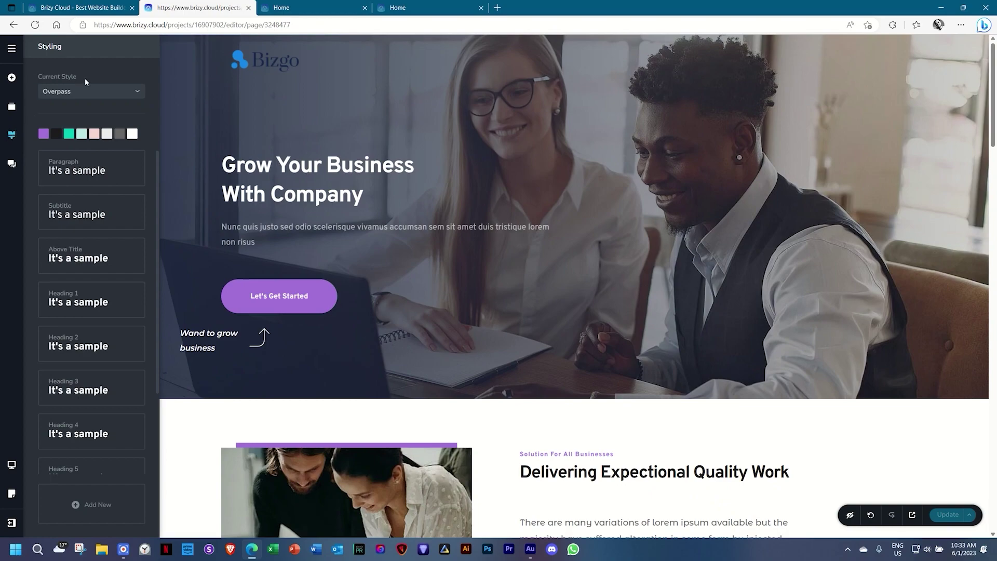
# Apply the Magazine global style and inspect its Paragraph and Heading 1 font presets.
pyautogui.click(57, 94)
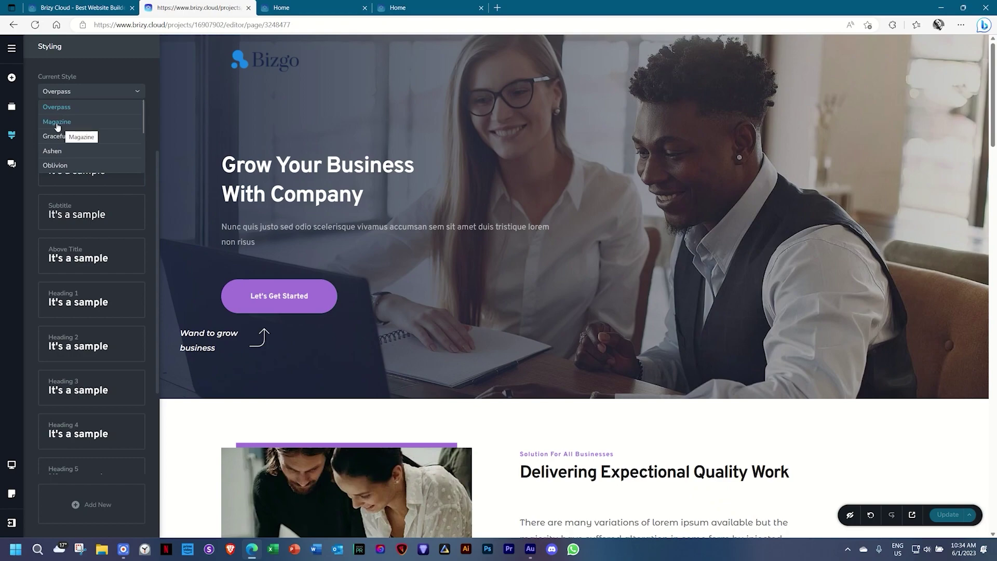
pyautogui.click(56, 123)
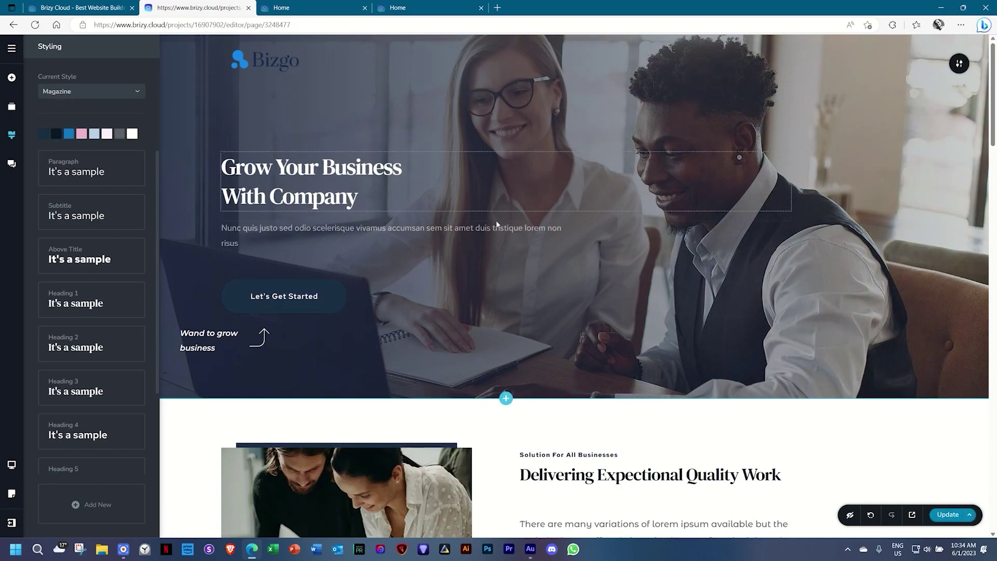
pyautogui.scroll(-10, 496, 224)
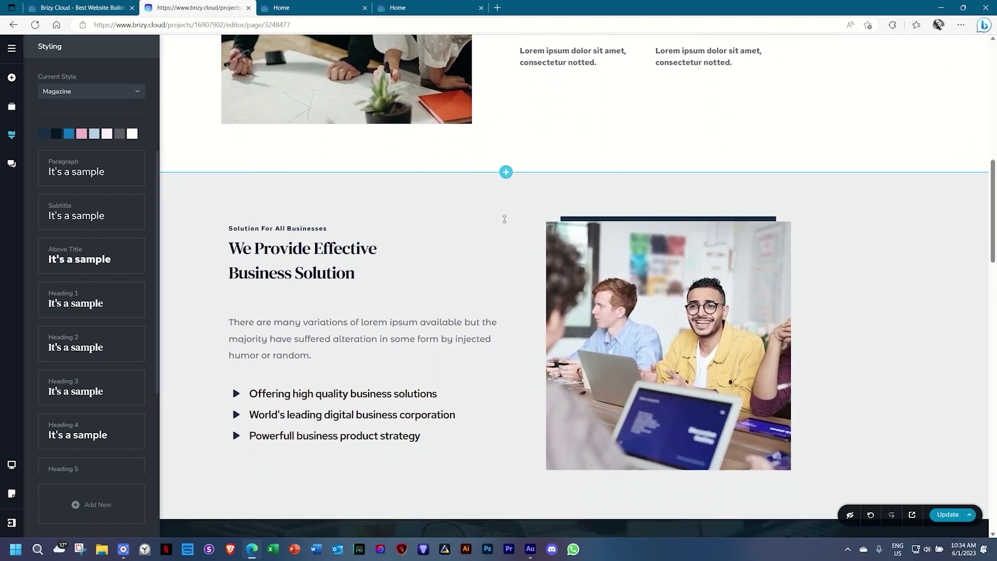
pyautogui.scroll(-1, 504, 219)
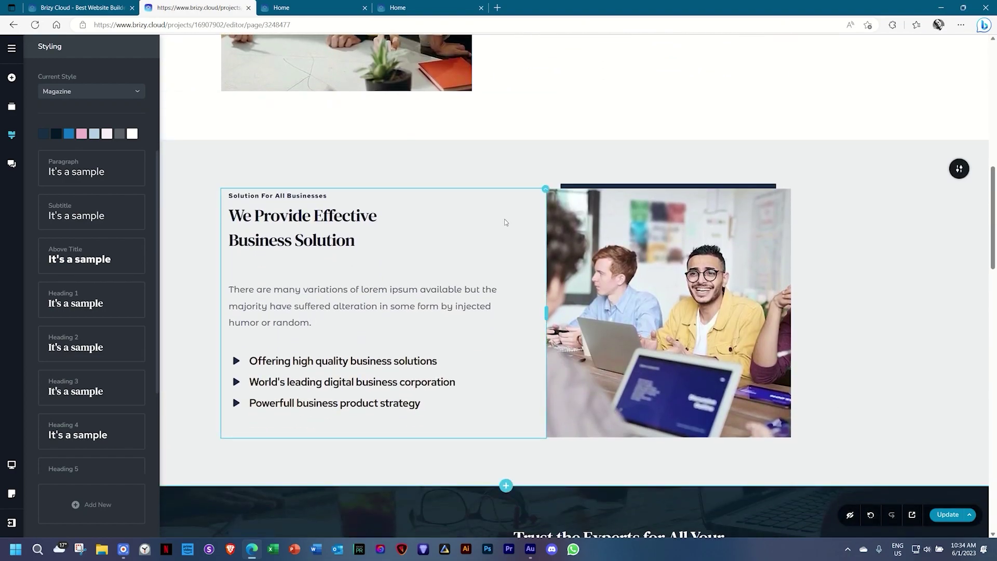
pyautogui.click(112, 174)
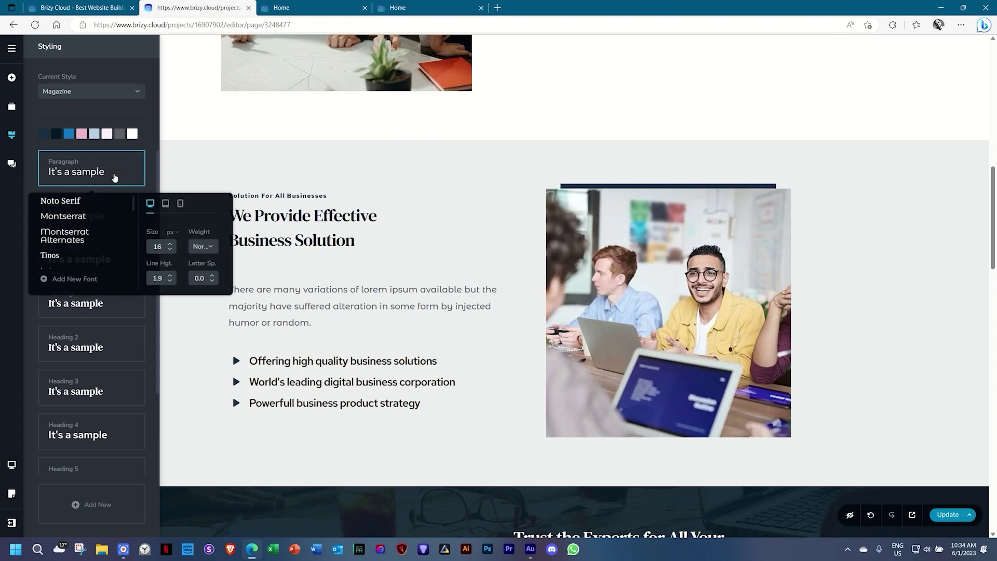
pyautogui.click(28, 311)
pyautogui.click(53, 298)
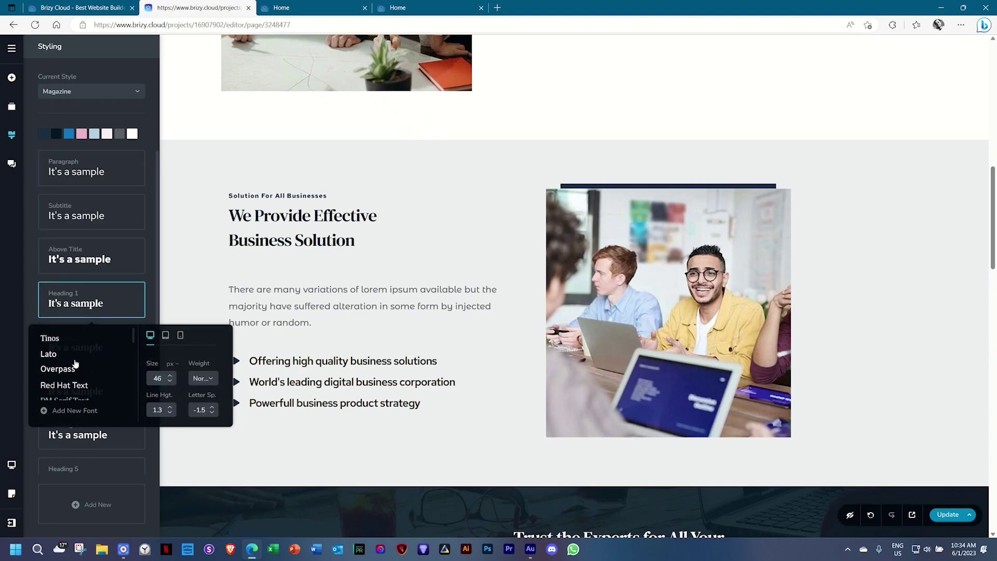
pyautogui.scroll(-2, 92, 362)
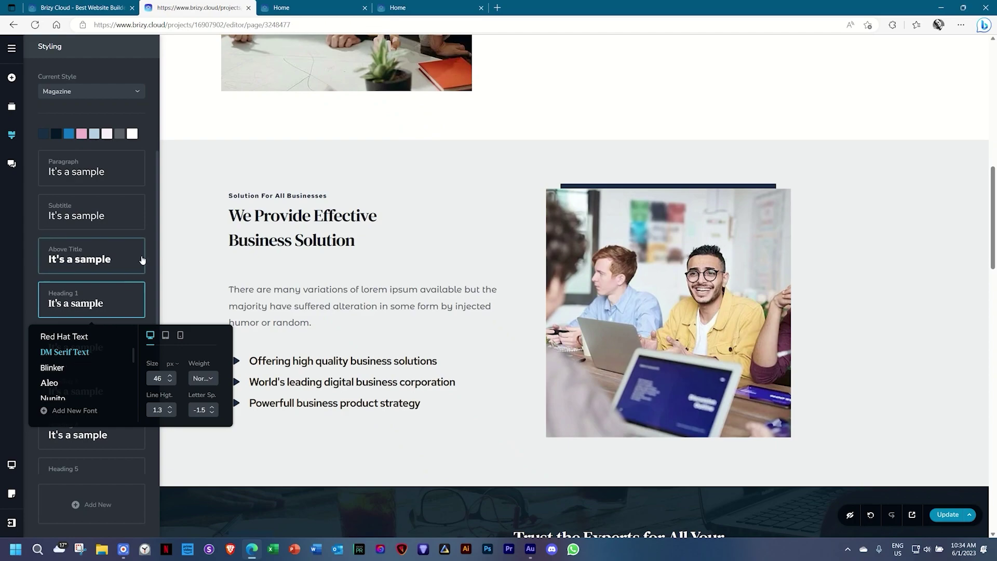
pyautogui.click(154, 237)
# Switch to the Graceful global style and scroll through the page to review it.
pyautogui.click(114, 90)
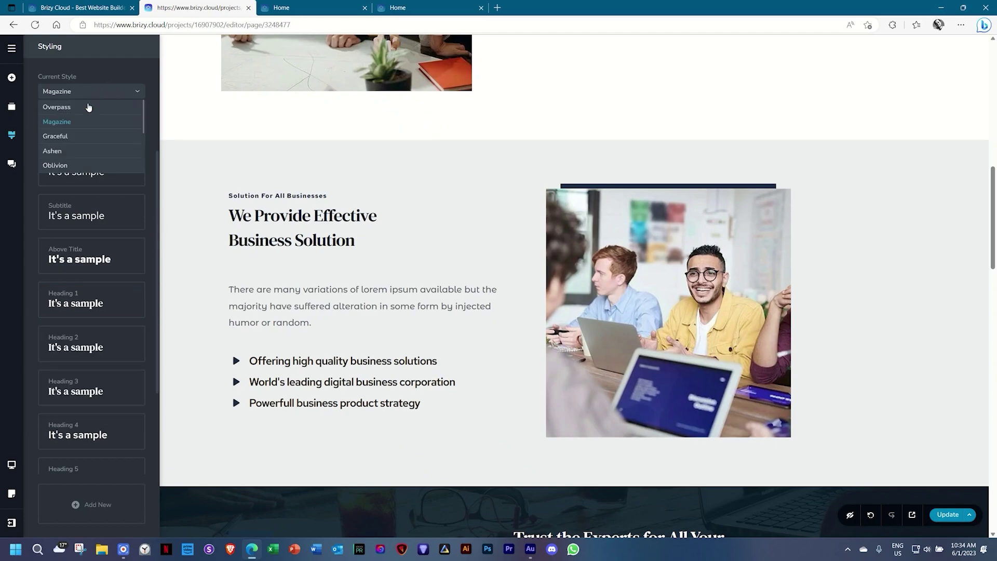
pyautogui.click(57, 136)
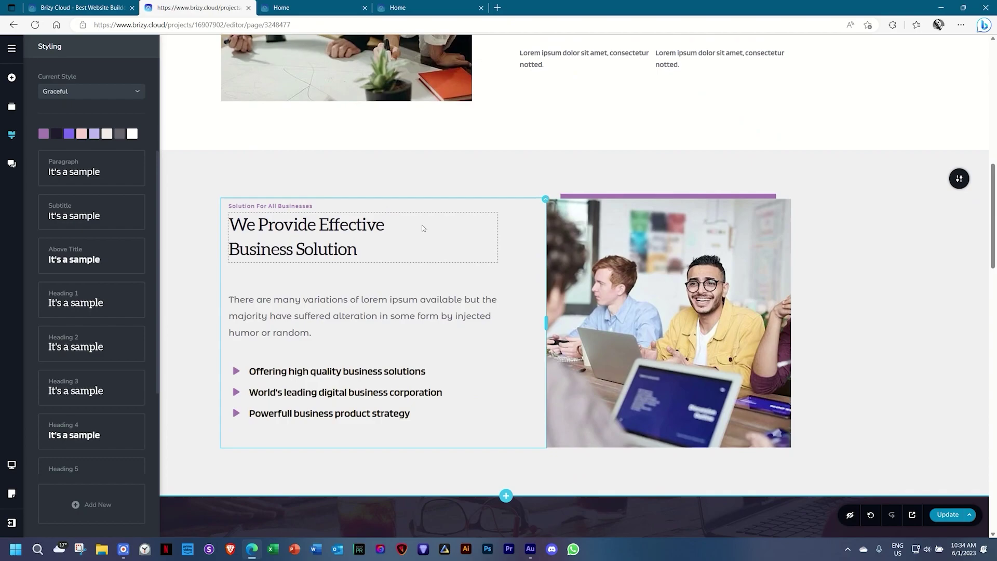
pyautogui.scroll(6, 423, 224)
pyautogui.scroll(3, 423, 228)
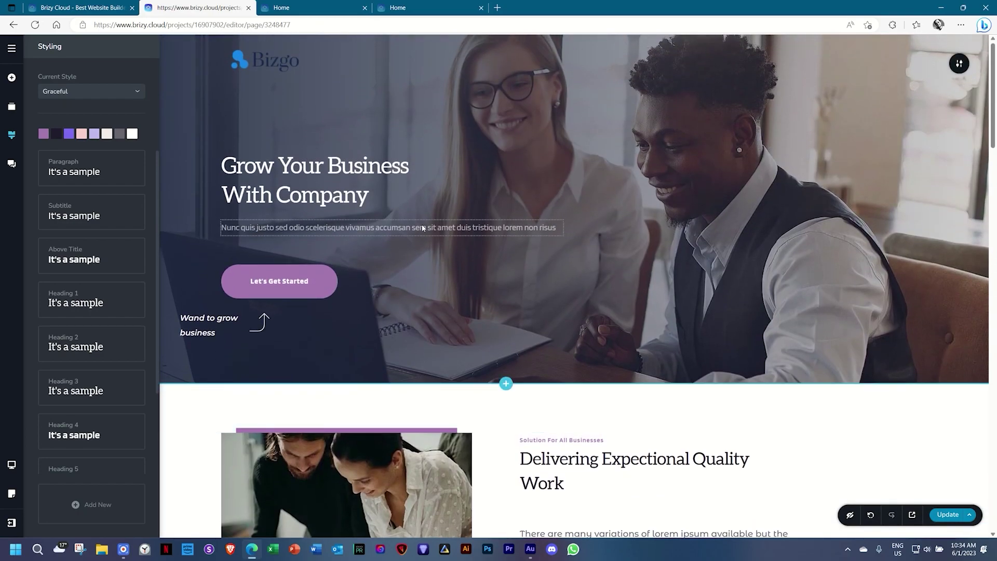
pyautogui.scroll(-1, 697, 249)
pyautogui.scroll(-15, 697, 249)
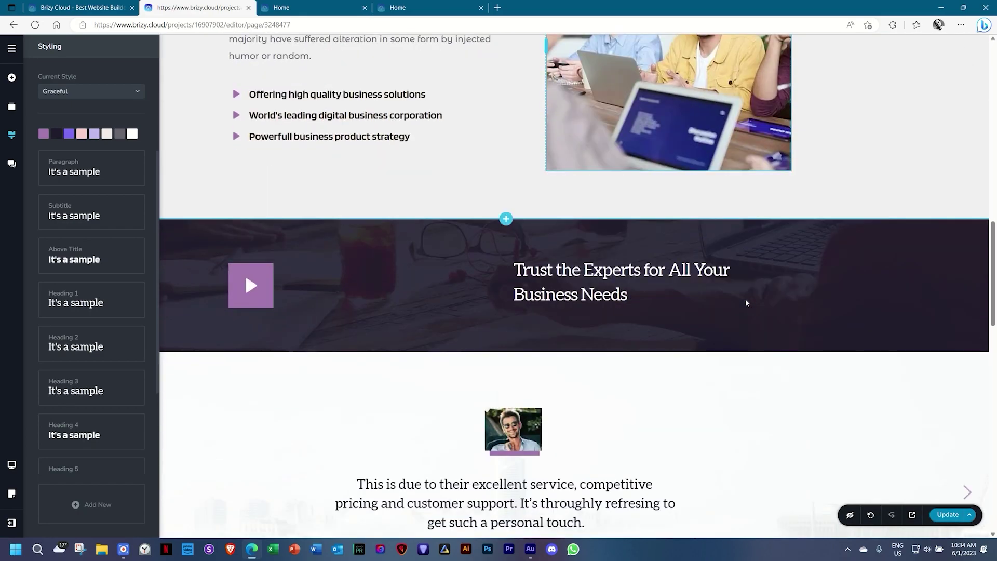
pyautogui.scroll(-12, 746, 303)
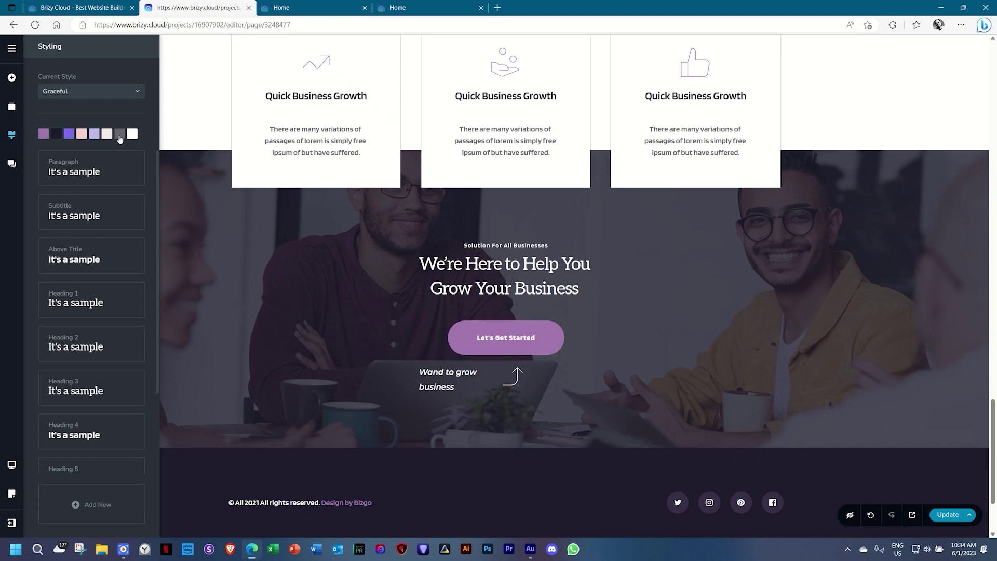
pyautogui.scroll(2, 573, 231)
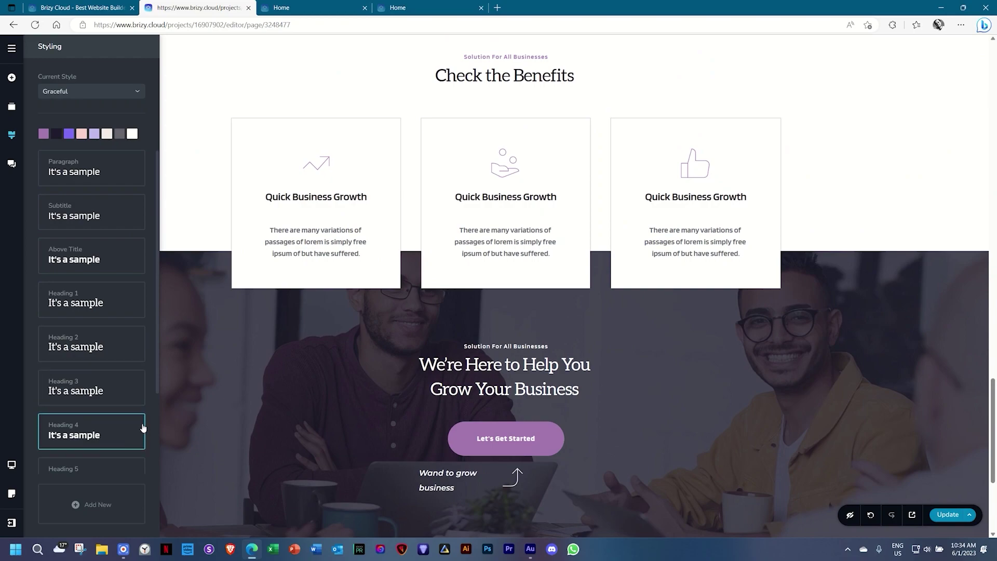
pyautogui.scroll(10, 313, 310)
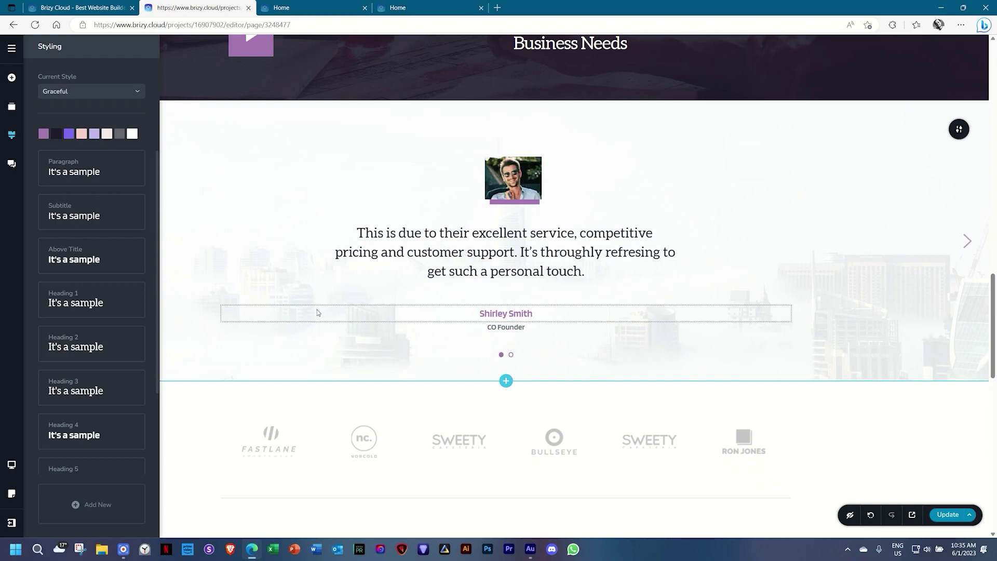
pyautogui.scroll(4, 428, 357)
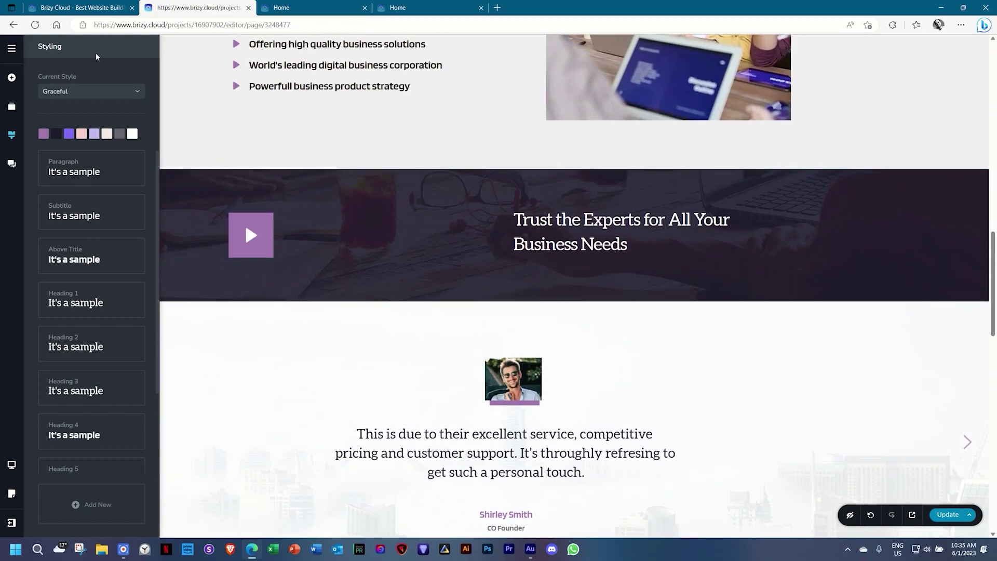
# Switch the global style back to Overpass and close the Styling panel.
pyautogui.click(91, 92)
pyautogui.click(66, 107)
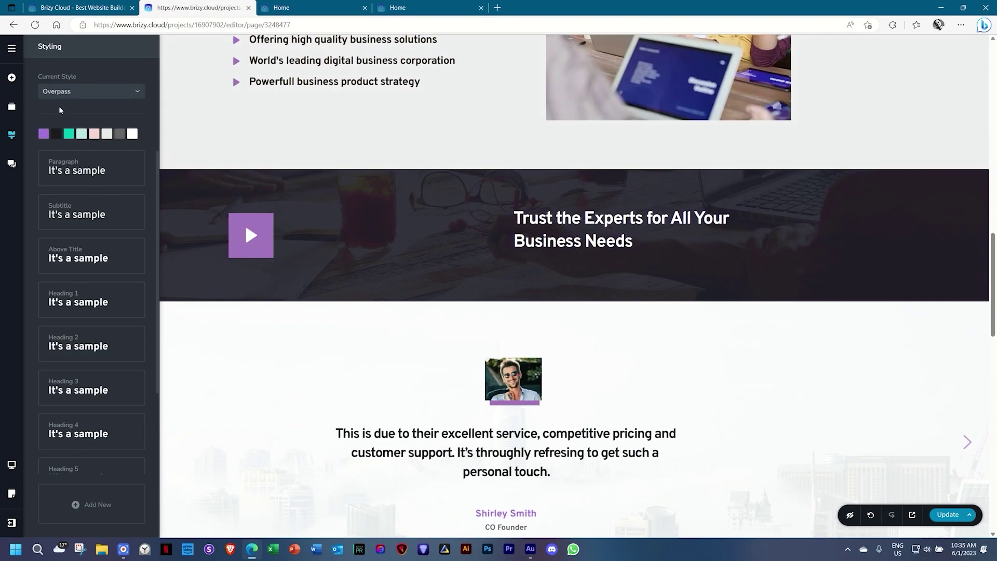
pyautogui.click(907, 369)
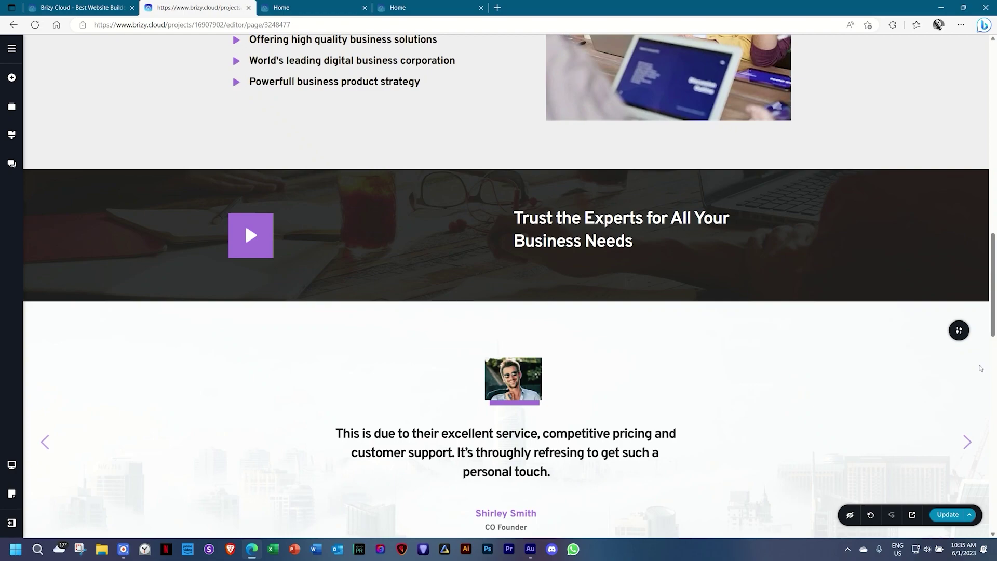
pyautogui.scroll(15, 981, 368)
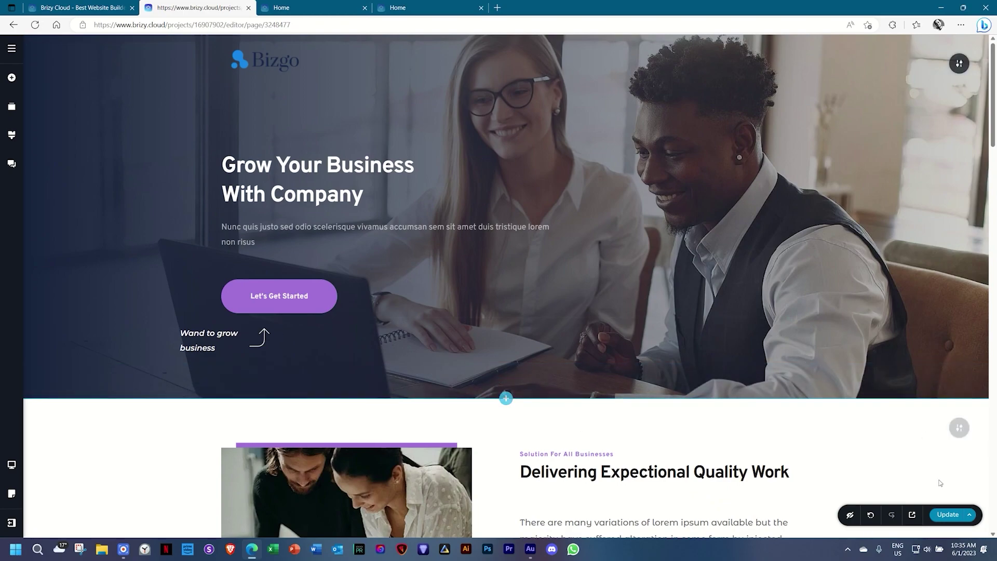
pyautogui.click(969, 515)
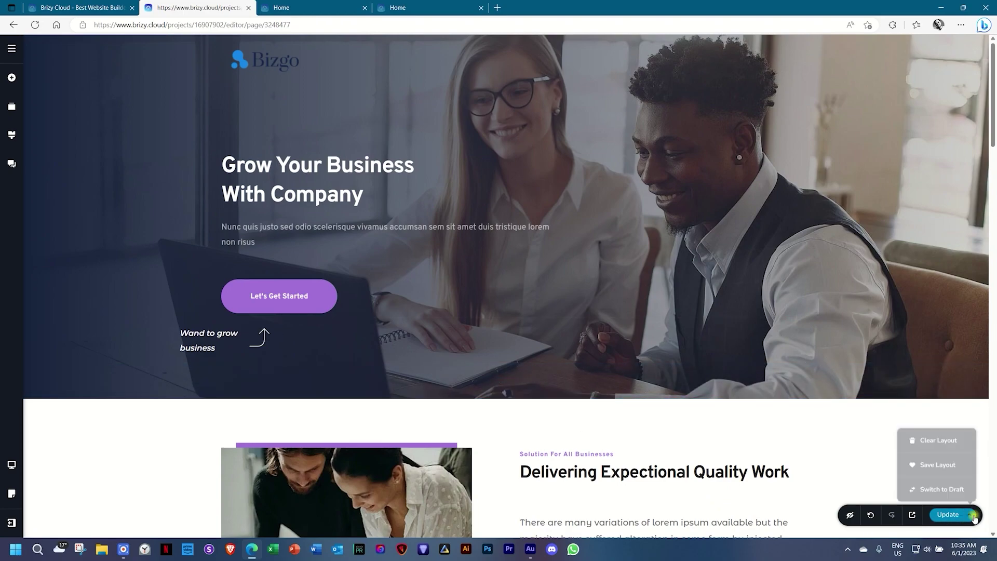
# Clear the page and import the free Bizgo layout with Replace global styling enabled.
pyautogui.click(951, 442)
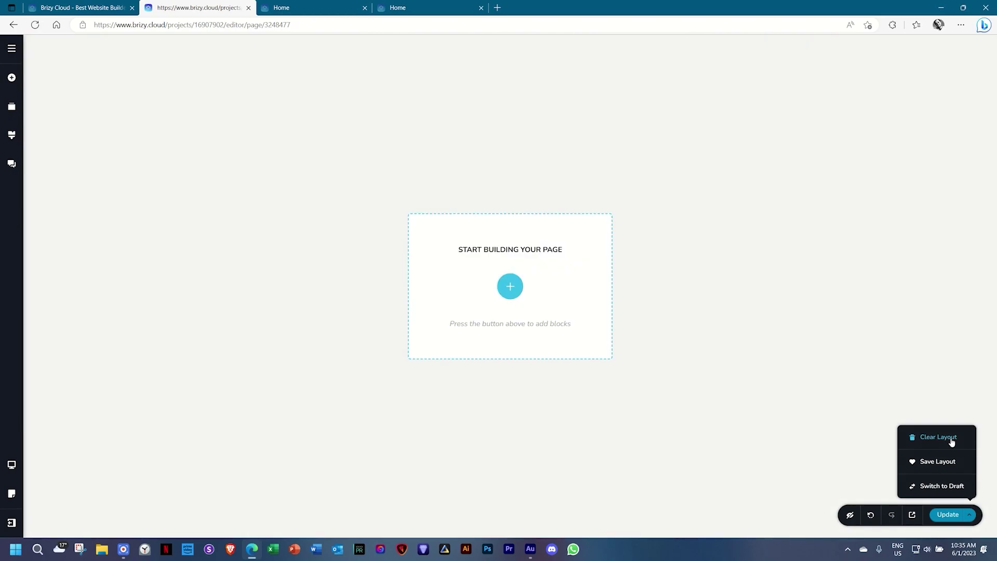
pyautogui.click(504, 288)
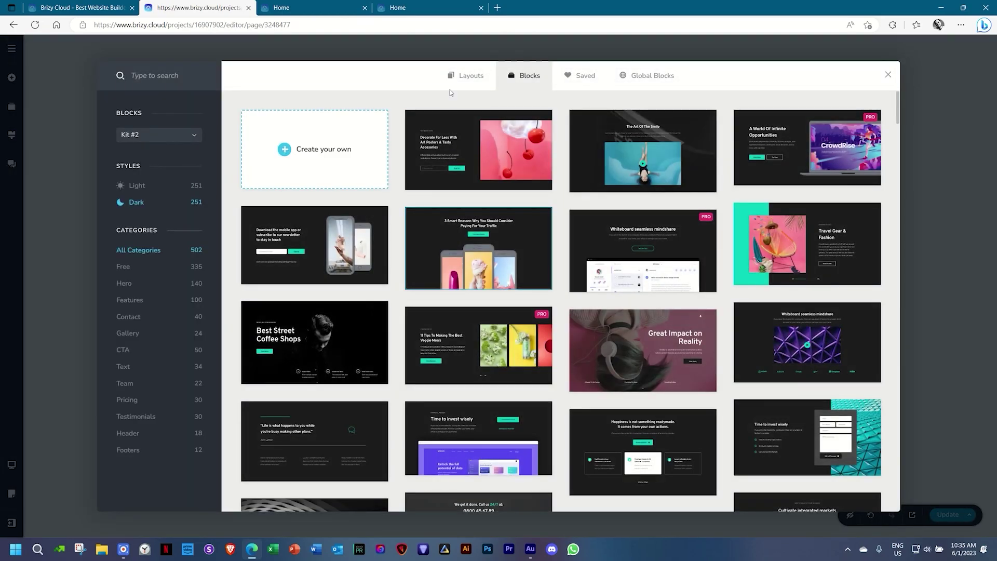
pyautogui.click(464, 76)
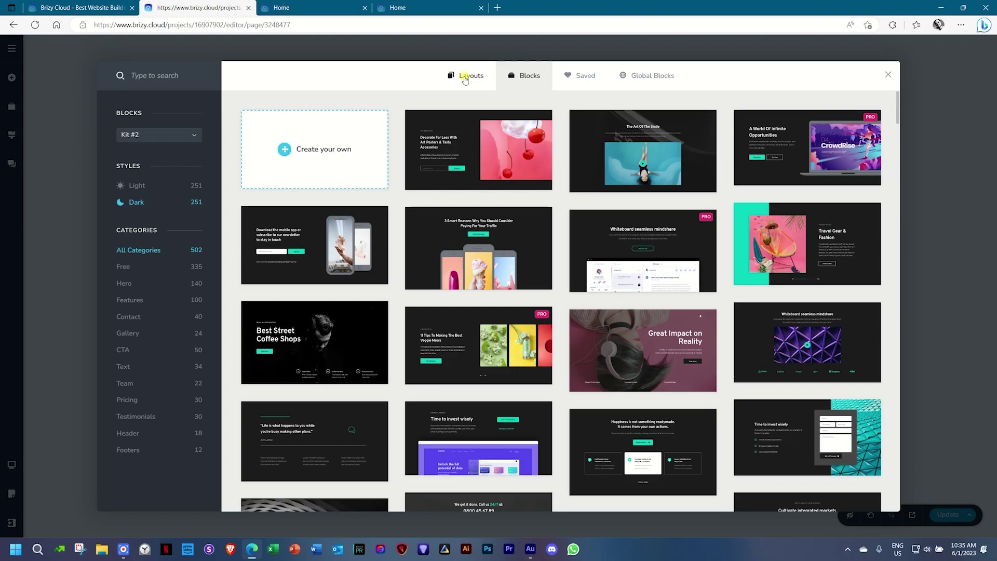
pyautogui.click(123, 149)
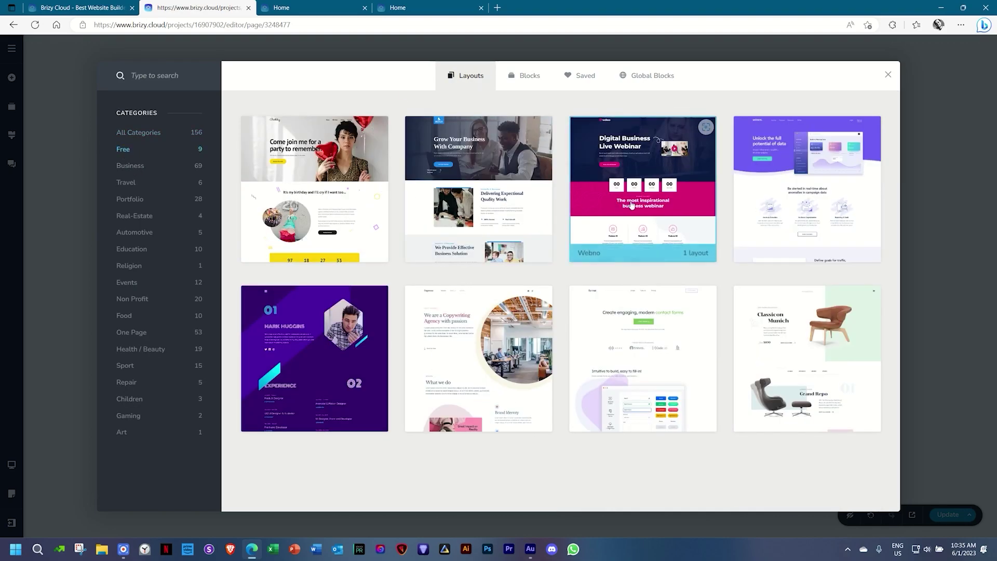
pyautogui.click(494, 199)
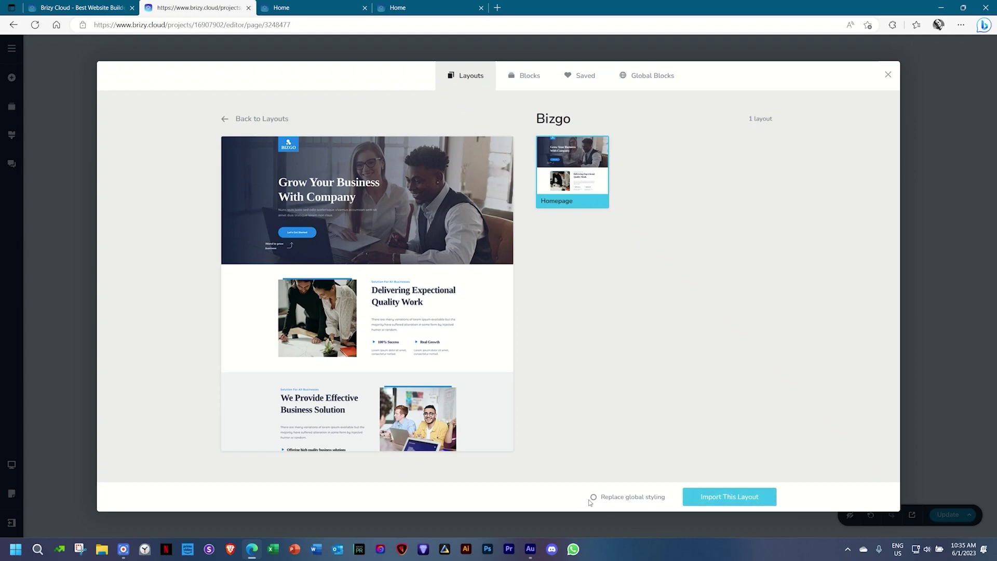
pyautogui.click(592, 498)
pyautogui.click(734, 503)
pyautogui.scroll(-5, 765, 435)
pyautogui.scroll(-3, 764, 435)
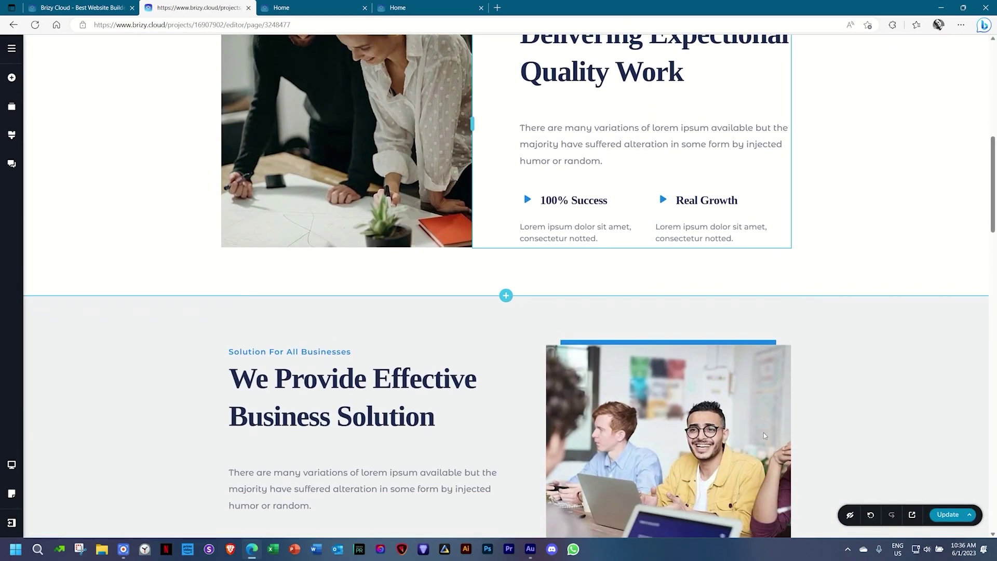
pyautogui.scroll(-3, 763, 433)
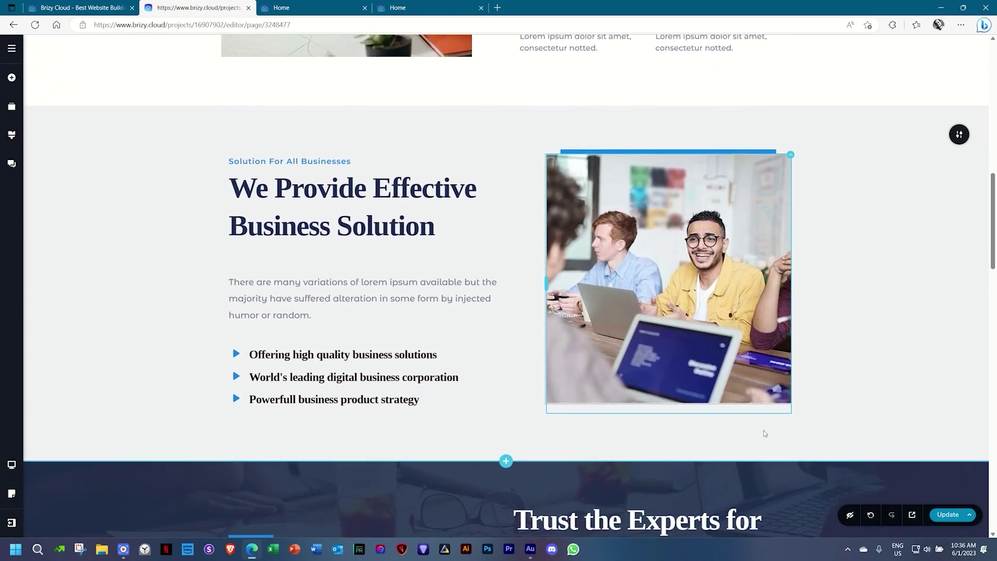
pyautogui.scroll(2, 763, 430)
pyautogui.scroll(10, 764, 430)
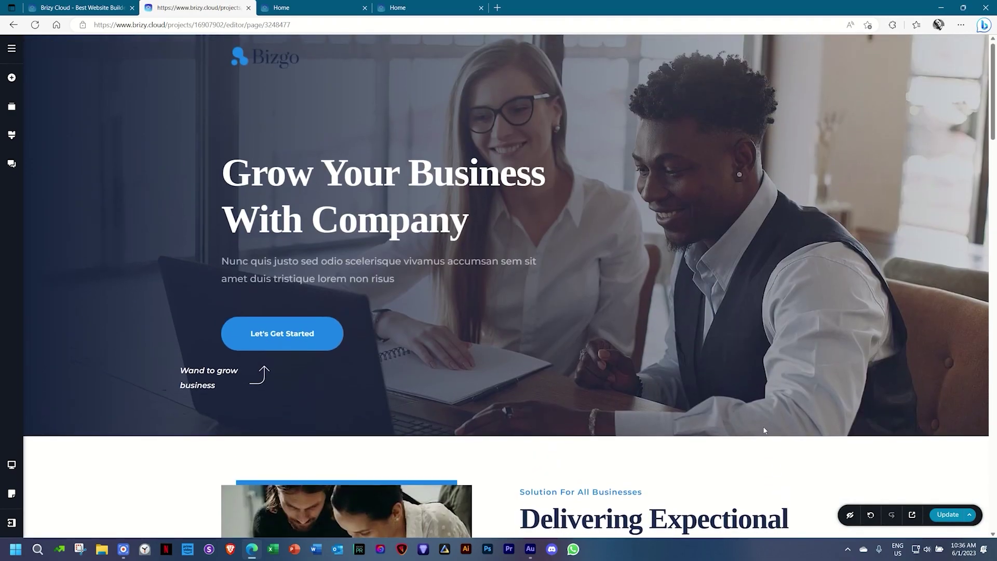
pyautogui.click(9, 135)
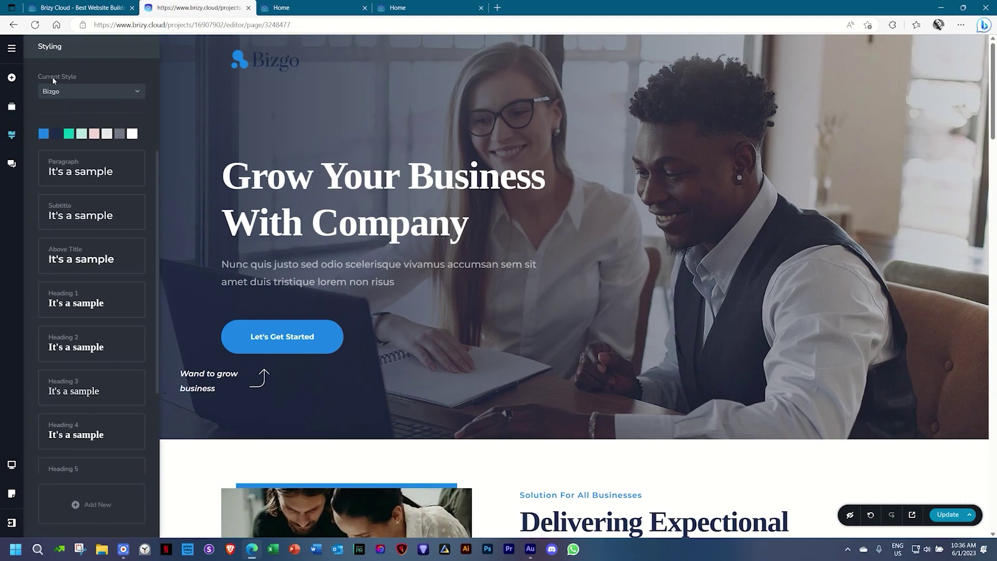
pyautogui.click(77, 92)
pyautogui.scroll(-2, 78, 109)
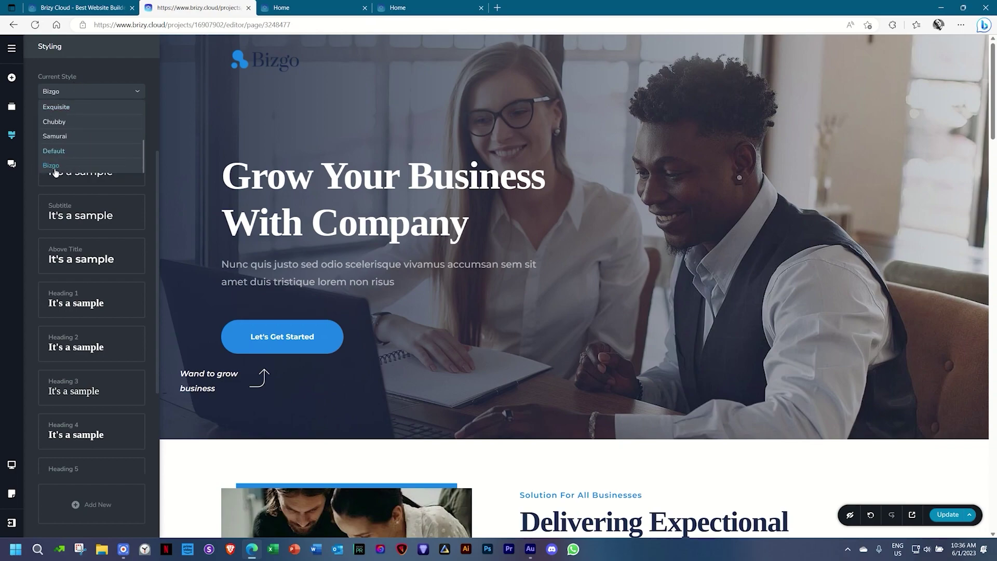
pyautogui.scroll(3, 67, 156)
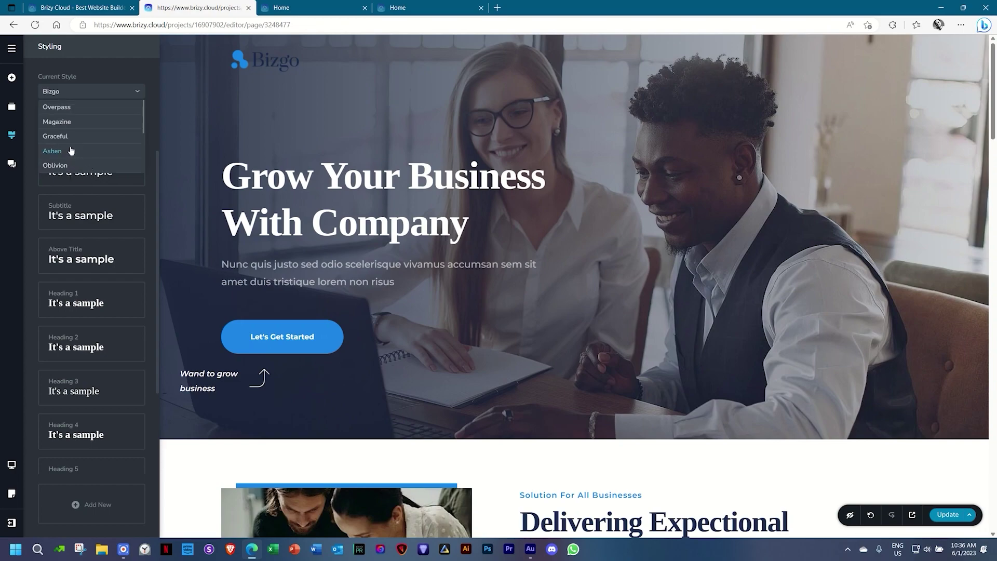
pyautogui.click(61, 107)
pyautogui.click(62, 99)
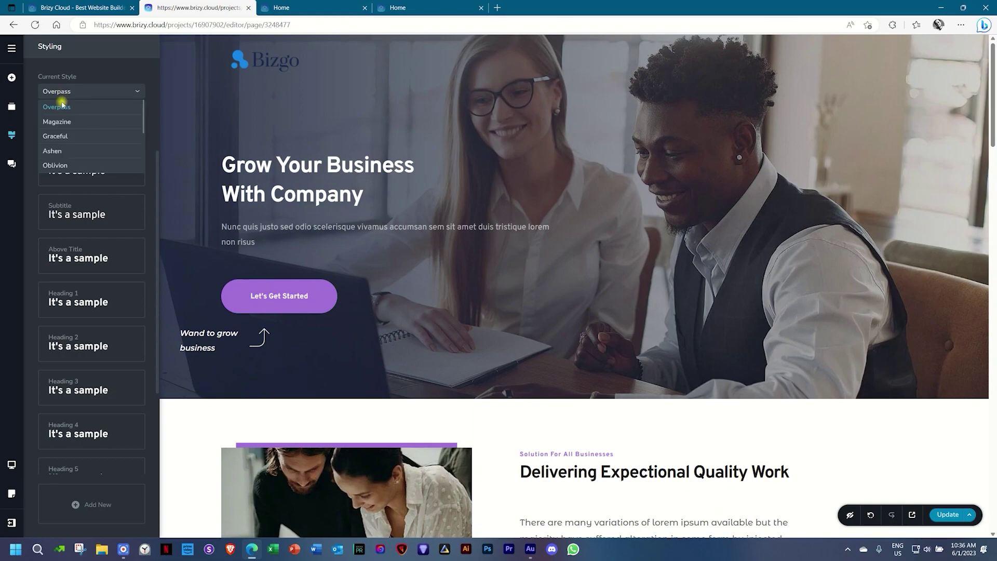
pyautogui.click(59, 121)
pyautogui.click(61, 92)
pyautogui.scroll(-1, 61, 109)
pyautogui.scroll(-1, 61, 112)
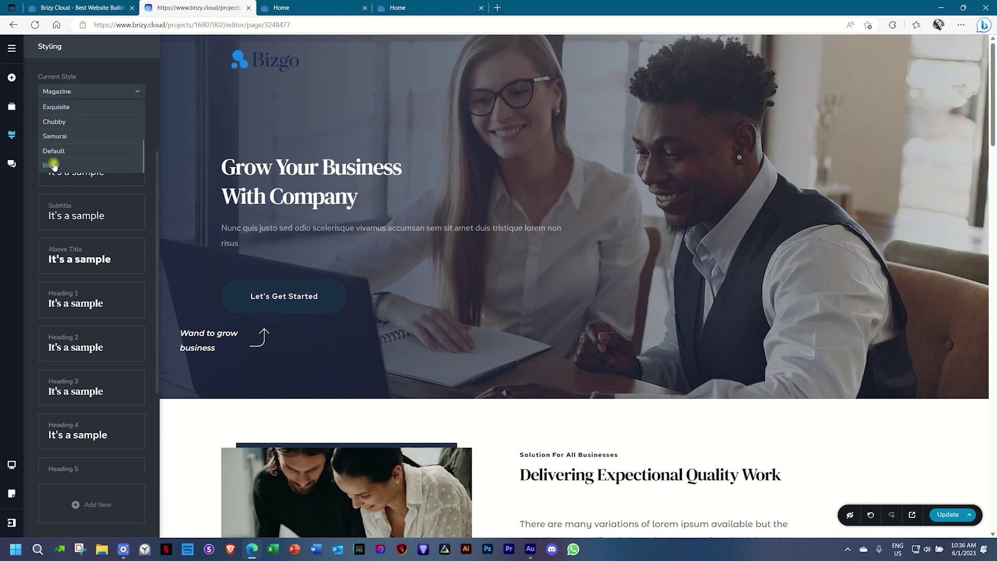
pyautogui.click(53, 167)
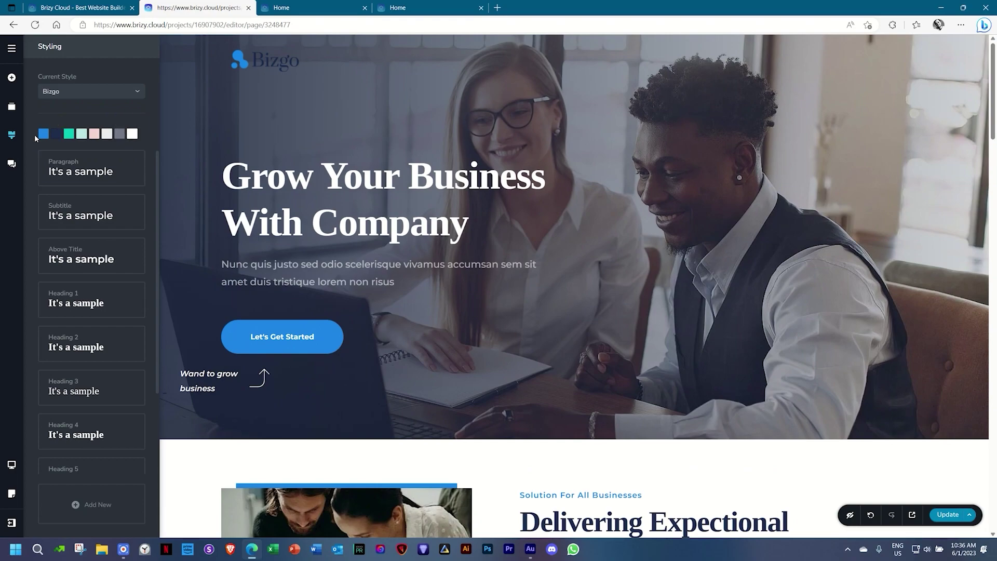
pyautogui.click(106, 169)
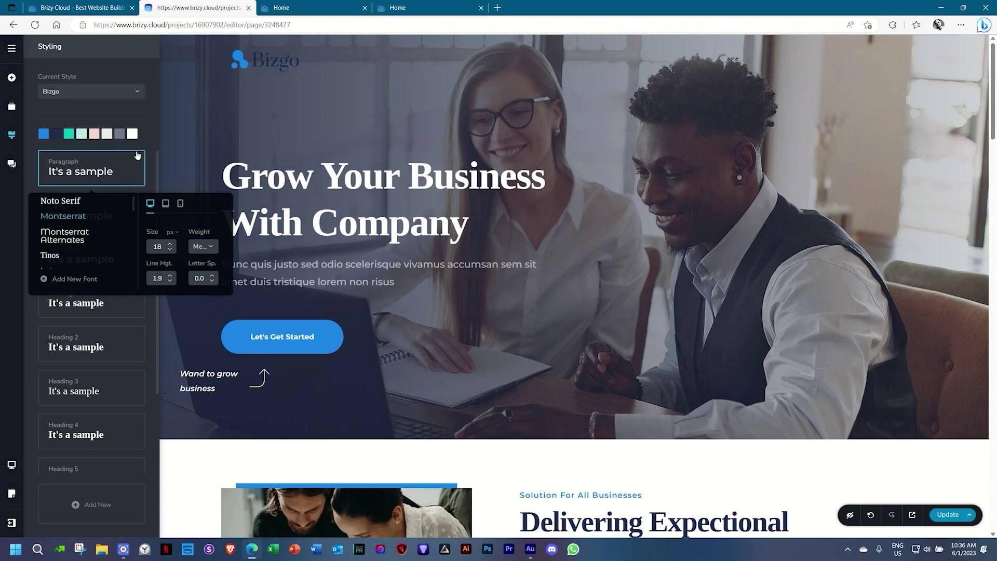
pyautogui.click(151, 142)
pyautogui.click(76, 310)
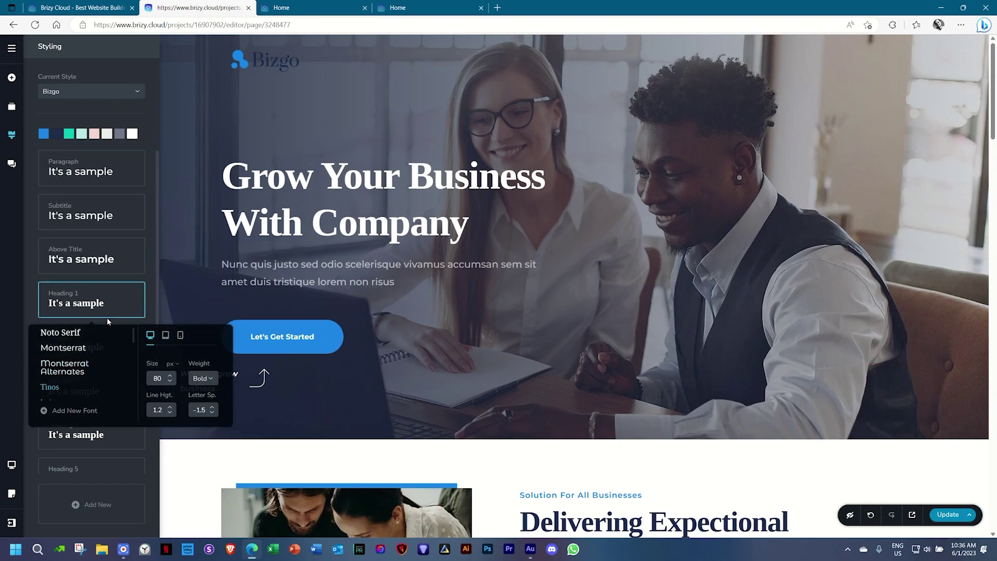
pyautogui.click(154, 265)
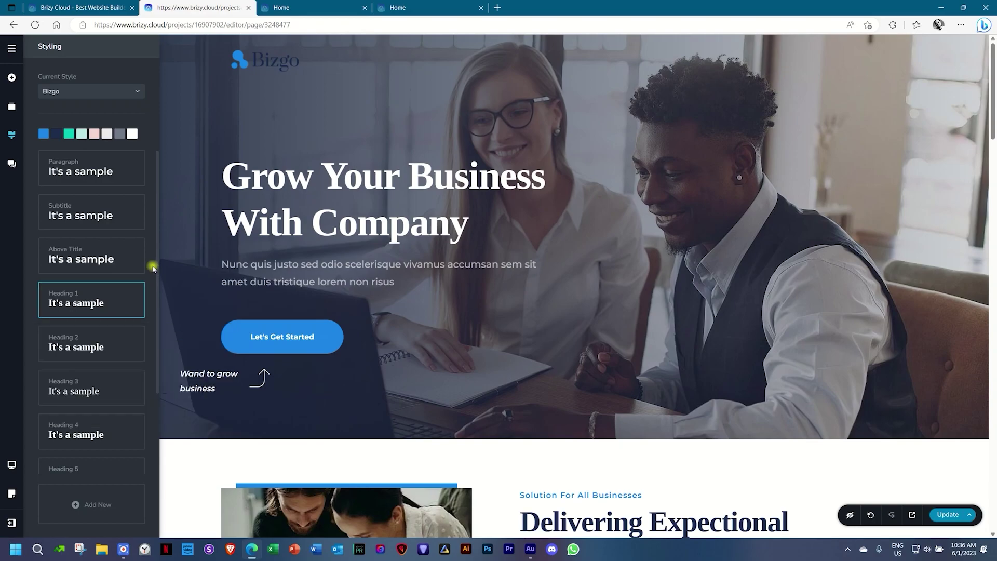
# Close the Styling panel and scroll down to the 'Delivering Expectional Quality Work' section.
pyautogui.click(343, 236)
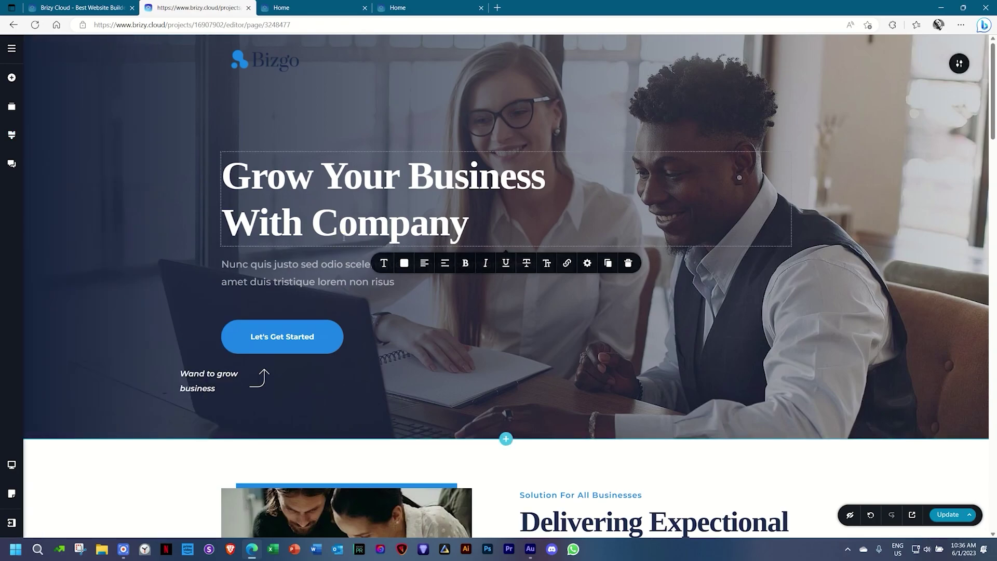
pyautogui.scroll(-2, 344, 238)
pyautogui.scroll(-3, 344, 238)
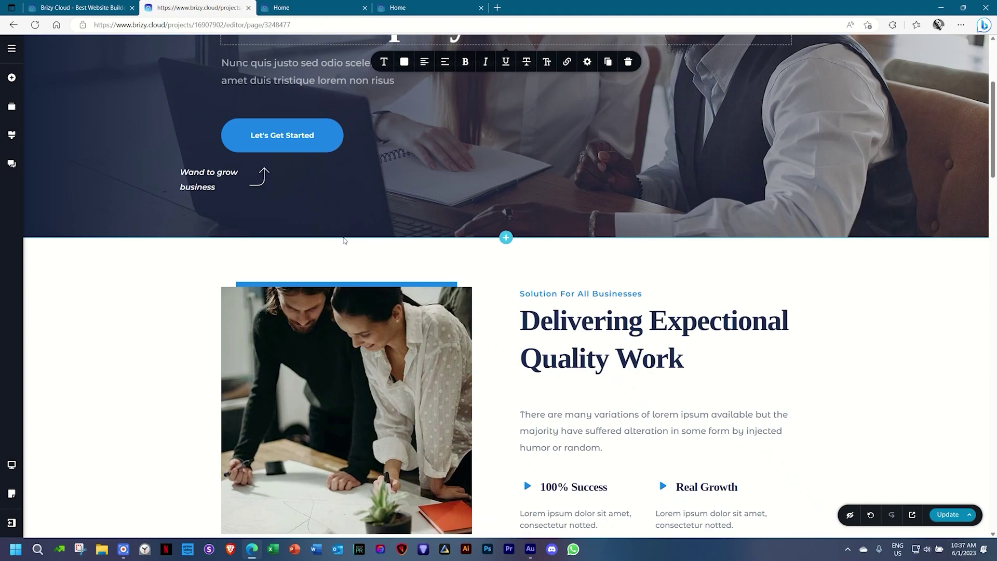
pyautogui.scroll(4, 433, 312)
pyautogui.scroll(-5, 433, 312)
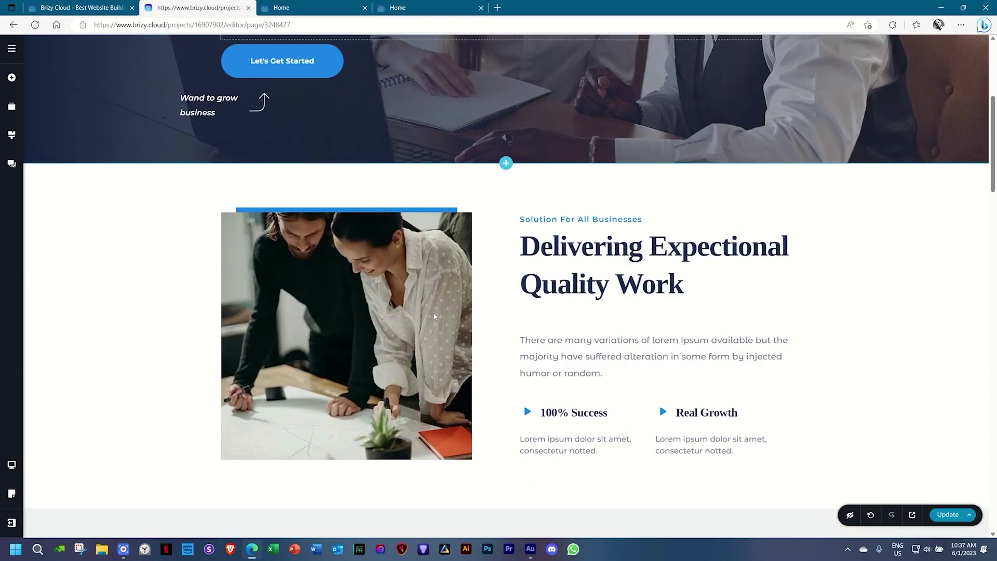
pyautogui.scroll(-8, 434, 316)
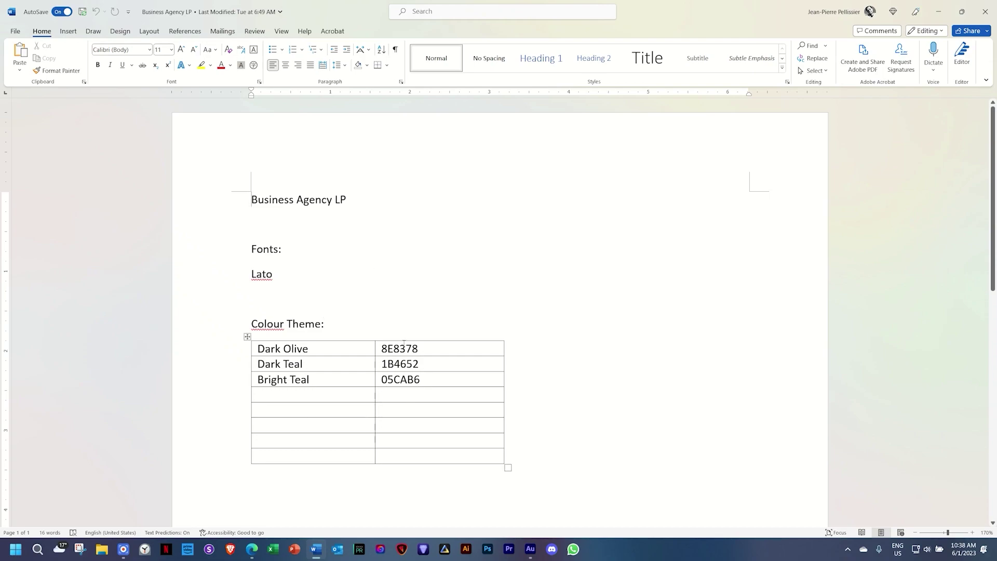
# Leave the Word colour table for the Brizy editor and open its global Styling panel.
pyautogui.click(400, 348)
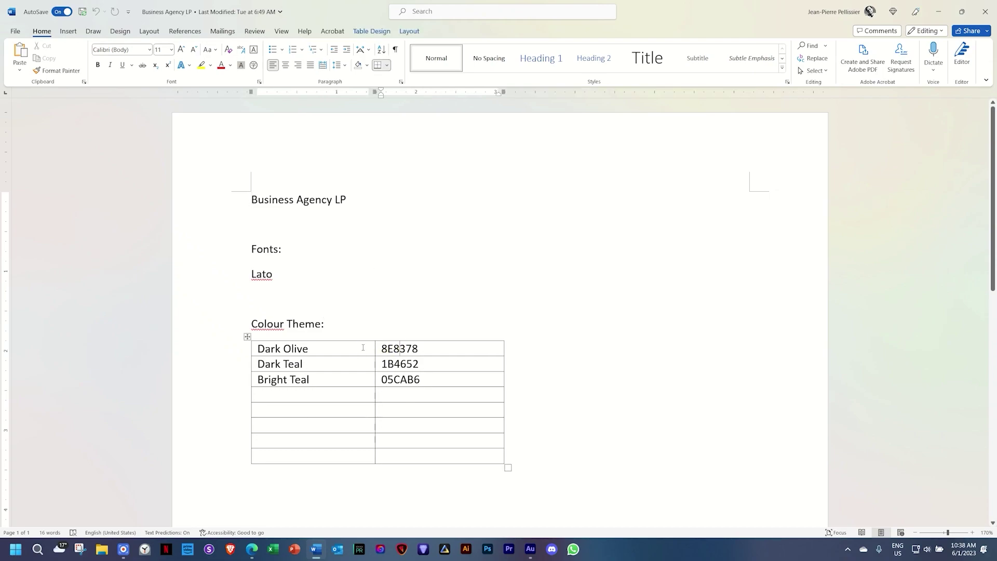
pyautogui.click(252, 548)
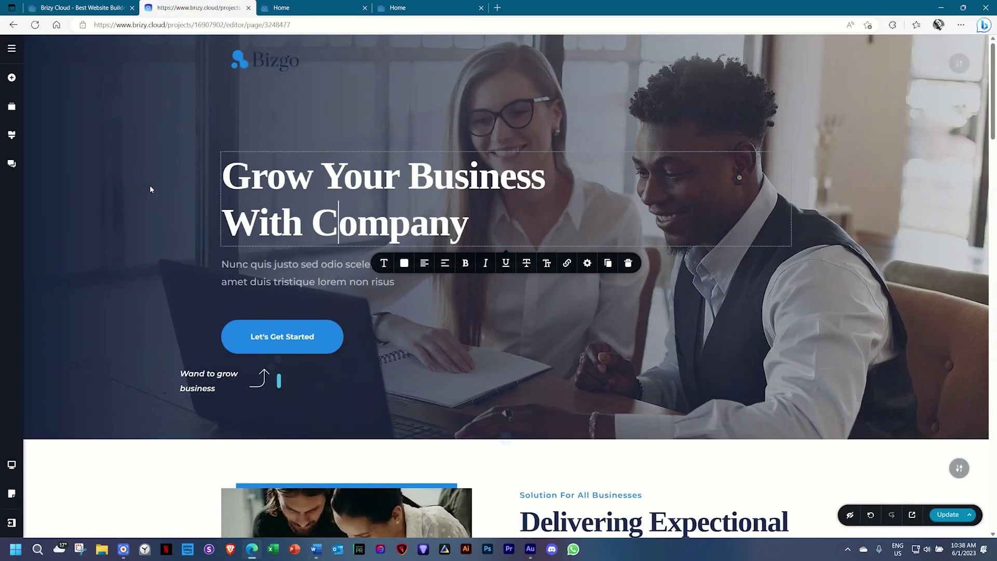
pyautogui.click(11, 134)
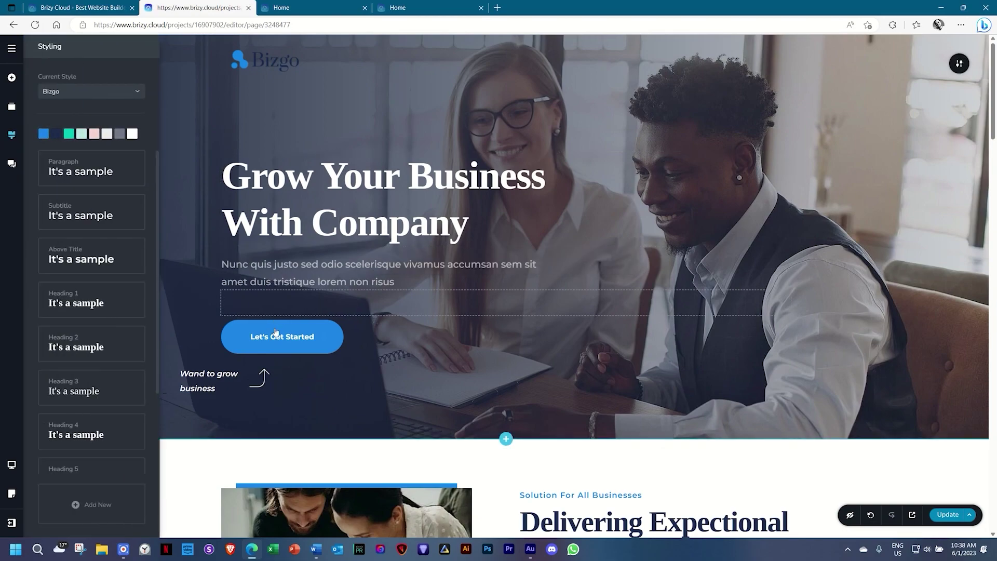
pyautogui.scroll(-4, 281, 333)
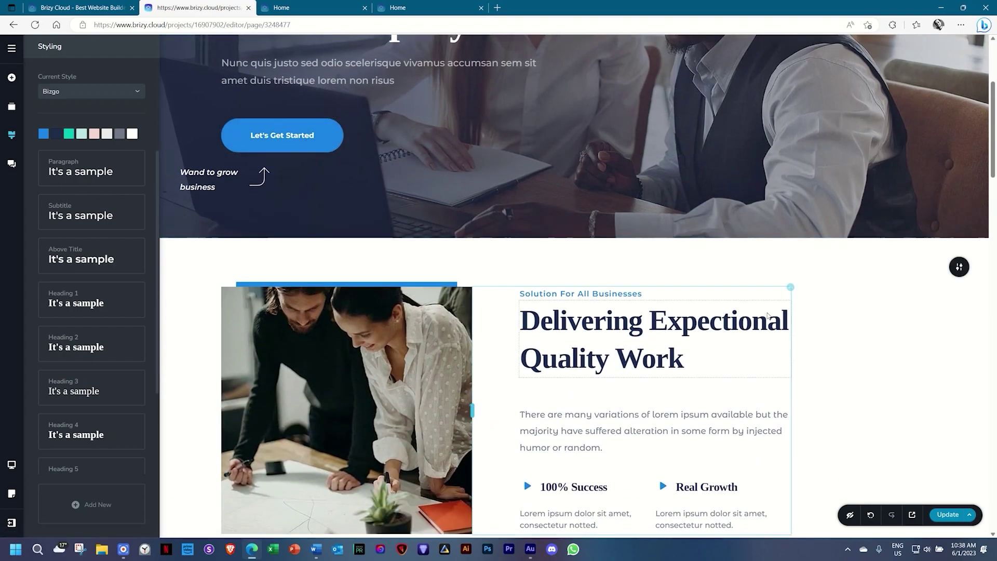
# Change the first palette colour to orange #D96534 sampled from the page's notebook image.
pyautogui.click(44, 135)
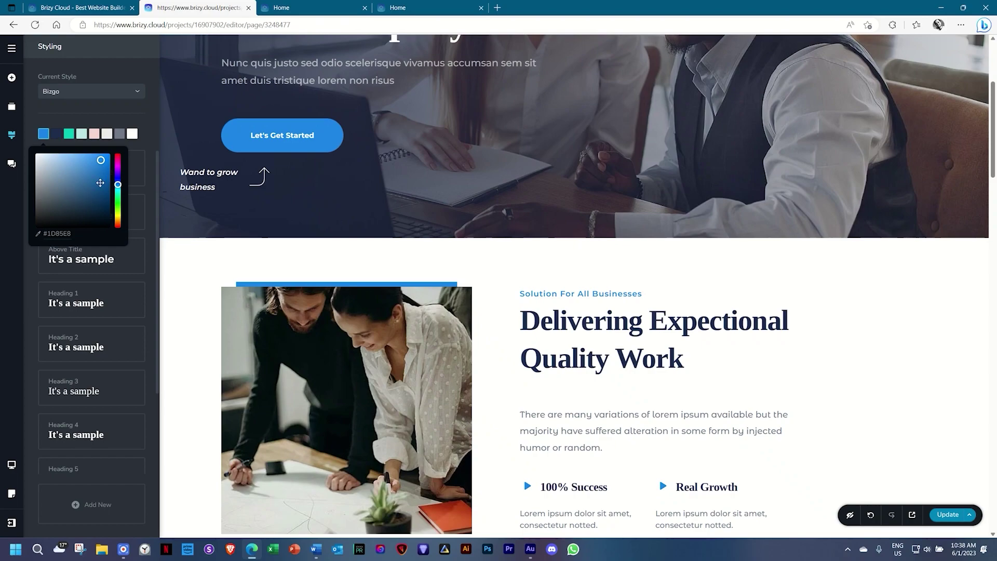
pyautogui.moveTo(101, 161)
pyautogui.mouseDown()
pyautogui.moveTo(35, 200)
pyautogui.moveTo(85, 173)
pyautogui.moveTo(95, 192)
pyautogui.moveTo(96, 160)
pyautogui.moveTo(109, 154)
pyautogui.mouseUp()
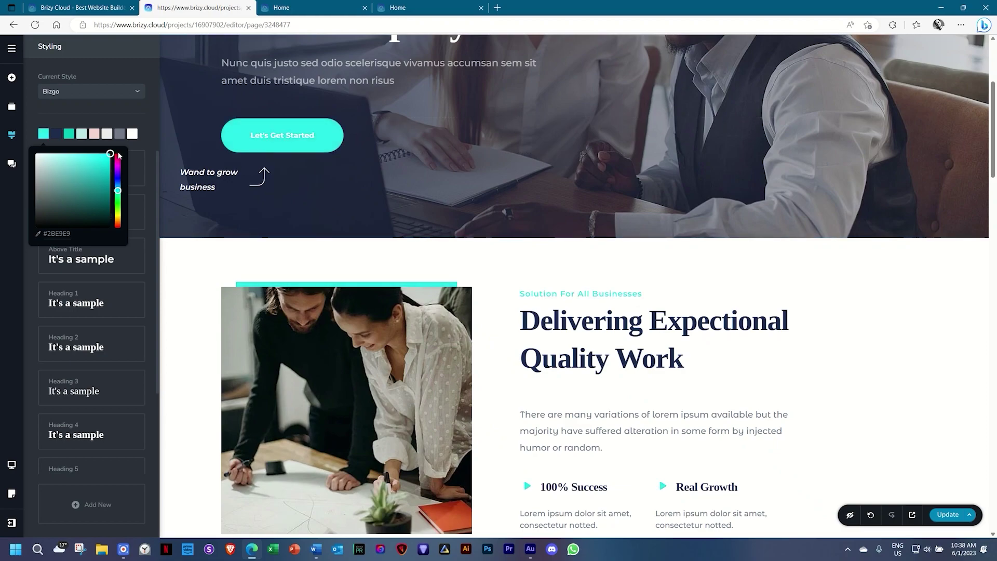
pyautogui.moveTo(118, 191); pyautogui.dragTo(118, 156)
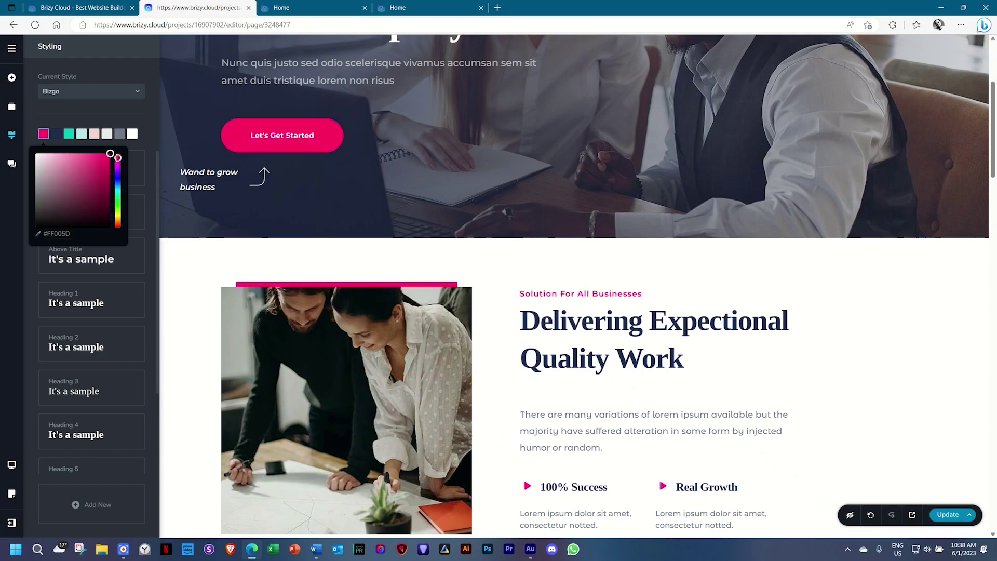
pyautogui.click(38, 235)
pyautogui.click(449, 520)
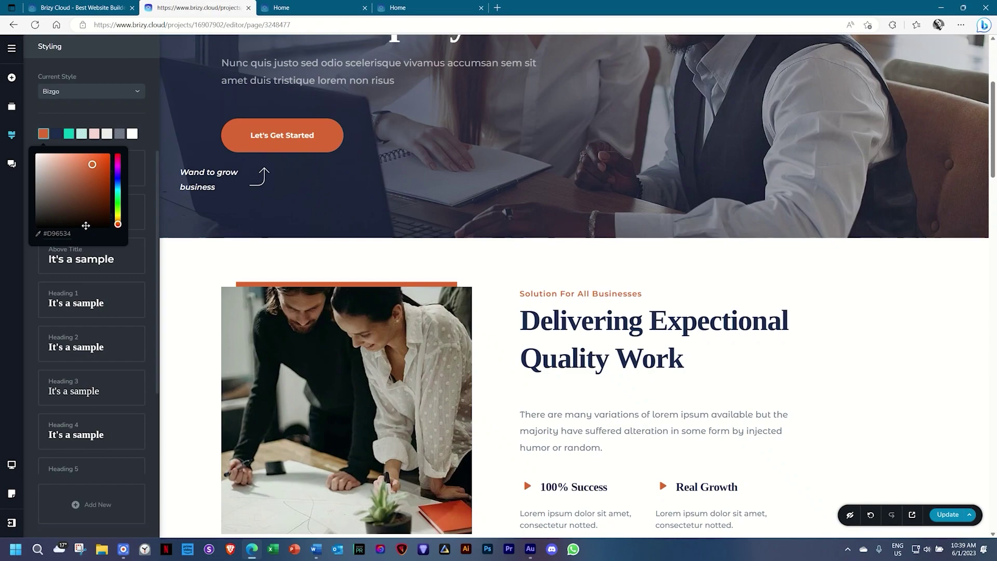
# Set the first palette colour to Dark Olive 8E8378 from the Word colour table.
pyautogui.click(316, 549)
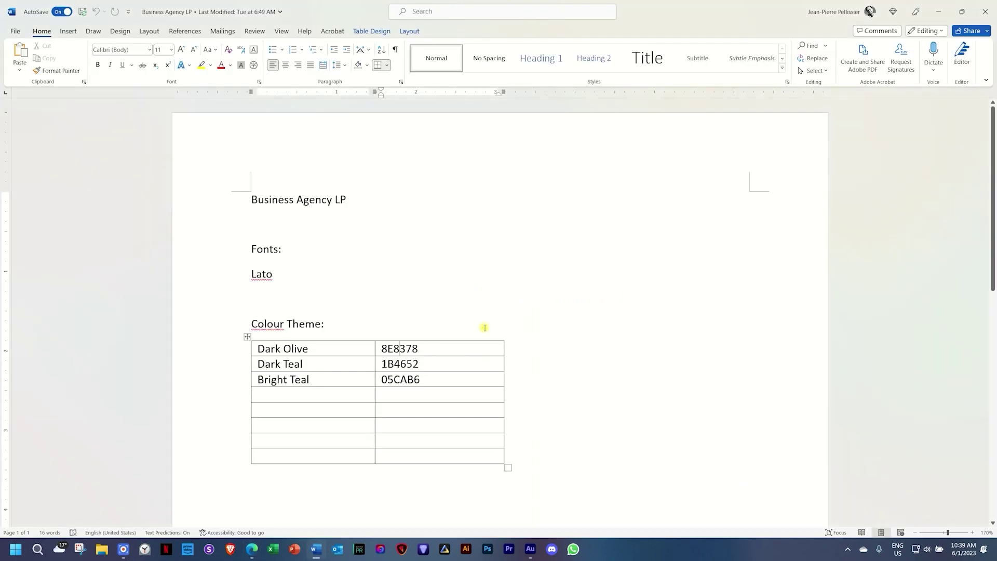
pyautogui.click(339, 351)
pyautogui.press('Tab')
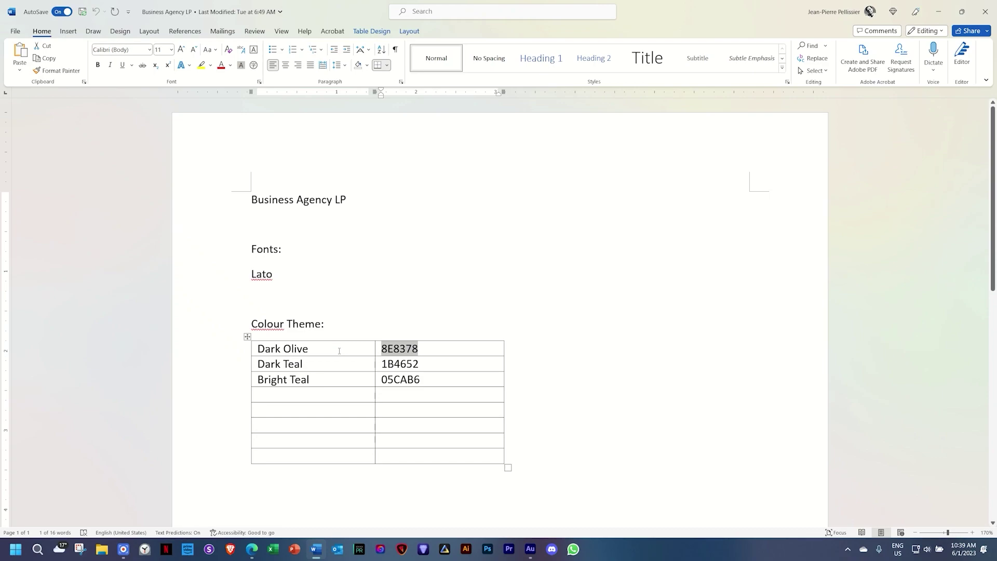
pyautogui.hotkey('alt', 'Tab')
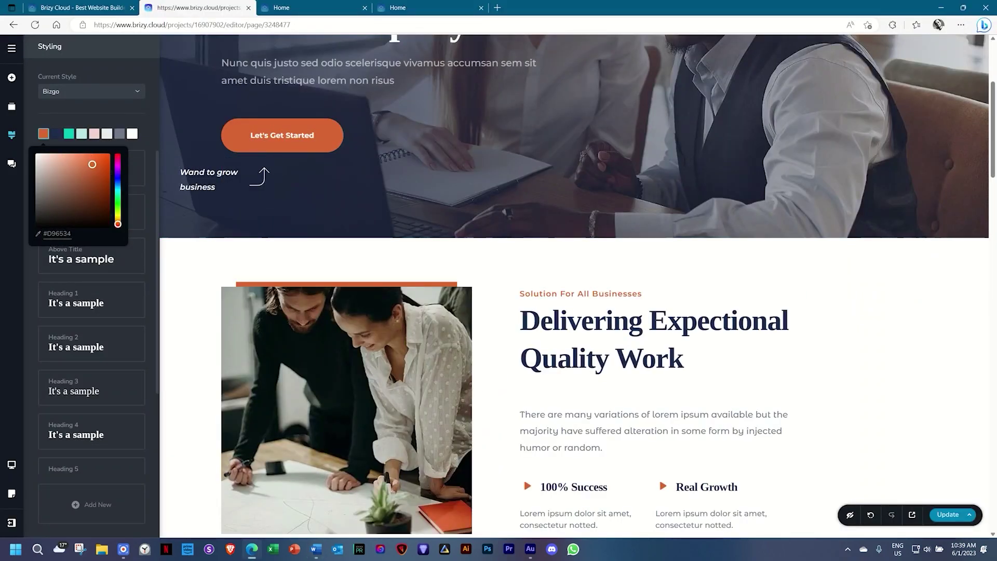
pyautogui.tripleClick(63, 234)
pyautogui.write('#8E8378')
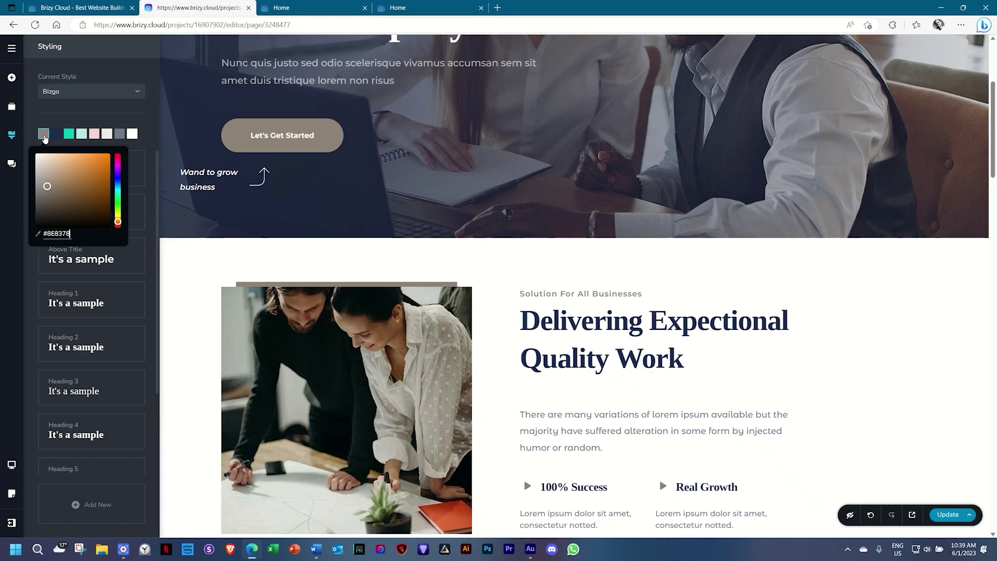
# Set the second palette colour to Dark Teal 1B4652 from the Word table.
pyautogui.hotkey('alt', 'Tab')
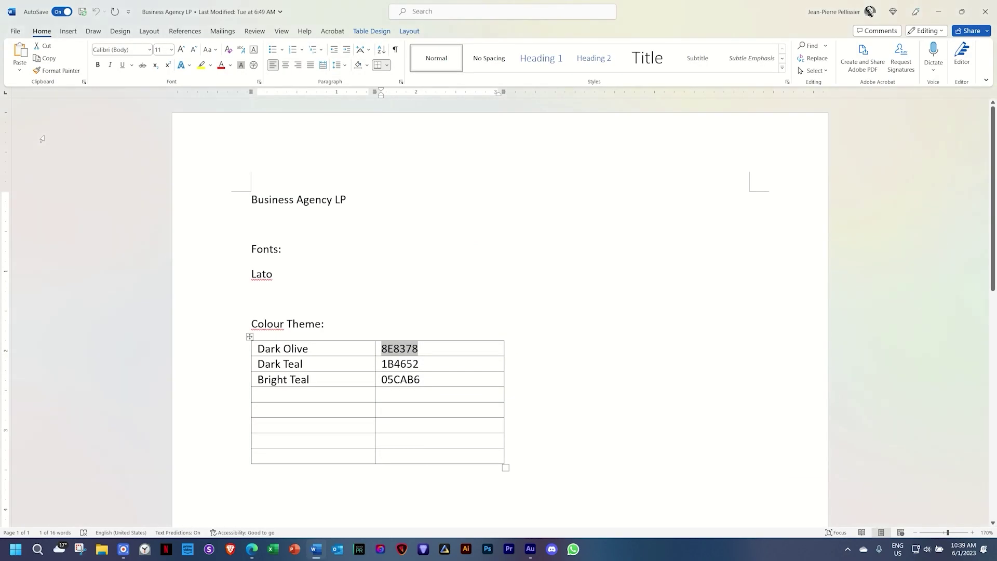
pyautogui.click(329, 364)
pyautogui.press('Tab')
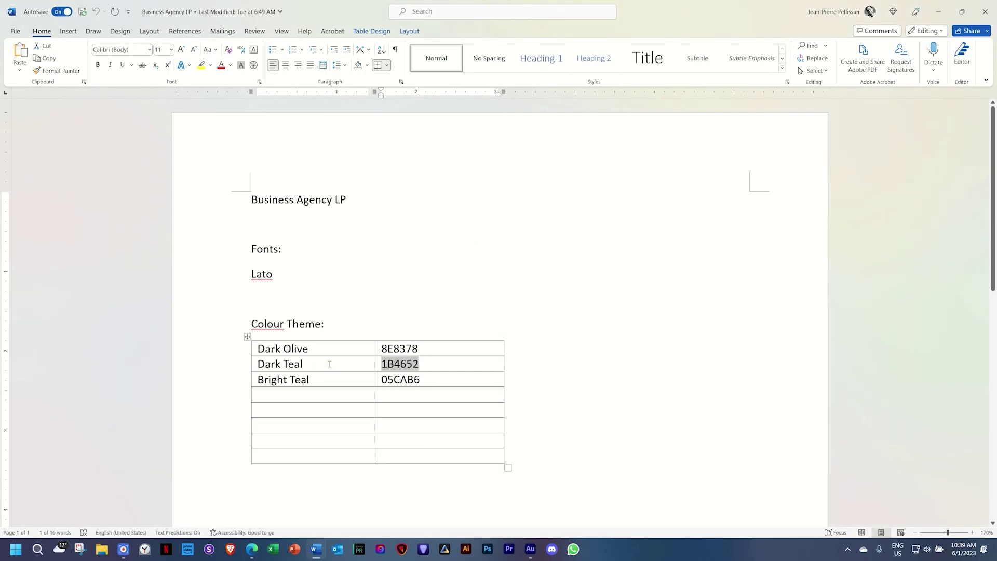
pyautogui.hotkey('alt', 'Tab')
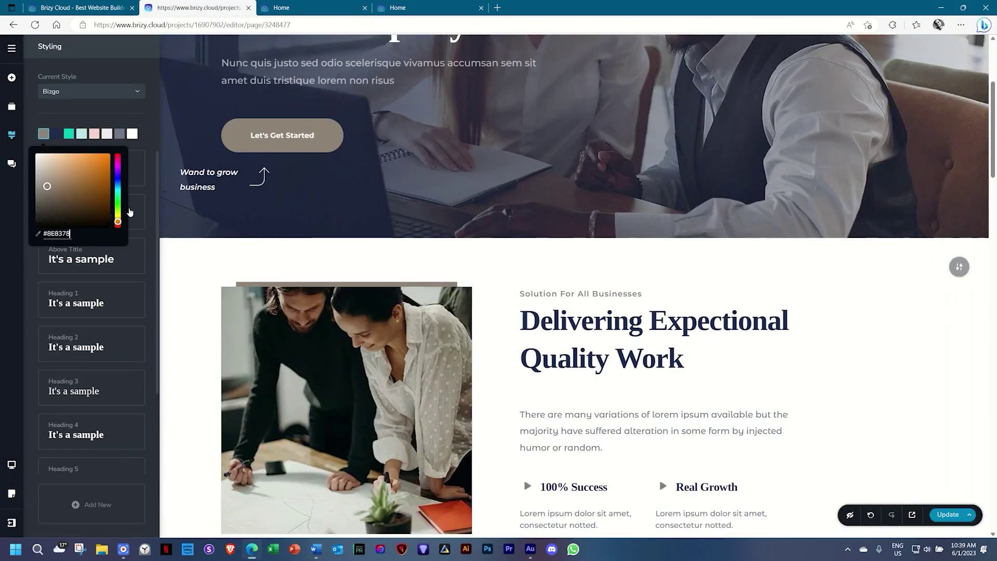
pyautogui.click(57, 135)
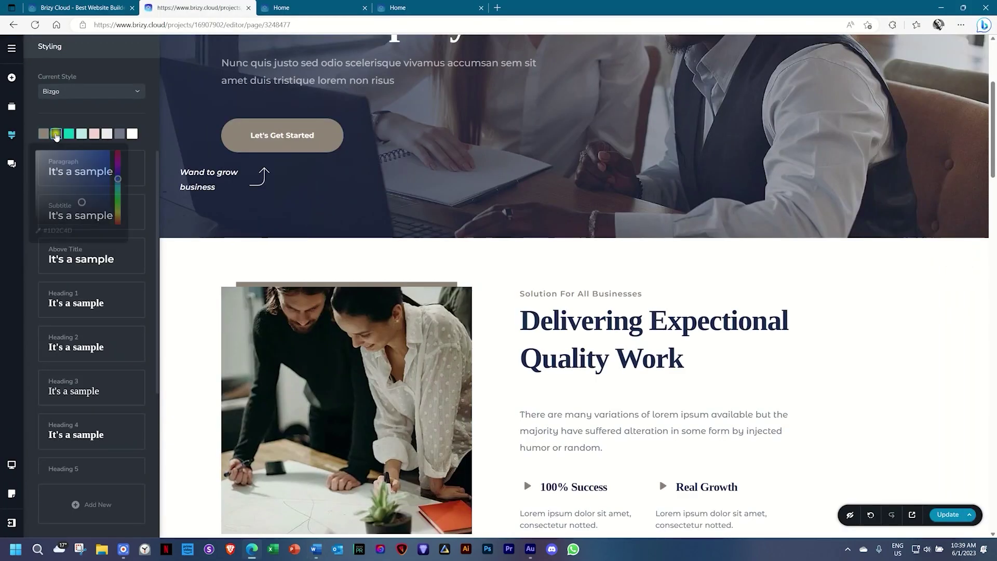
pyautogui.doubleClick(61, 234)
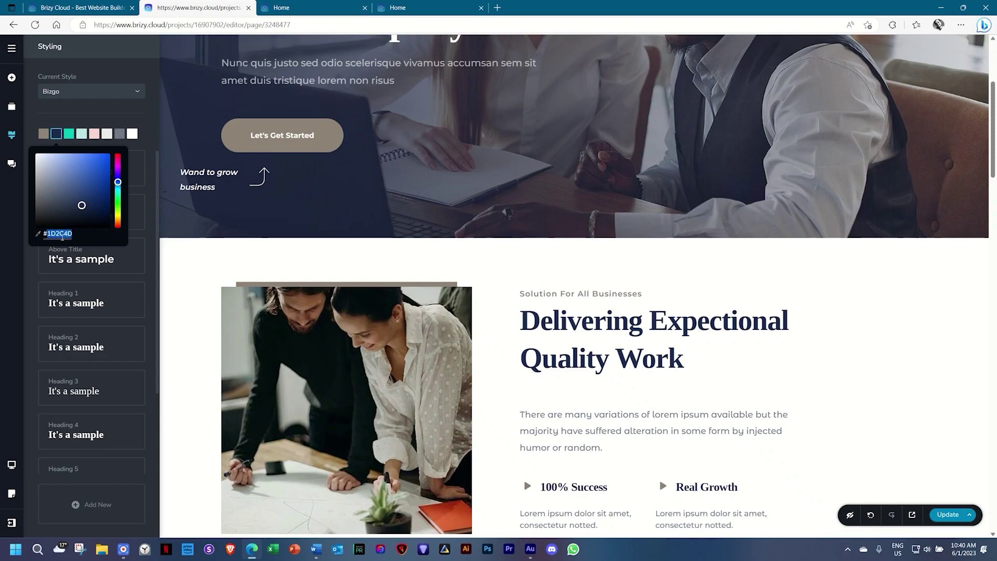
pyautogui.write('#1B4652')
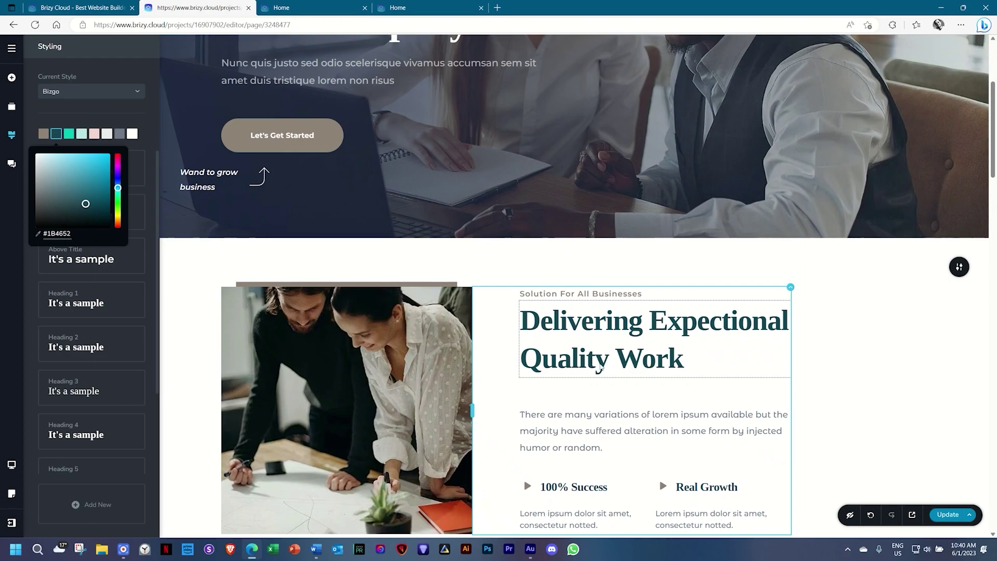
# Take the Bright Teal code 05CAB6 from Word for the third palette colour.
pyautogui.hotkey('alt', 'Tab')
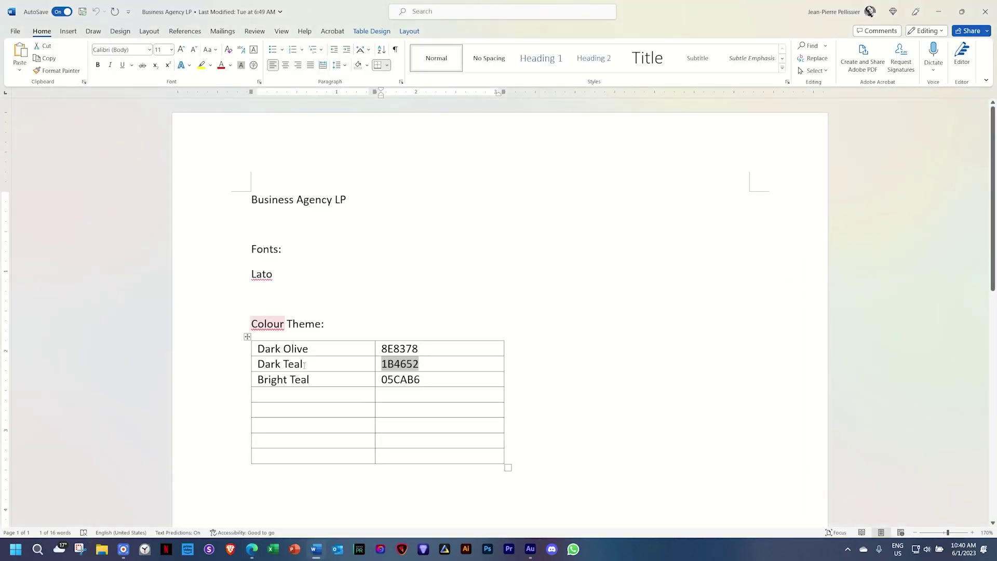
pyautogui.click(338, 381)
pyautogui.press('Tab')
pyautogui.hotkey('alt', 'Tab')
pyautogui.click(70, 135)
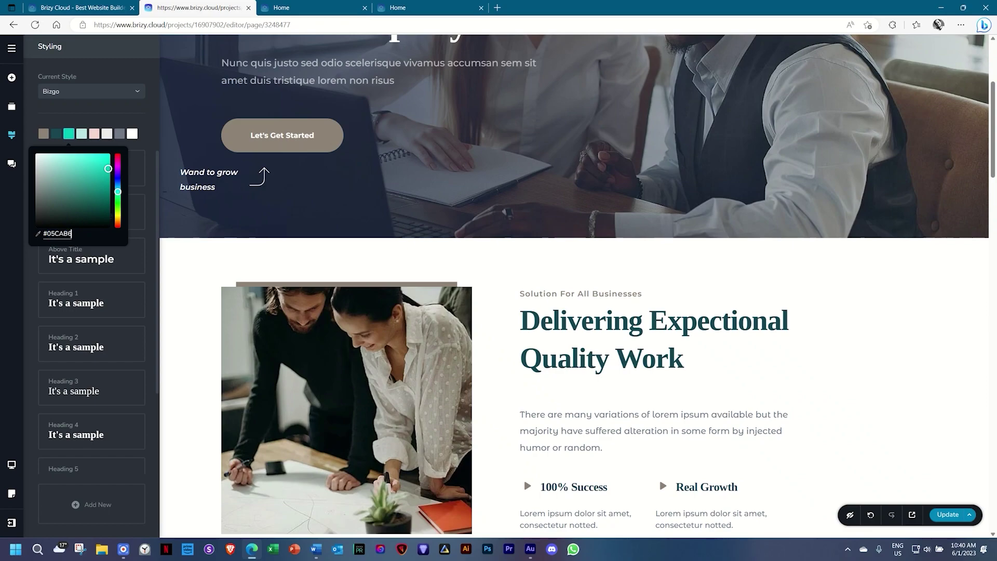
pyautogui.hotkey('alt', 'Tab')
pyautogui.hotkey('alt', 'Tab')
pyautogui.hotkey('alt', 'Tab')
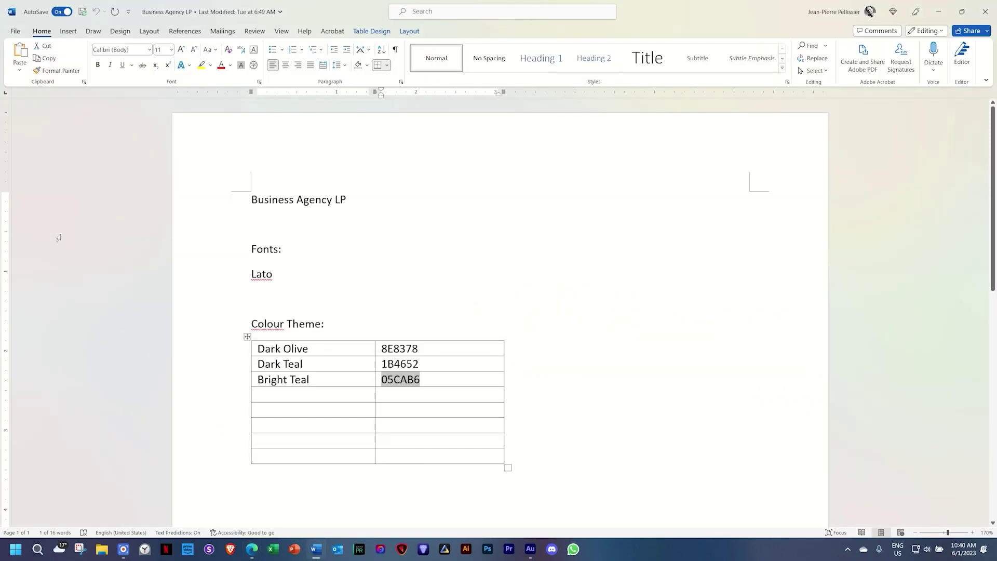
pyautogui.hotkey('alt', 'Tab')
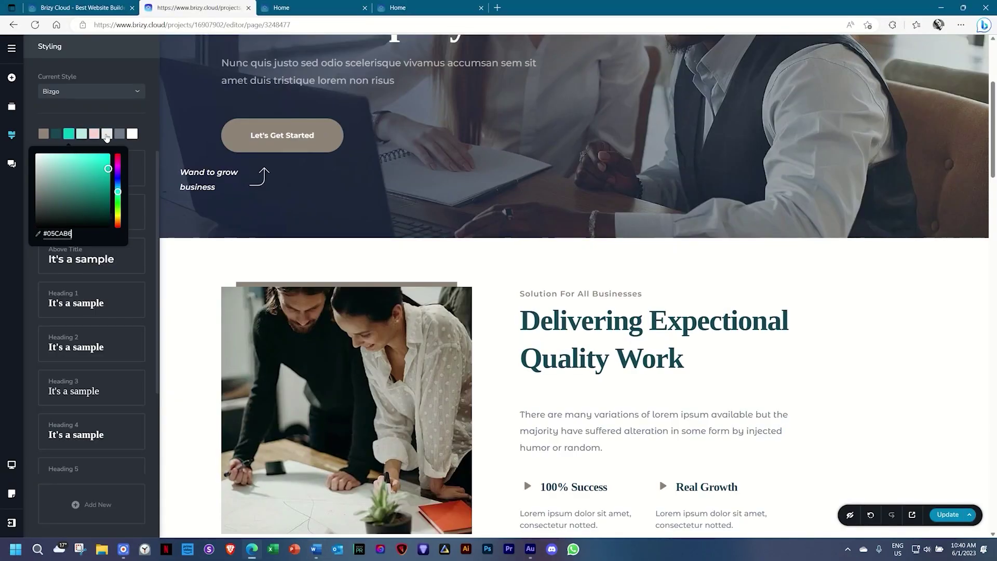
# Review the white, grey and light-grey palette colours, leave them unchanged, and close the Styling panel.
pyautogui.scroll(-9, 318, 252)
pyautogui.scroll(-8, 319, 253)
pyautogui.scroll(-6, 315, 249)
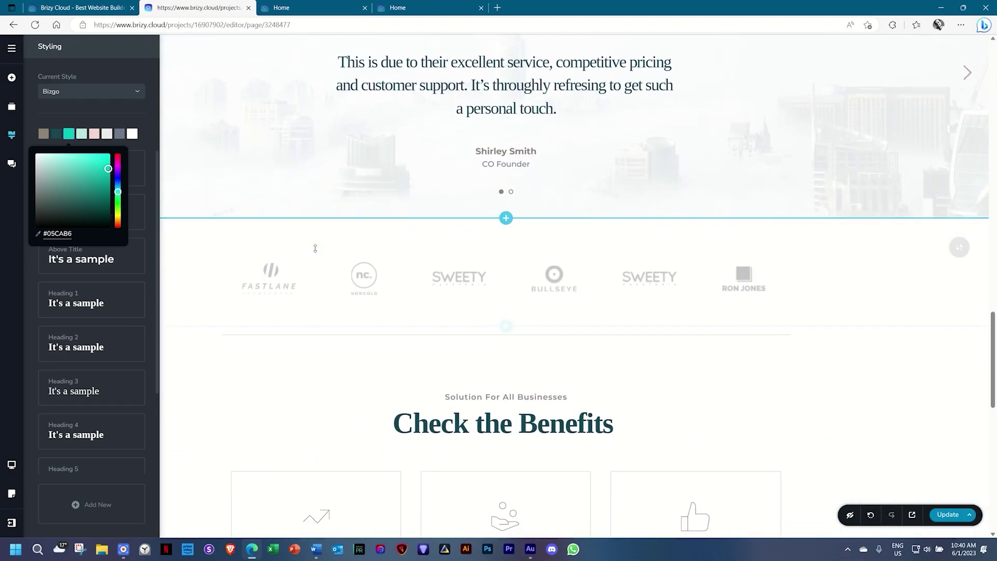
pyautogui.scroll(-6, 315, 248)
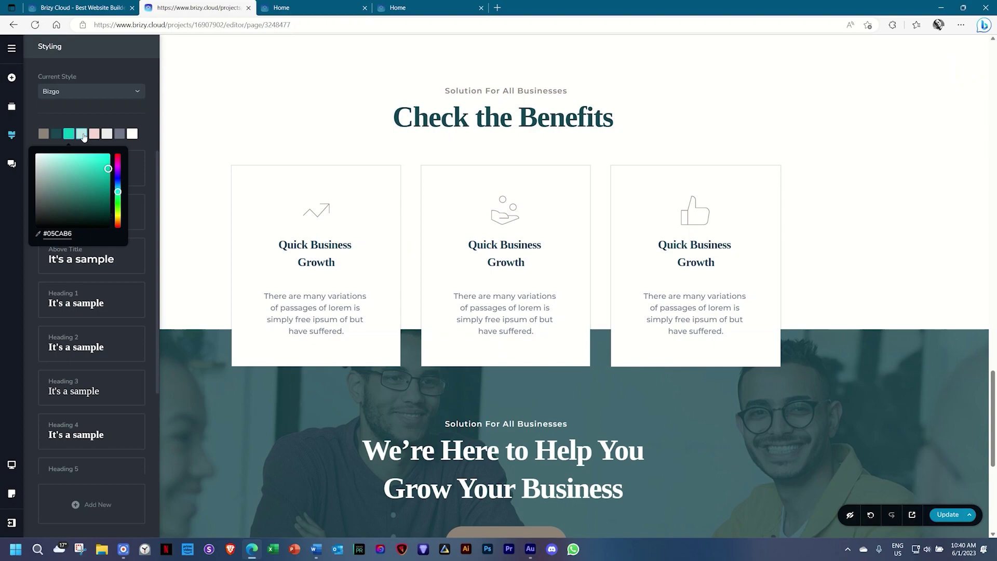
pyautogui.scroll(-3, 204, 190)
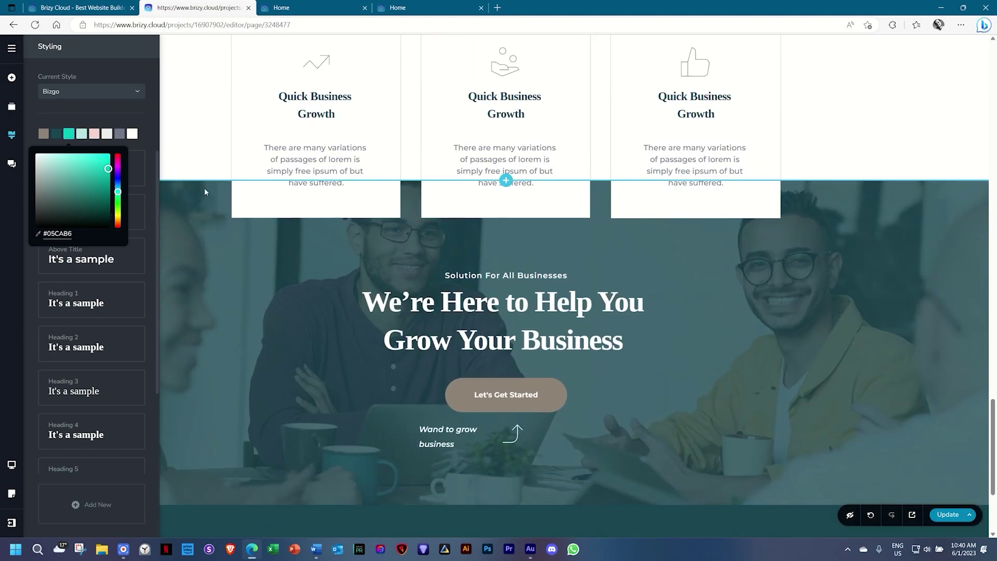
pyautogui.scroll(-3, 204, 188)
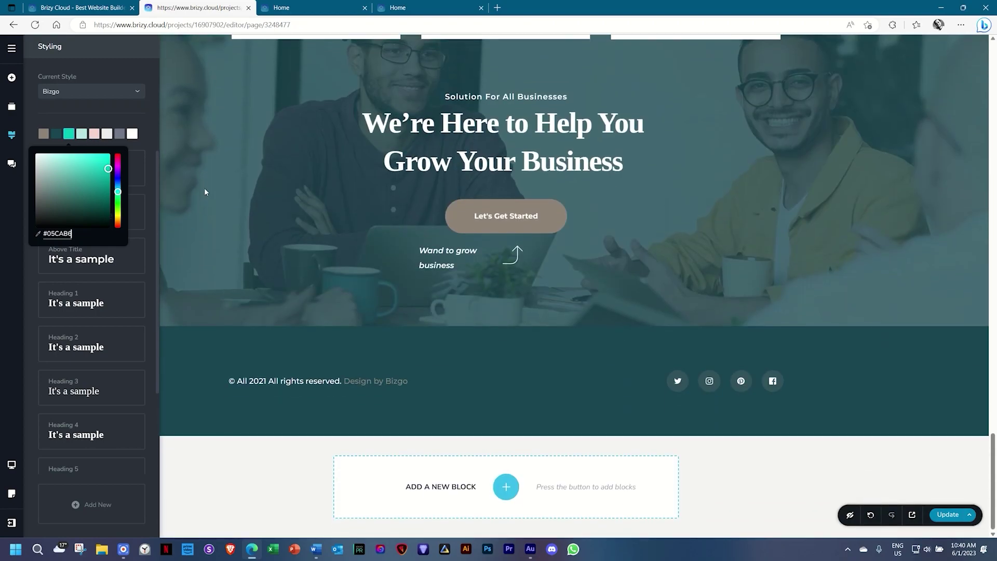
pyautogui.click(132, 137)
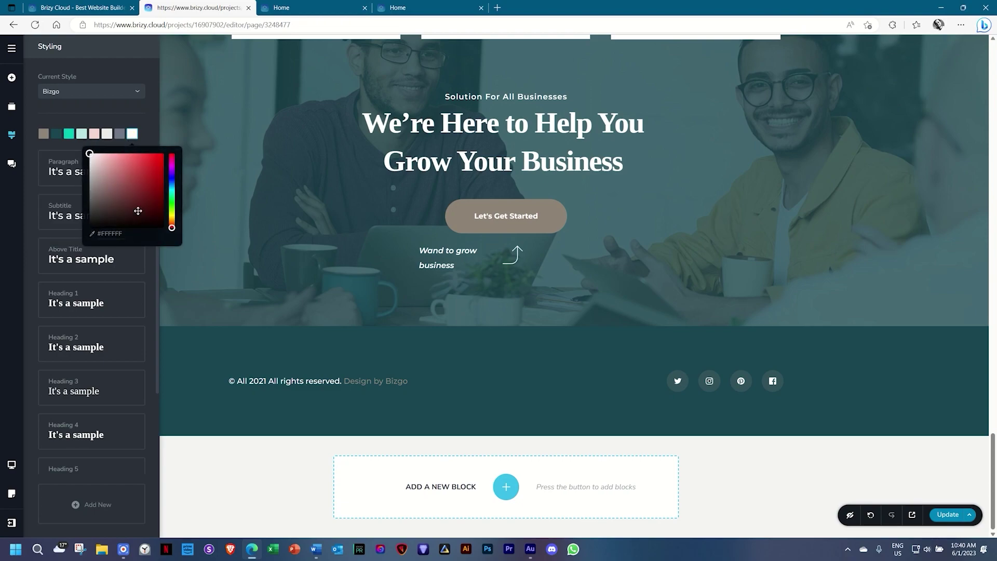
pyautogui.click(119, 136)
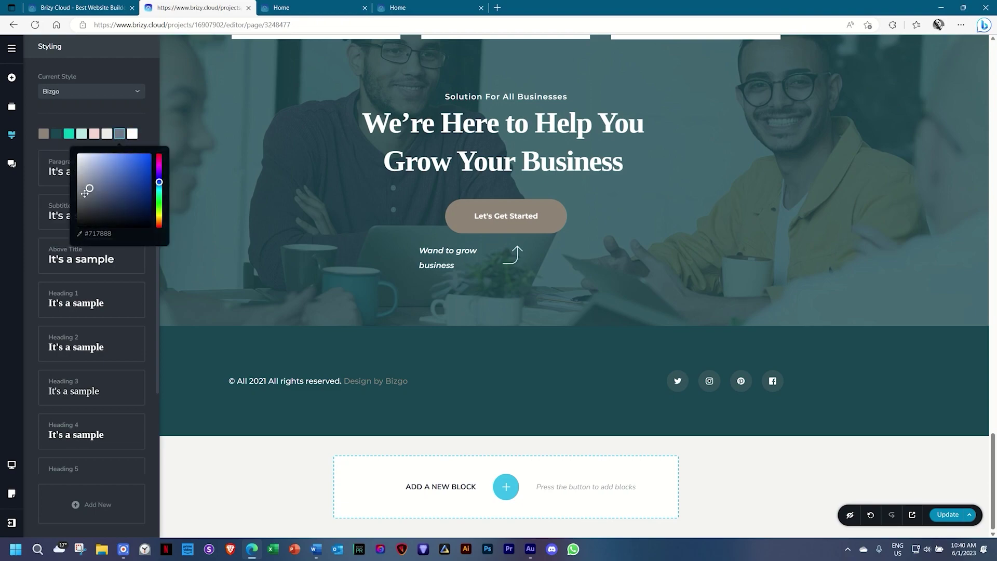
pyautogui.click(106, 134)
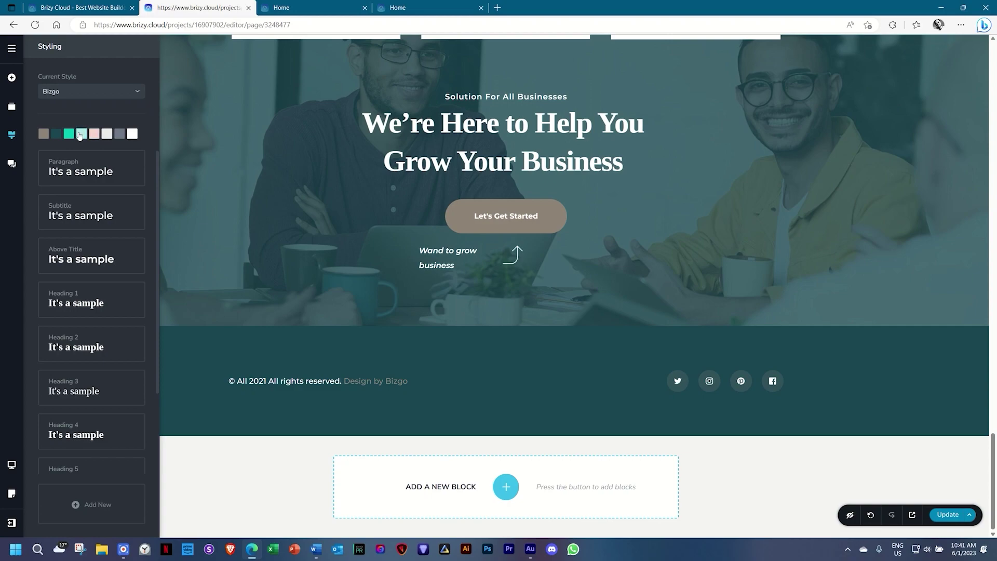
pyautogui.click(993, 444)
pyautogui.moveTo(995, 445); pyautogui.dragTo(991, 10)
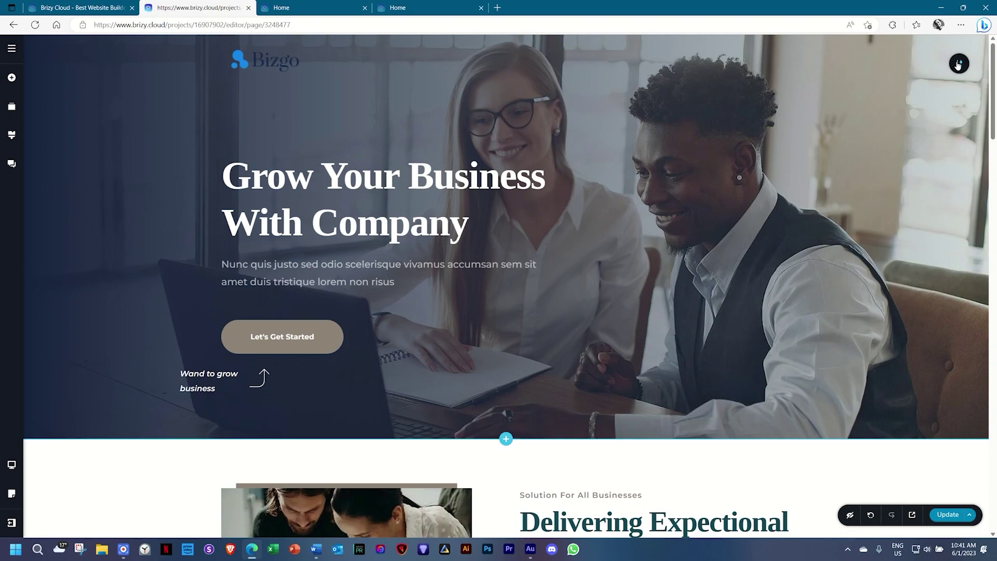
# Make the hero overlay a gradient from dark teal #1B4652 to white.
pyautogui.click(958, 63)
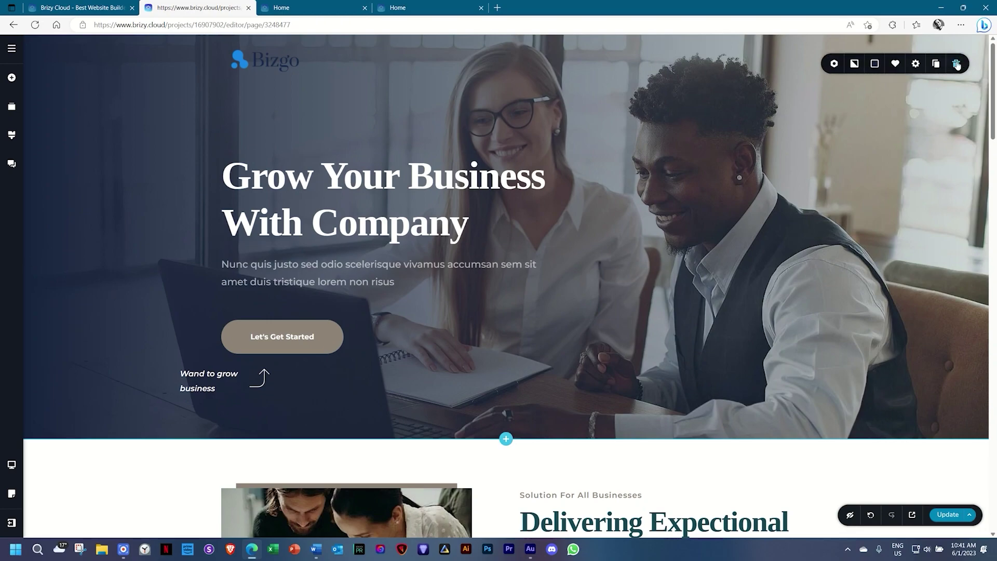
pyautogui.click(875, 67)
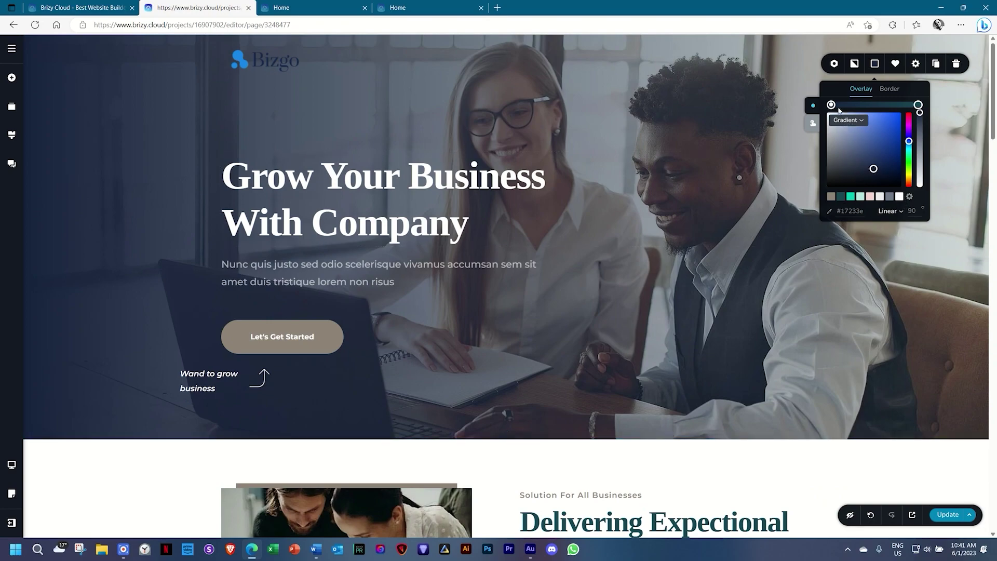
pyautogui.click(841, 198)
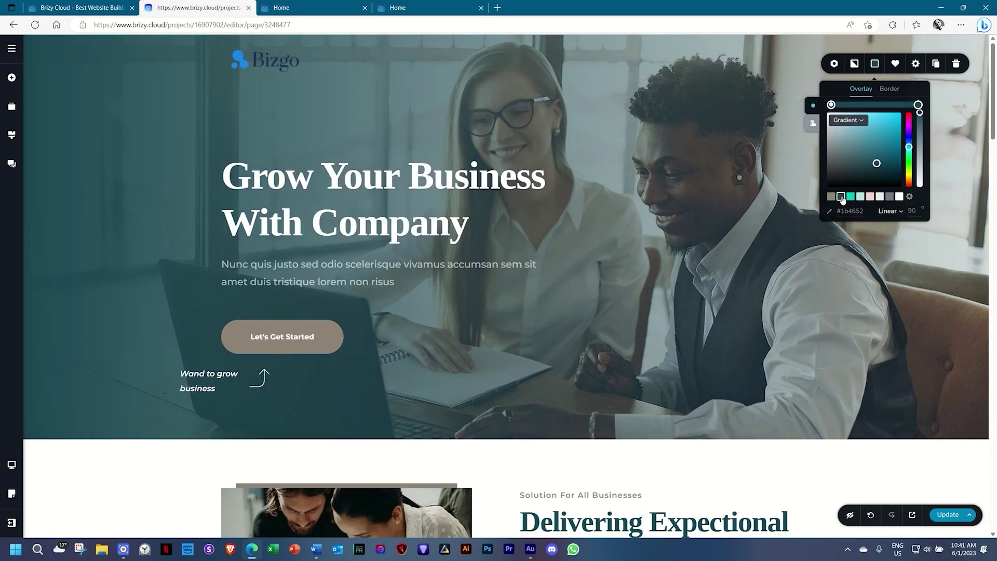
pyautogui.click(918, 105)
pyautogui.click(899, 197)
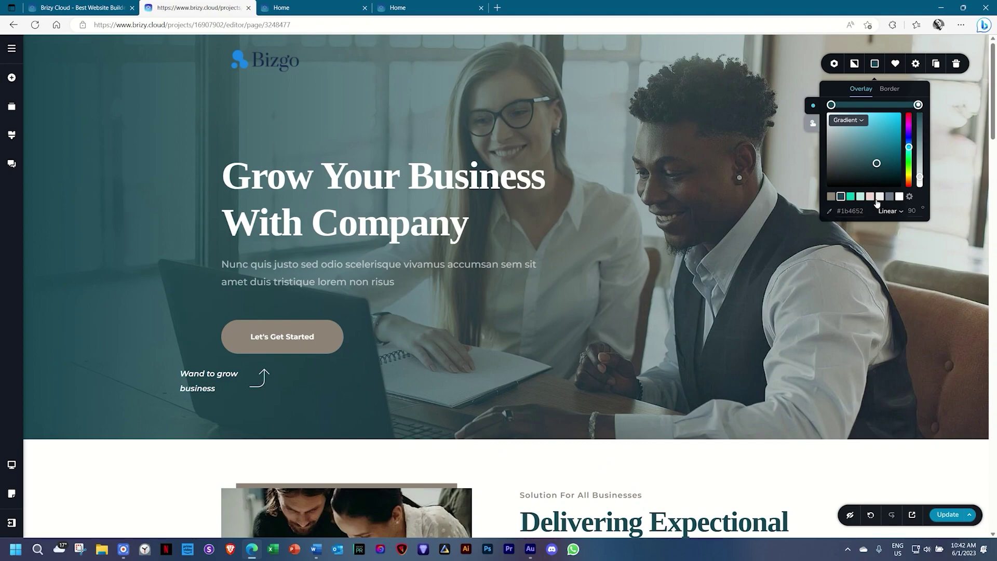
pyautogui.click(909, 196)
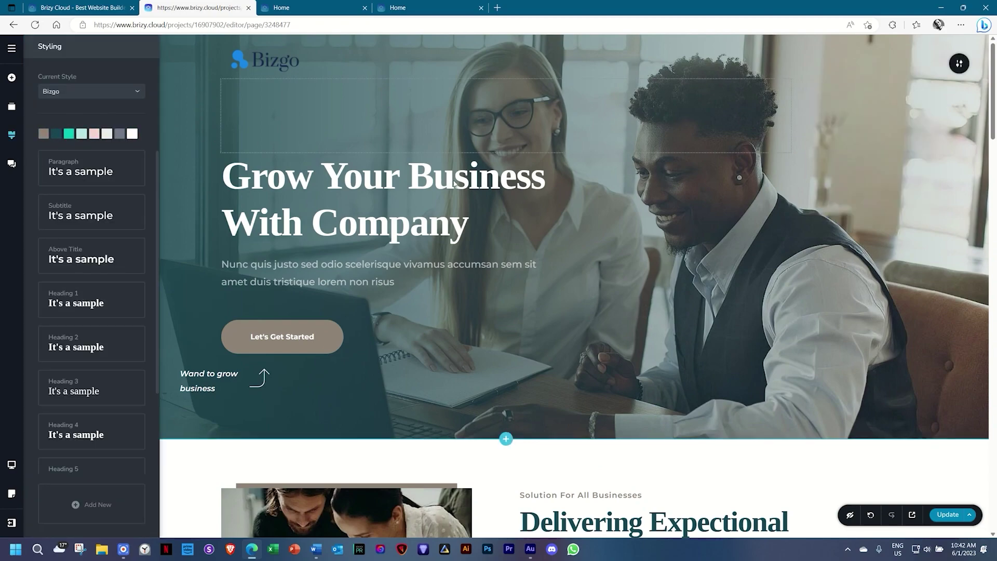
# Review the recoloured page down to the footer, close the Styling panel and return to the top.
pyautogui.scroll(-4, 468, 266)
pyautogui.scroll(-10, 468, 266)
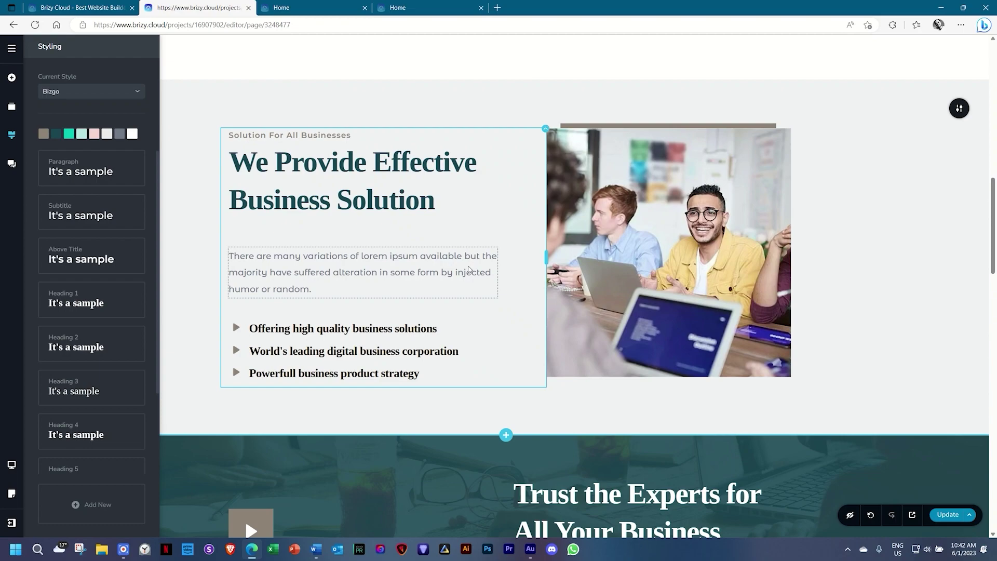
pyautogui.scroll(-14, 469, 269)
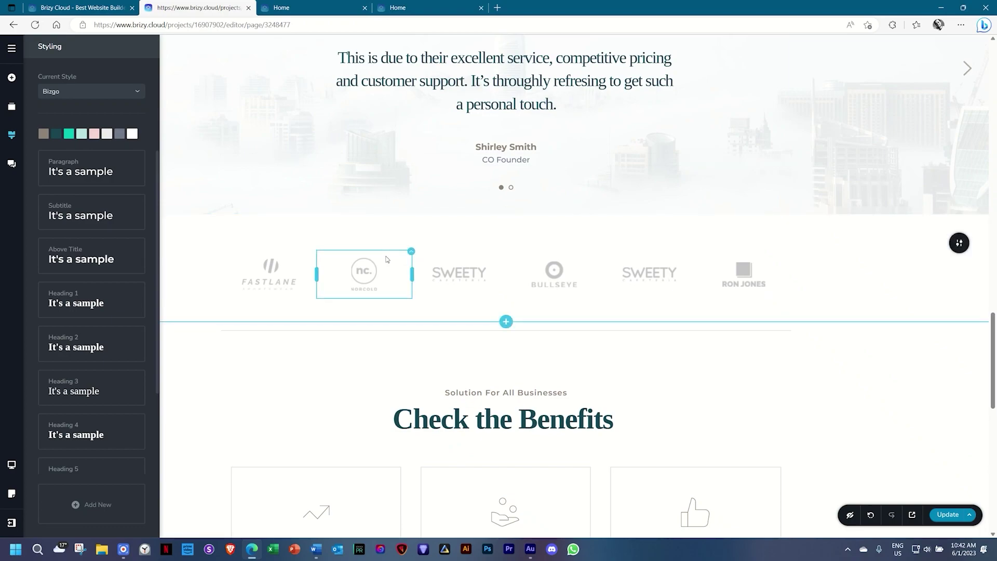
pyautogui.scroll(-12, 386, 259)
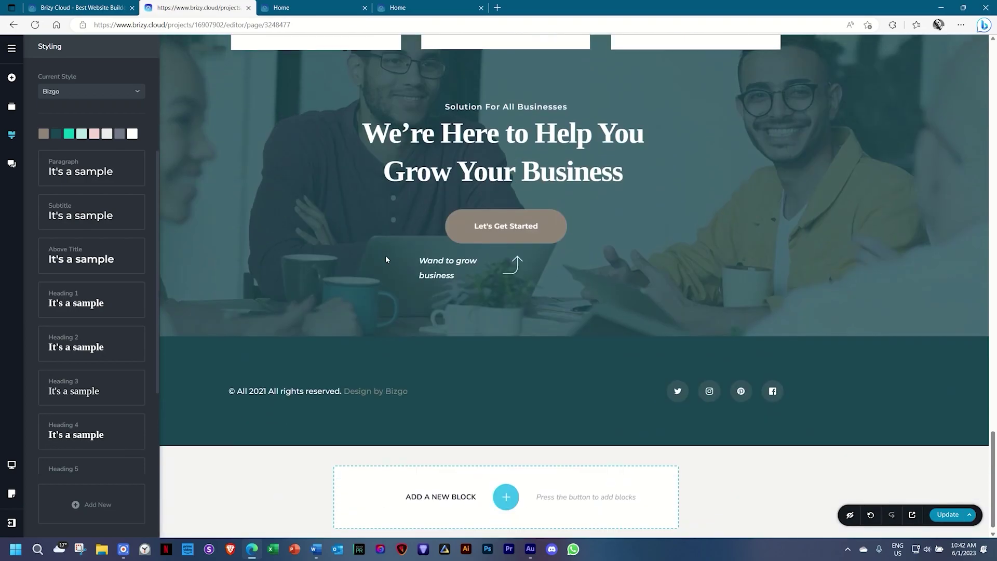
pyautogui.click(994, 442)
pyautogui.moveTo(994, 442); pyautogui.dragTo(994, 56)
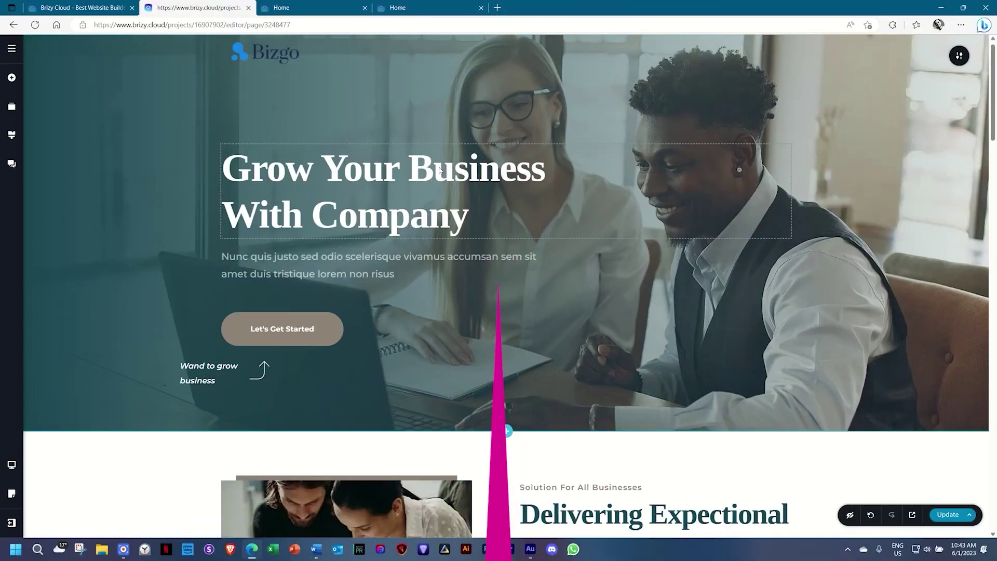
# Add a custom block below the footer and place a dummy-text paragraph in it.
pyautogui.moveTo(993, 100); pyautogui.dragTo(994, 483)
pyautogui.click(506, 486)
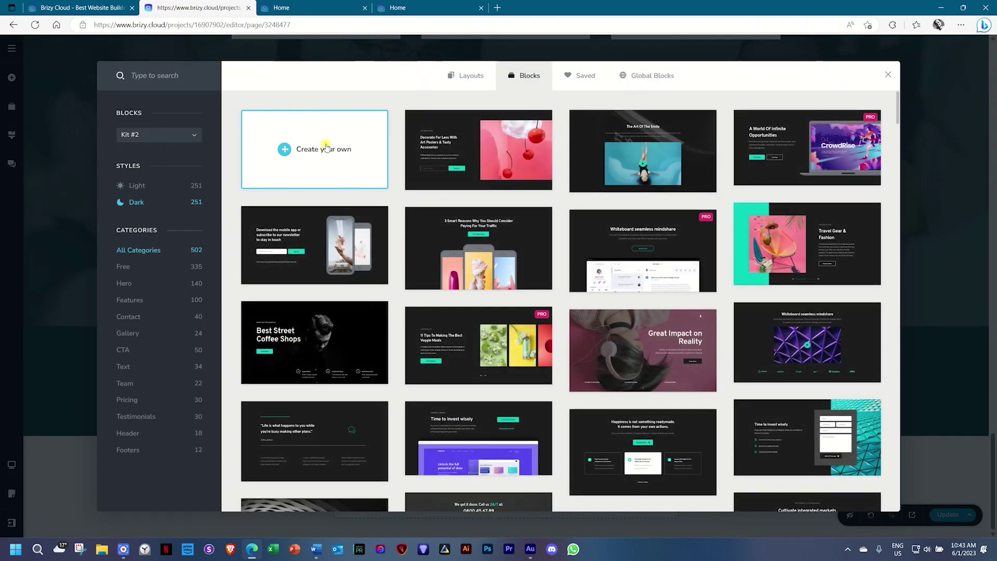
pyautogui.click(325, 148)
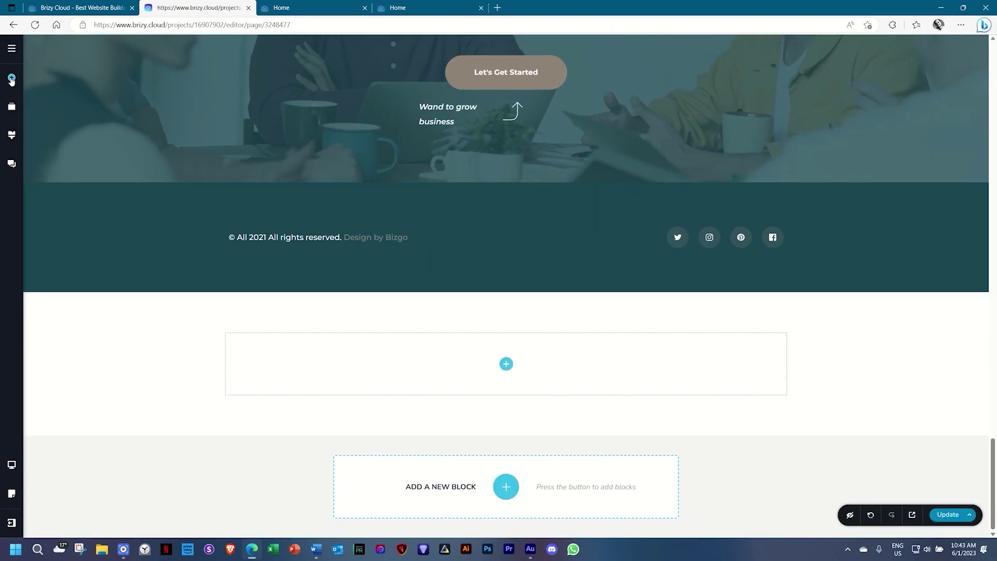
pyautogui.click(11, 77)
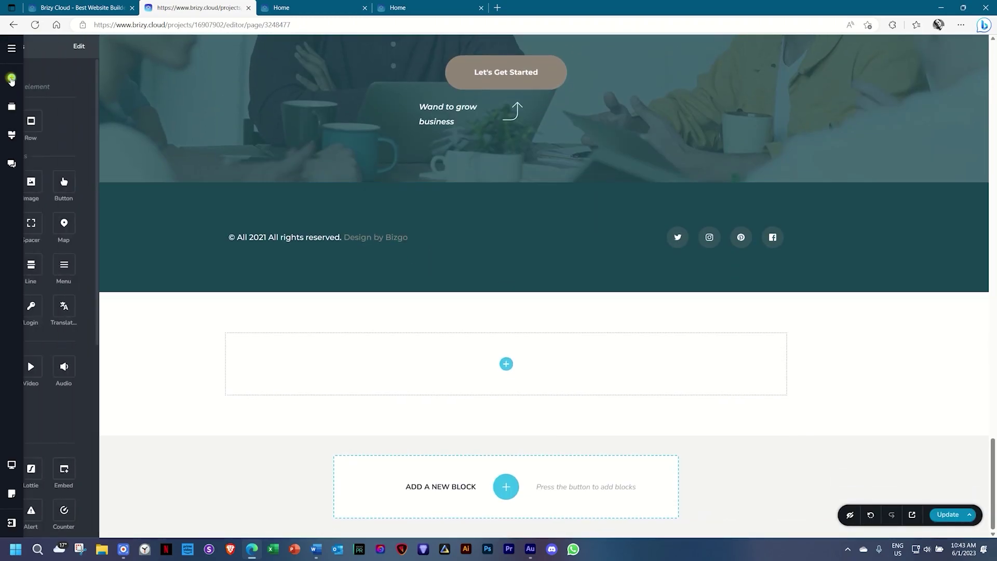
pyautogui.moveTo(58, 182); pyautogui.dragTo(466, 362)
# Check the new paragraph's typography preset and text colour against the global palette.
pyautogui.click(454, 370)
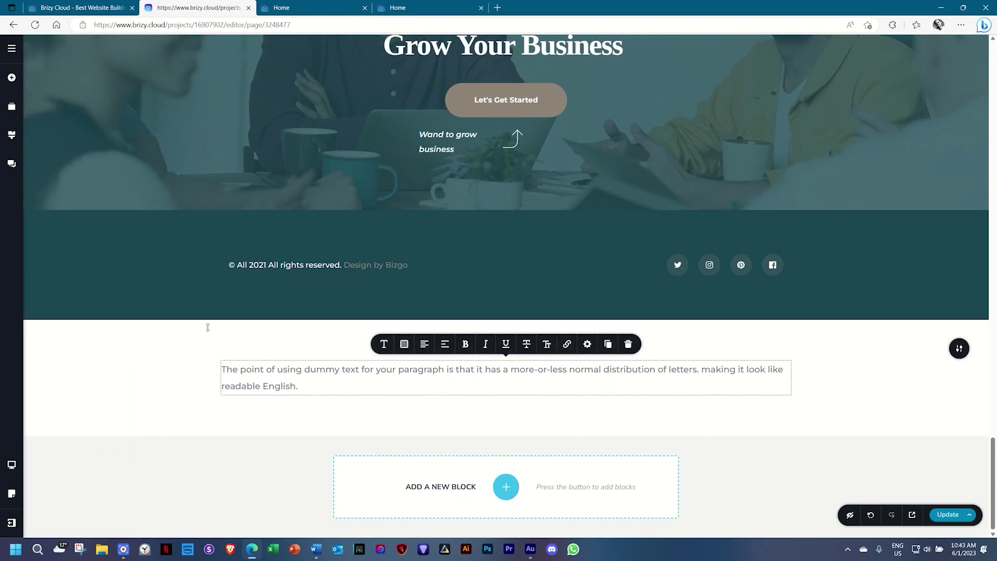
pyautogui.click(384, 345)
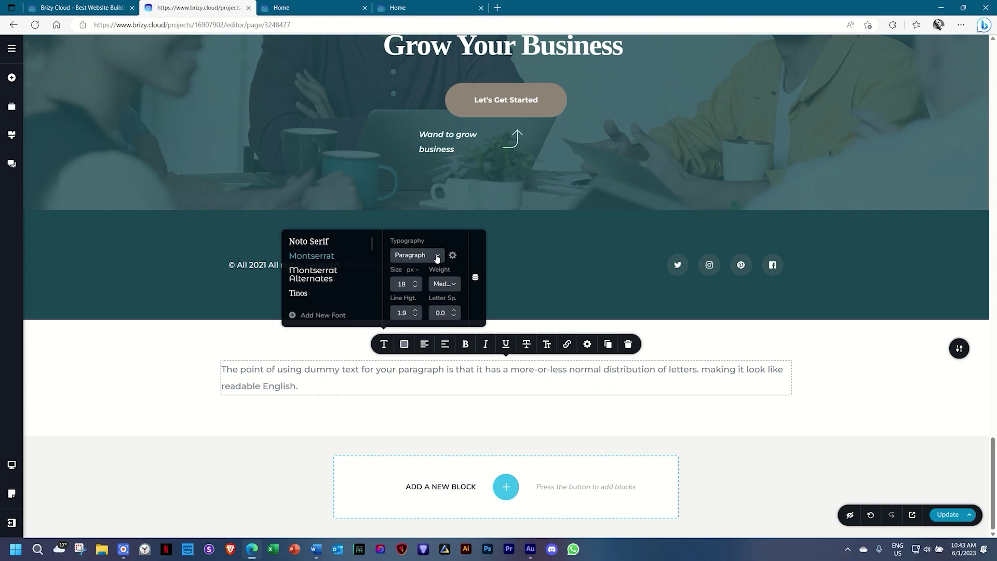
pyautogui.click(404, 344)
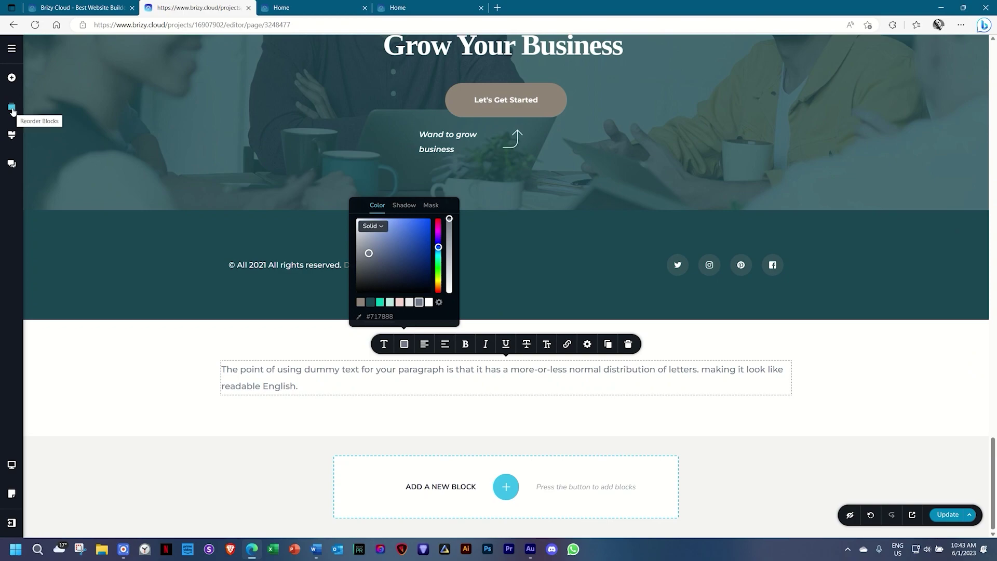
pyautogui.click(13, 135)
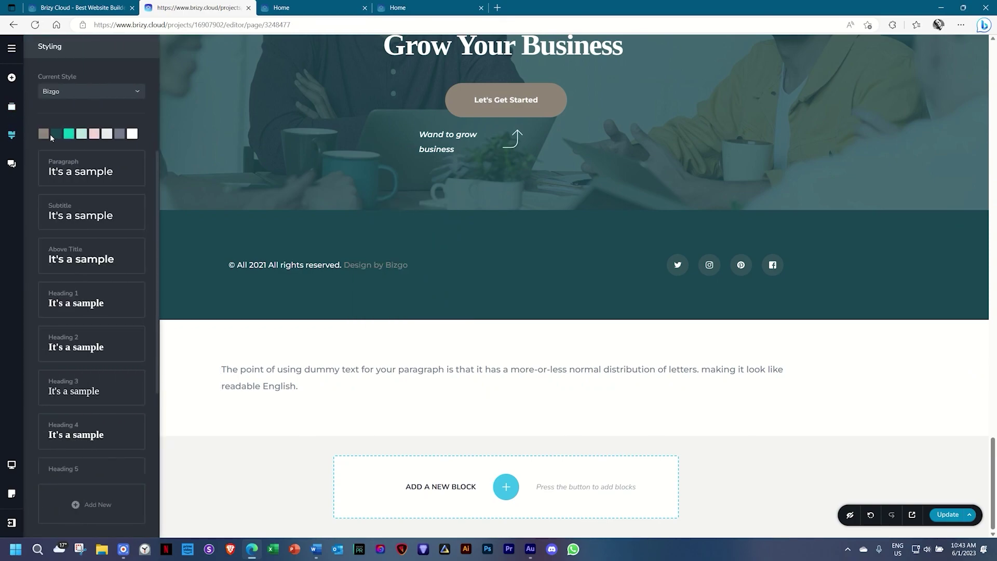
# Replace the grey text palette colour with the dark-teal hex code and check the paragraph.
pyautogui.click(57, 136)
pyautogui.doubleClick(62, 233)
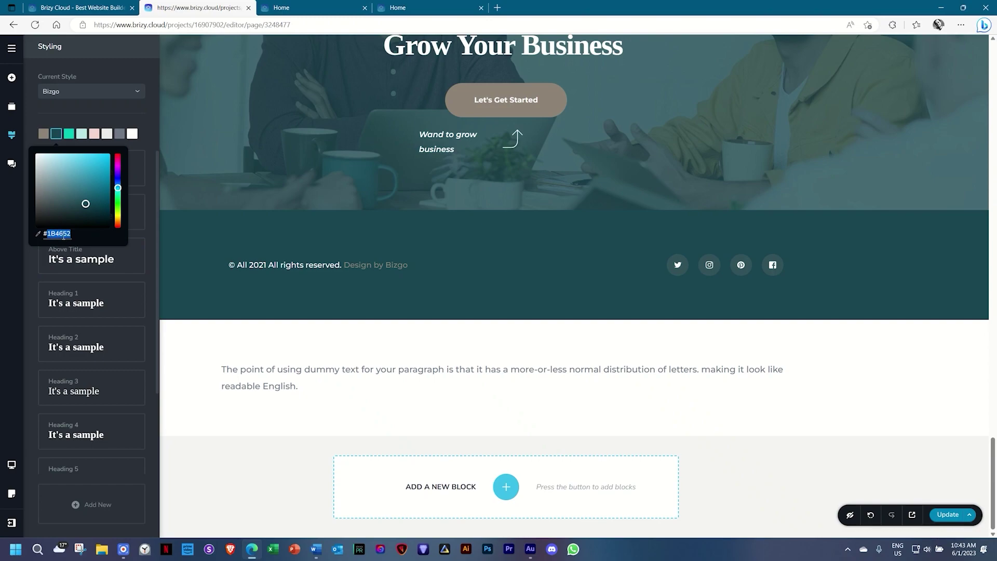
pyautogui.click(119, 134)
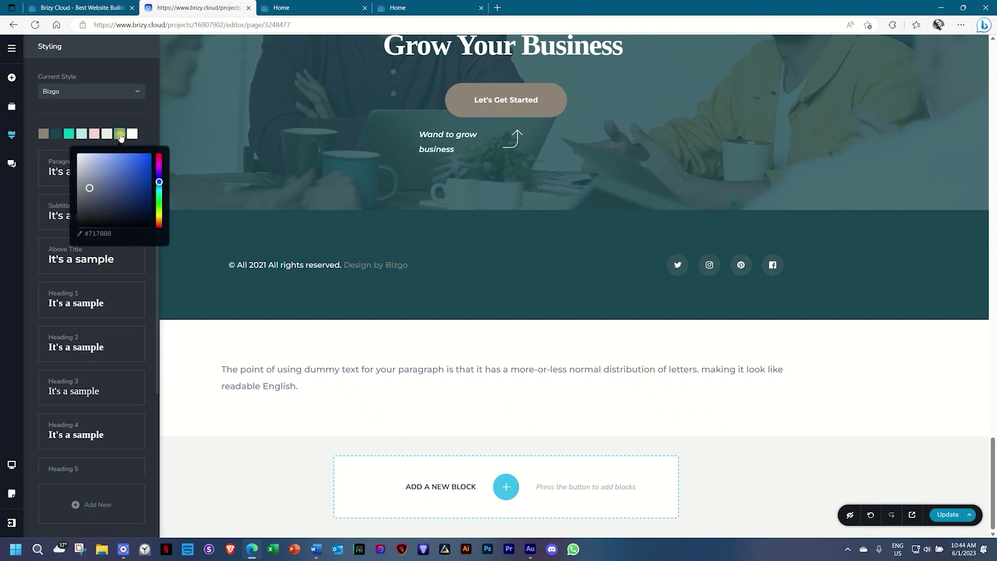
pyautogui.click(96, 232)
pyautogui.doubleClick(96, 233)
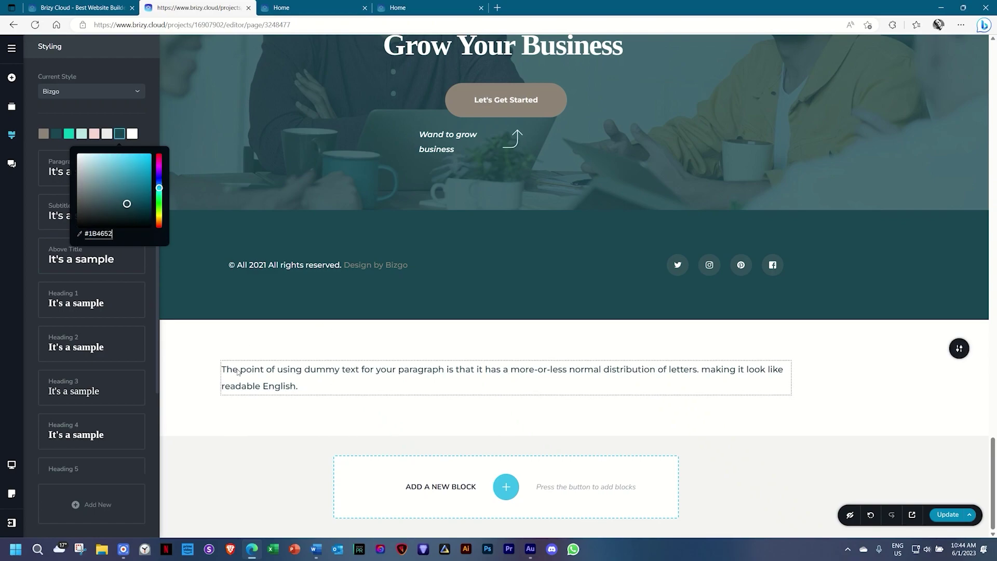
pyautogui.click(328, 383)
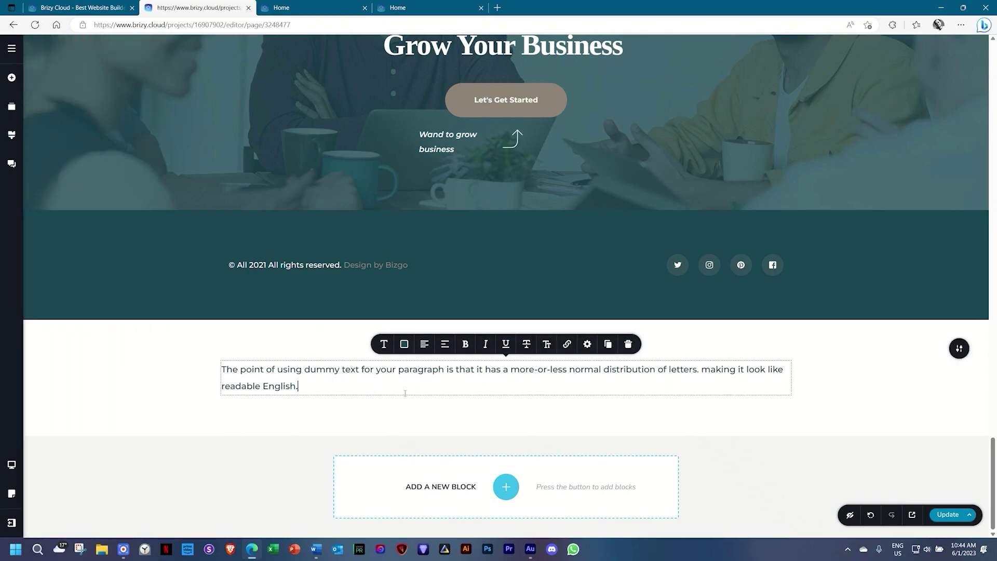
# Add a second dummy-text paragraph beneath the first and select it.
pyautogui.click(11, 78)
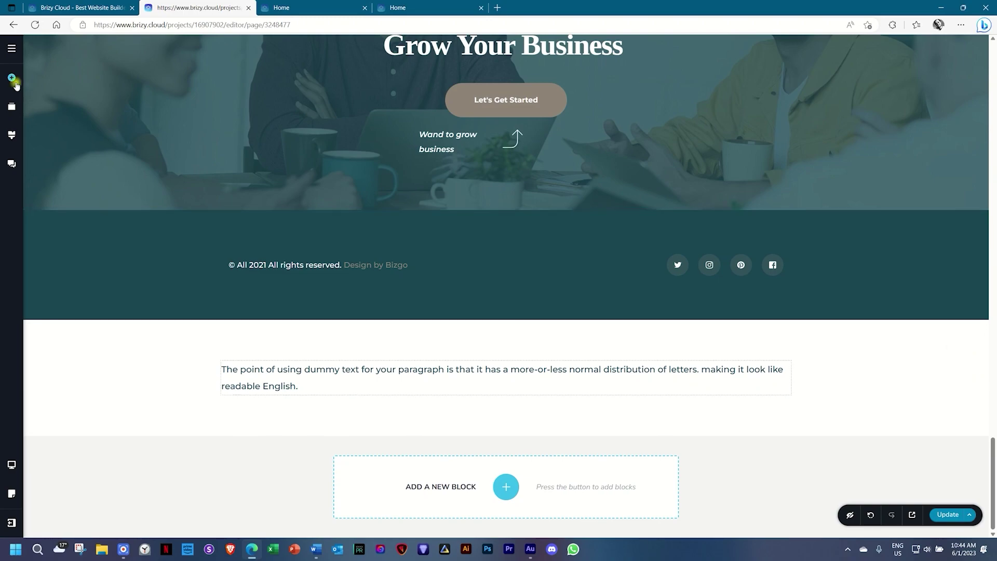
pyautogui.moveTo(59, 183); pyautogui.dragTo(230, 401)
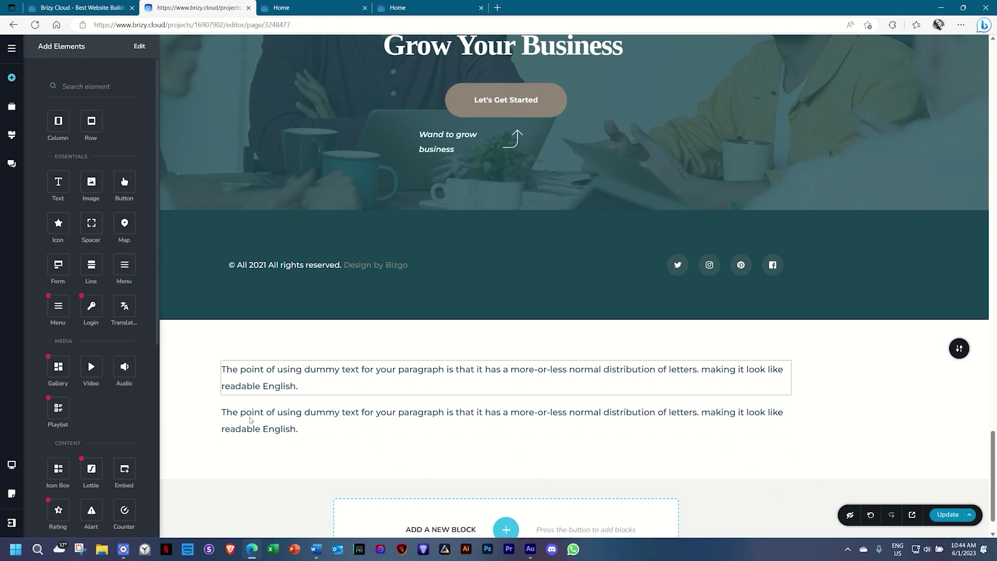
pyautogui.click(11, 134)
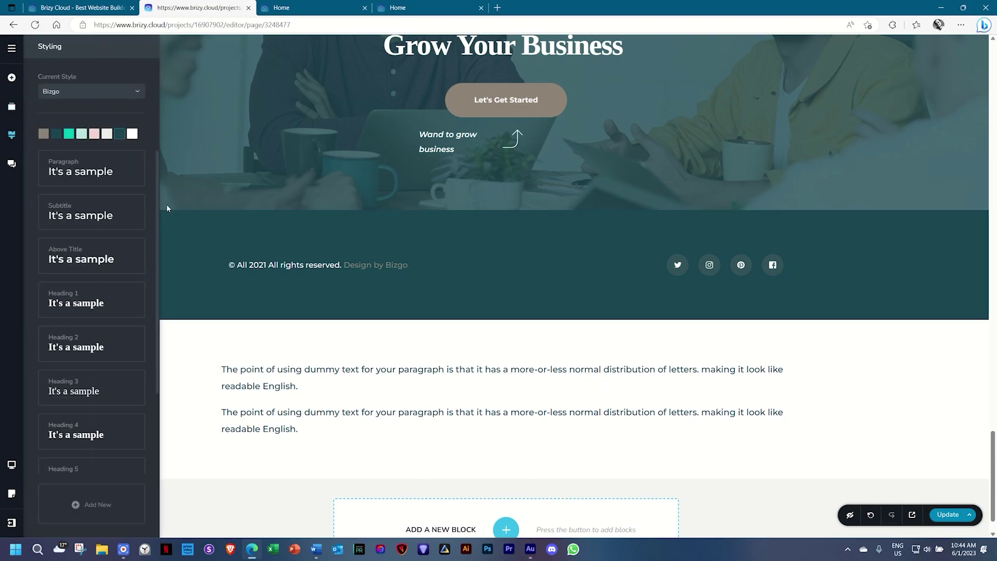
pyautogui.click(301, 412)
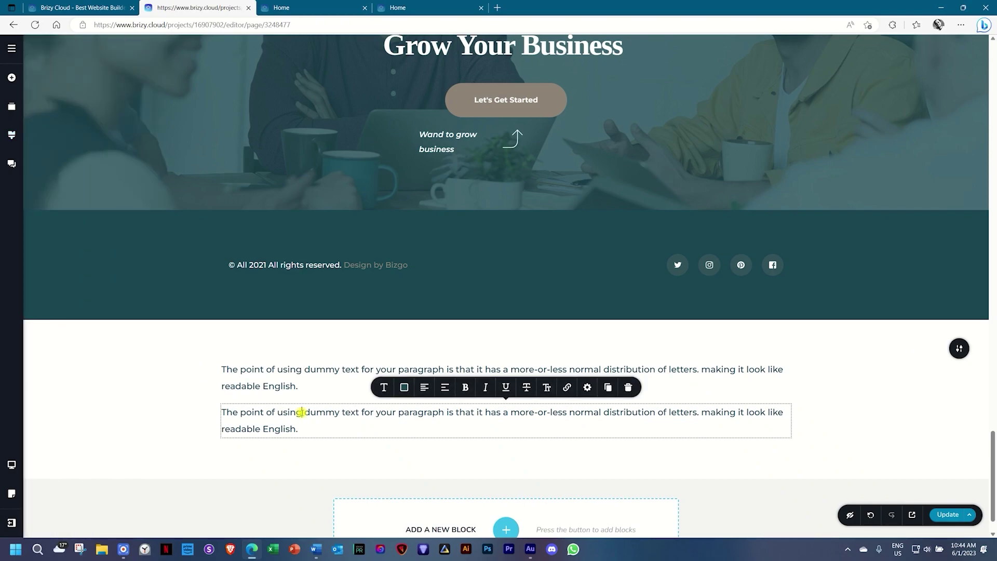
# Apply the Heading 1 preset to the second dummy-text paragraph.
pyautogui.click(384, 387)
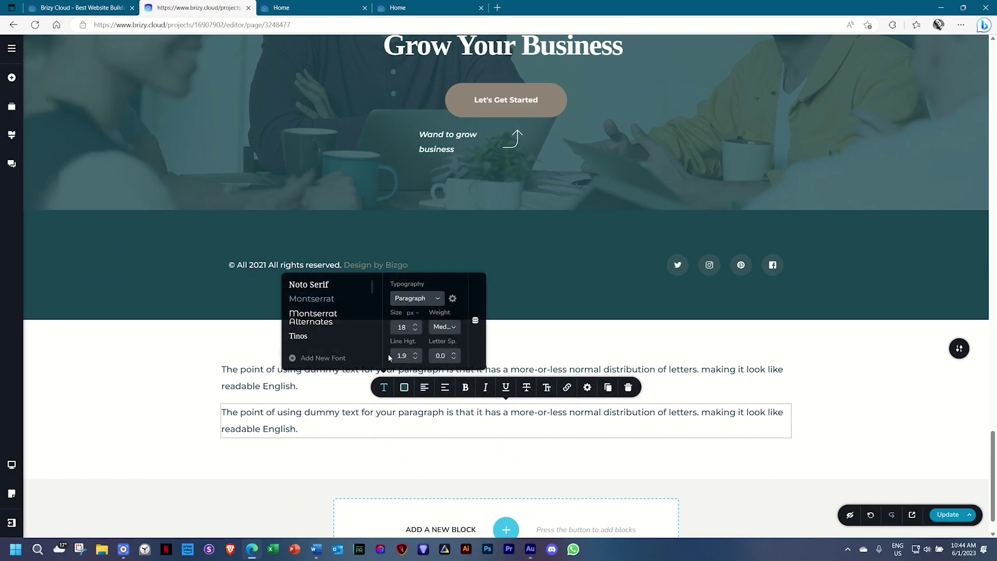
pyautogui.click(436, 299)
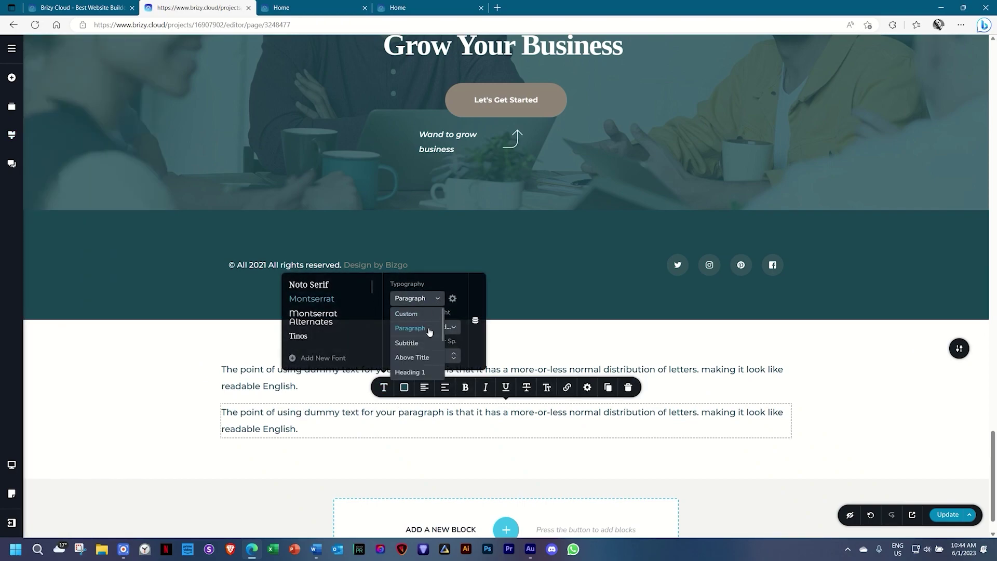
pyautogui.scroll(-3, 429, 332)
pyautogui.scroll(2, 429, 332)
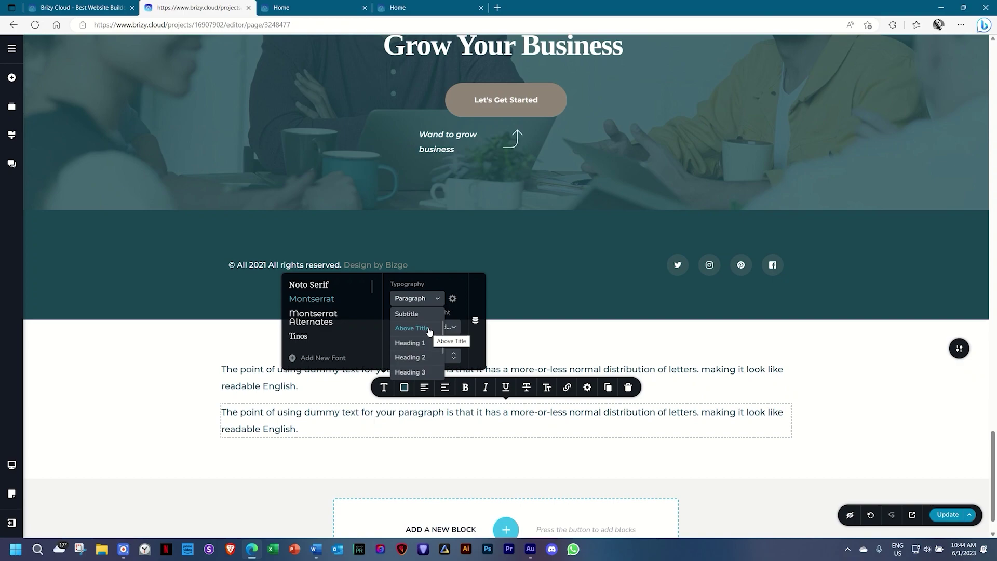
pyautogui.click(415, 344)
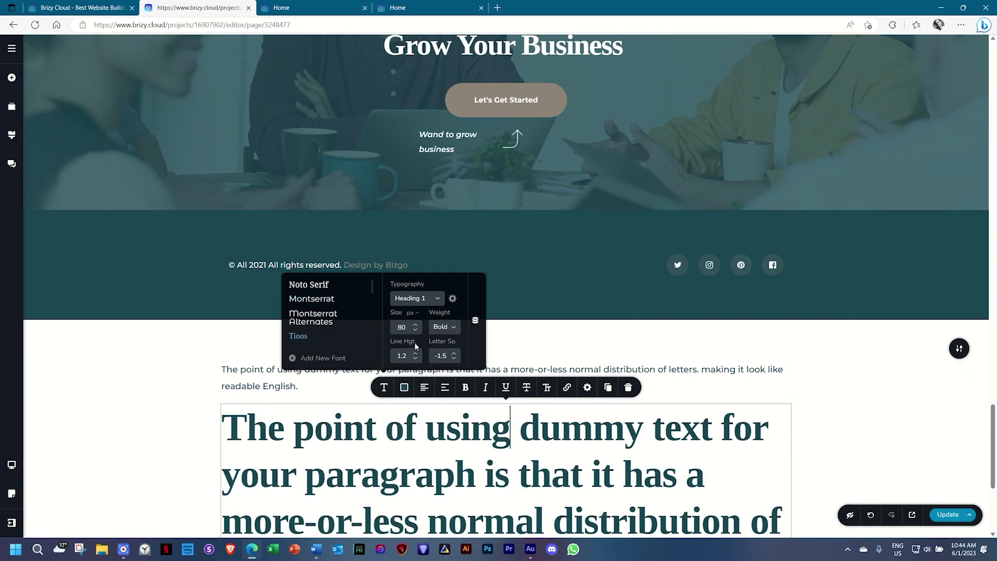
pyautogui.scroll(-4, 415, 345)
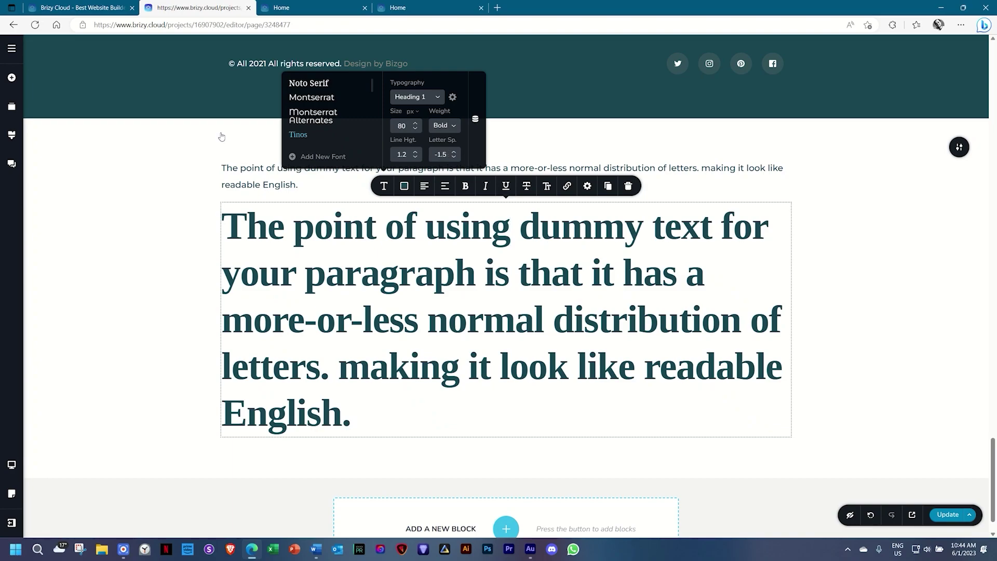
# Inspect the Heading 1 preset's font settings in the Styling panel.
pyautogui.click(12, 136)
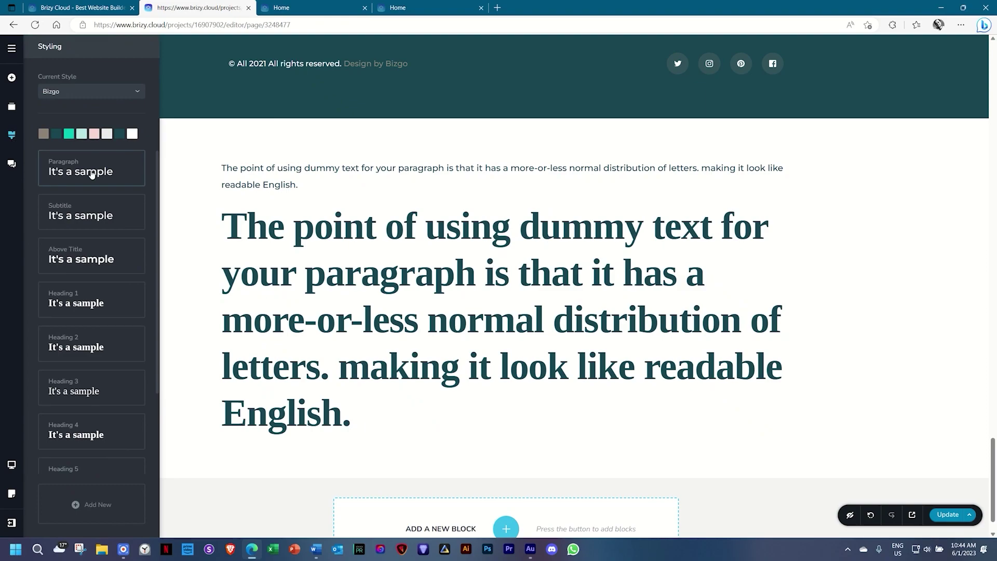
pyautogui.scroll(-2, 87, 410)
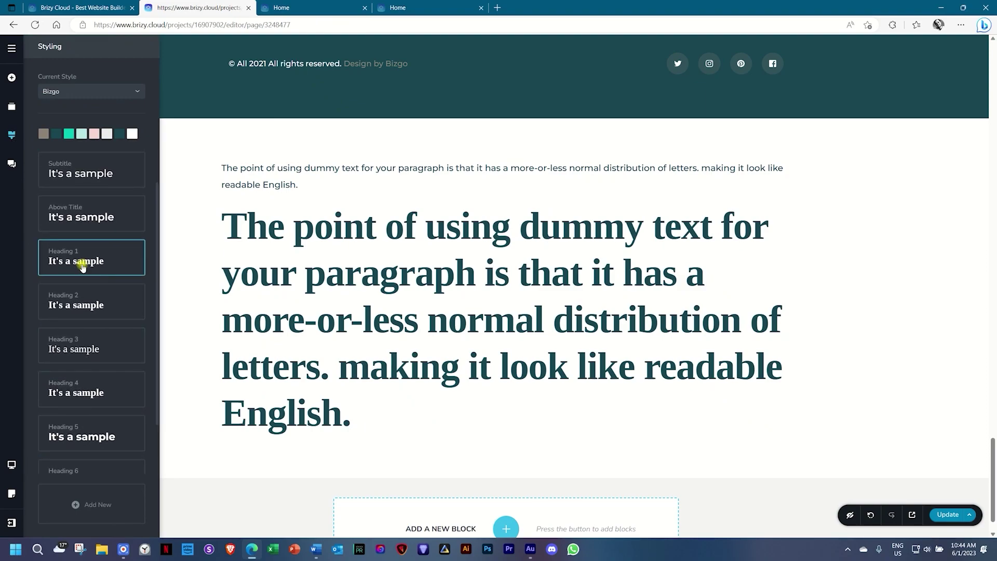
pyautogui.click(82, 267)
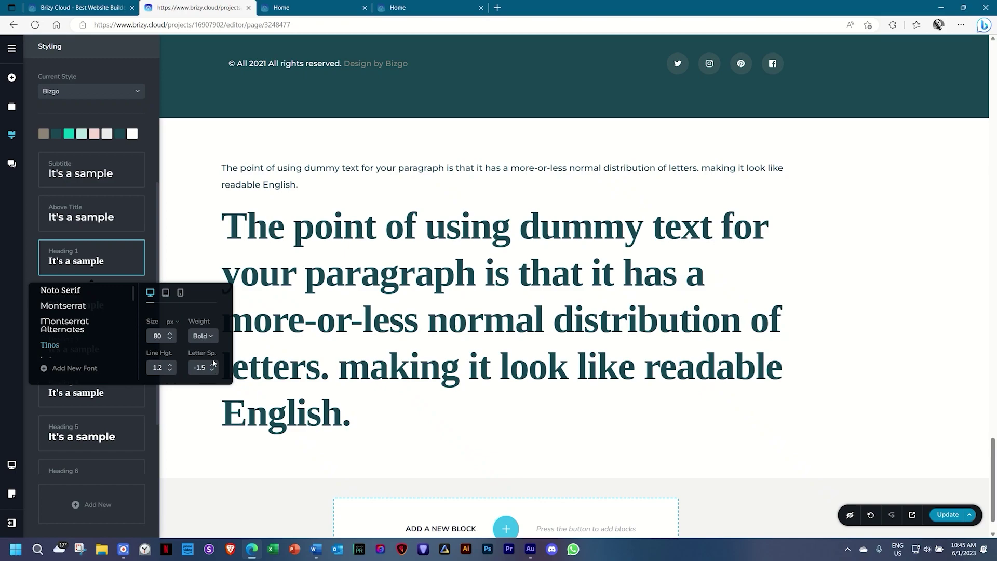
pyautogui.click(152, 175)
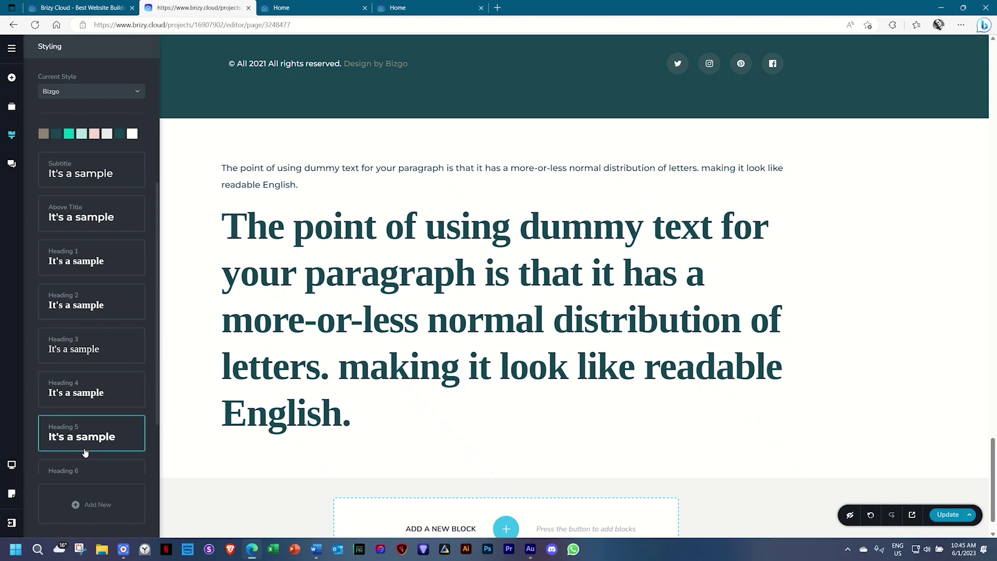
pyautogui.click(259, 168)
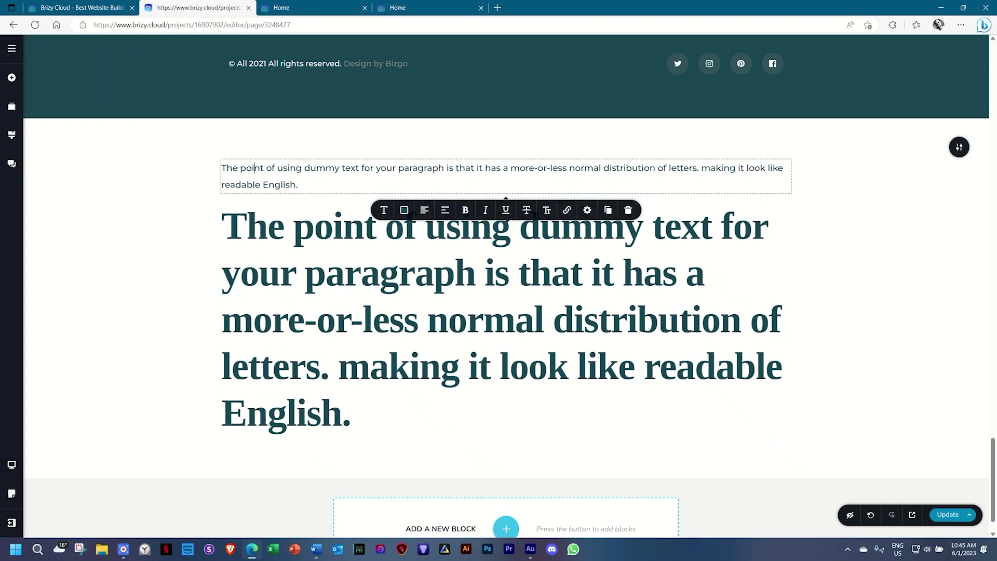
# Give the first paragraph the Above Title preset (16 px, semibold, wider spacing).
pyautogui.click(384, 210)
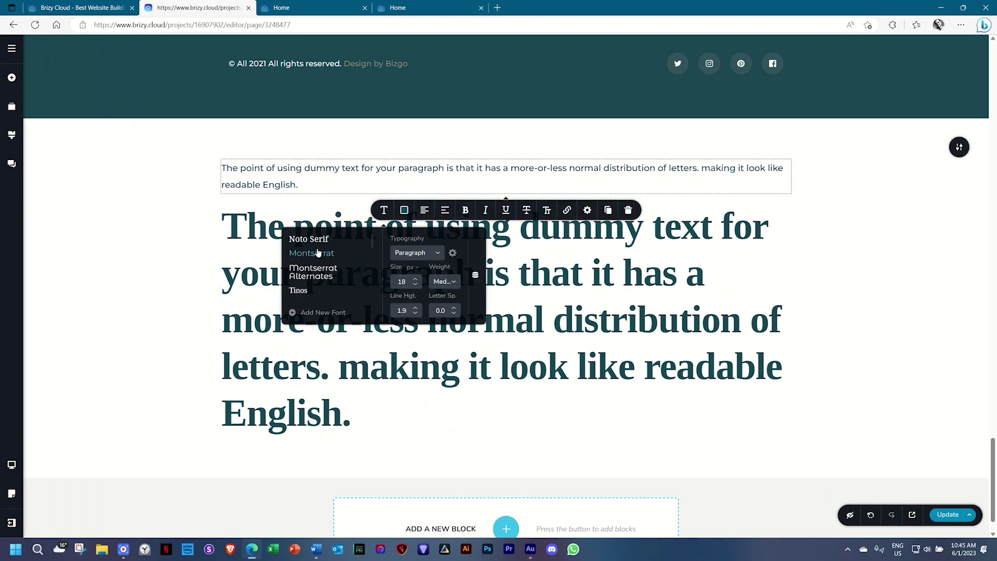
pyautogui.click(399, 253)
pyautogui.click(411, 312)
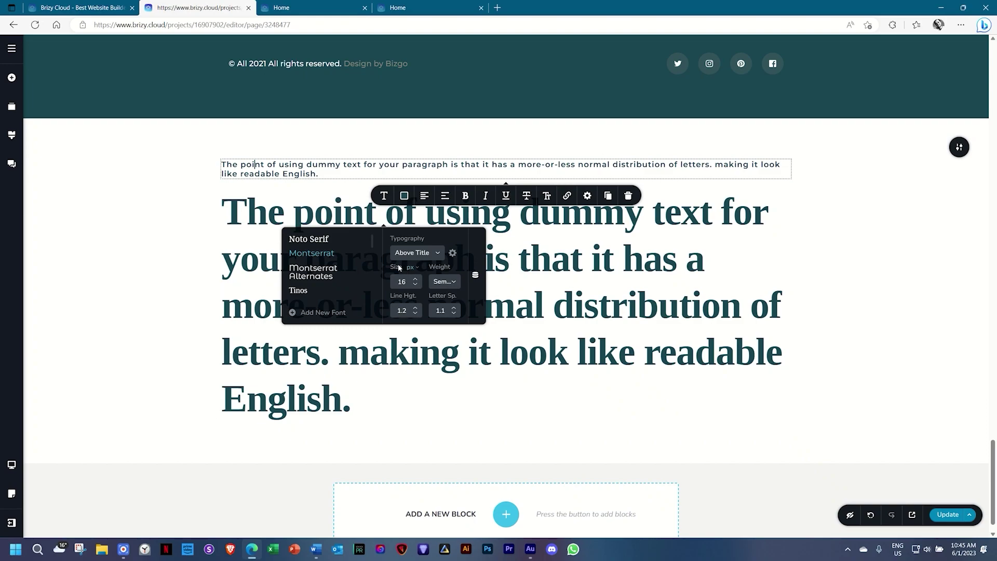
pyautogui.click(15, 142)
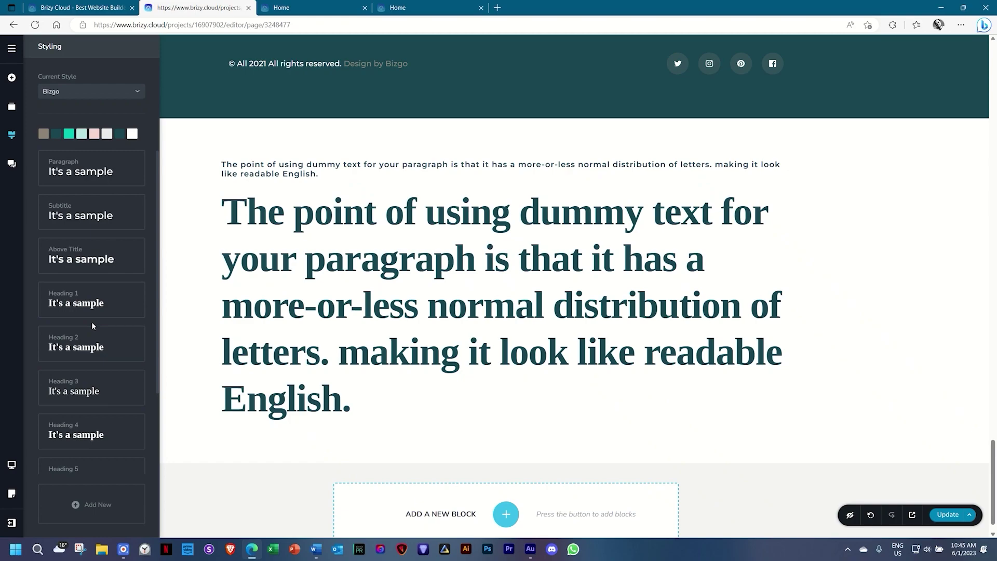
# Confirm the brand font Lato in the Word notes, then reopen Brizy's text presets.
pyautogui.click(957, 148)
pyautogui.scroll(20, 650, 292)
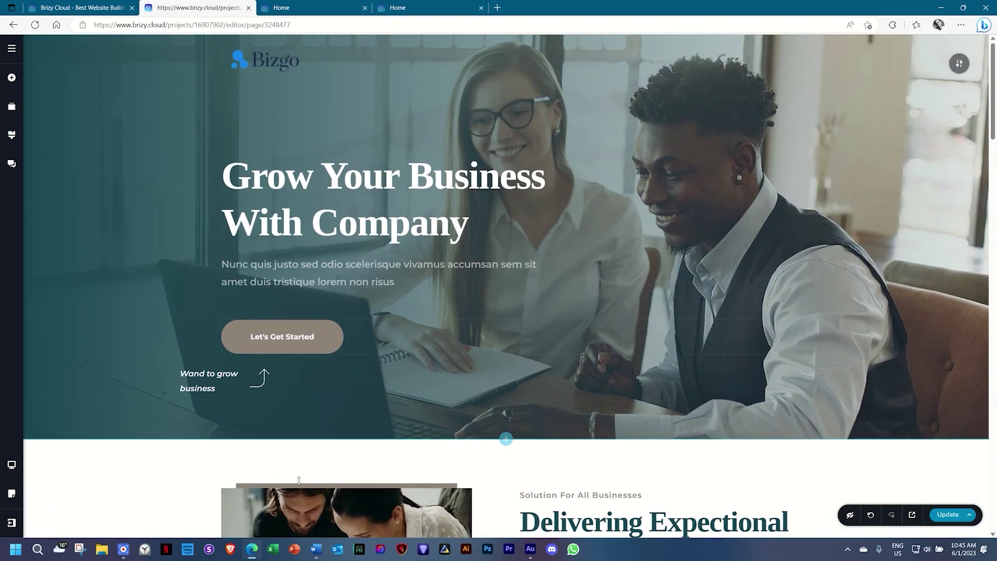
pyautogui.hotkey('alt', 'Tab')
pyautogui.doubleClick(262, 273)
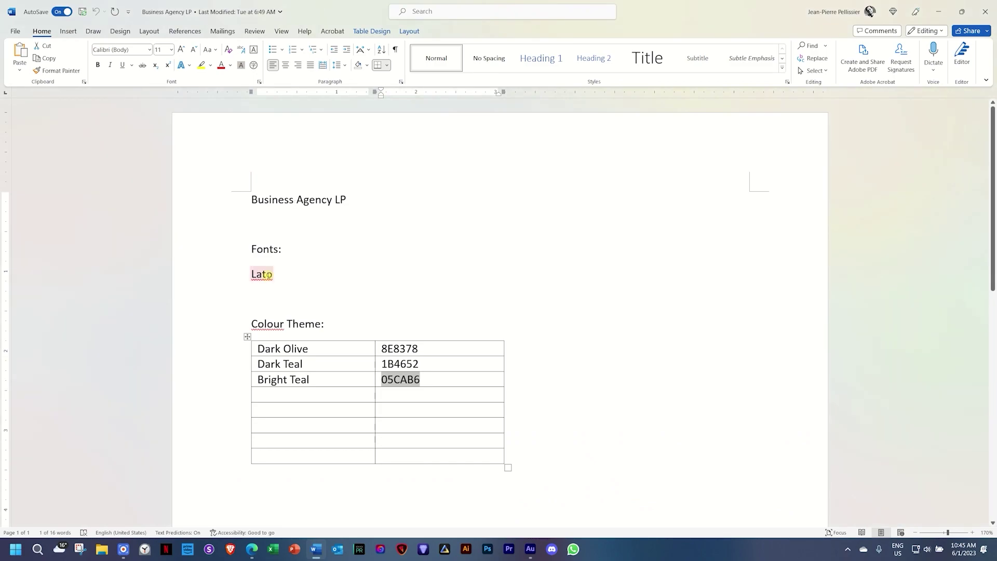
pyautogui.click(252, 549)
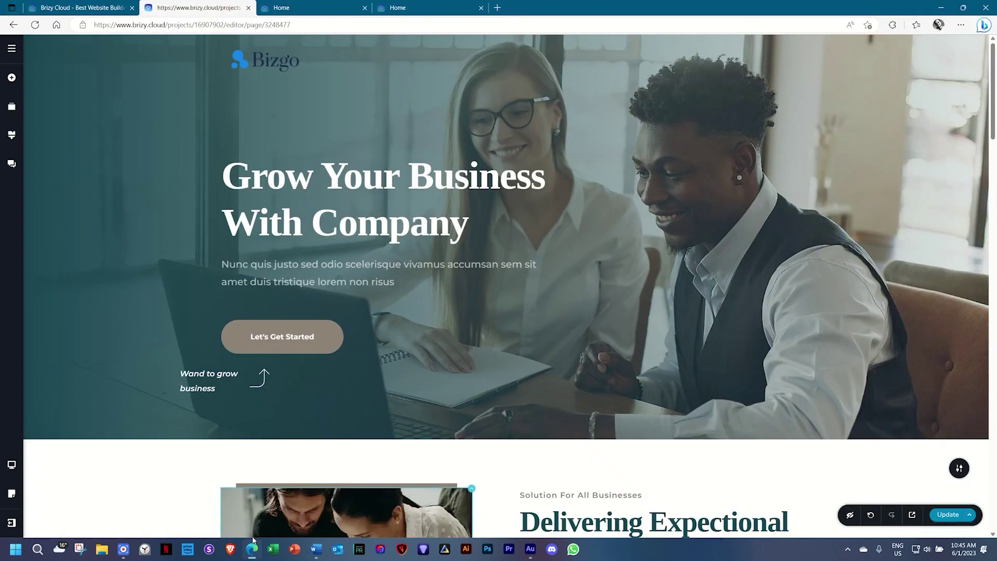
pyautogui.click(10, 136)
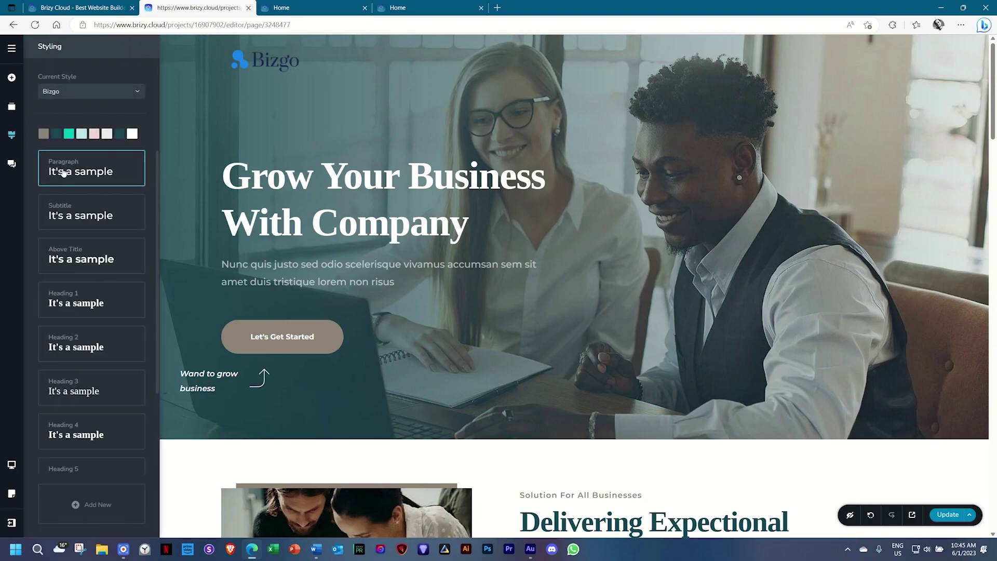
# Switch the font of both the Paragraph and Subtitle text presets to Lato.
pyautogui.click(268, 182)
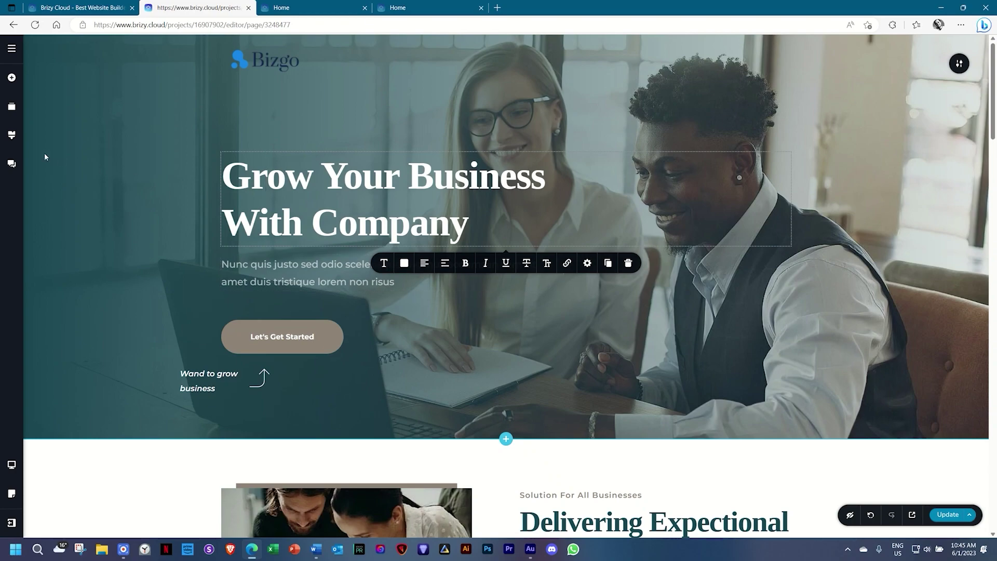
pyautogui.click(11, 136)
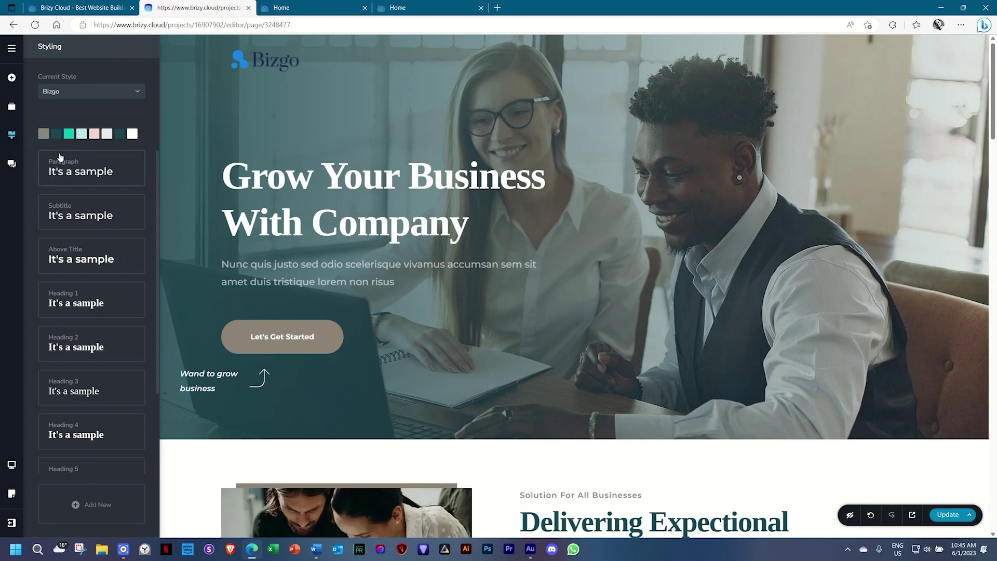
pyautogui.click(60, 172)
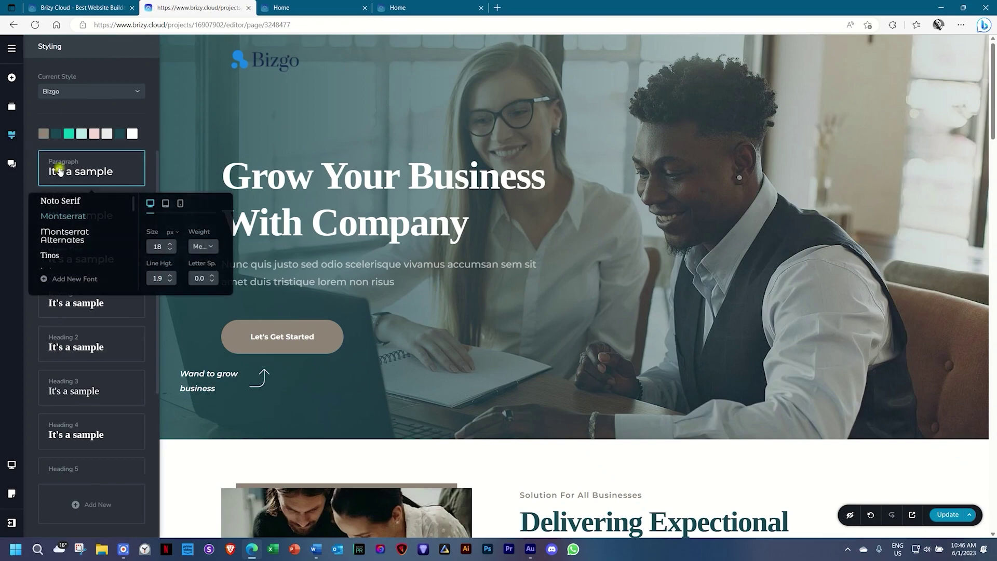
pyautogui.scroll(-1, 85, 249)
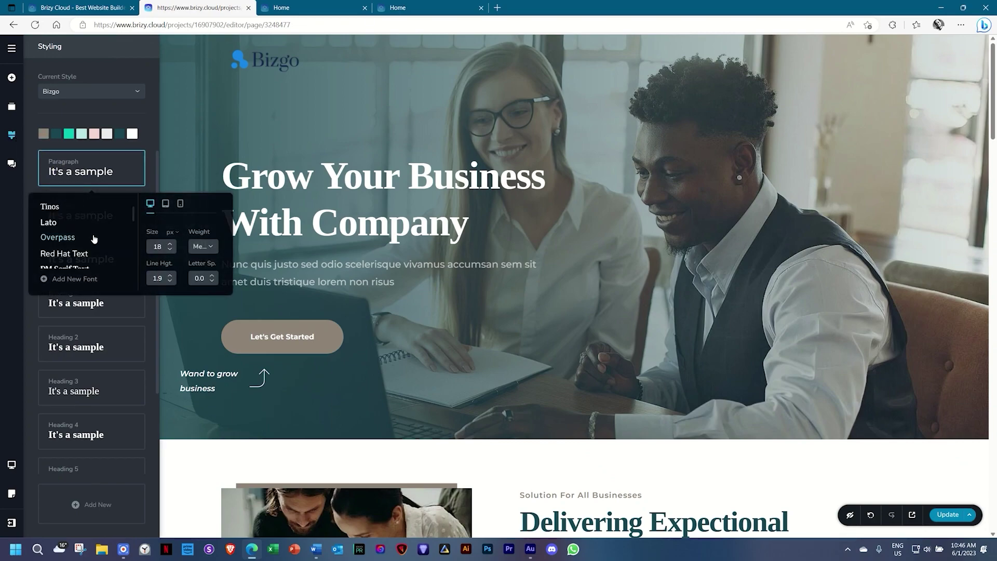
pyautogui.click(48, 223)
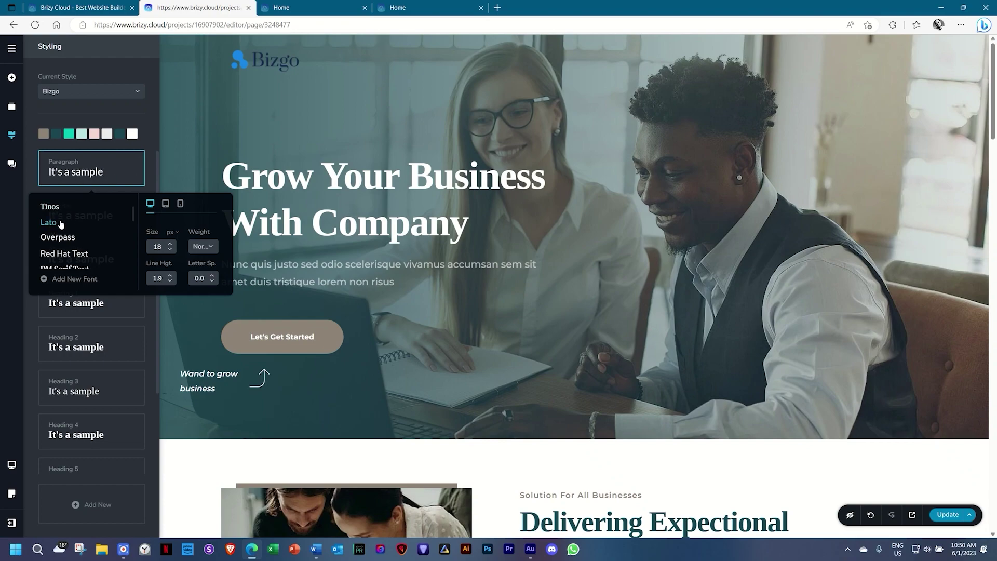
pyautogui.click(30, 182)
pyautogui.click(63, 215)
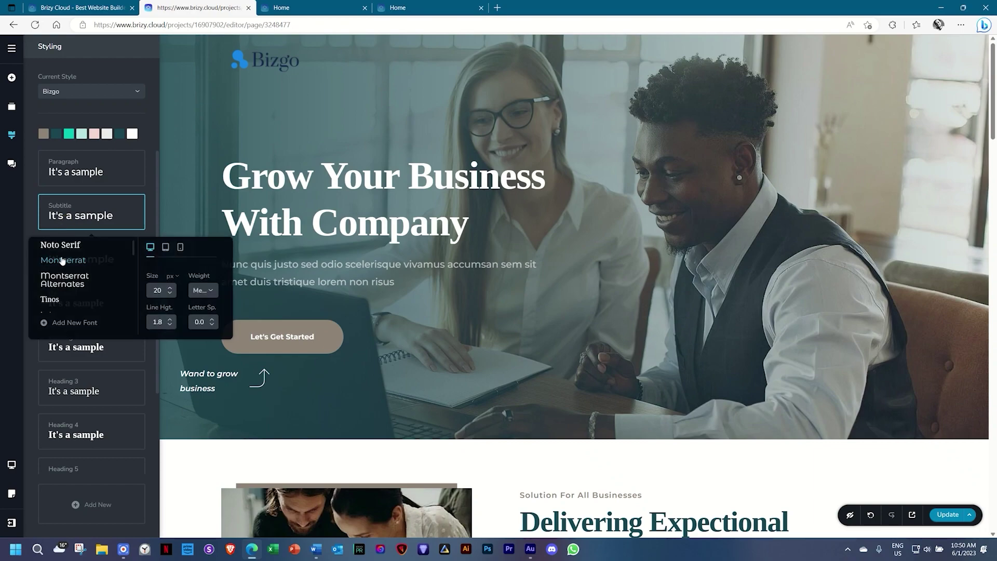
pyautogui.scroll(-2, 70, 287)
pyautogui.scroll(2, 70, 288)
pyautogui.scroll(-1, 75, 293)
pyautogui.click(48, 266)
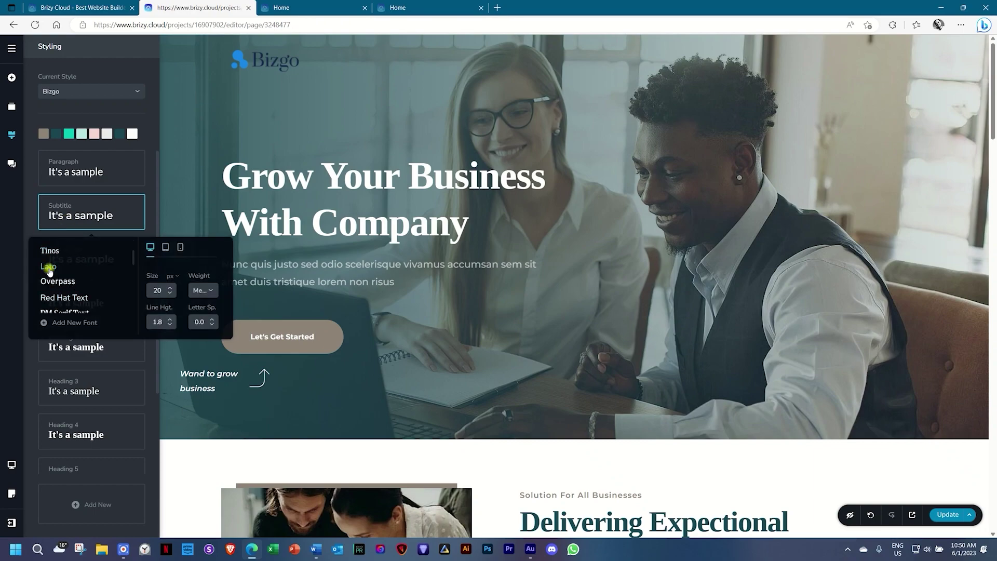
pyautogui.click(34, 218)
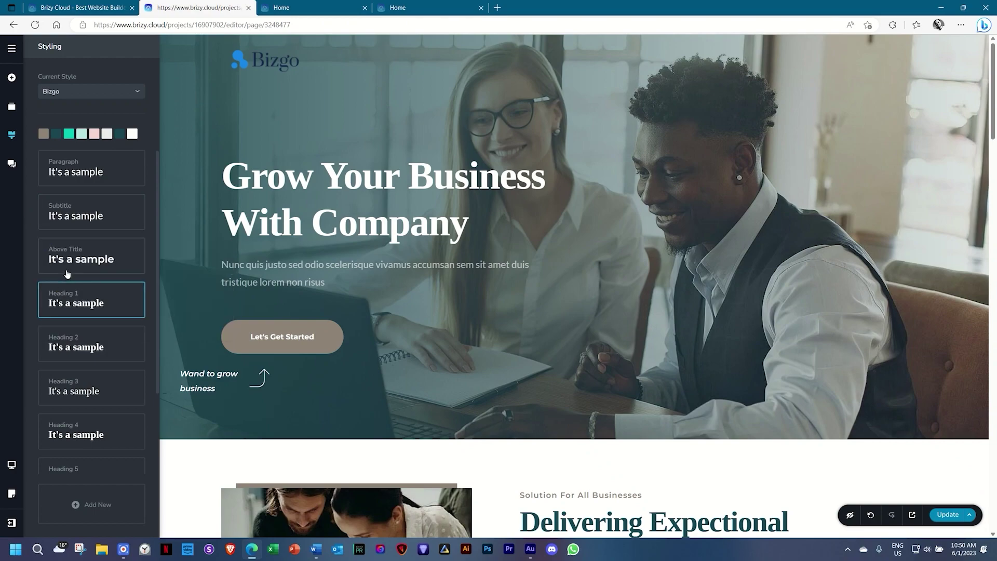
# Set the Above Title, Heading 1 and Heading 2 presets' font to Lato.
pyautogui.click(78, 257)
pyautogui.scroll(-1, 74, 315)
pyautogui.click(50, 311)
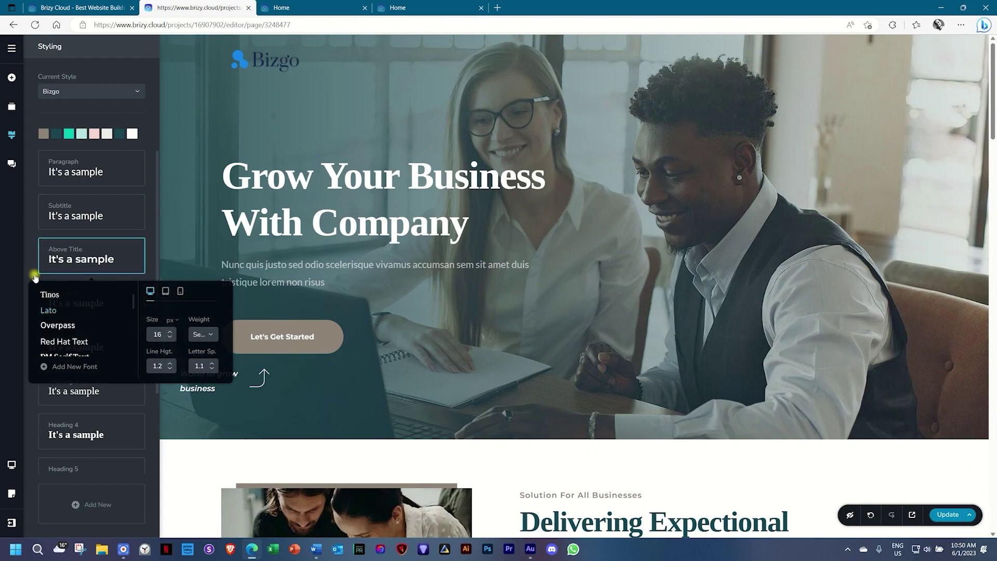
pyautogui.click(34, 262)
pyautogui.click(62, 296)
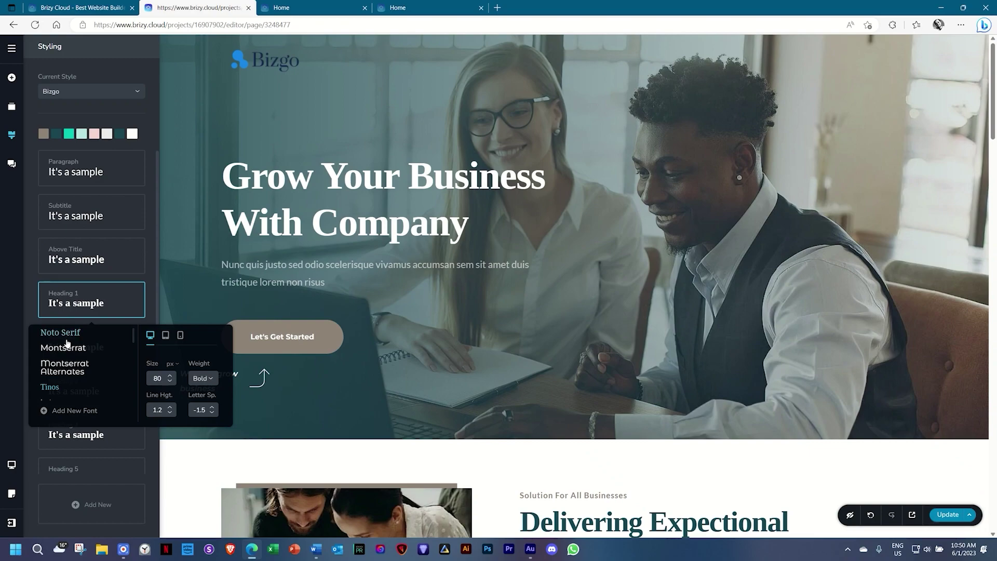
pyautogui.scroll(-1, 62, 348)
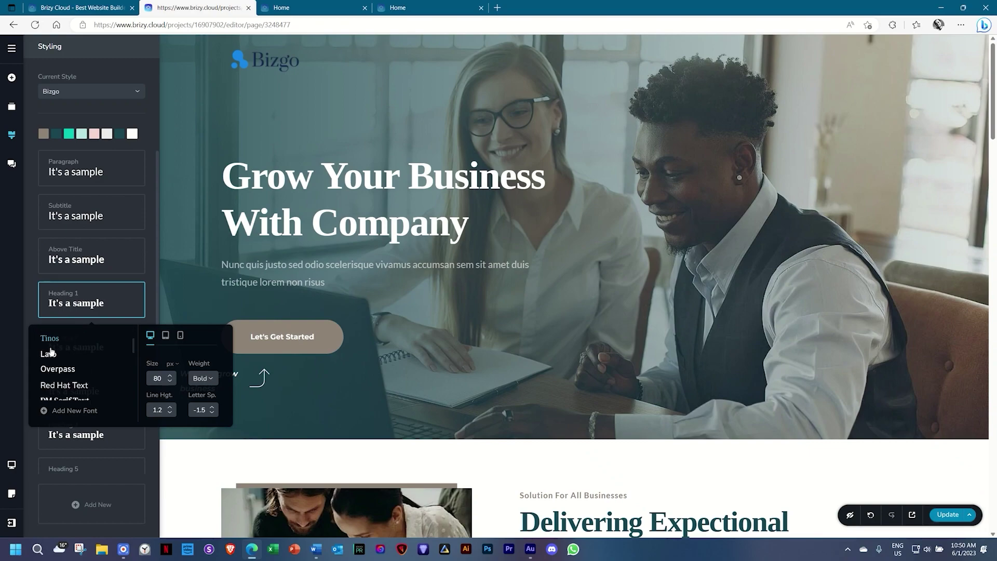
pyautogui.click(49, 356)
pyautogui.click(33, 303)
pyautogui.click(65, 353)
pyautogui.scroll(-1, 67, 280)
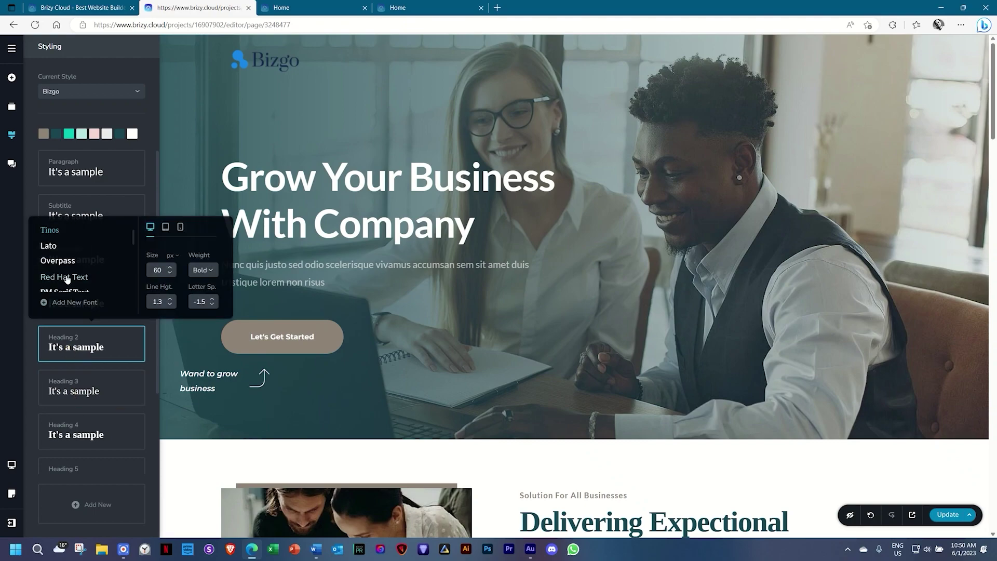
pyautogui.click(58, 251)
pyautogui.click(72, 389)
# Set the Heading 3, Heading 4 and Heading 5 presets' font to Lato.
pyautogui.click(72, 388)
pyautogui.scroll(-1, 77, 317)
pyautogui.click(49, 289)
pyautogui.click(63, 422)
pyautogui.click(63, 422)
pyautogui.scroll(-1, 73, 349)
pyautogui.click(57, 335)
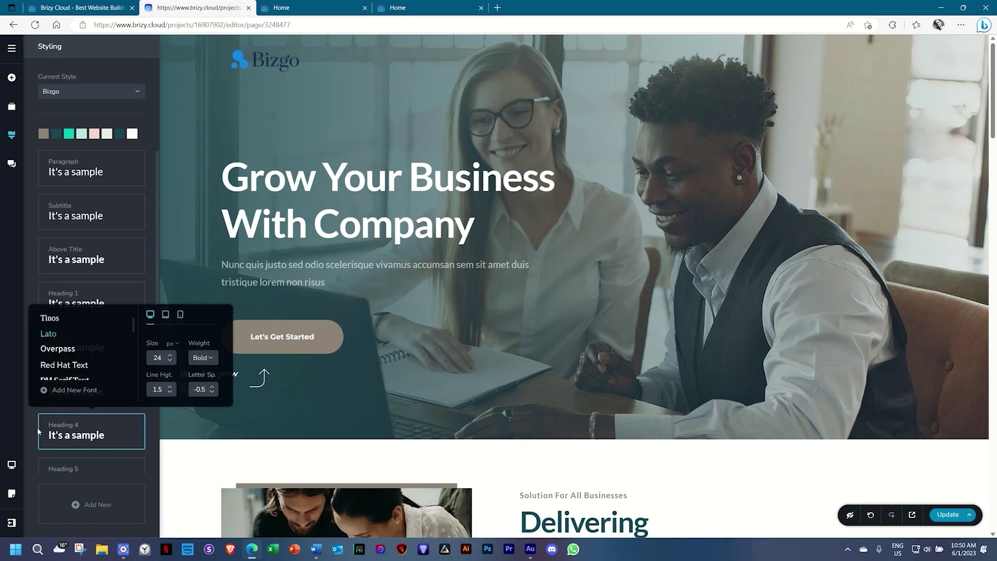
pyautogui.click(36, 427)
pyautogui.scroll(-2, 38, 425)
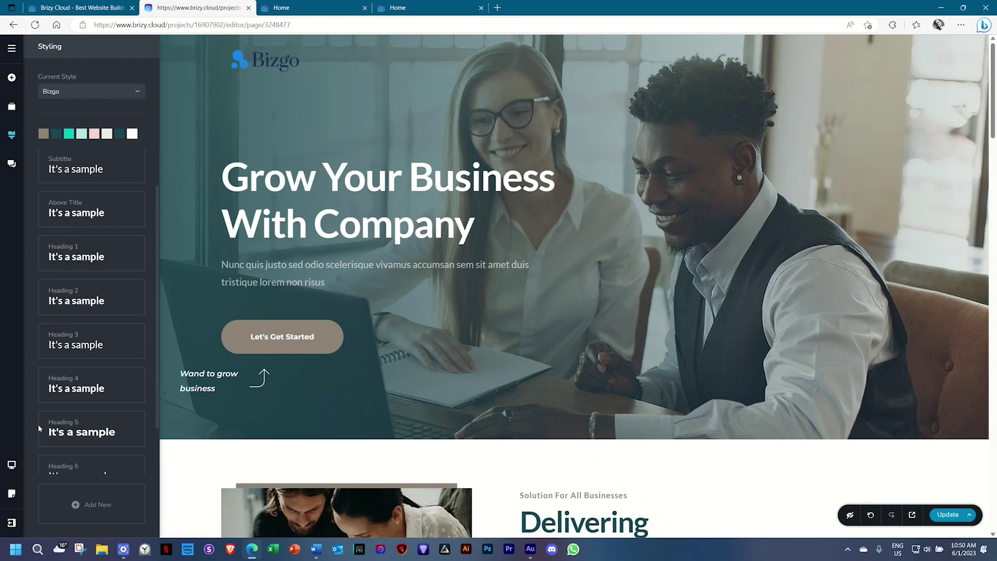
pyautogui.click(63, 411)
pyautogui.scroll(-1, 64, 327)
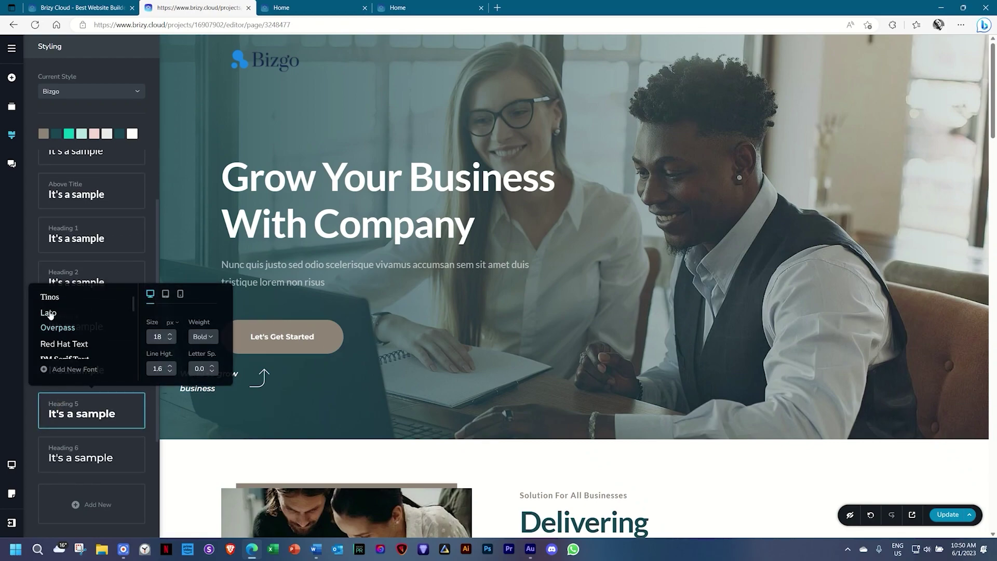
pyautogui.click(48, 312)
# Switch the Heading 6 and Button presets to Lato and close the styling panel.
pyautogui.click(82, 455)
pyautogui.click(47, 358)
pyautogui.click(31, 444)
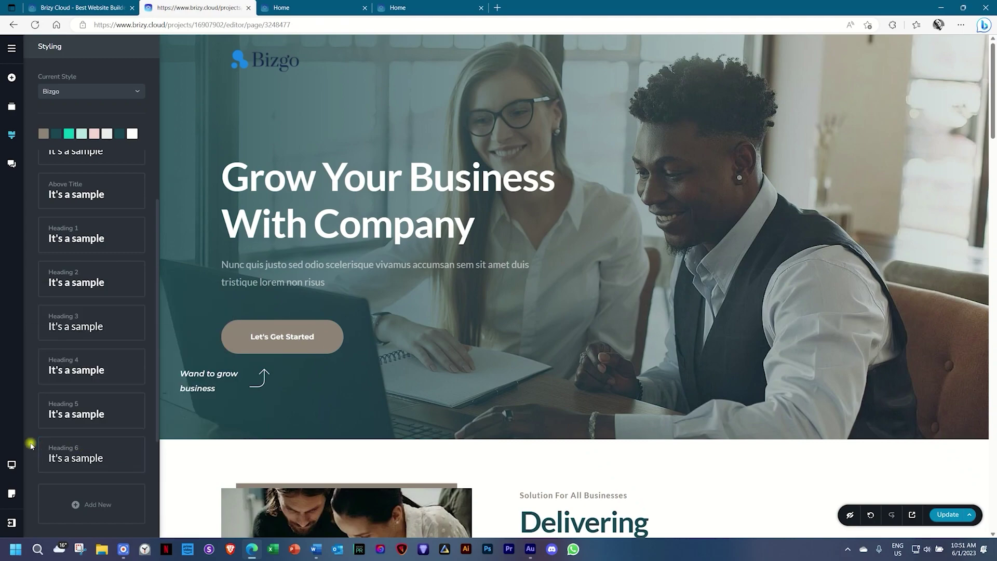
pyautogui.scroll(-1, 30, 444)
pyautogui.click(80, 457)
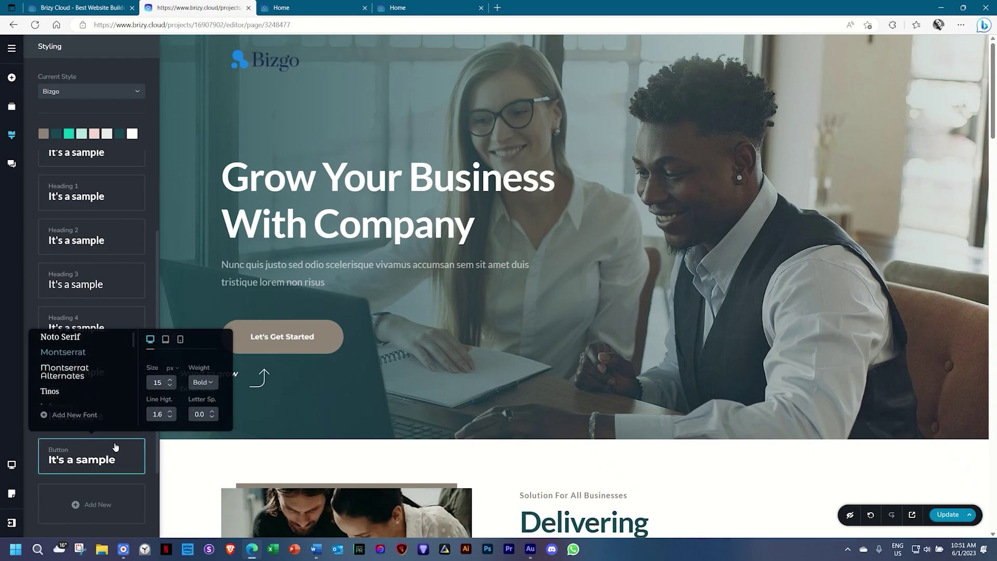
pyautogui.scroll(-1, 89, 367)
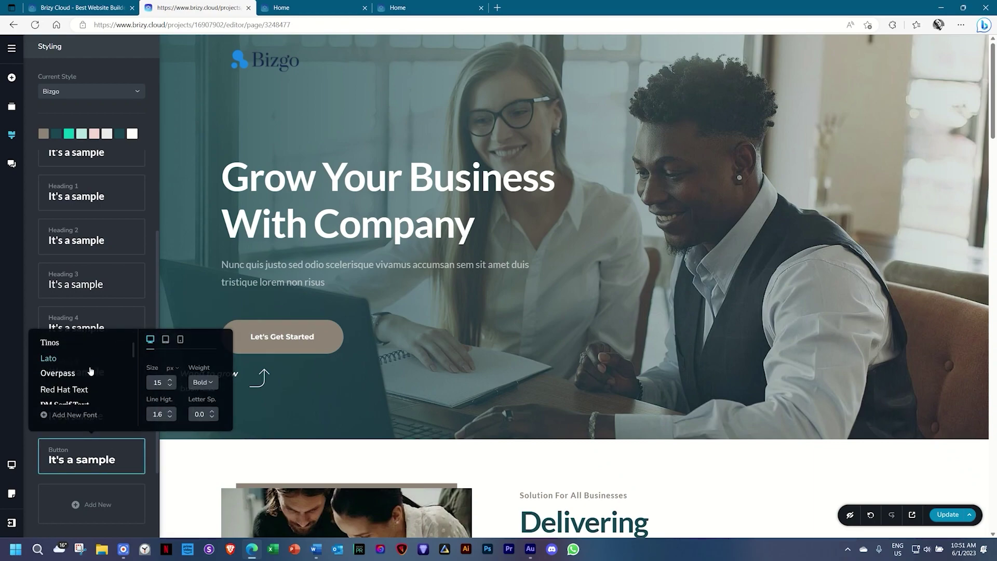
pyautogui.click(49, 359)
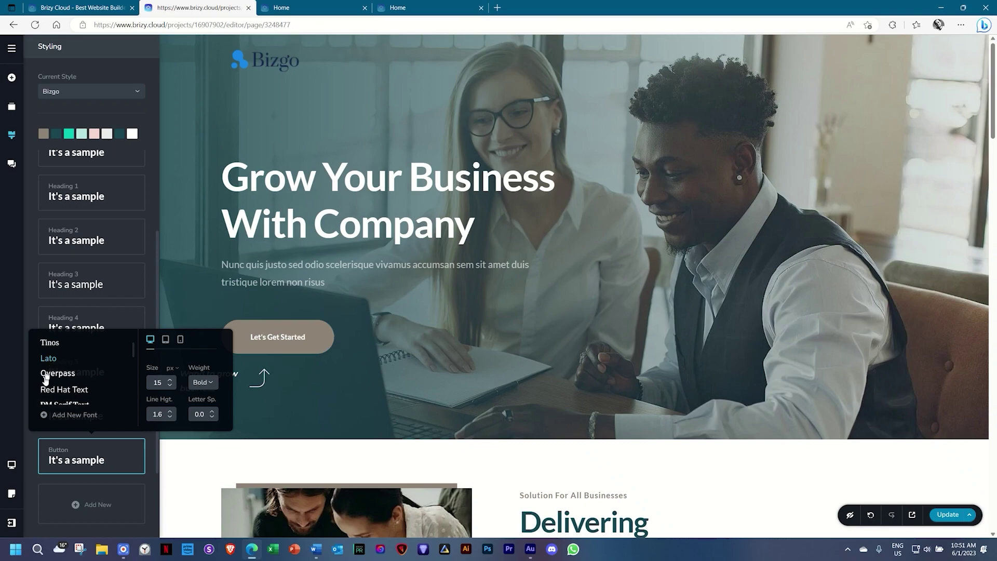
pyautogui.click(29, 452)
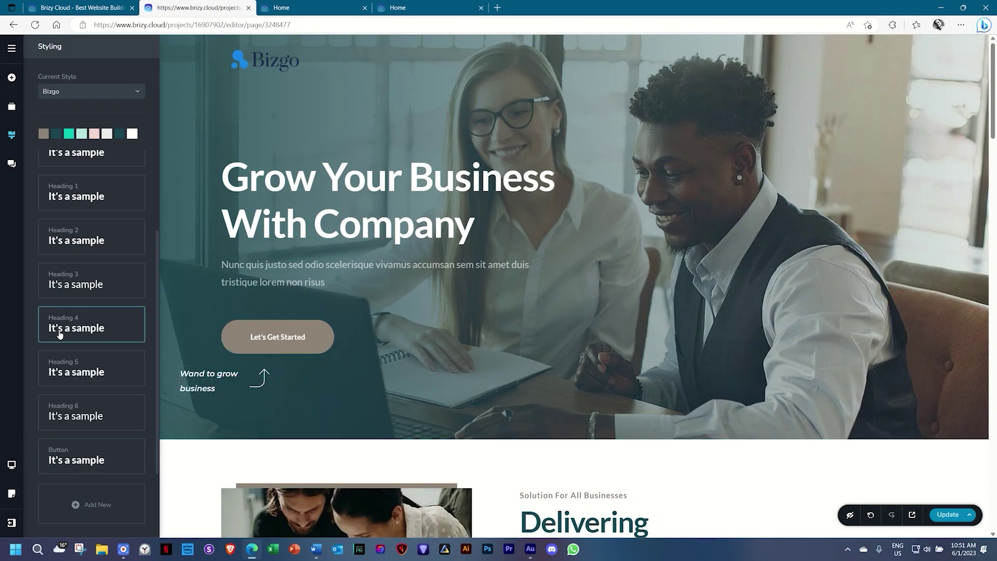
pyautogui.scroll(2, 60, 328)
pyautogui.scroll(-7, 196, 267)
pyautogui.click(878, 277)
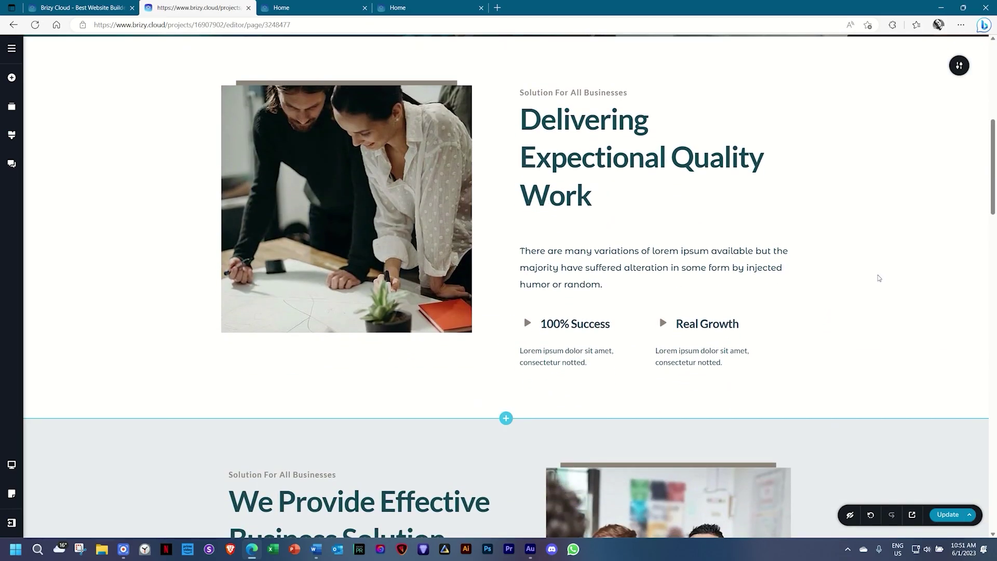
# Set the text under 'Delivering Expectional Quality Work' to Lato and link it to the Paragraph preset.
pyautogui.scroll(-5, 877, 278)
pyautogui.scroll(3, 877, 278)
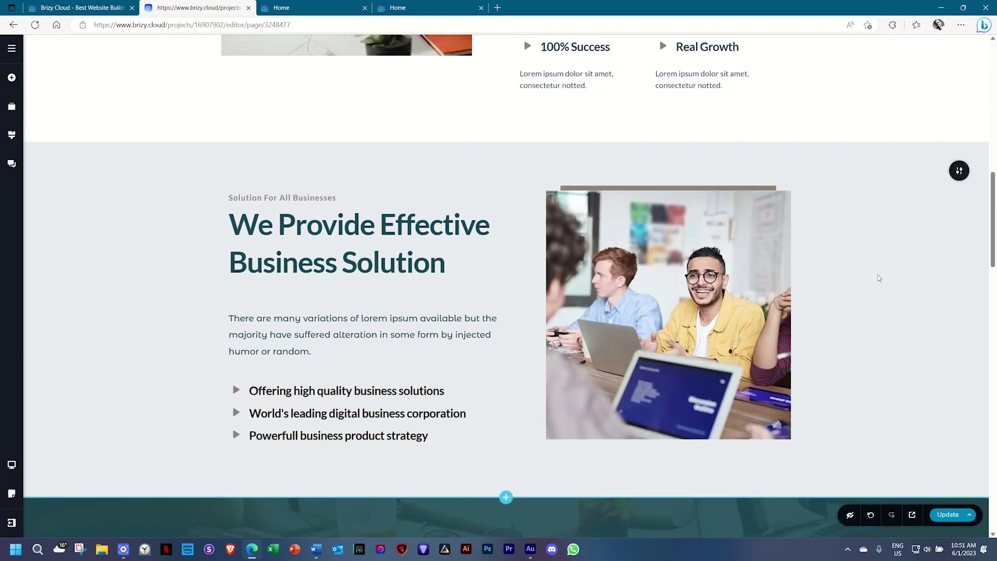
pyautogui.click(550, 181)
pyautogui.click(532, 210)
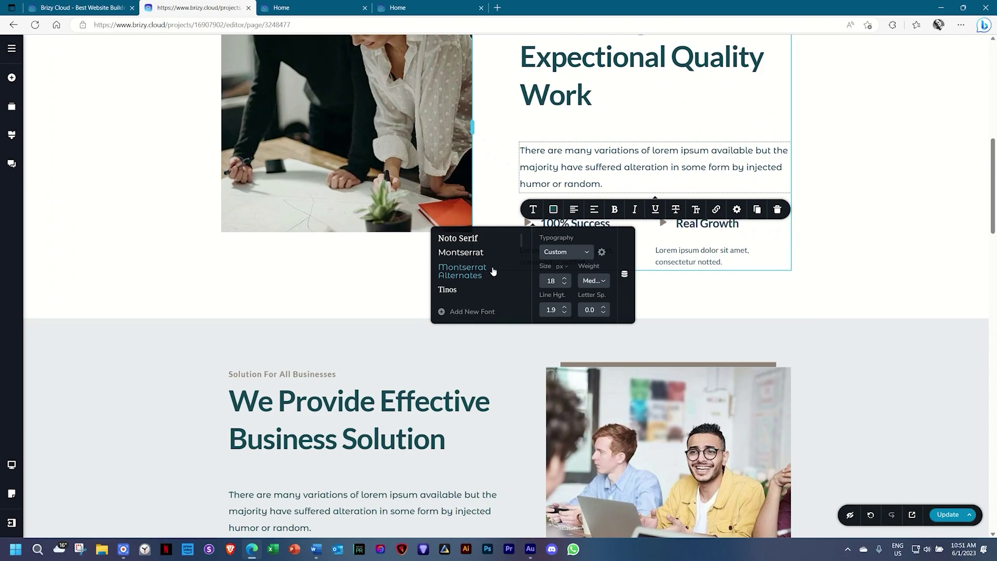
pyautogui.scroll(-2, 493, 272)
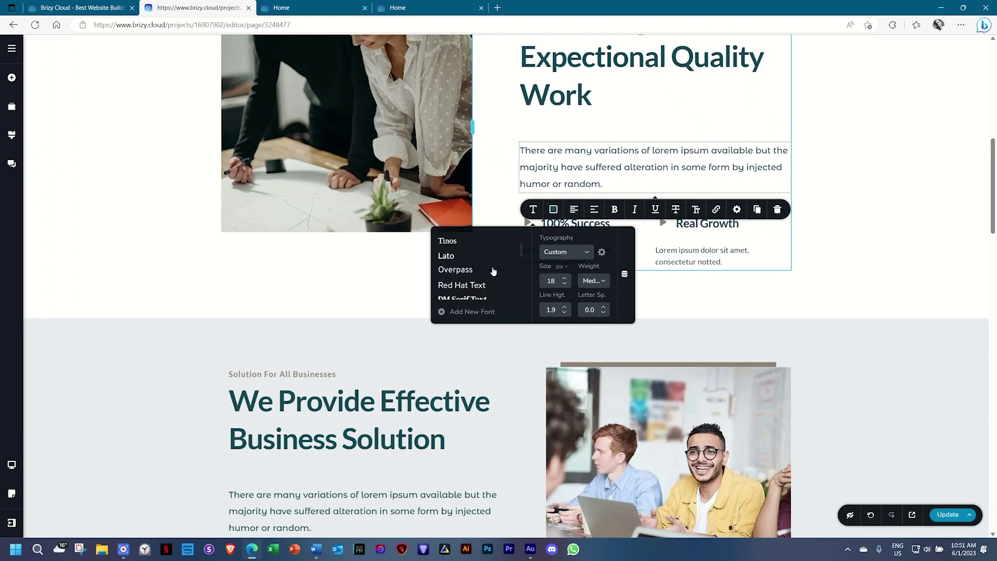
pyautogui.click(451, 256)
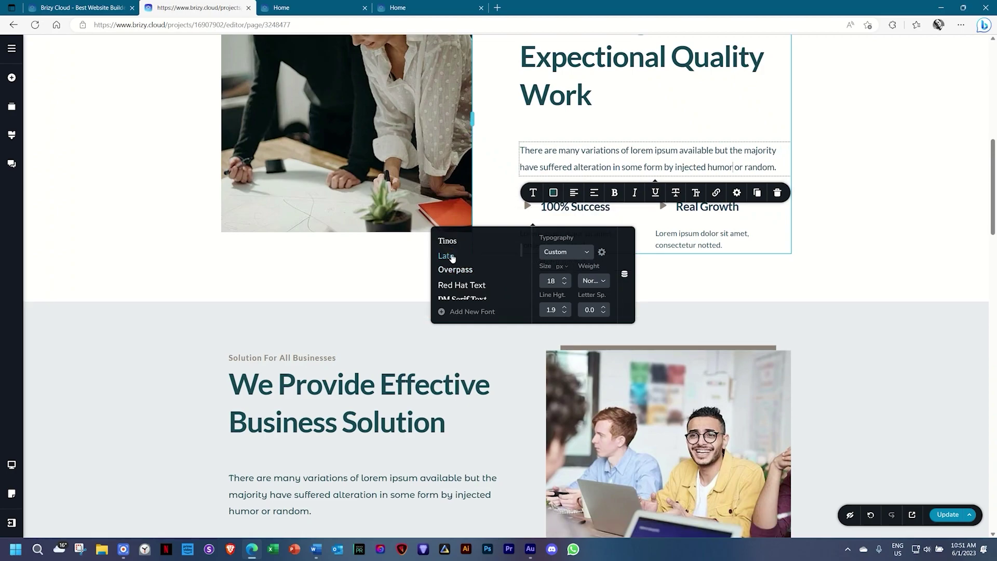
pyautogui.click(557, 257)
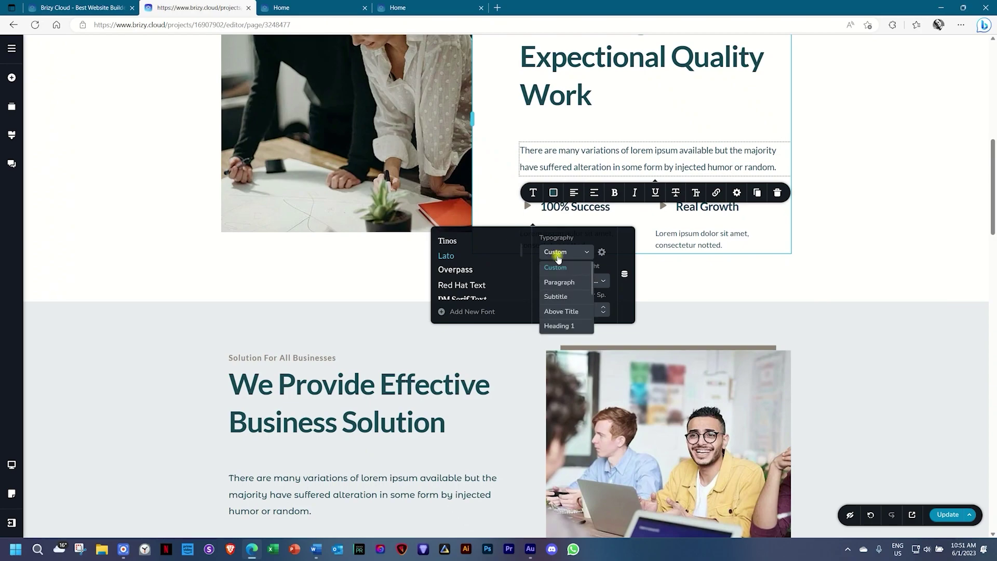
pyautogui.click(554, 283)
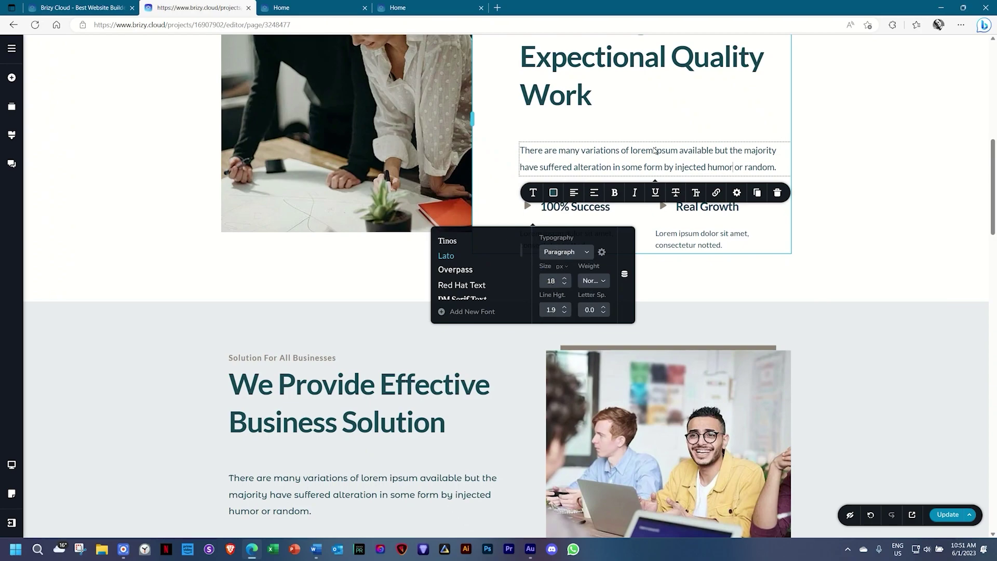
pyautogui.click(788, 209)
pyautogui.click(921, 254)
# Link the text under 'We Provide Effective Business Solution' to the Subtitle preset.
pyautogui.scroll(-4, 466, 392)
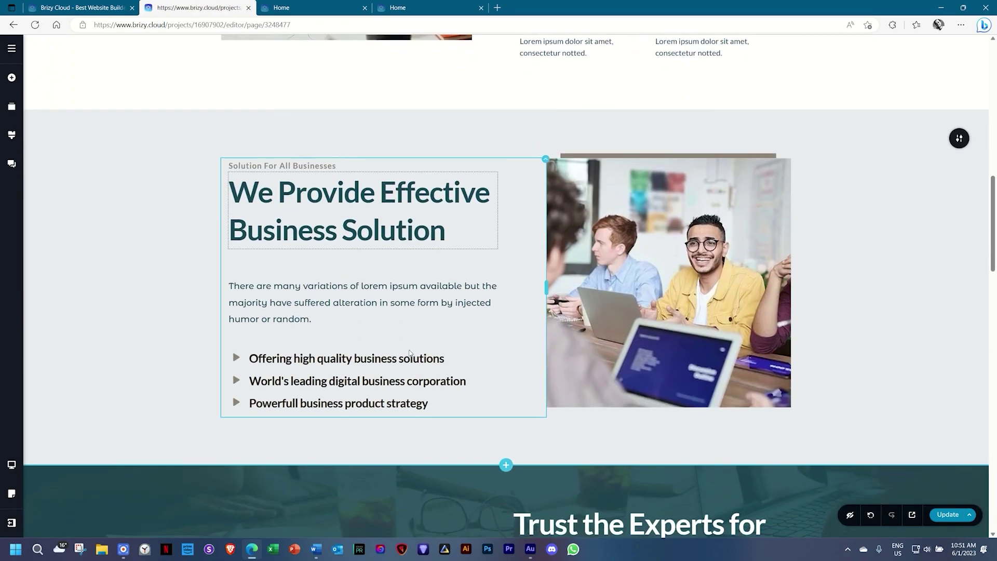
pyautogui.click(388, 295)
pyautogui.click(240, 251)
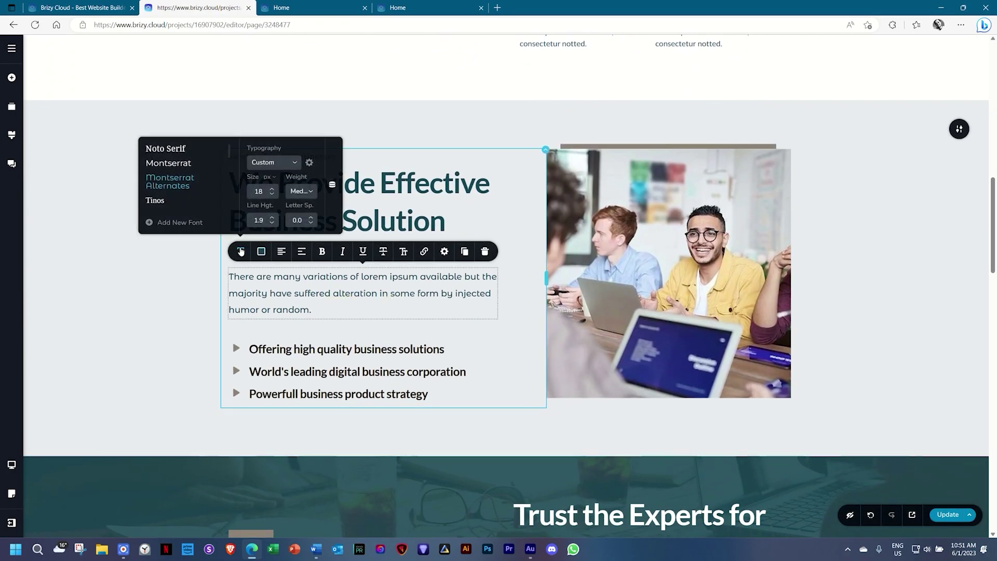
pyautogui.scroll(-2, 166, 197)
pyautogui.scroll(2, 167, 197)
pyautogui.click(294, 163)
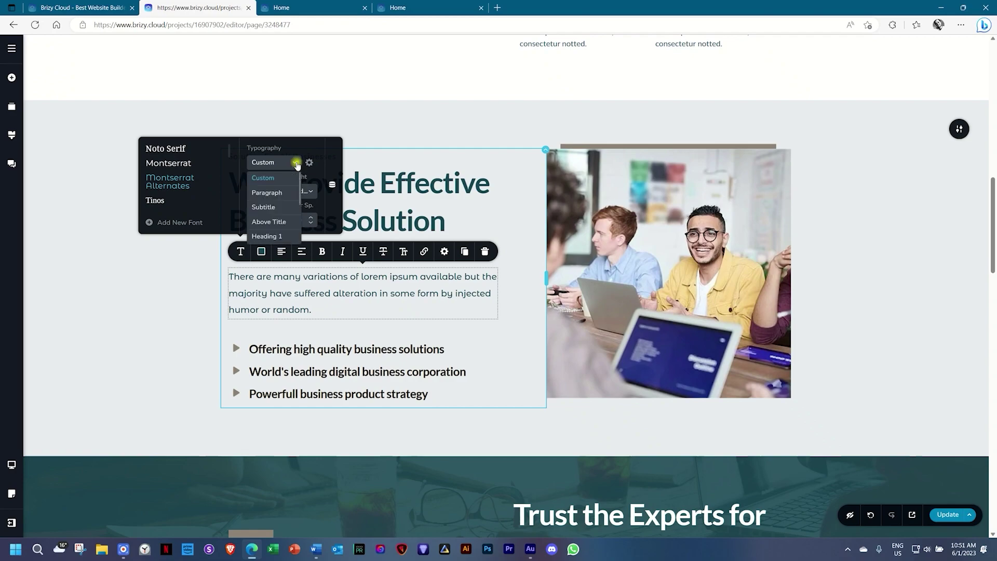
pyautogui.click(270, 208)
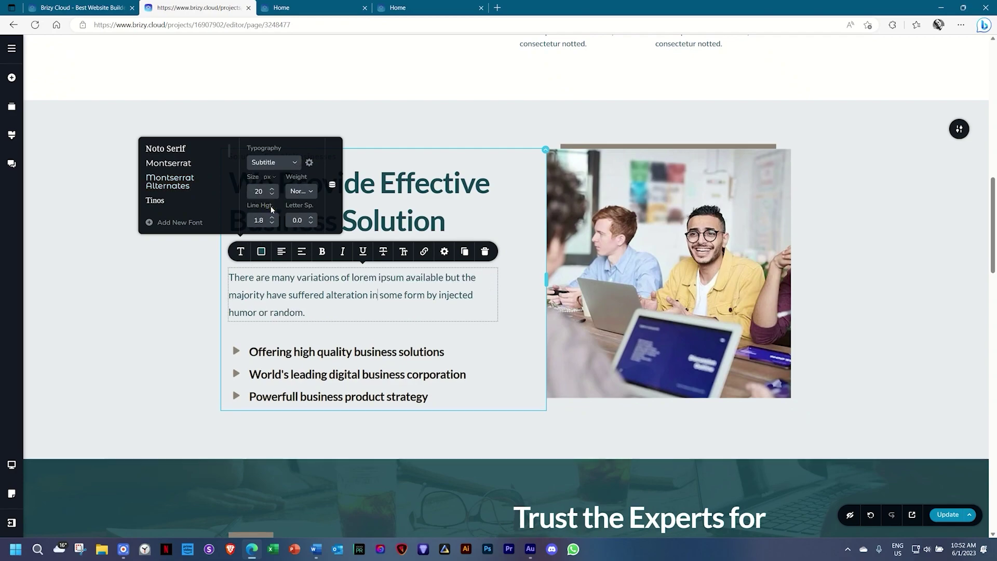
pyautogui.click(872, 245)
pyautogui.scroll(-5, 873, 247)
pyautogui.scroll(-8, 872, 245)
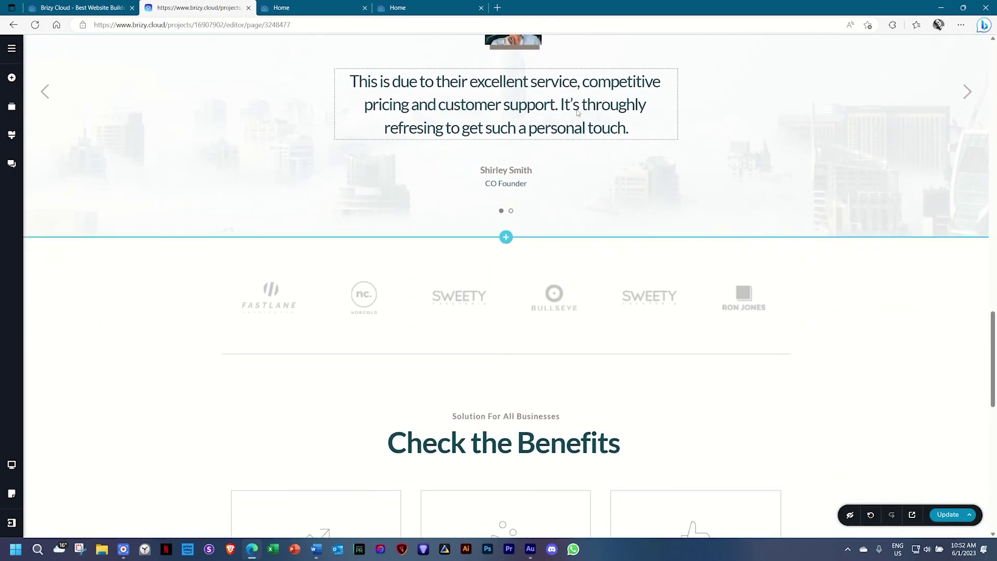
pyautogui.click(567, 104)
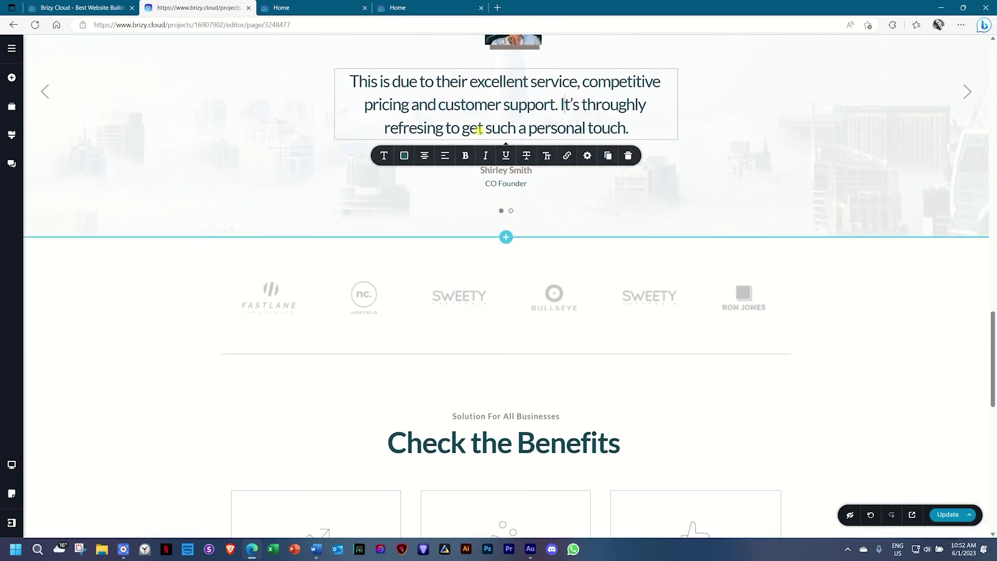
pyautogui.click(384, 156)
pyautogui.scroll(-2, 306, 195)
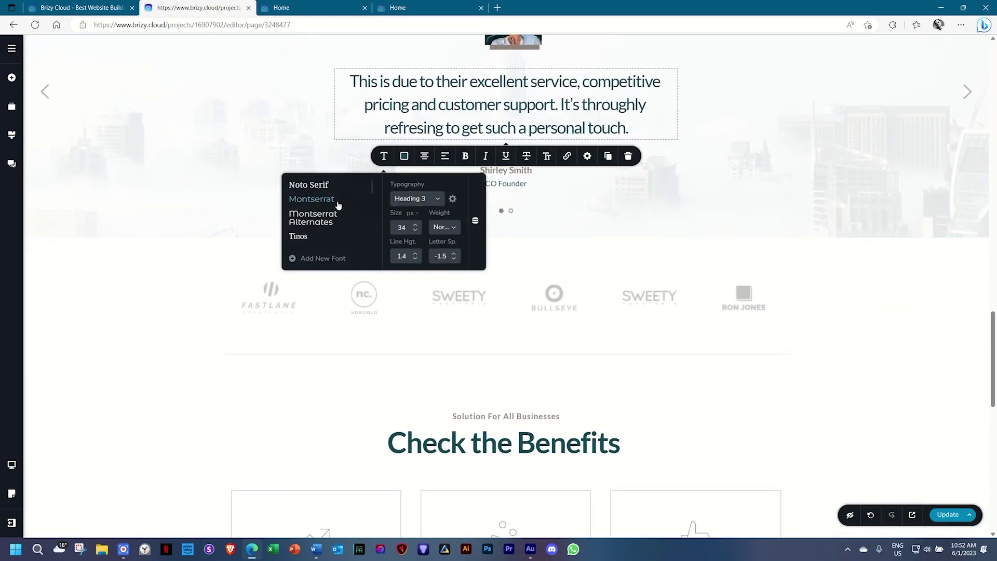
pyautogui.click(158, 298)
pyautogui.scroll(-1, 158, 298)
pyautogui.scroll(-4, 158, 301)
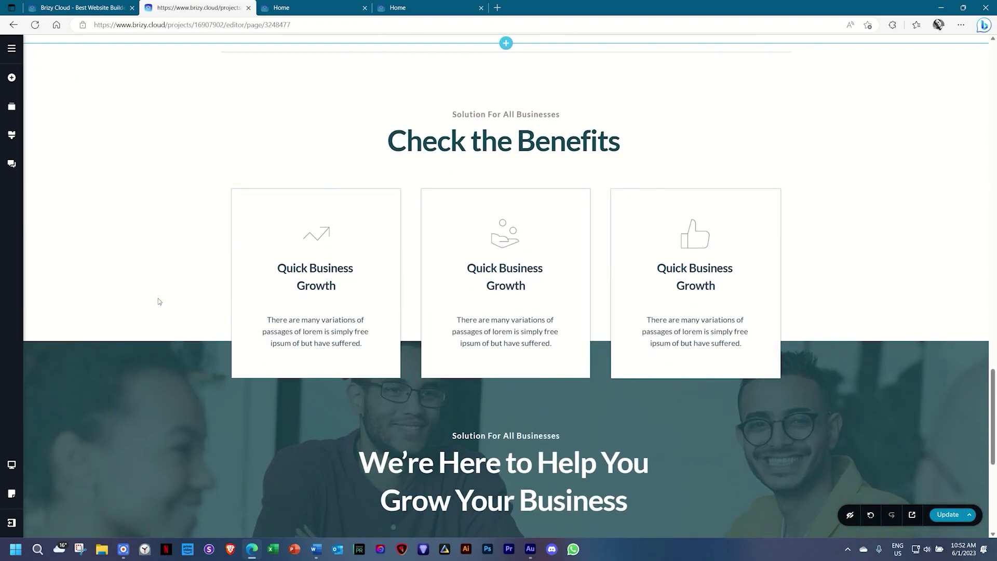
pyautogui.scroll(-2, 158, 298)
pyautogui.scroll(-4, 157, 298)
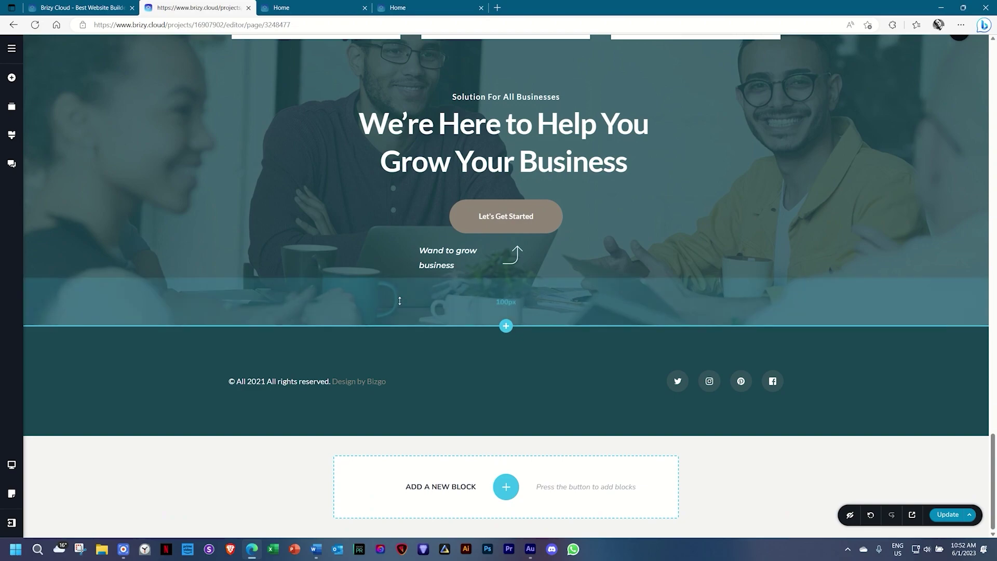
pyautogui.scroll(15, 158, 298)
pyautogui.scroll(7, 737, 294)
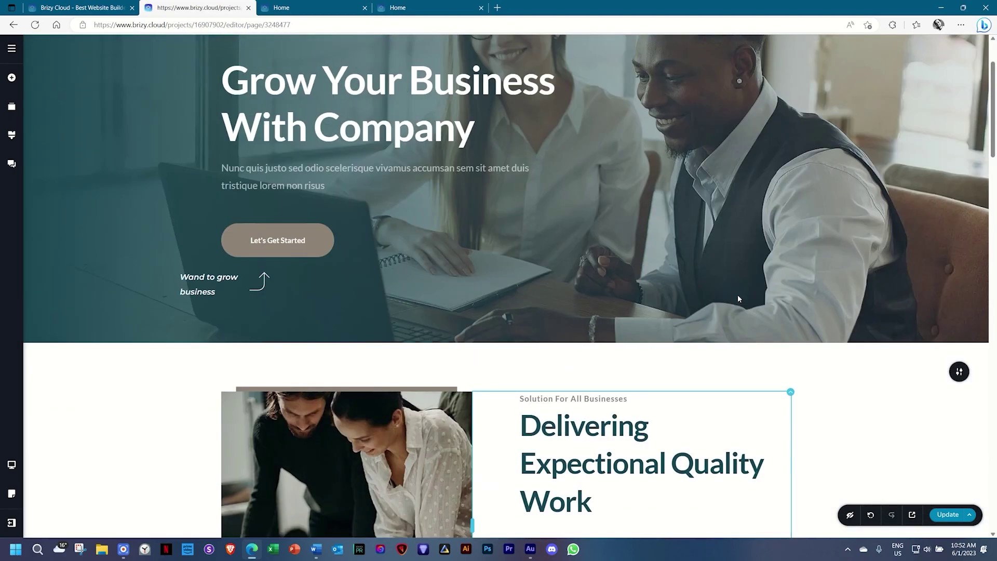
pyautogui.click(308, 227)
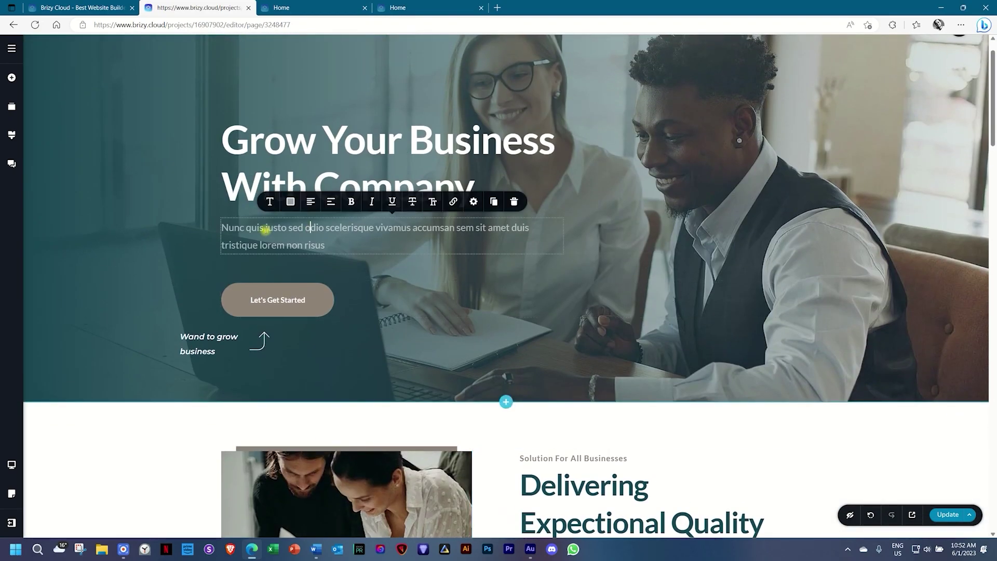
pyautogui.click(270, 201)
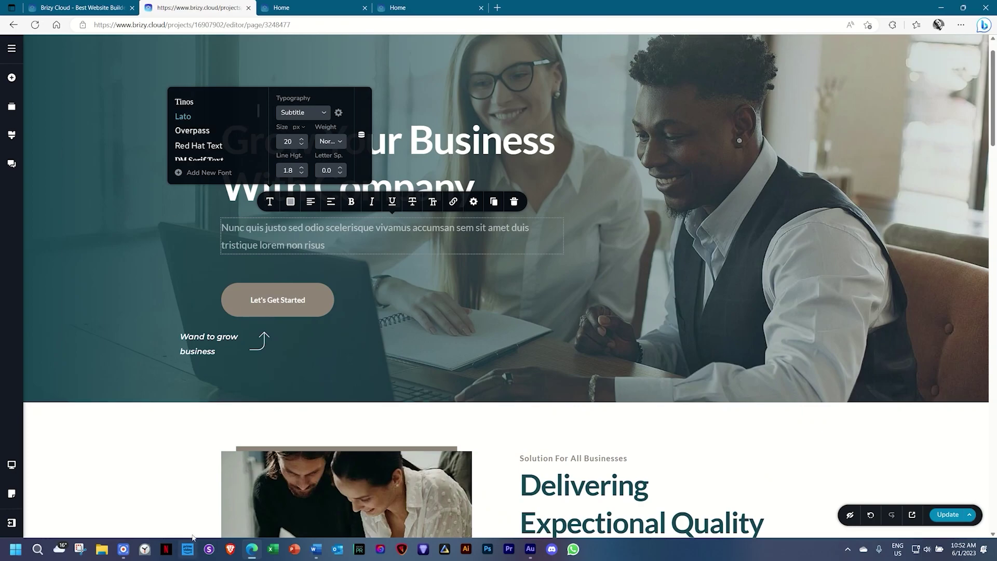
pyautogui.click(185, 493)
pyautogui.scroll(-5, 186, 496)
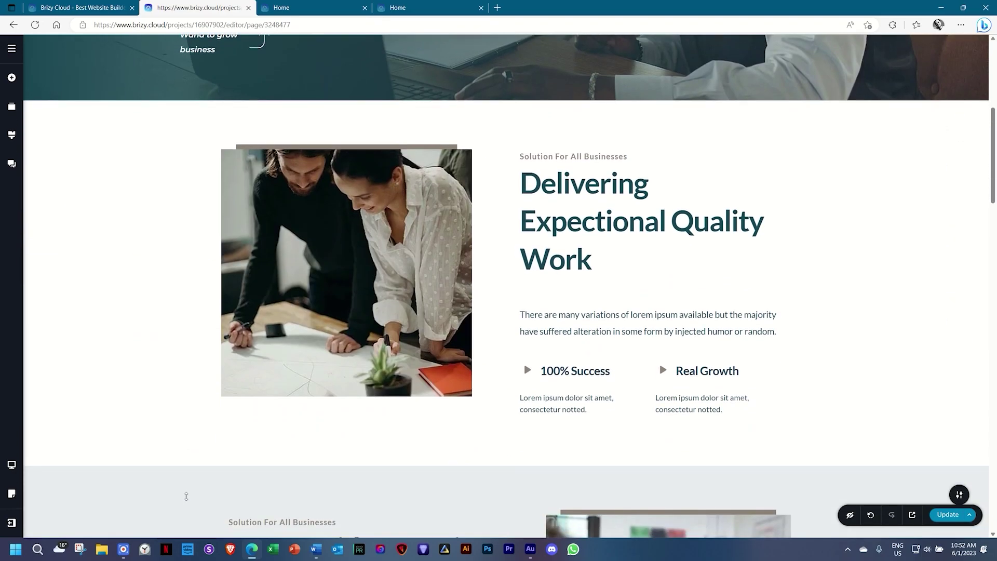
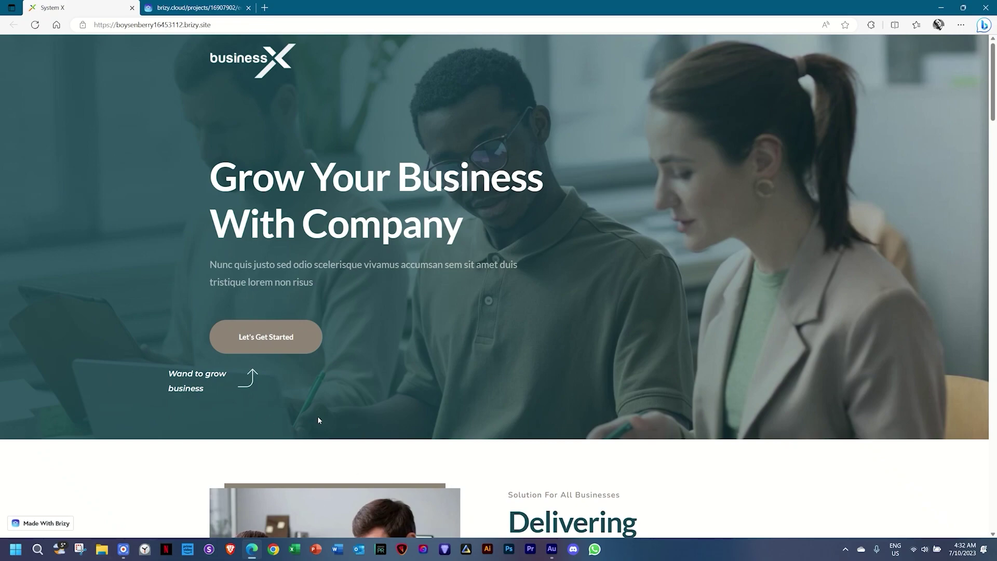
# Return to the Bizgo page editor, look through the page and open the Add Elements panel.
pyautogui.click(194, 8)
pyautogui.scroll(-8, 495, 275)
pyautogui.scroll(-15, 495, 276)
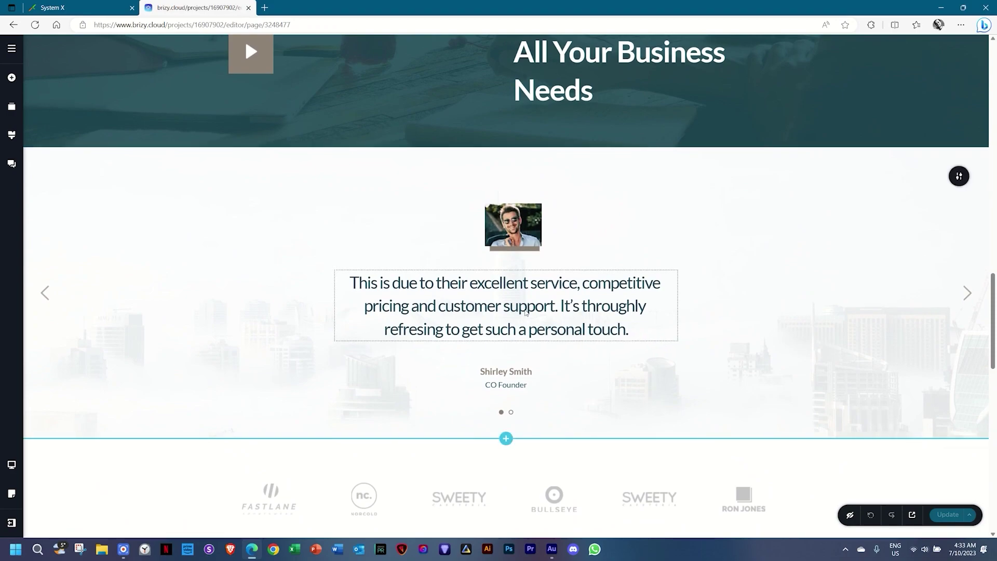
pyautogui.scroll(-4, 729, 293)
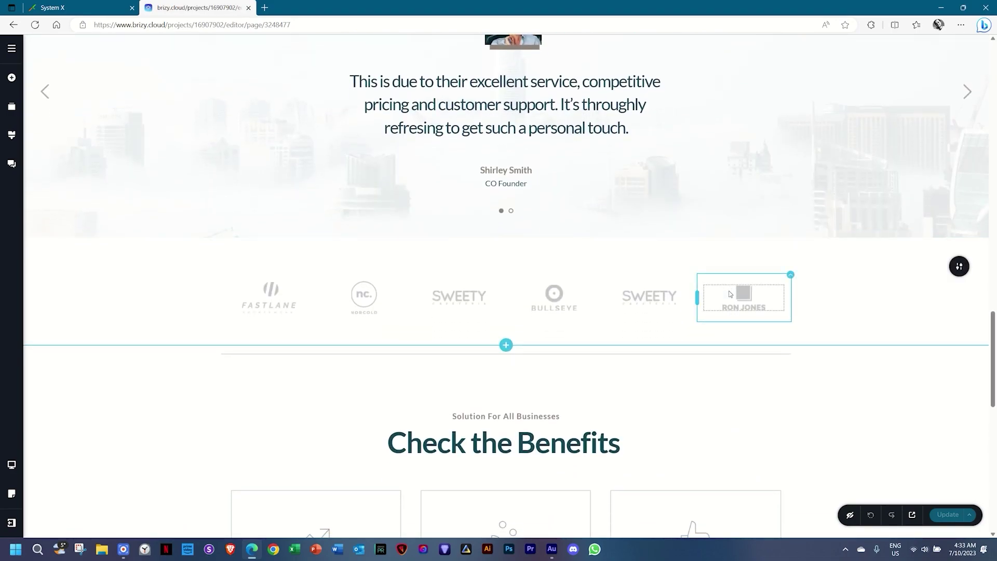
pyautogui.scroll(-6, 730, 294)
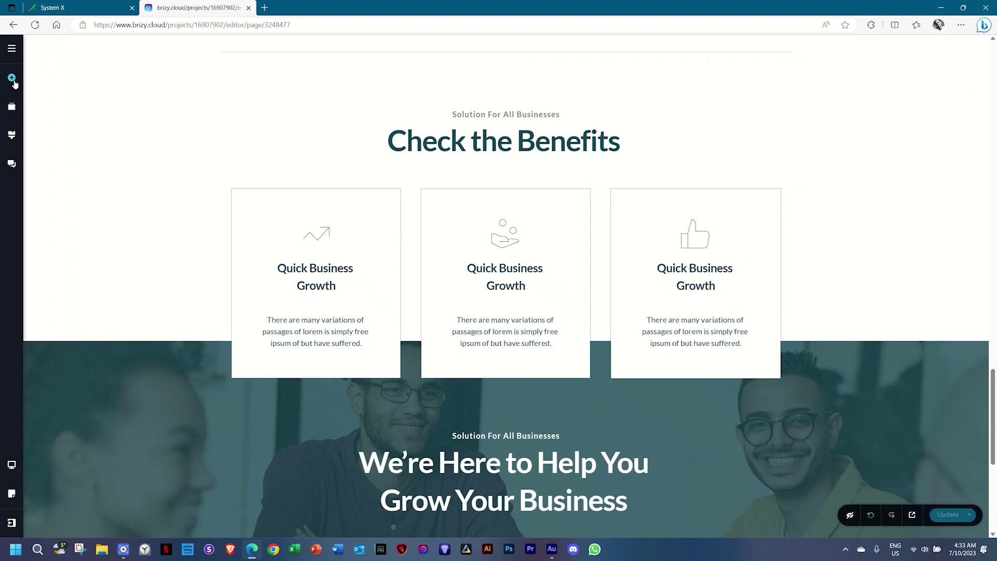
pyautogui.click(12, 79)
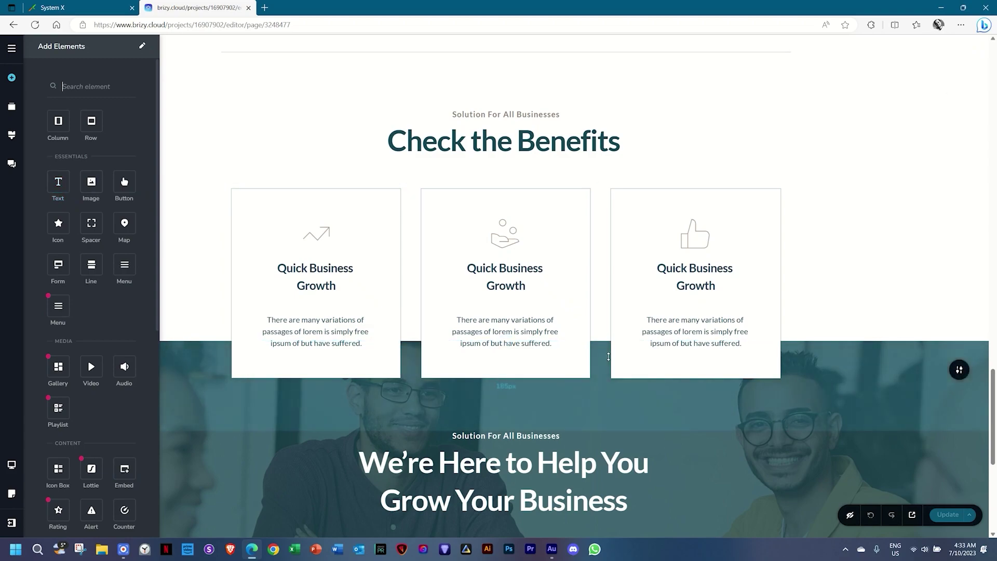
pyautogui.scroll(11, 609, 357)
pyautogui.scroll(12, 609, 356)
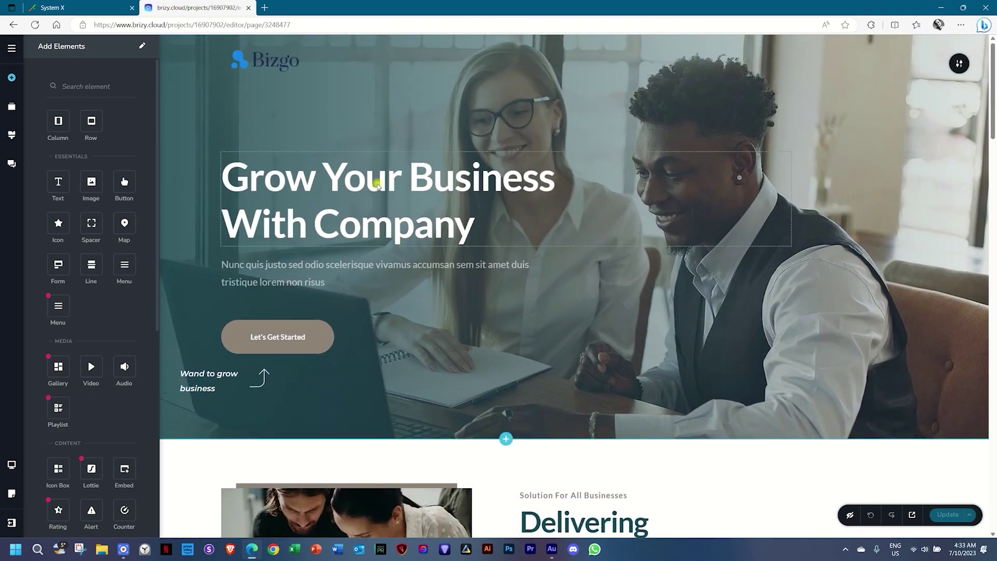
# Start editing the hero heading 'Grow Your Business With Company' and try selecting its text.
pyautogui.click(377, 183)
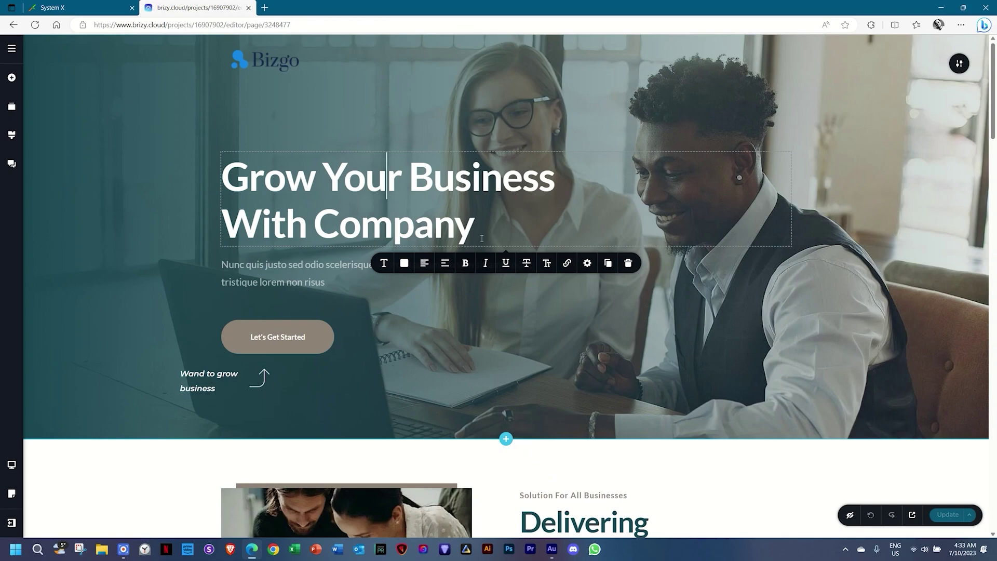
pyautogui.click(482, 234)
pyautogui.moveTo(482, 235); pyautogui.dragTo(231, 176)
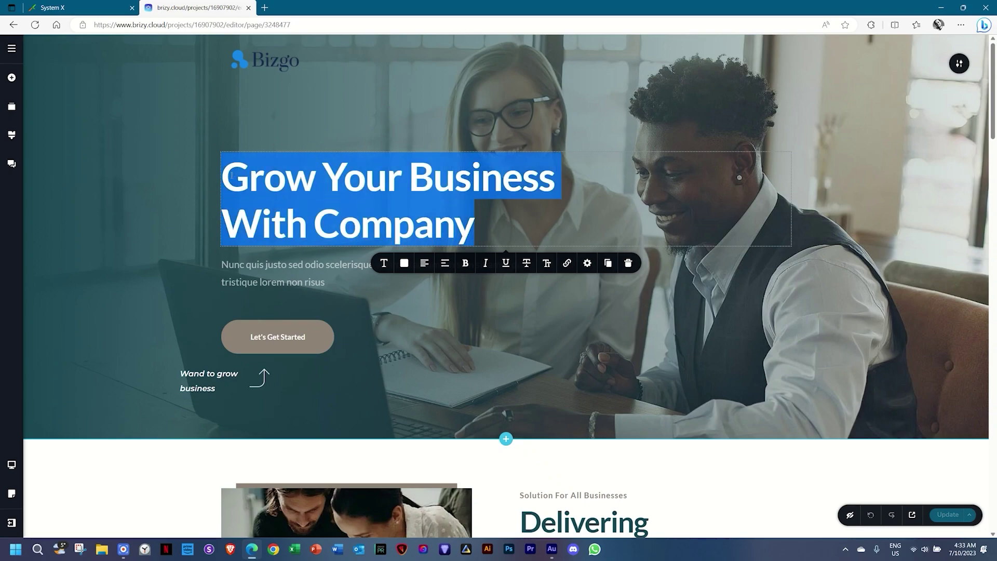
pyautogui.click(305, 187)
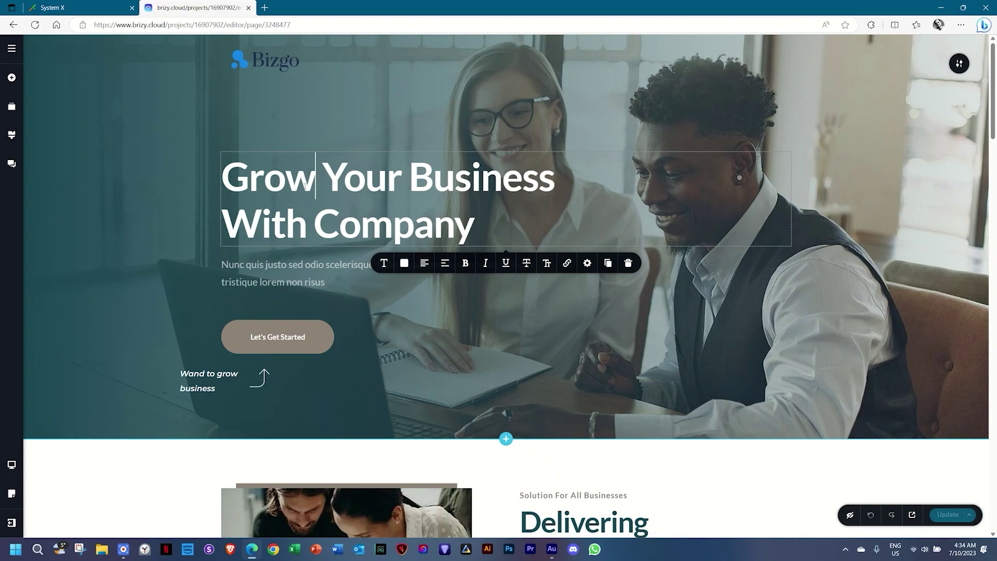
pyautogui.hotkey('ctrl', 'a')
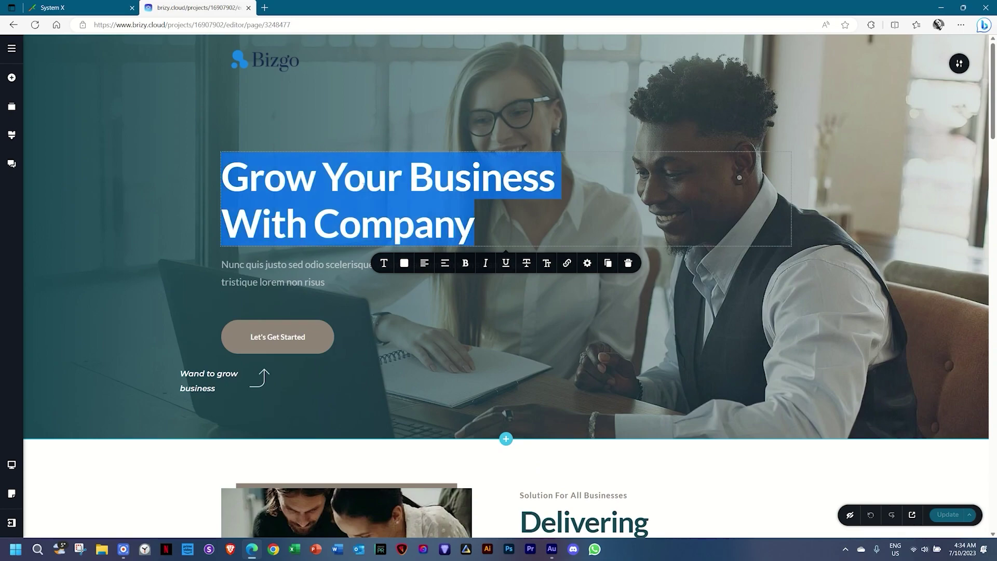
pyautogui.click(382, 182)
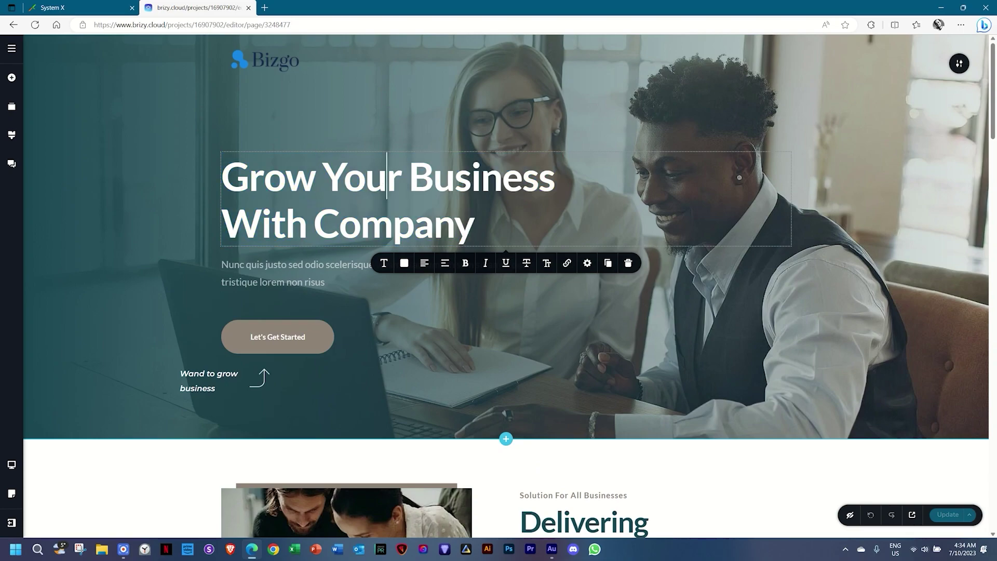
pyautogui.tripleClick(382, 182)
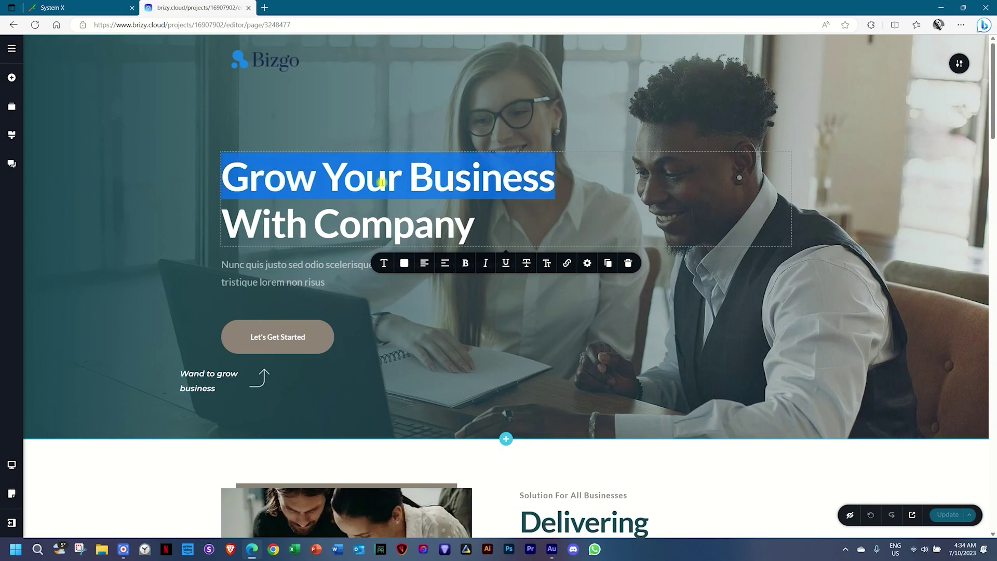
pyautogui.doubleClick(382, 182)
pyautogui.tripleClick(382, 182)
# Select the entire hero heading text and delete it.
pyautogui.click(393, 224)
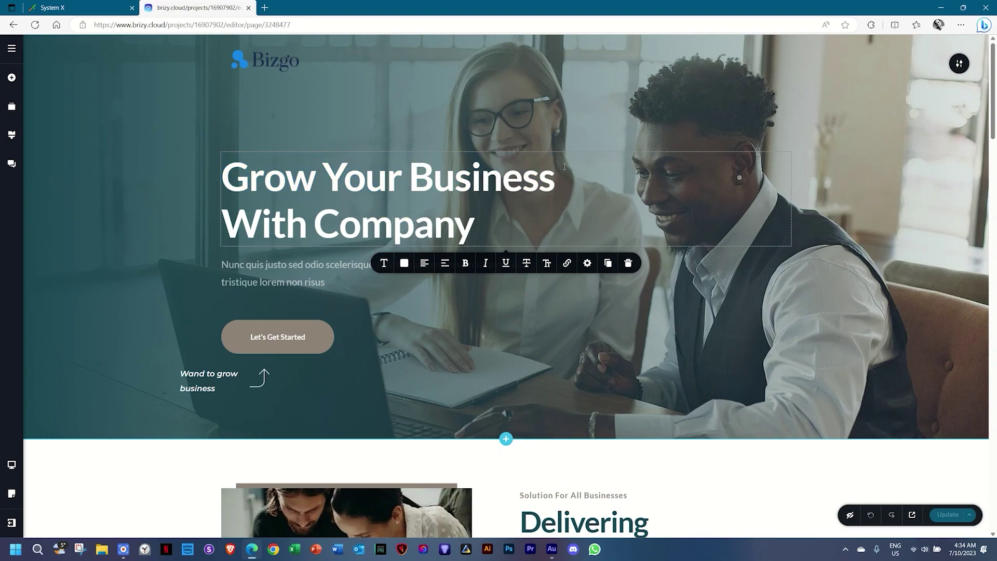
pyautogui.click(476, 224)
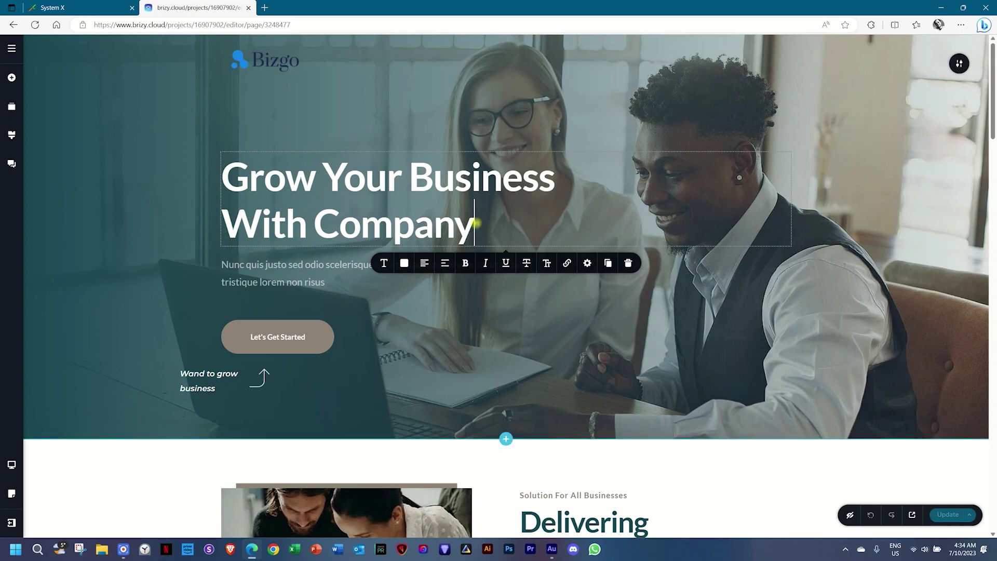
pyautogui.tripleClick(474, 190)
pyautogui.click(475, 224)
pyautogui.hotkey('ctrl', 'a')
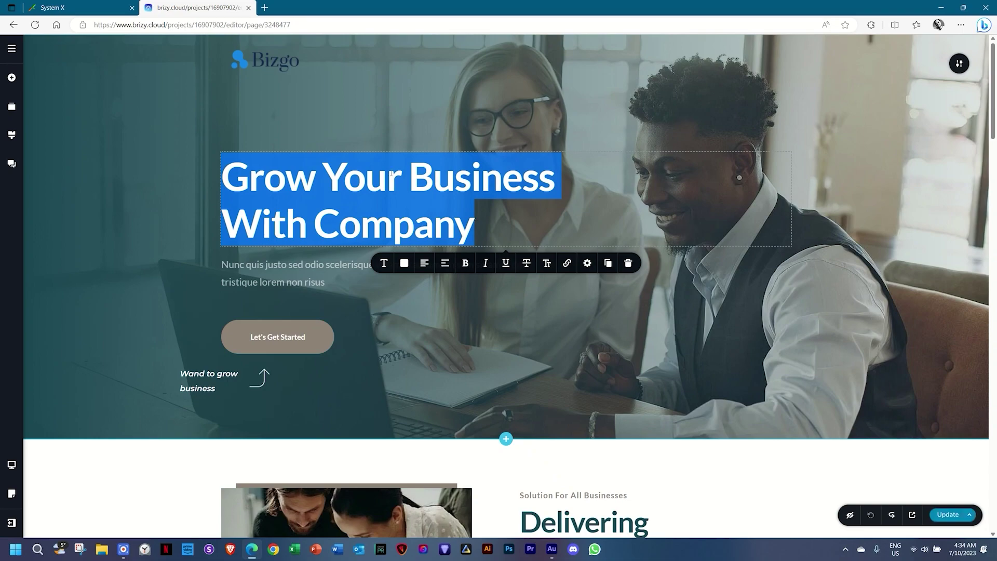
pyautogui.press('BackSpace')
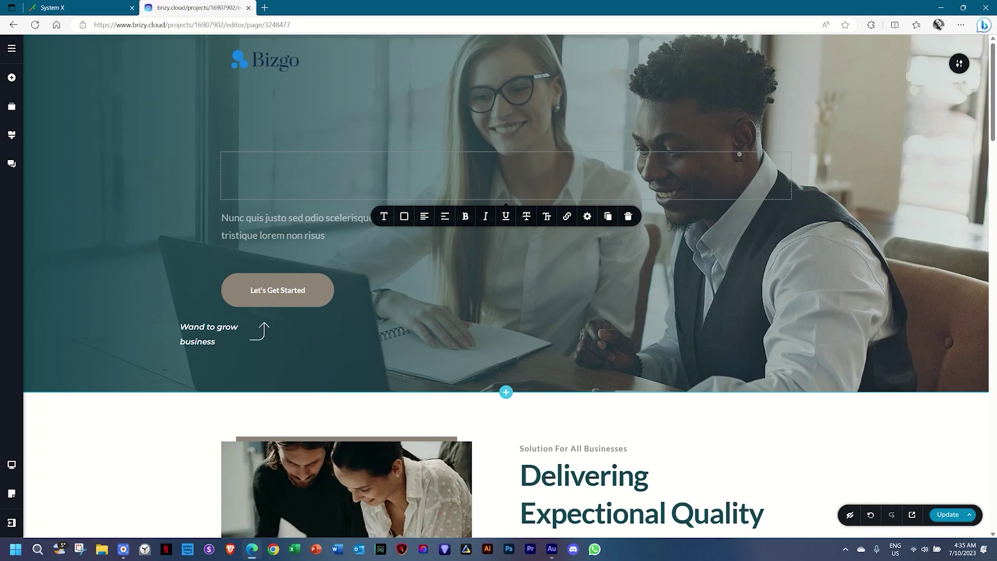
# Type 'We Take You To New Heights' as the hero heading and colour it #EBEBEB.
pyautogui.click(362, 164)
pyautogui.write('We Take ')
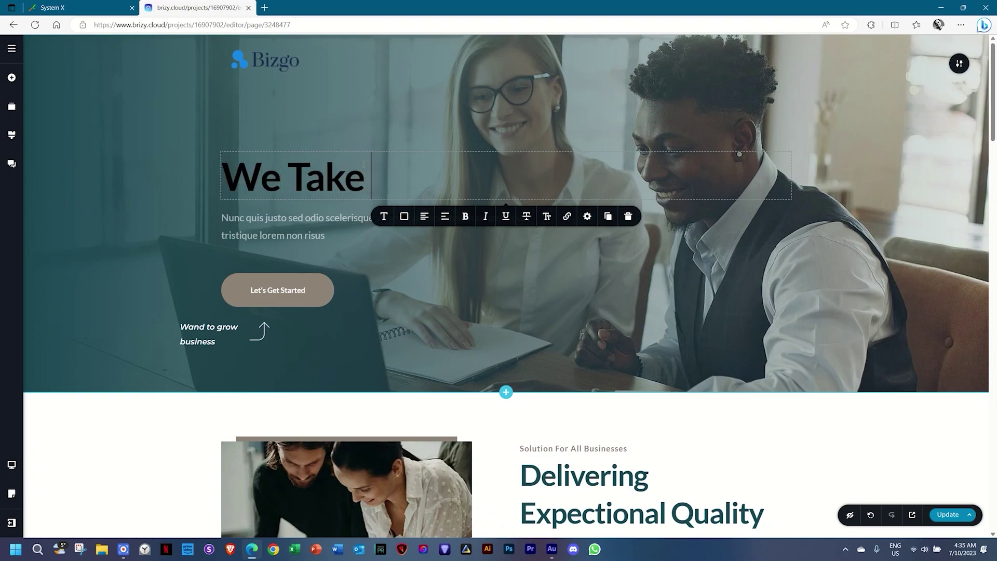
pyautogui.write('You To New Heights')
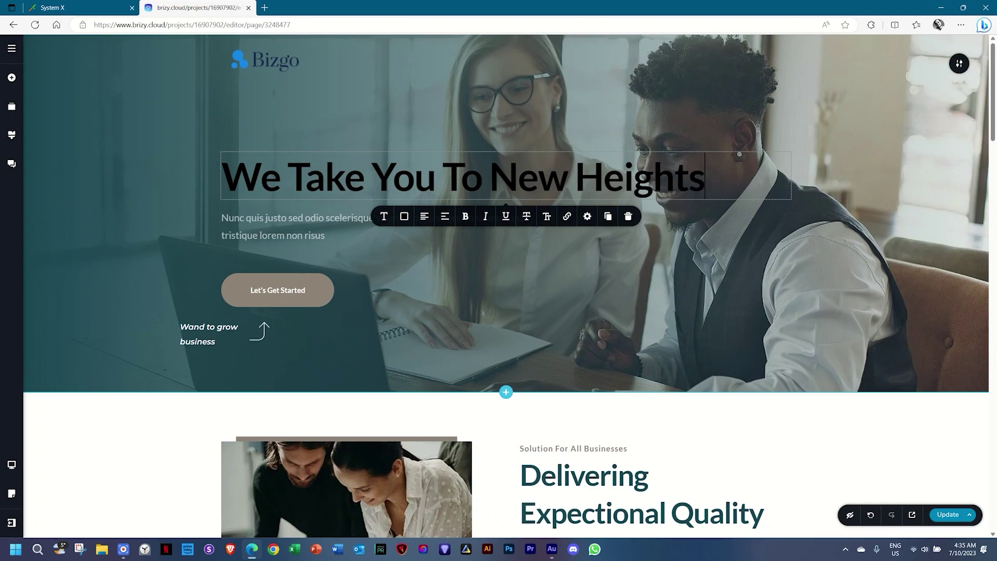
pyautogui.click(403, 216)
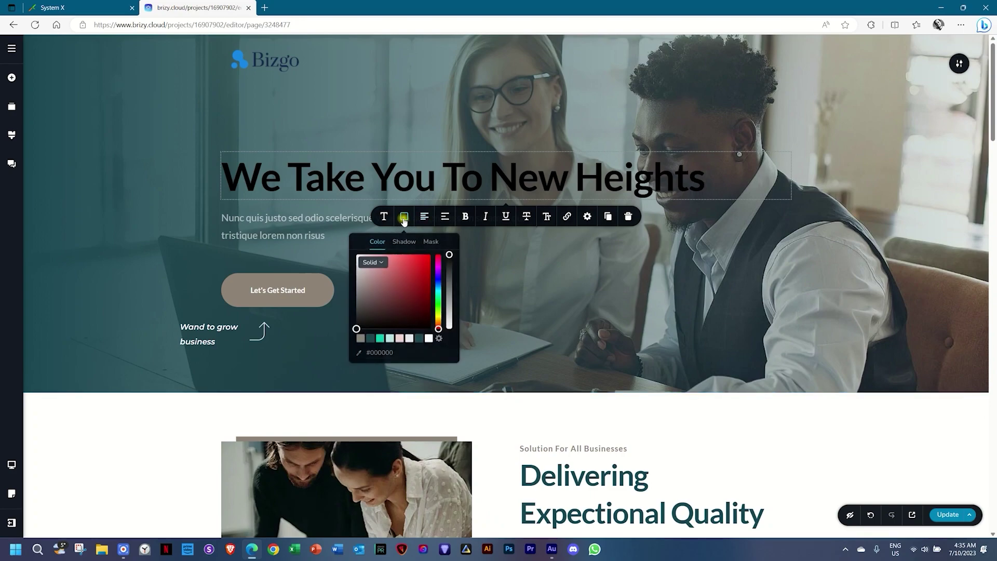
pyautogui.click(409, 338)
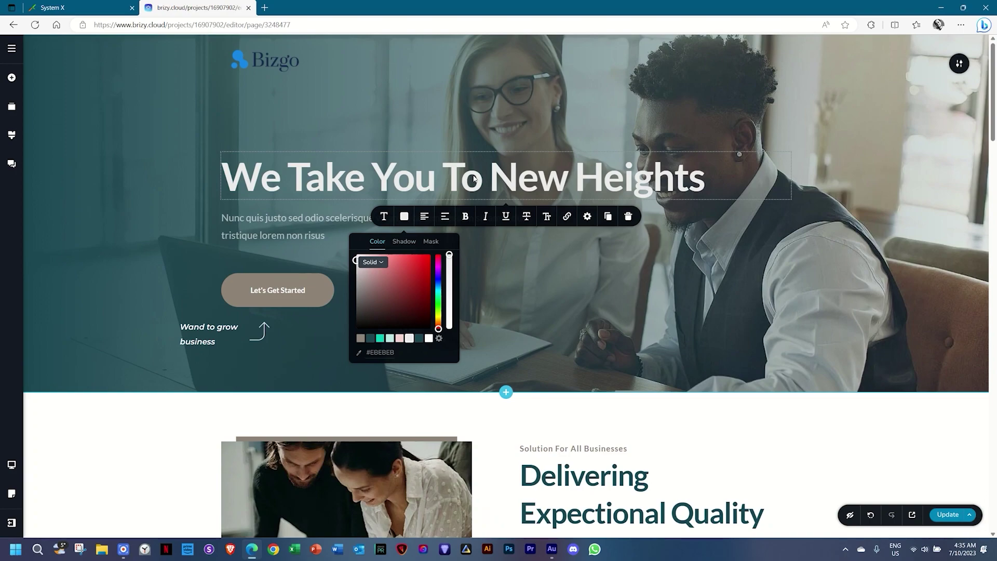
# Give the heading per-side padding with a 40% value on one side so it wraps.
pyautogui.click(586, 217)
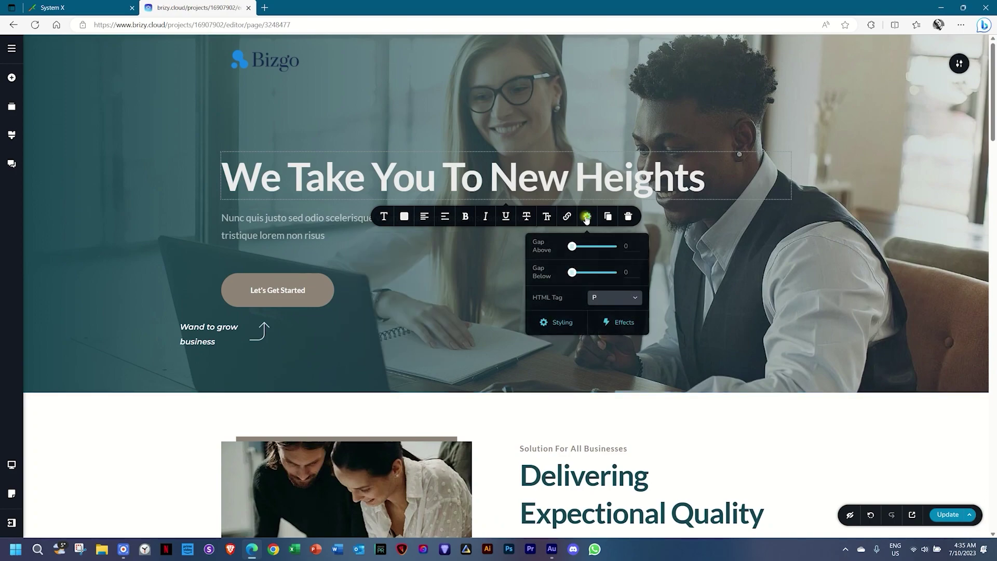
pyautogui.click(562, 323)
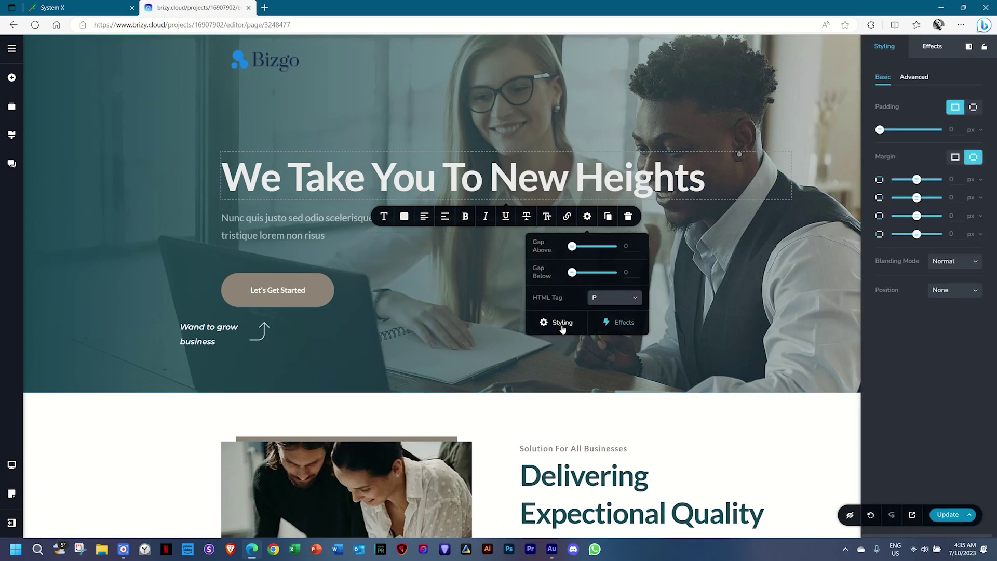
pyautogui.click(975, 109)
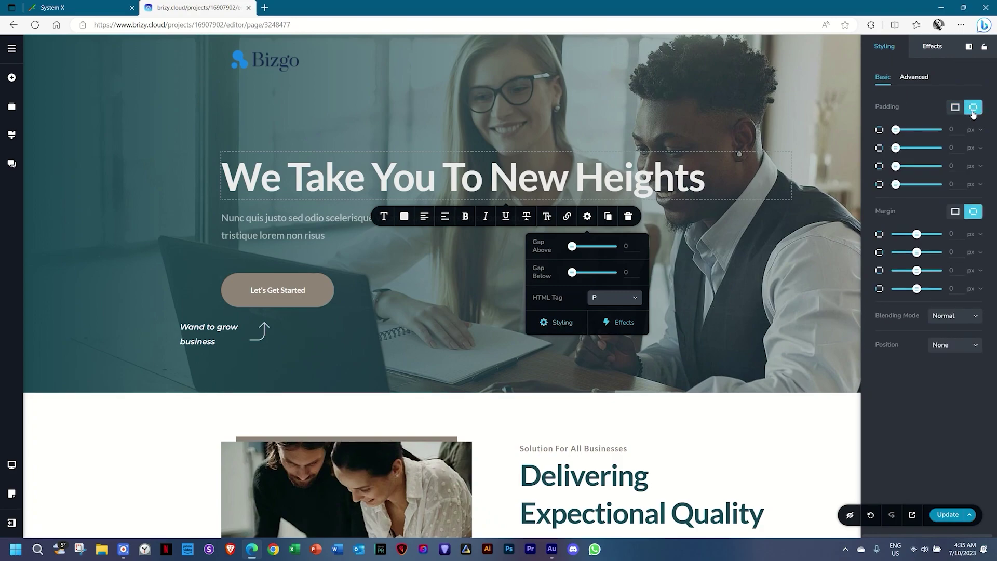
pyautogui.click(976, 148)
pyautogui.click(971, 172)
pyautogui.click(958, 149)
pyautogui.write('35')
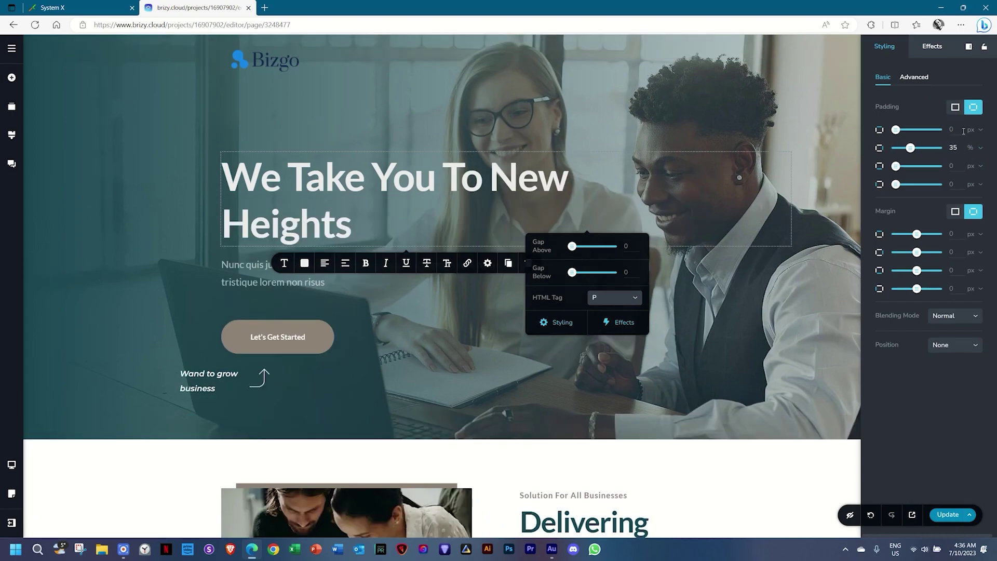
pyautogui.moveTo(960, 149); pyautogui.dragTo(943, 151)
pyautogui.click(781, 322)
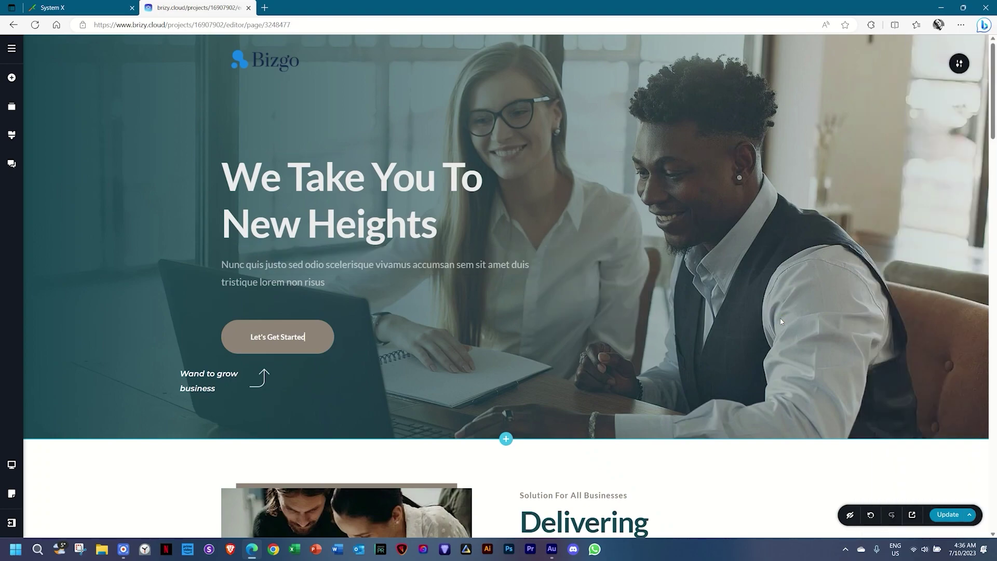
# Replace 'Solution For All Businesses' with 'We Make You Grow Daily' and colour it grey-brown #8e8378.
pyautogui.scroll(-5, 780, 322)
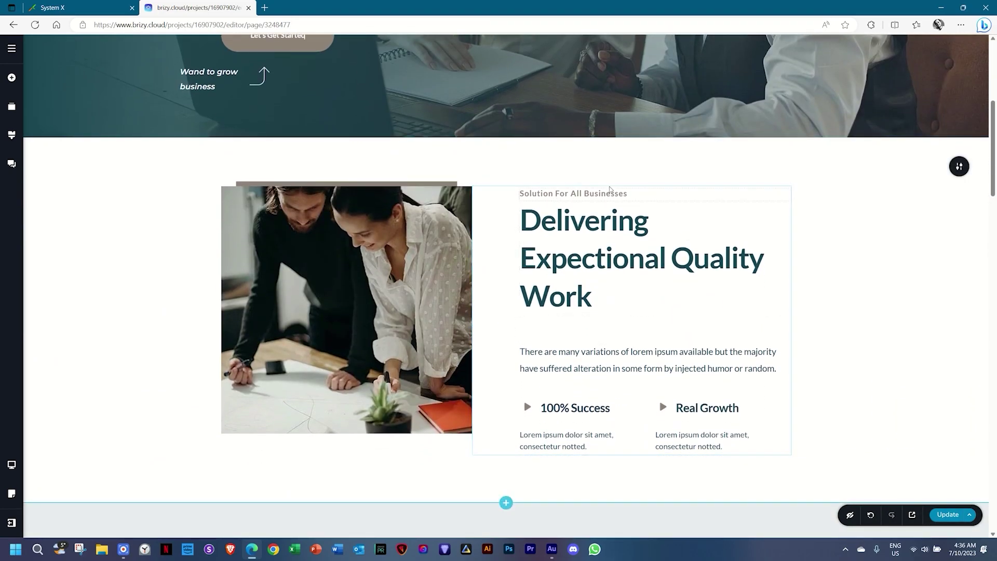
pyautogui.tripleClick(604, 195)
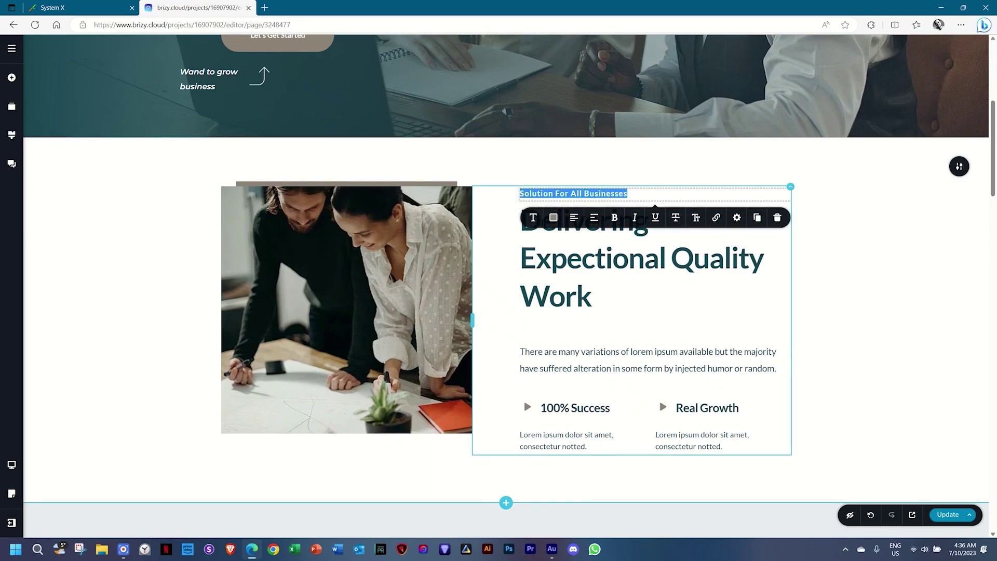
pyautogui.write('We Make ')
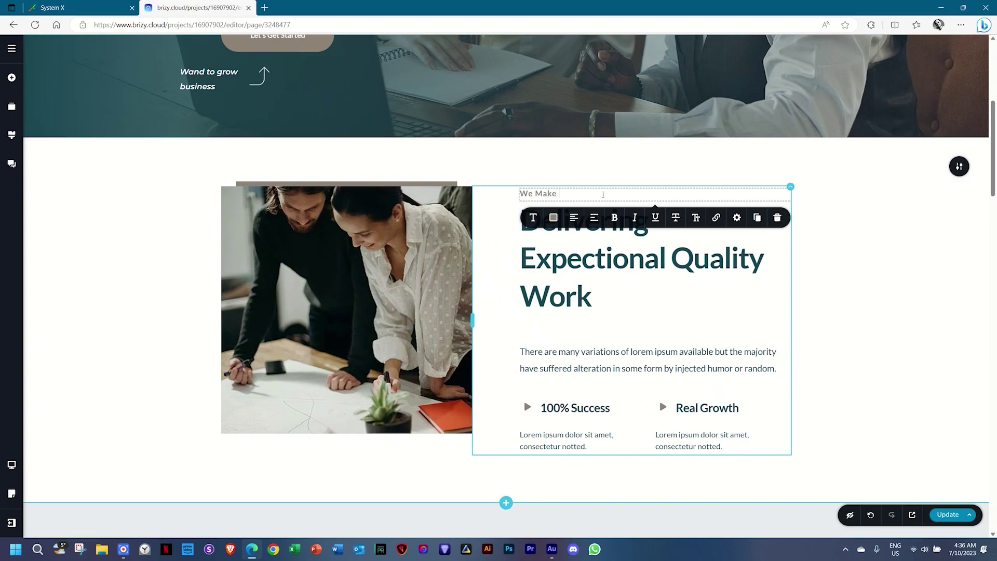
pyautogui.write('You Grow Daily')
pyautogui.click(554, 218)
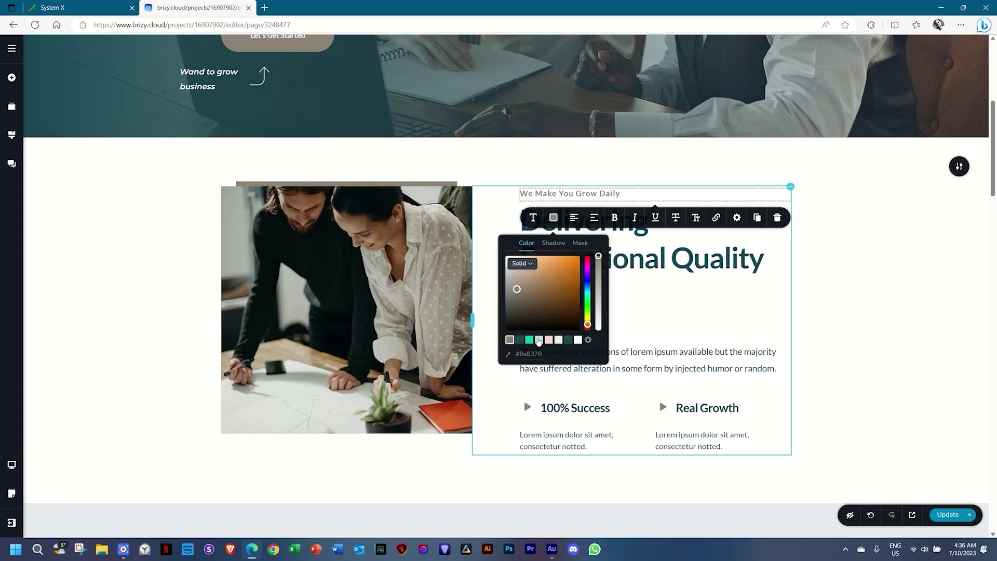
pyautogui.click(529, 340)
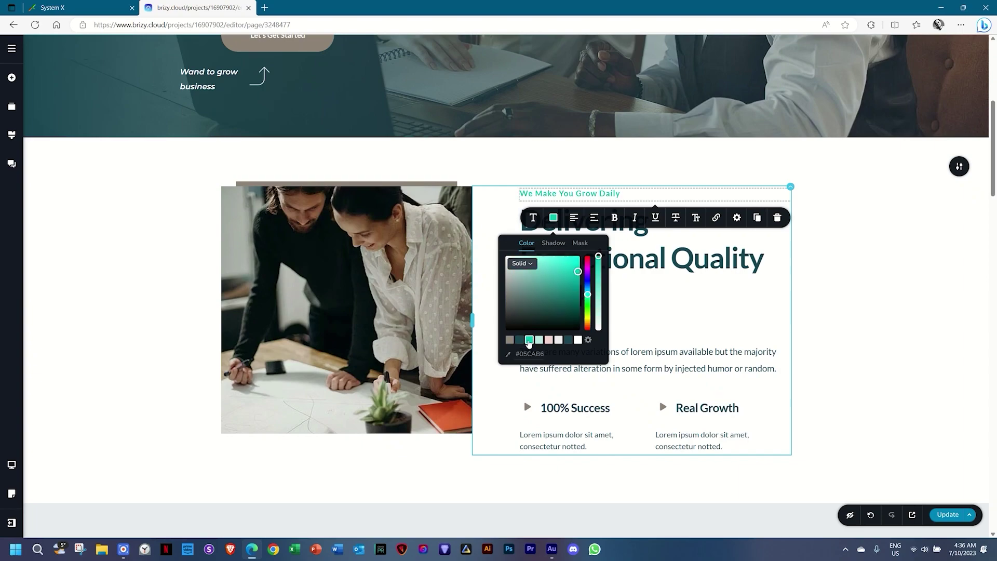
pyautogui.click(519, 340)
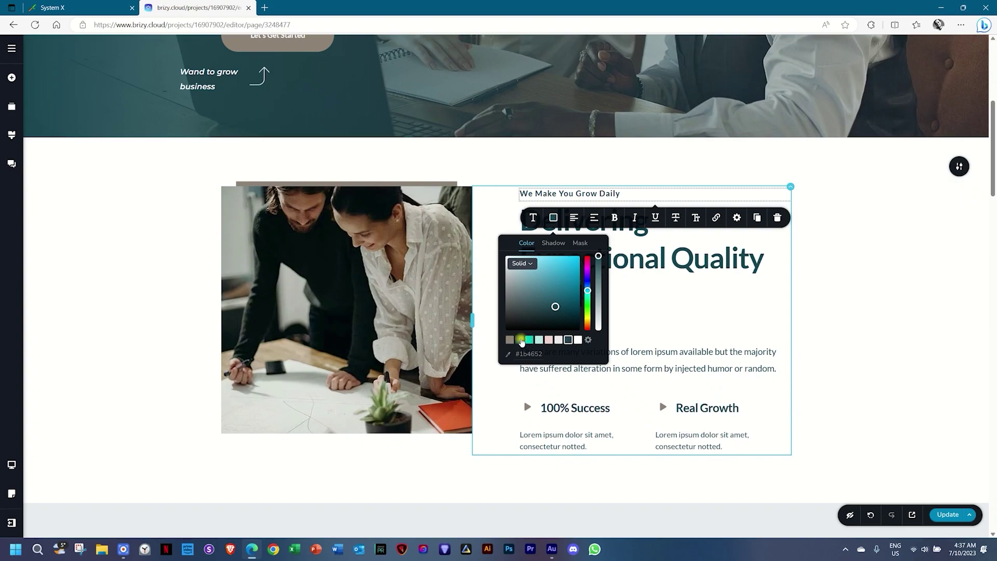
pyautogui.click(510, 340)
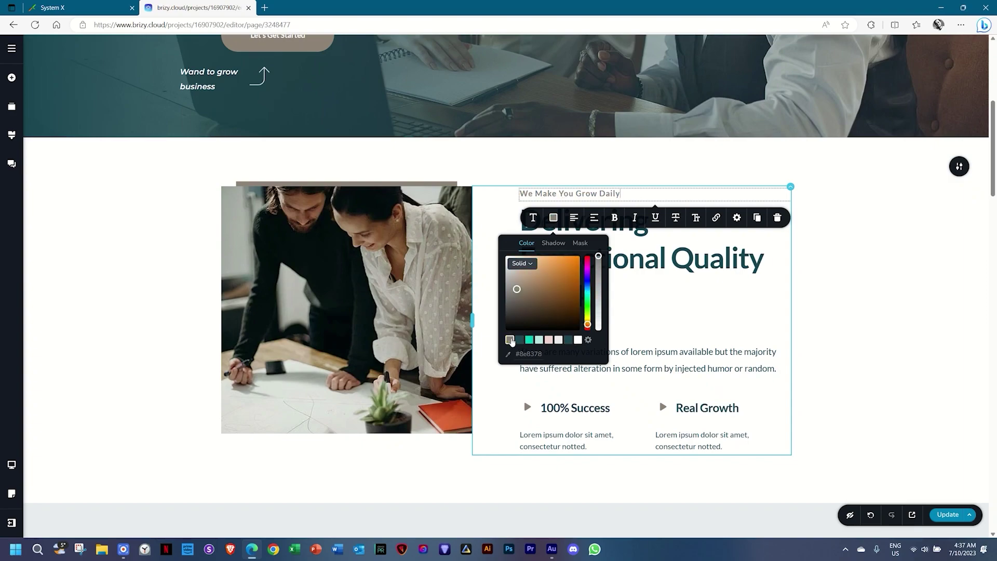
pyautogui.click(808, 288)
# Retitle the 'Check the Benefits' heading to 'Our Speciality'.
pyautogui.scroll(-10, 802, 321)
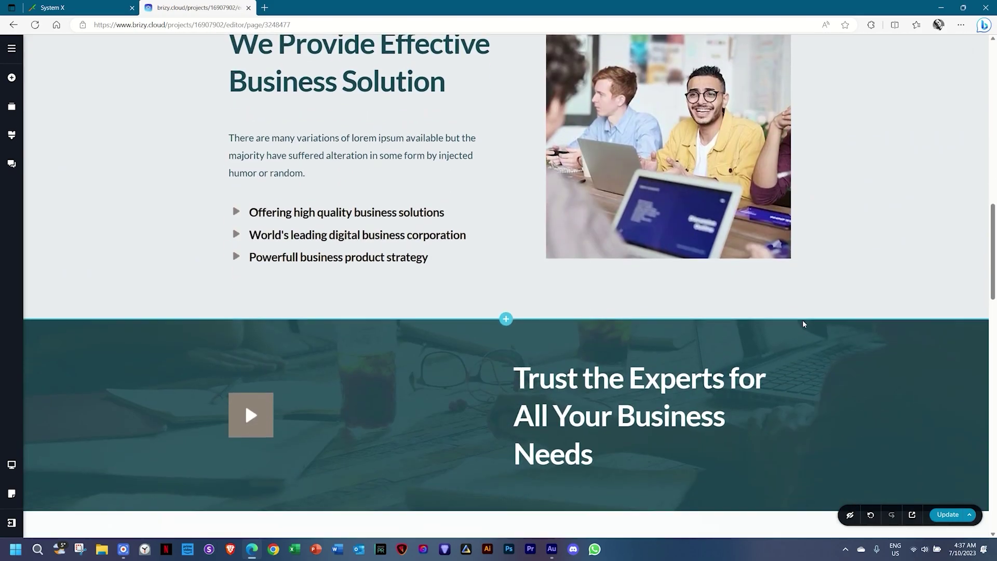
pyautogui.scroll(-10, 802, 322)
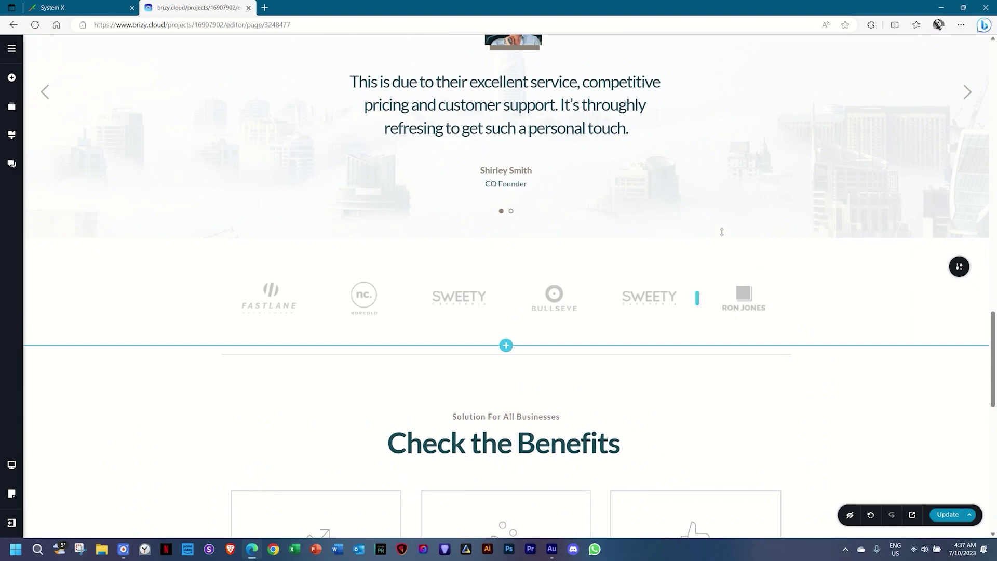
pyautogui.scroll(-5, 696, 348)
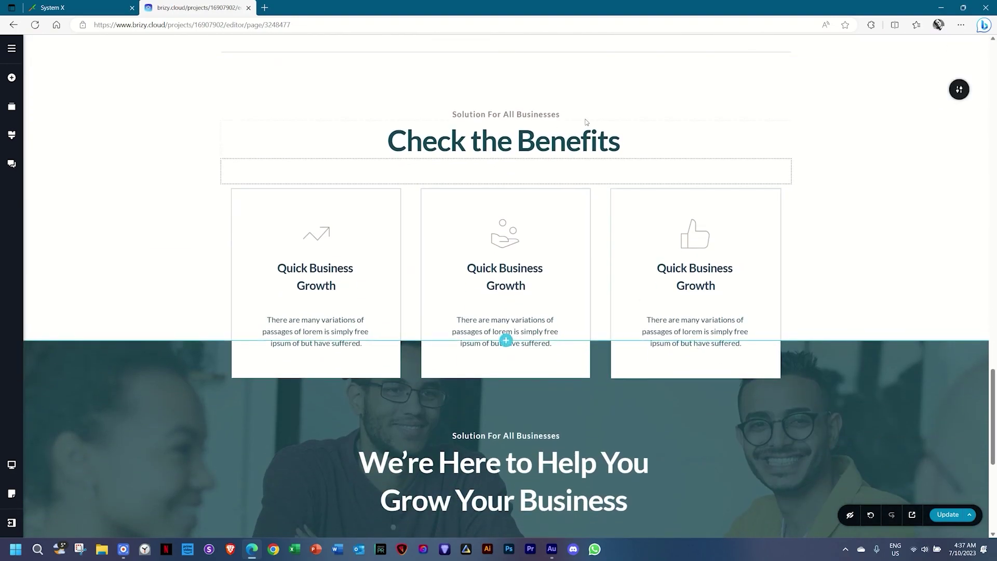
pyautogui.tripleClick(493, 144)
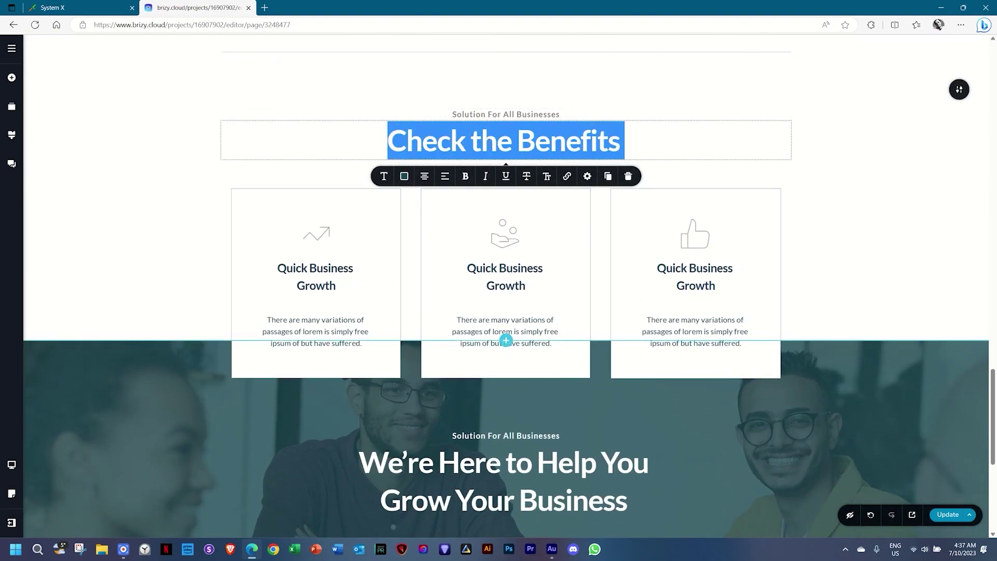
pyautogui.write('Our ')
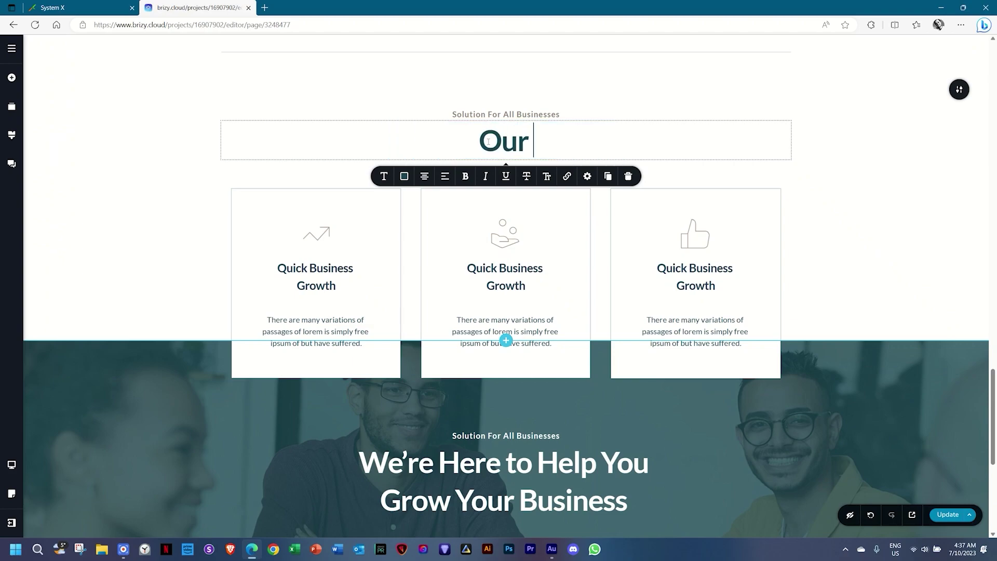
pyautogui.write('Speciality')
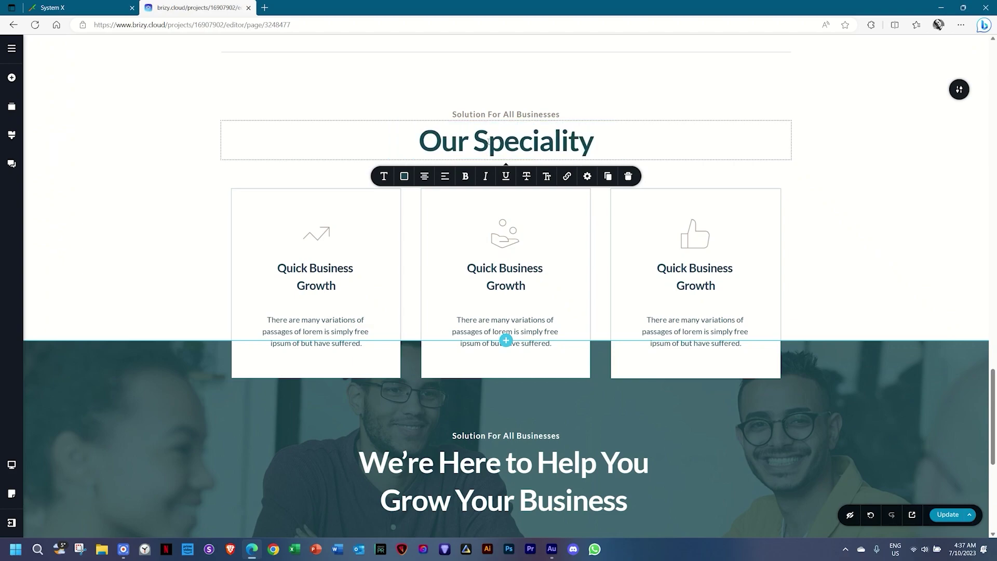
# Duplicate the paragraph under the Delivering heading, then delete the duplicate.
pyautogui.scroll(-6, 493, 146)
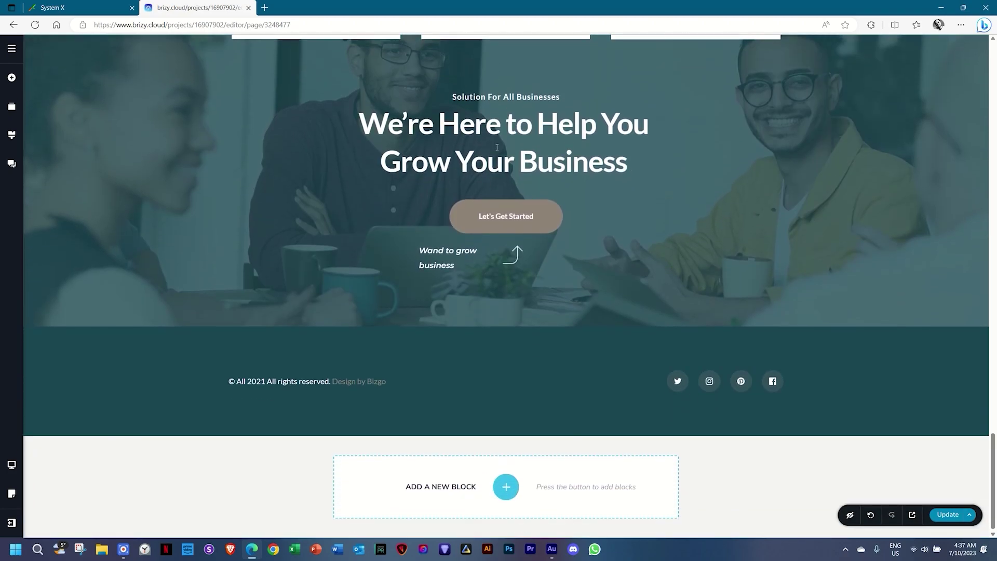
pyautogui.scroll(2, 499, 153)
pyautogui.scroll(5, 499, 152)
pyautogui.scroll(-7, 499, 153)
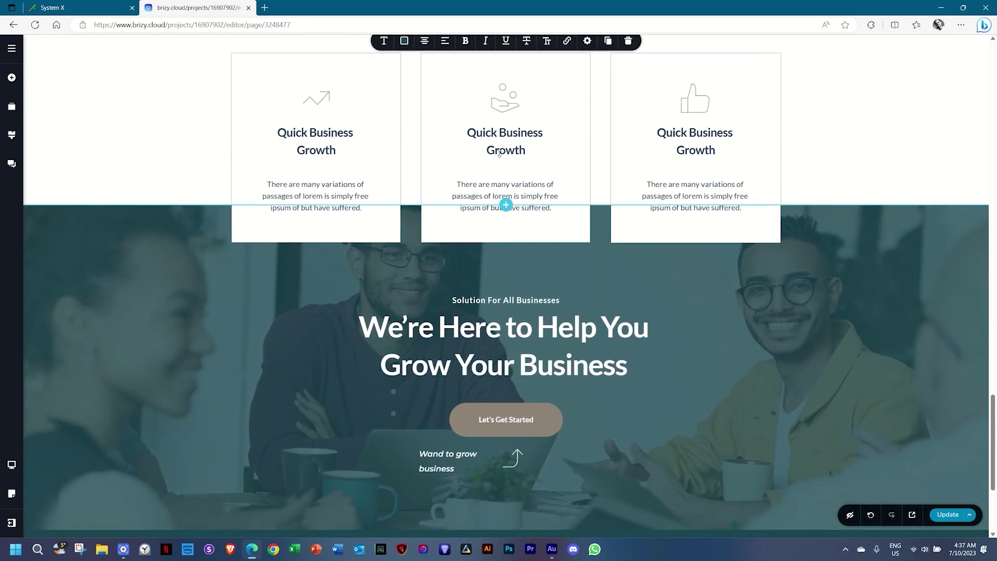
pyautogui.scroll(6, 500, 156)
pyautogui.scroll(8, 500, 156)
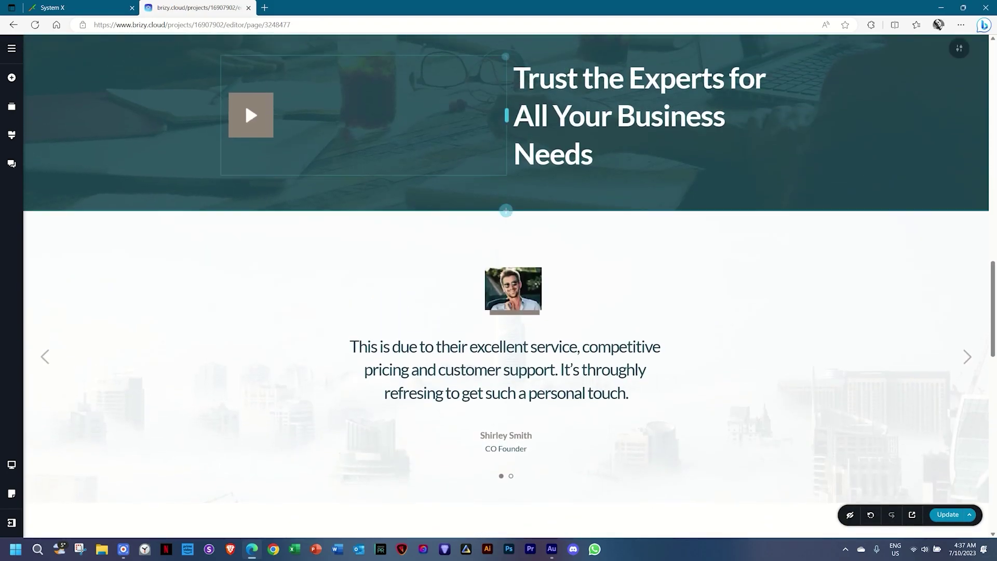
pyautogui.scroll(10, 509, 175)
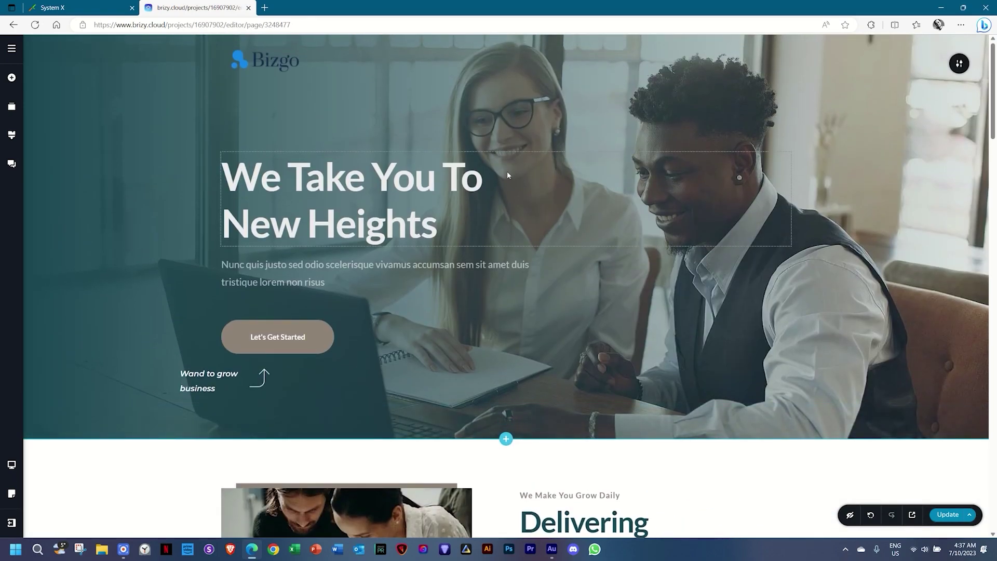
pyautogui.scroll(-8, 508, 175)
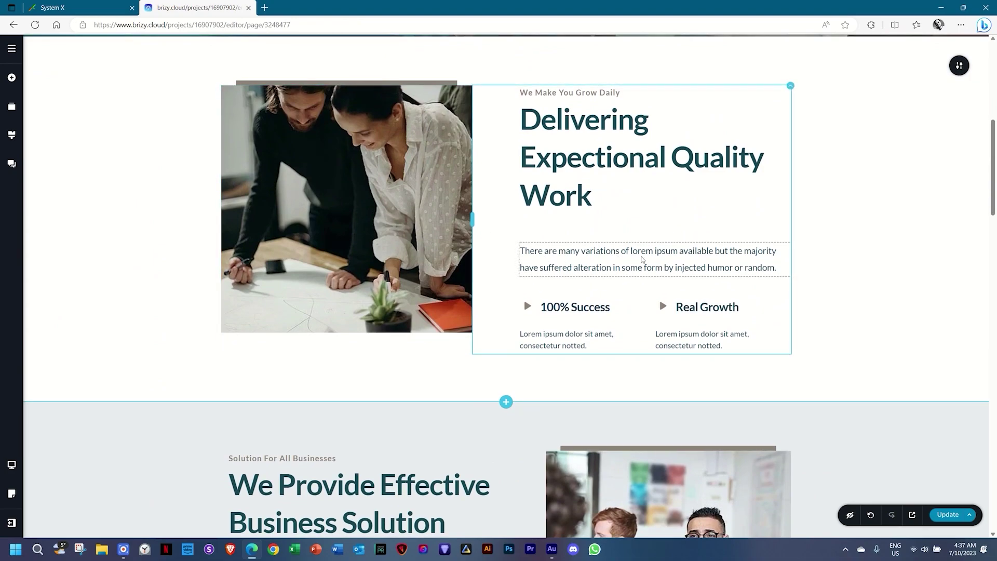
pyautogui.click(654, 252)
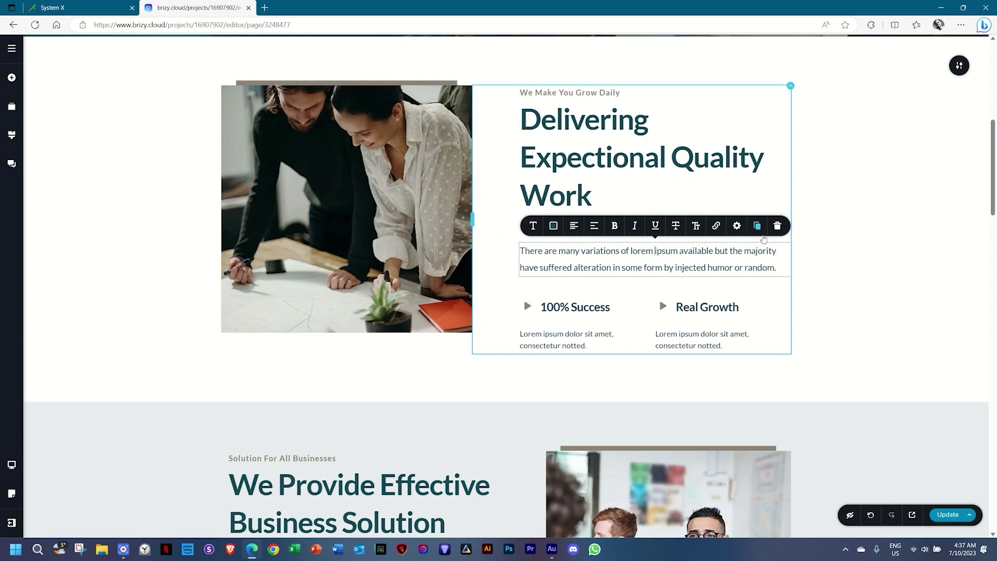
pyautogui.click(757, 226)
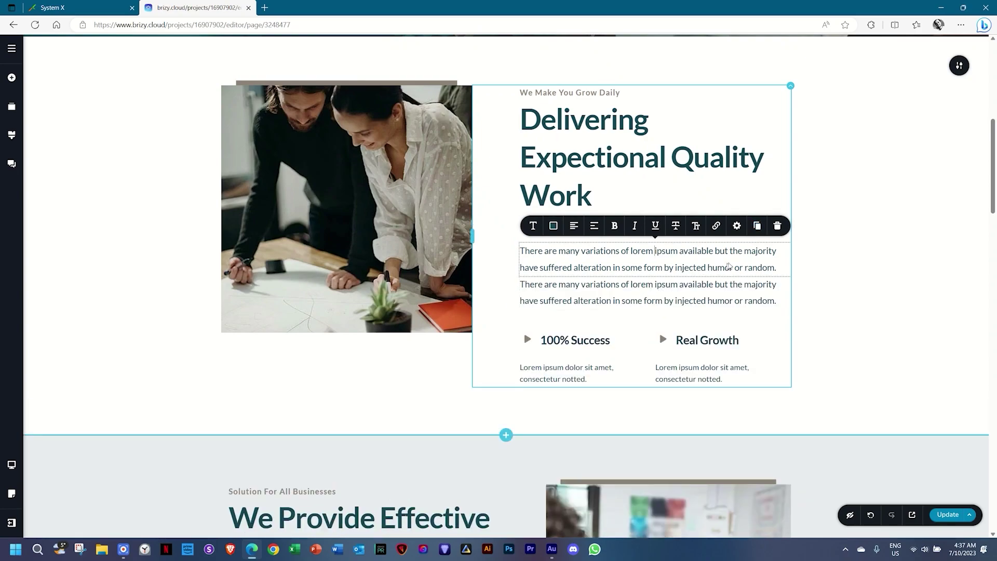
pyautogui.click(778, 226)
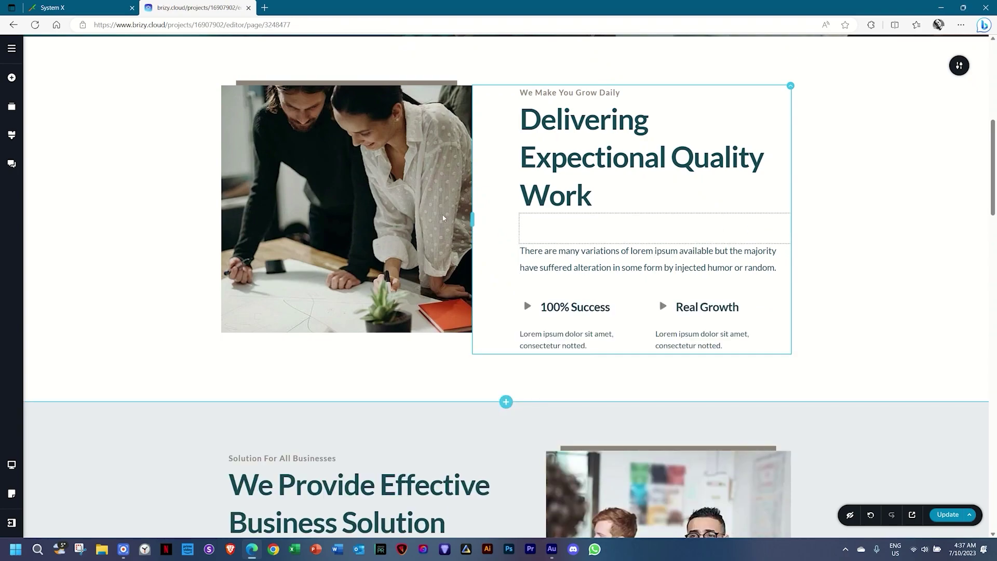
# Add a Text element below the Delivering paragraph reading 'The text we want.'.
pyautogui.click(11, 75)
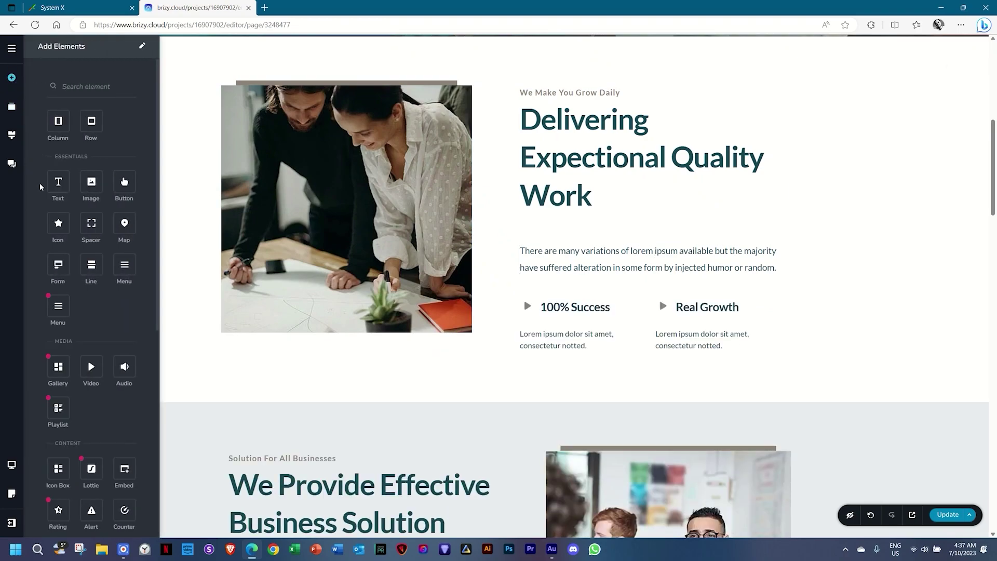
pyautogui.moveTo(58, 182)
pyautogui.mouseDown()
pyautogui.moveTo(545, 222)
pyautogui.moveTo(560, 277)
pyautogui.mouseUp()
pyautogui.click(560, 287)
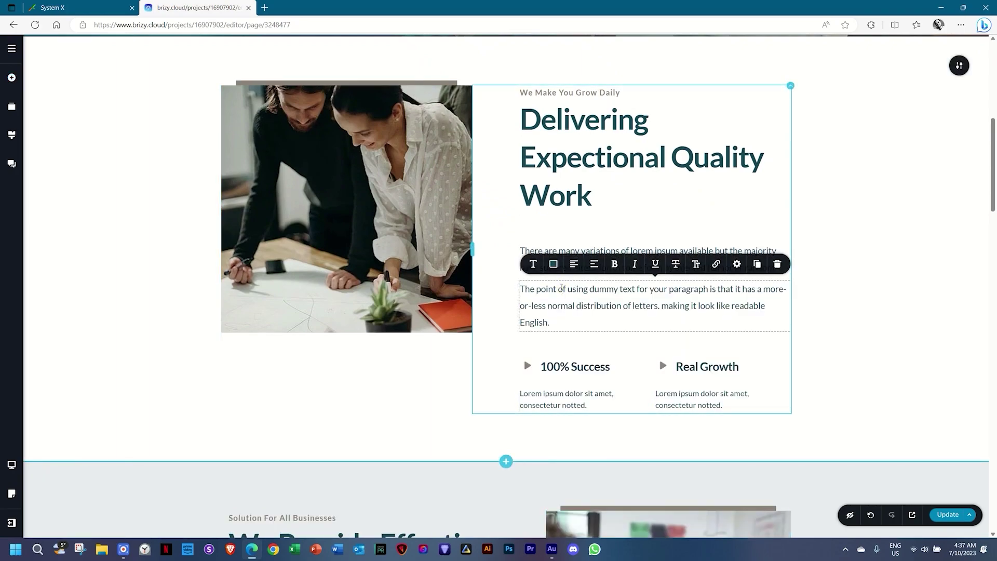
pyautogui.tripleClick(538, 291)
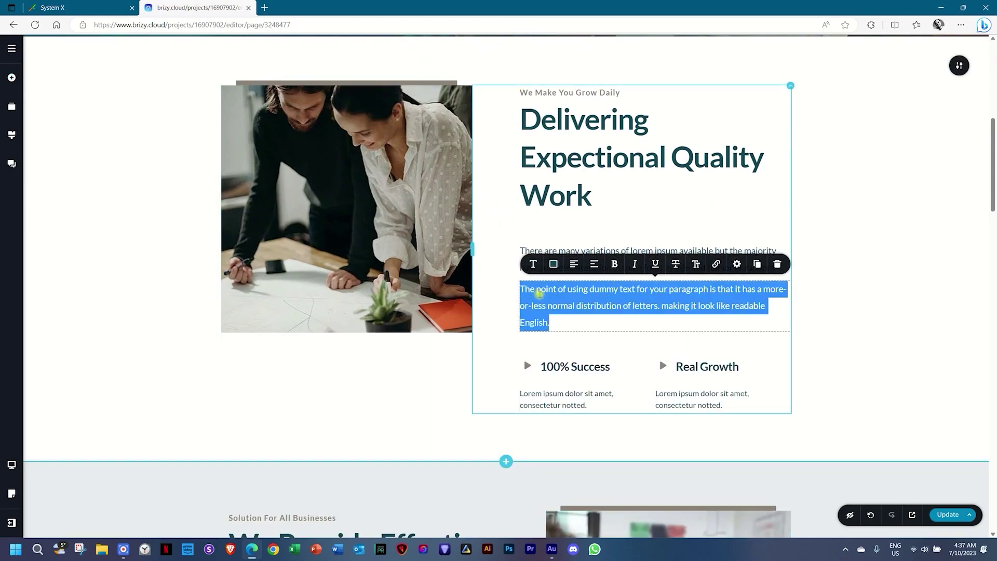
pyautogui.write('The ')
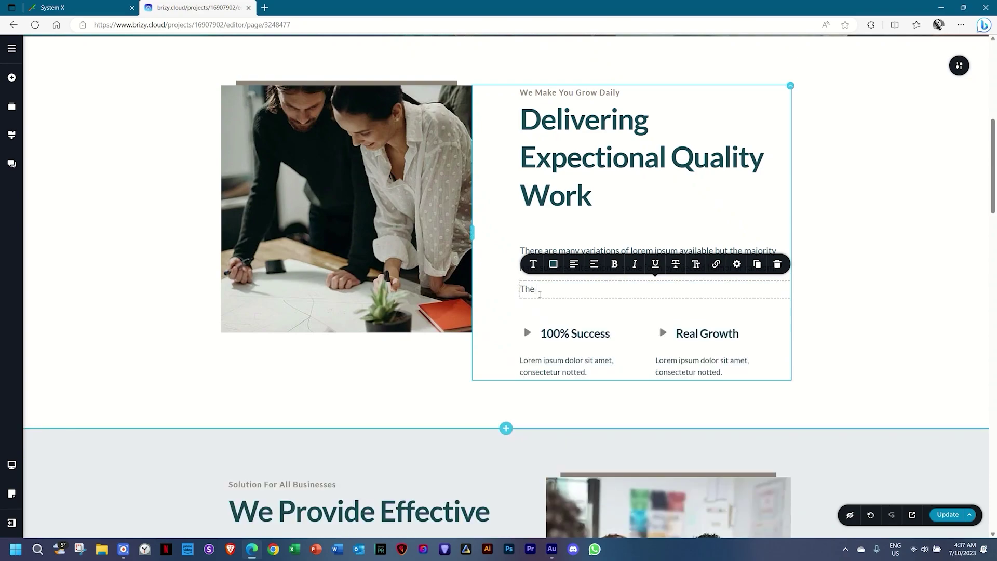
pyautogui.write('text we want.')
# Apply the Above Title typography preset to the new text line.
pyautogui.click(533, 264)
pyautogui.click(565, 175)
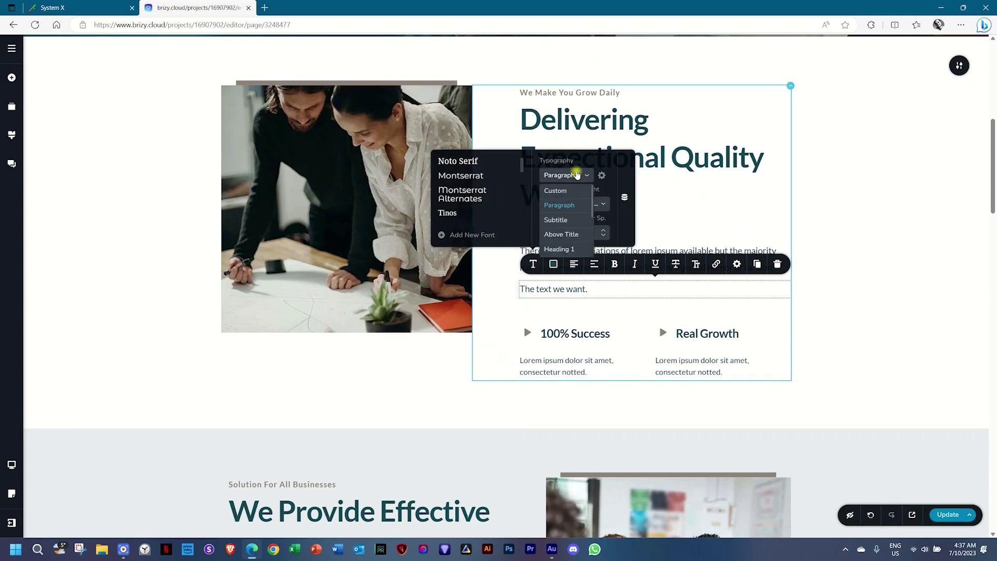
pyautogui.scroll(-2, 571, 213)
pyautogui.scroll(2, 572, 212)
pyautogui.click(567, 220)
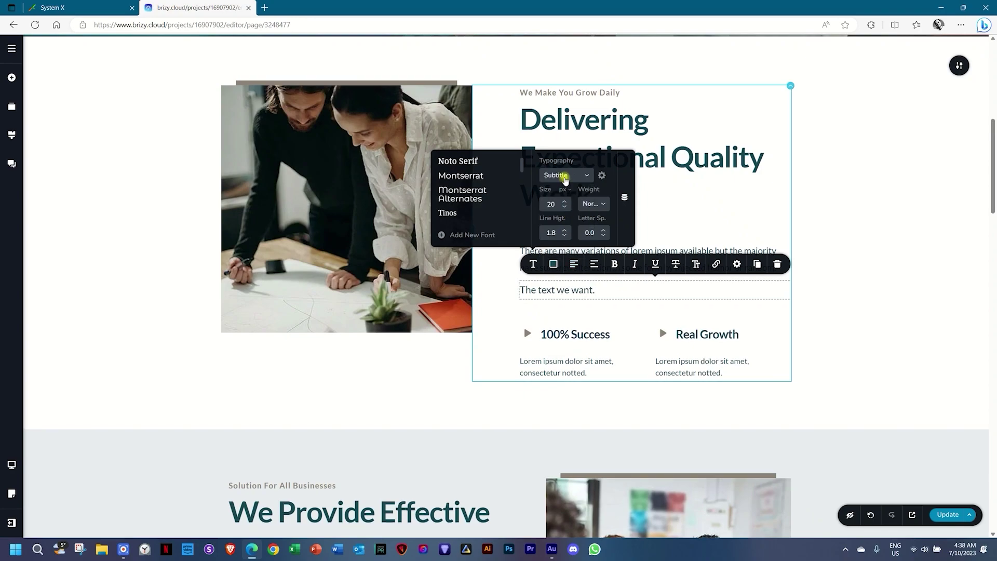
pyautogui.click(563, 176)
pyautogui.click(566, 234)
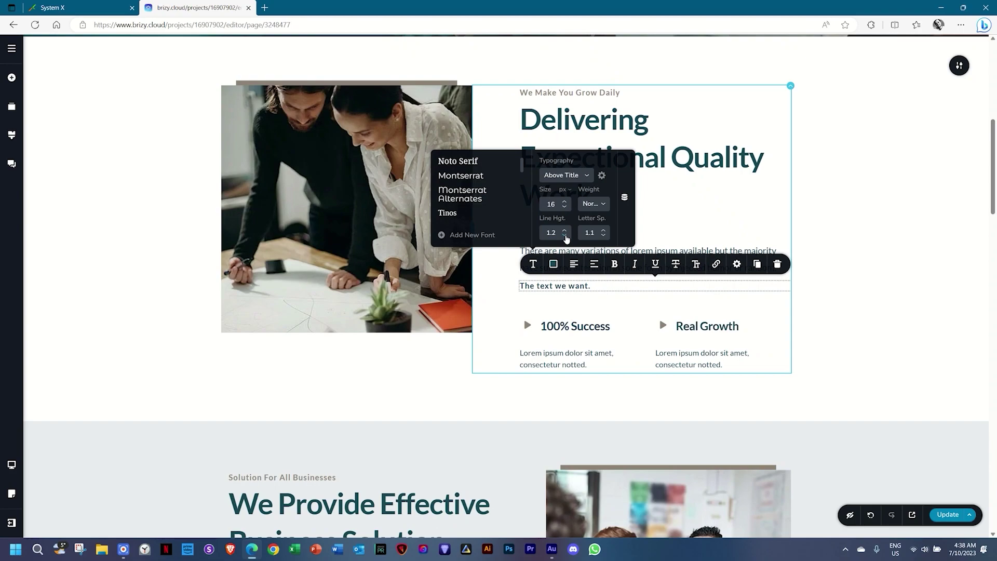
pyautogui.click(624, 307)
pyautogui.click(862, 296)
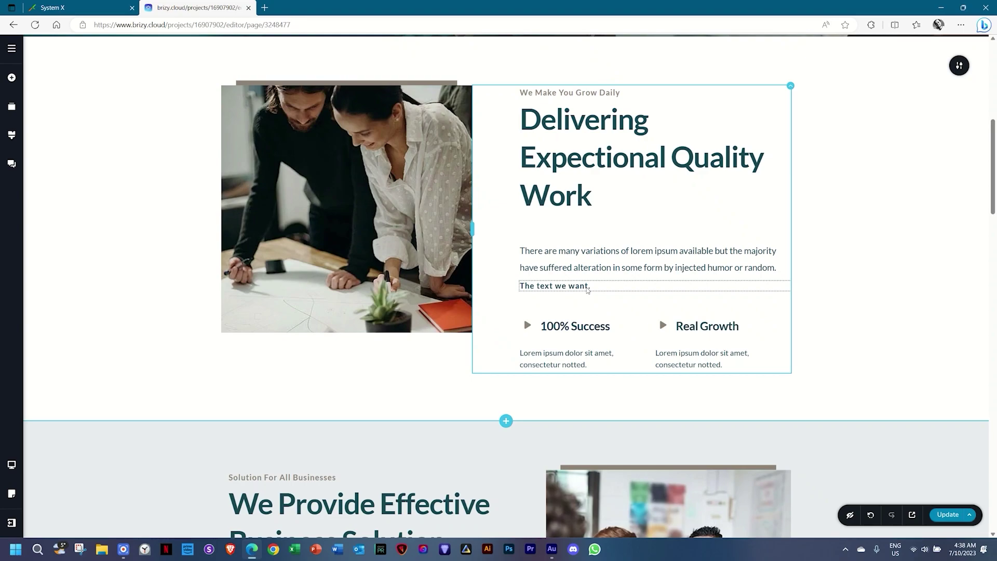
pyautogui.scroll(8, 587, 289)
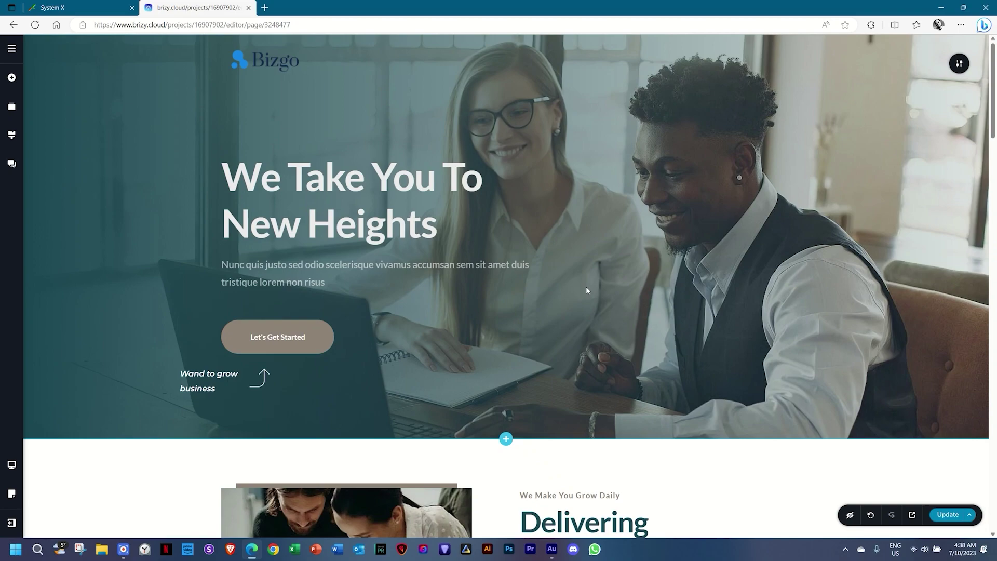
pyautogui.scroll(-15, 587, 291)
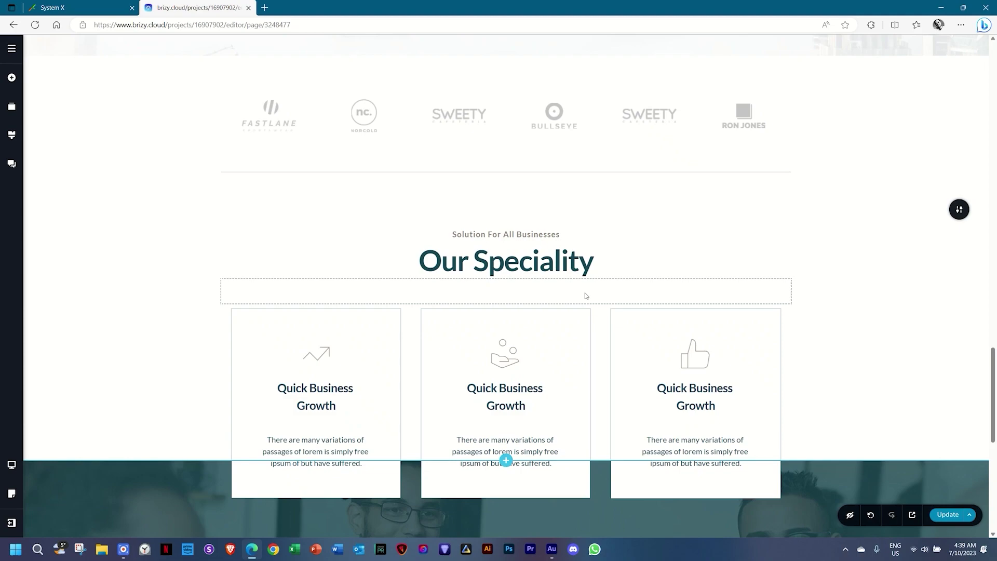
pyautogui.moveTo(994, 382); pyautogui.dragTo(996, 77)
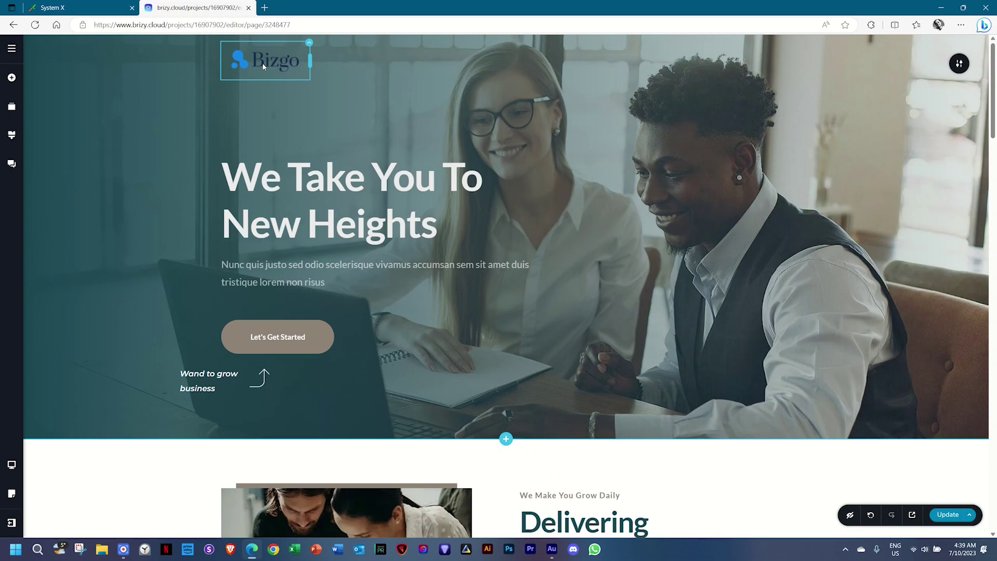
# Replace the Bizgo header logo with the uploaded 00 _ Logo image at Original size.
pyautogui.click(262, 64)
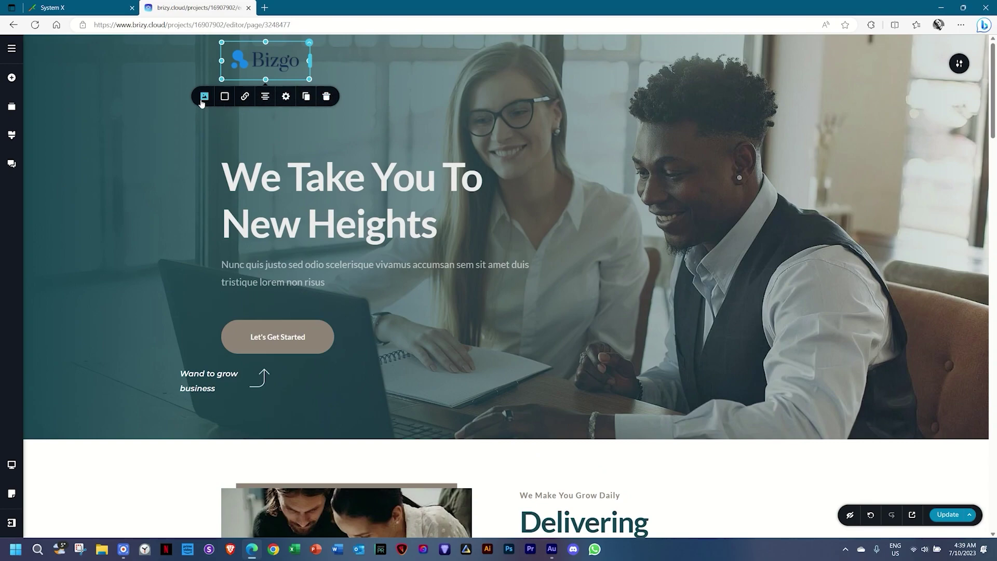
pyautogui.click(203, 99)
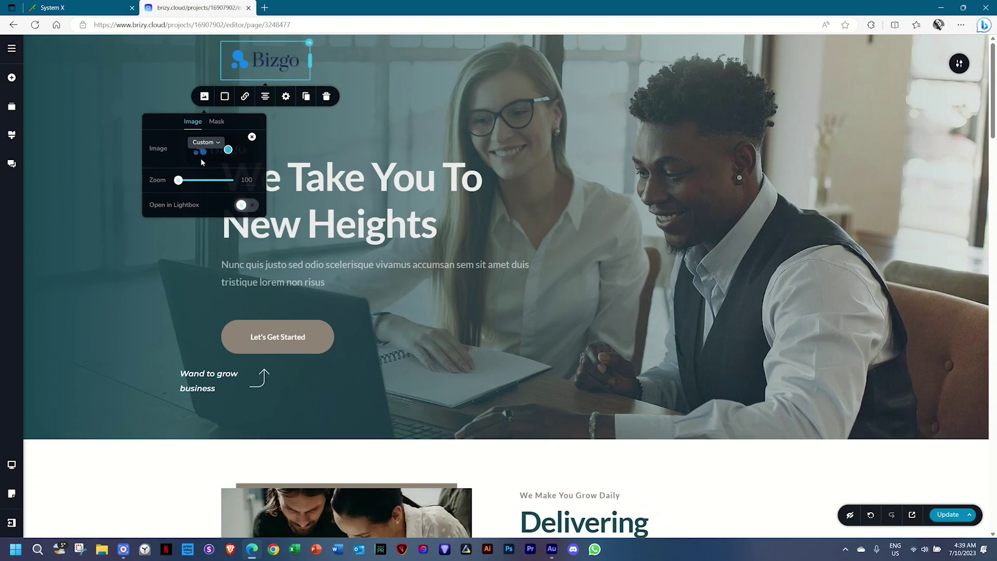
pyautogui.click(252, 137)
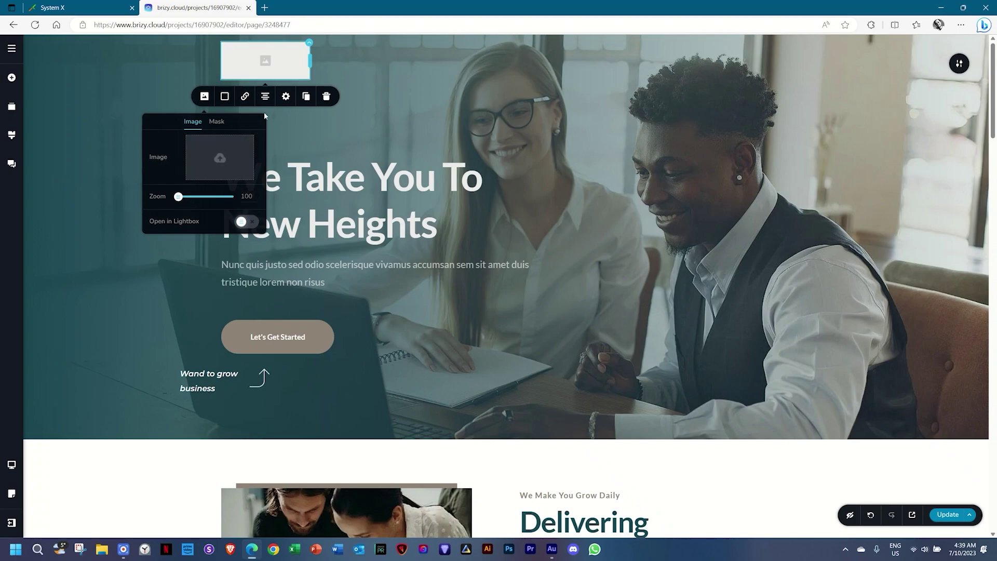
pyautogui.click(225, 159)
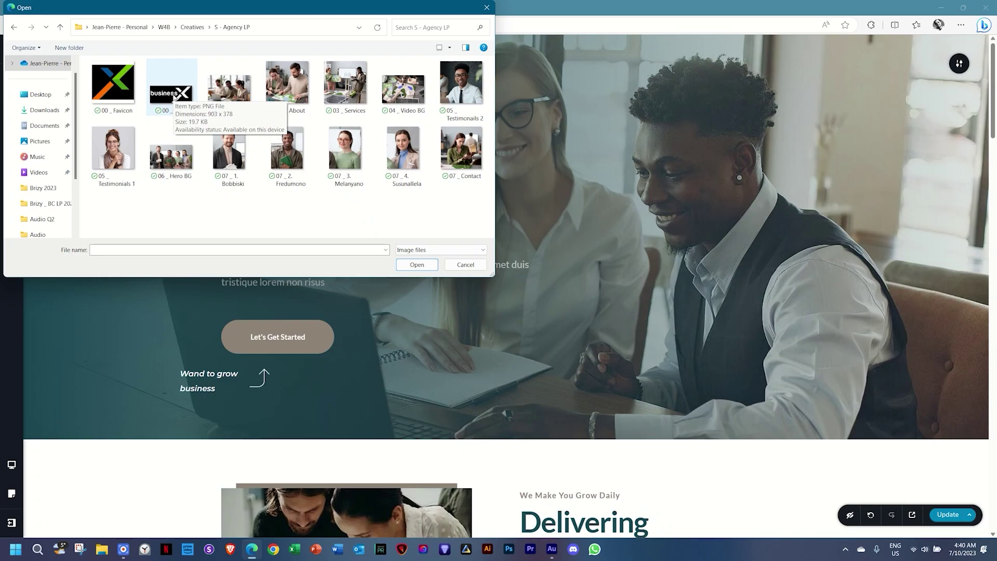
pyautogui.click(174, 97)
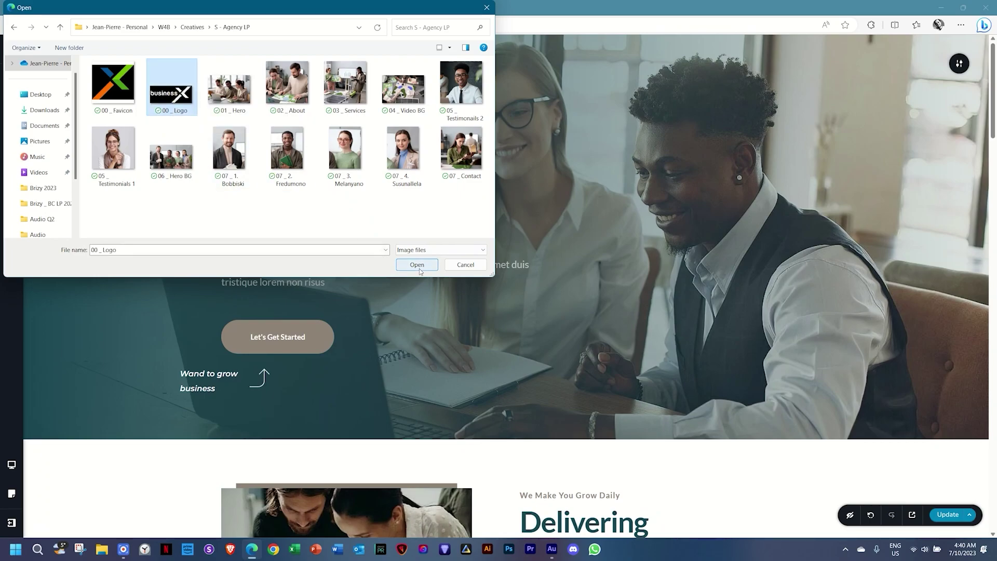
pyautogui.click(418, 265)
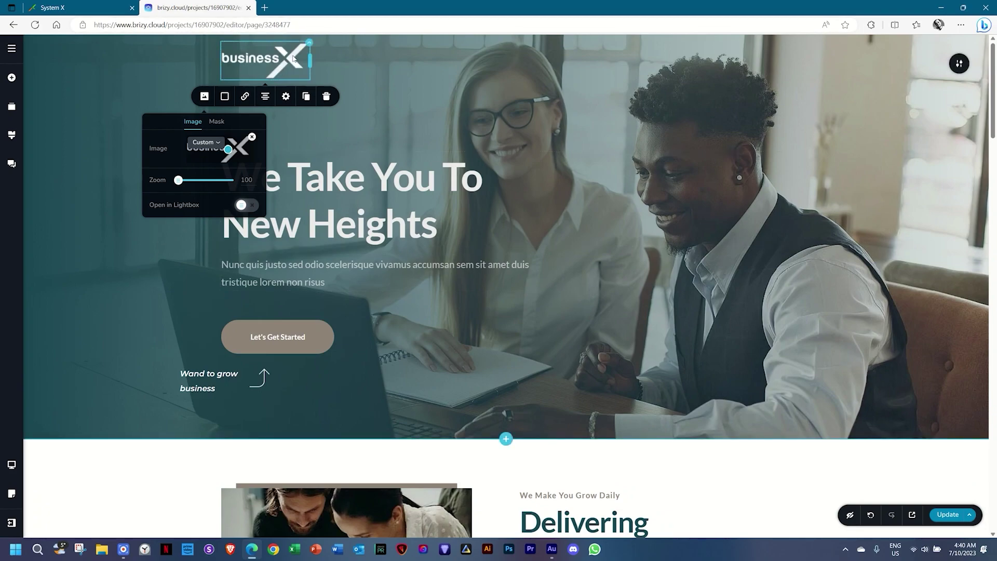
pyautogui.click(213, 143)
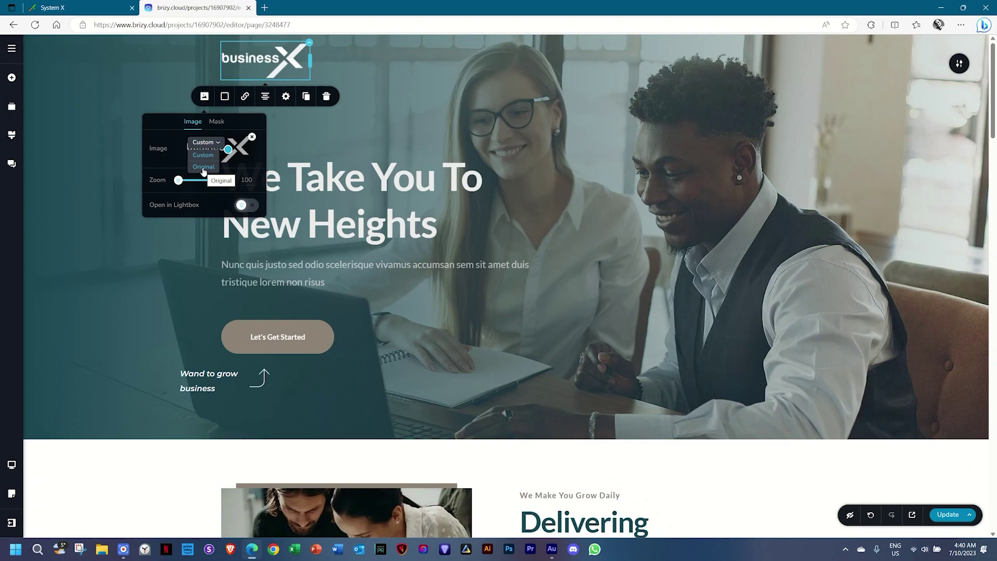
pyautogui.click(203, 168)
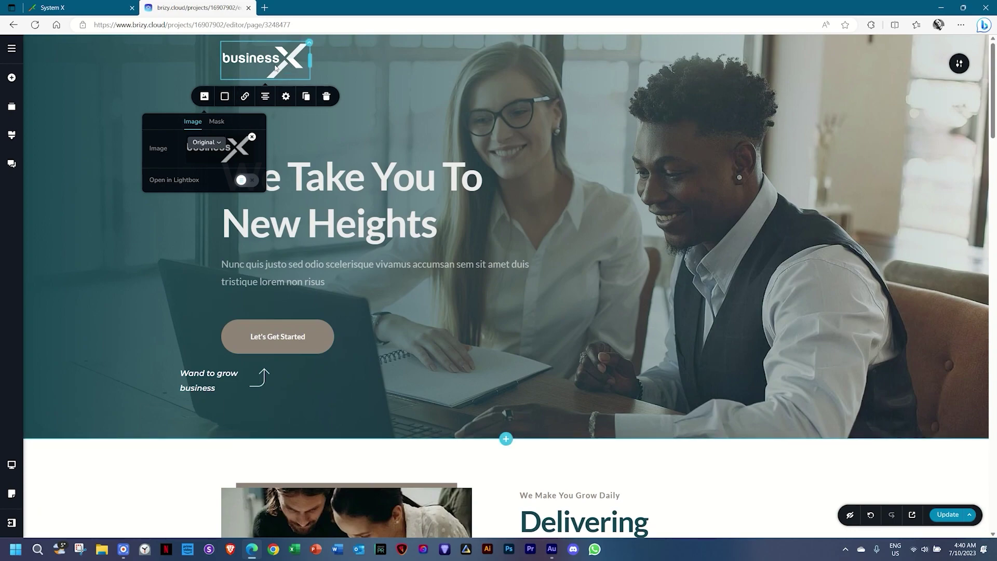
pyautogui.click(276, 66)
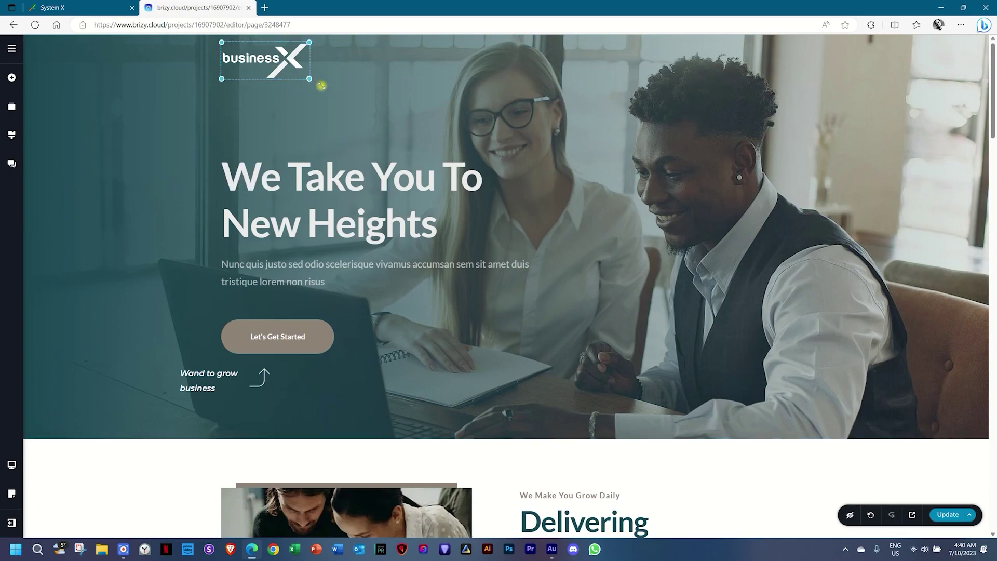
pyautogui.click(283, 98)
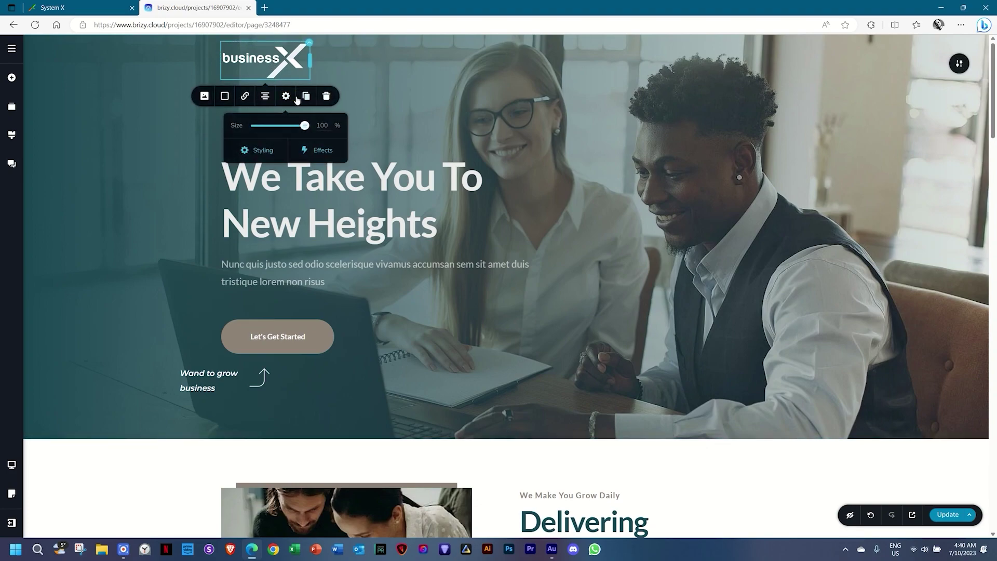
pyautogui.click(146, 162)
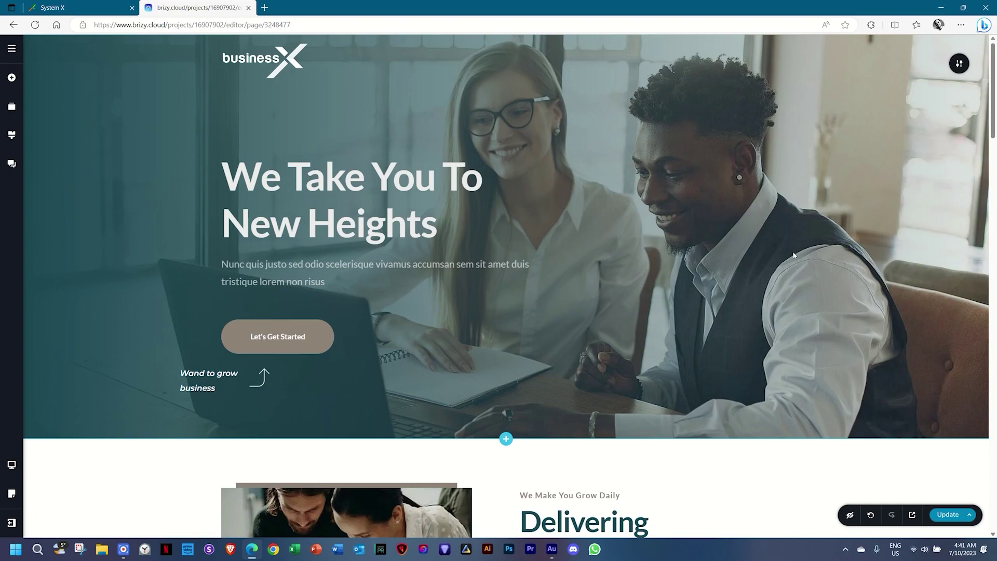
# Swap the hero background for the uploaded 01 _ Hero photo and nudge its focal point.
pyautogui.click(958, 65)
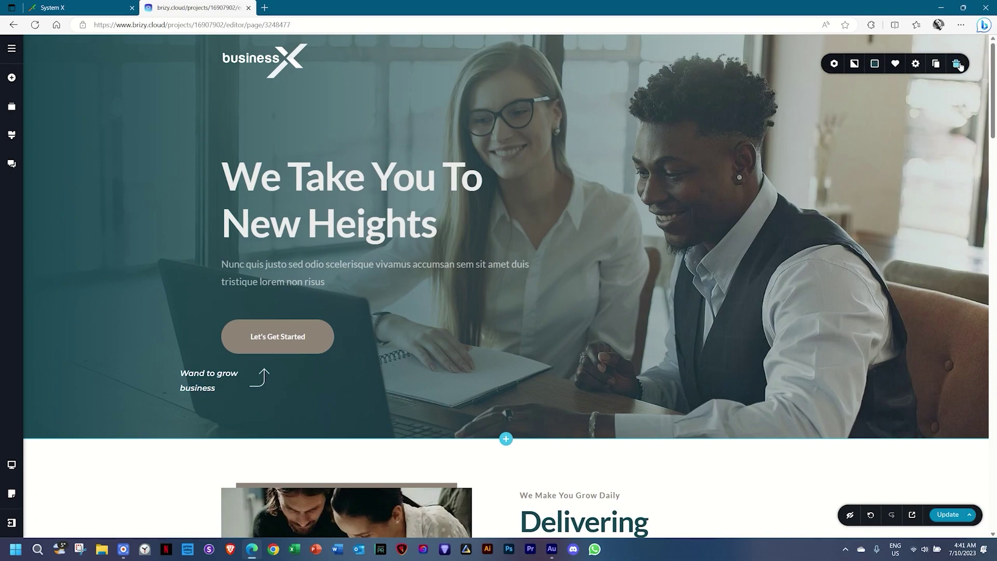
pyautogui.click(855, 65)
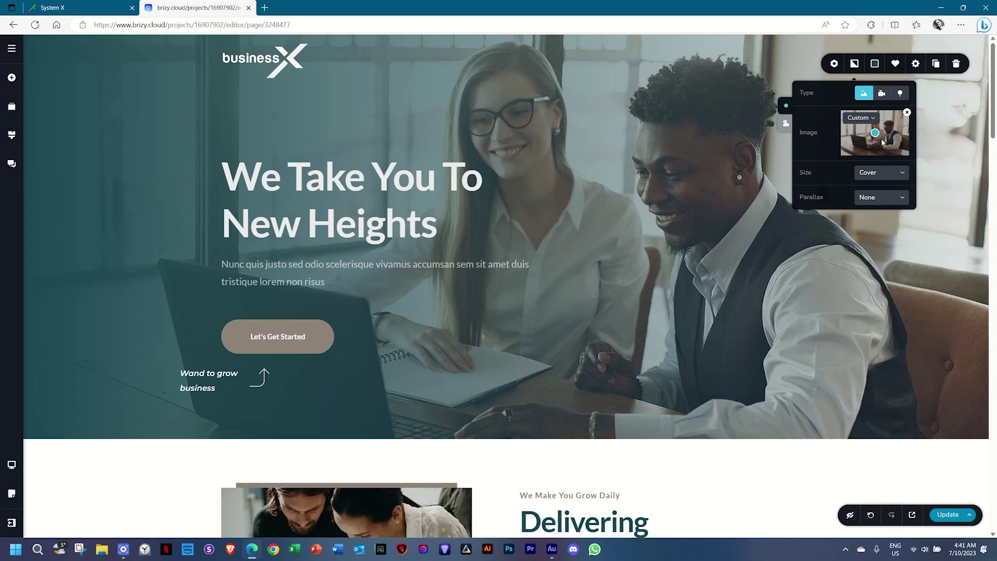
pyautogui.click(907, 113)
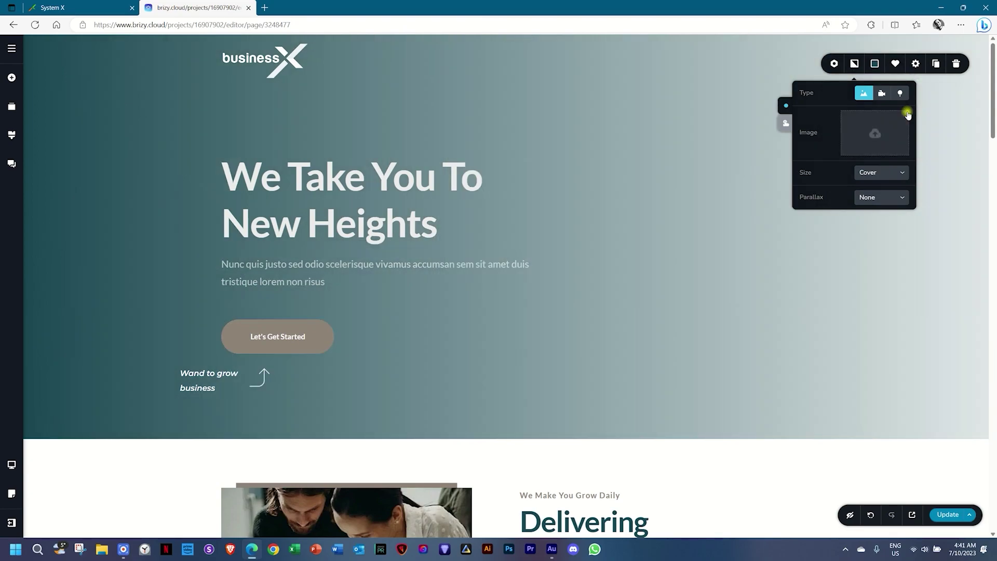
pyautogui.click(886, 129)
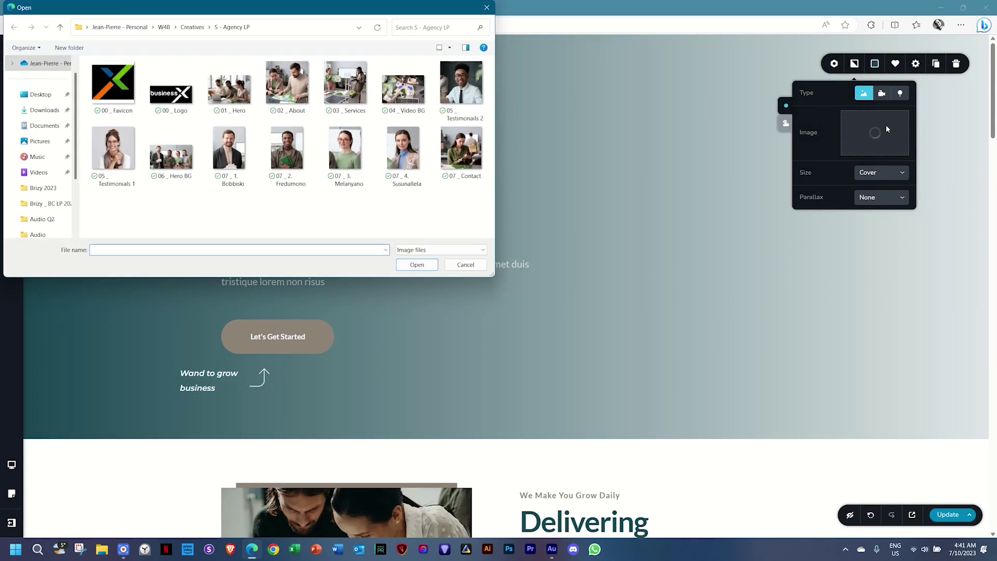
pyautogui.click(232, 99)
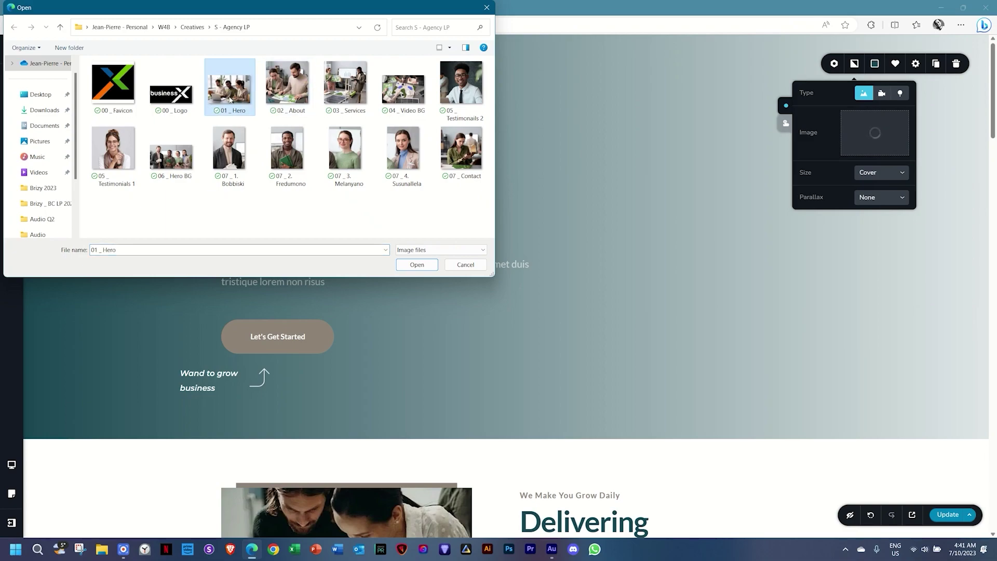
pyautogui.click(423, 266)
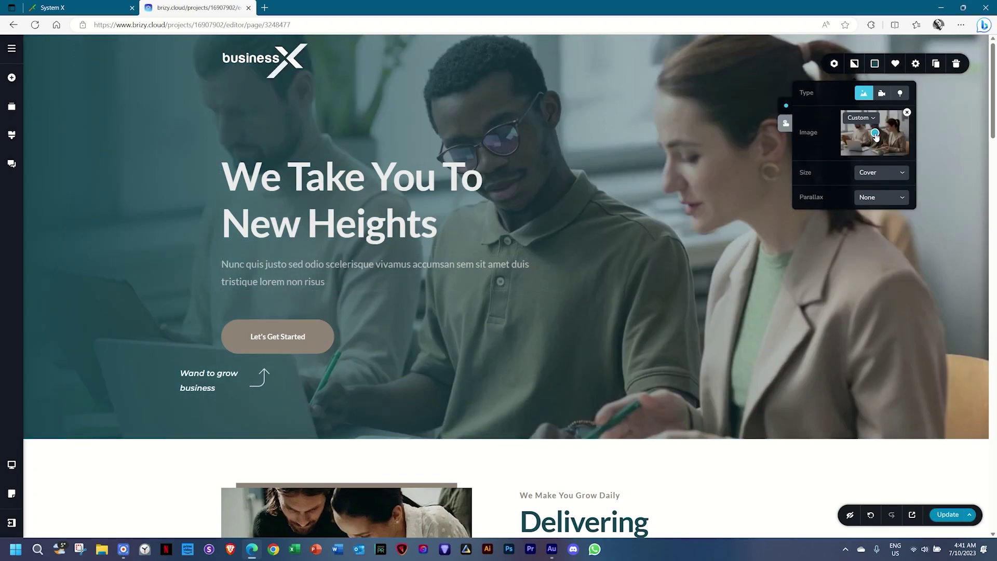
pyautogui.moveTo(876, 136)
pyautogui.mouseDown()
pyautogui.moveTo(887, 131)
pyautogui.moveTo(875, 133)
pyautogui.mouseUp()
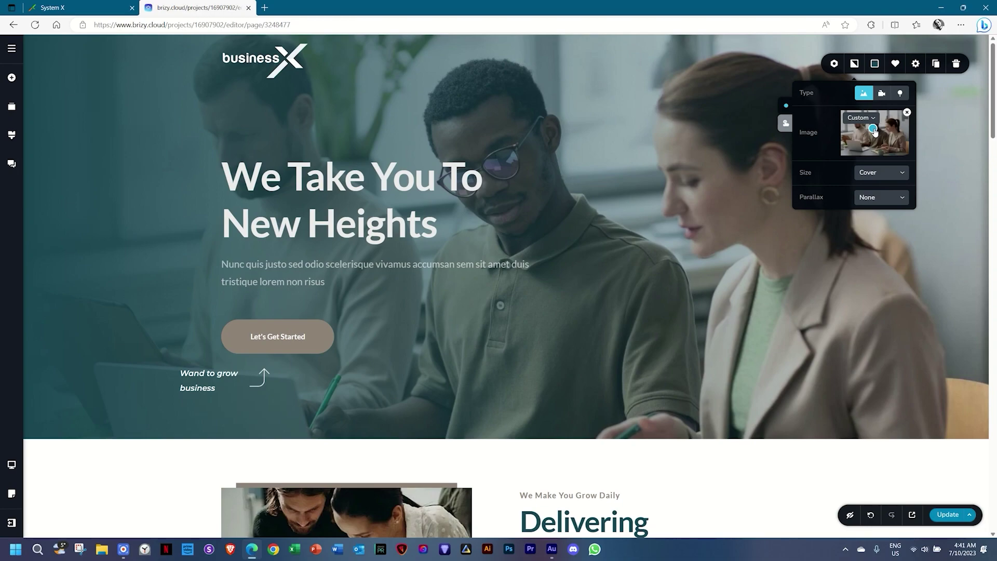
pyautogui.moveTo(874, 133)
pyautogui.mouseDown()
pyautogui.moveTo(858, 130)
pyautogui.moveTo(875, 131)
pyautogui.mouseUp()
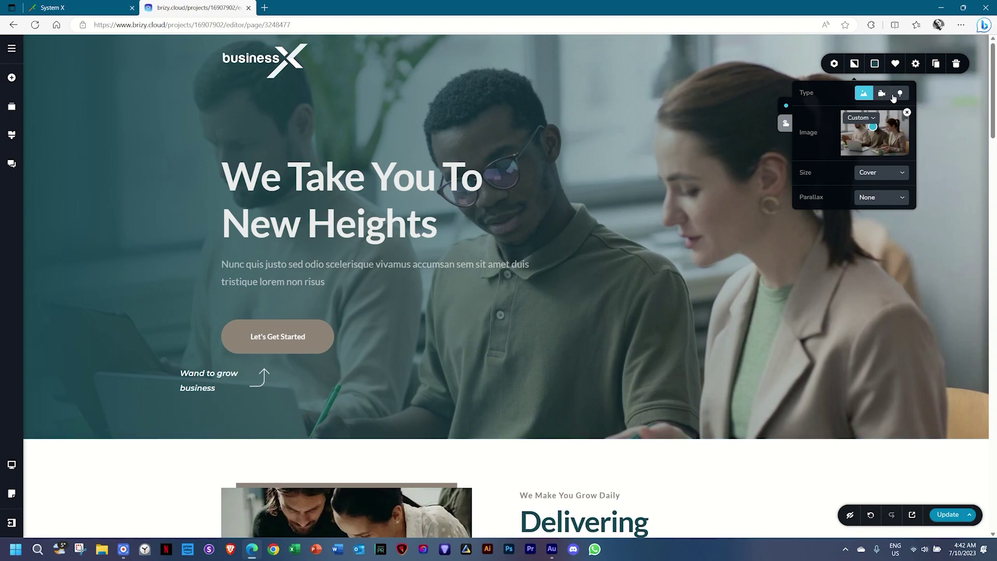
pyautogui.click(786, 125)
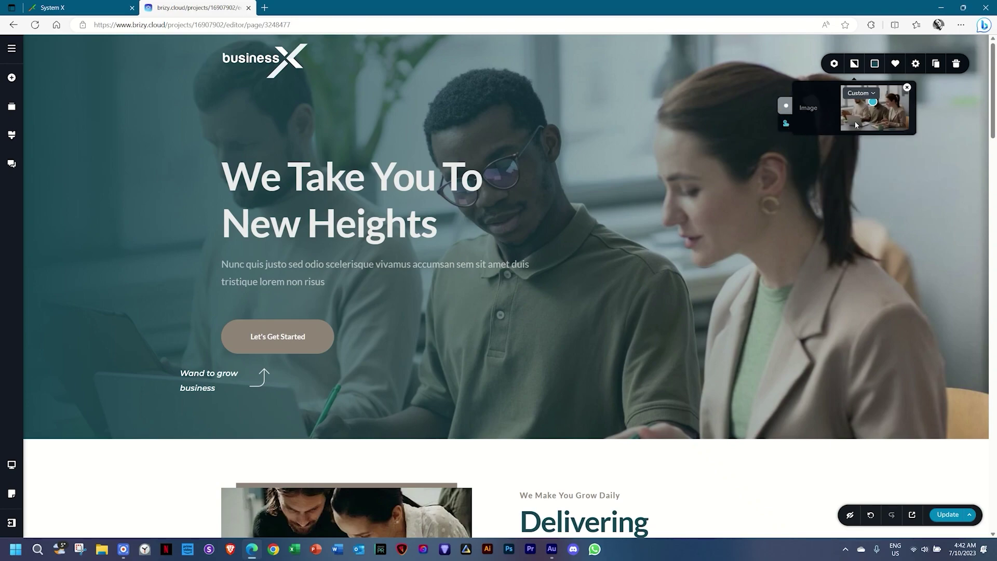
pyautogui.click(787, 107)
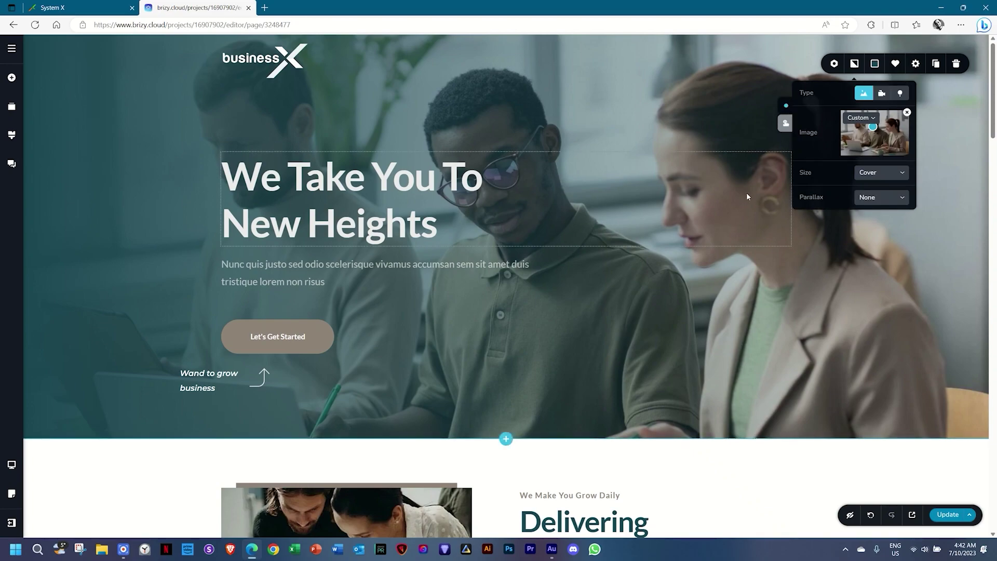
# Replace the photo beside 'Delivering Expectional Quality Work' with 02 _ About.
pyautogui.scroll(-10, 747, 192)
pyautogui.scroll(4, 747, 197)
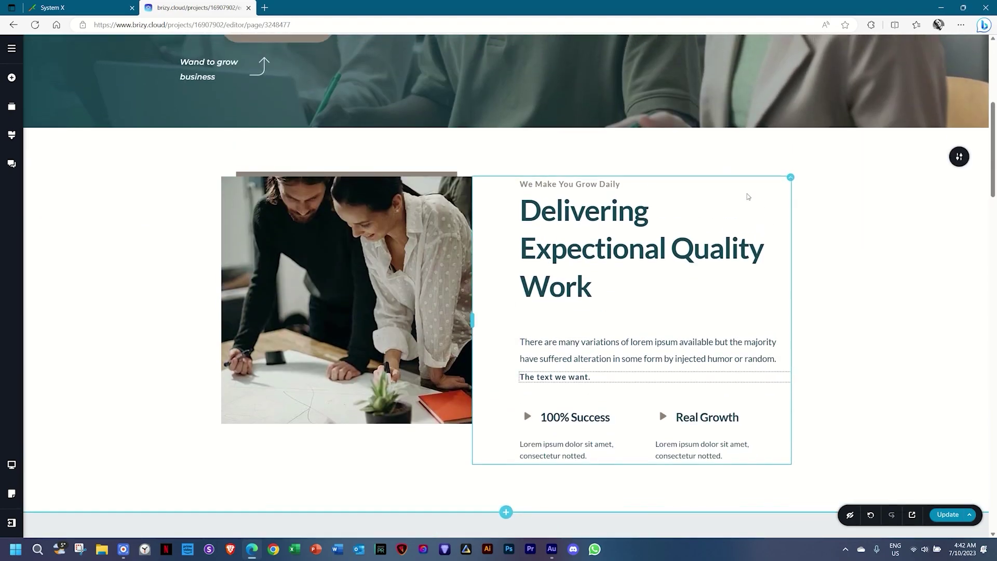
pyautogui.click(335, 256)
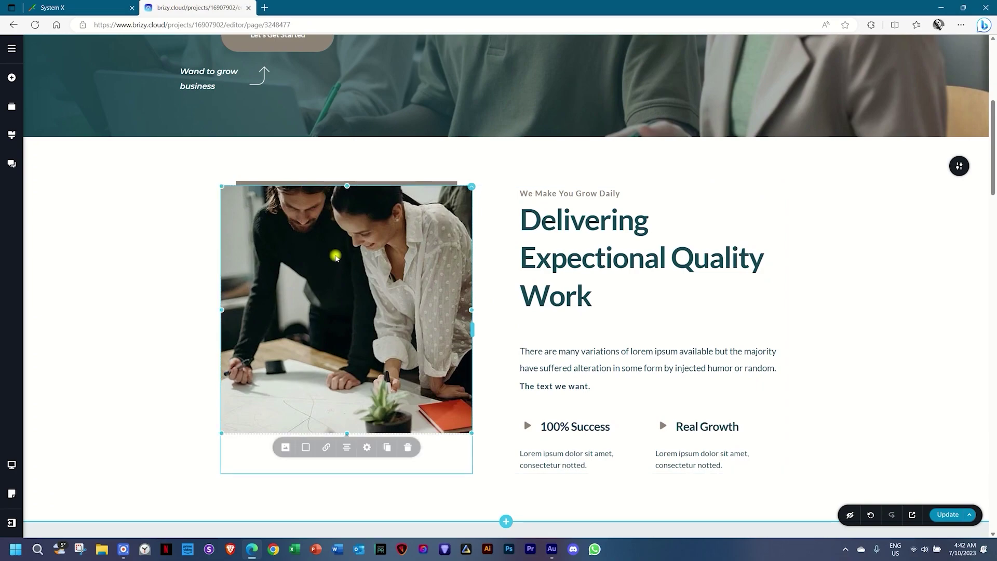
pyautogui.click(285, 452)
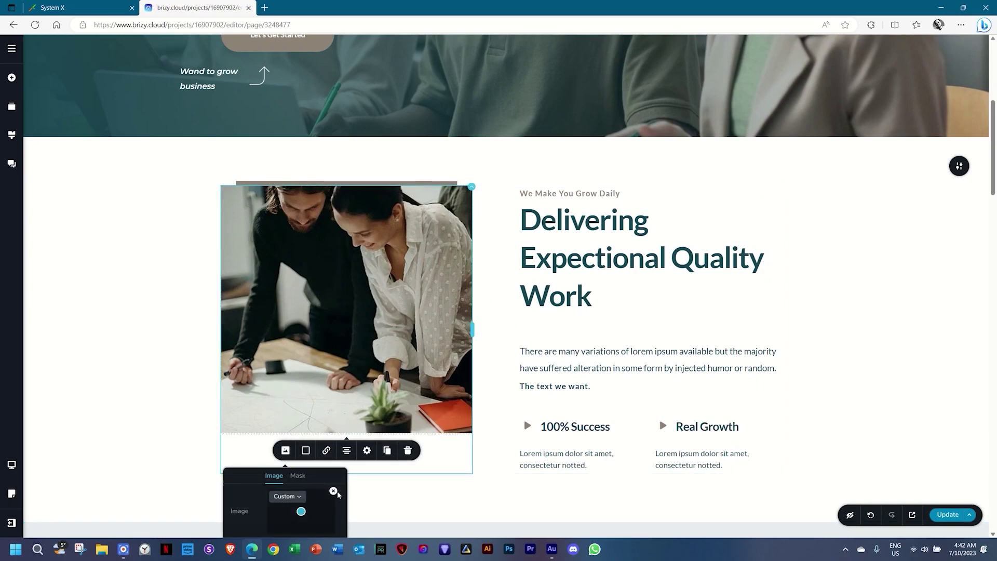
pyautogui.click(332, 491)
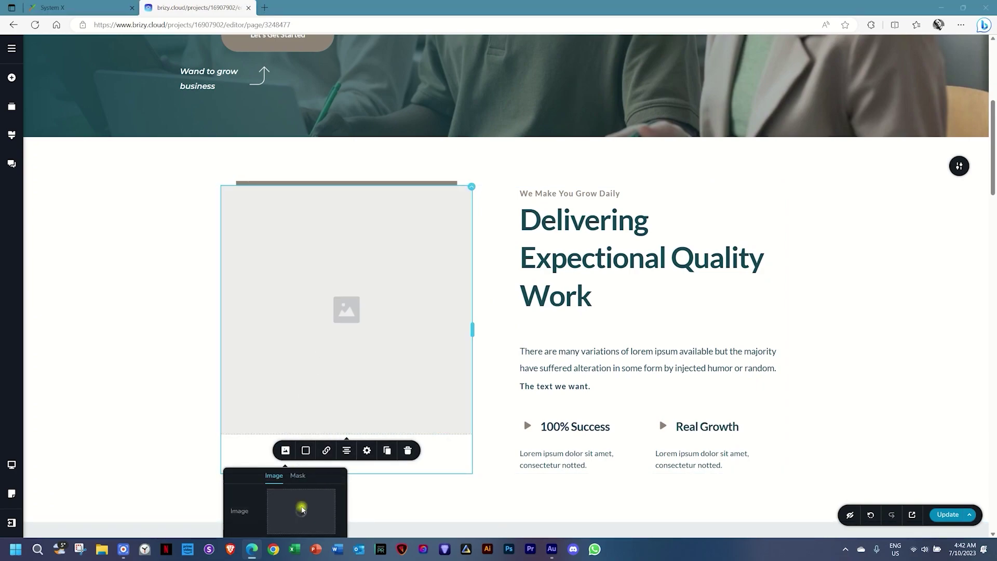
pyautogui.click(300, 512)
pyautogui.click(287, 84)
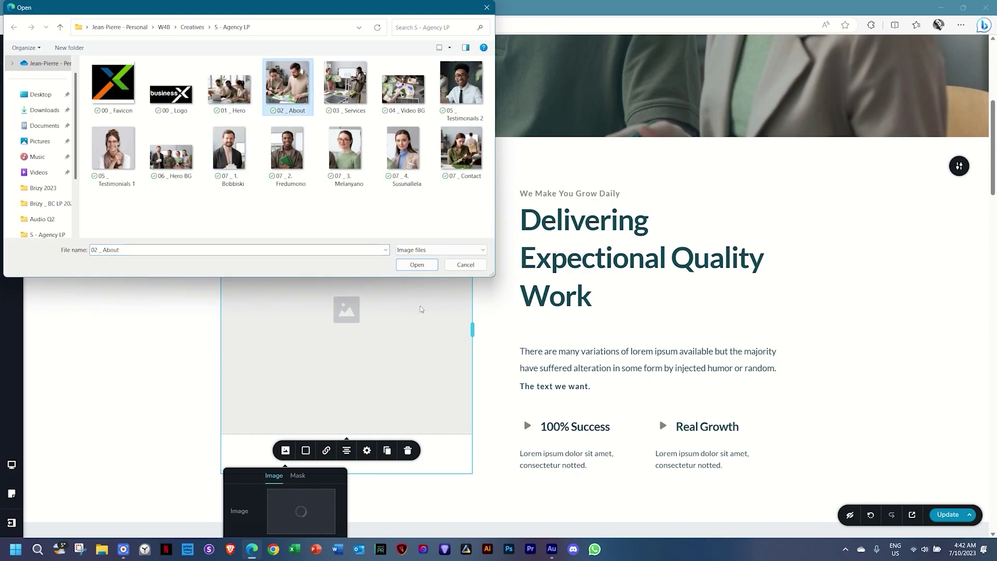
pyautogui.click(417, 265)
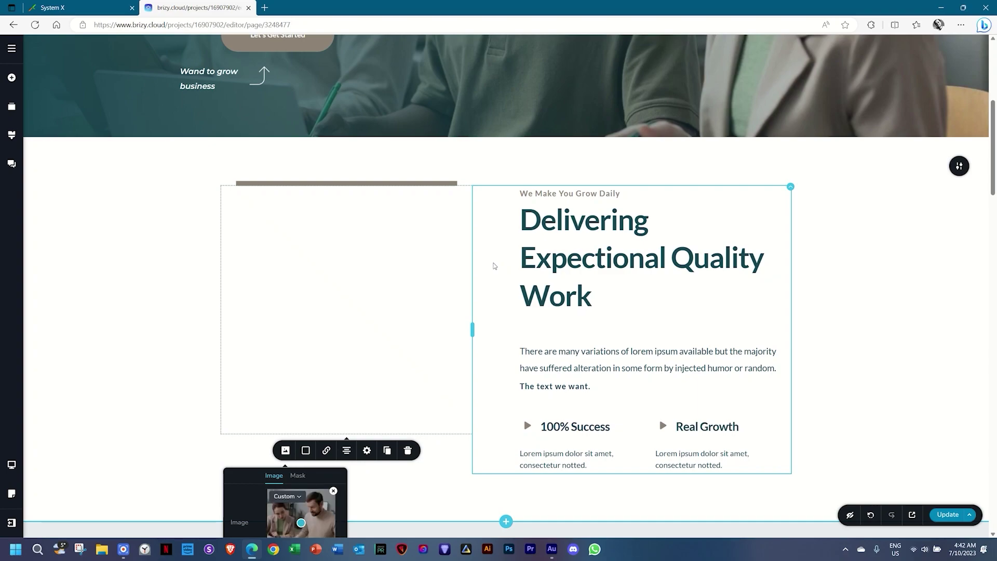
# Replace the Business Solution section photo with 03 _ Services.
pyautogui.scroll(-2, 247, 294)
pyautogui.moveTo(301, 422)
pyautogui.mouseDown()
pyautogui.moveTo(292, 420)
pyautogui.moveTo(318, 406)
pyautogui.moveTo(299, 410)
pyautogui.mouseUp()
pyautogui.scroll(-1, 585, 345)
pyautogui.scroll(-8, 585, 345)
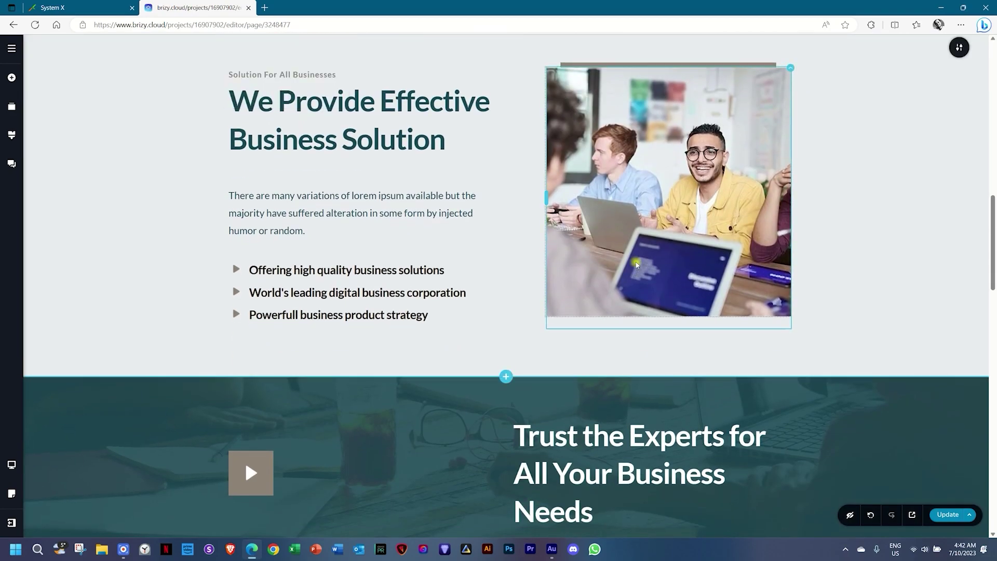
pyautogui.click(631, 258)
pyautogui.click(607, 340)
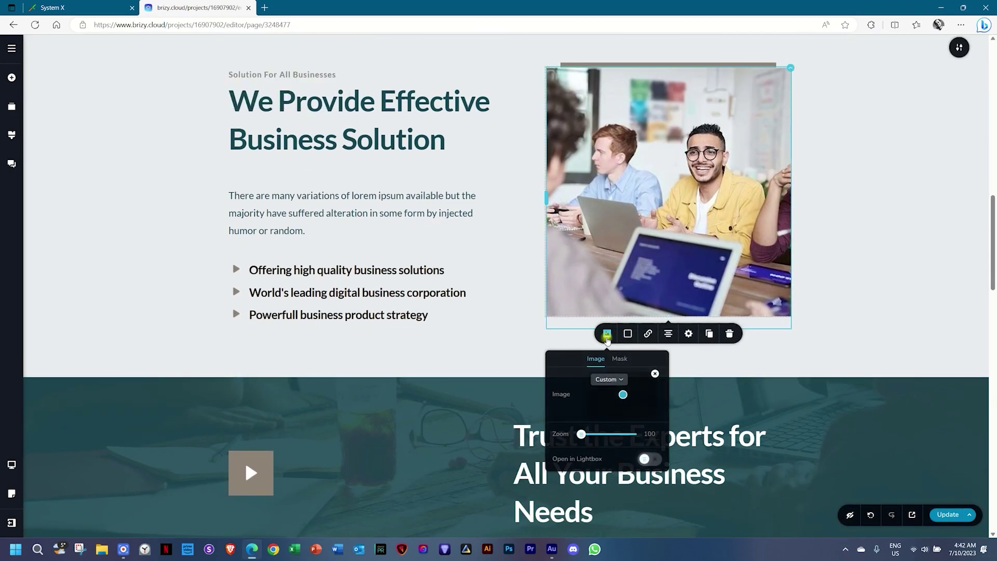
pyautogui.click(654, 377)
pyautogui.click(634, 404)
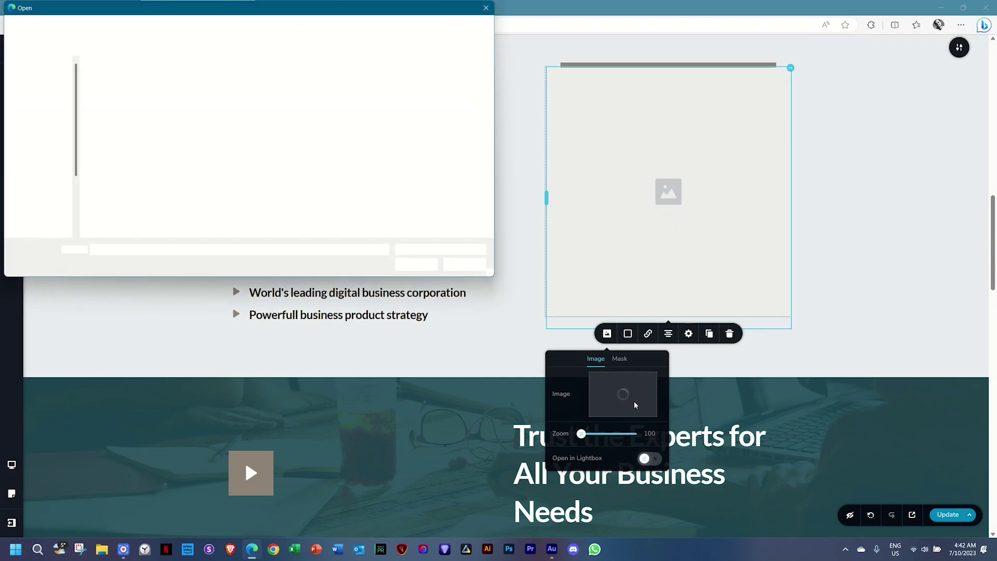
pyautogui.click(349, 87)
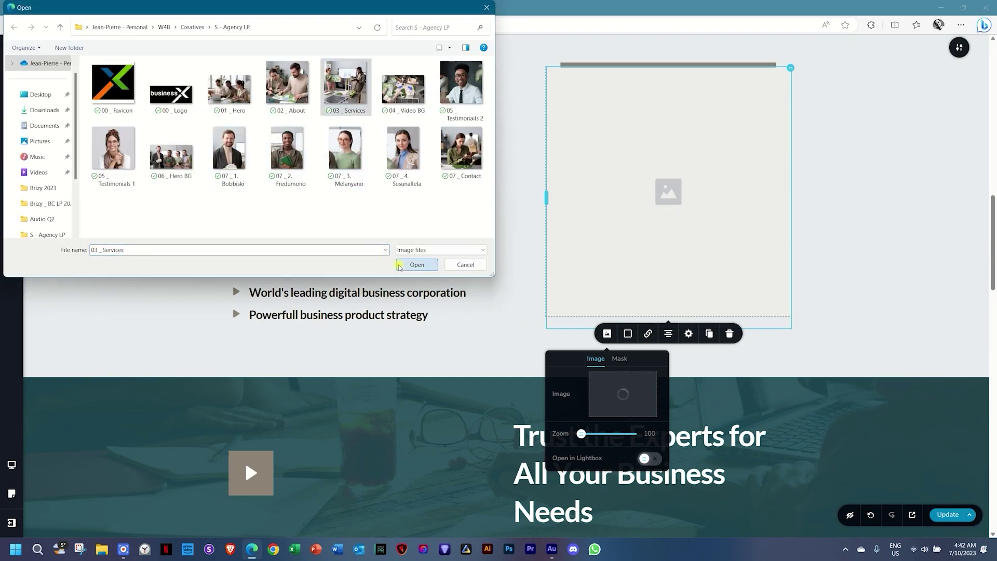
pyautogui.click(417, 265)
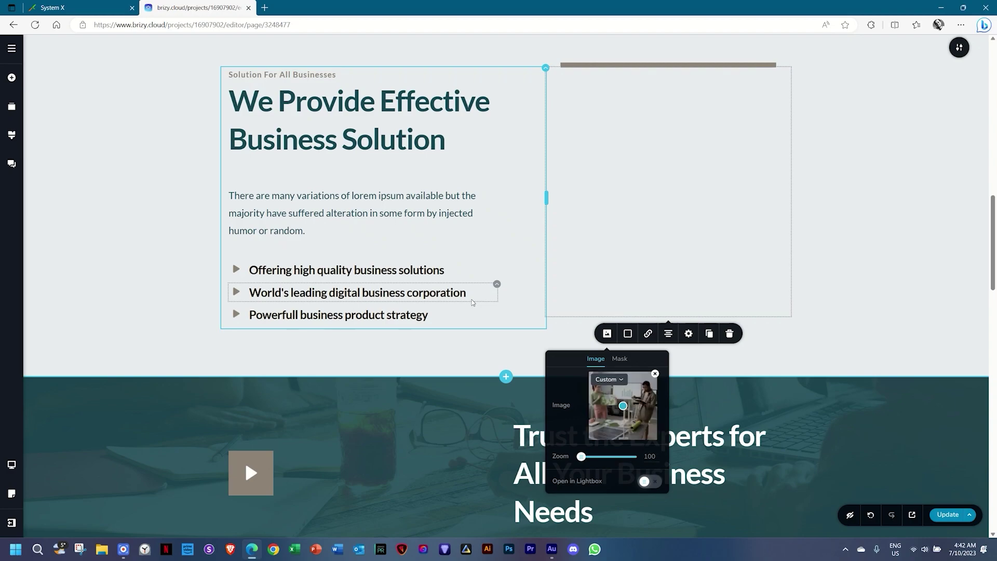
# Set the 'Trust the Experts' section background to the 04 _ Video BG picture.
pyautogui.scroll(-2, 903, 306)
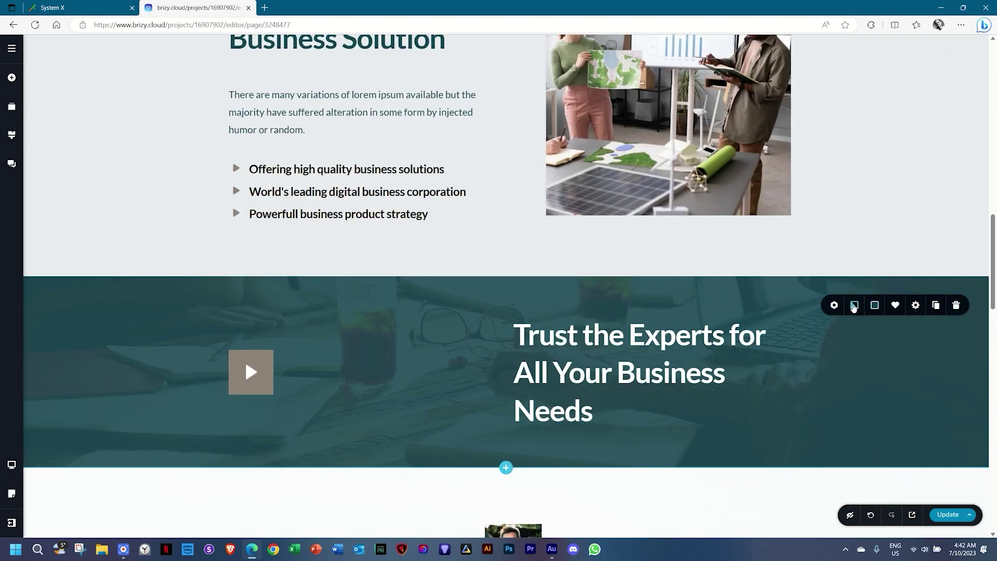
pyautogui.click(854, 306)
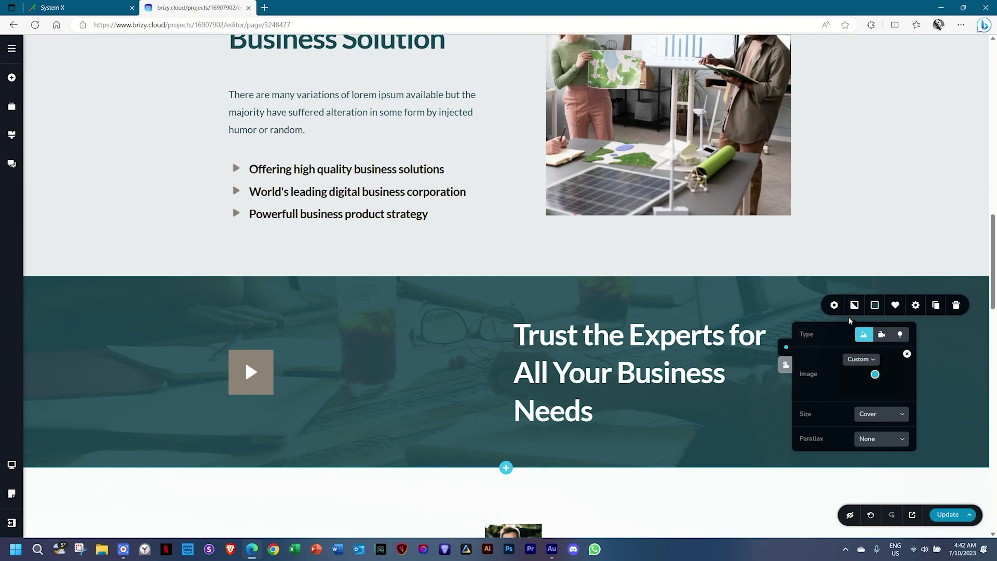
pyautogui.click(907, 353)
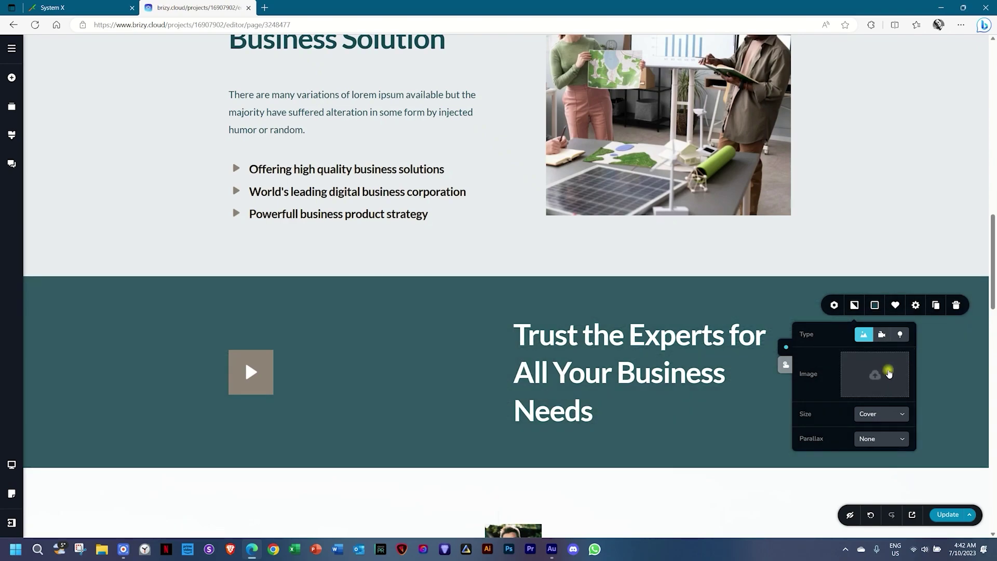
pyautogui.click(888, 373)
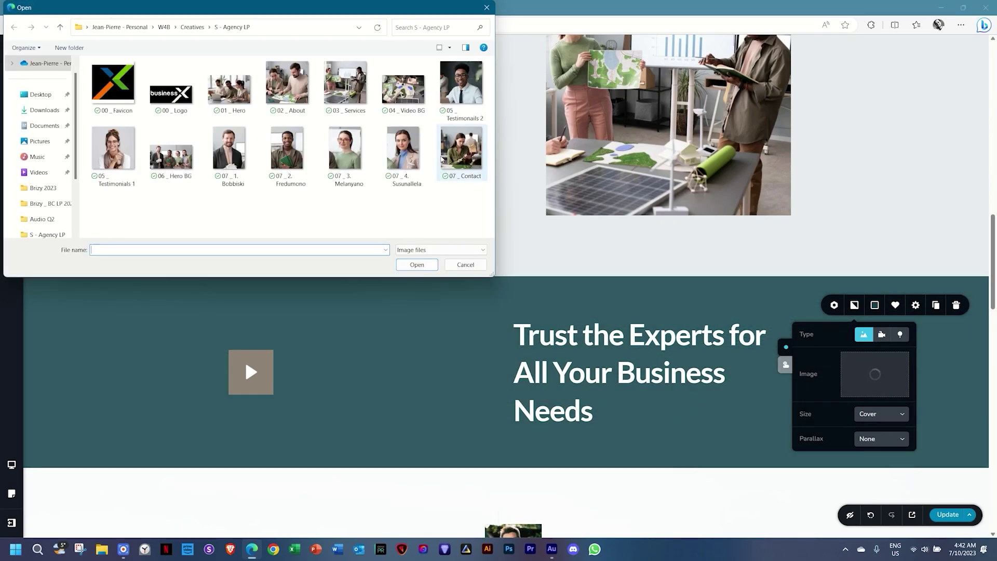
pyautogui.click(403, 89)
pyautogui.click(424, 267)
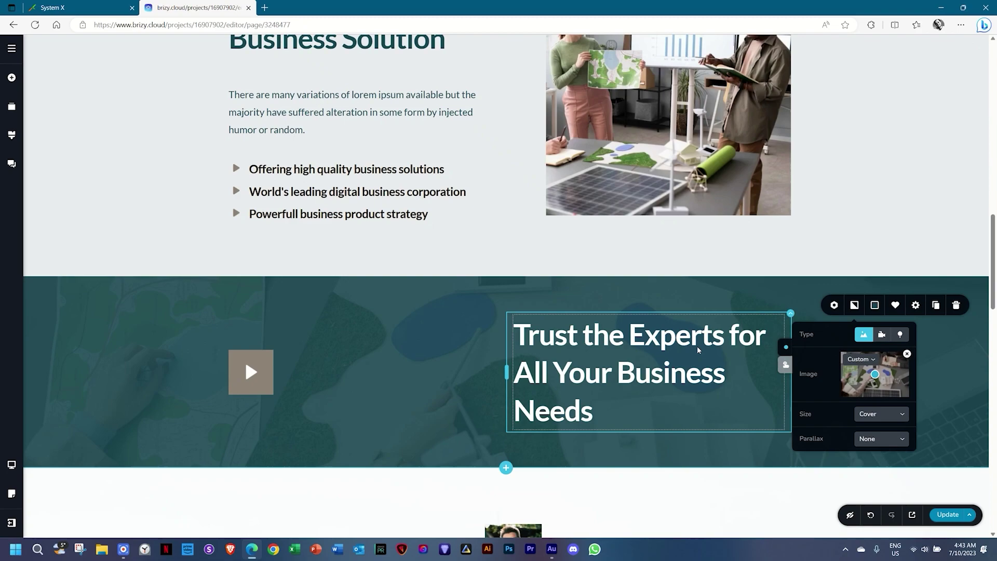
# Replace the first testimonial photo and zoom it out to 100.
pyautogui.scroll(-6, 667, 342)
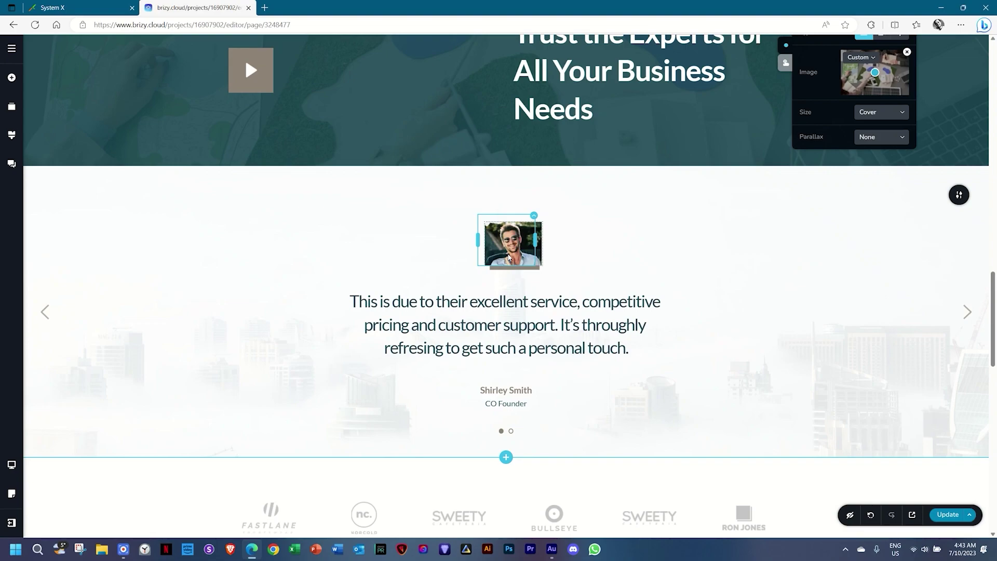
pyautogui.click(509, 257)
pyautogui.click(452, 205)
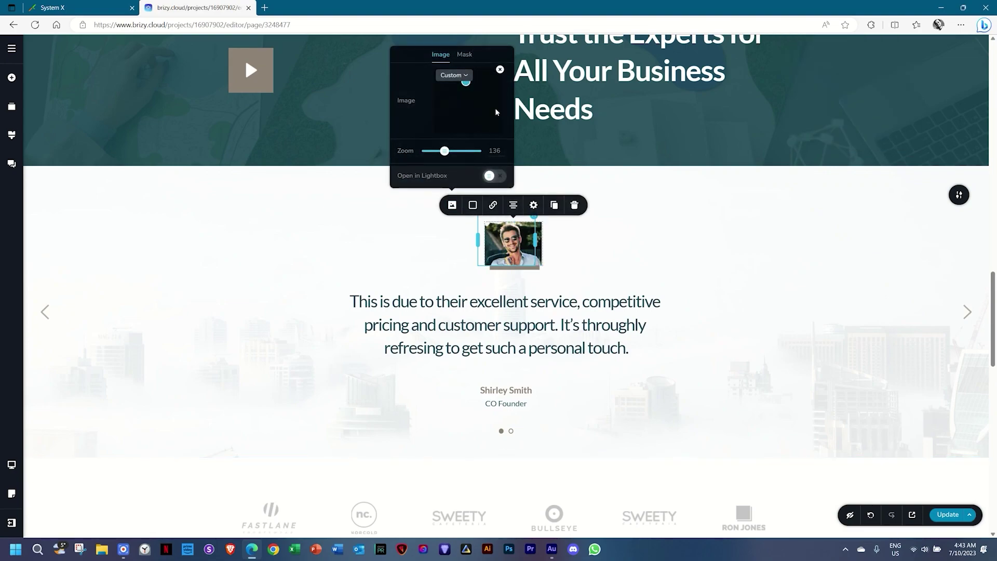
pyautogui.click(500, 70)
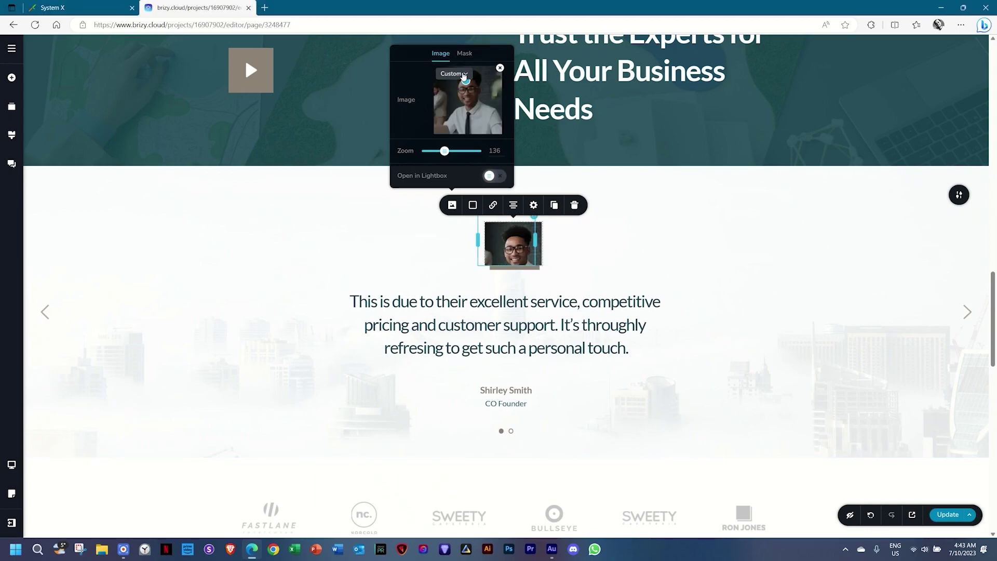
pyautogui.moveTo(444, 151); pyautogui.dragTo(409, 150)
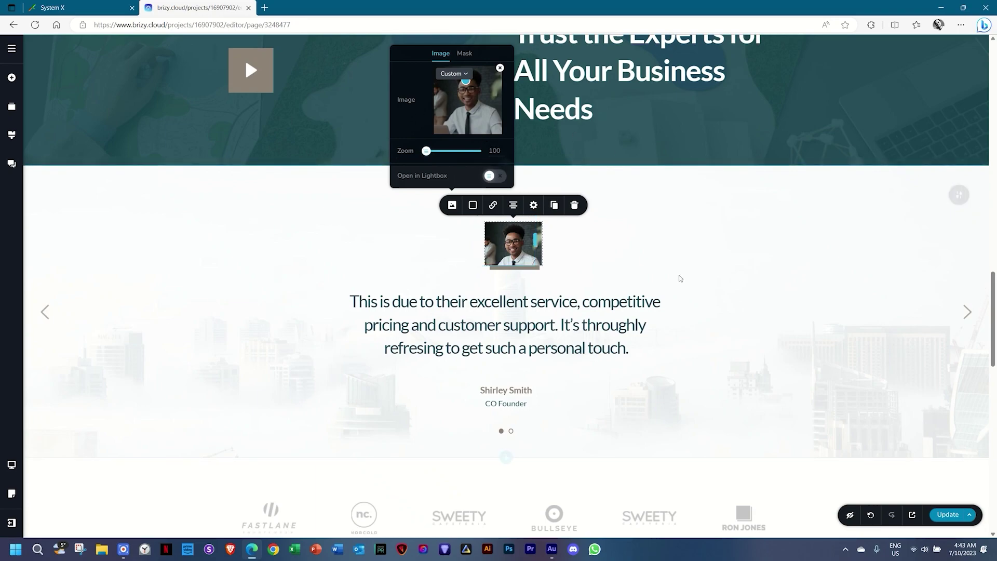
pyautogui.click(770, 304)
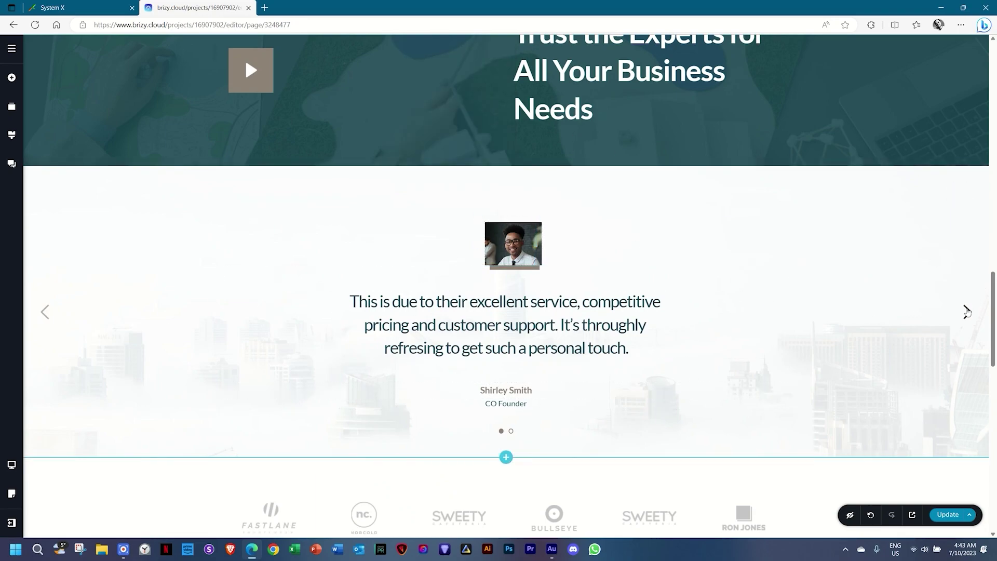
# On the second slide, replace the testimonial photo with 05 _ Testimonials 1 and zoom it out.
pyautogui.click(968, 312)
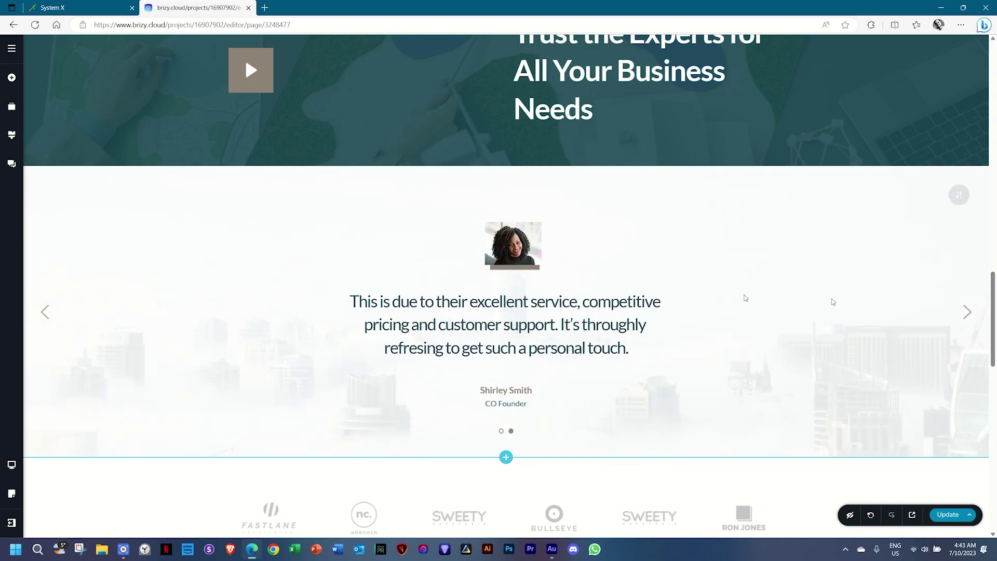
pyautogui.click(493, 243)
pyautogui.click(452, 205)
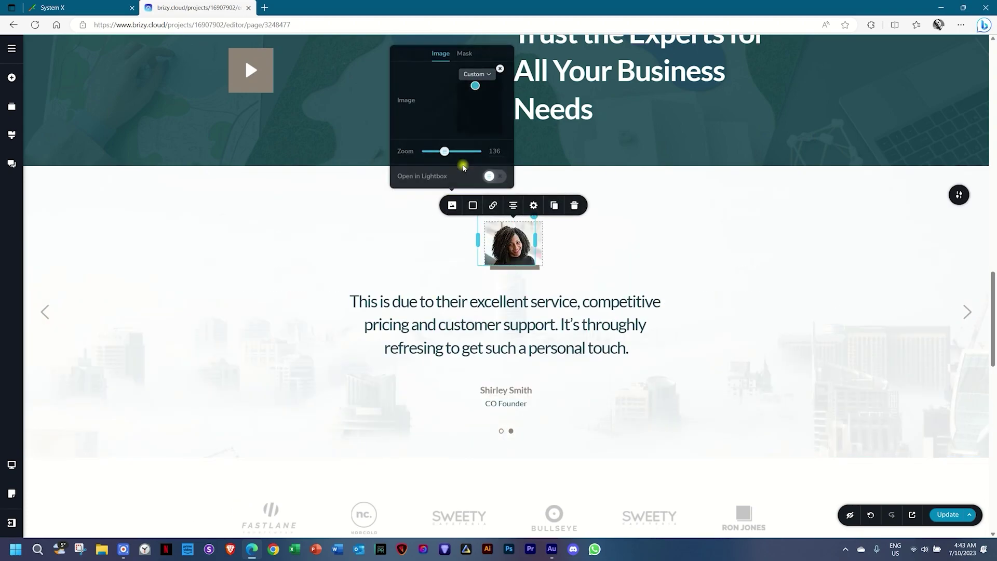
pyautogui.click(500, 68)
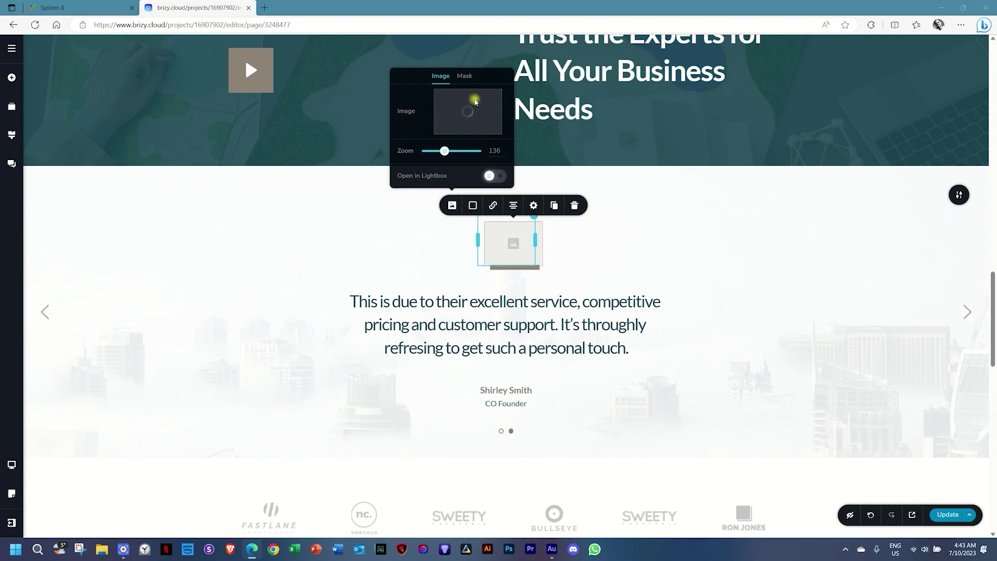
pyautogui.click(472, 97)
pyautogui.click(113, 151)
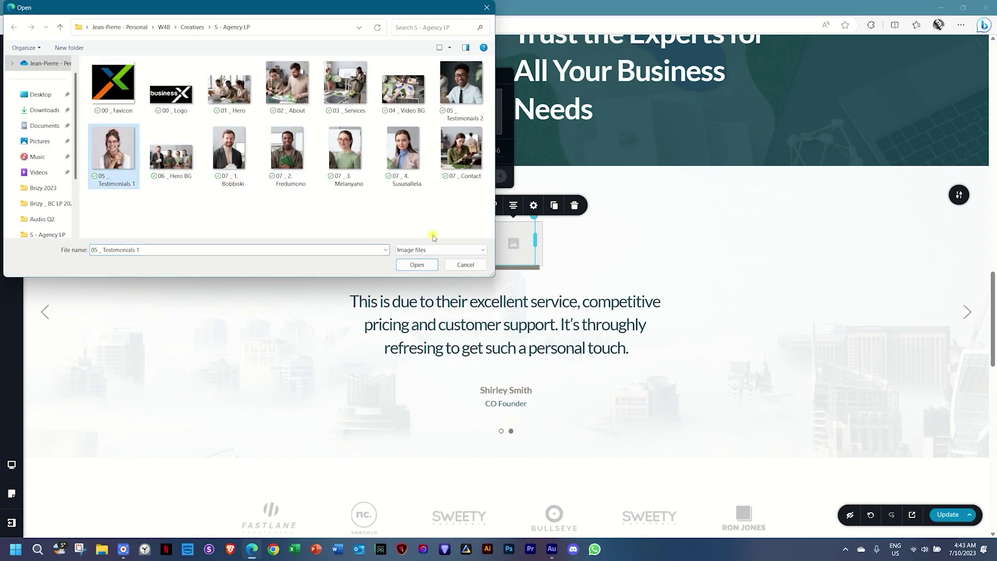
pyautogui.click(426, 267)
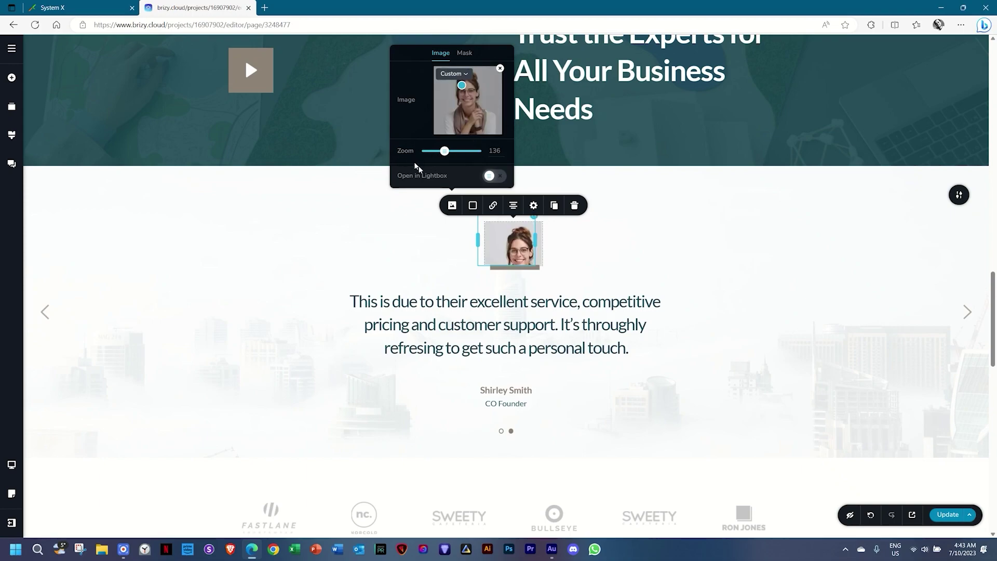
pyautogui.moveTo(443, 150); pyautogui.dragTo(390, 151)
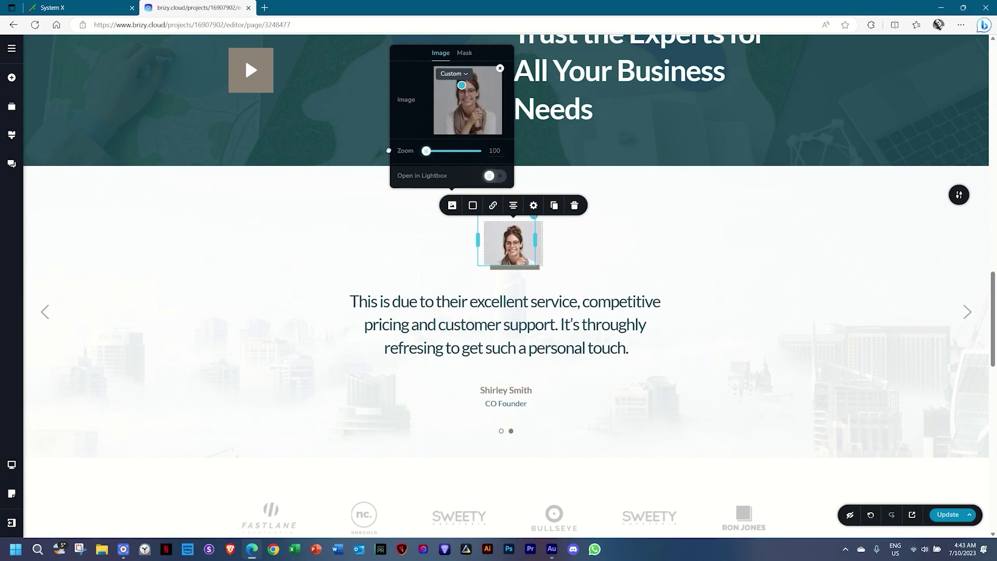
pyautogui.click(807, 327)
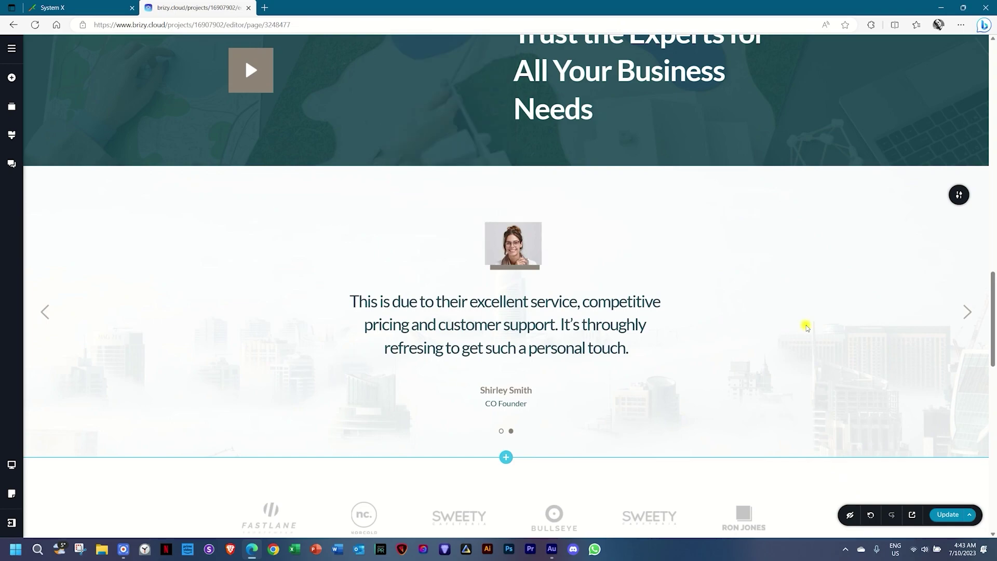
# Replace the help section's background photo with 06 _ Hero BG and nudge its focal point left.
pyautogui.scroll(-5, 806, 325)
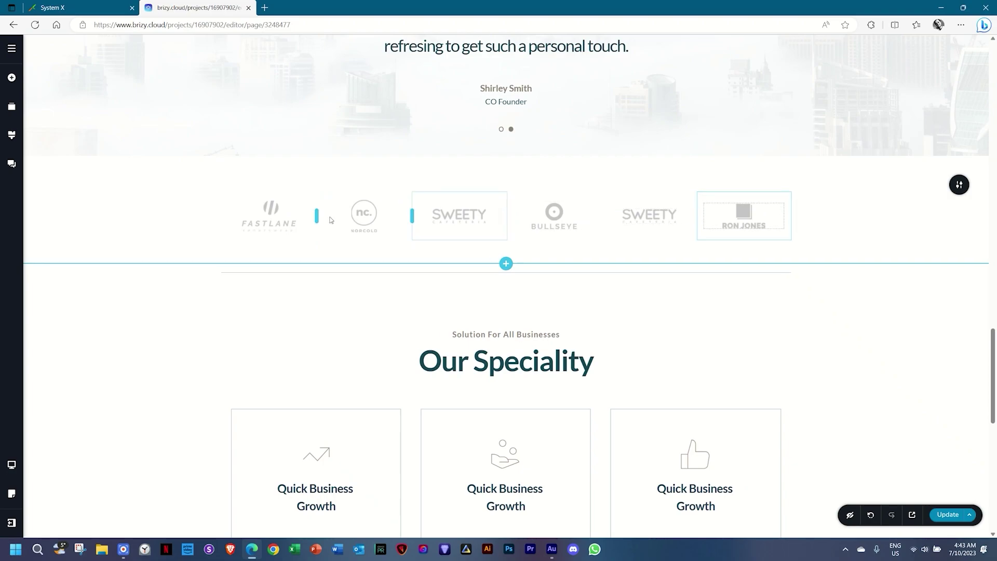
pyautogui.click(274, 218)
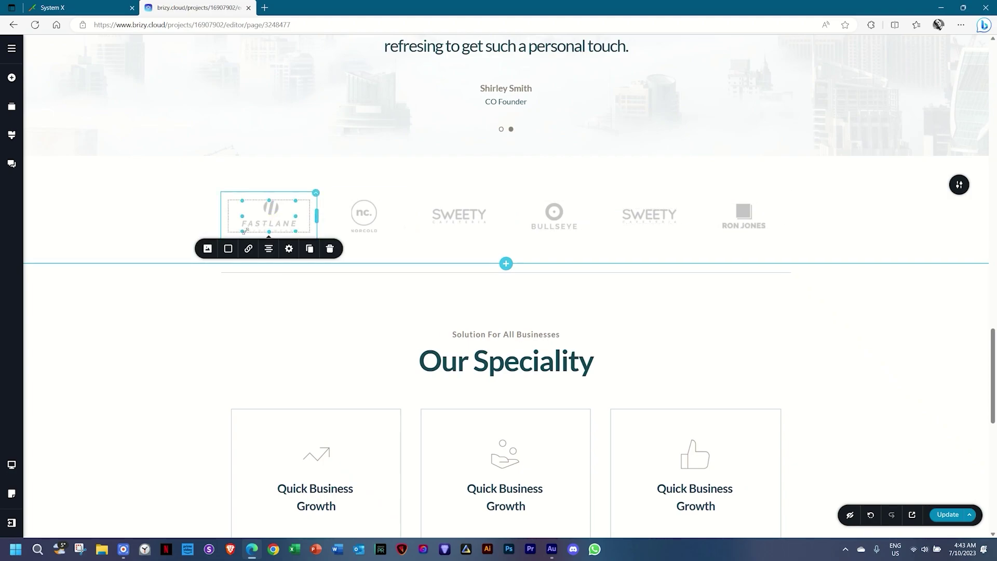
pyautogui.scroll(-10, 395, 262)
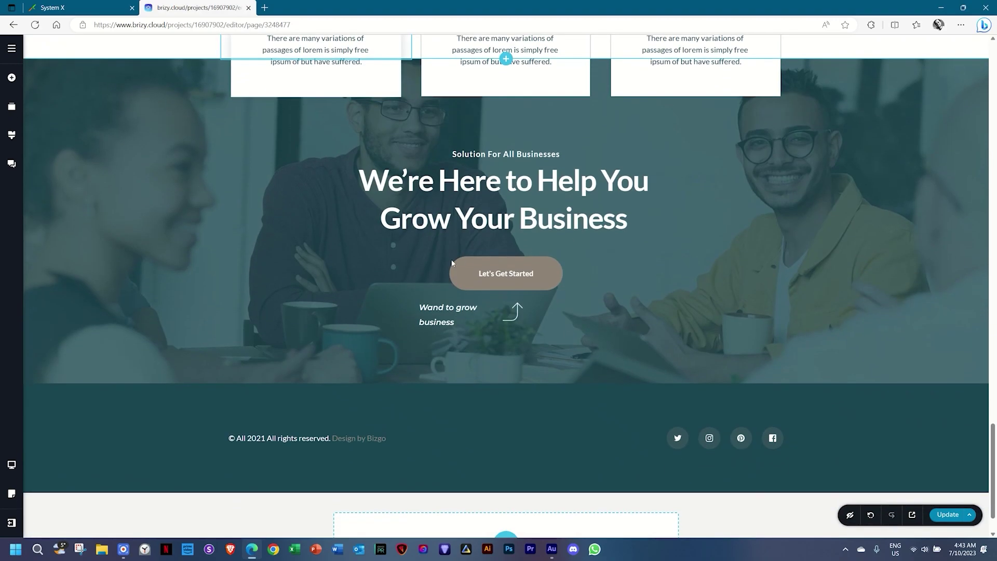
pyautogui.click(959, 89)
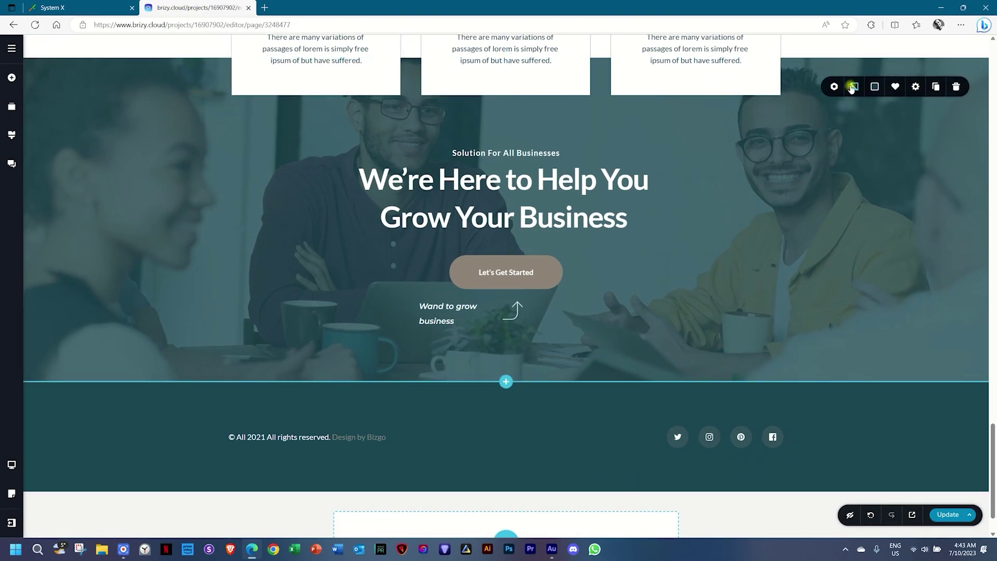
pyautogui.click(854, 87)
pyautogui.click(907, 136)
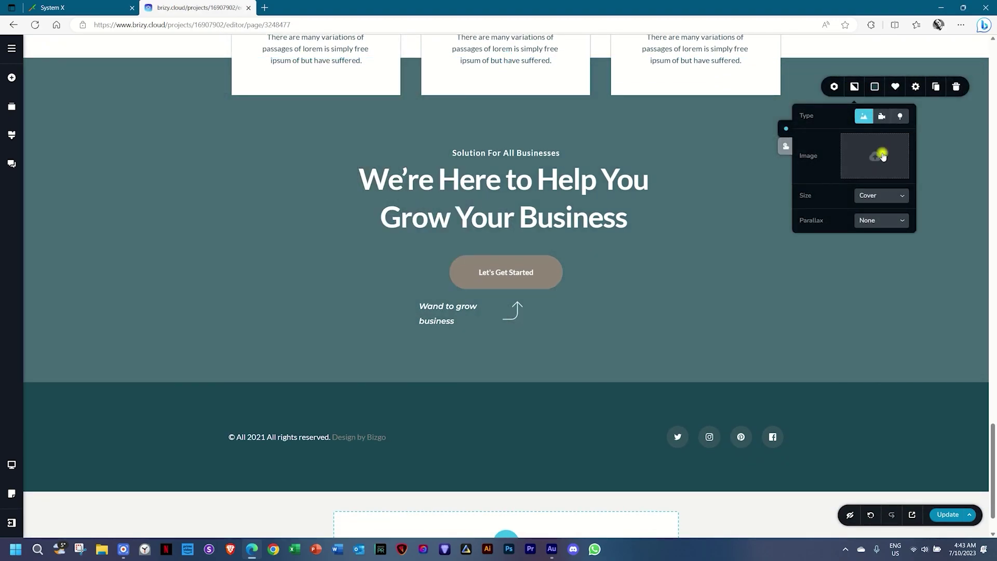
pyautogui.click(875, 157)
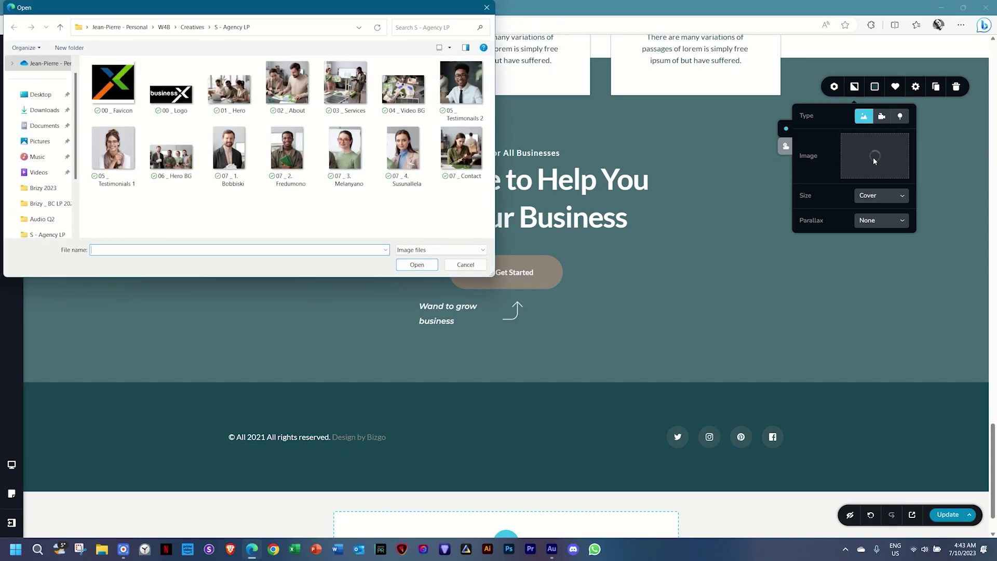
pyautogui.click(182, 165)
pyautogui.click(417, 265)
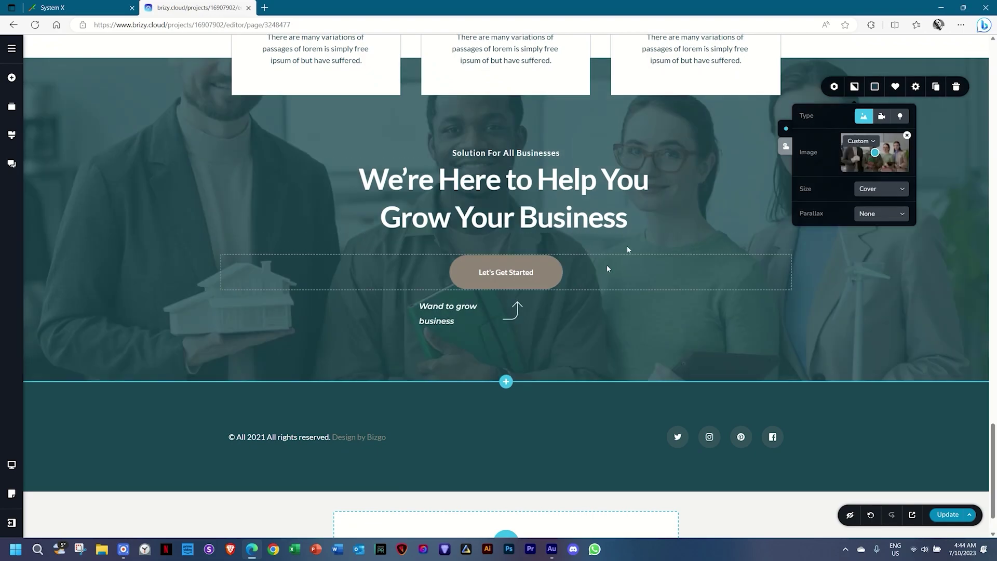
pyautogui.scroll(2, 648, 328)
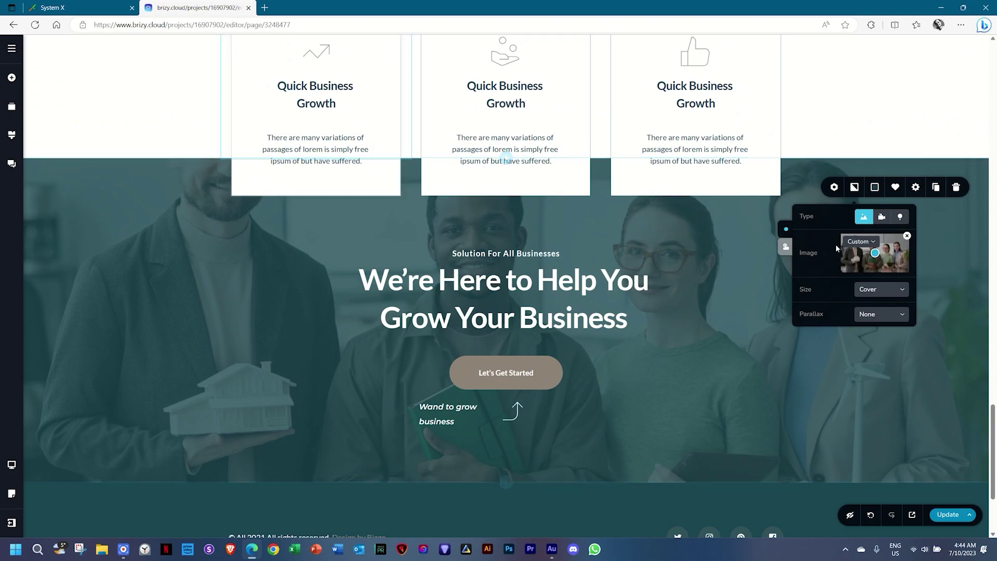
pyautogui.moveTo(876, 254); pyautogui.dragTo(859, 248)
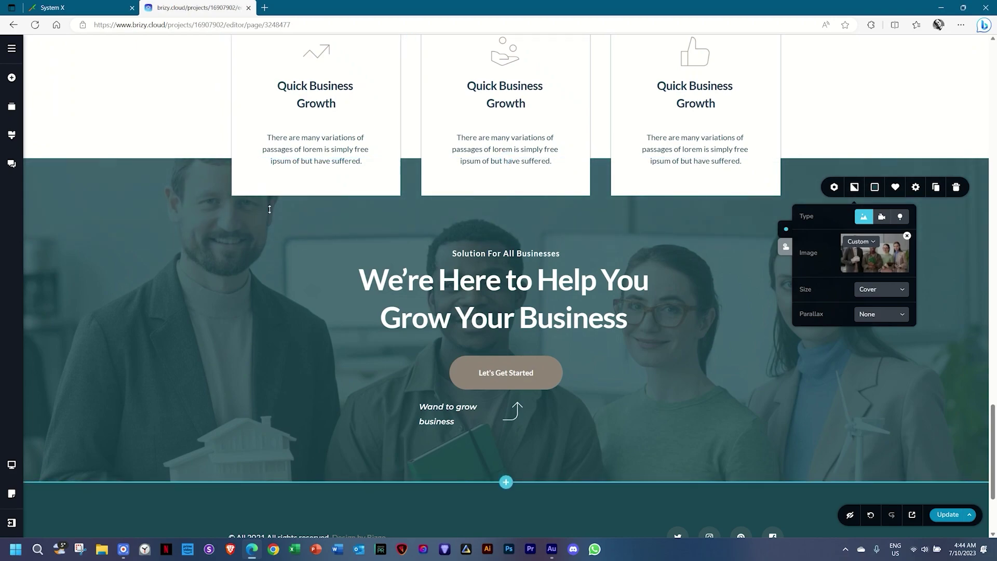
# Drag a new Image element under the Delivering Expectional Quality Work heading.
pyautogui.scroll(-3, 943, 339)
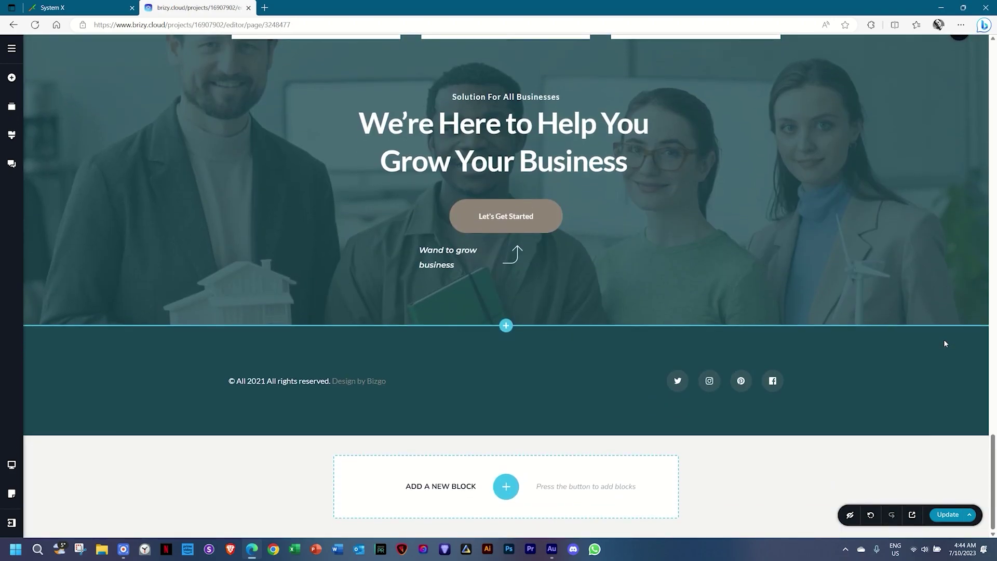
pyautogui.scroll(4, 942, 338)
pyautogui.scroll(15, 943, 338)
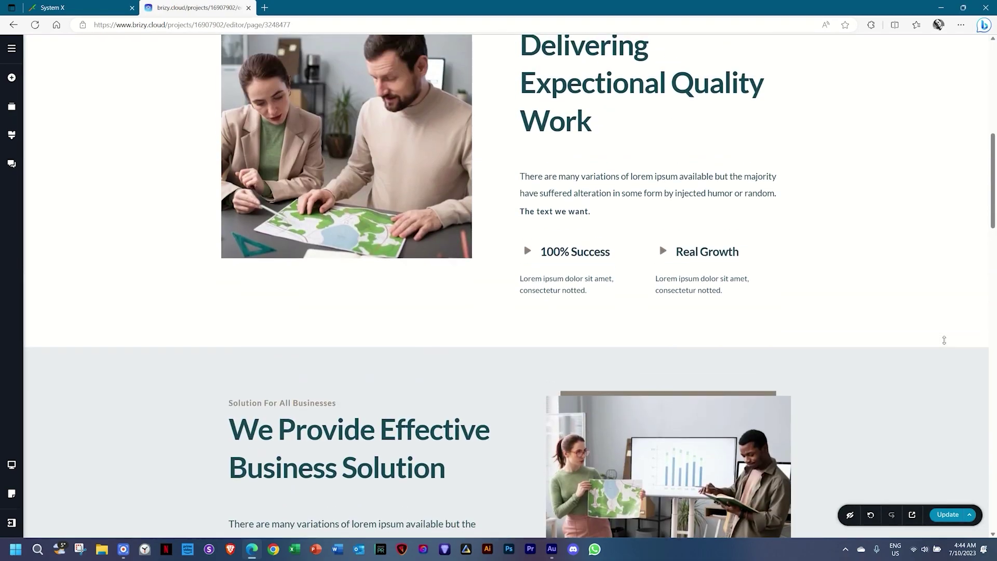
pyautogui.scroll(5, 944, 340)
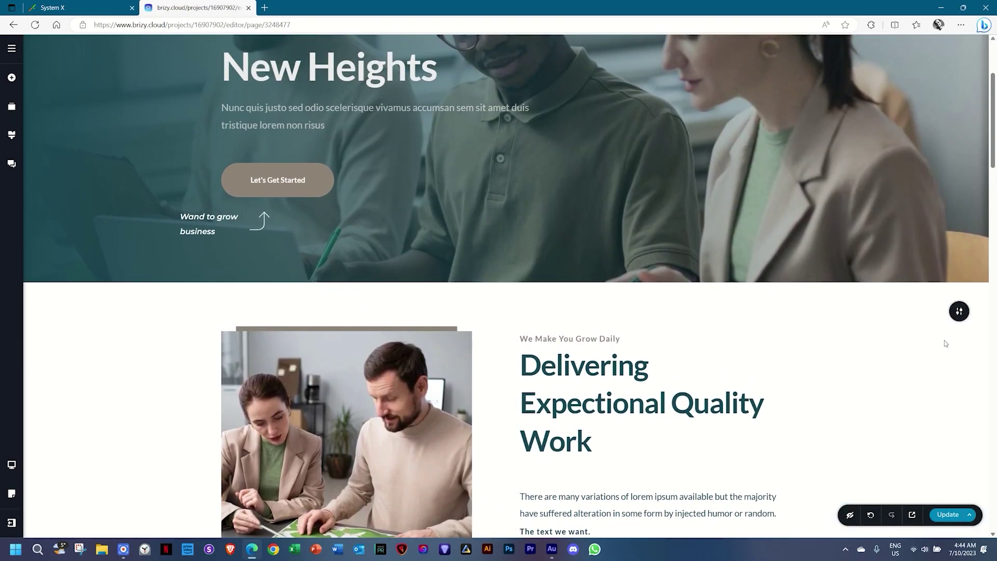
pyautogui.scroll(-4, 944, 341)
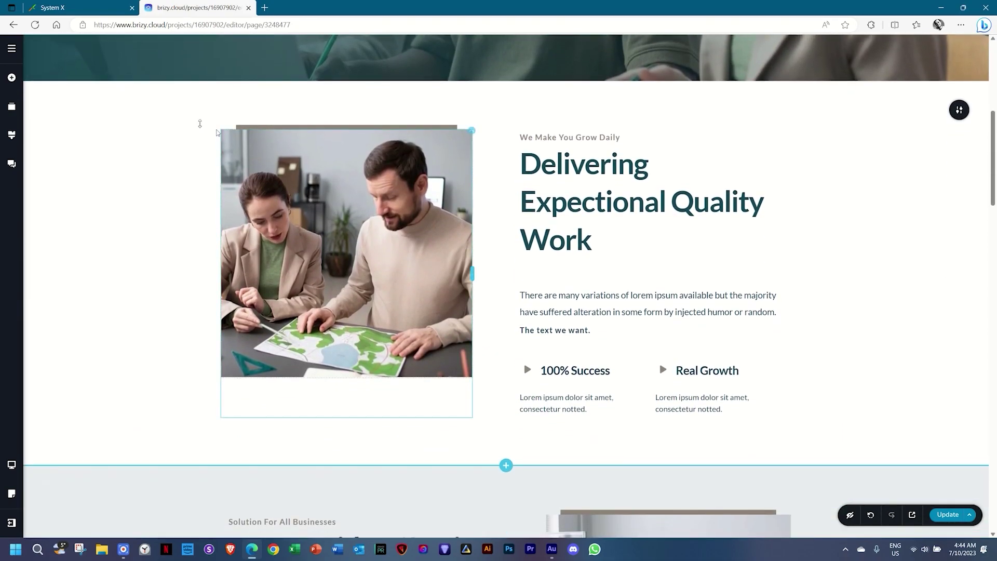
pyautogui.click(12, 78)
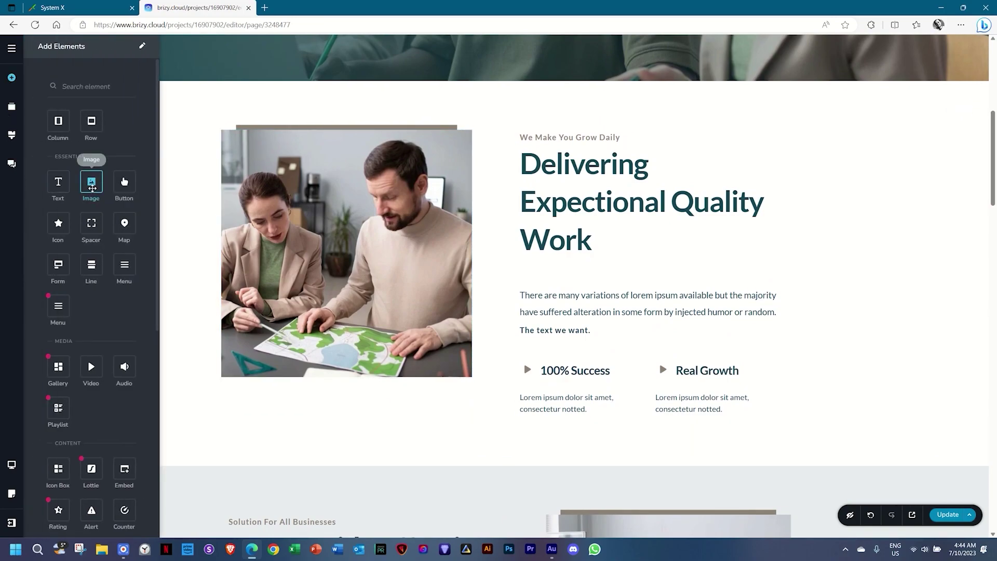
pyautogui.moveTo(92, 183); pyautogui.dragTo(553, 259)
# Delete the empty image placeholder so the paragraph sits directly under the heading.
pyautogui.click(623, 317)
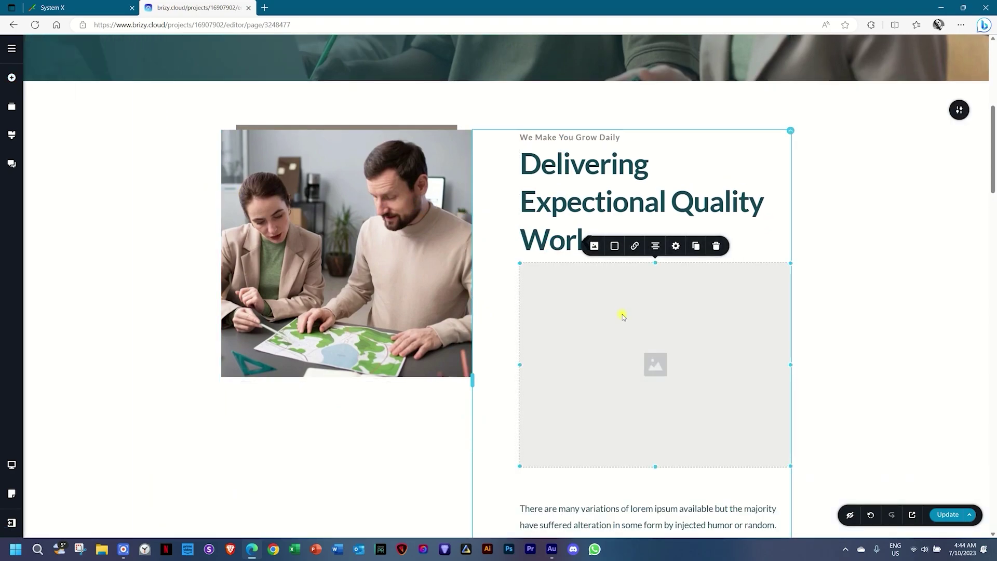
pyautogui.scroll(-2, 623, 317)
pyautogui.click(594, 144)
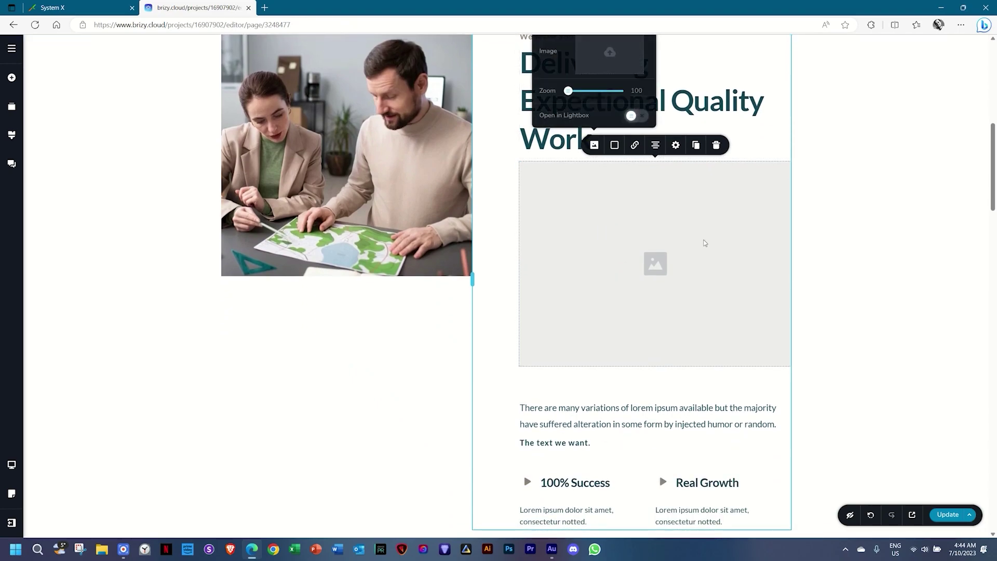
pyautogui.click(703, 243)
pyautogui.click(716, 146)
pyautogui.scroll(5, 738, 274)
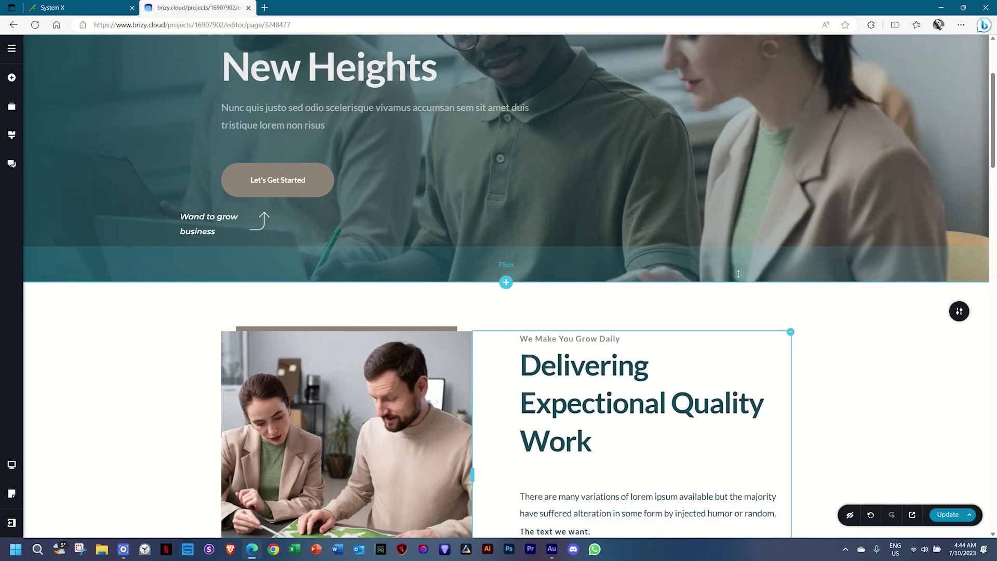
pyautogui.scroll(2, 738, 274)
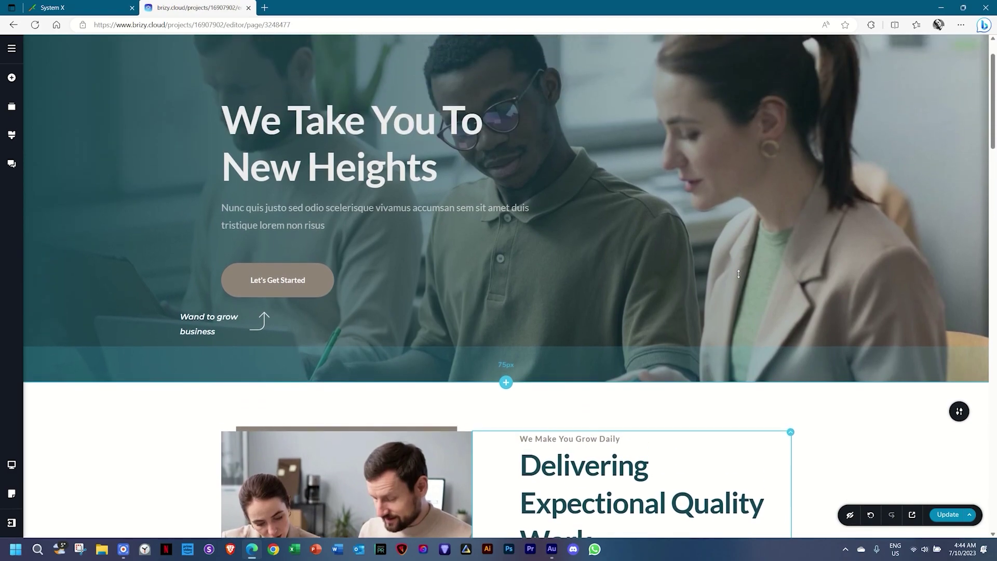
pyautogui.scroll(-12, 740, 278)
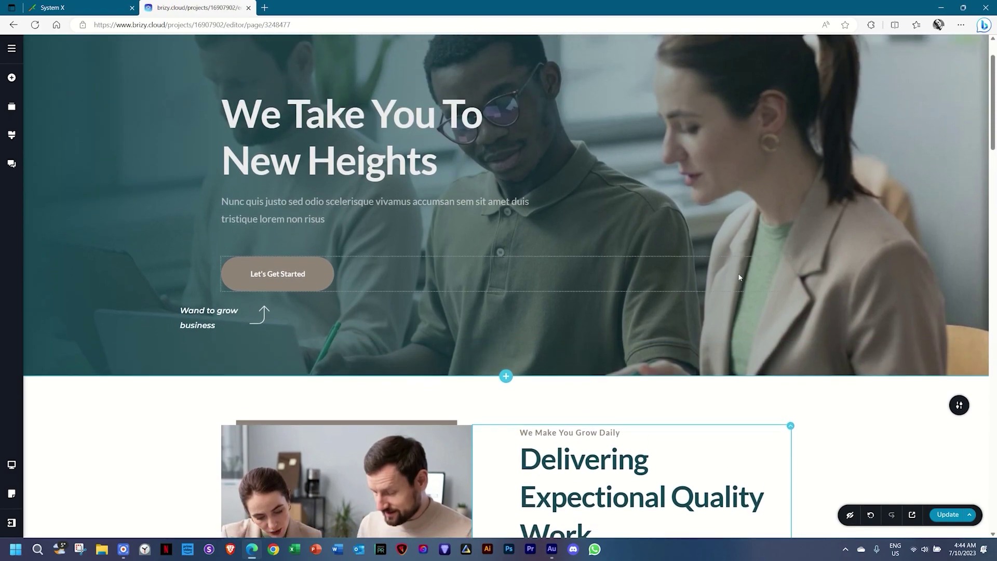
pyautogui.scroll(-10, 738, 274)
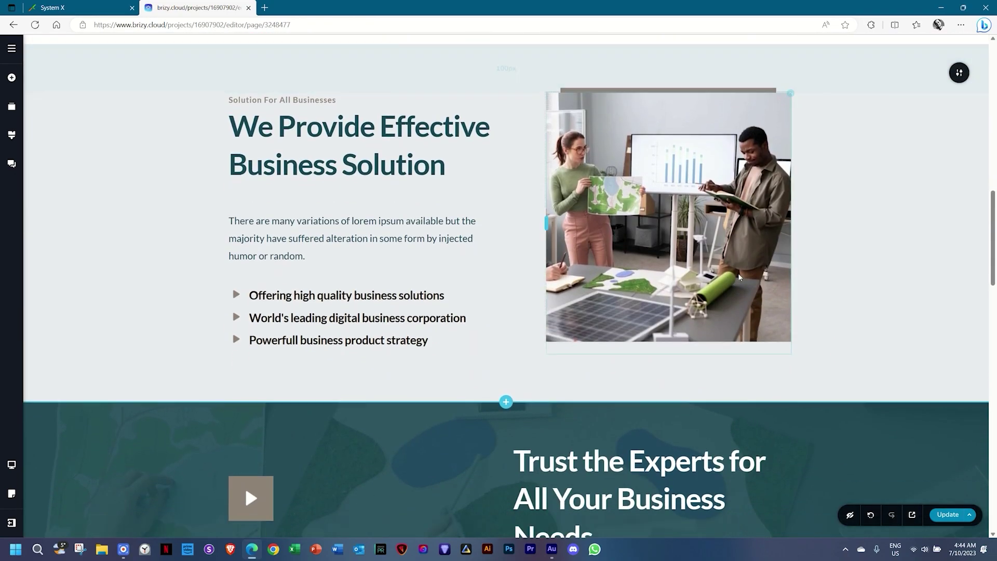
pyautogui.scroll(-15, 740, 278)
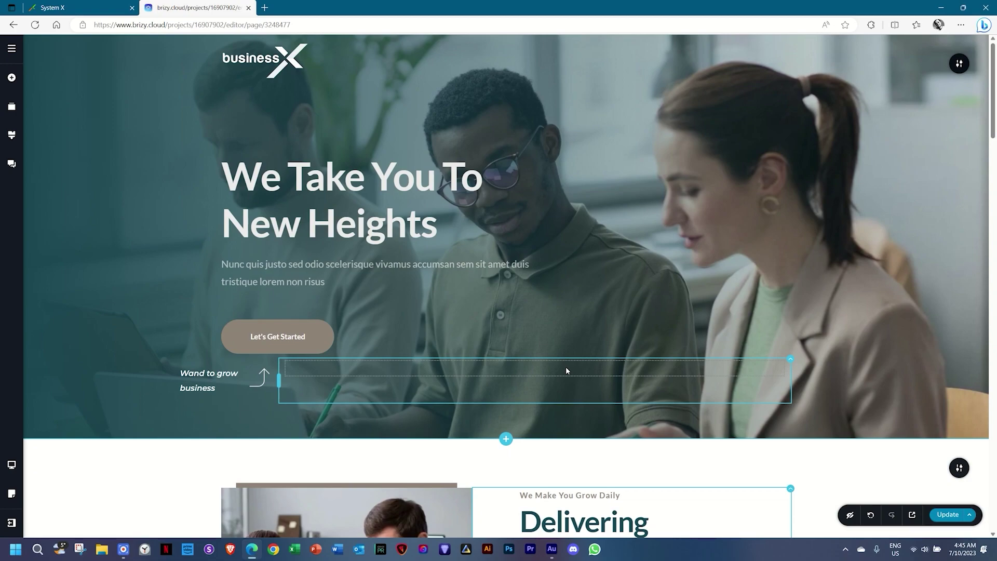
pyautogui.scroll(-8, 566, 370)
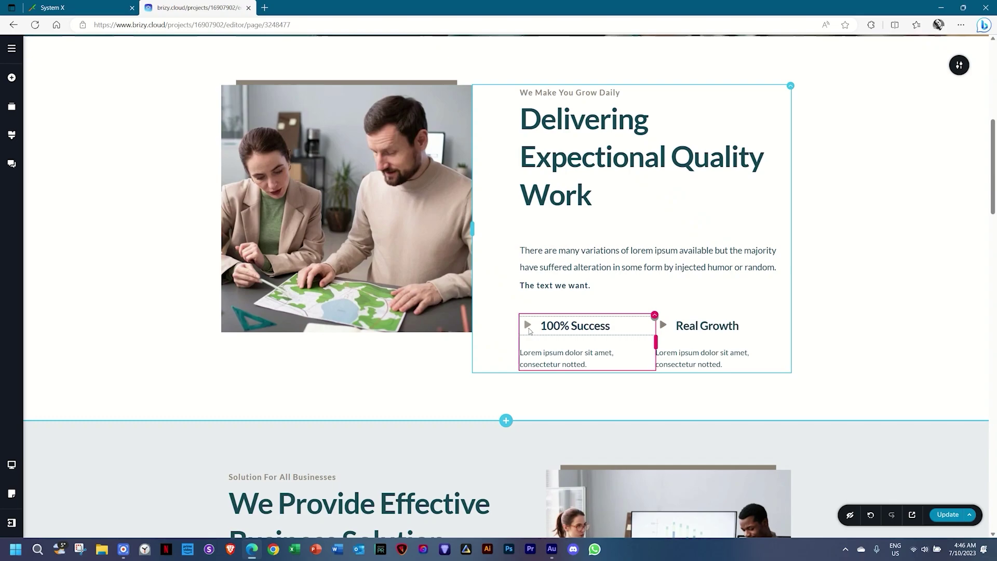
pyautogui.scroll(-20, 528, 328)
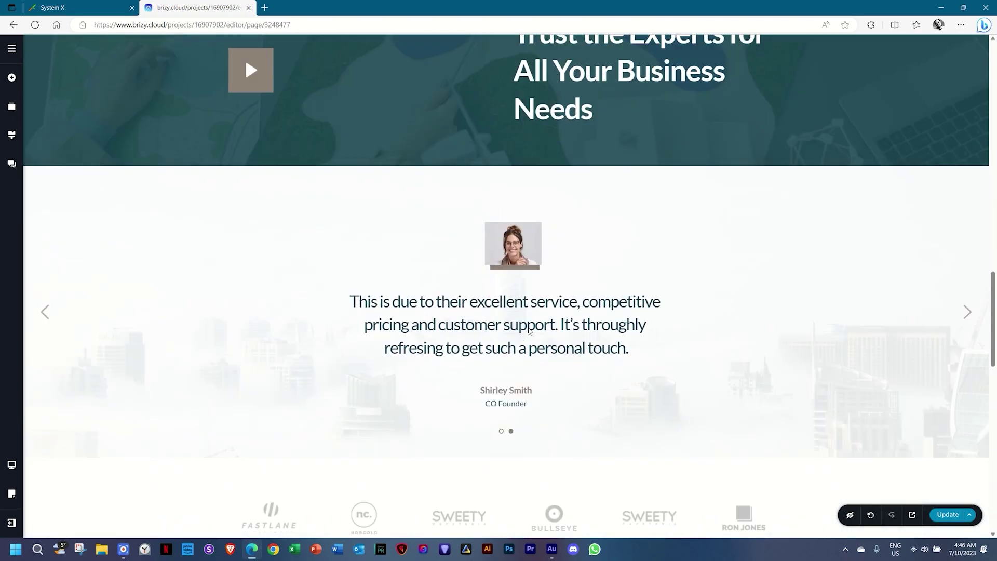
pyautogui.scroll(-7, 529, 331)
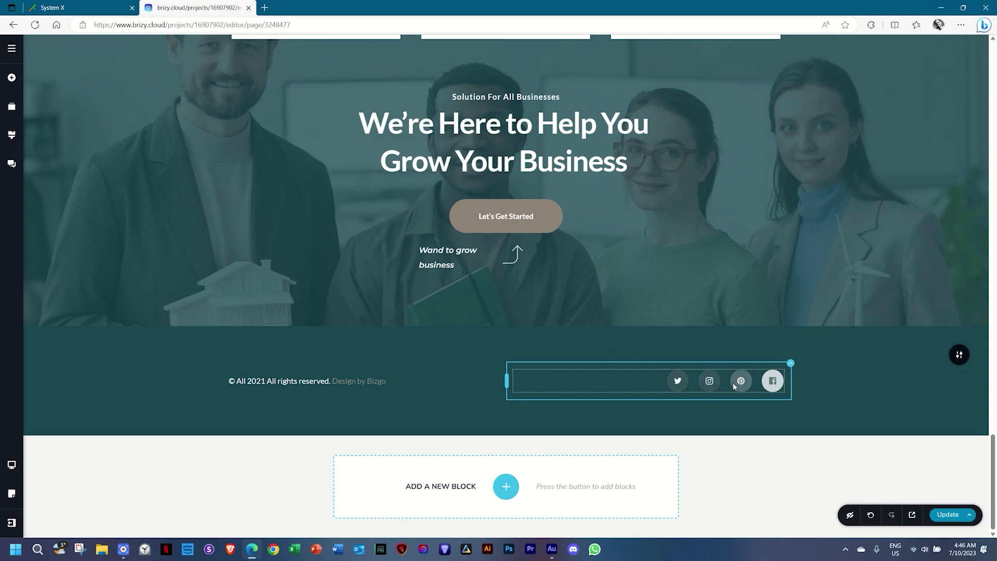
# Replace the footer's Twitter icon with the YouTube icon found by searching 'youtube'.
pyautogui.click(676, 383)
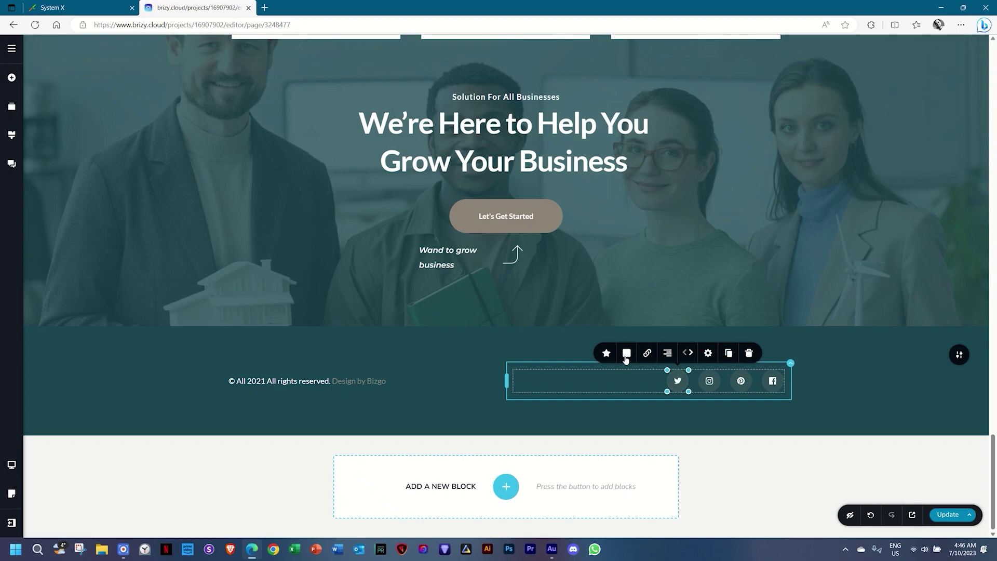
pyautogui.click(606, 354)
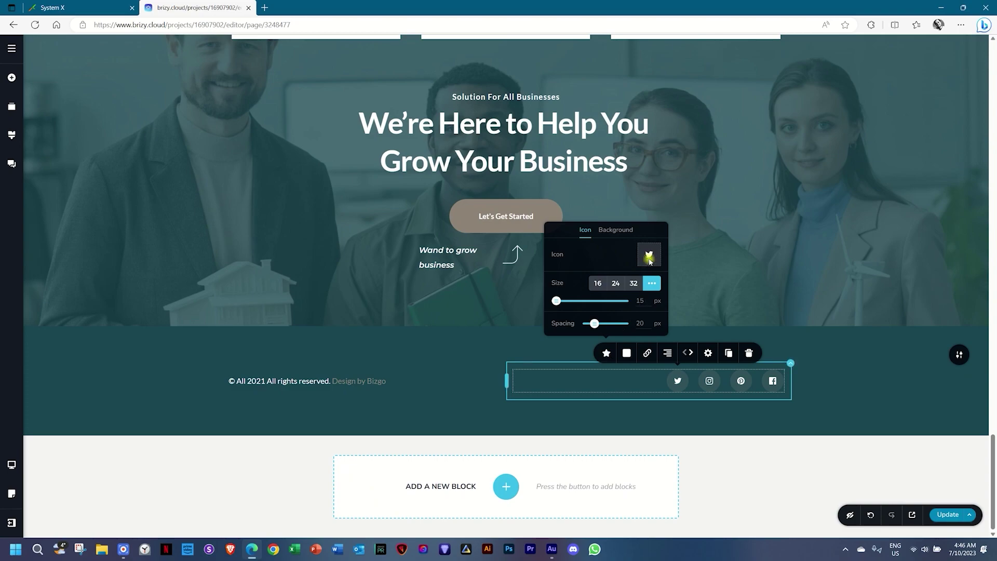
pyautogui.click(649, 262)
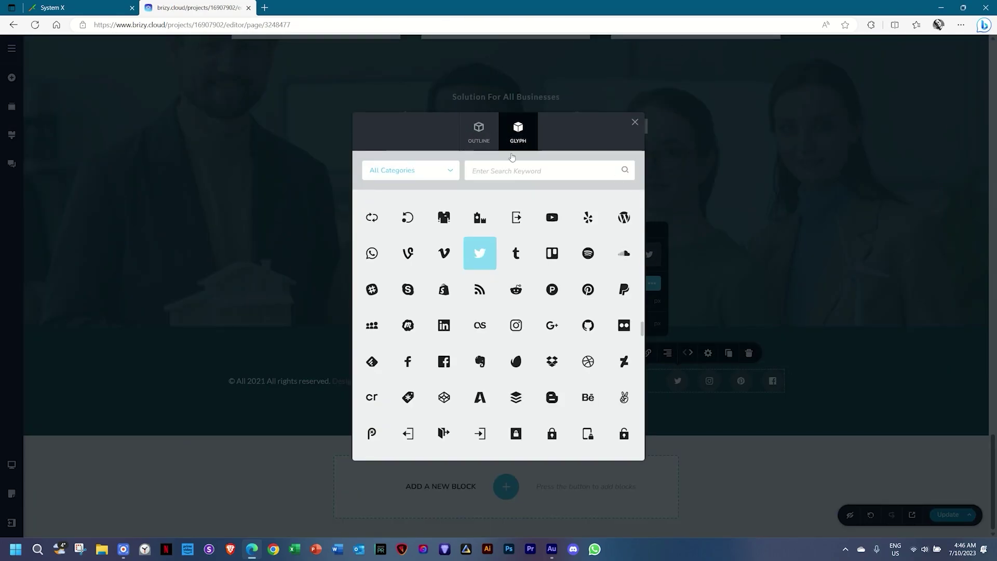
pyautogui.click(478, 176)
pyautogui.write('youtub')
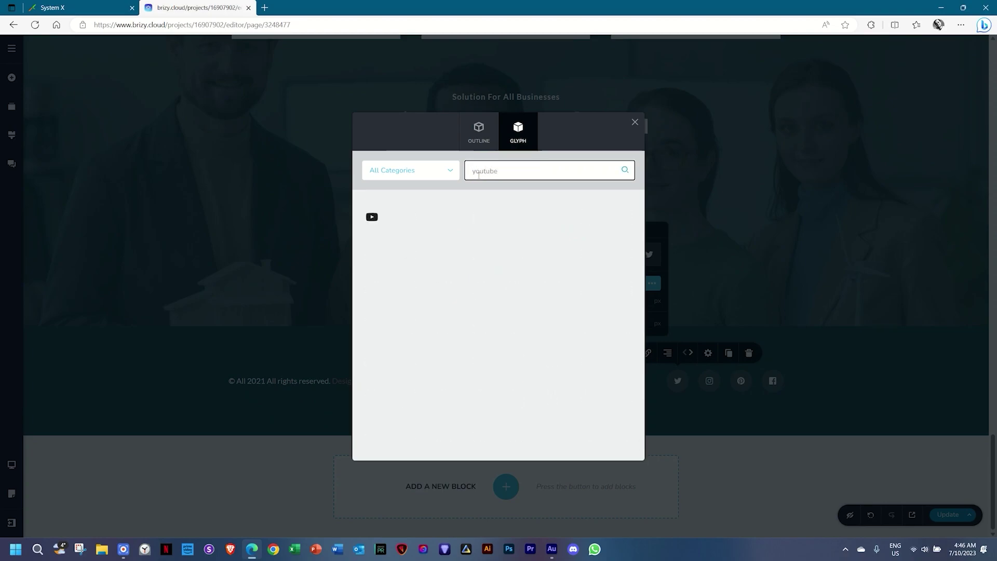
pyautogui.write('e')
pyautogui.click(377, 216)
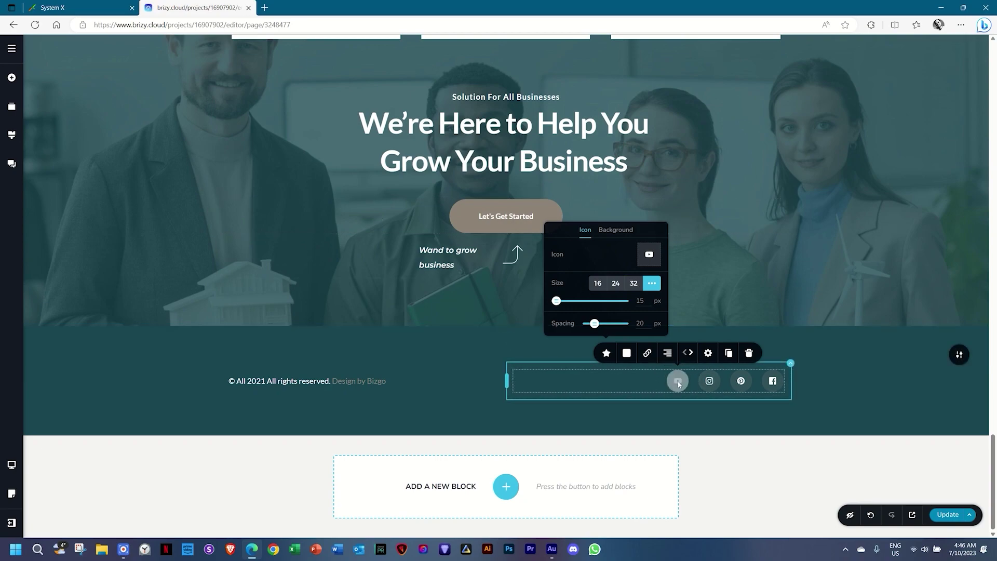
# Replace the footer's Pinterest icon with the Vimeo icon found by searching 'vim'.
pyautogui.click(741, 381)
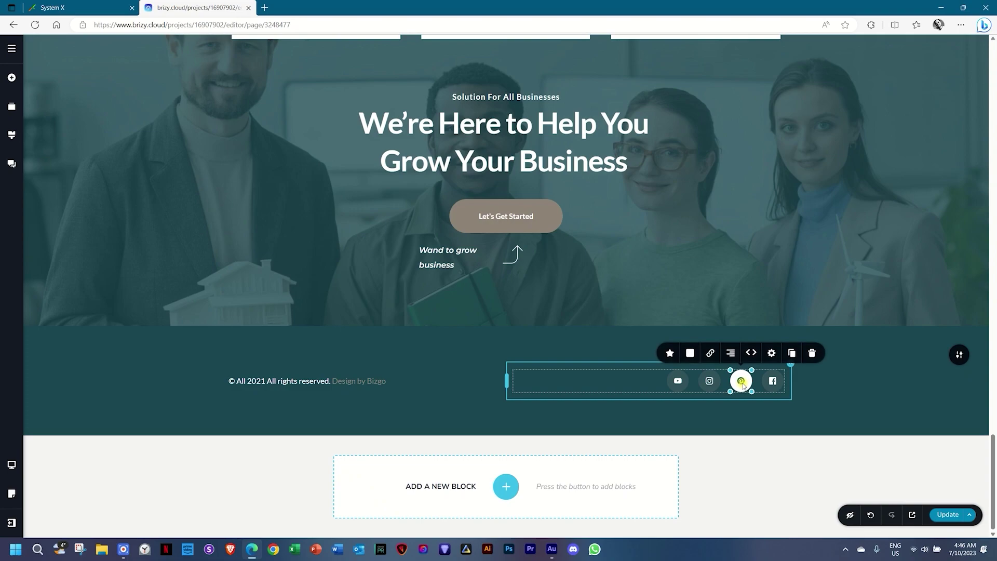
pyautogui.click(669, 353)
pyautogui.click(720, 252)
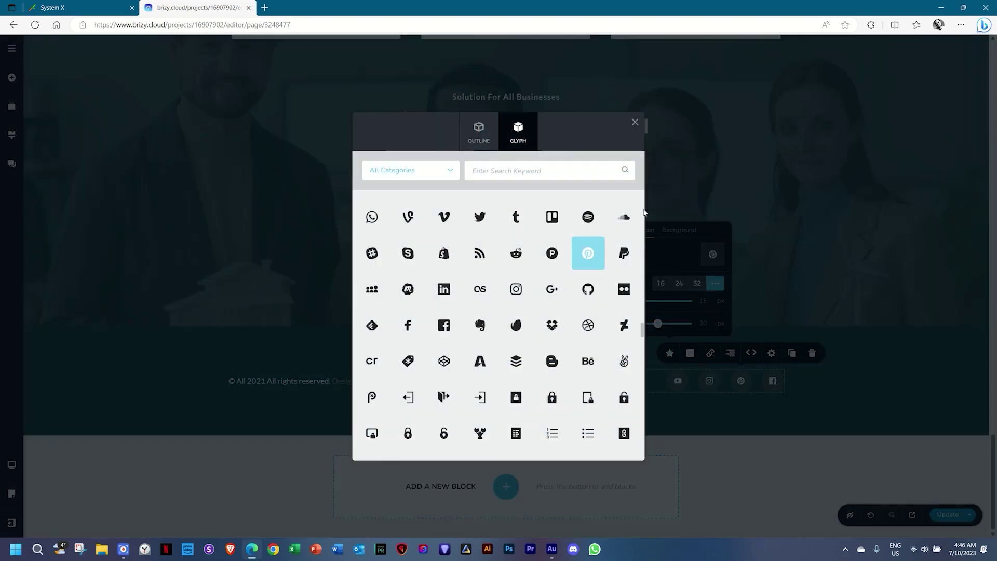
pyautogui.click(538, 172)
pyautogui.write('vimeo')
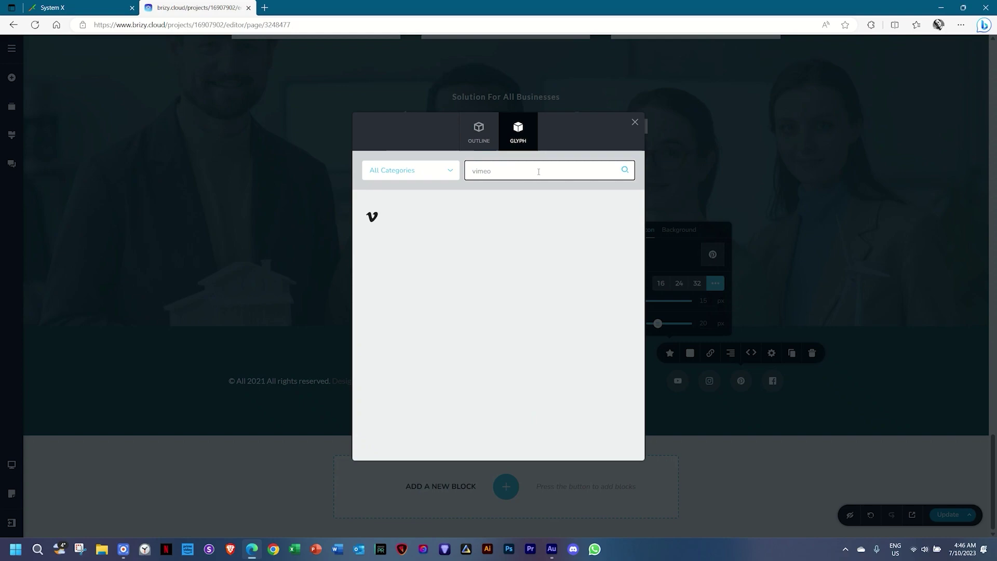
pyautogui.click(372, 216)
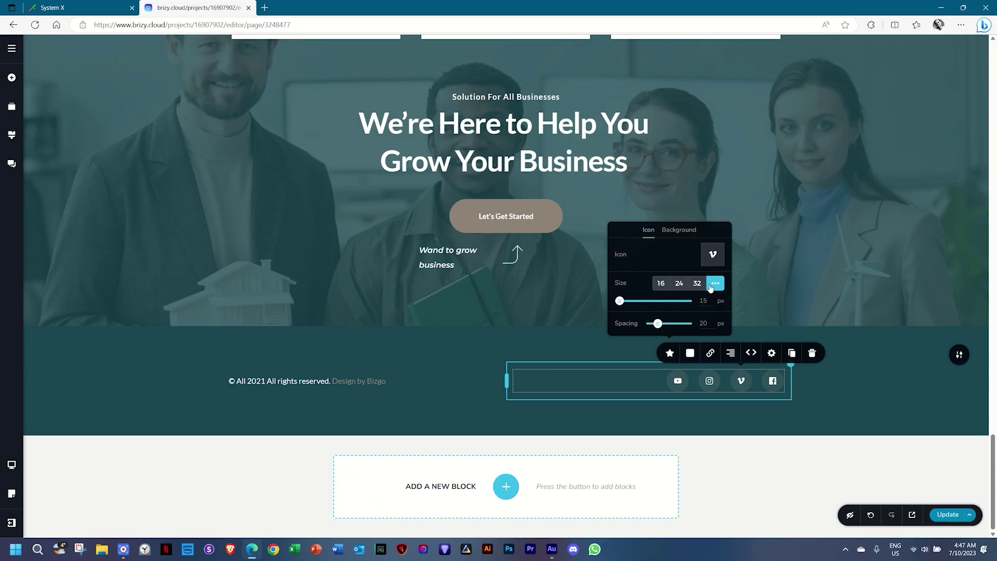
# Switch the footer social icons' colour settings to the Hover state for editing.
pyautogui.click(680, 231)
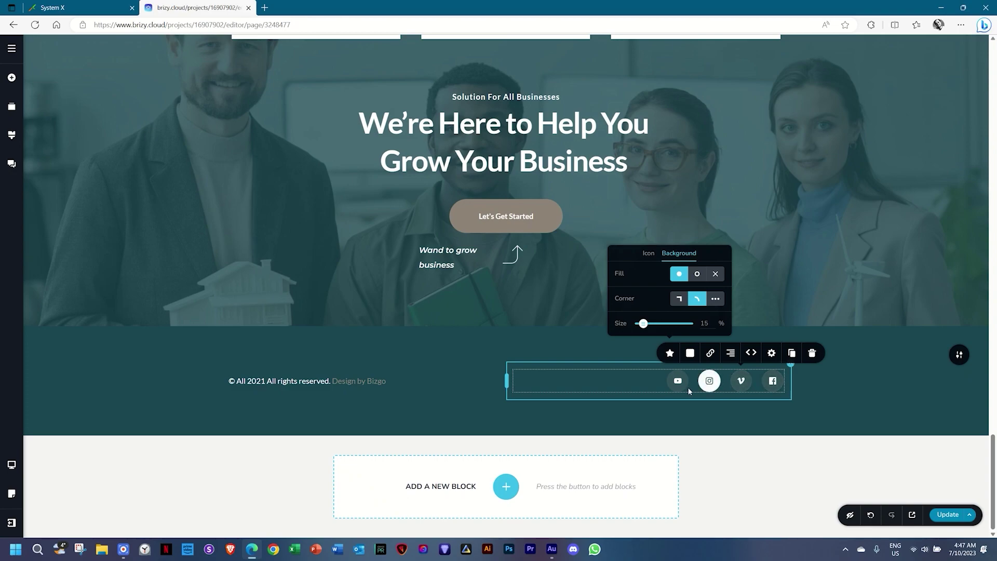
pyautogui.click(690, 354)
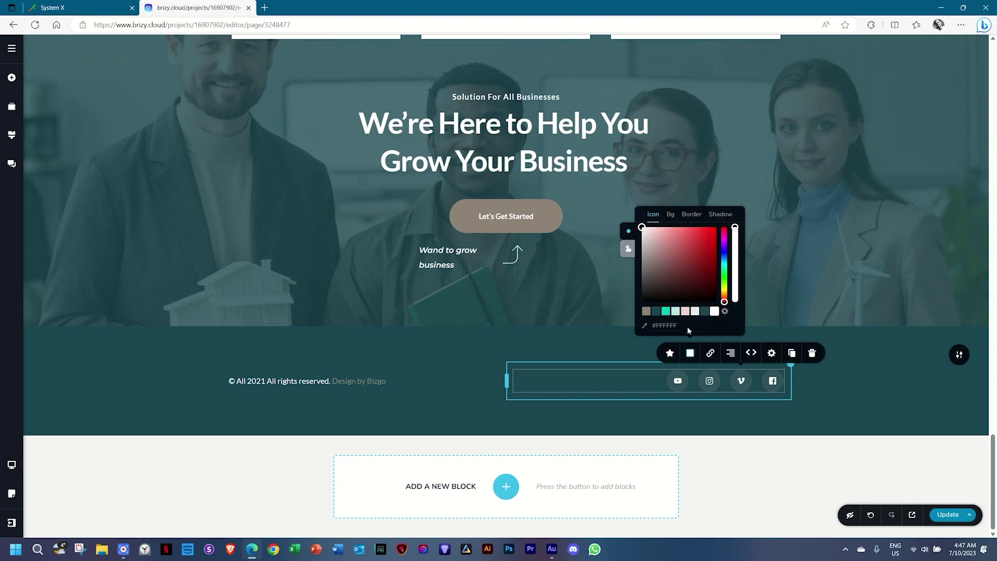
pyautogui.click(627, 251)
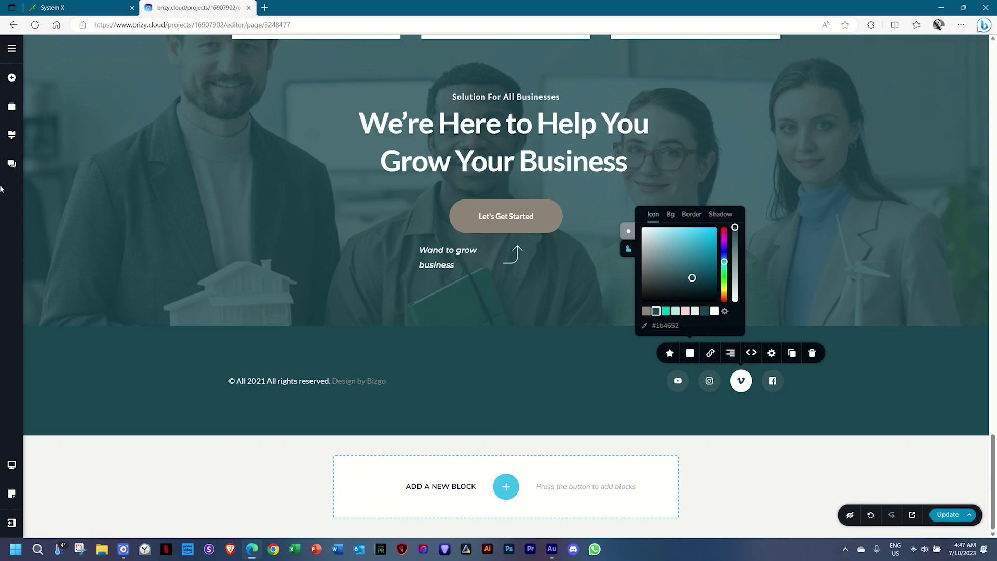
# Copy the second palette colour's hex 1B4652 into the third colour, replacing teal 05CAB6.
pyautogui.click(13, 135)
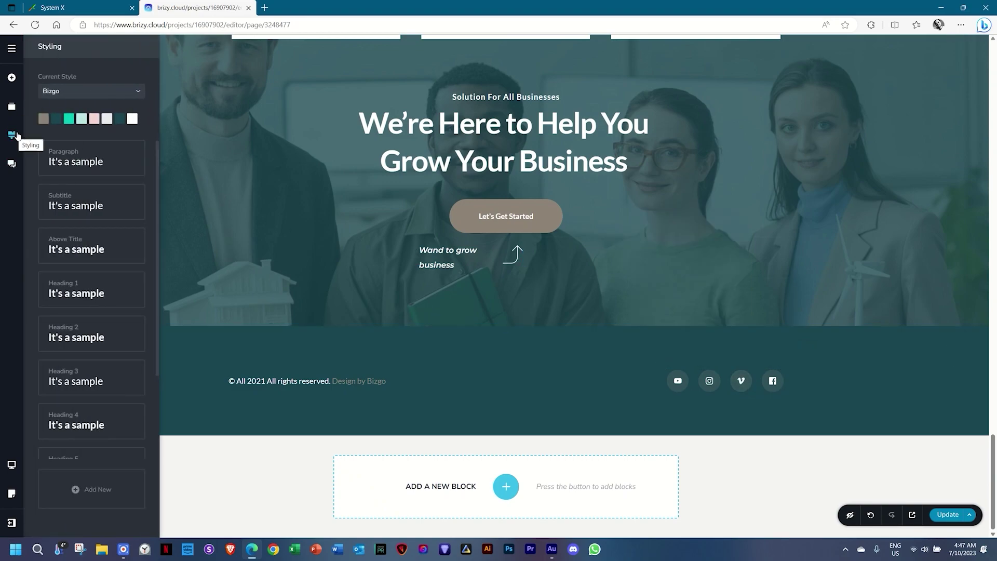
pyautogui.click(56, 119)
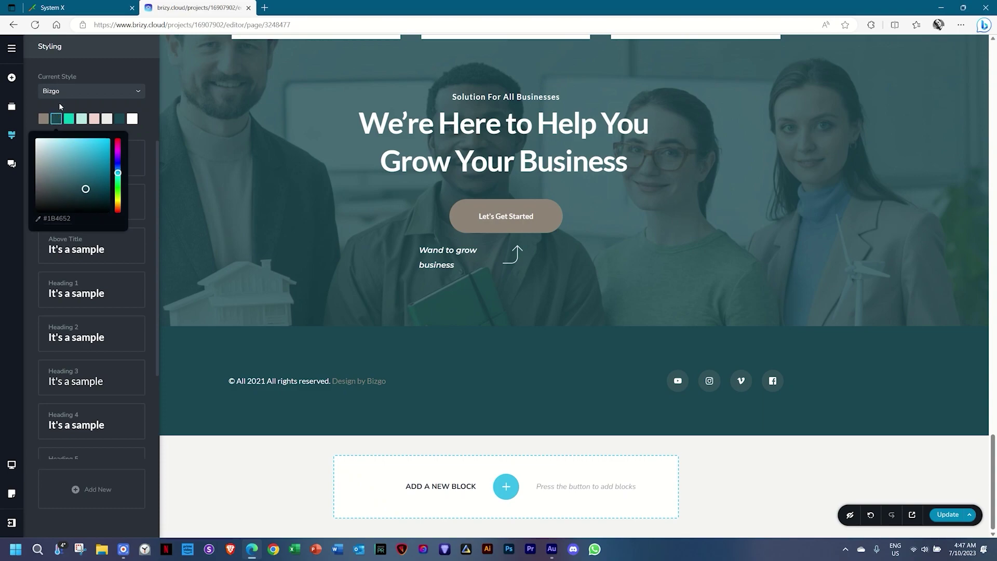
pyautogui.doubleClick(59, 218)
pyautogui.hotkey('ctrl', 'c')
pyautogui.click(69, 119)
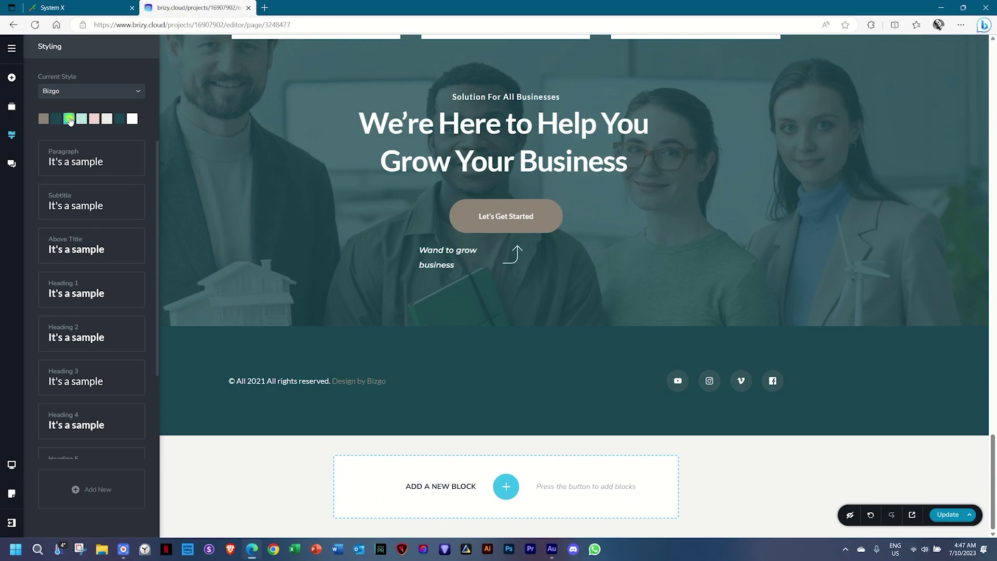
pyautogui.click(62, 218)
pyautogui.doubleClick(62, 218)
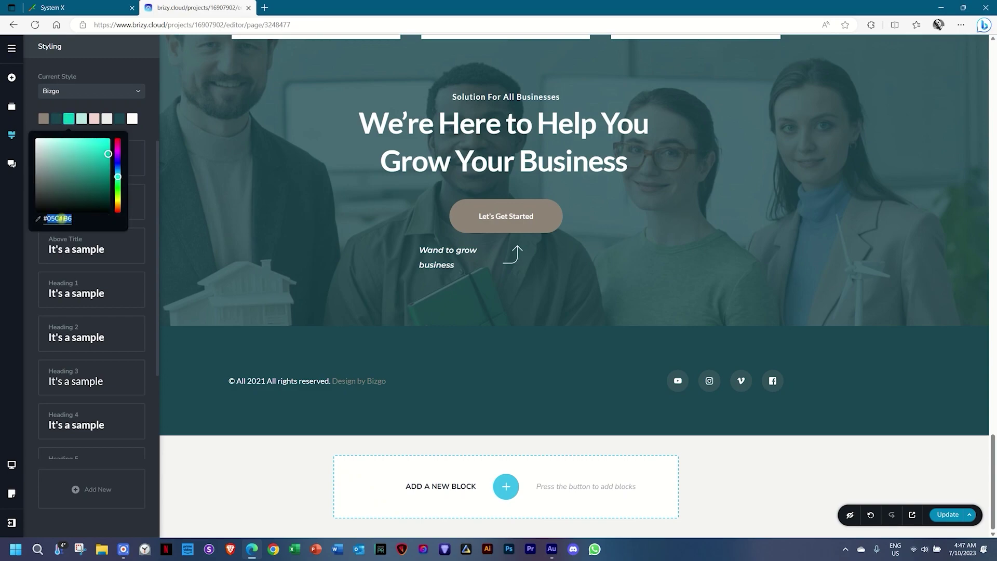
pyautogui.hotkey('ctrl', 'v')
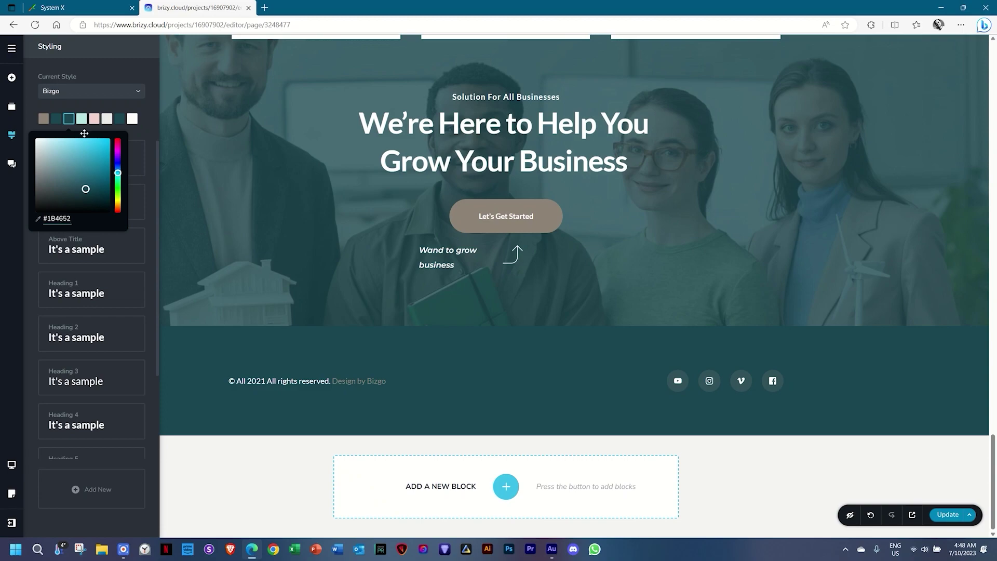
pyautogui.click(72, 106)
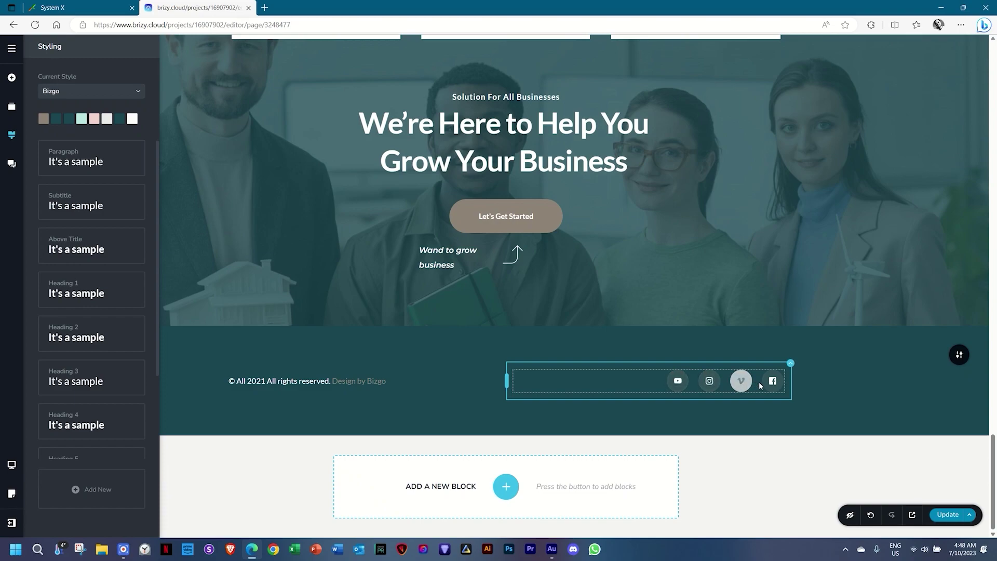
# Duplicate the footer's Facebook icon to add a fifth social icon.
pyautogui.click(681, 384)
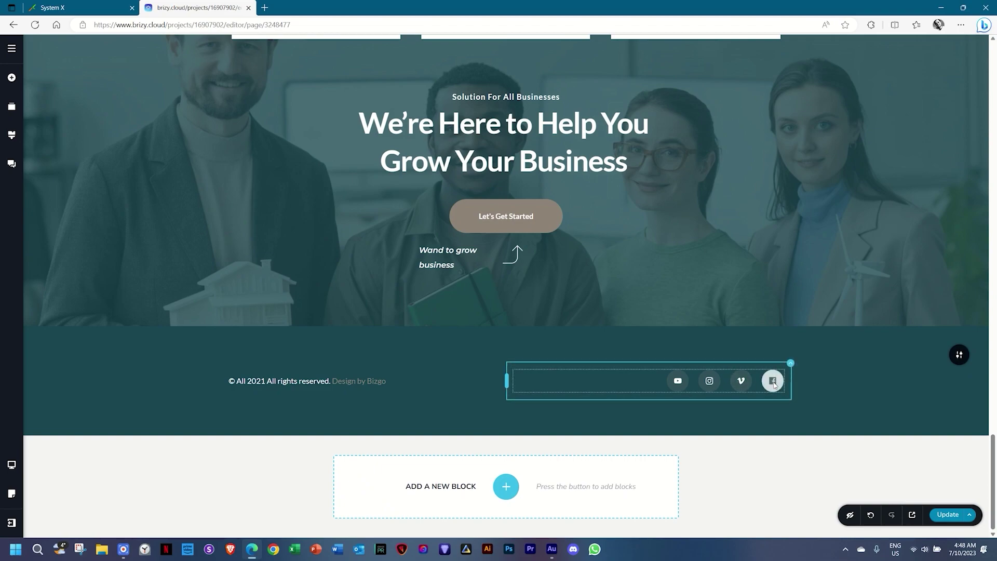
pyautogui.click(773, 383)
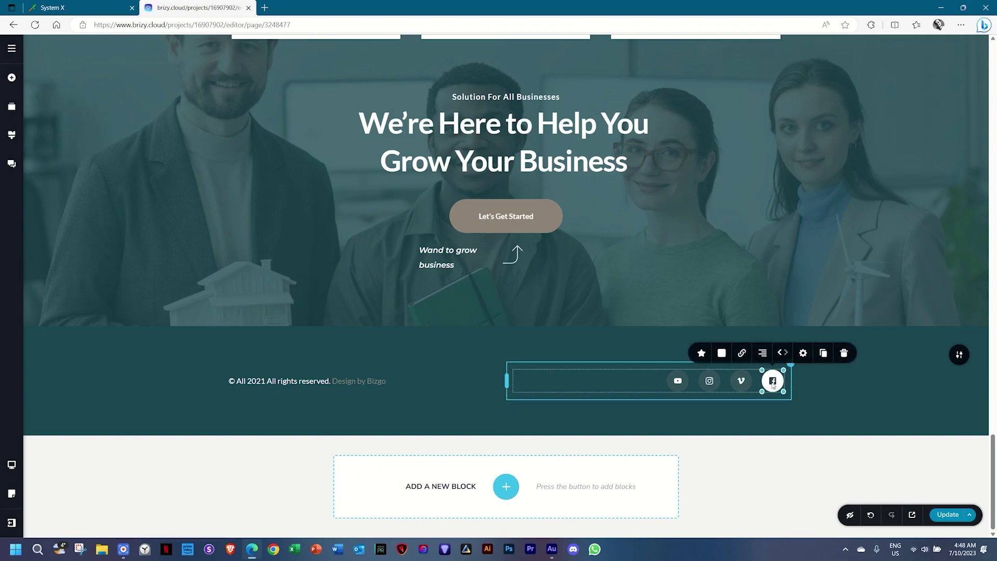
pyautogui.click(822, 354)
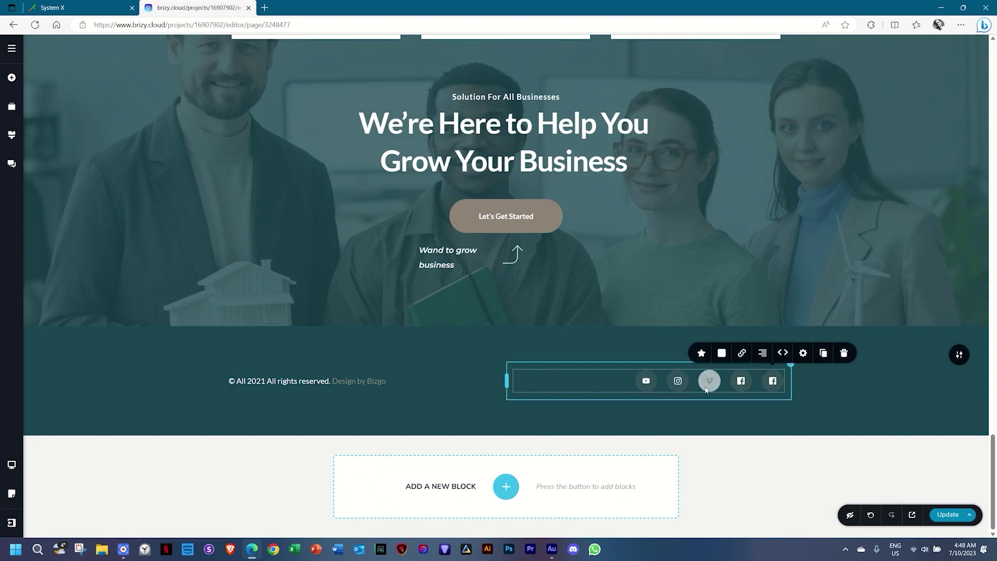
pyautogui.click(764, 380)
# Change the new last footer icon to the Discord glyph by searching 'discord'.
pyautogui.click(701, 352)
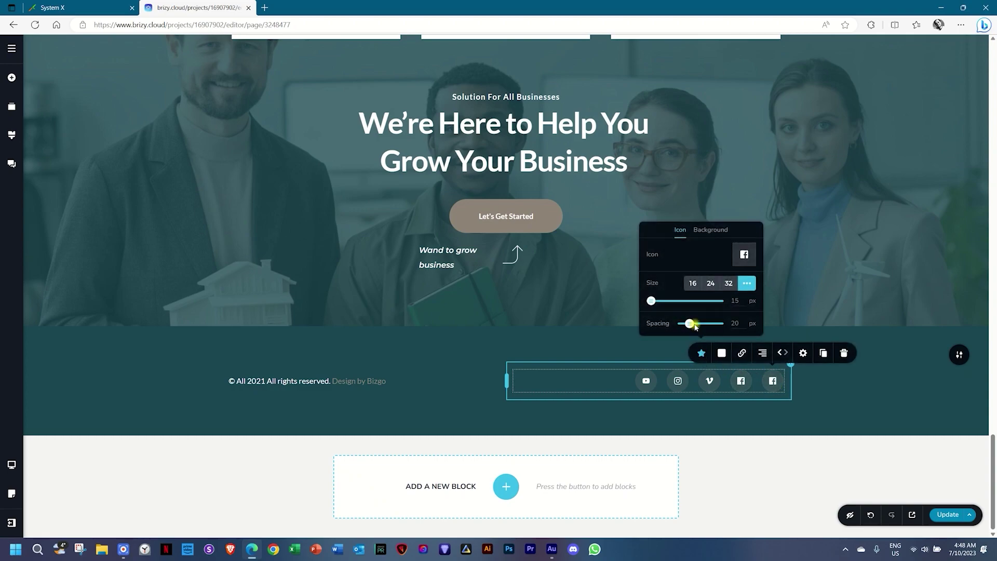
pyautogui.click(742, 254)
pyautogui.click(559, 170)
pyautogui.write('discord')
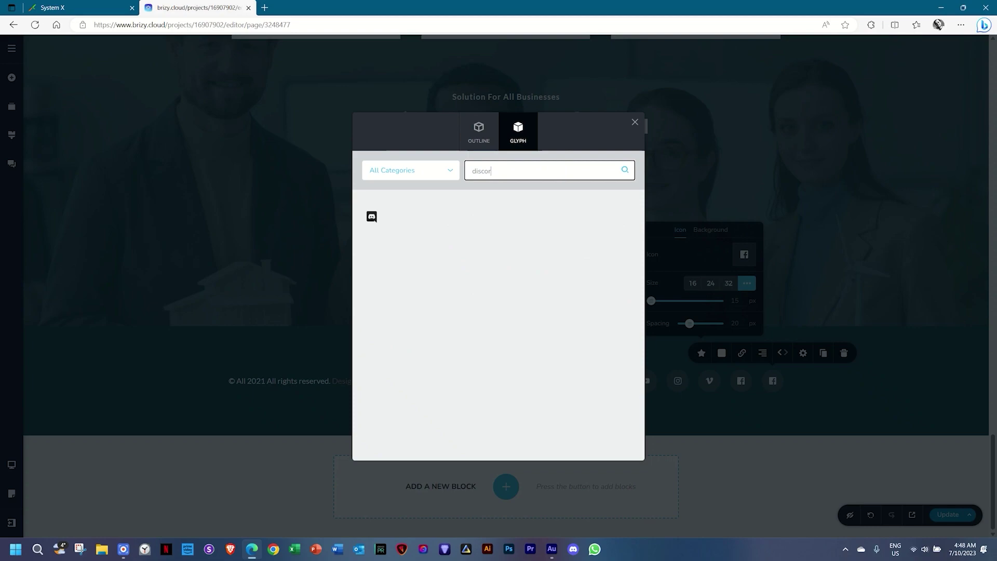
pyautogui.click(371, 217)
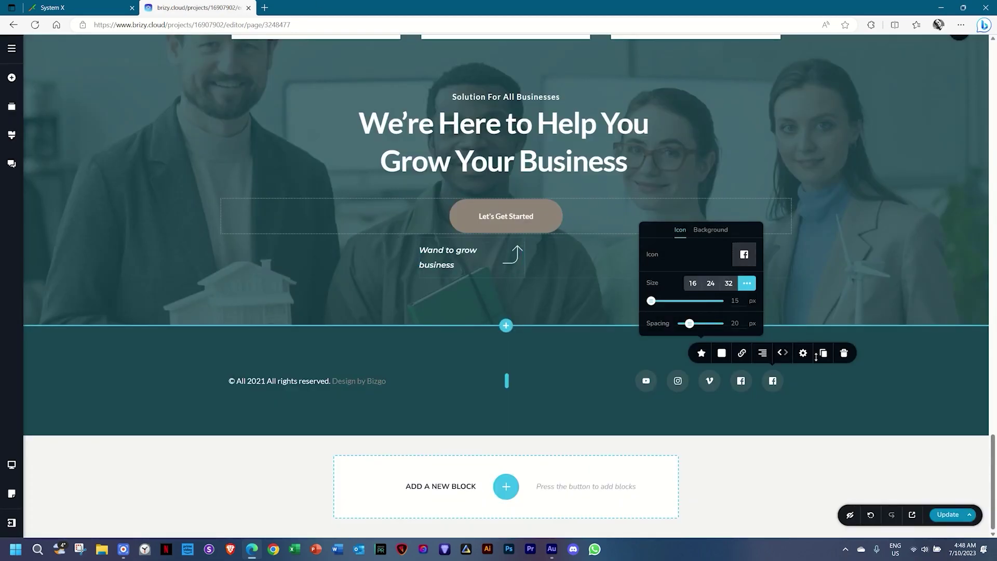
pyautogui.click(875, 368)
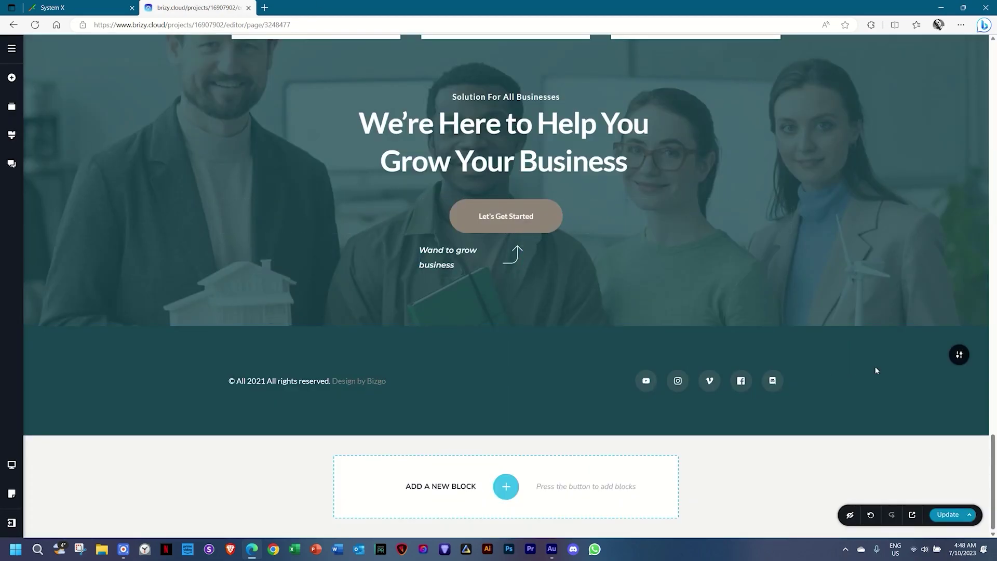
pyautogui.scroll(5, 799, 393)
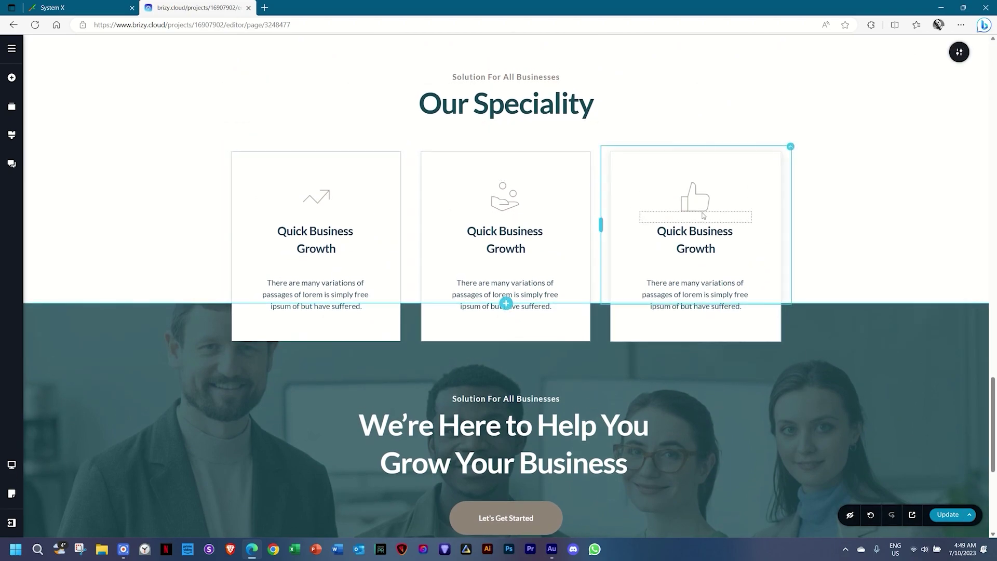
# Give the first speciality card the calendar-check icon from a 'planning' search.
pyautogui.click(319, 204)
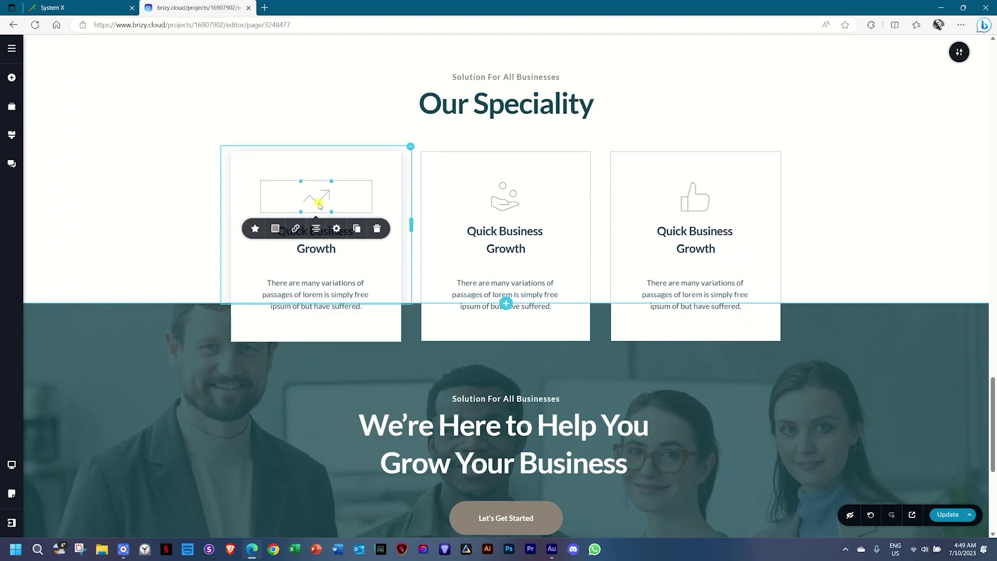
pyautogui.click(255, 228)
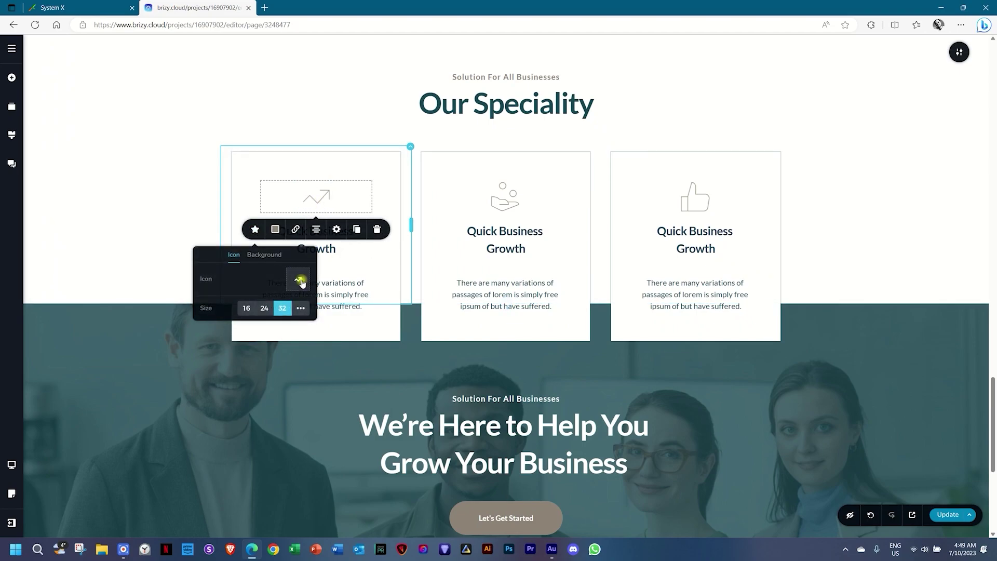
pyautogui.click(299, 280)
pyautogui.click(521, 169)
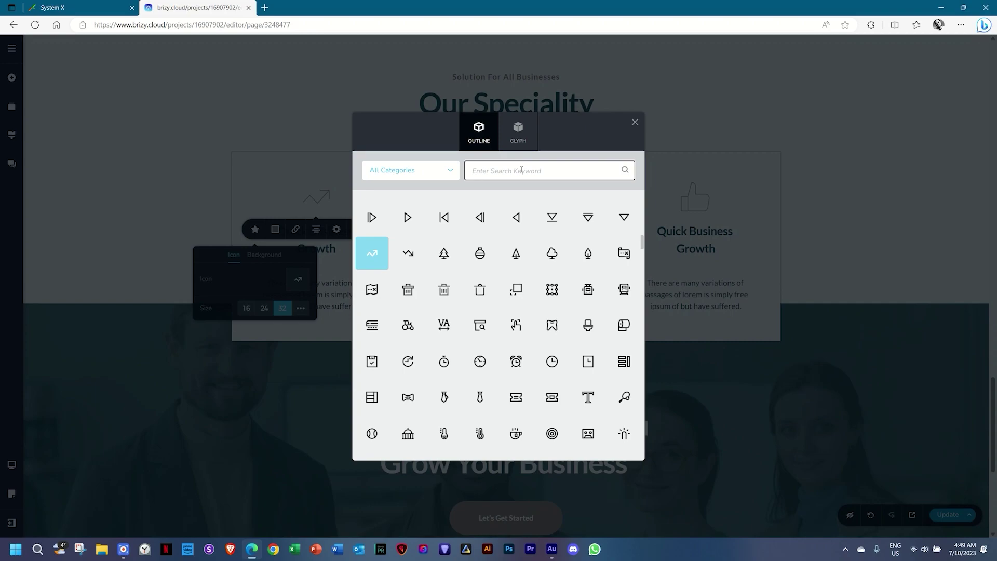
pyautogui.write('planning')
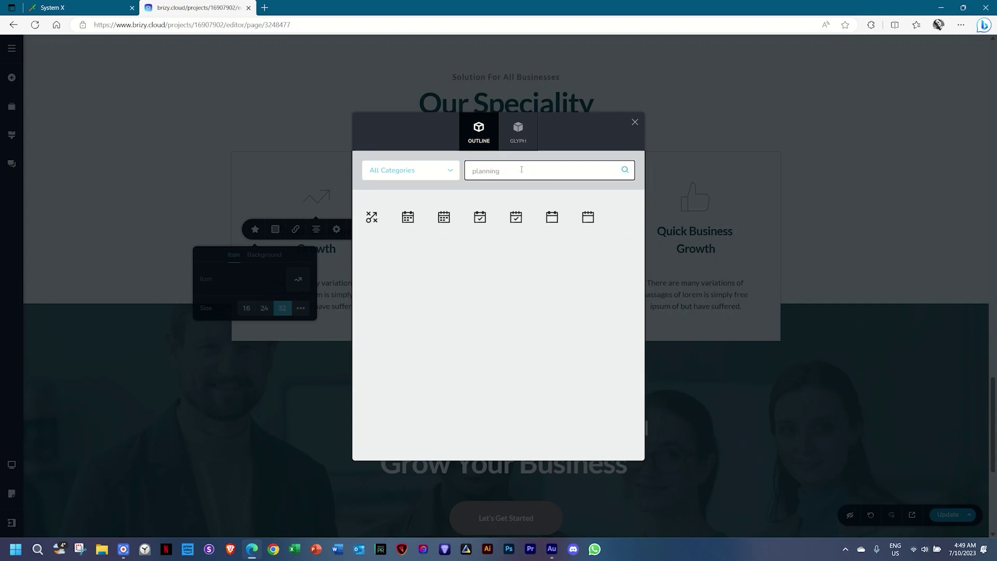
pyautogui.click(483, 220)
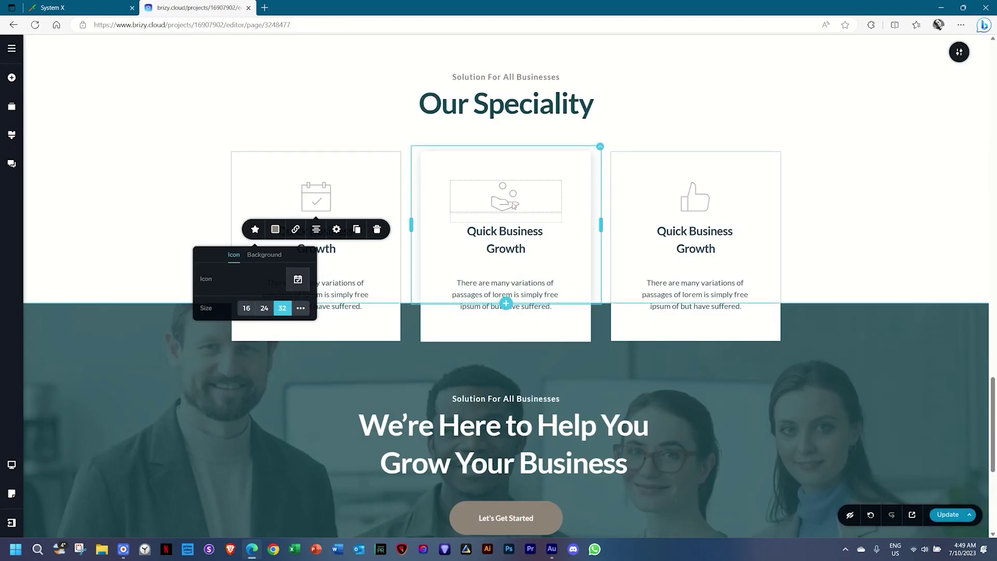
# Give the middle speciality card the box-with-magnifier icon from a 'presenta' search.
pyautogui.click(502, 207)
pyautogui.click(445, 229)
pyautogui.click(487, 279)
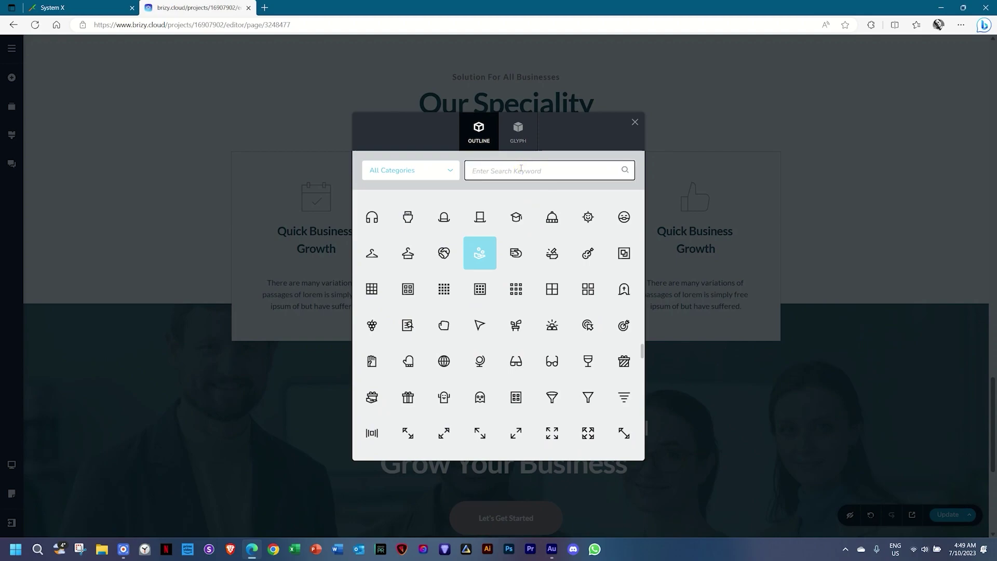
pyautogui.write('presentat')
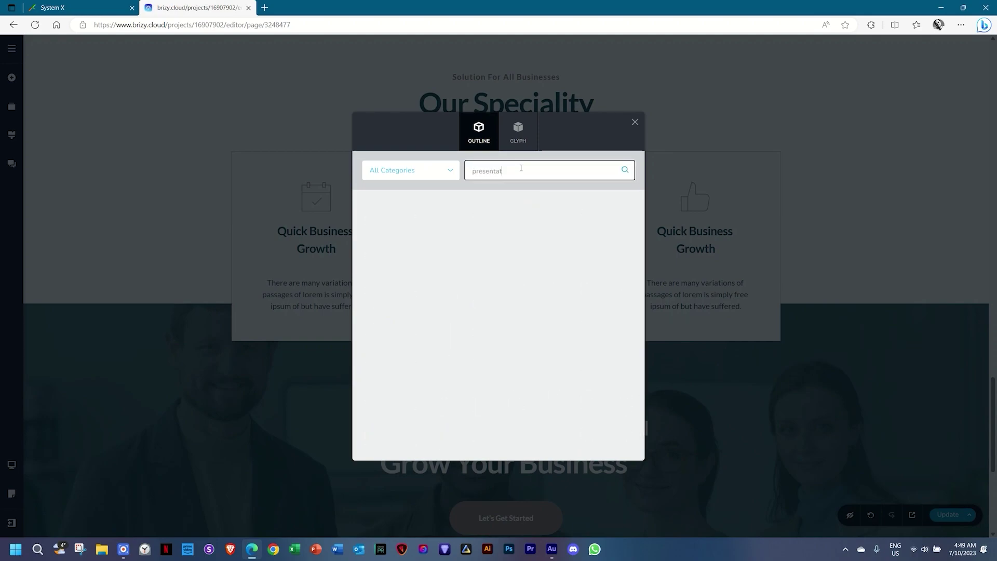
pyautogui.press('BackSpace')
pyautogui.press('BackSpace')
pyautogui.press('BackSpace')
pyautogui.click(371, 216)
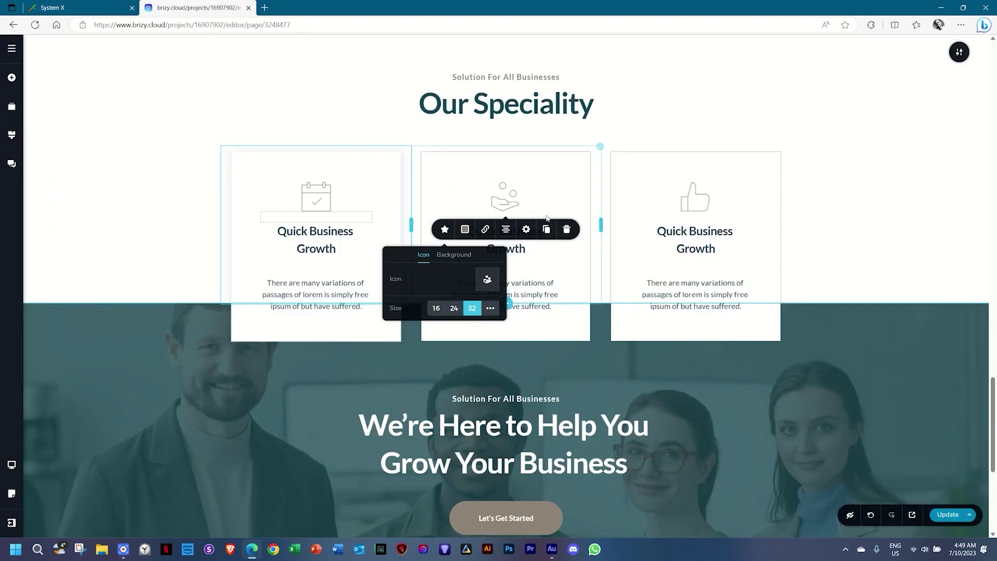
# Replace the third card's thumbs-up with the double-arrow icon from a 'growth' search.
pyautogui.click(706, 209)
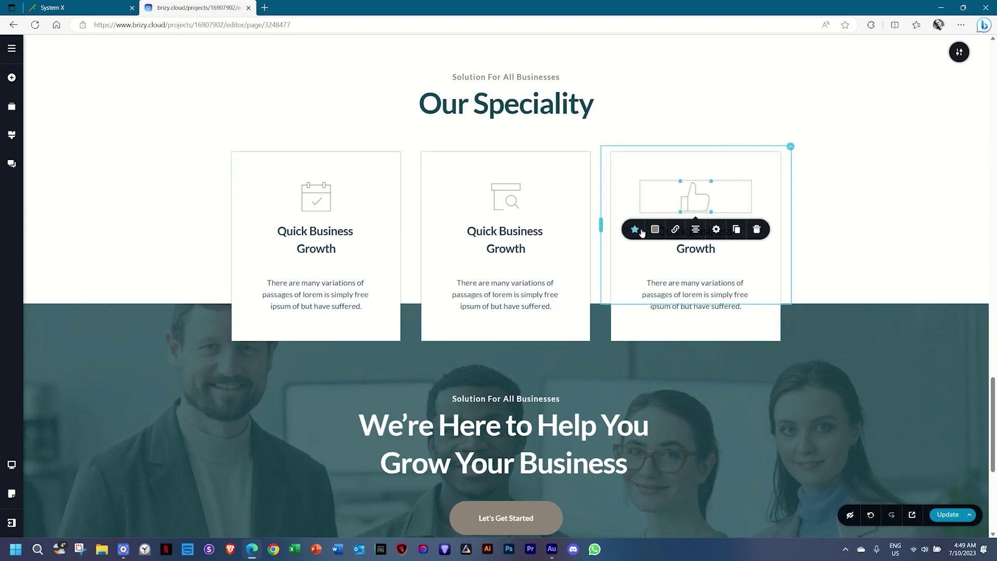
pyautogui.click(634, 229)
pyautogui.click(677, 279)
pyautogui.click(500, 172)
pyautogui.write('growth')
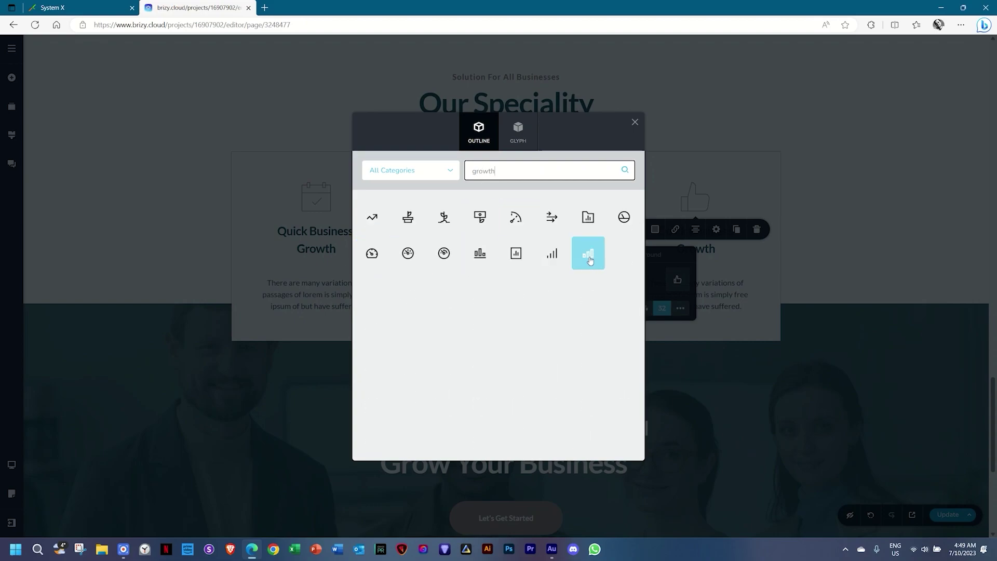
pyautogui.click(564, 222)
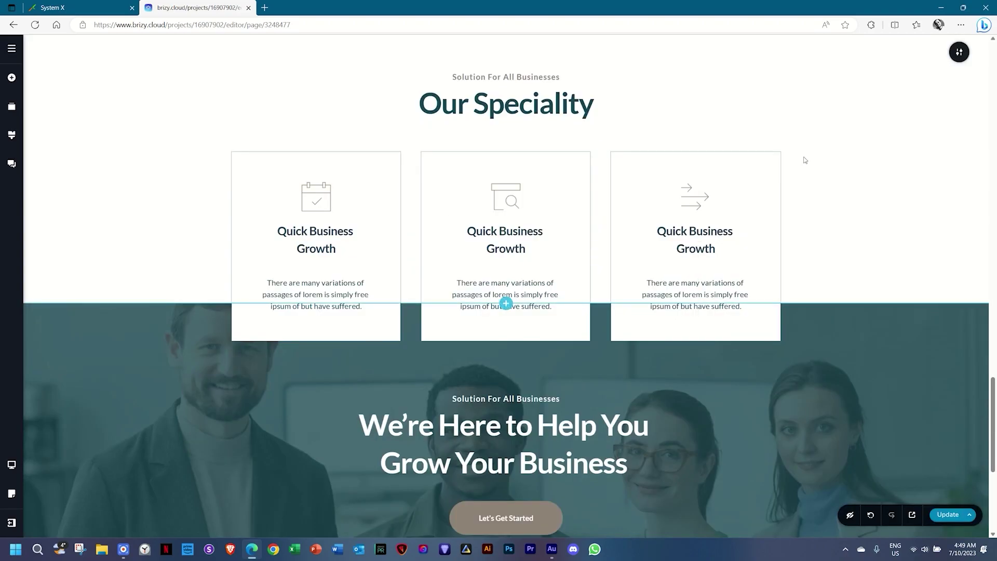
pyautogui.click(12, 78)
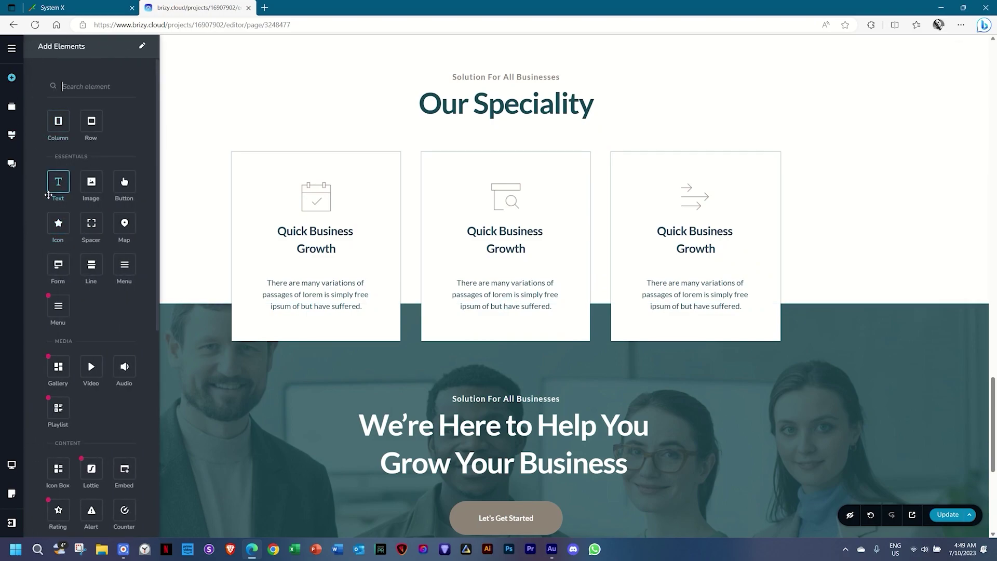
pyautogui.moveTo(59, 223); pyautogui.dragTo(518, 86)
pyautogui.click(511, 88)
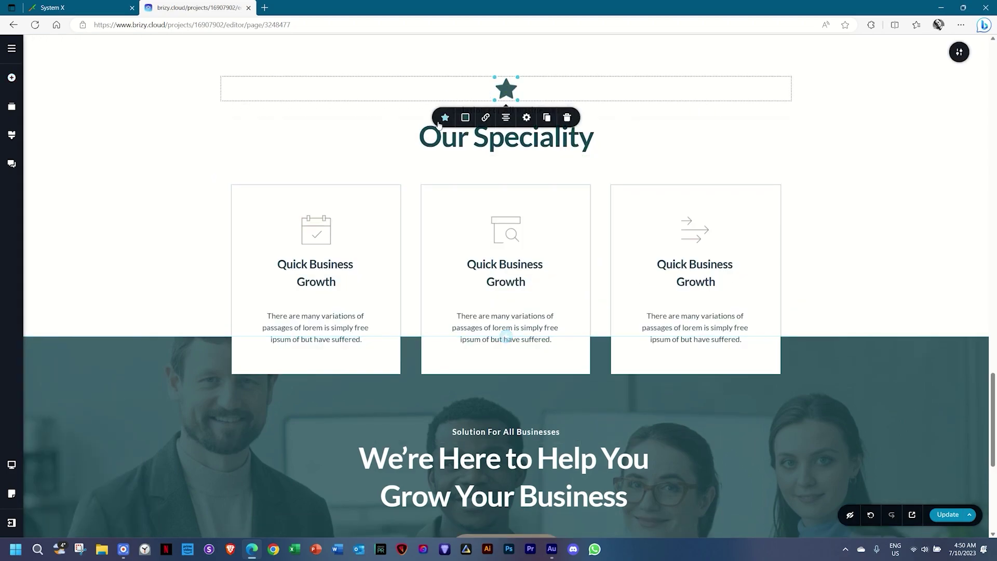
pyautogui.click(445, 117)
pyautogui.click(487, 168)
pyautogui.write('news')
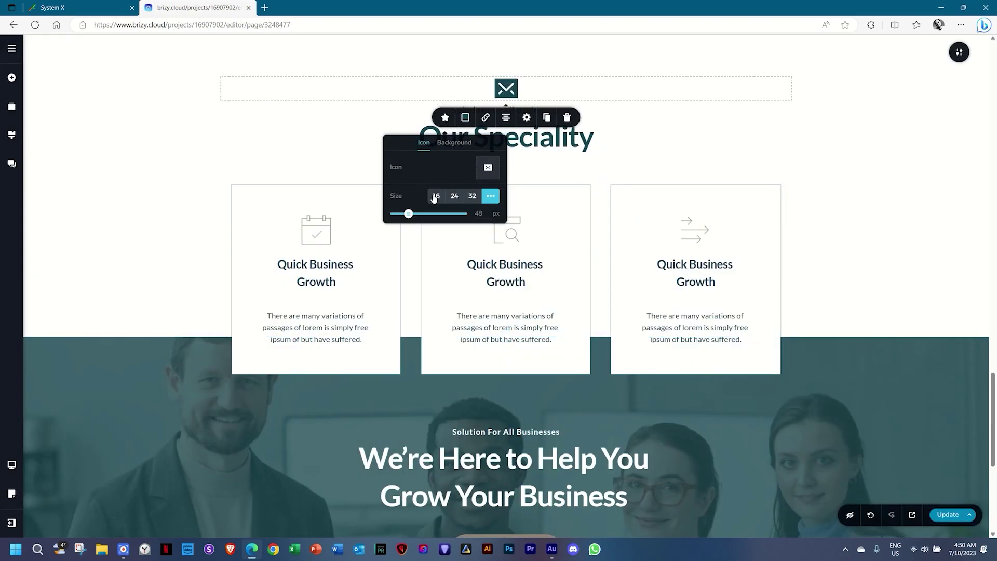
pyautogui.click(462, 195)
pyautogui.click(471, 197)
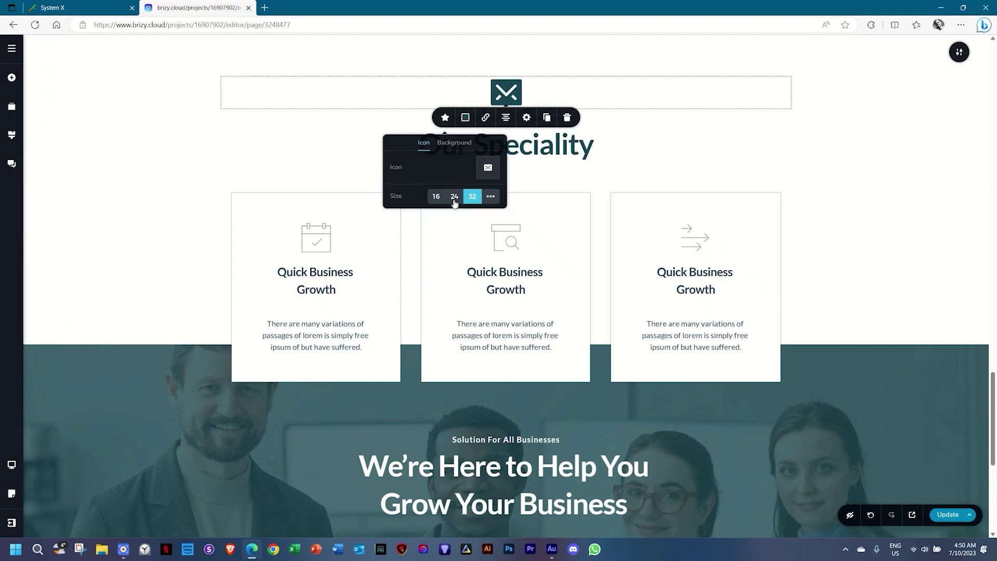
pyautogui.click(455, 198)
pyautogui.click(430, 197)
pyautogui.click(490, 196)
pyautogui.moveTo(414, 212)
pyautogui.mouseDown()
pyautogui.moveTo(439, 212)
pyautogui.moveTo(423, 213)
pyautogui.mouseUp()
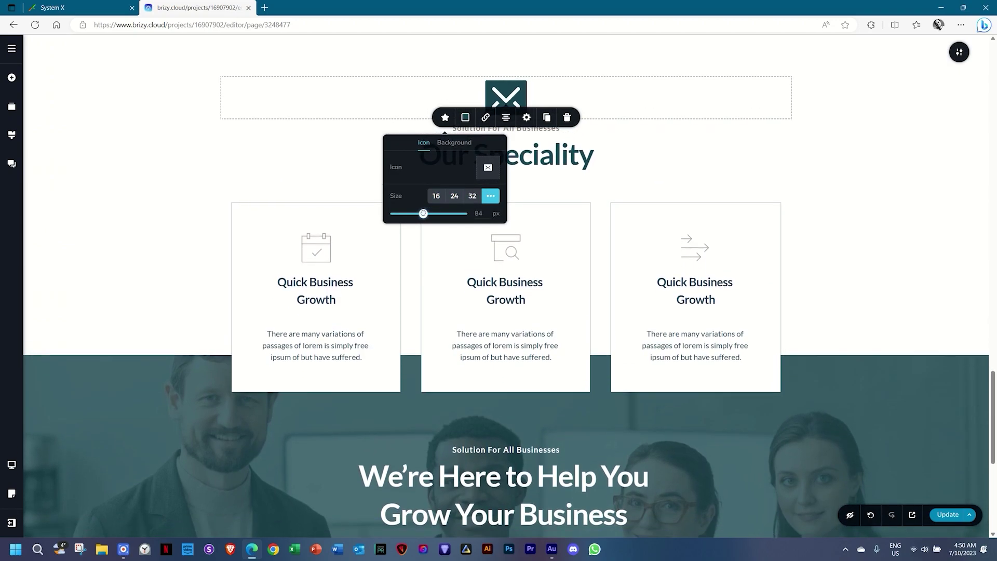
pyautogui.click(453, 143)
pyautogui.click(465, 118)
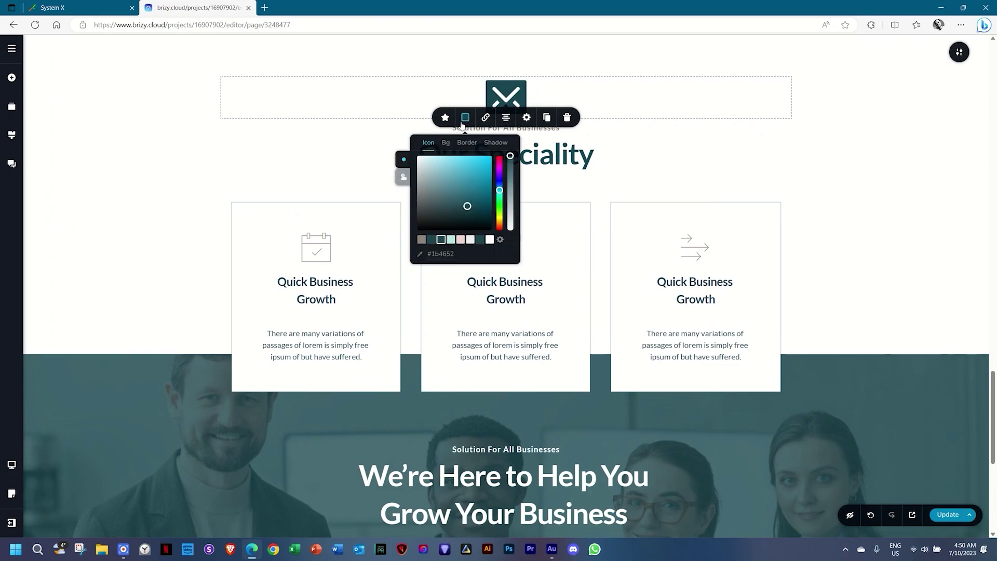
pyautogui.click(486, 119)
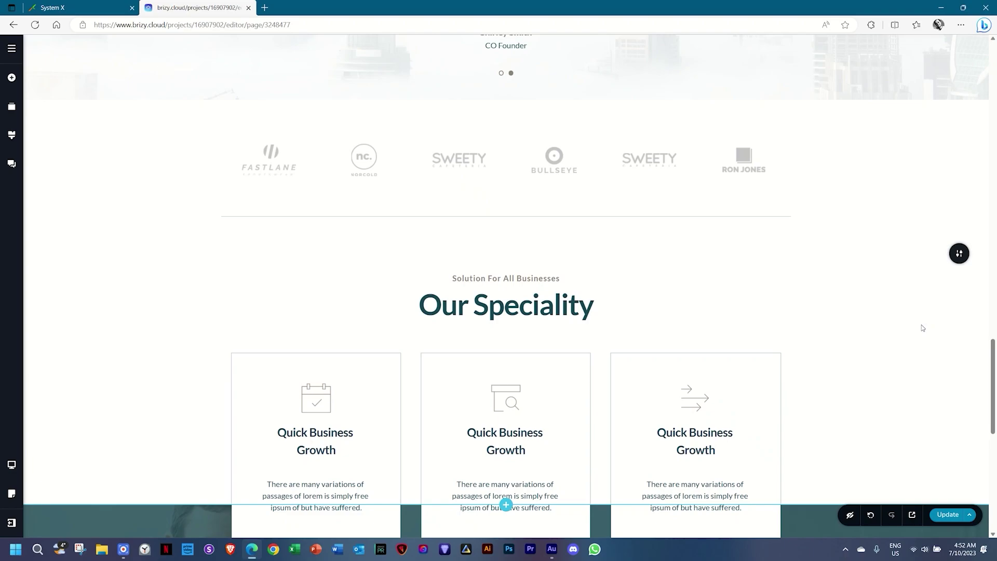
pyautogui.click(12, 79)
pyautogui.scroll(-5, 57, 259)
pyautogui.scroll(15, 950, 383)
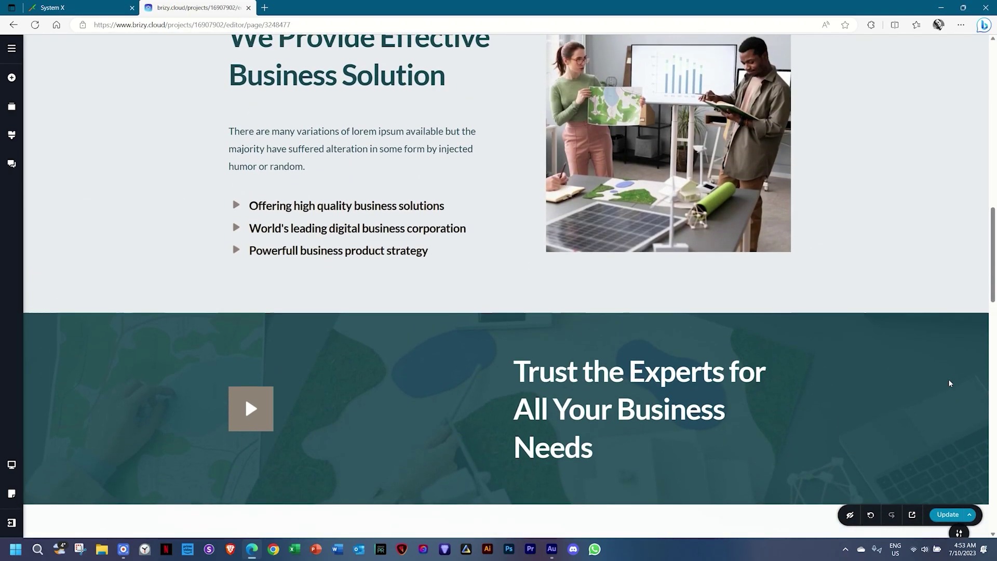
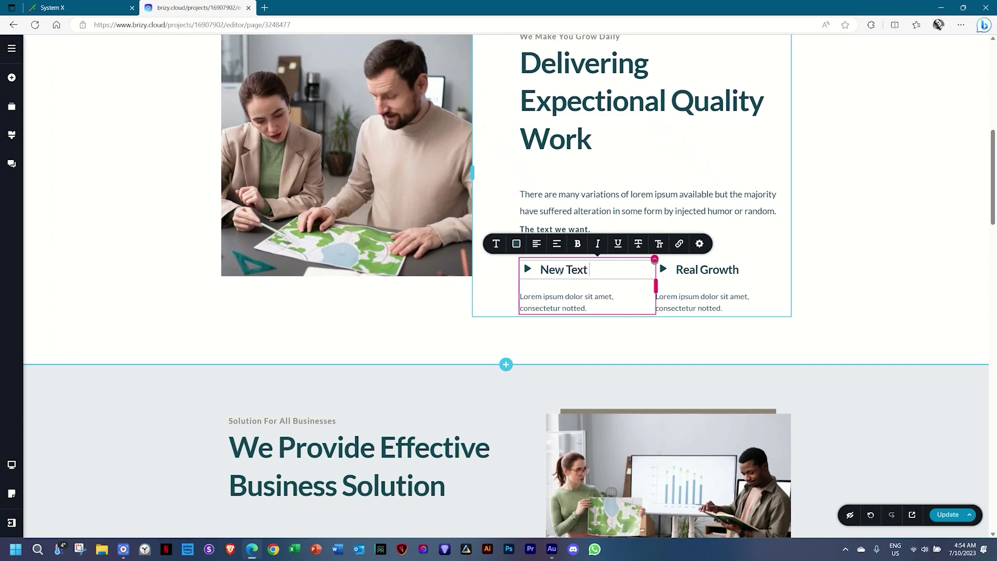
# Retitle the two feature headings 'New Text Goes Here' and 'Same Here'.
pyautogui.write('re')
pyautogui.click(701, 280)
pyautogui.tripleClick(699, 273)
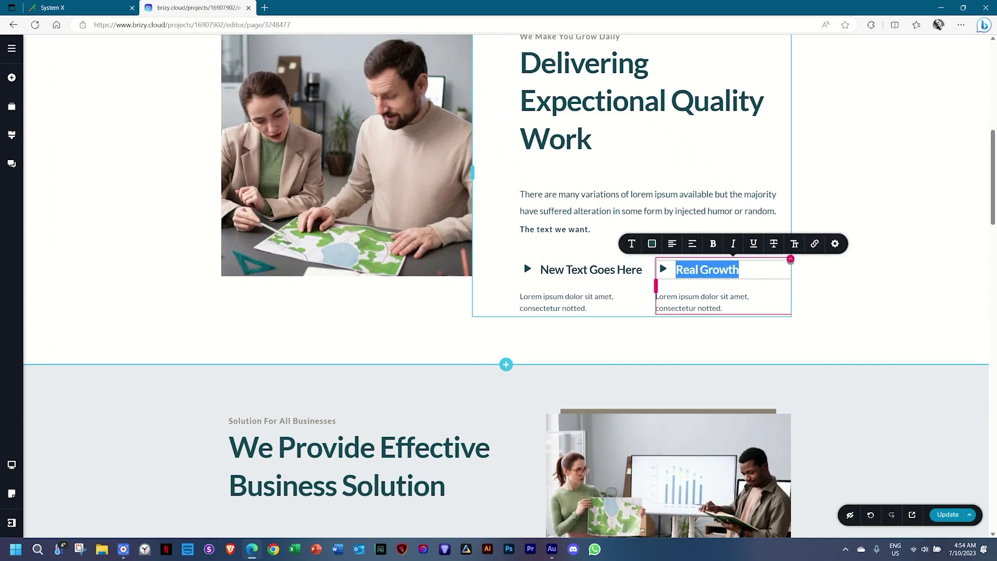
pyautogui.write('Same Here')
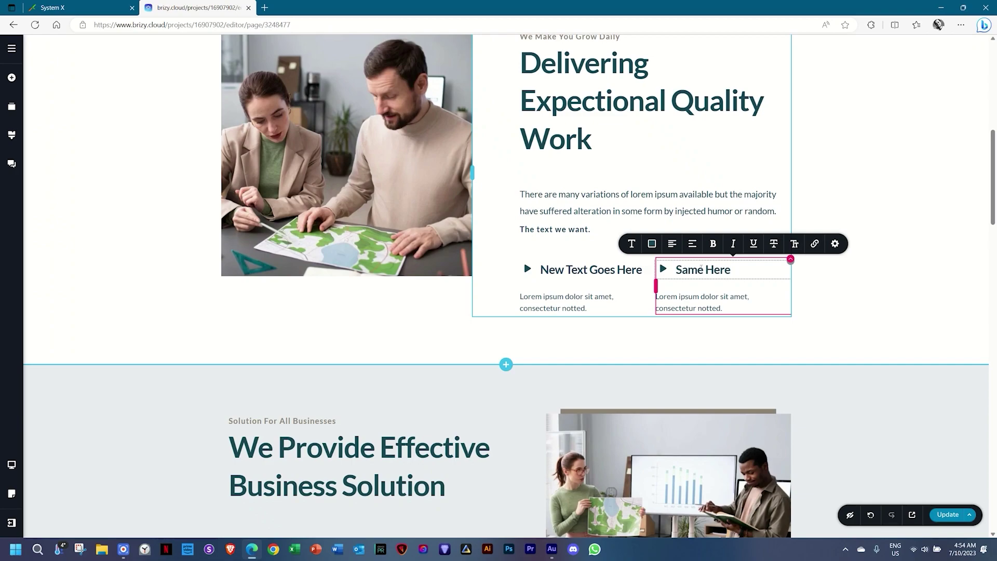
# Set the first feature item's padding to 2 px in its Styling panel.
pyautogui.click(618, 273)
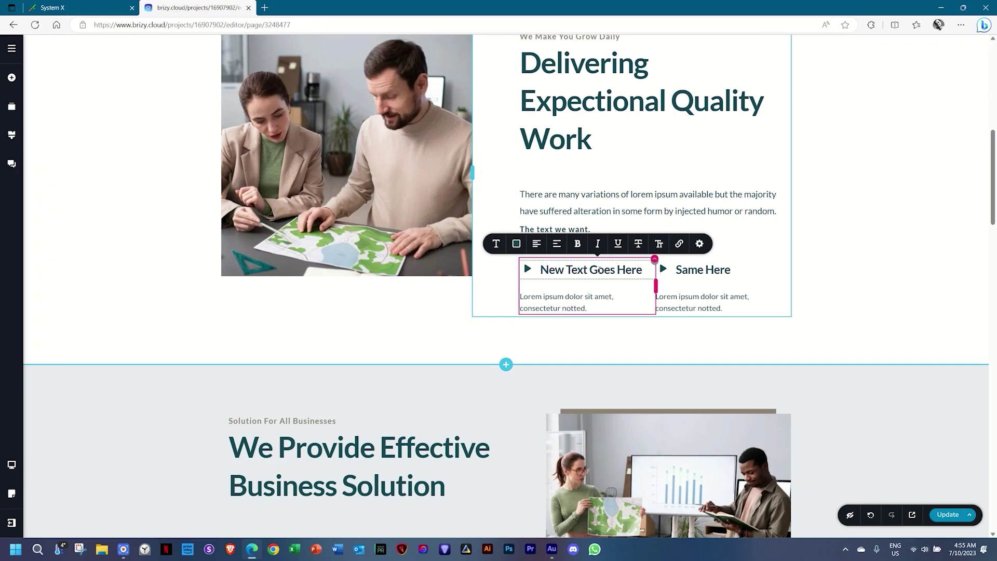
pyautogui.moveTo(656, 264)
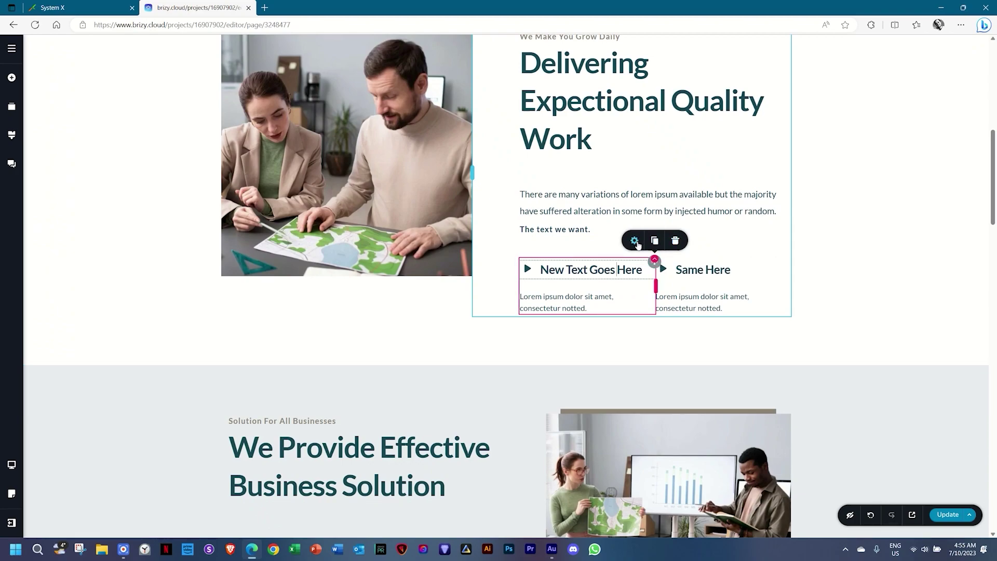
pyautogui.click(635, 242)
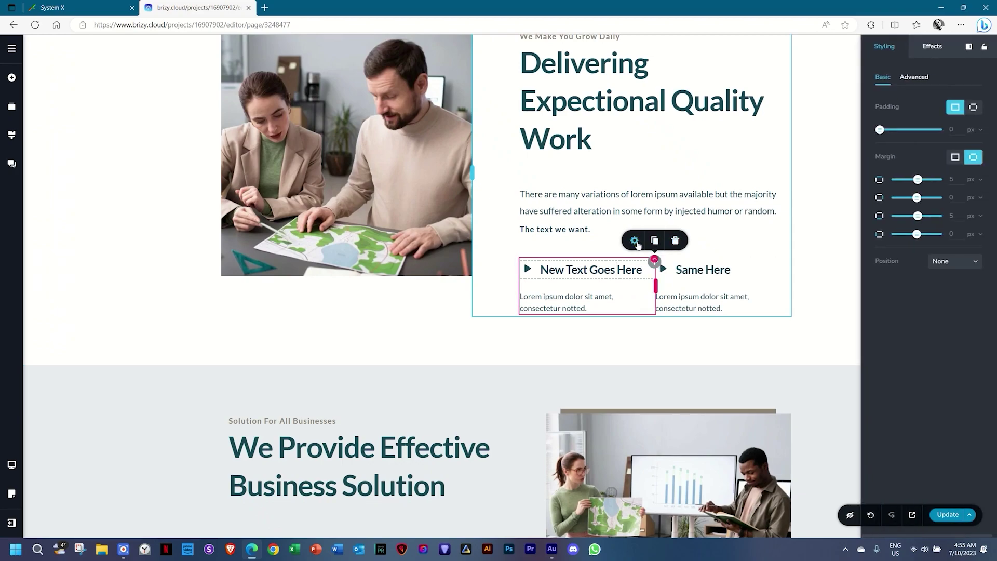
pyautogui.moveTo(880, 130)
pyautogui.mouseDown()
pyautogui.moveTo(890, 129)
pyautogui.moveTo(871, 130)
pyautogui.mouseUp()
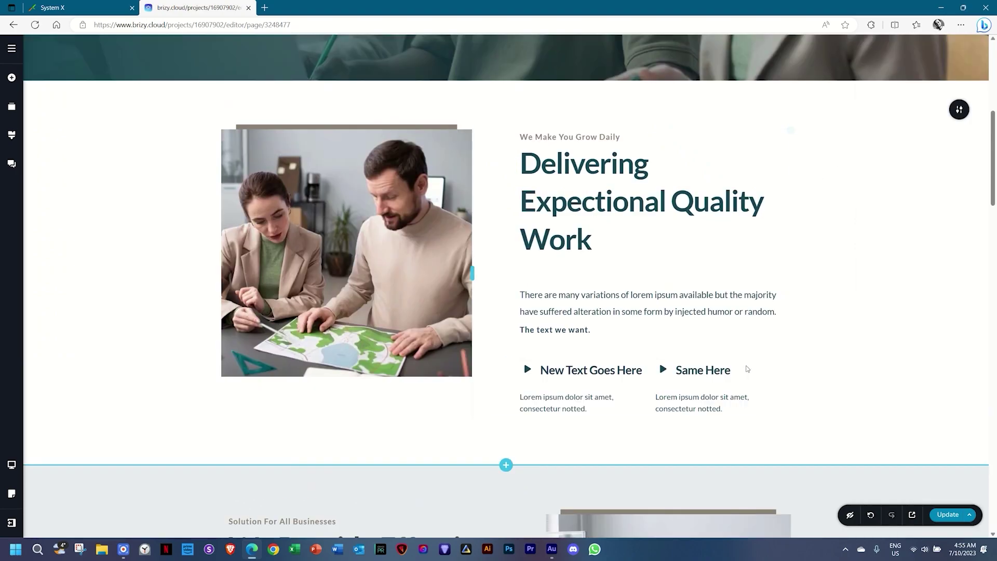
pyautogui.scroll(-9, 752, 372)
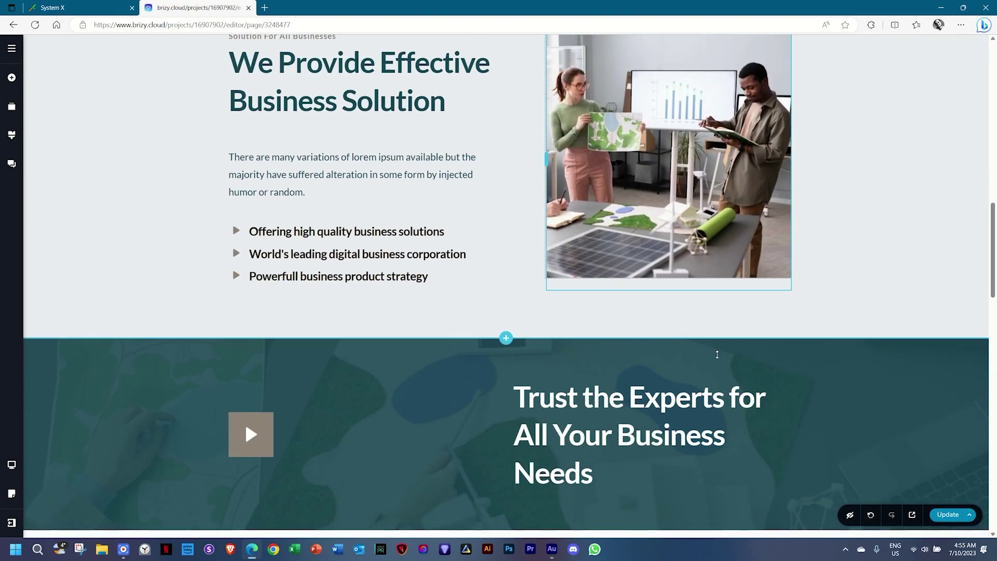
# Replace the first list item's play-arrow bullet with the check-circle icon from a 'check' search.
pyautogui.click(236, 213)
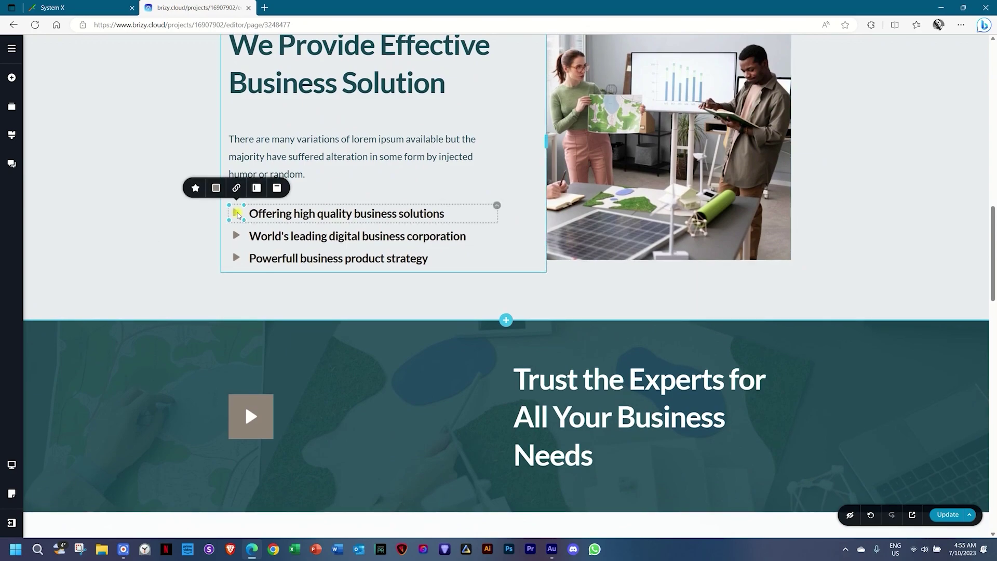
pyautogui.click(196, 187)
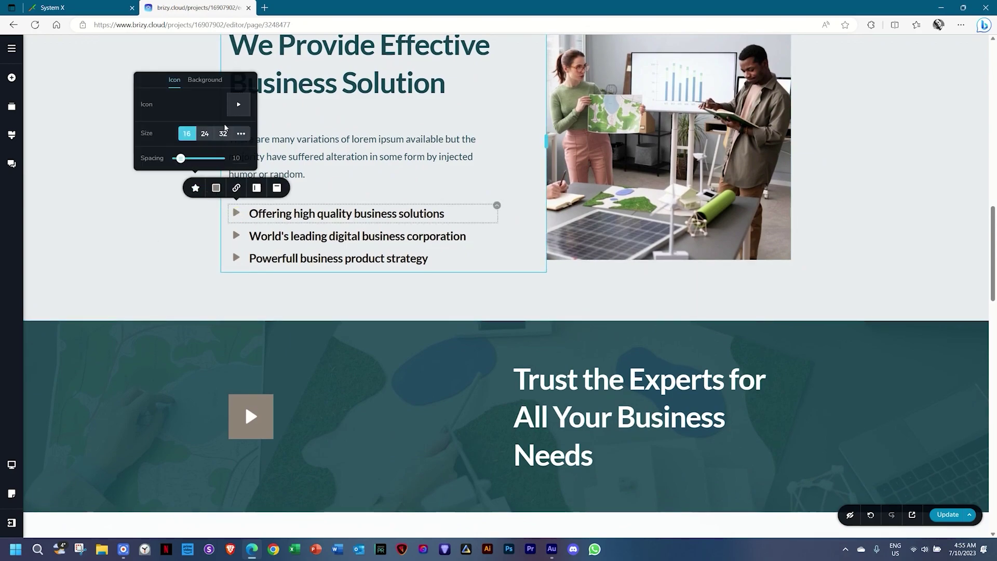
pyautogui.click(238, 108)
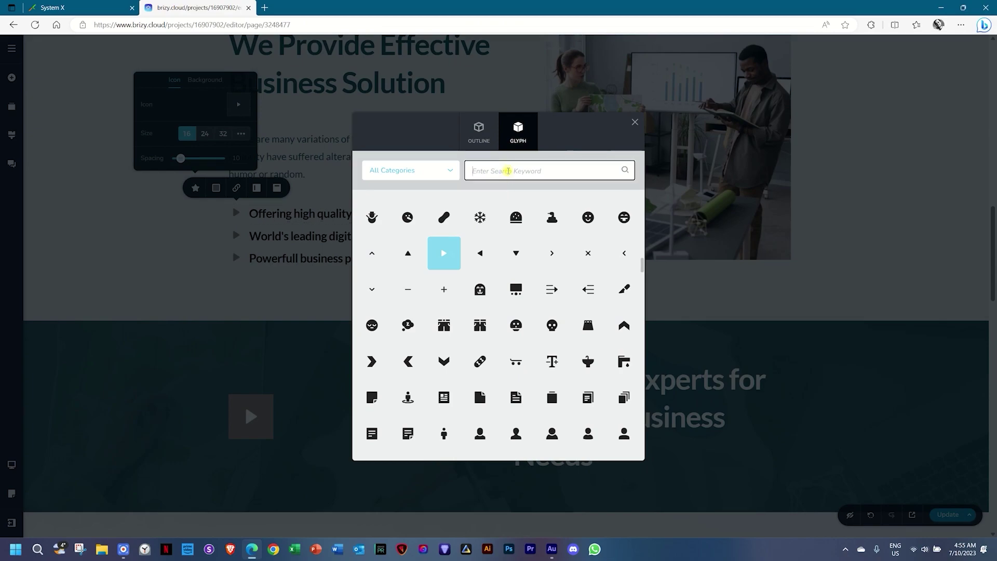
pyautogui.write('check')
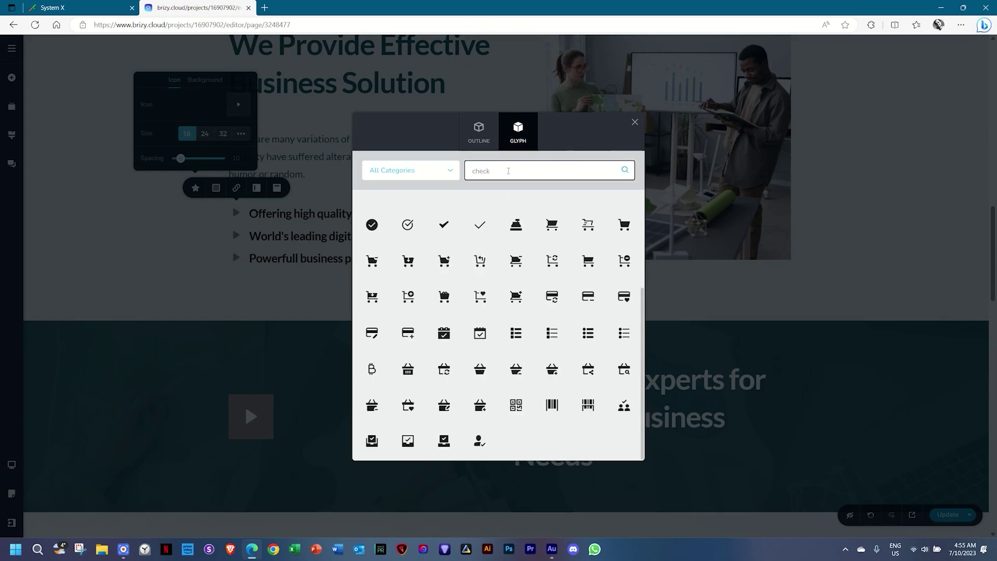
pyautogui.click(407, 224)
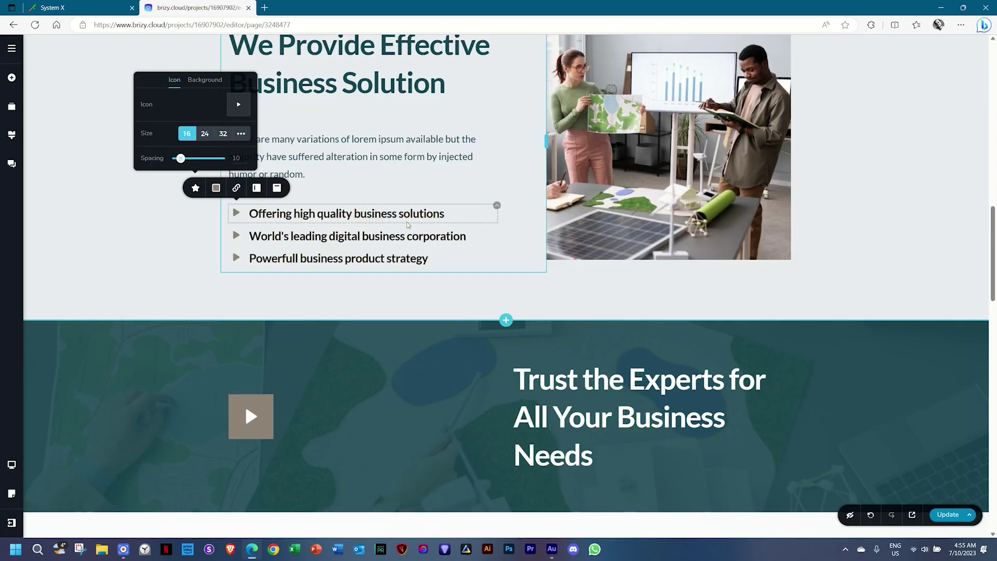
# Give the second list item the same check-circle bullet icon.
pyautogui.click(236, 236)
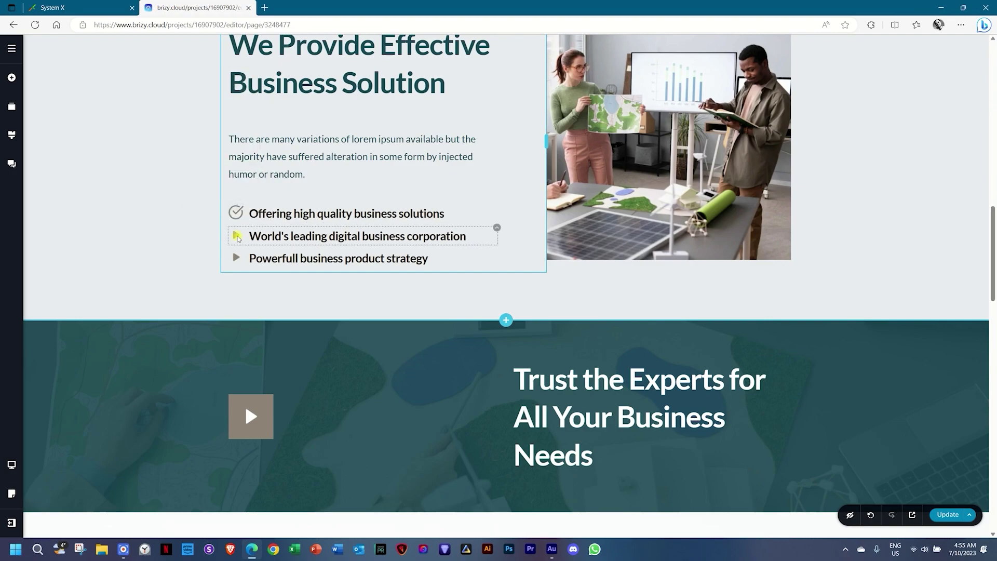
pyautogui.click(195, 210)
pyautogui.click(238, 127)
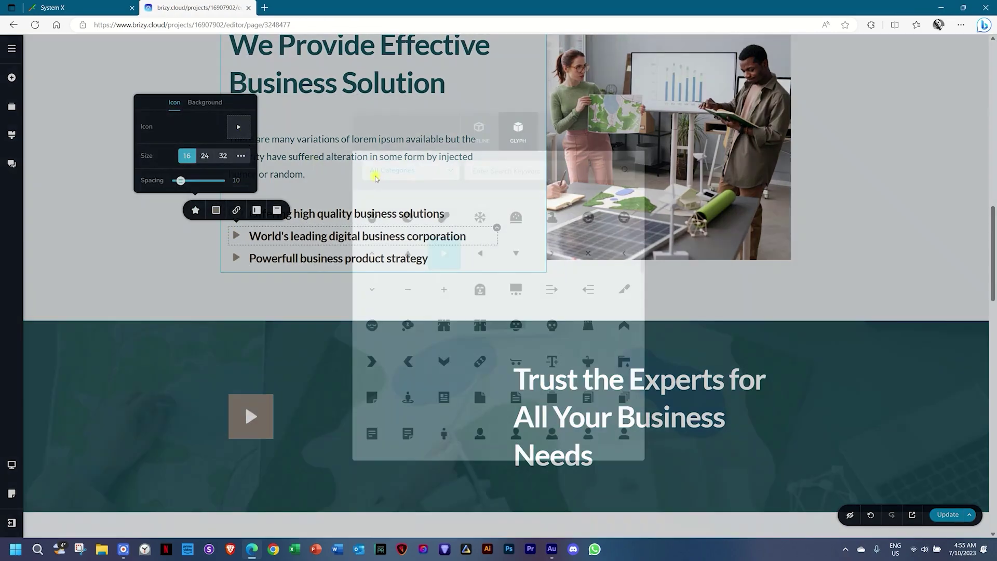
pyautogui.click(513, 170)
pyautogui.write('check')
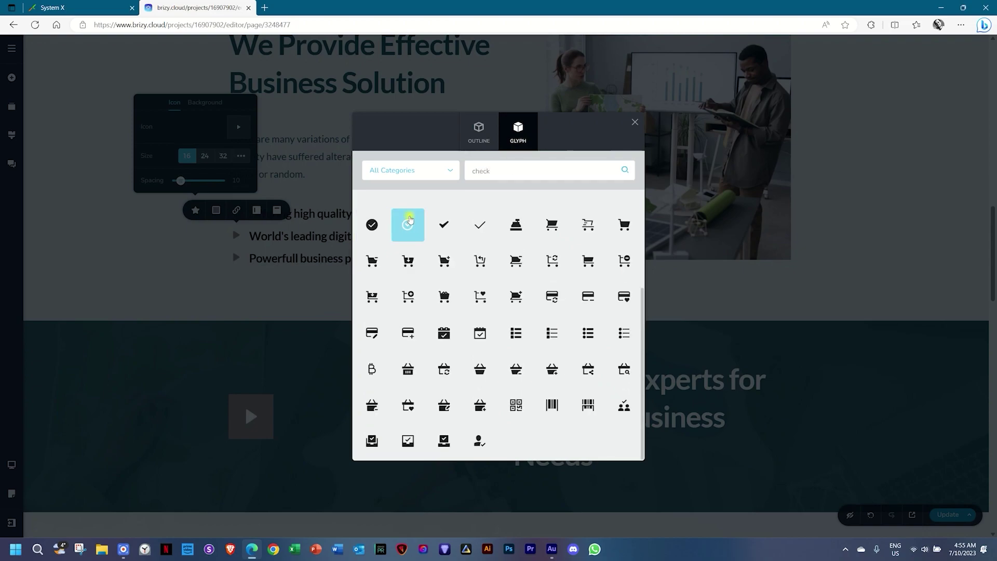
pyautogui.click(407, 224)
# Swap the third bullet to the check-circle icon and select the list item's styling.
pyautogui.click(240, 261)
pyautogui.click(195, 232)
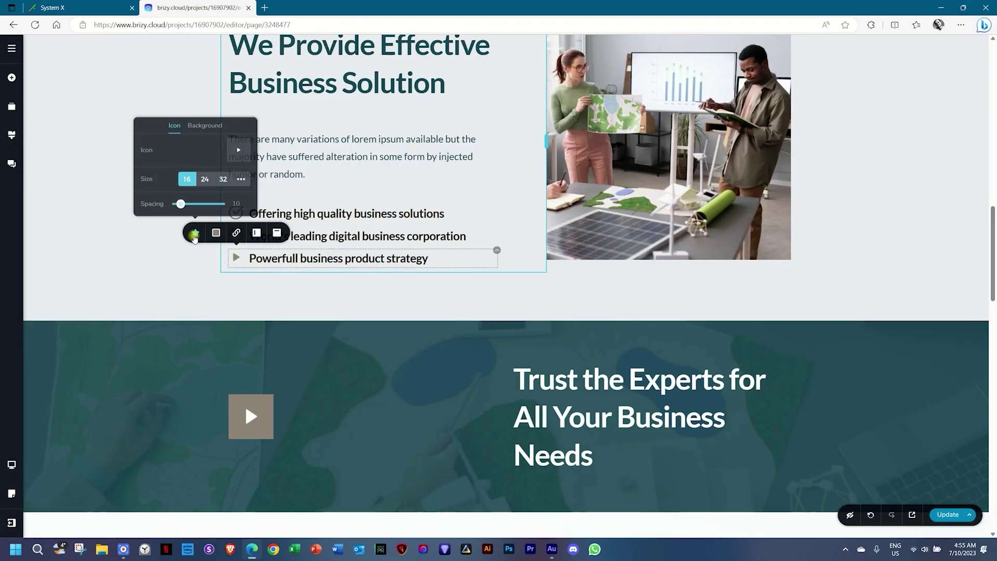
pyautogui.click(236, 148)
pyautogui.click(519, 170)
pyautogui.write('check')
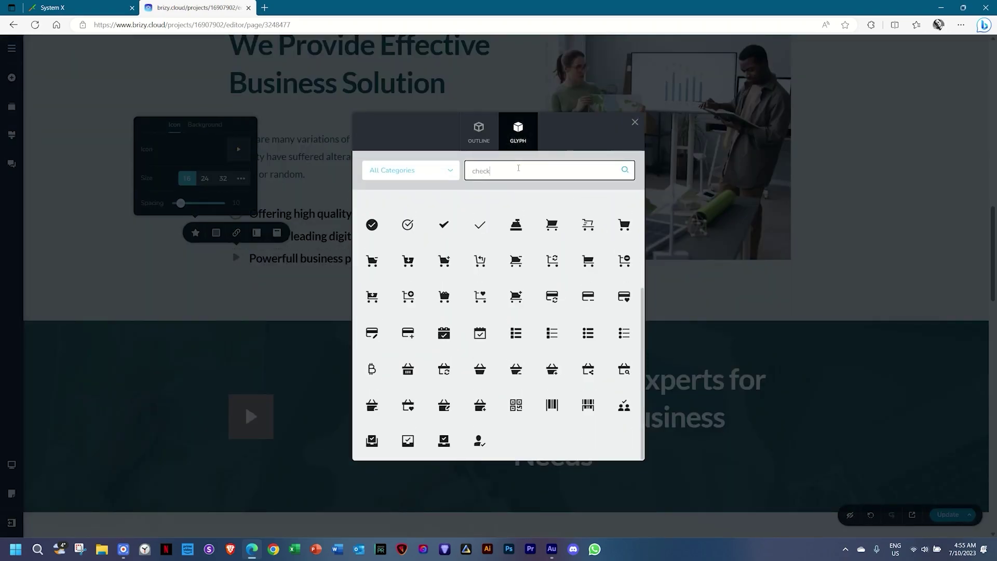
pyautogui.click(408, 225)
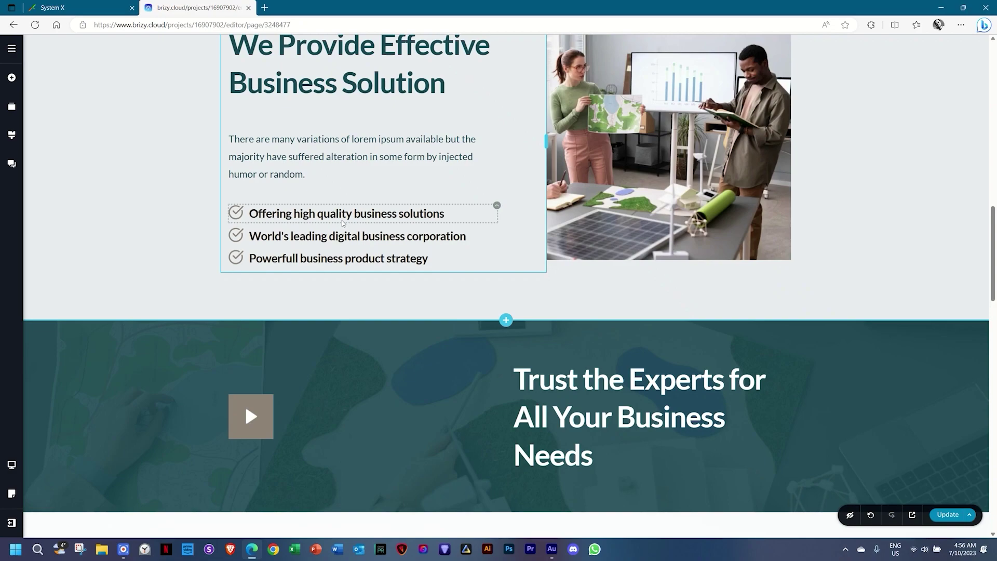
pyautogui.click(495, 208)
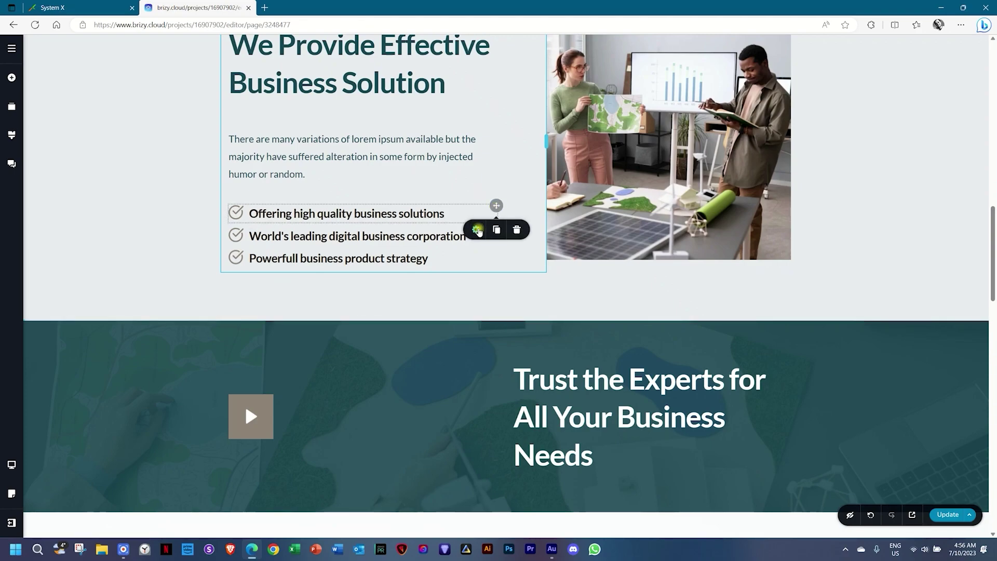
pyautogui.click(476, 229)
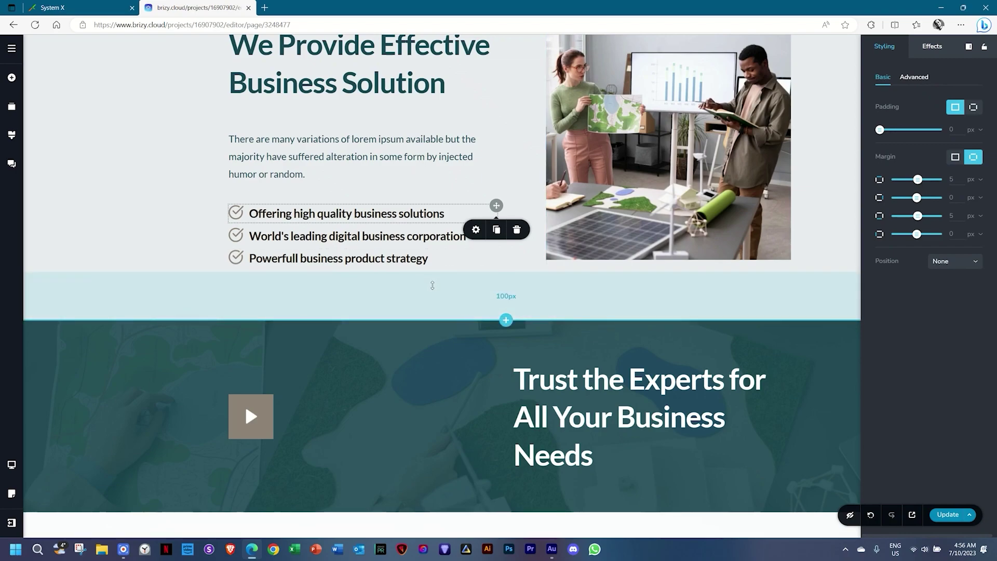
pyautogui.scroll(-2, 431, 288)
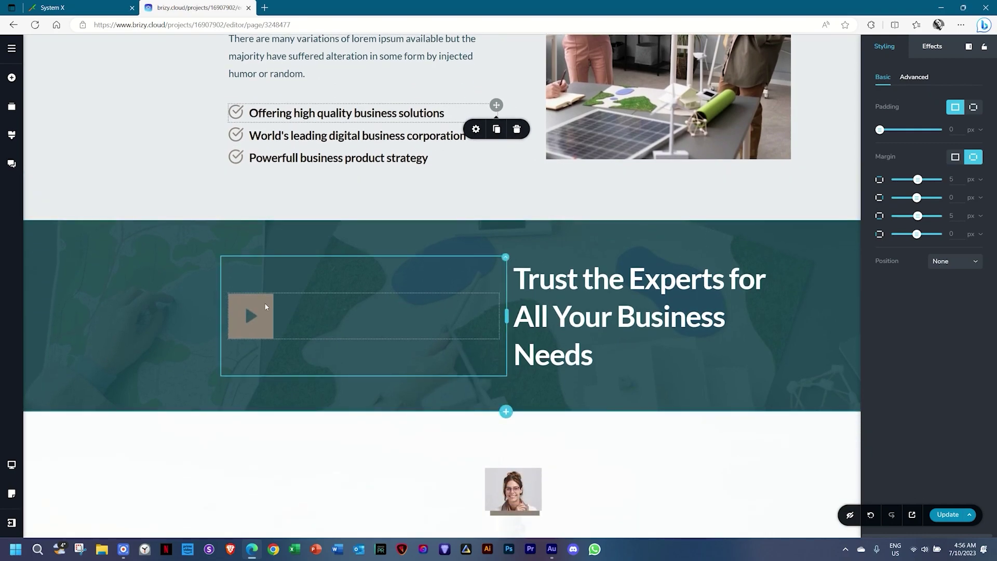
pyautogui.click(250, 362)
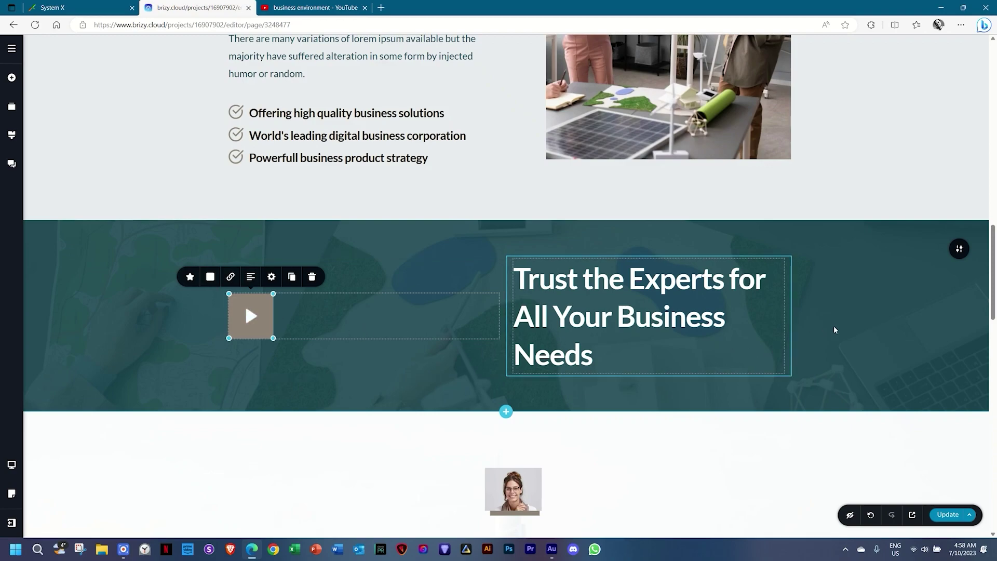
# Make the Trust the Experts section overlay grey-brown #8e8378.
pyautogui.click(959, 249)
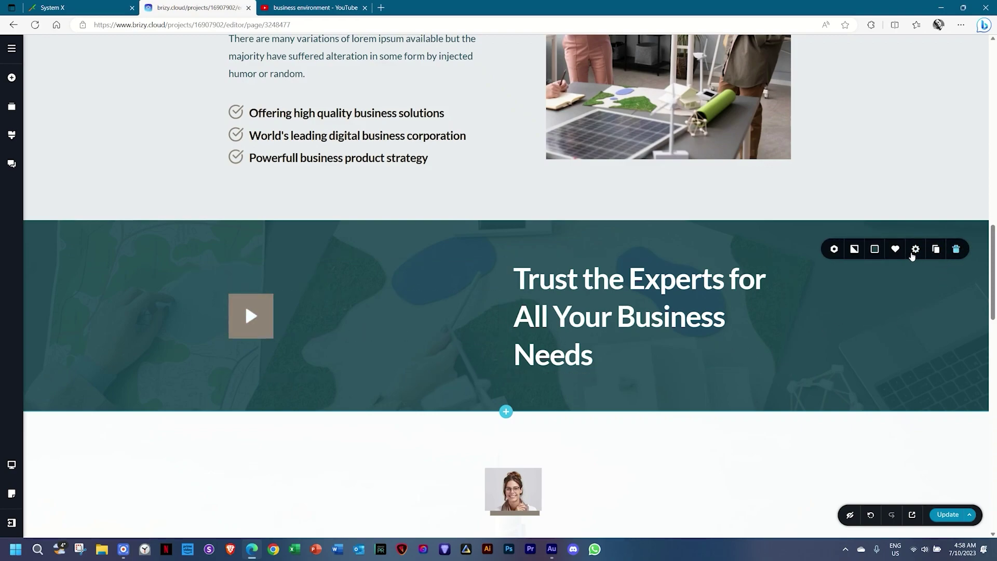
pyautogui.click(875, 250)
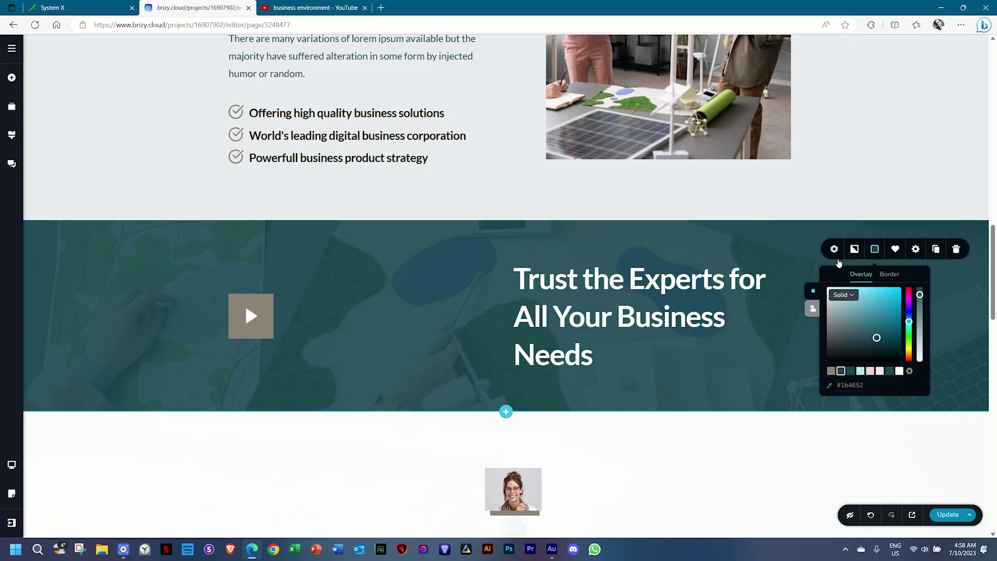
pyautogui.click(831, 371)
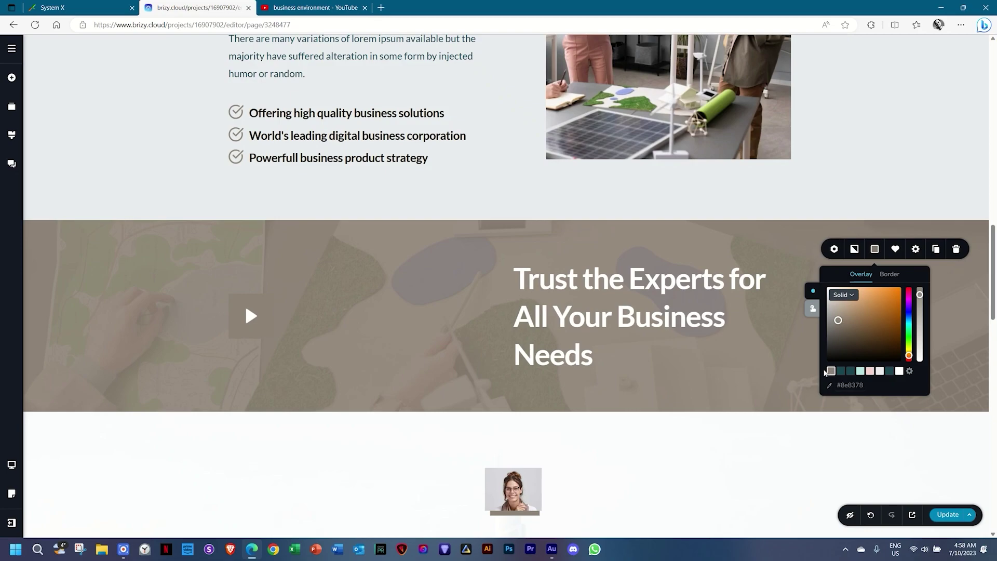
# Give the video play button a dark teal #1b4652 background.
pyautogui.click(264, 309)
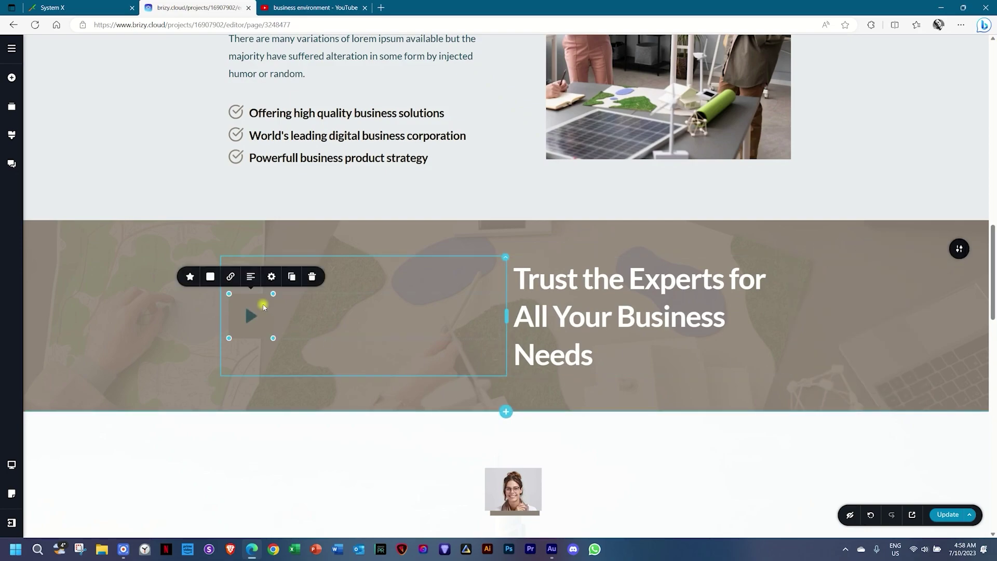
pyautogui.click(210, 276)
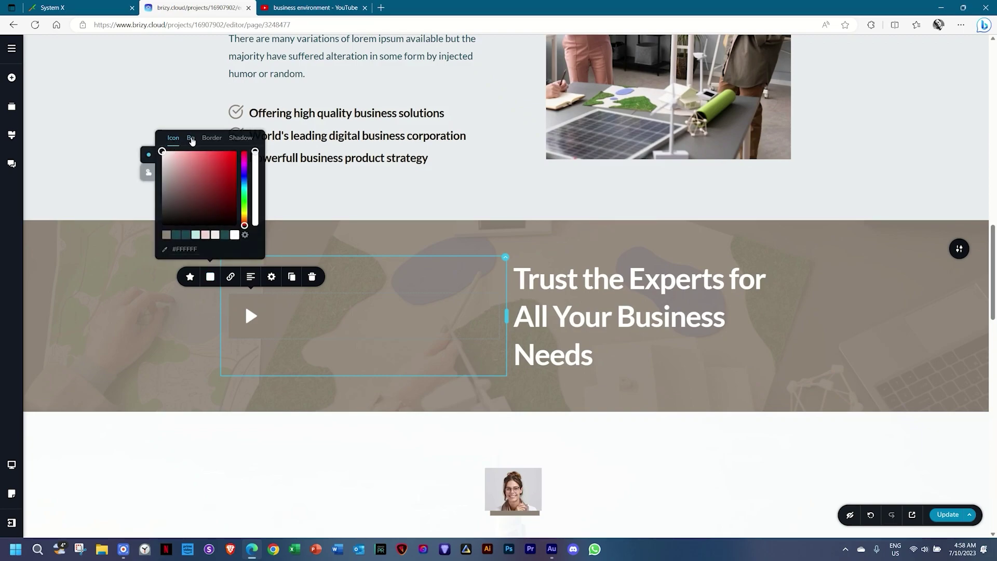
pyautogui.click(190, 139)
pyautogui.click(176, 236)
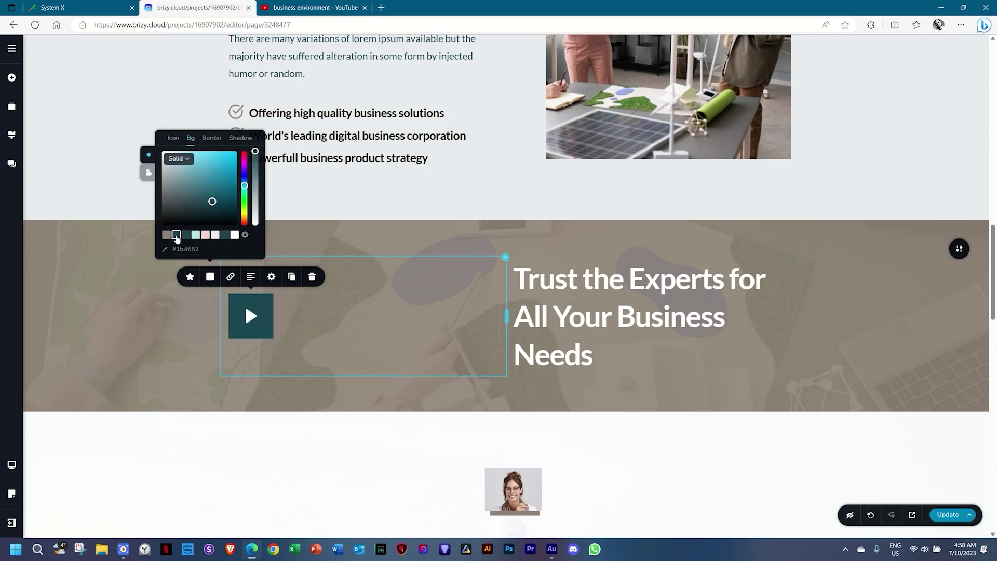
pyautogui.click(171, 381)
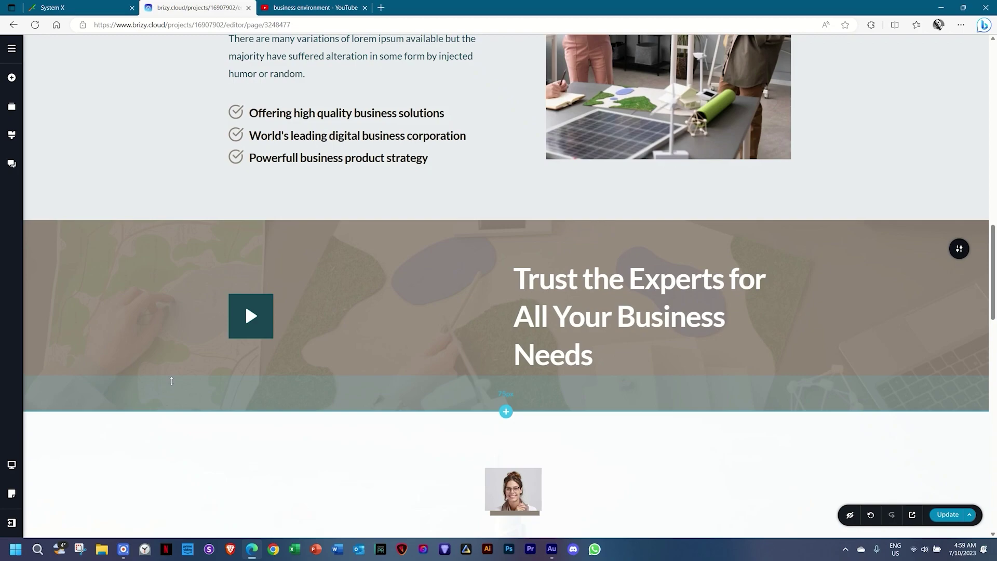
pyautogui.scroll(-2, 171, 381)
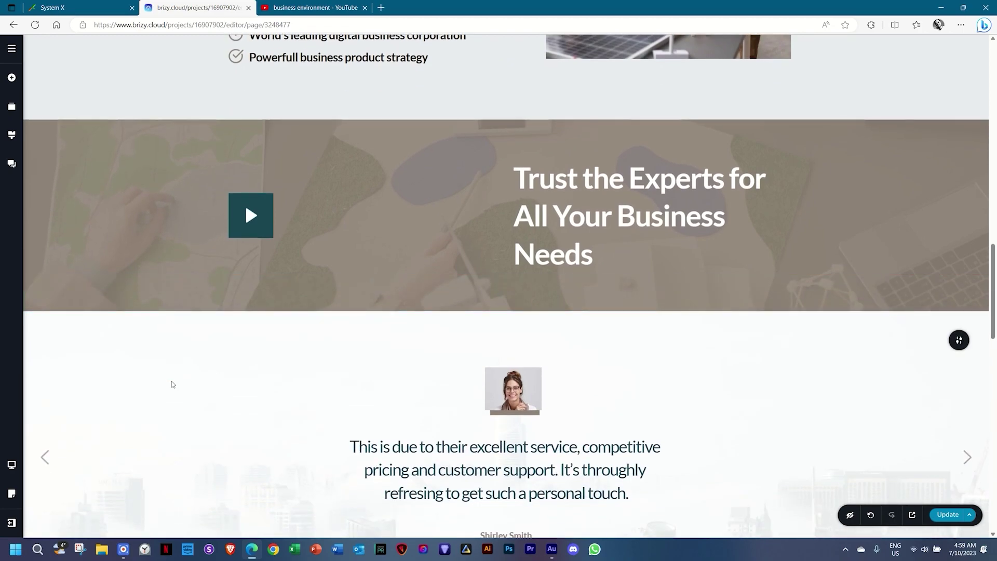
pyautogui.click(300, 7)
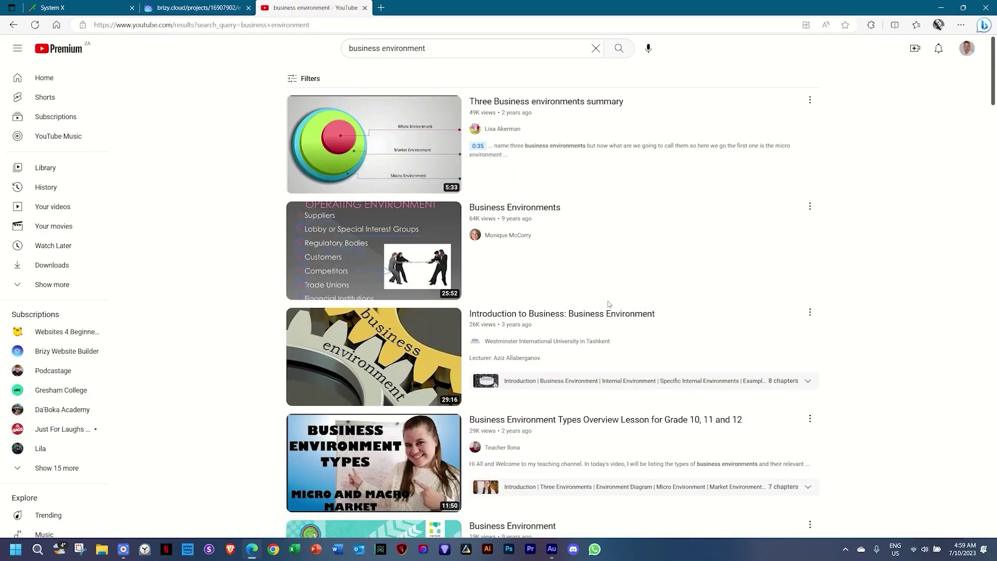
# Copy the share link of 'Introduction to Business: Business Environment' and return to the editor.
pyautogui.click(810, 312)
pyautogui.click(833, 406)
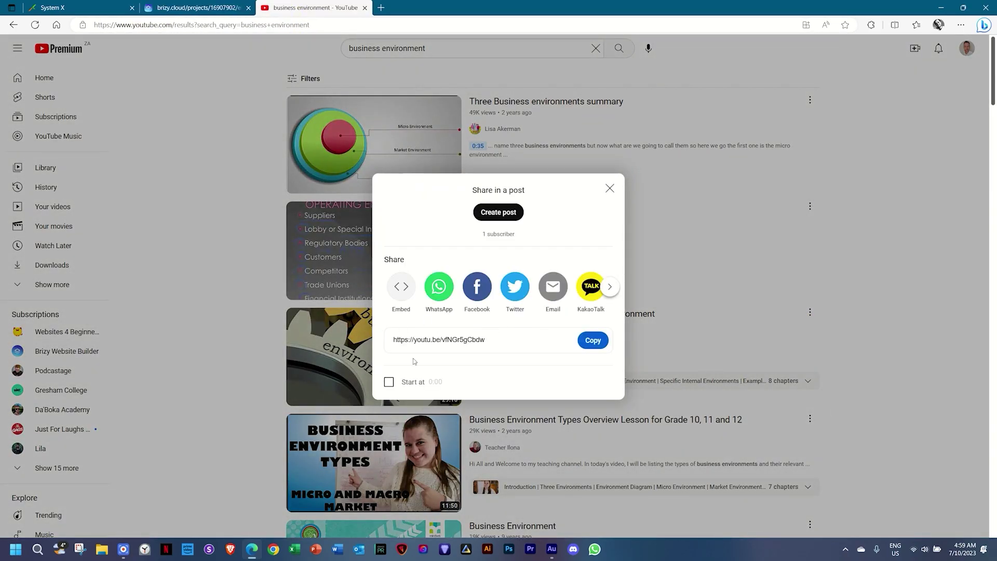
pyautogui.click(602, 342)
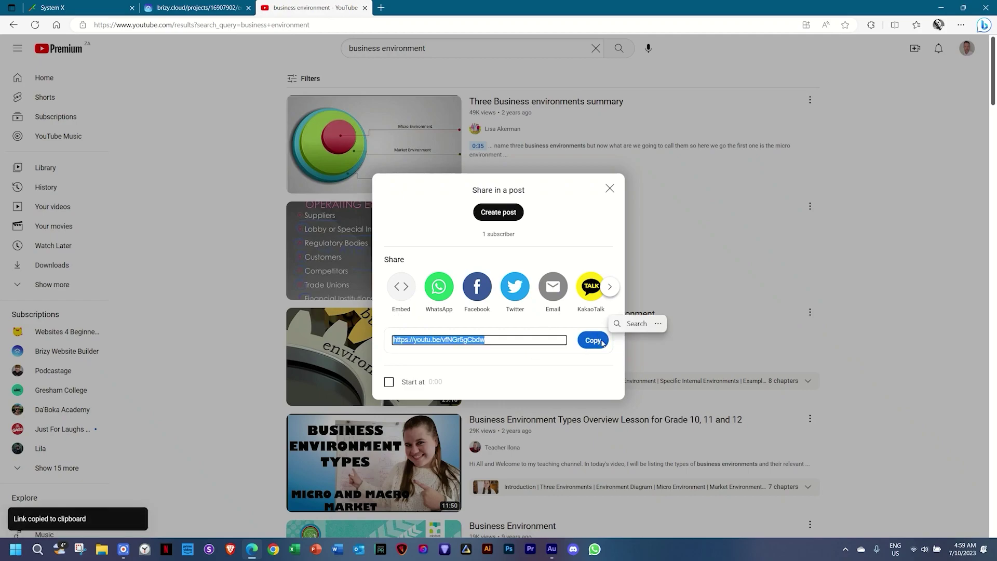
pyautogui.click(196, 7)
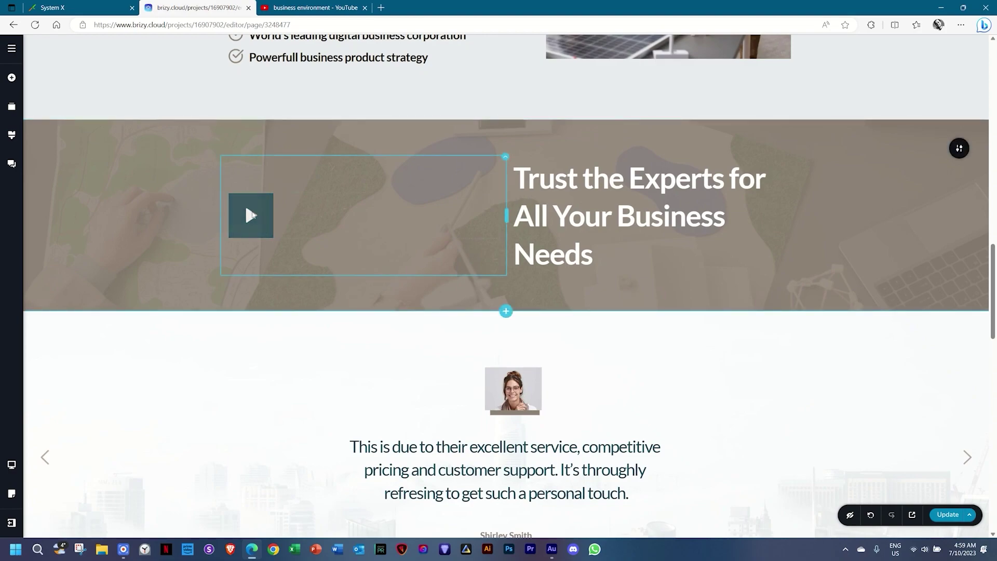
pyautogui.click(250, 214)
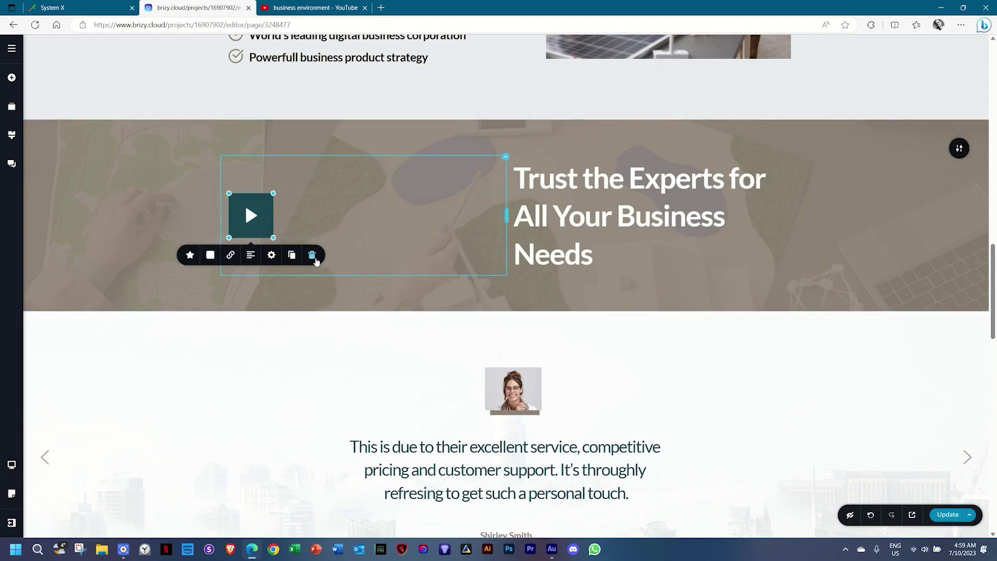
# Open the play button's link options and browse the Popup block templates before closing them.
pyautogui.click(230, 255)
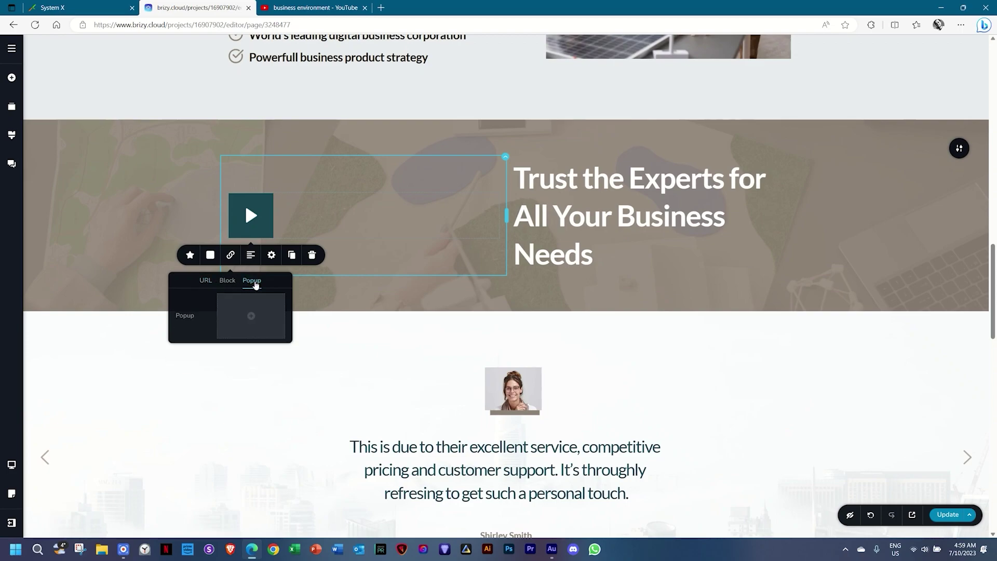
pyautogui.click(254, 315)
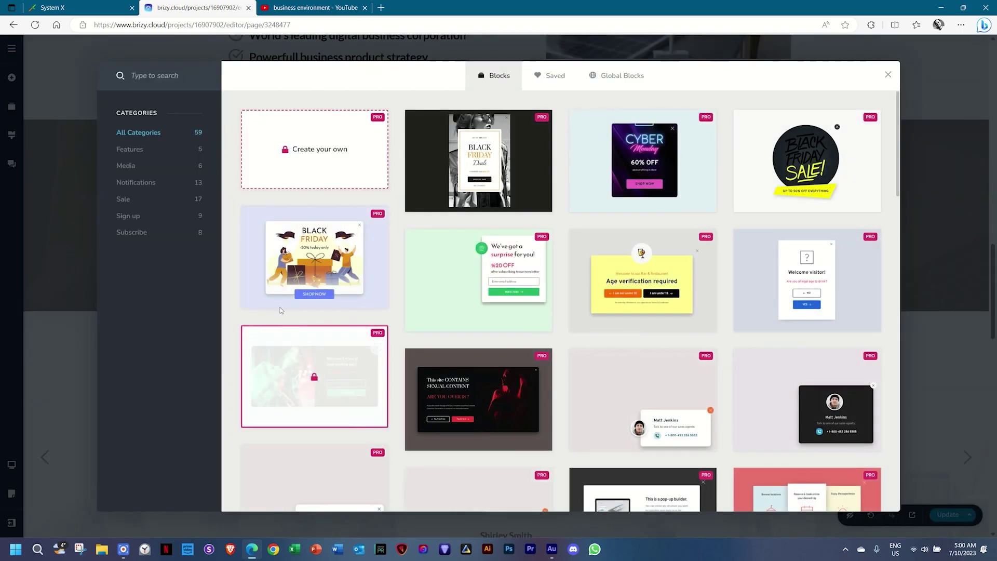
pyautogui.scroll(-5, 358, 209)
pyautogui.moveTo(452, 244)
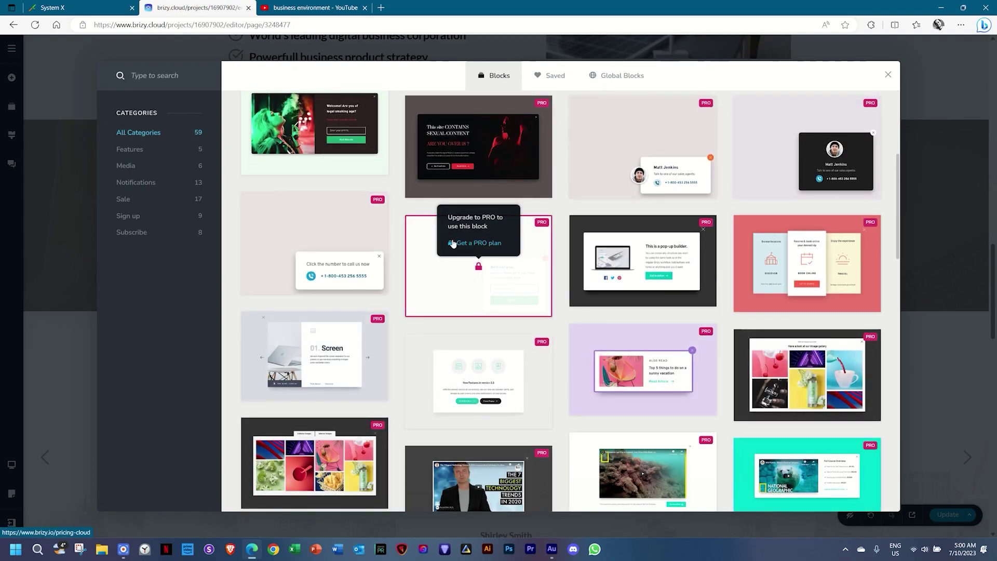
pyautogui.scroll(-5, 452, 243)
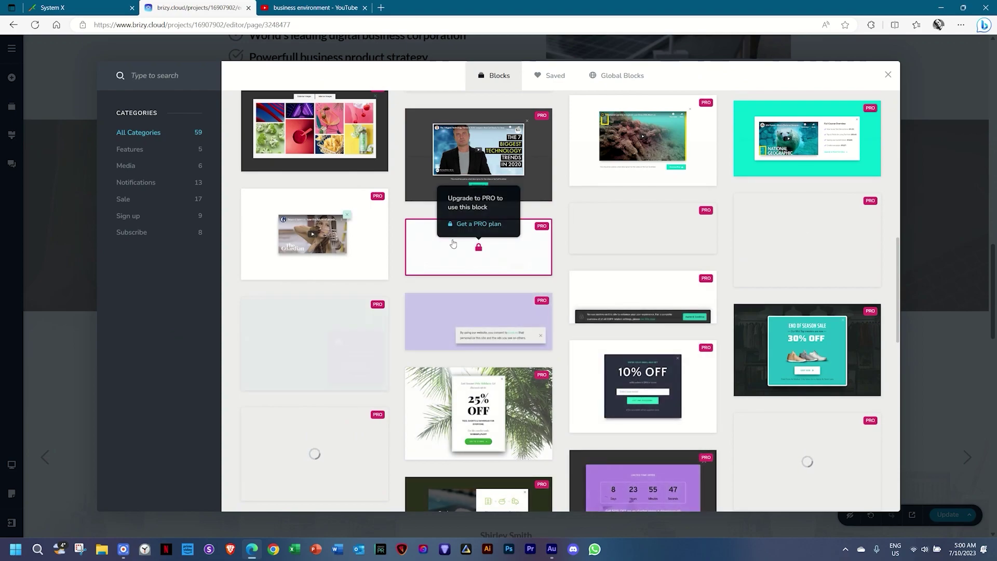
pyautogui.scroll(-5, 453, 243)
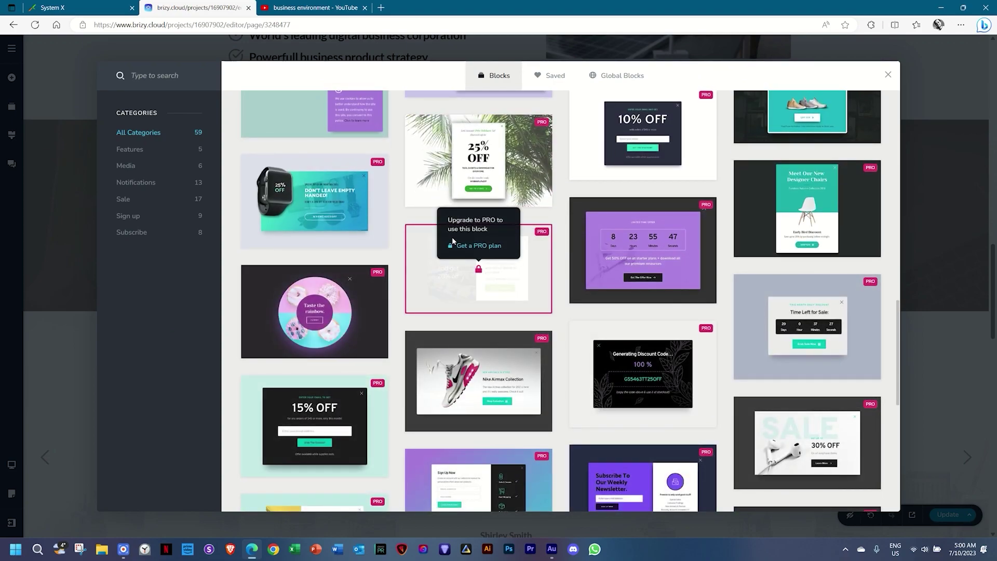
pyautogui.scroll(-3, 452, 237)
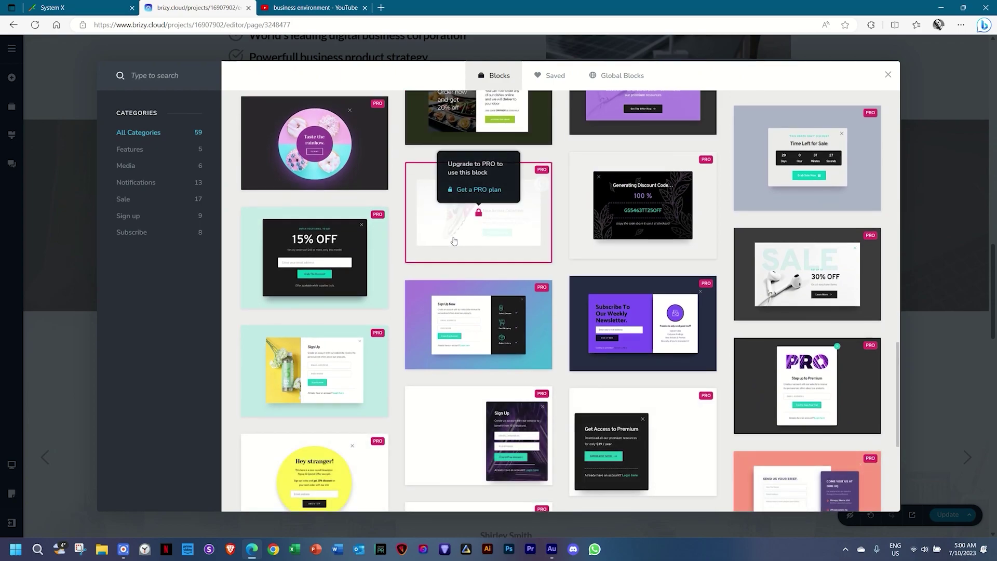
pyautogui.scroll(-5, 454, 239)
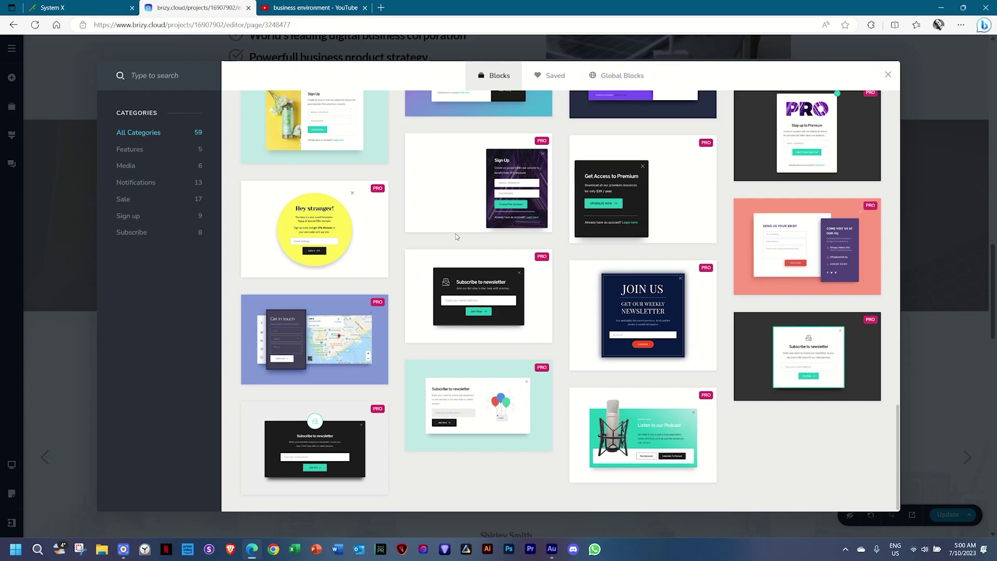
pyautogui.scroll(10, 456, 236)
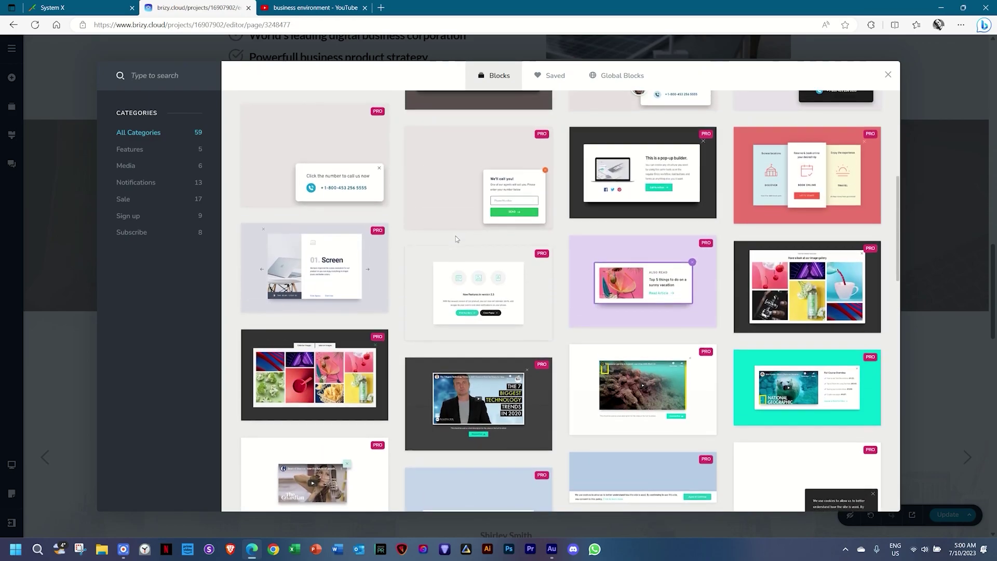
pyautogui.scroll(5, 456, 237)
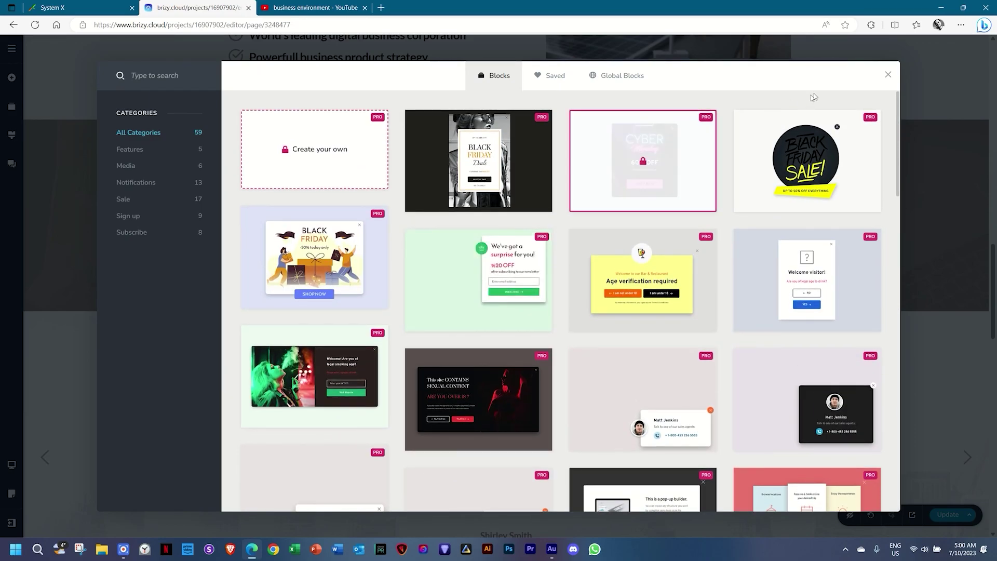
pyautogui.click(888, 74)
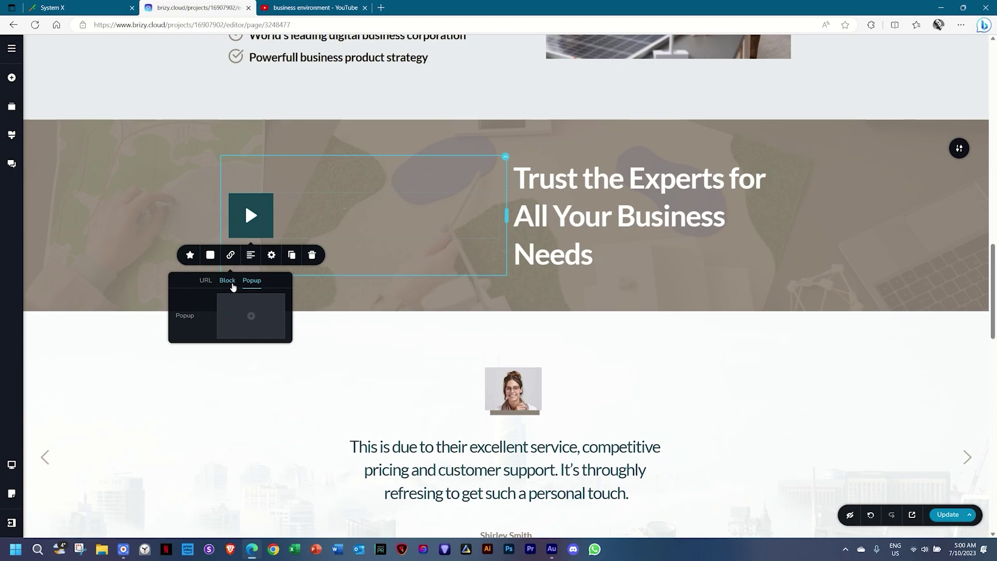
# Set the play button's URL to the pasted YouTube link, opening in a new tab, and update.
pyautogui.click(205, 281)
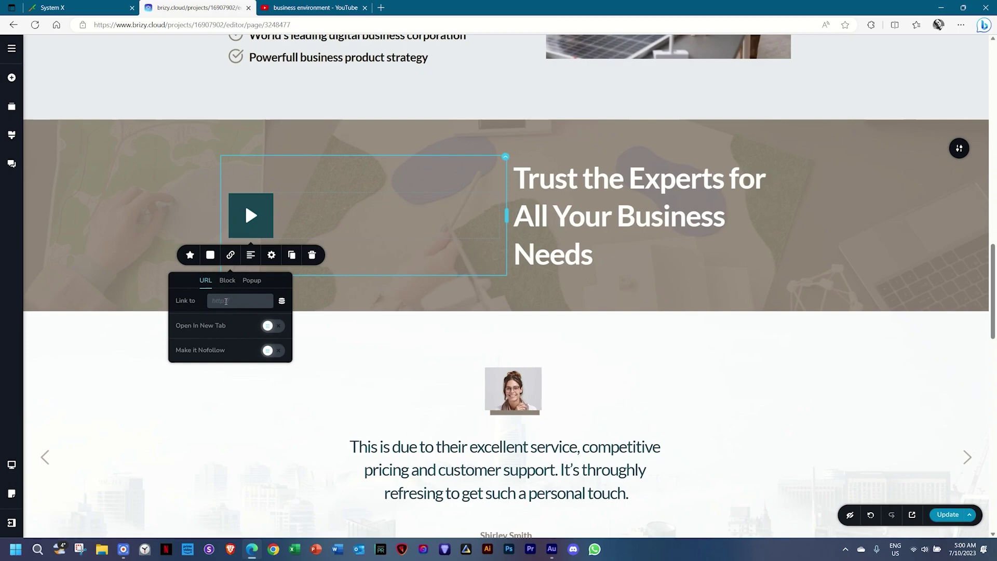
pyautogui.hotkey('ctrl', 'v')
pyautogui.click(190, 309)
pyautogui.click(275, 327)
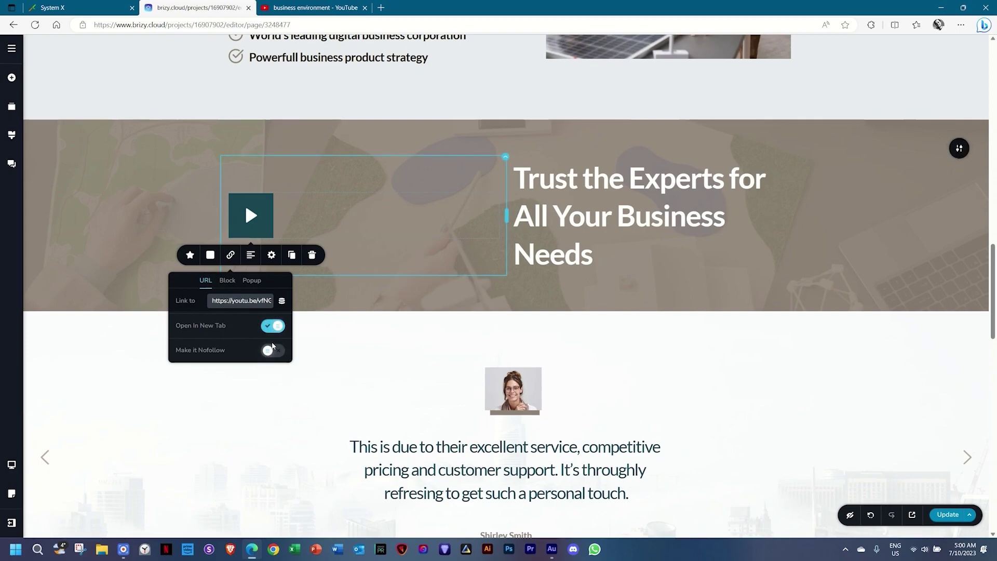
pyautogui.click(340, 340)
pyautogui.click(946, 517)
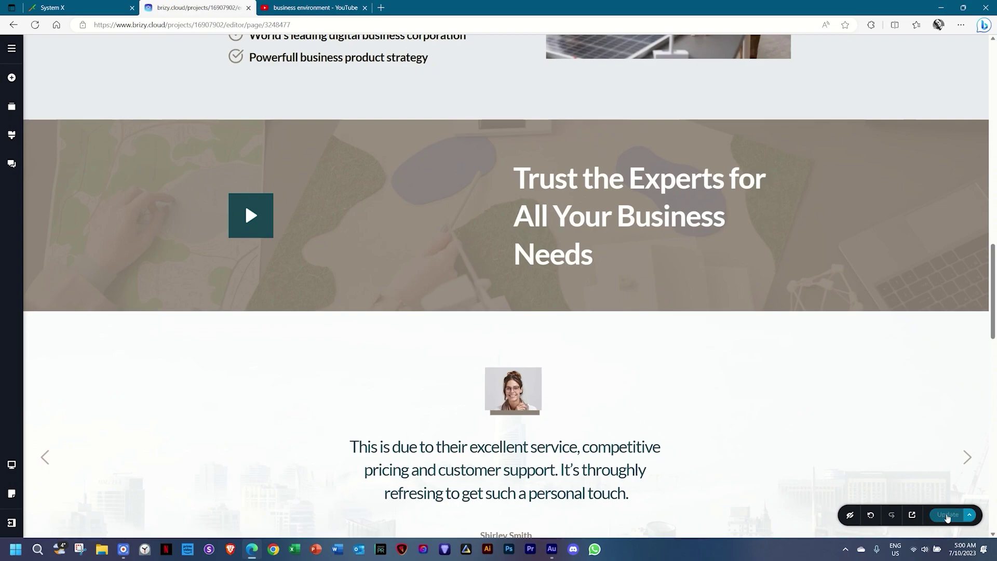
pyautogui.click(912, 515)
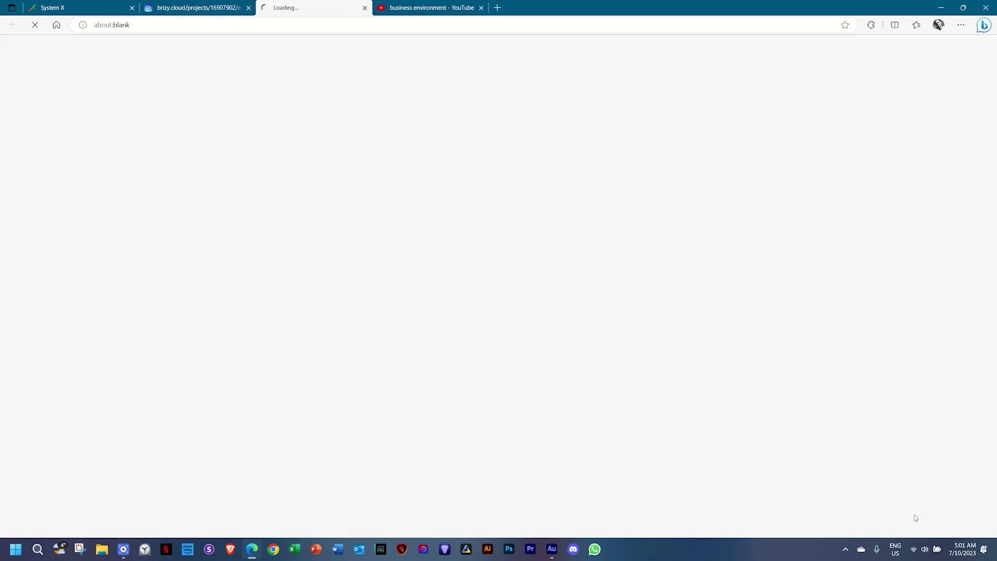
# Test the live site's play button, close both YouTube tabs and return to the editor.
pyautogui.scroll(-15, 916, 514)
pyautogui.scroll(-4, 920, 510)
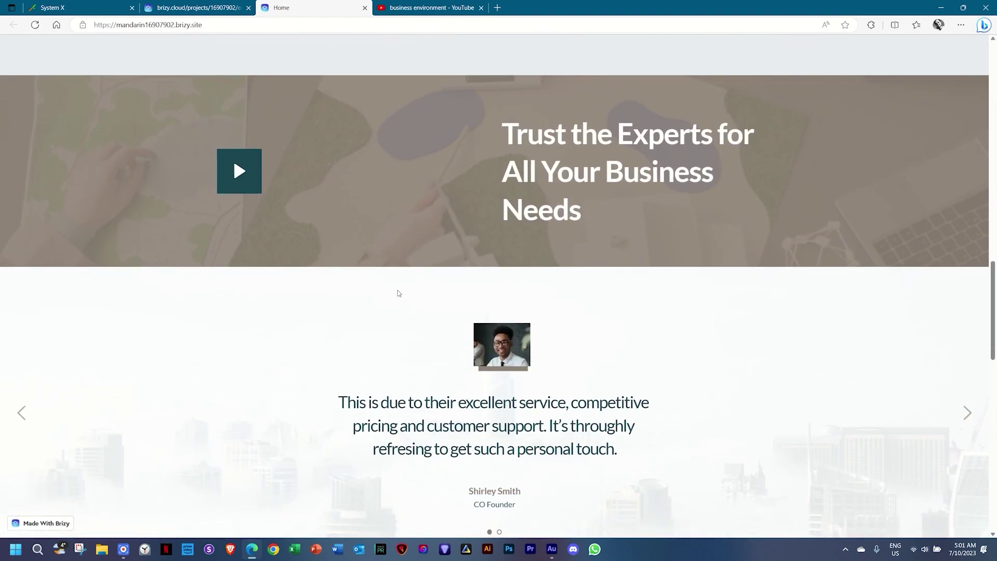
pyautogui.click(238, 170)
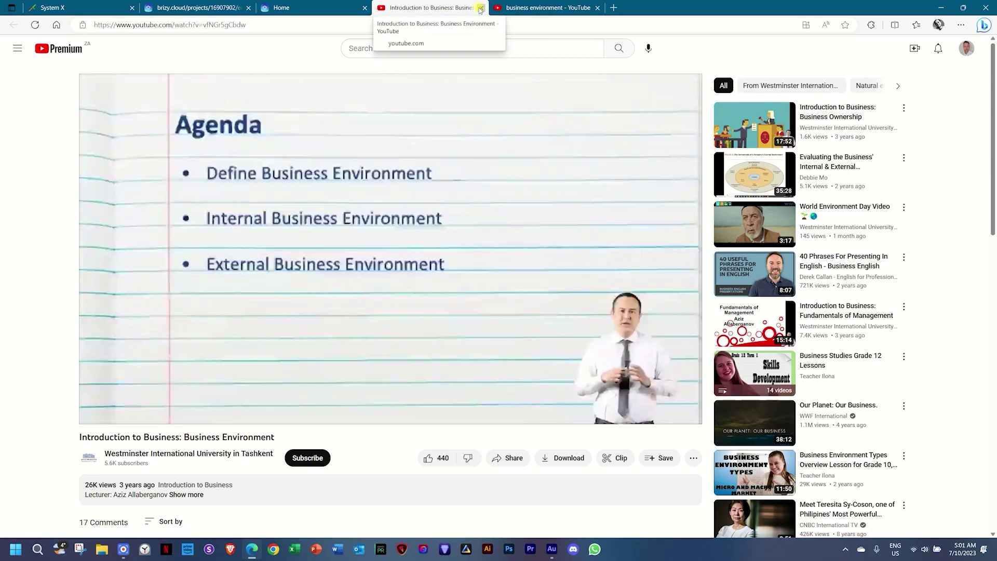
pyautogui.click(481, 9)
pyautogui.click(480, 10)
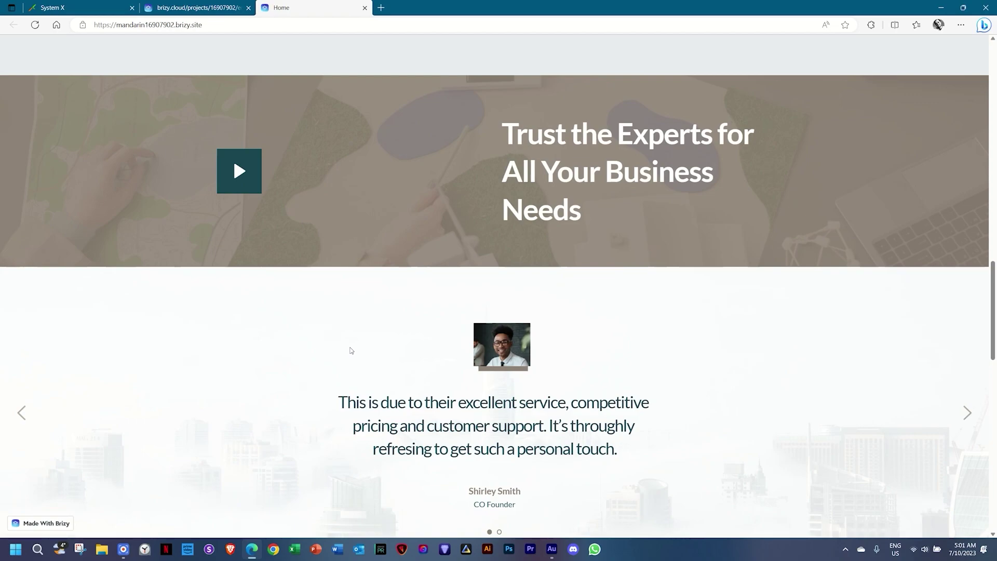
pyautogui.click(189, 6)
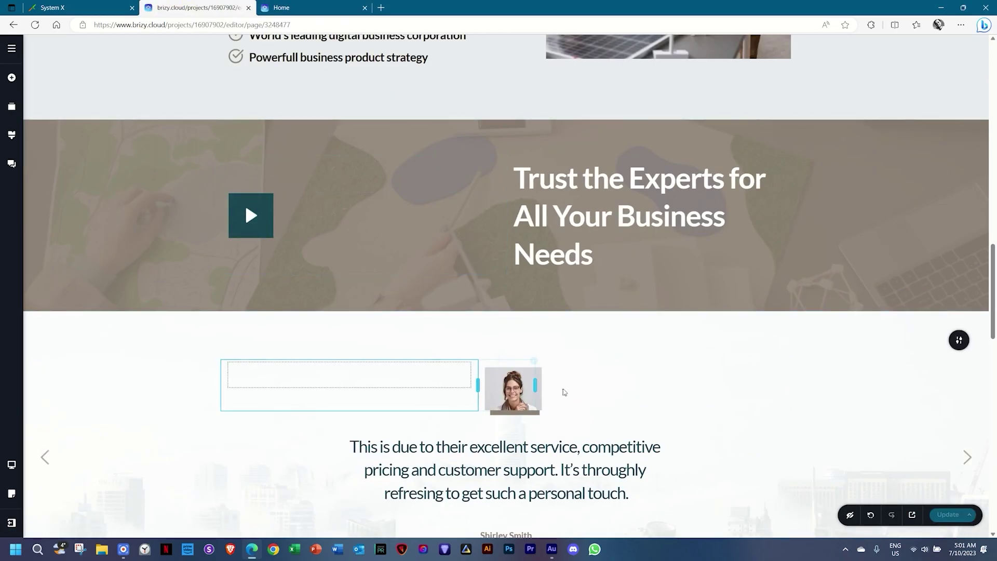
# Scroll past the testimonial and logos to the 'We're Here to Help You Grow Your Business' section.
pyautogui.click(583, 176)
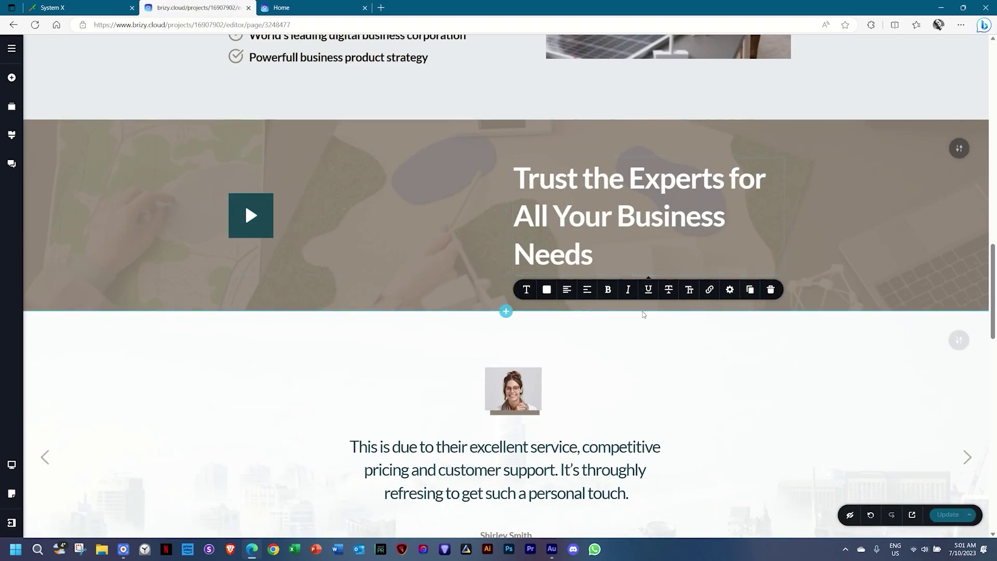
pyautogui.scroll(-1, 708, 304)
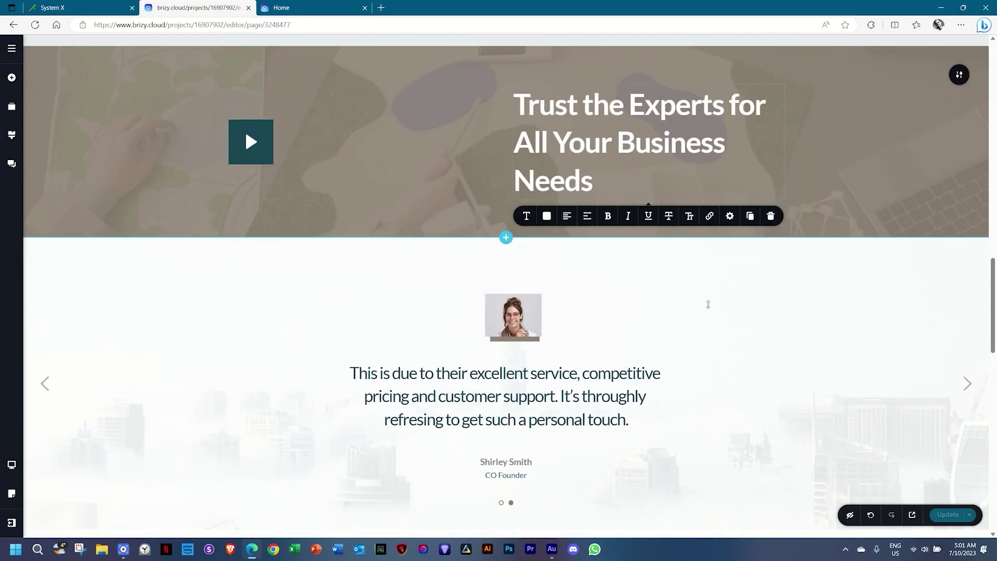
pyautogui.scroll(-2, 707, 304)
pyautogui.click(509, 190)
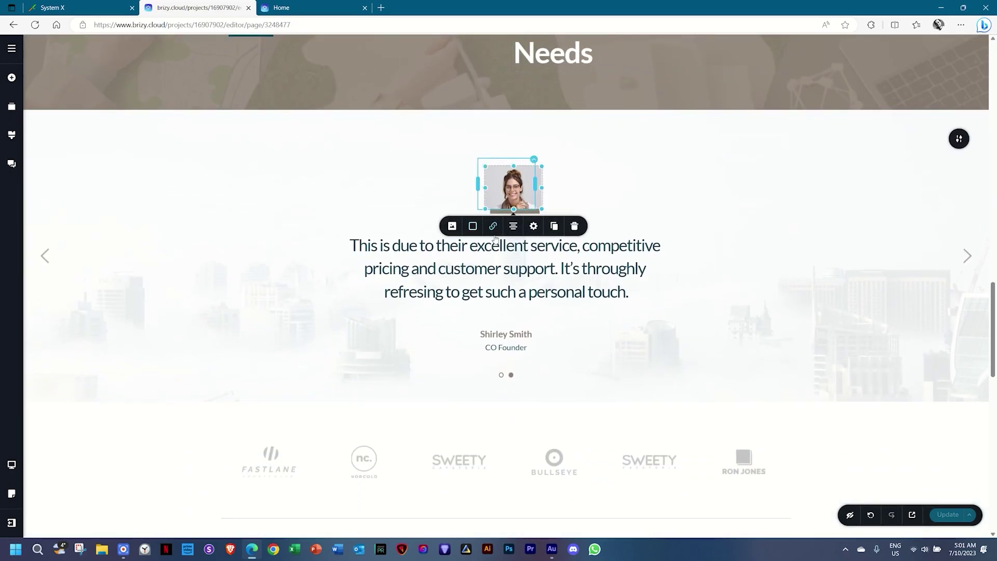
pyautogui.scroll(-3, 708, 307)
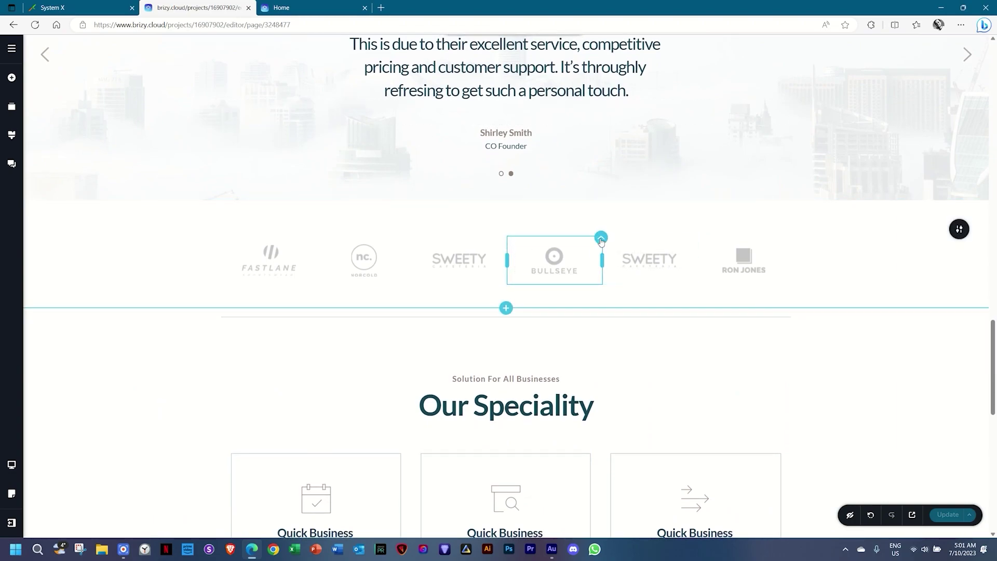
pyautogui.click(600, 239)
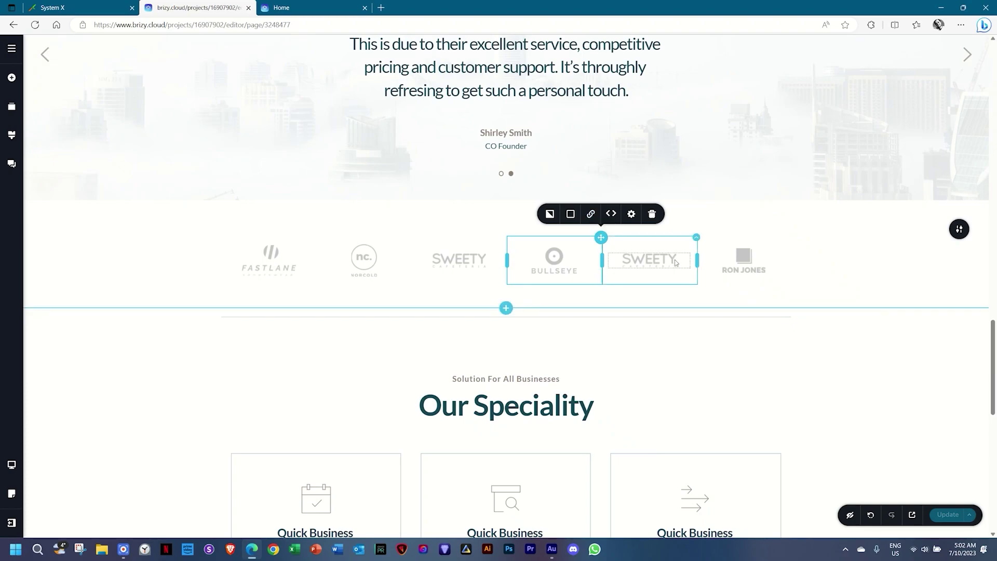
pyautogui.scroll(-10, 675, 261)
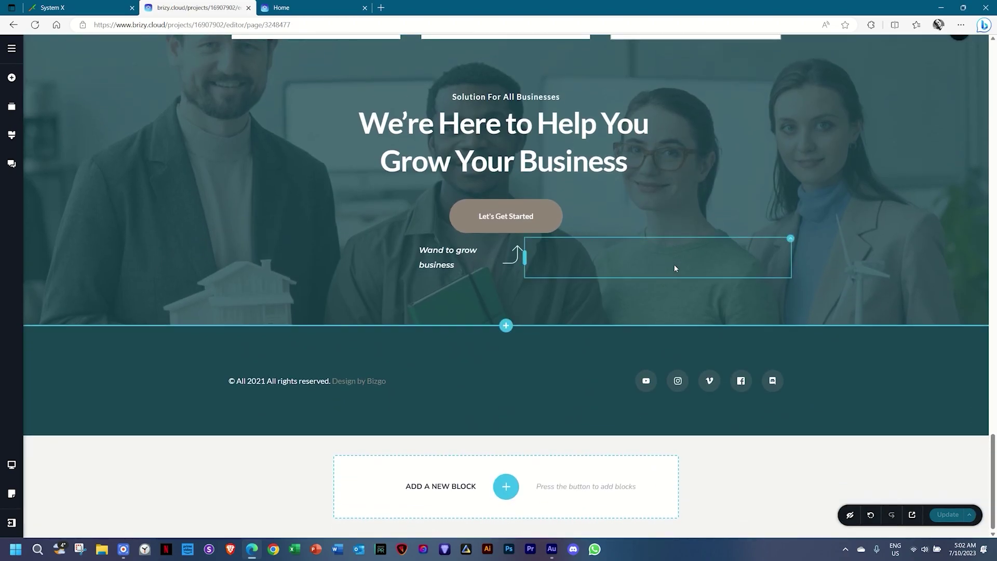
pyautogui.scroll(4, 674, 268)
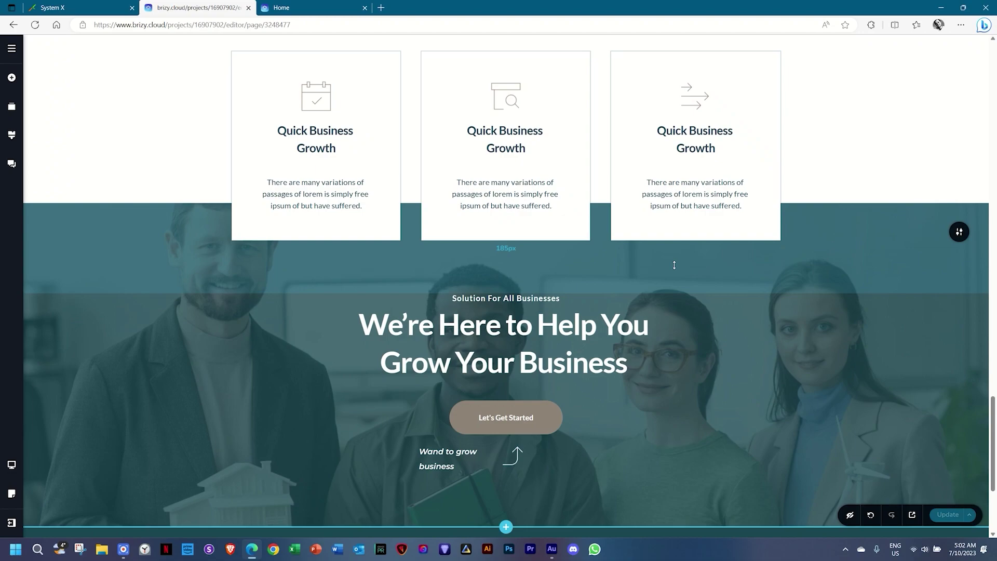
pyautogui.scroll(-4, 565, 342)
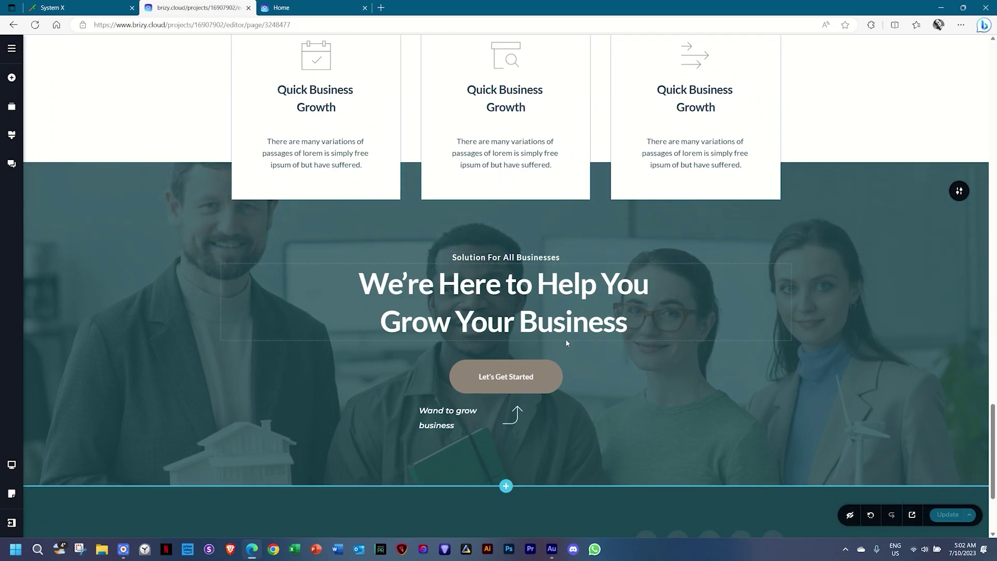
pyautogui.scroll(1, 540, 377)
pyautogui.scroll(2, 540, 376)
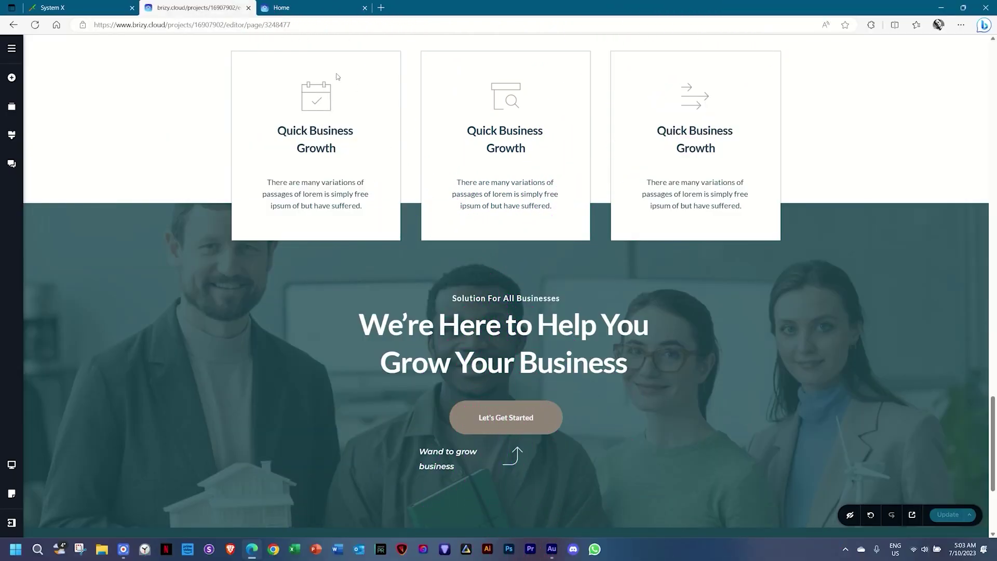
pyautogui.scroll(-3, 400, 203)
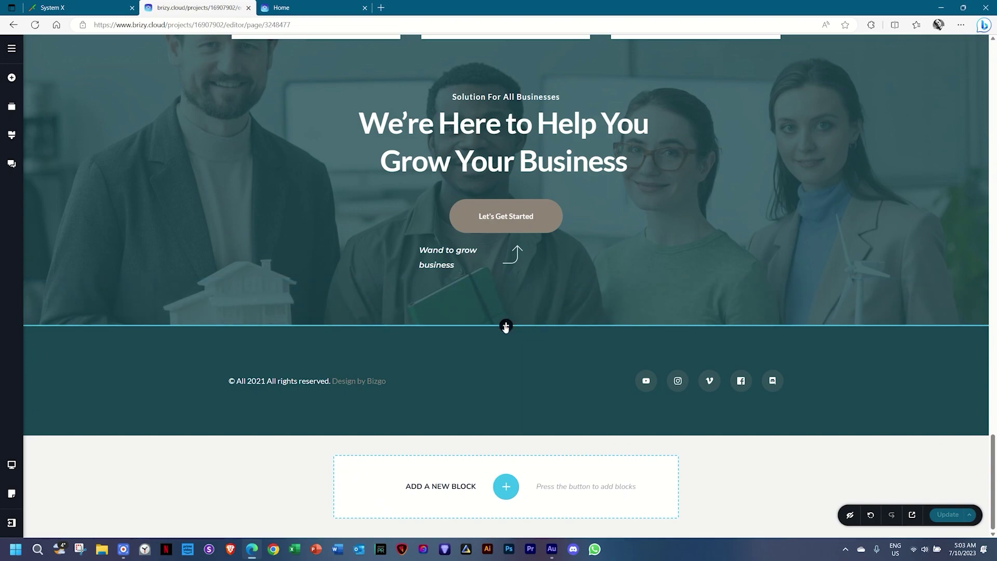
pyautogui.click(505, 326)
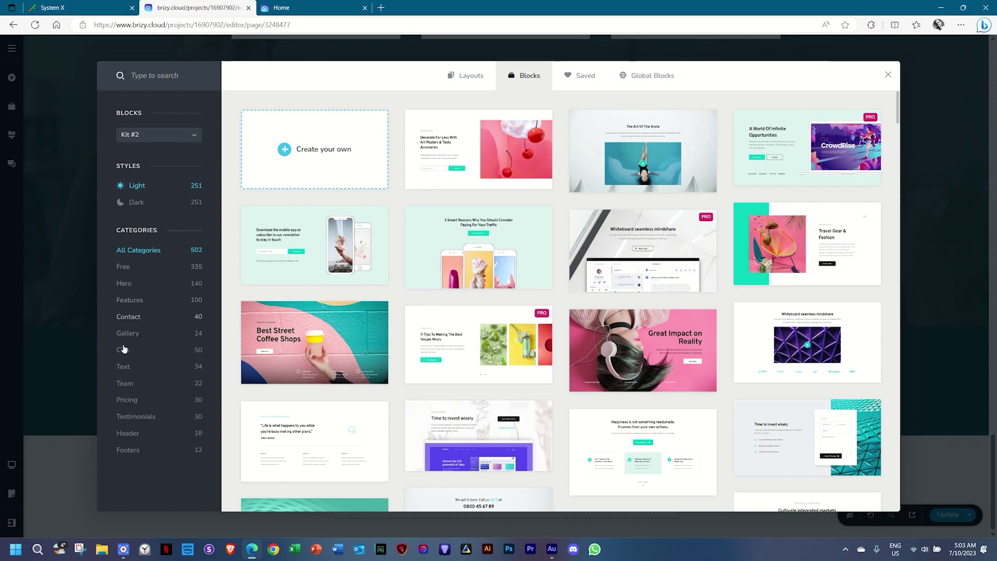
# Compare Kit #1 and Kit #2 Team blocks, settling on Kit #2's 22 team blocks.
pyautogui.click(119, 386)
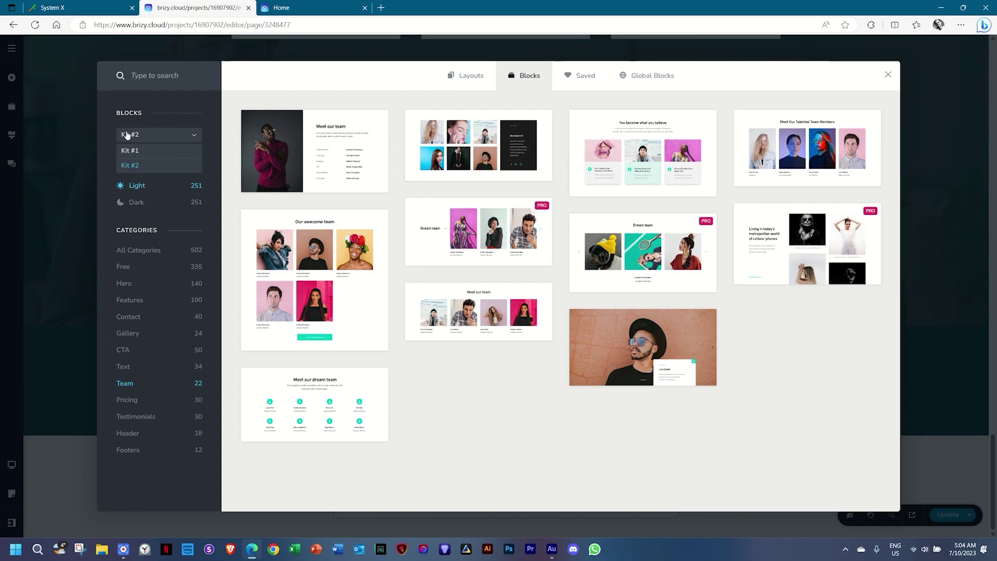
pyautogui.click(134, 150)
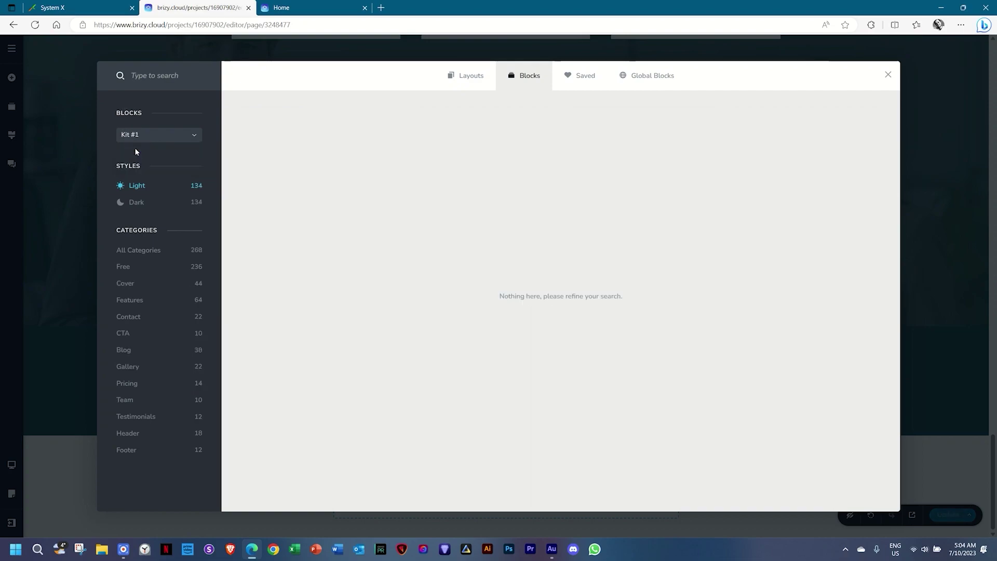
pyautogui.click(125, 400)
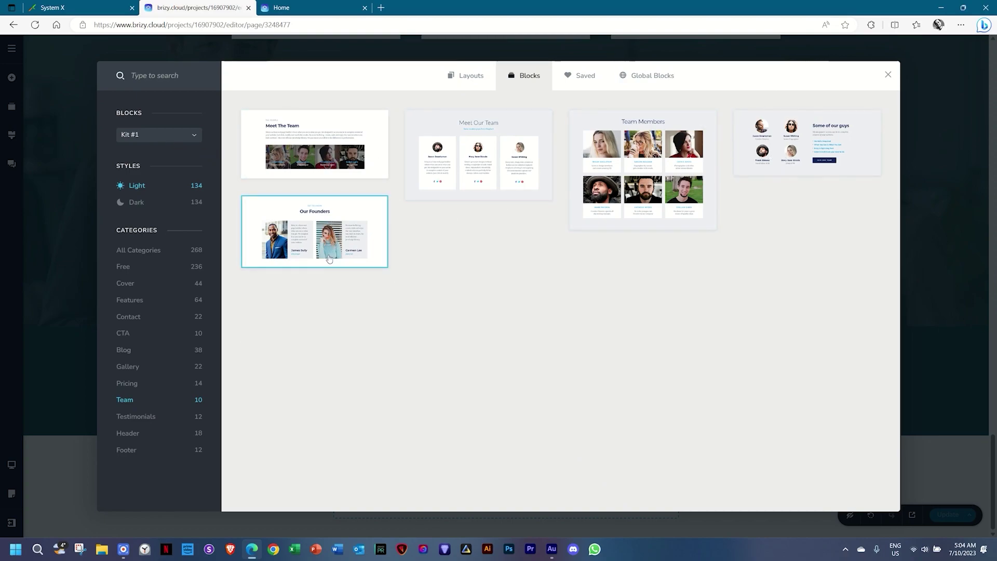
pyautogui.click(184, 140)
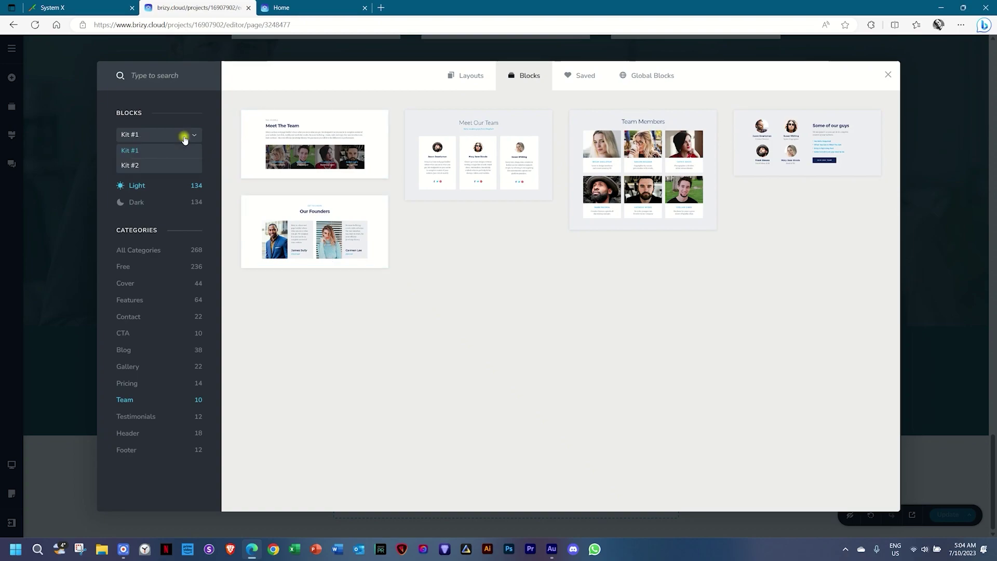
pyautogui.click(141, 166)
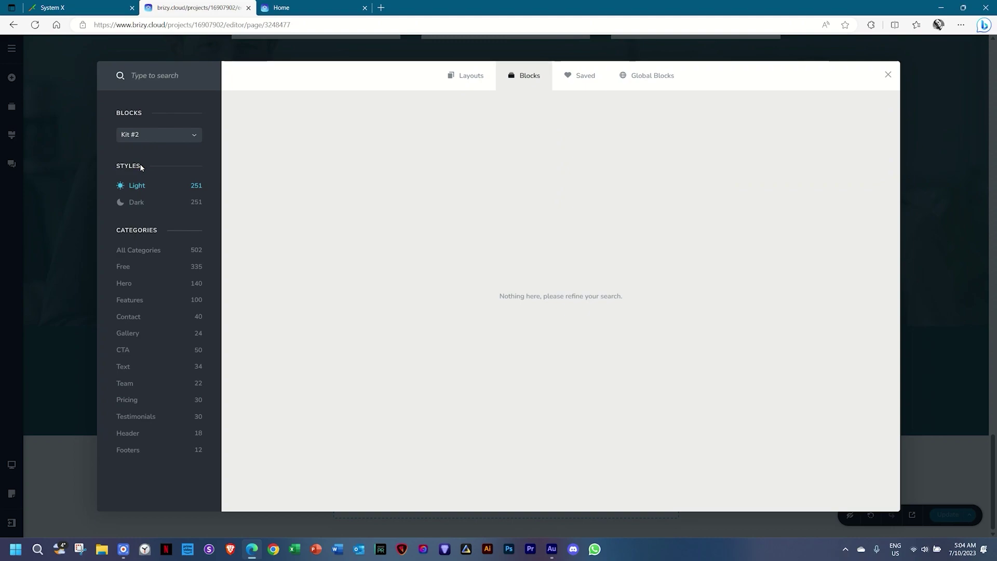
pyautogui.click(126, 384)
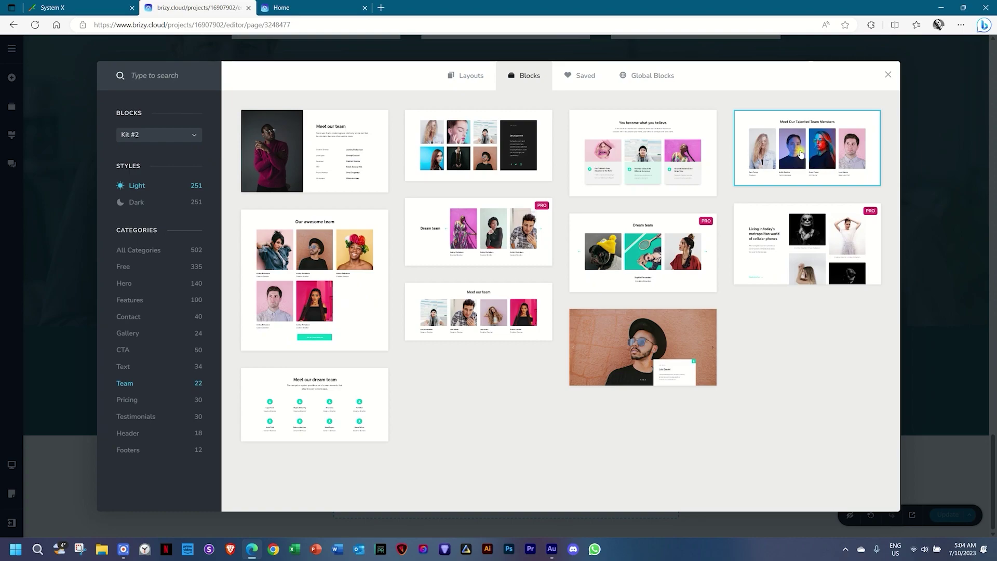
# Insert the Meet Our Talented Team Members block above the footer.
pyautogui.click(801, 155)
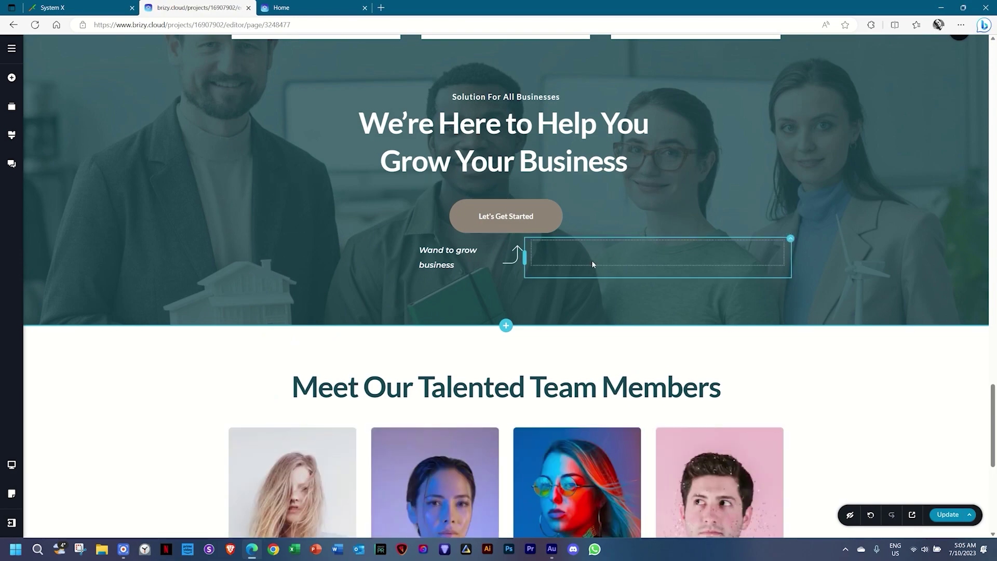
pyautogui.scroll(-2, 591, 260)
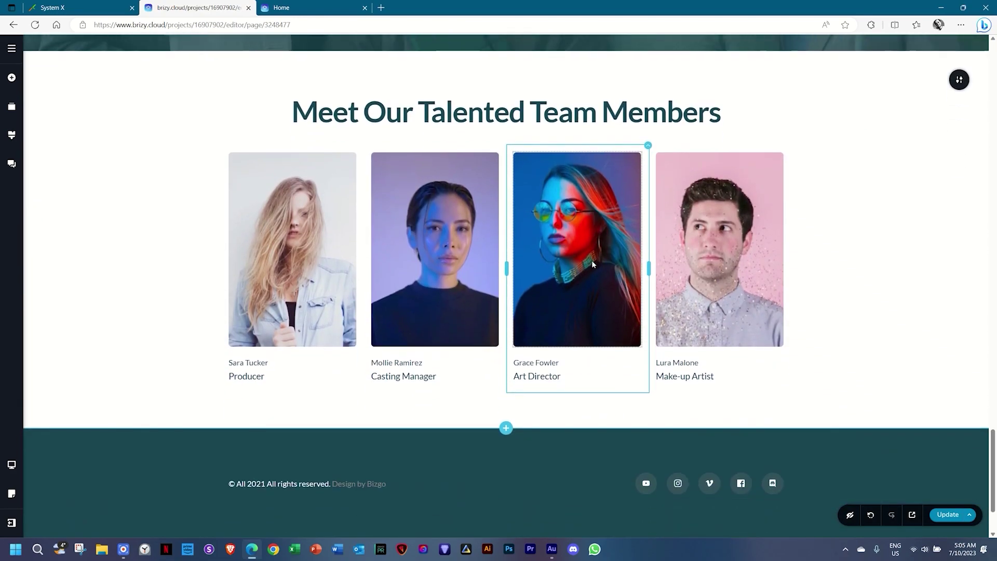
pyautogui.scroll(2, 591, 260)
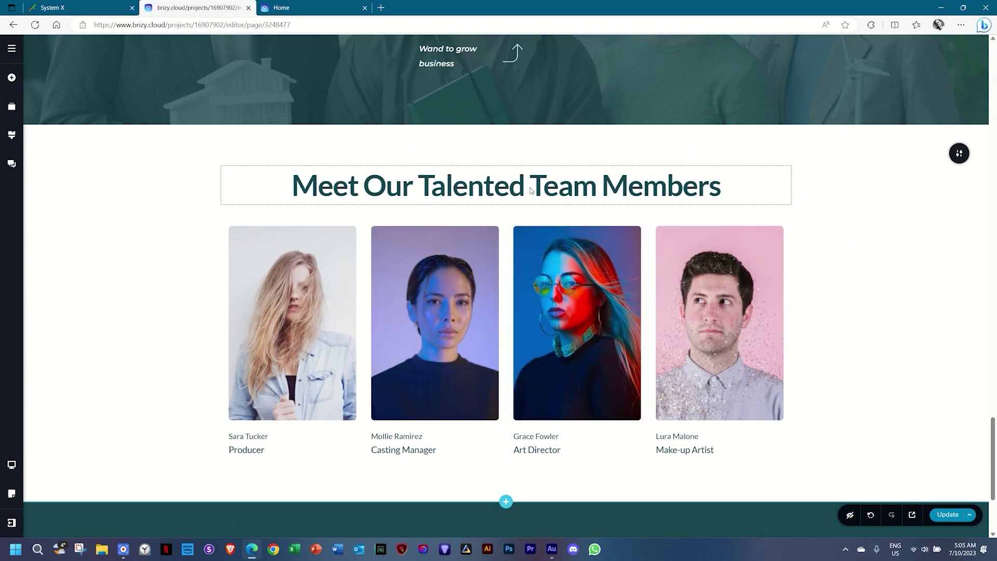
# Review the global text styles and the team heading's Typography settings, then close them.
pyautogui.click(11, 136)
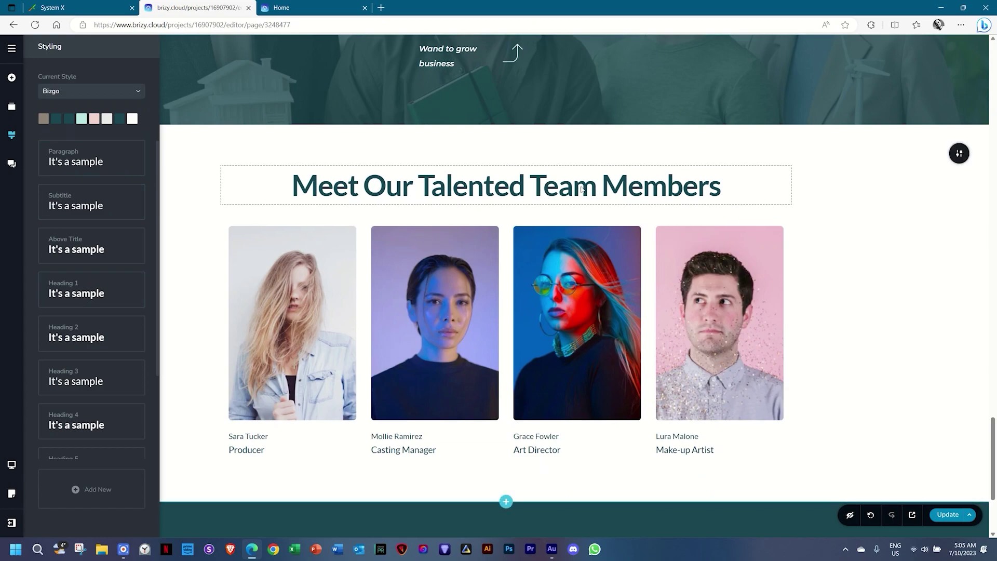
pyautogui.click(548, 192)
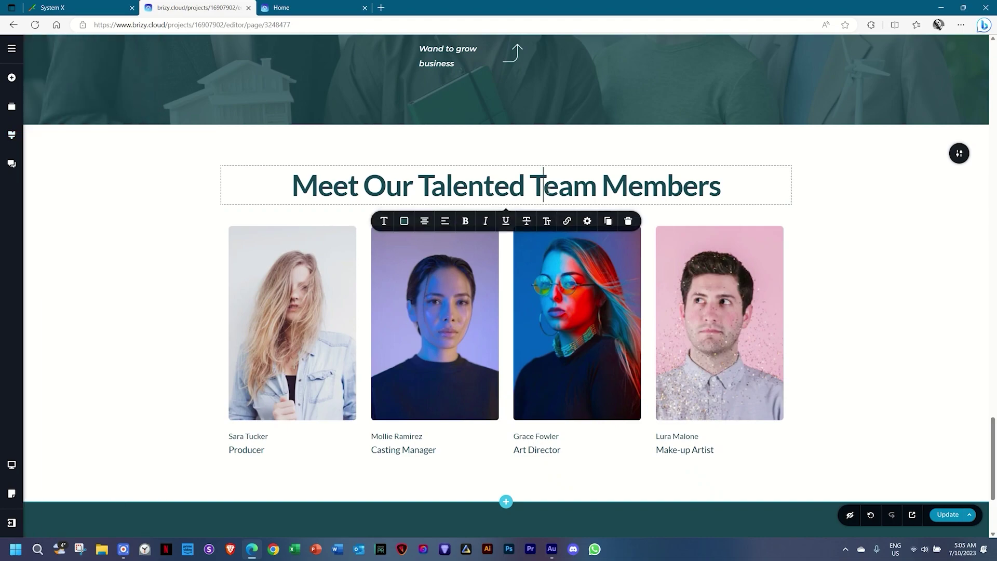
pyautogui.click(384, 222)
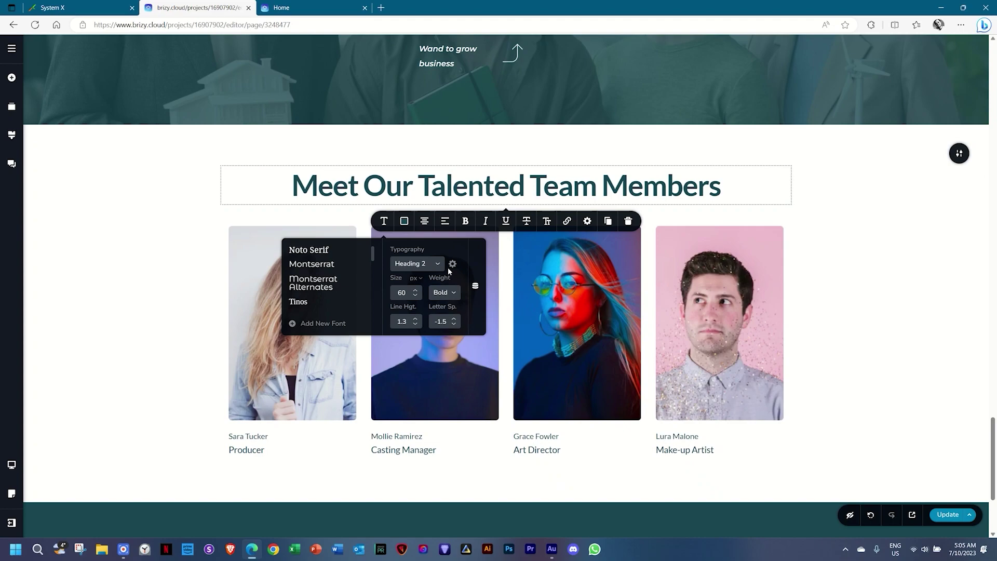
pyautogui.click(883, 285)
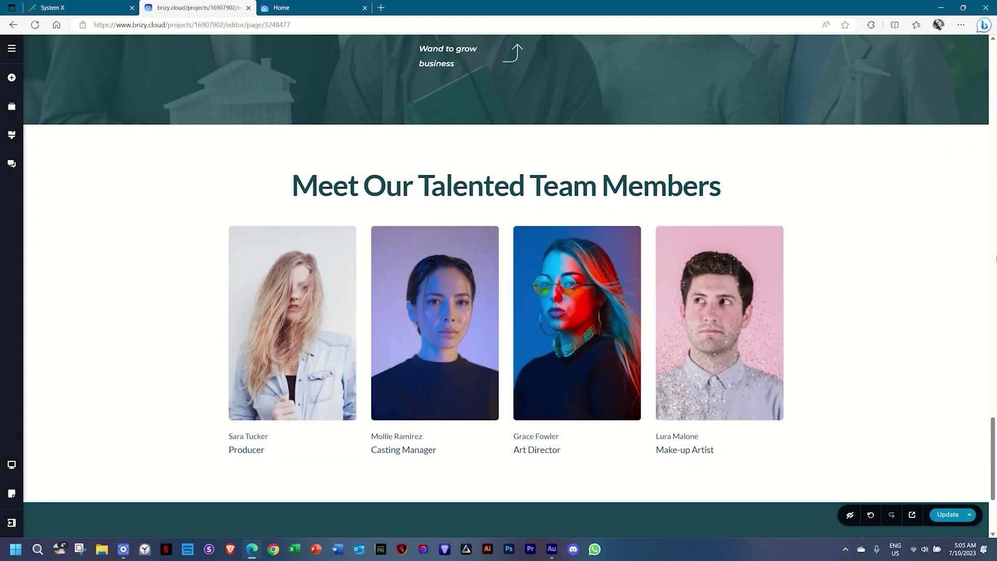
pyautogui.scroll(-2, 947, 263)
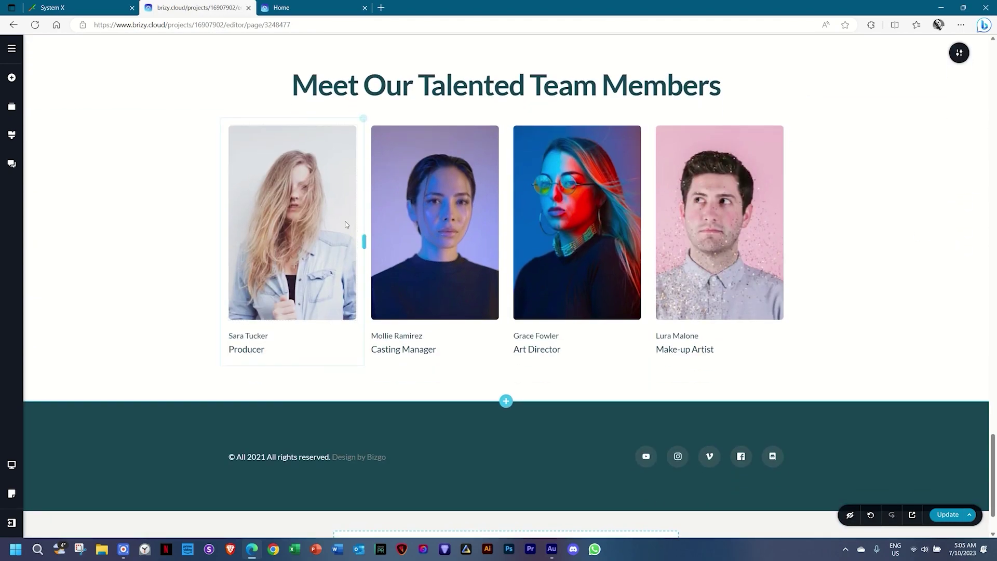
# Replace the first team member's photo with the 07 _ 1. Bobbiski image.
pyautogui.click(307, 215)
pyautogui.click(234, 337)
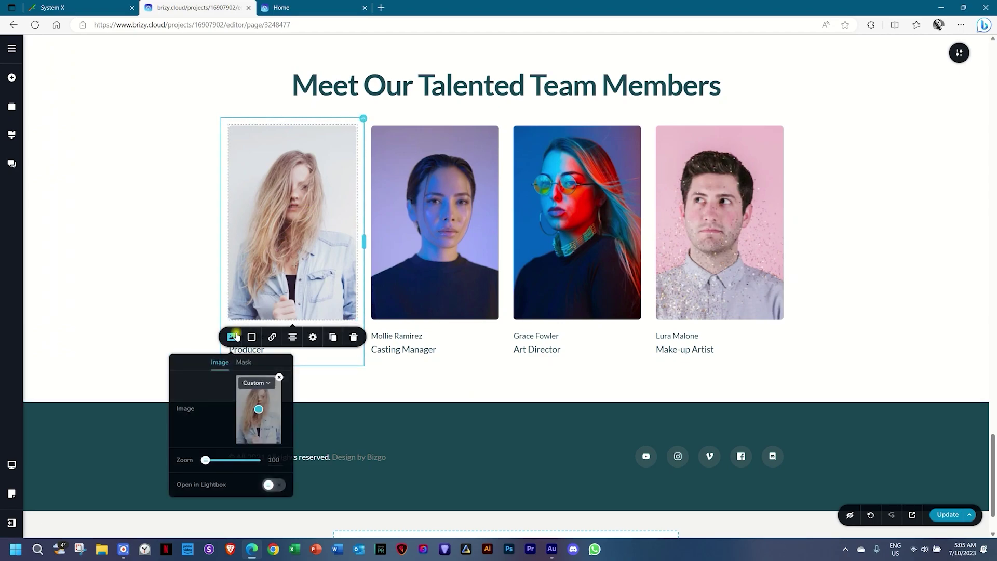
pyautogui.click(279, 376)
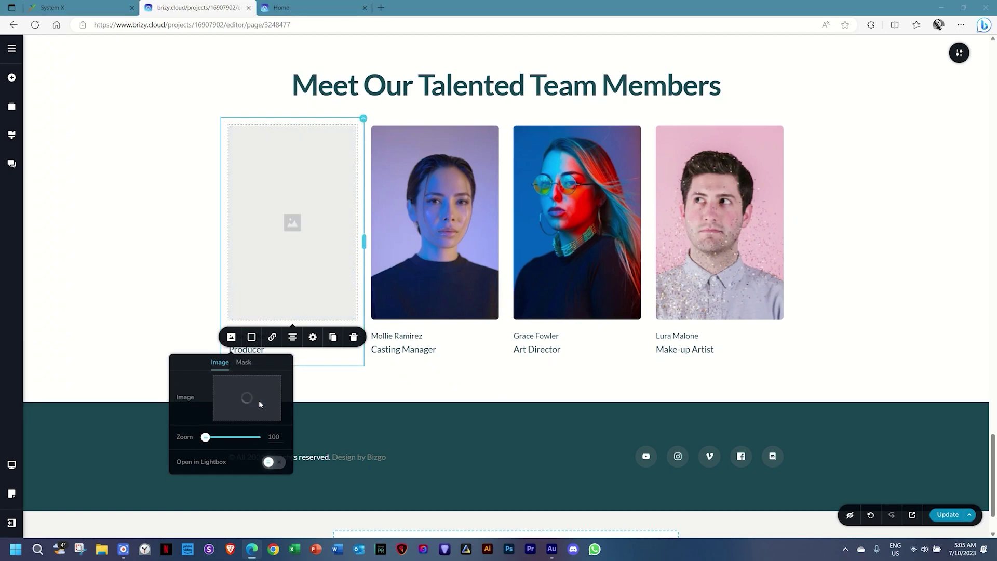
pyautogui.click(260, 404)
pyautogui.click(229, 153)
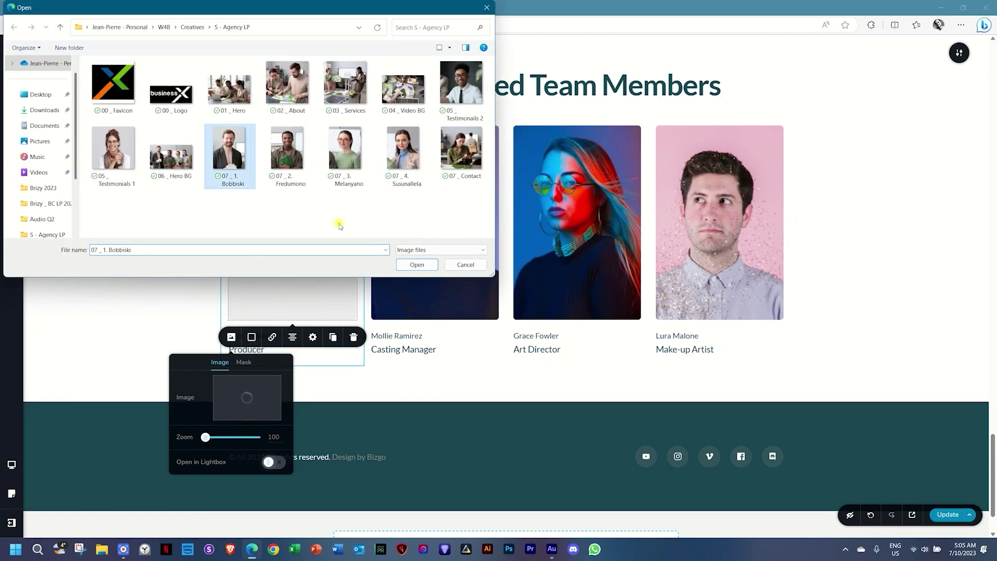
pyautogui.click(416, 264)
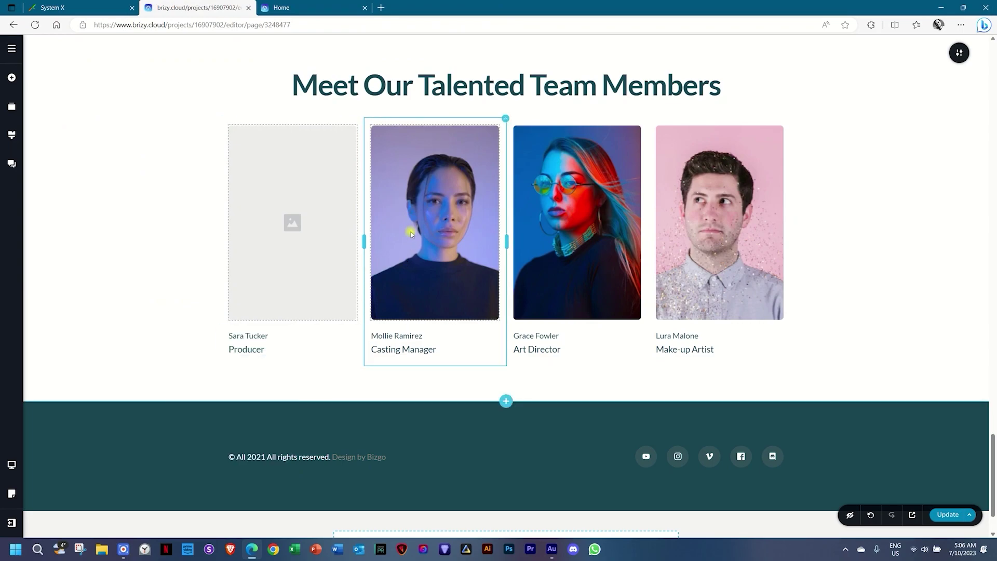
# Replace the second team member's photo with the 07 _ 2. Fredumono image.
pyautogui.click(411, 234)
pyautogui.click(374, 336)
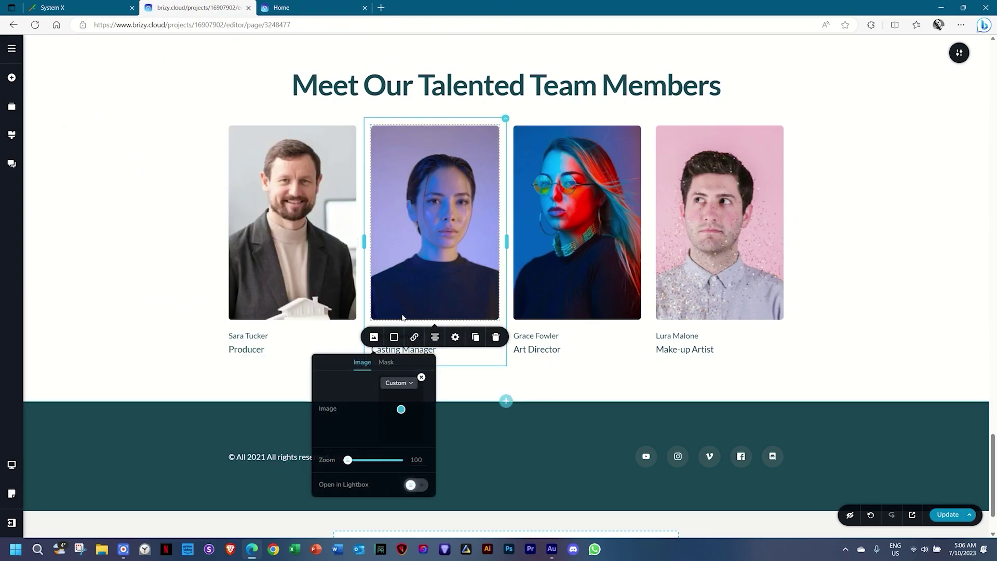
pyautogui.click(422, 377)
pyautogui.click(398, 398)
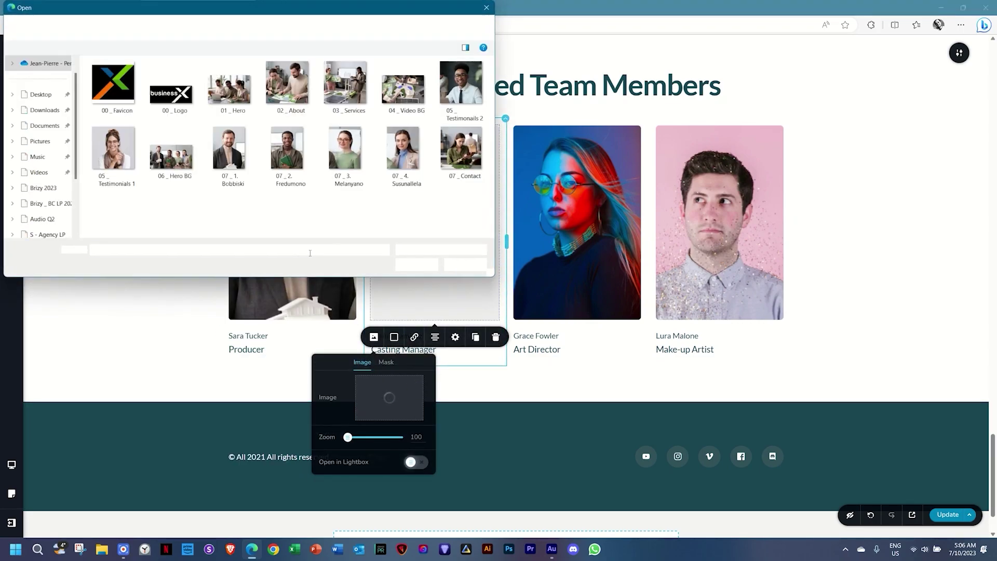
pyautogui.click(287, 150)
pyautogui.click(416, 265)
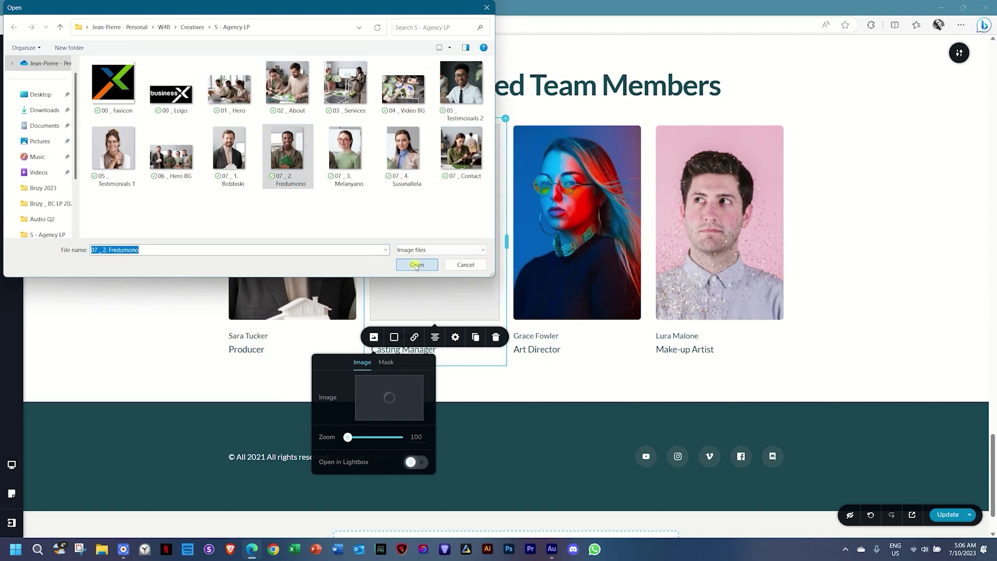
# Replace the third team member's photo with the 07 _ 3. Melanyano image.
pyautogui.click(582, 244)
pyautogui.click(516, 337)
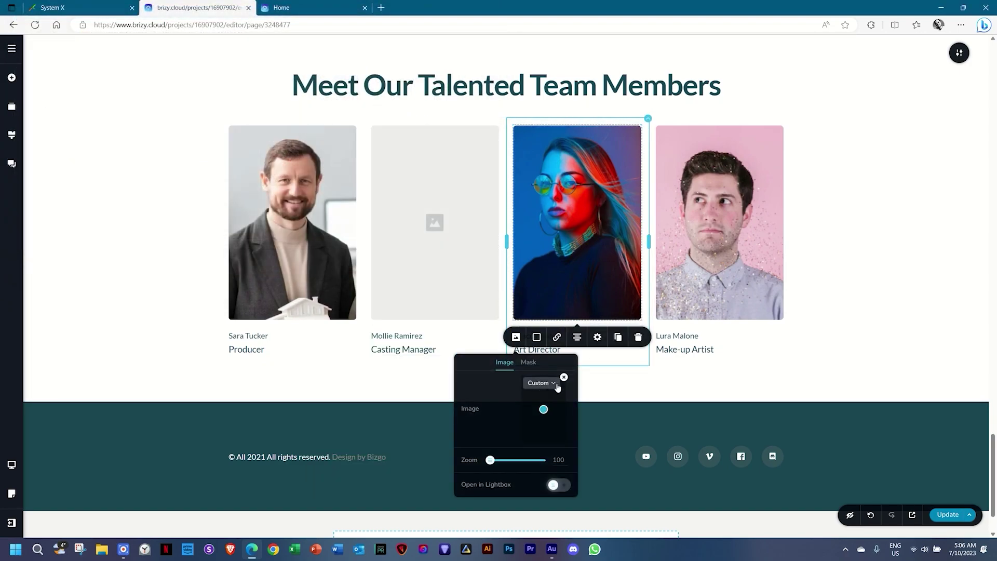
pyautogui.click(564, 377)
pyautogui.click(538, 394)
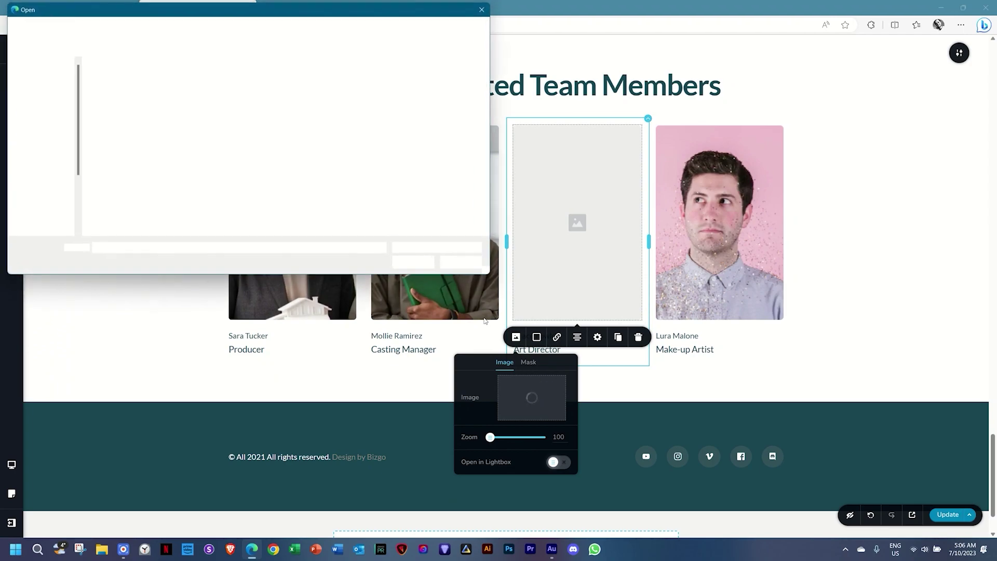
pyautogui.click(345, 151)
pyautogui.click(416, 265)
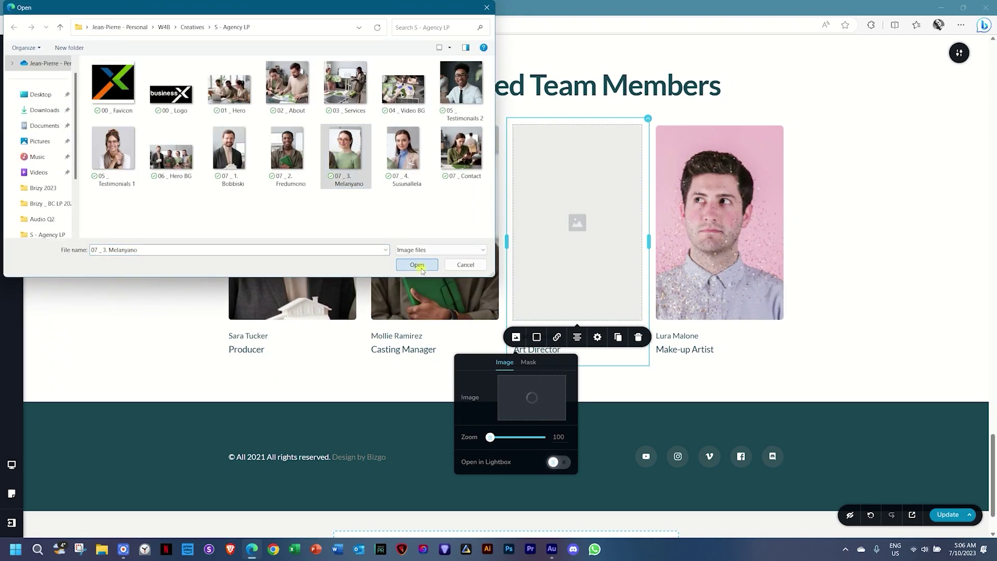
# Replace the fourth team member's photo with the 07 _ 4. Susunallela image.
pyautogui.click(657, 312)
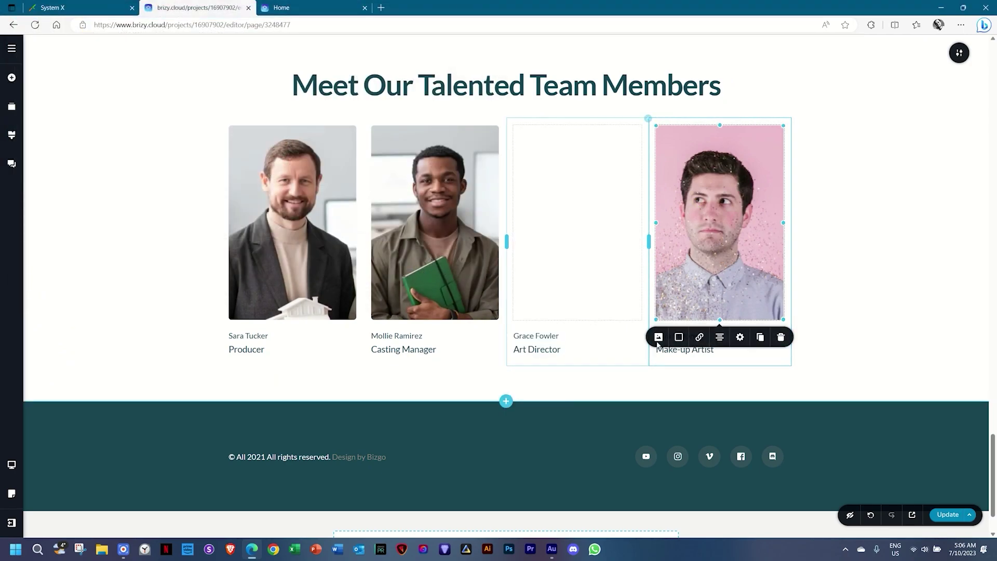
pyautogui.click(658, 337)
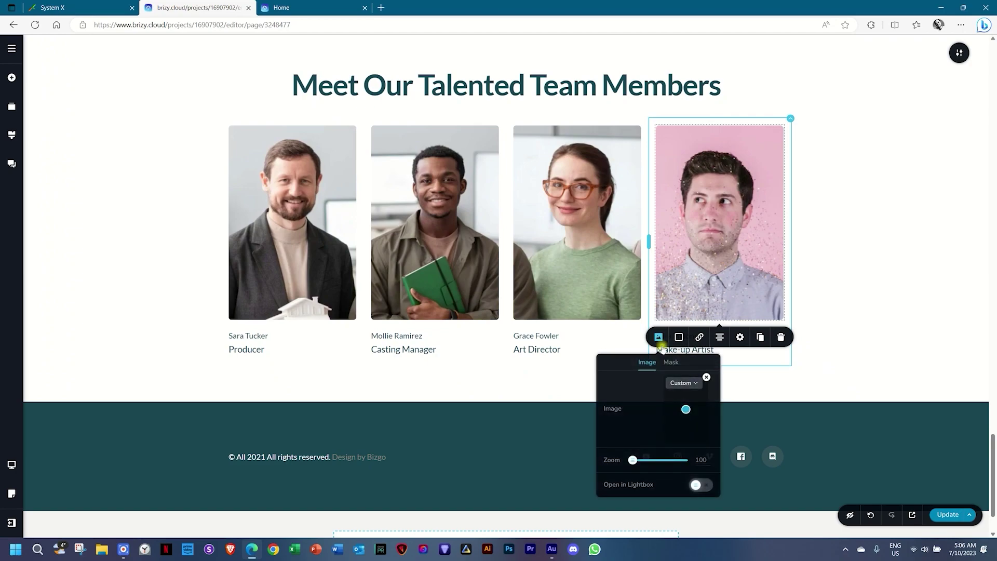
pyautogui.click(706, 378)
pyautogui.click(683, 408)
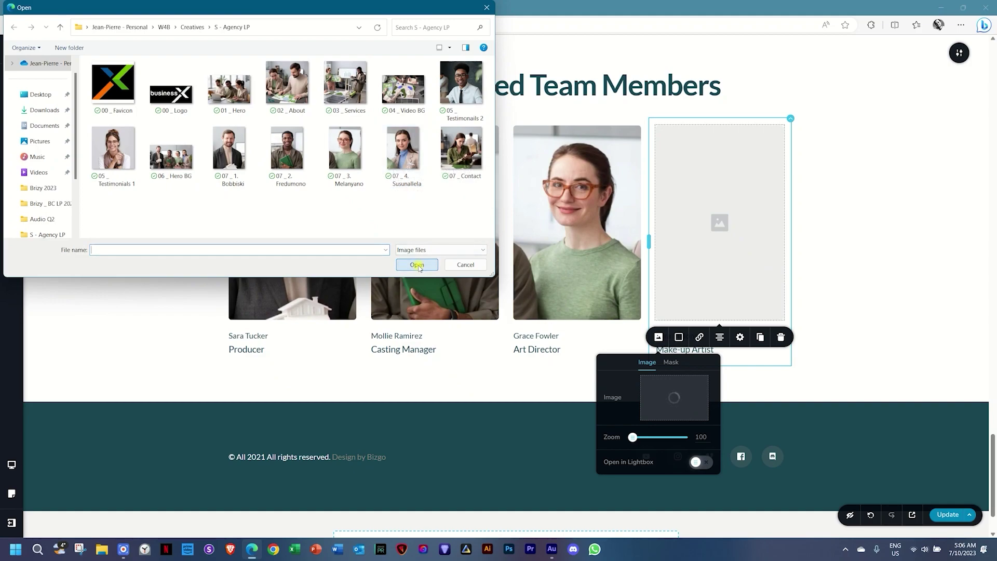
pyautogui.click(403, 150)
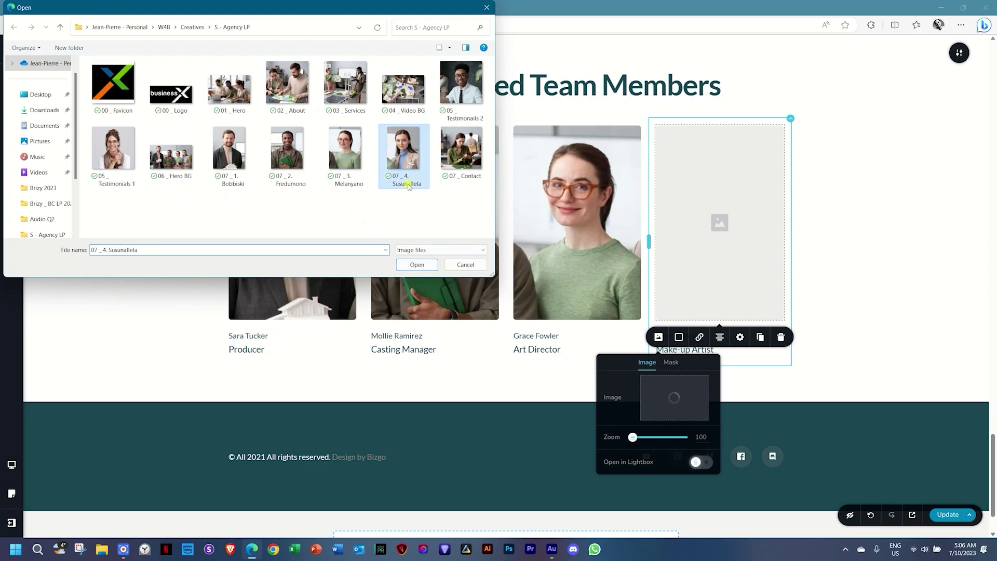
pyautogui.click(407, 266)
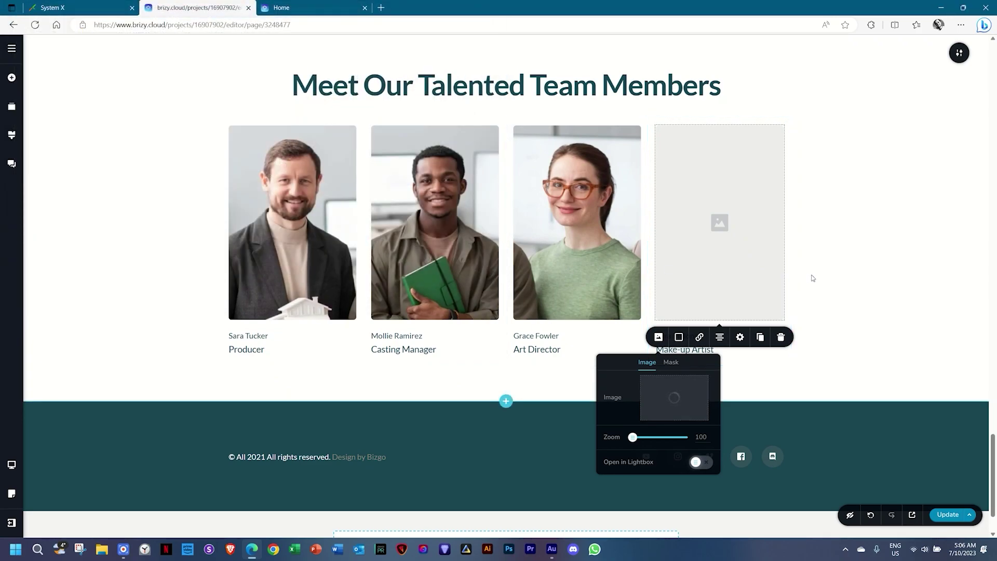
pyautogui.click(812, 279)
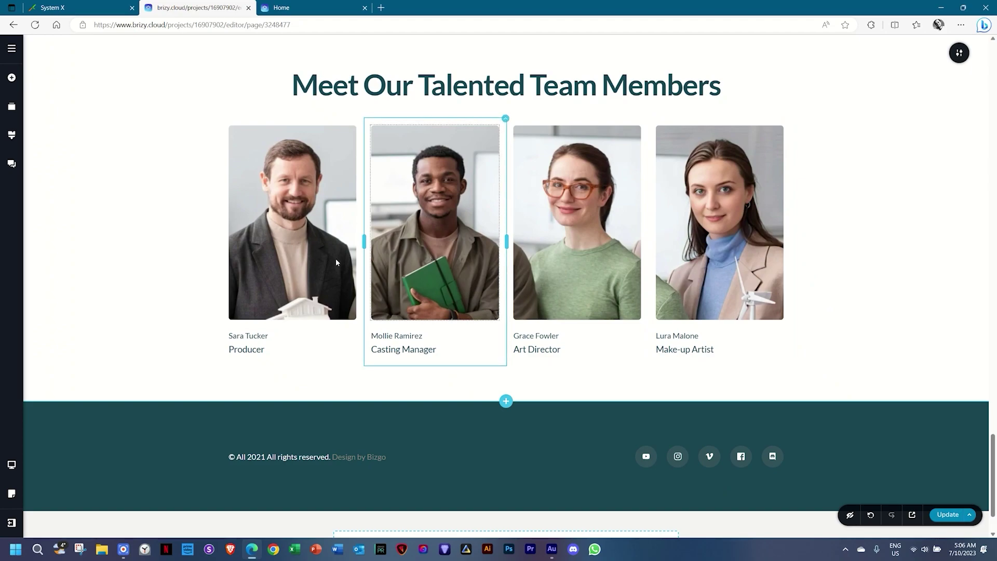
pyautogui.doubleClick(261, 340)
# Retype the first card's name and change its title from Producer to CEO.
pyautogui.hotkey('ctrl', 'a')
pyautogui.write('G')
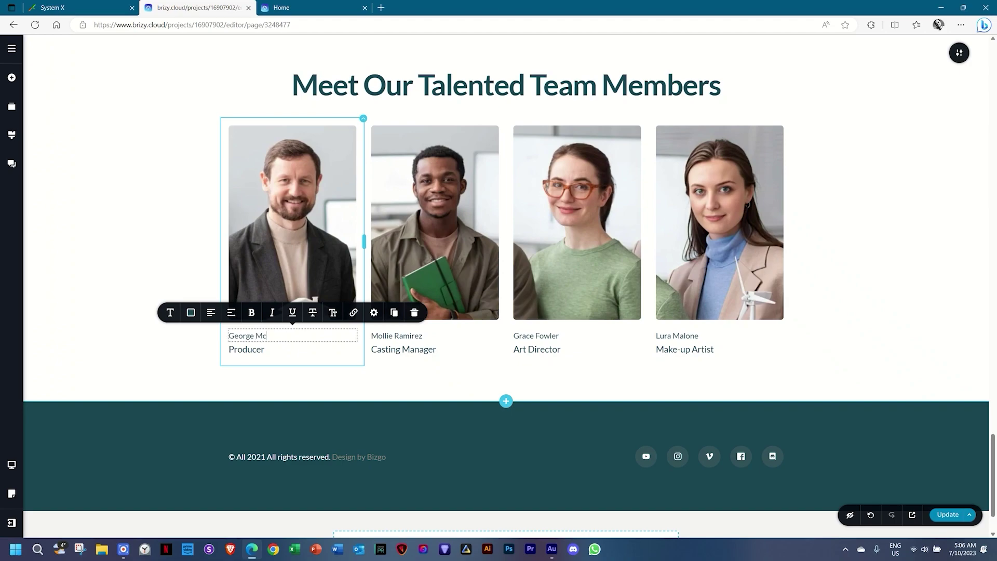
pyautogui.doubleClick(258, 350)
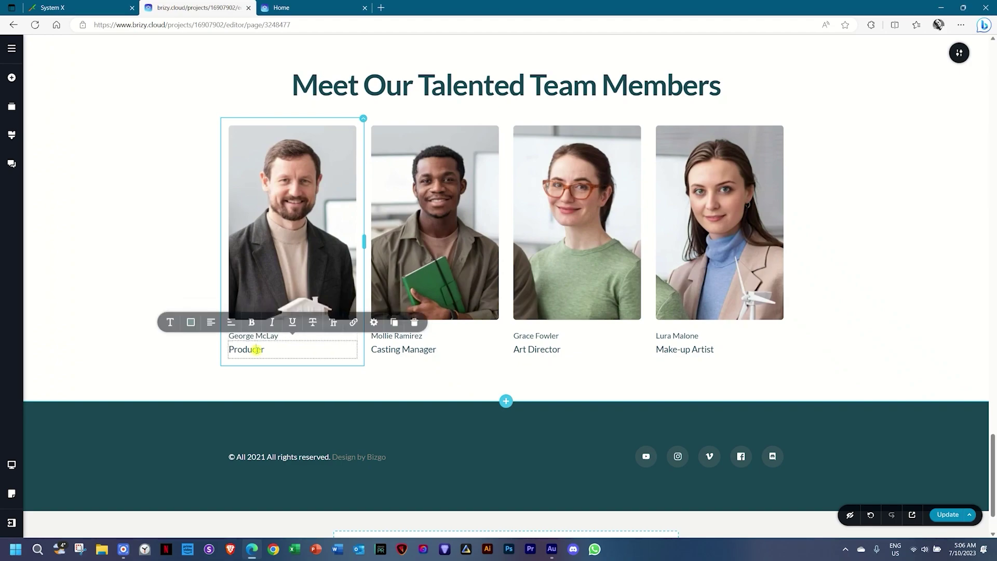
pyautogui.write('CEO')
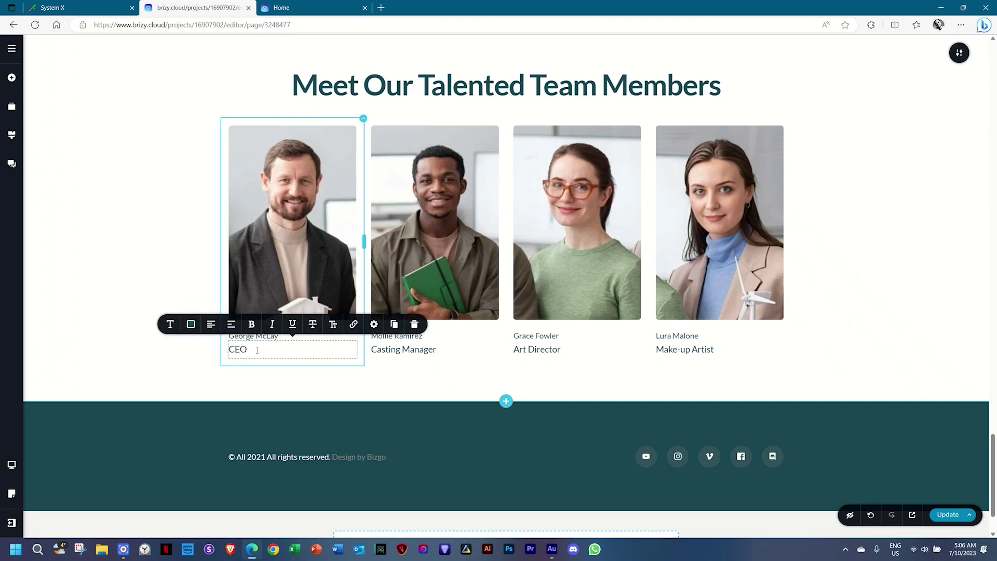
pyautogui.click(133, 362)
# Retype the second card's name and change its title from Casting Manager to CFO.
pyautogui.click(409, 336)
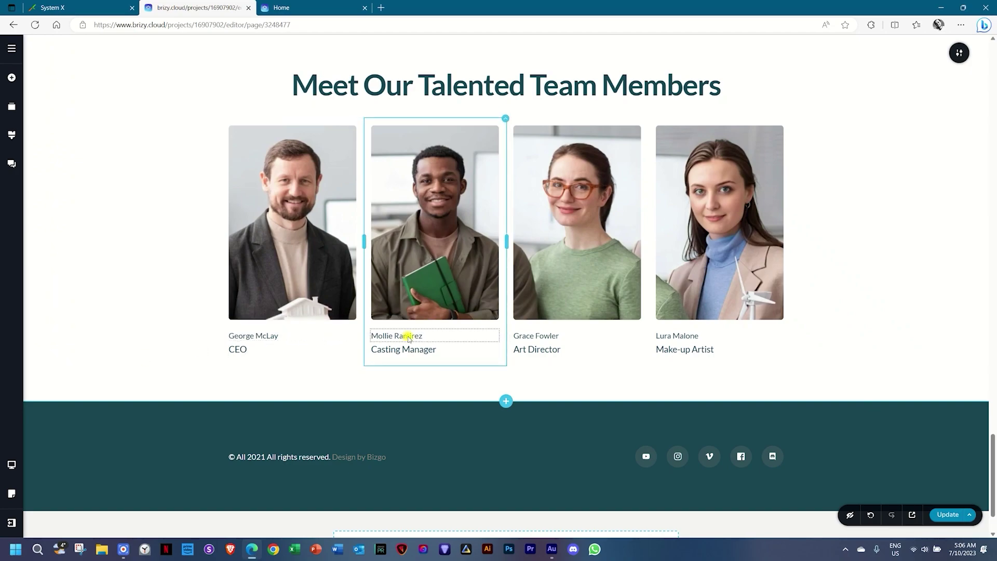
pyautogui.tripleClick(409, 336)
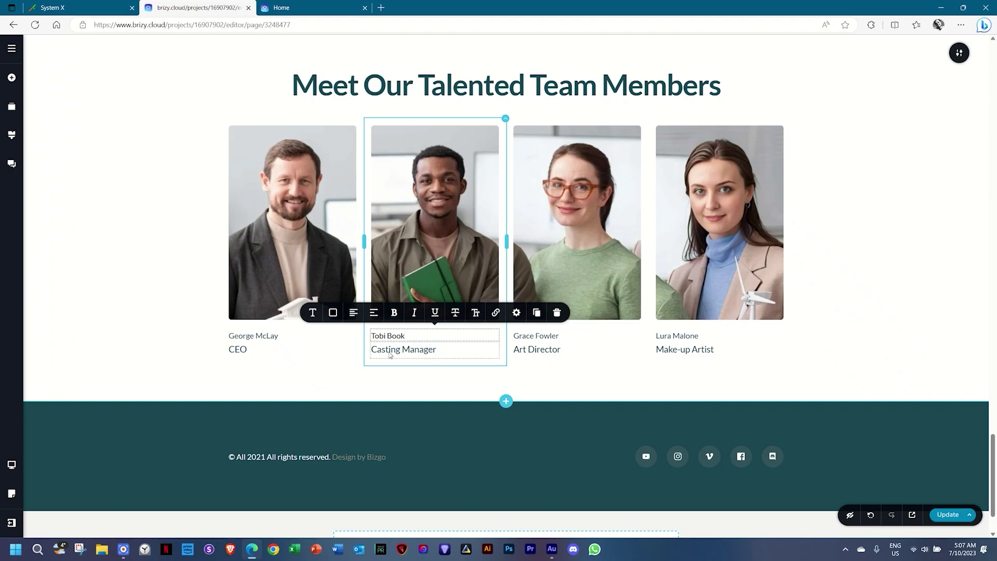
pyautogui.tripleClick(391, 349)
pyautogui.write('VCF')
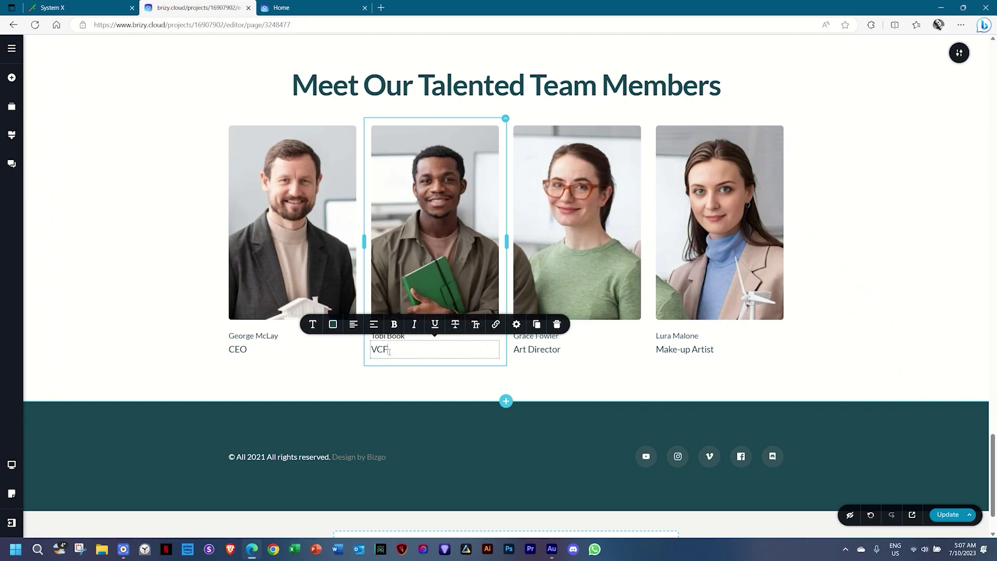
pyautogui.press('BackSpace')
pyautogui.press('BackSpace')
pyautogui.write('CFO')
pyautogui.click(589, 356)
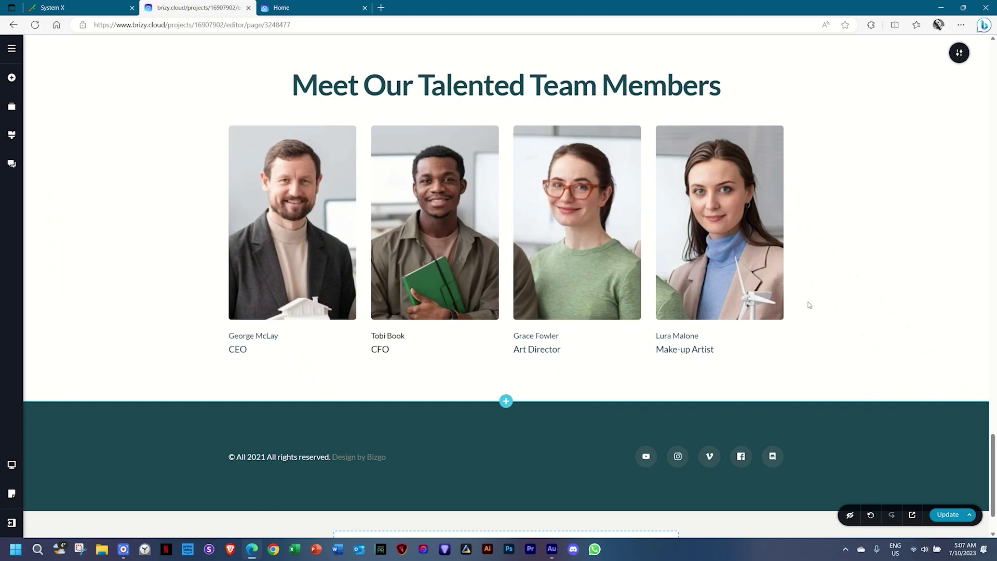
pyautogui.click(506, 401)
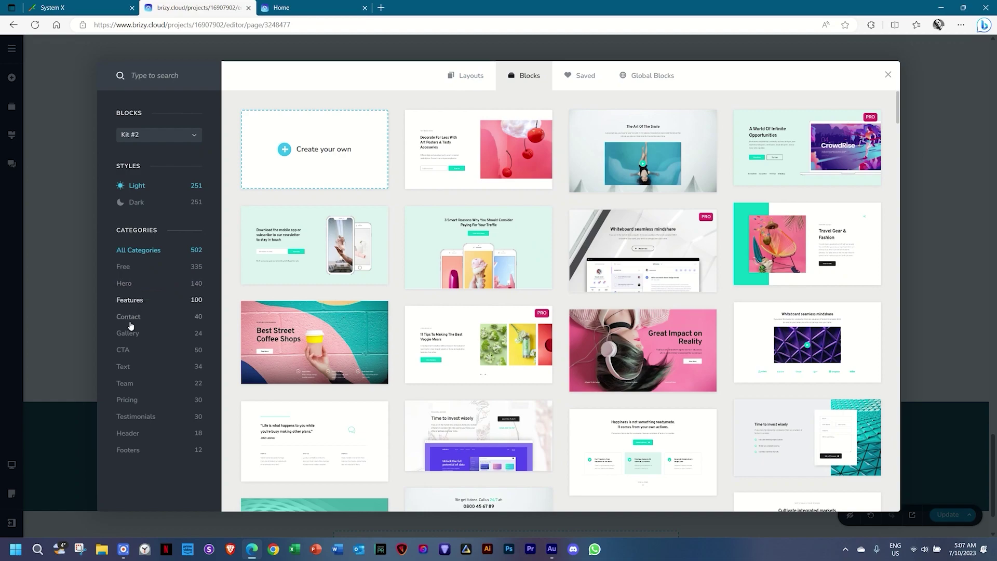
# Browse the Gallery blocks in Kit #2 and then Kit #1, closing the library without adding any.
pyautogui.click(136, 337)
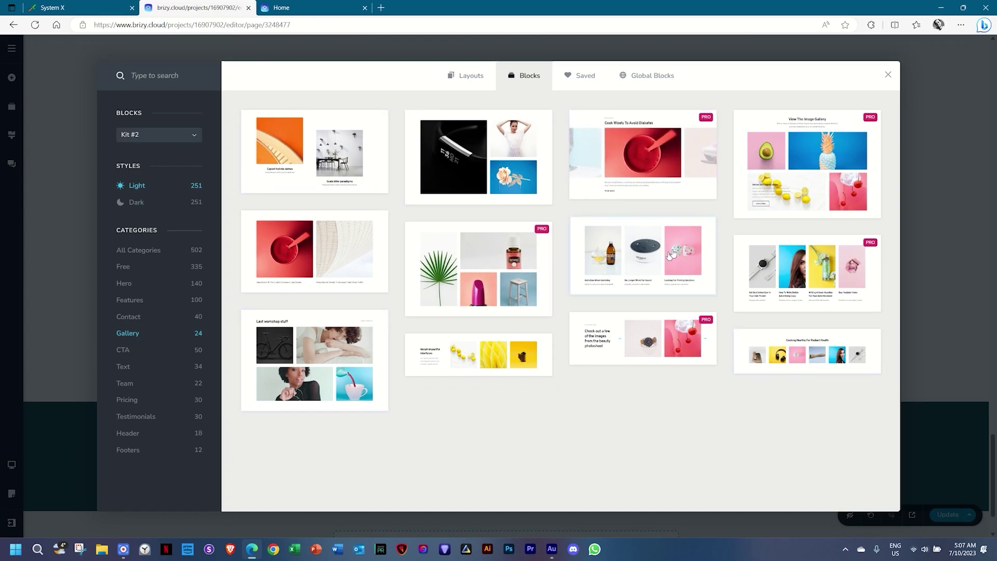
pyautogui.click(169, 137)
pyautogui.click(135, 154)
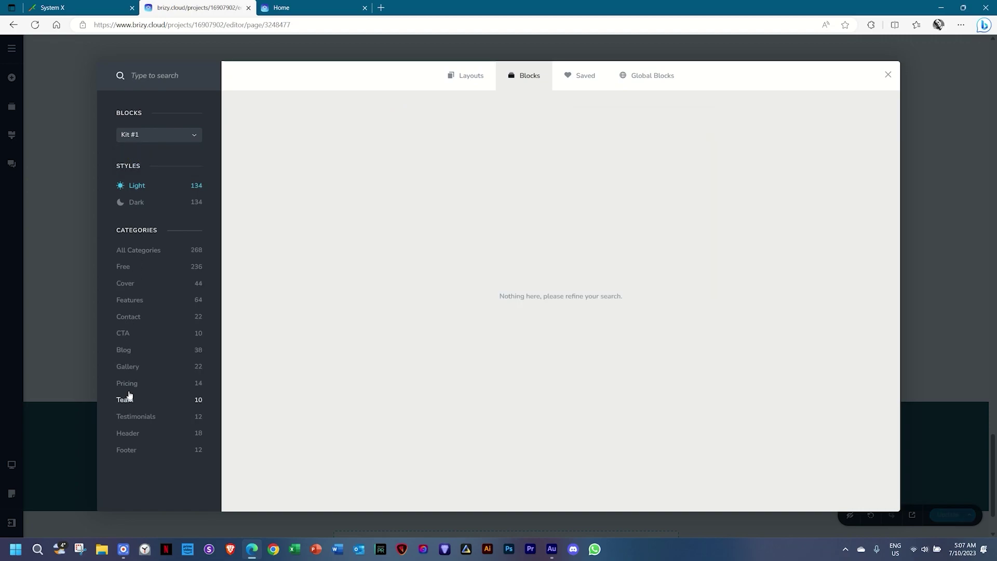
pyautogui.click(127, 369)
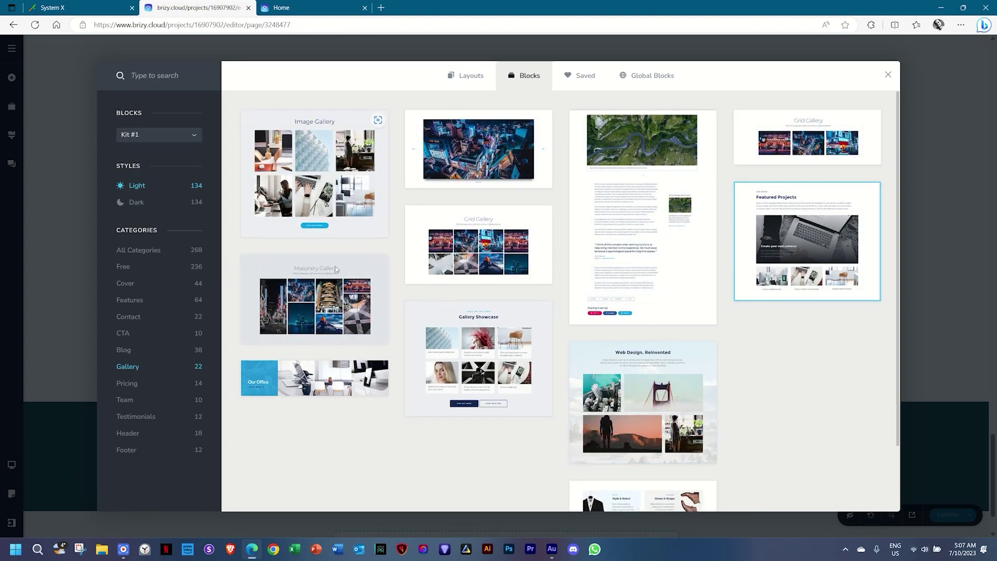
pyautogui.click(888, 75)
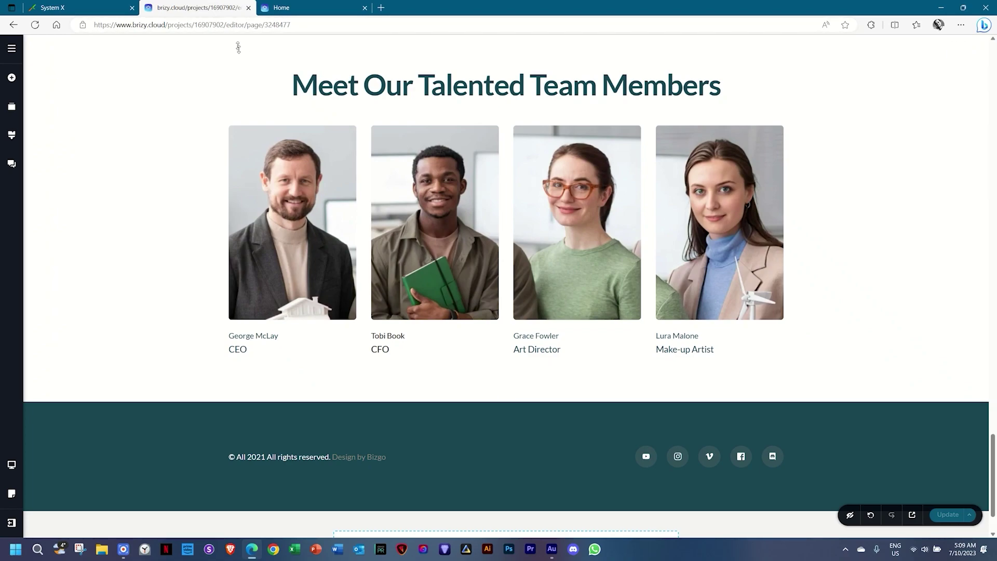
# Add an empty custom section below the team members.
pyautogui.scroll(-2, 497, 364)
pyautogui.click(506, 326)
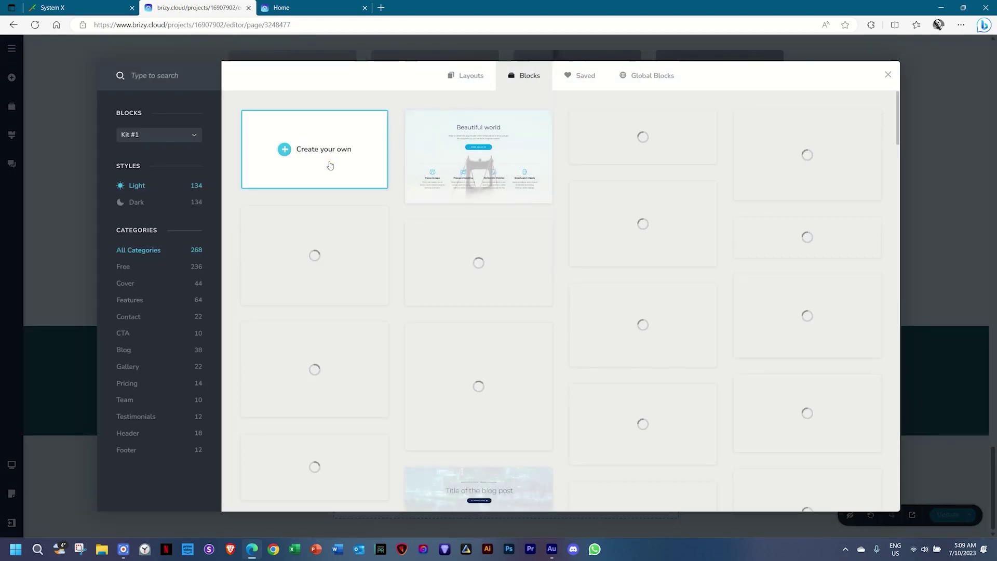
pyautogui.click(329, 165)
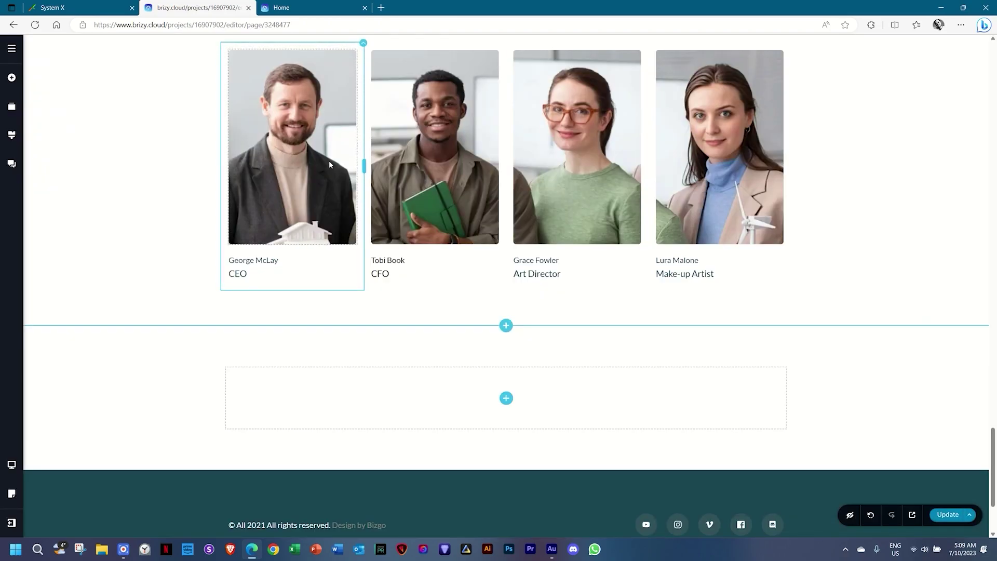
pyautogui.scroll(4, 329, 161)
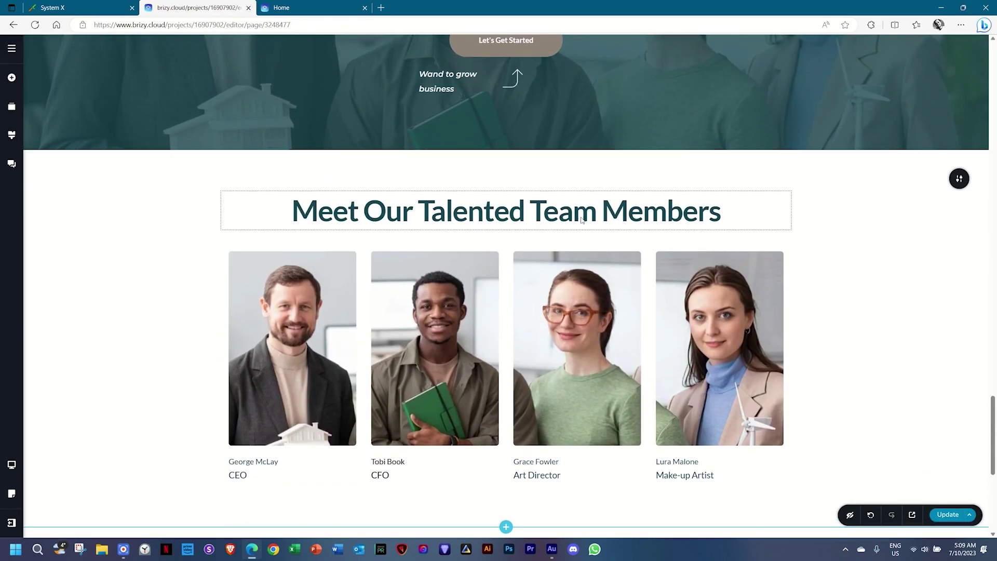
pyautogui.scroll(-4, 559, 253)
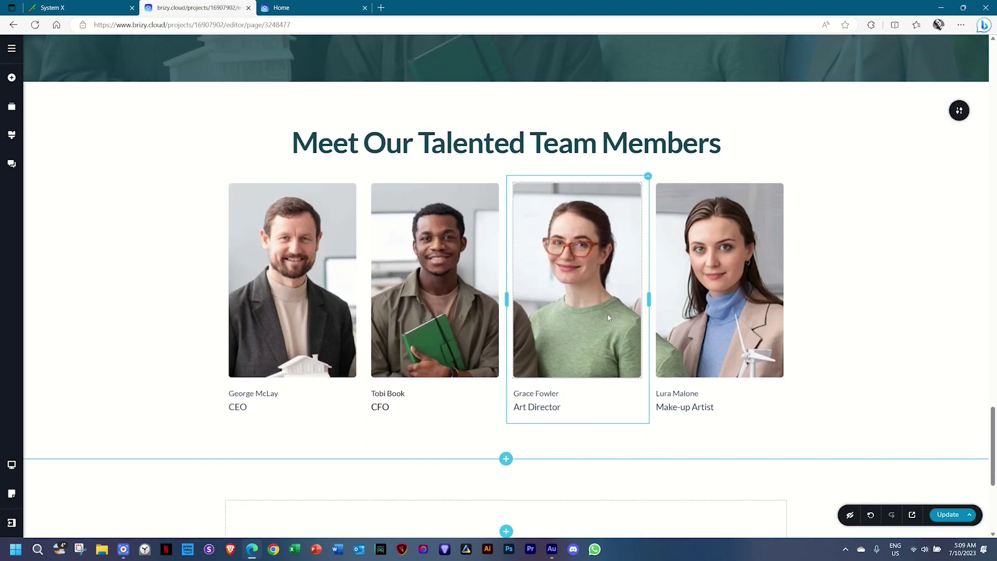
pyautogui.scroll(2, 607, 314)
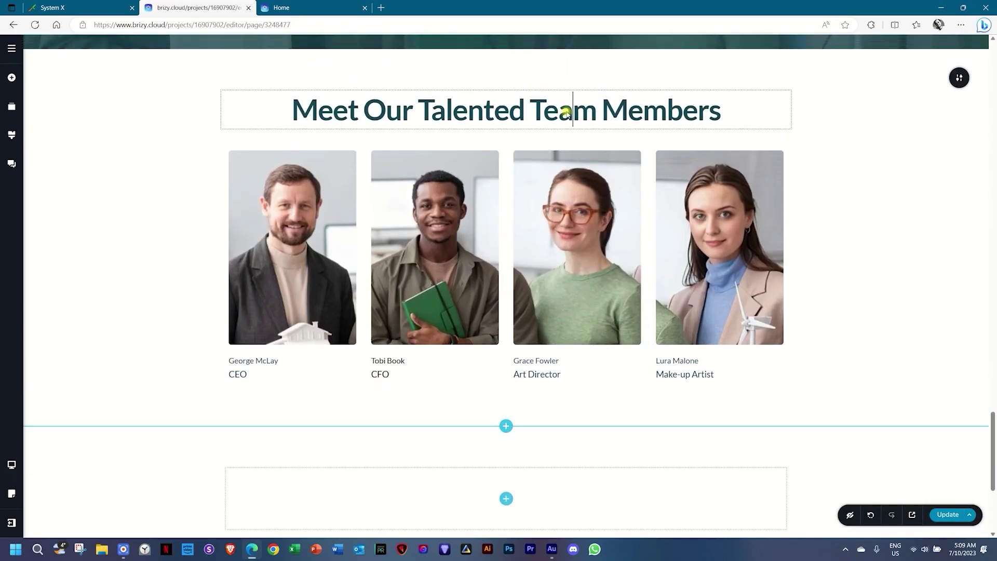
# Duplicate the team heading into the new section and retype it as 'Contact Us Today'.
pyautogui.click(571, 110)
pyautogui.click(608, 146)
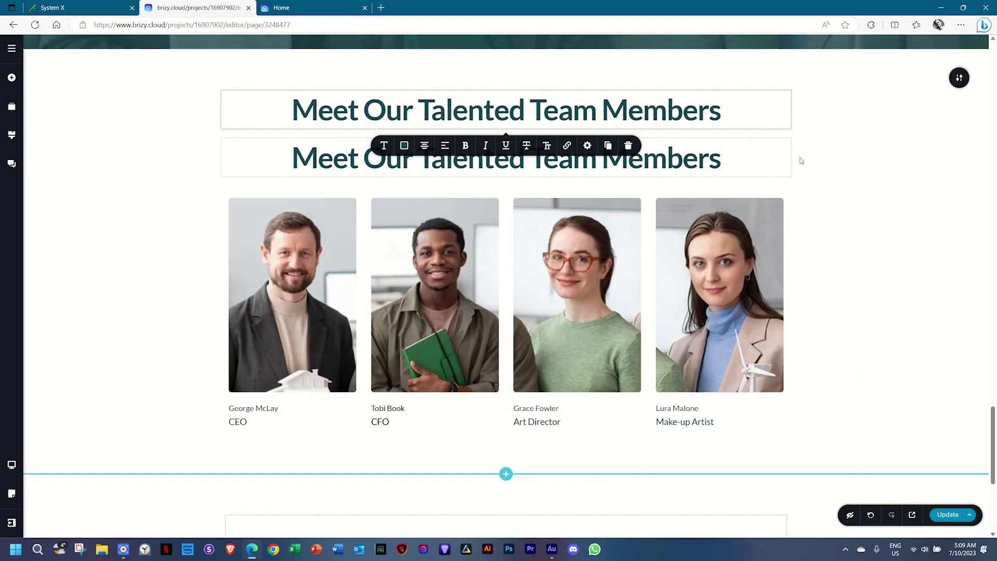
pyautogui.scroll(-2, 872, 167)
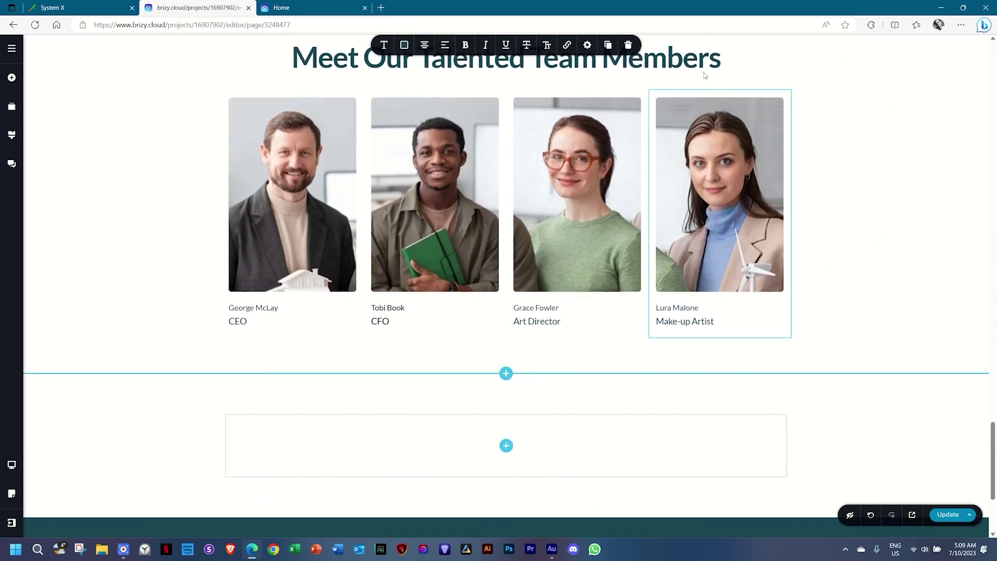
pyautogui.moveTo(685, 59); pyautogui.dragTo(508, 452)
pyautogui.scroll(-3, 959, 294)
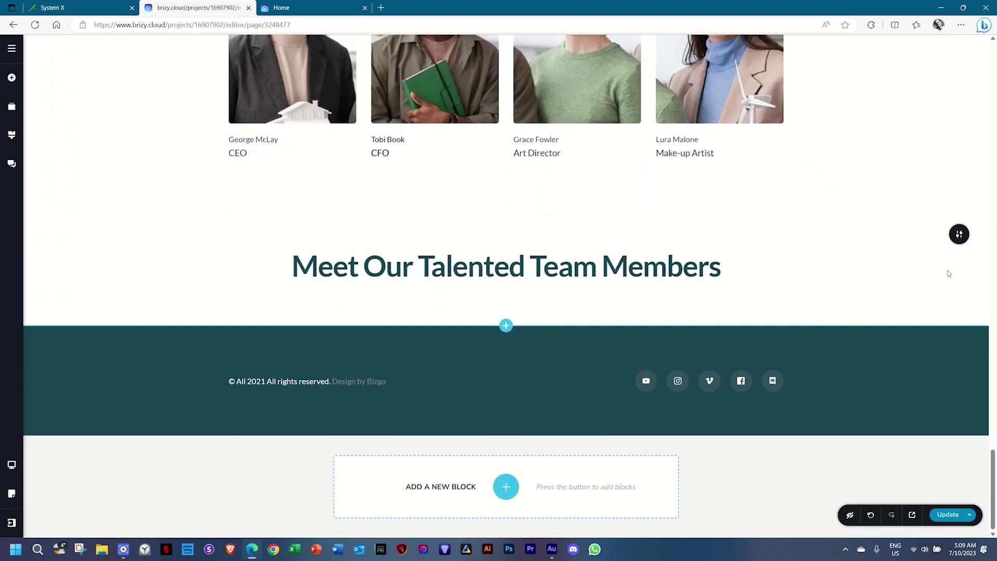
pyautogui.click(480, 266)
pyautogui.tripleClick(480, 266)
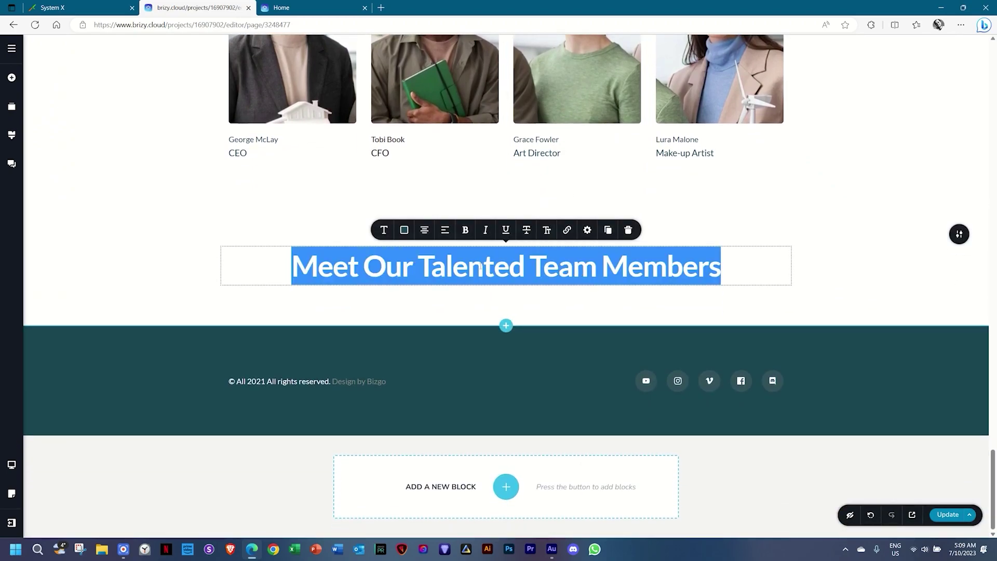
pyautogui.write('Contact Us')
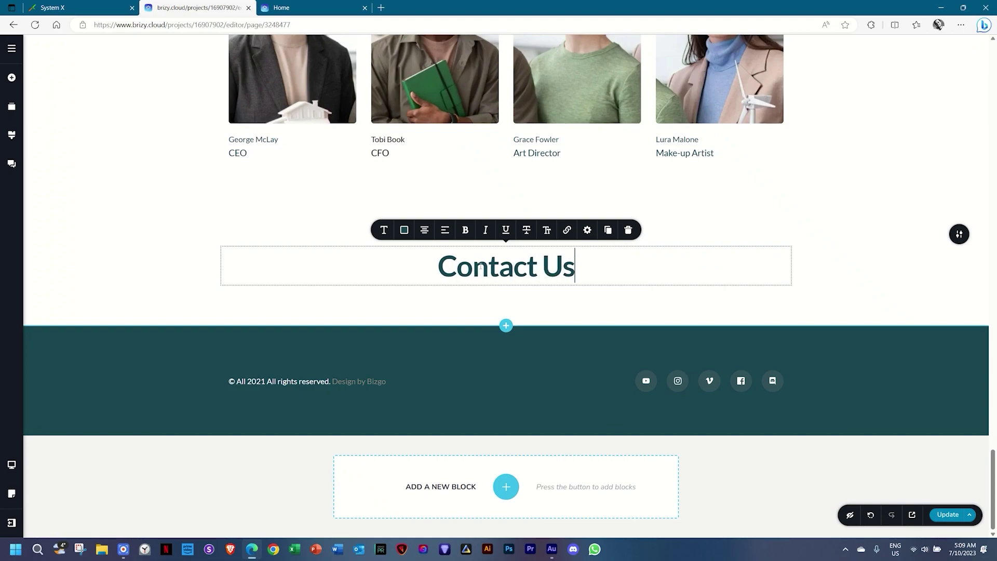
pyautogui.write(' Today')
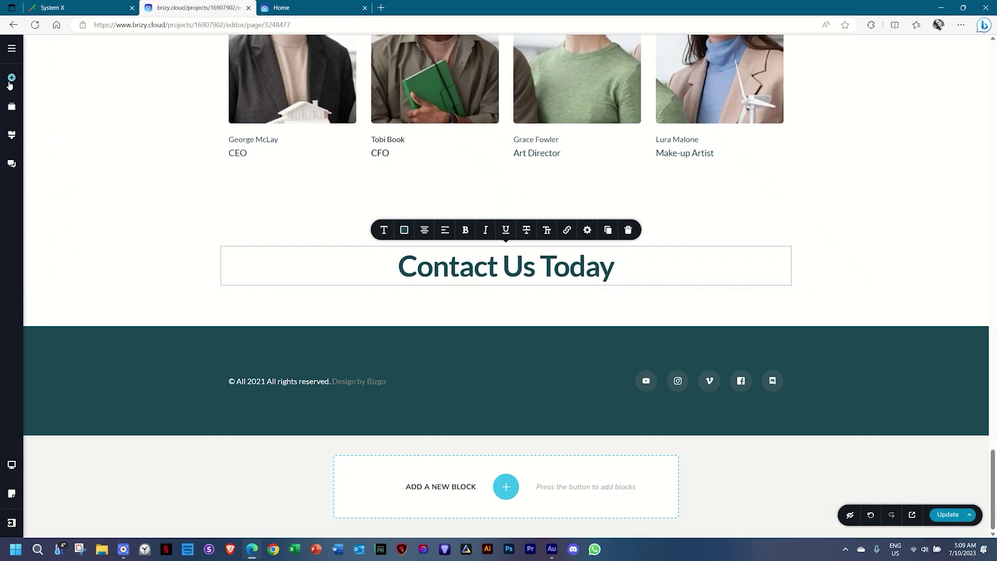
pyautogui.click(12, 77)
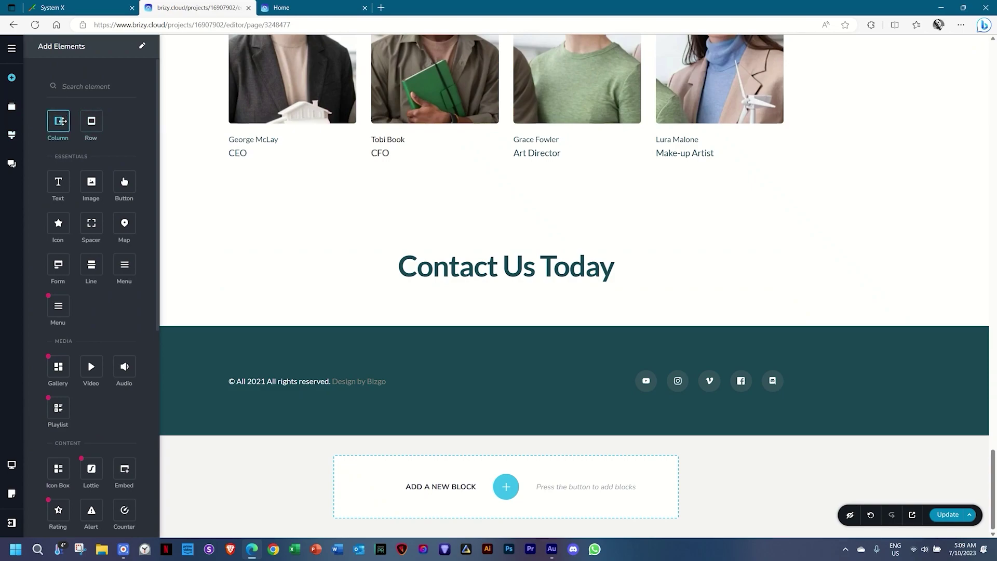
# Add a two-column row under Contact Us Today and check the team heading spacer's height.
pyautogui.moveTo(58, 120); pyautogui.dragTo(396, 289)
pyautogui.scroll(3, 702, 297)
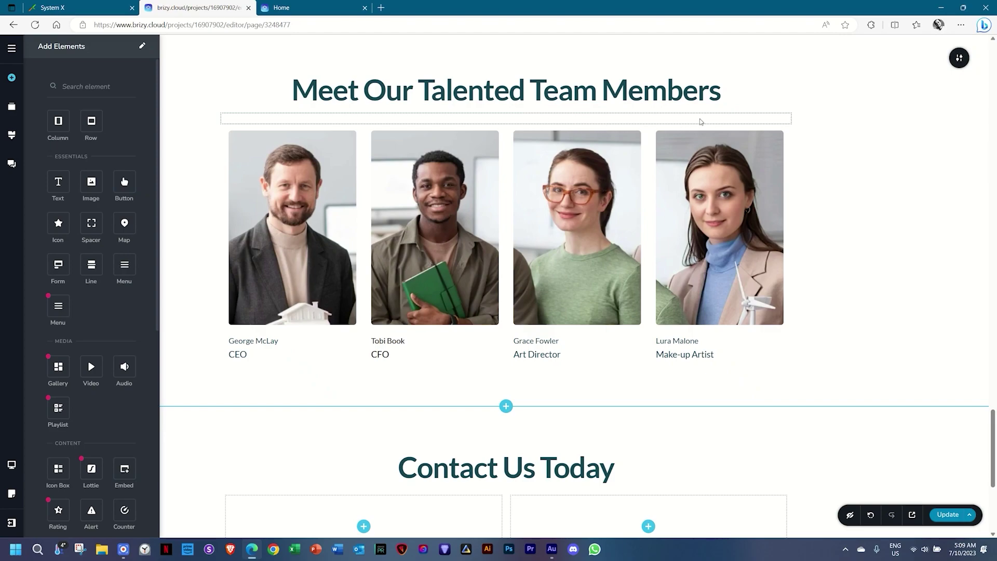
pyautogui.click(701, 121)
pyautogui.click(483, 143)
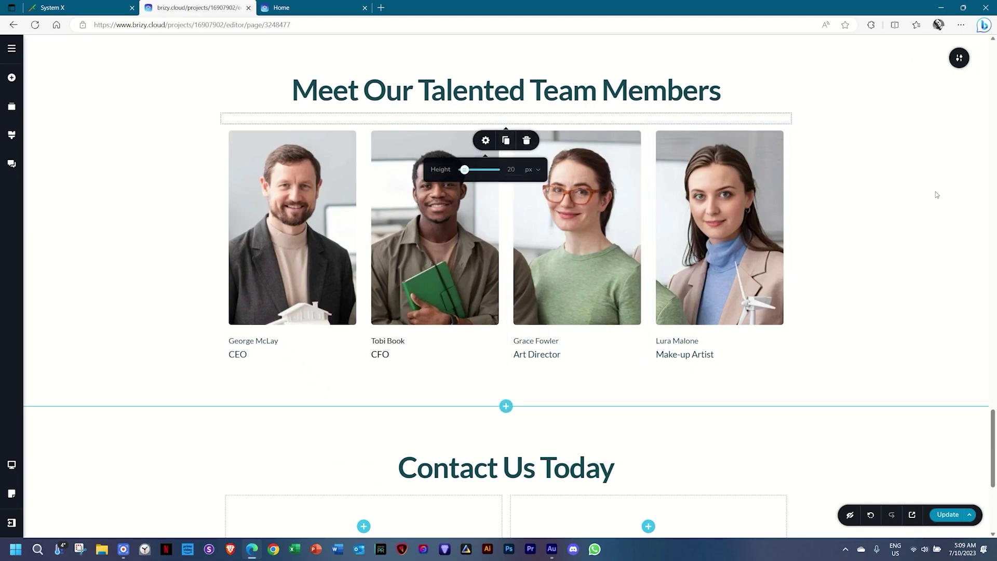
pyautogui.scroll(-5, 936, 194)
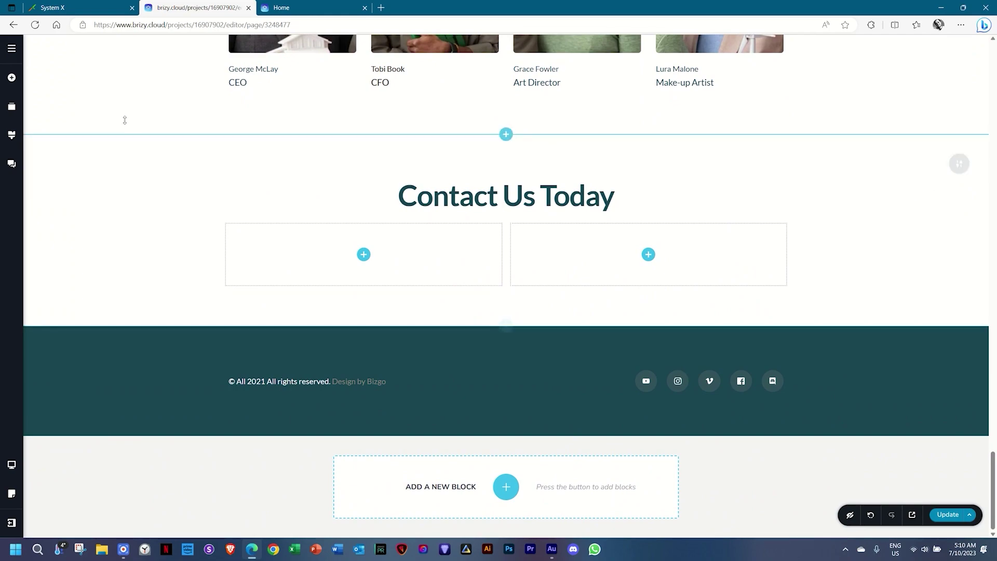
# Add a spacer above the contact columns and set its height to 20 px.
pyautogui.click(12, 77)
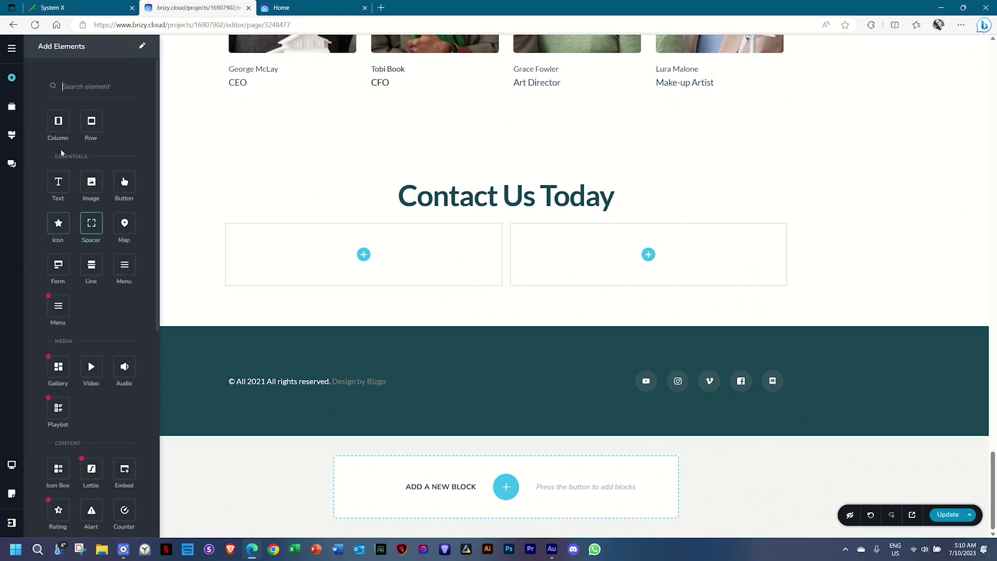
pyautogui.moveTo(91, 223); pyautogui.dragTo(519, 205)
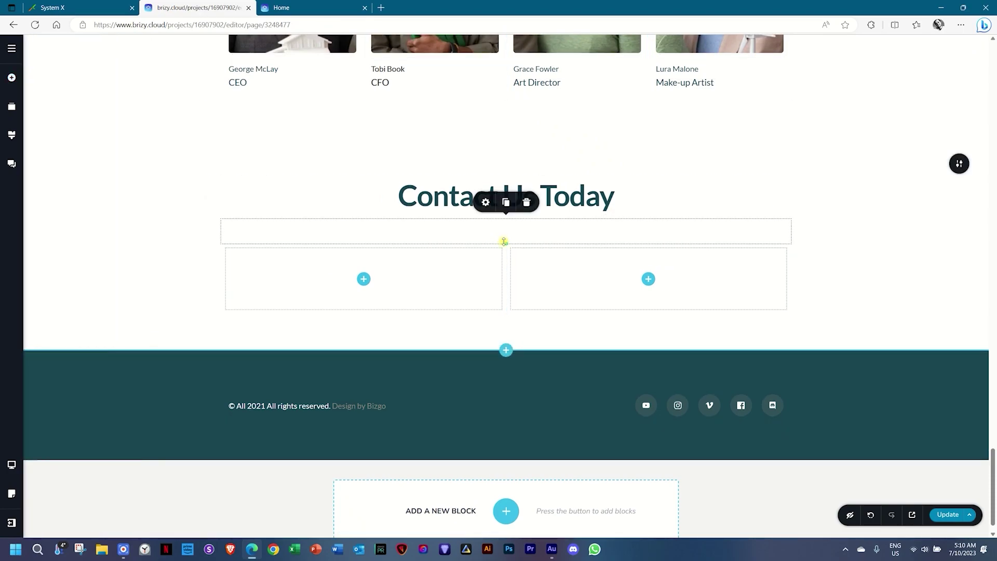
pyautogui.moveTo(504, 243)
pyautogui.mouseDown()
pyautogui.moveTo(504, 305)
pyautogui.moveTo(505, 232)
pyautogui.moveTo(506, 333)
pyautogui.moveTo(507, 229)
pyautogui.moveTo(506, 239)
pyautogui.mouseUp()
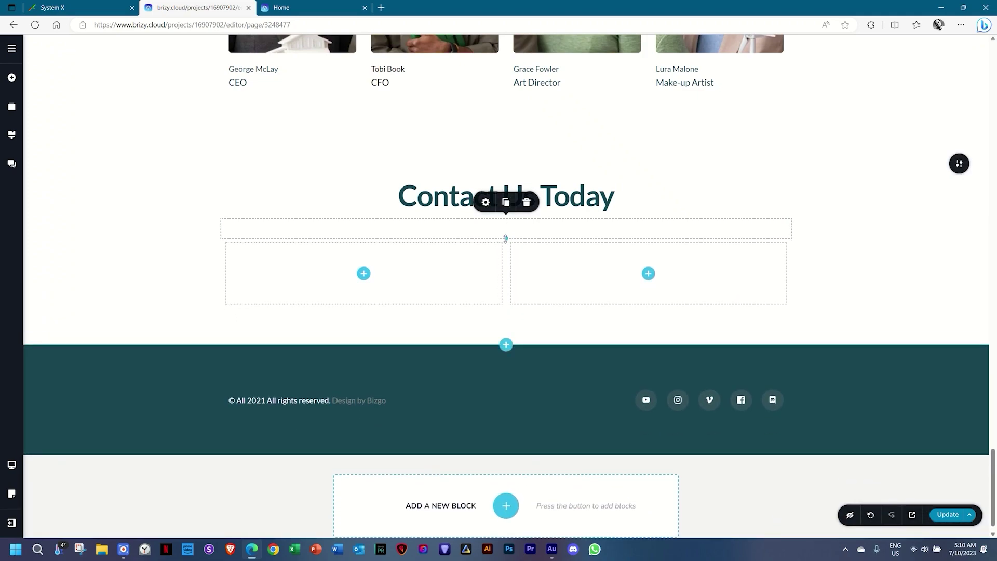
pyautogui.click(487, 203)
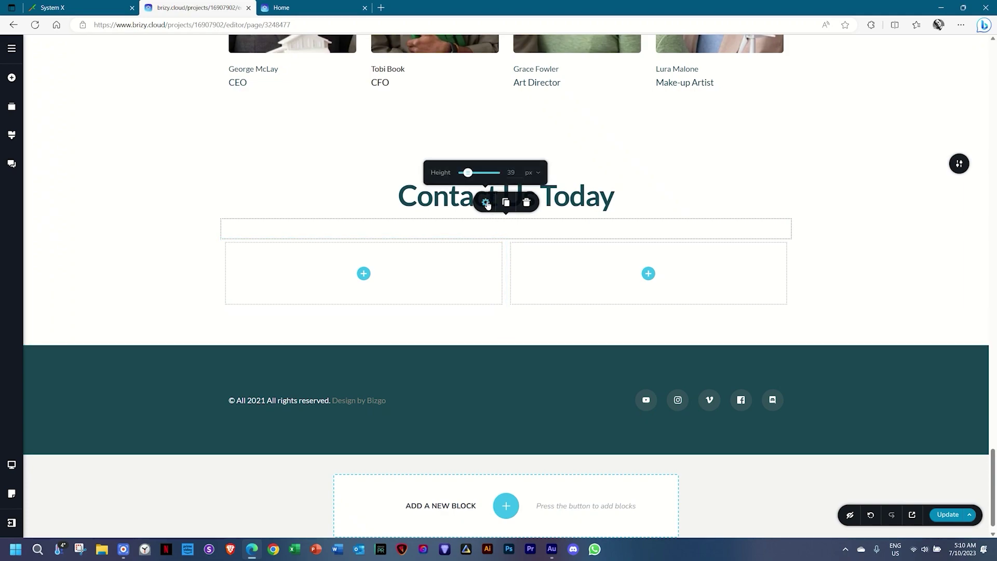
pyautogui.write('20')
pyautogui.click(848, 263)
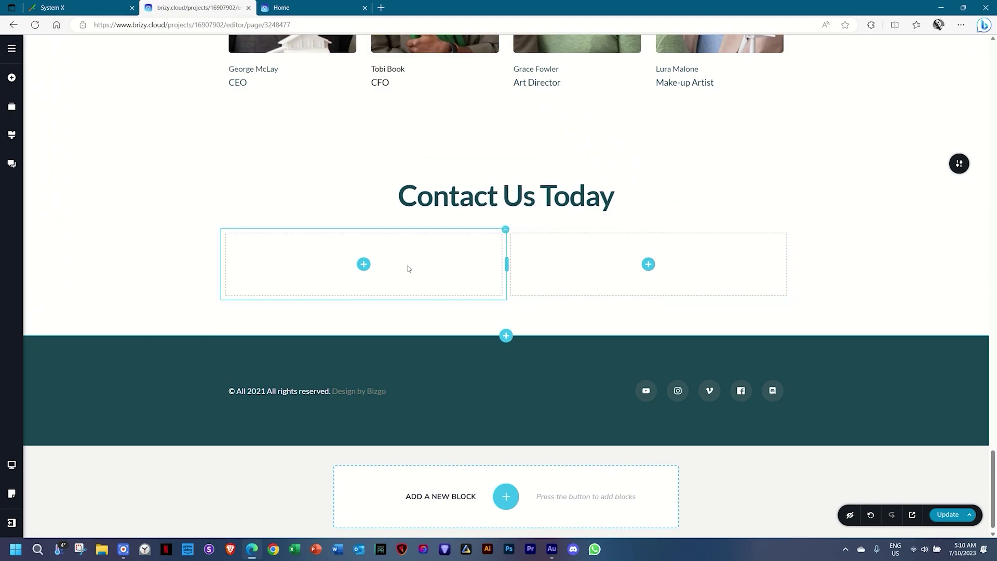
# Place a Map element into the left column under Contact Us Today.
pyautogui.click(364, 264)
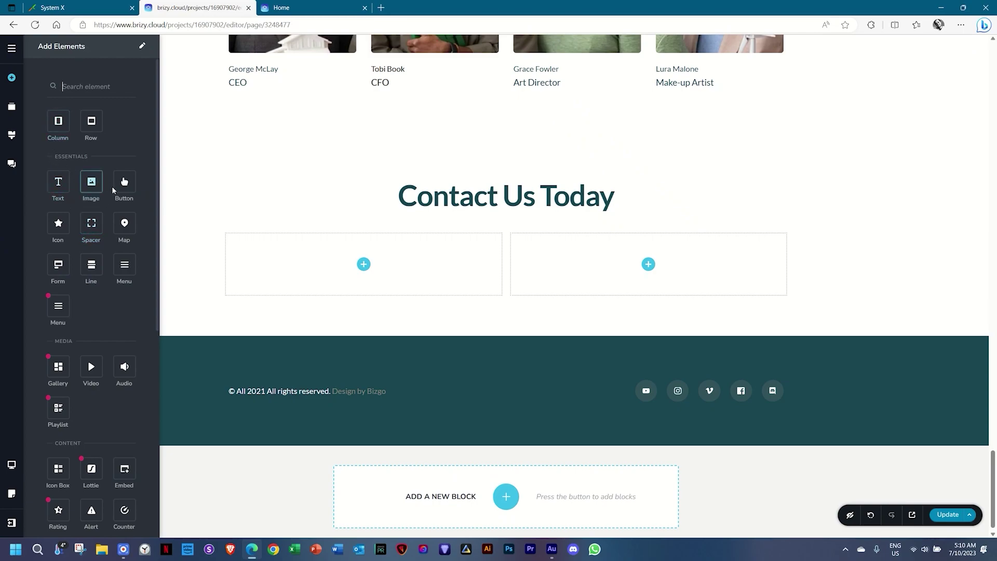
pyautogui.moveTo(124, 223); pyautogui.dragTo(358, 278)
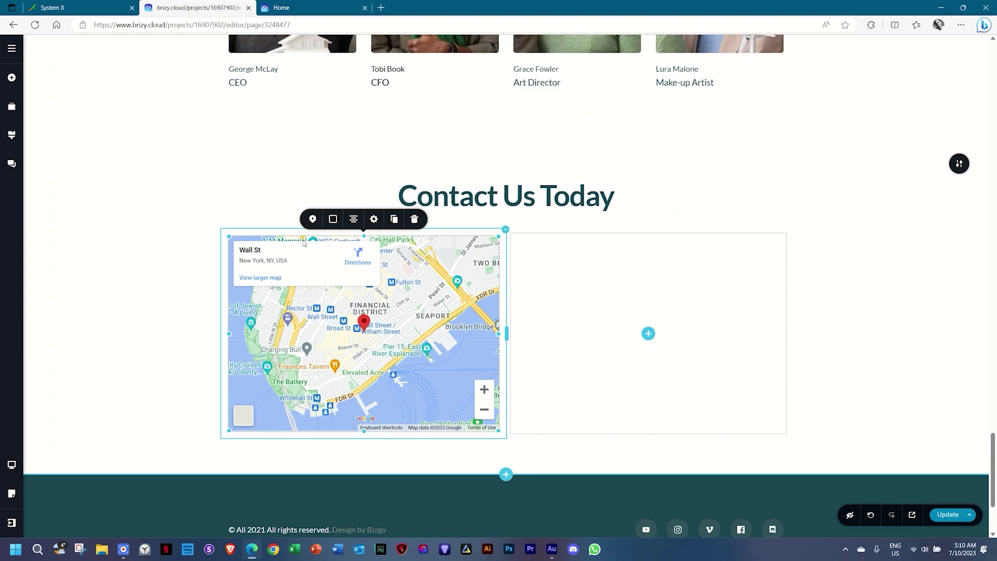
# Point the map to 'agency, bristol' and set its zoom to 13.
pyautogui.click(312, 218)
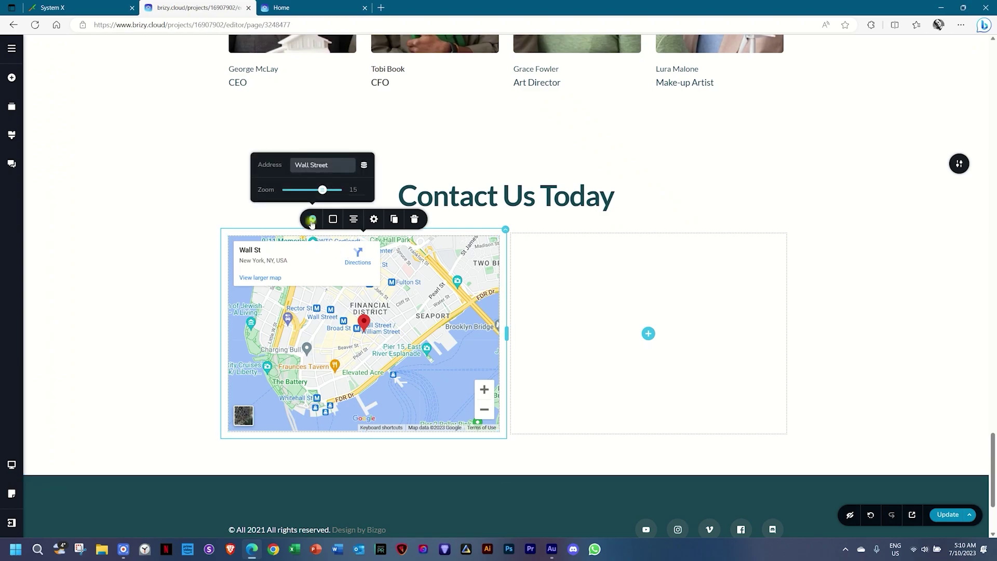
pyautogui.tripleClick(300, 167)
pyautogui.write('agency, bristol')
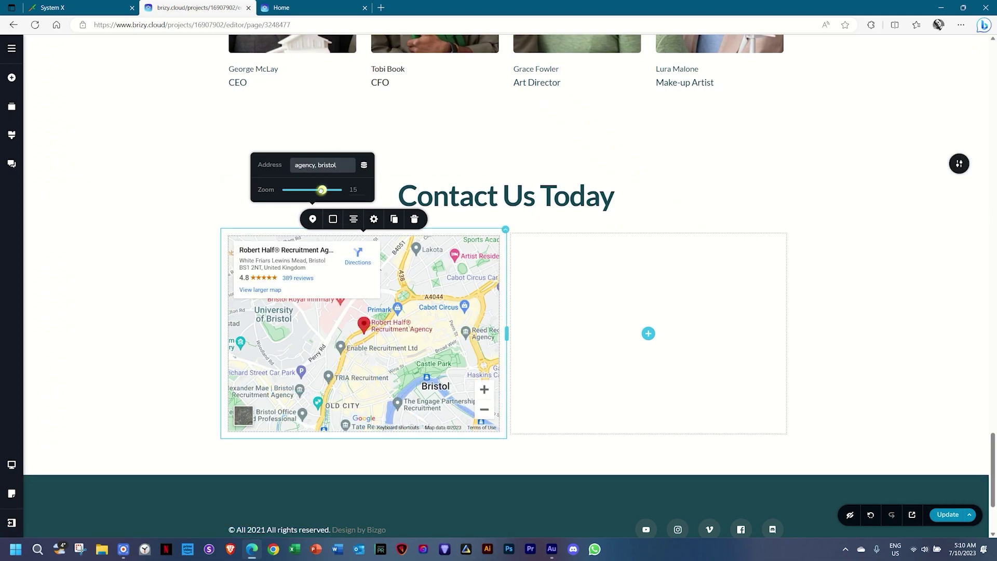
pyautogui.moveTo(321, 191); pyautogui.dragTo(313, 193)
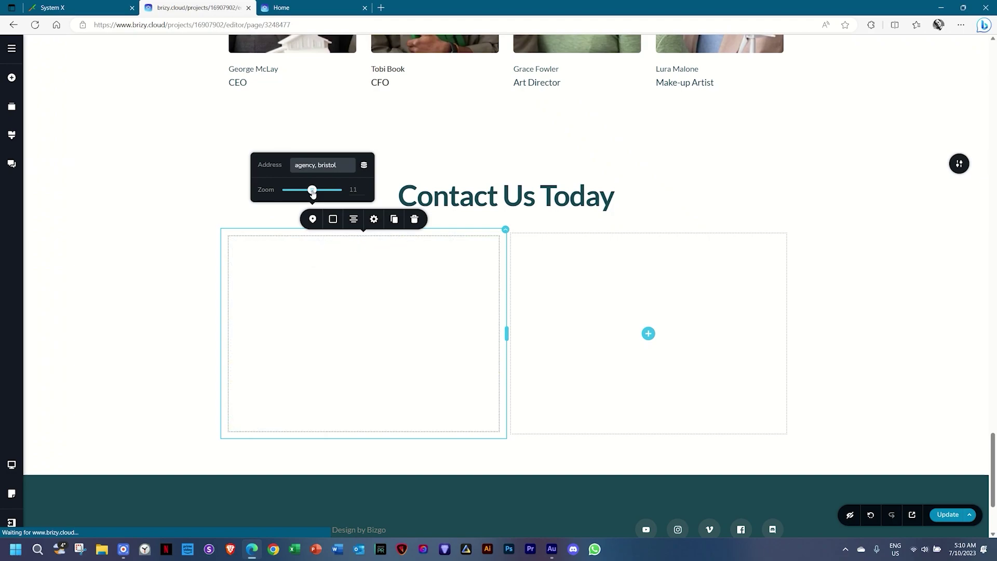
pyautogui.moveTo(312, 190); pyautogui.dragTo(303, 192)
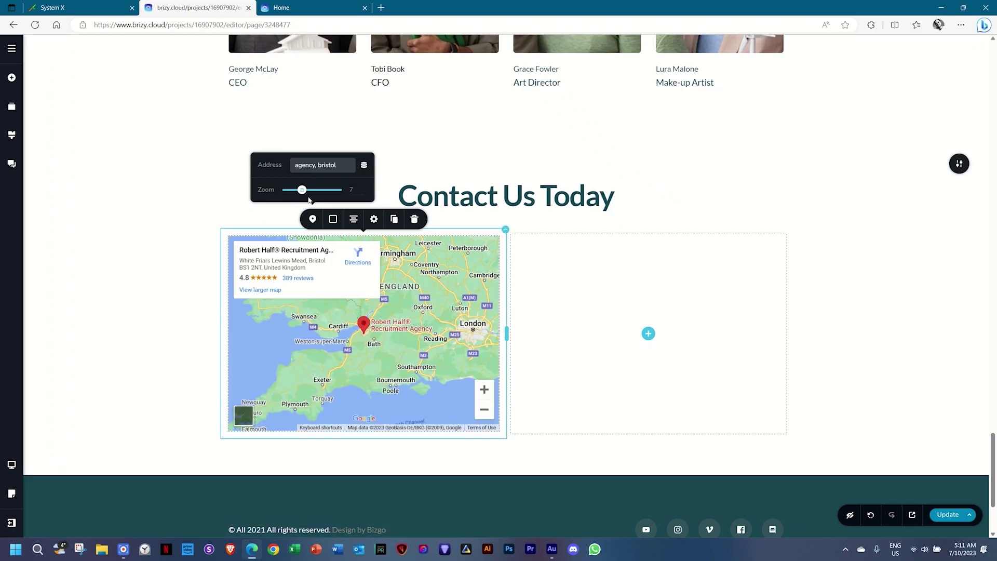
pyautogui.moveTo(302, 190); pyautogui.dragTo(318, 190)
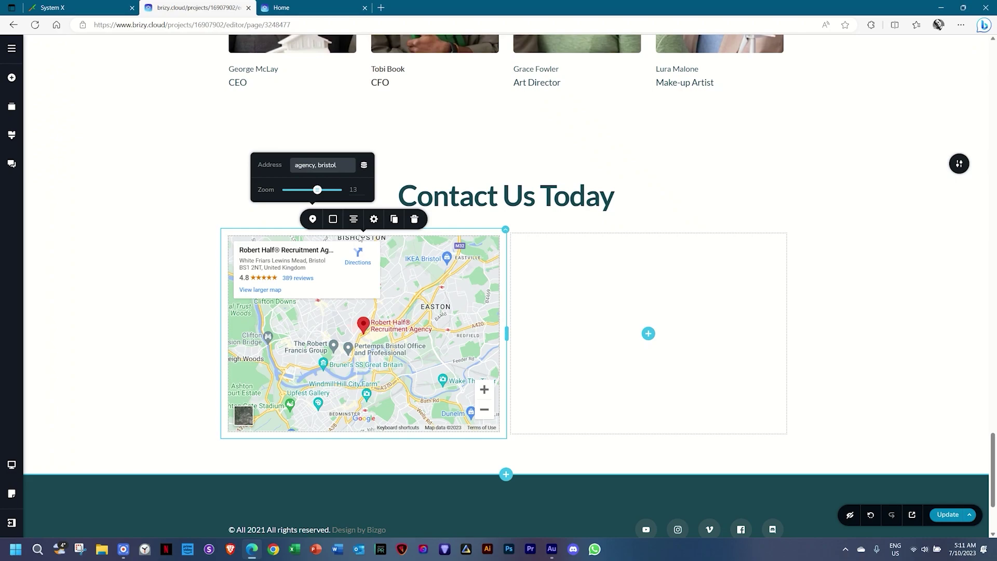
pyautogui.click(398, 325)
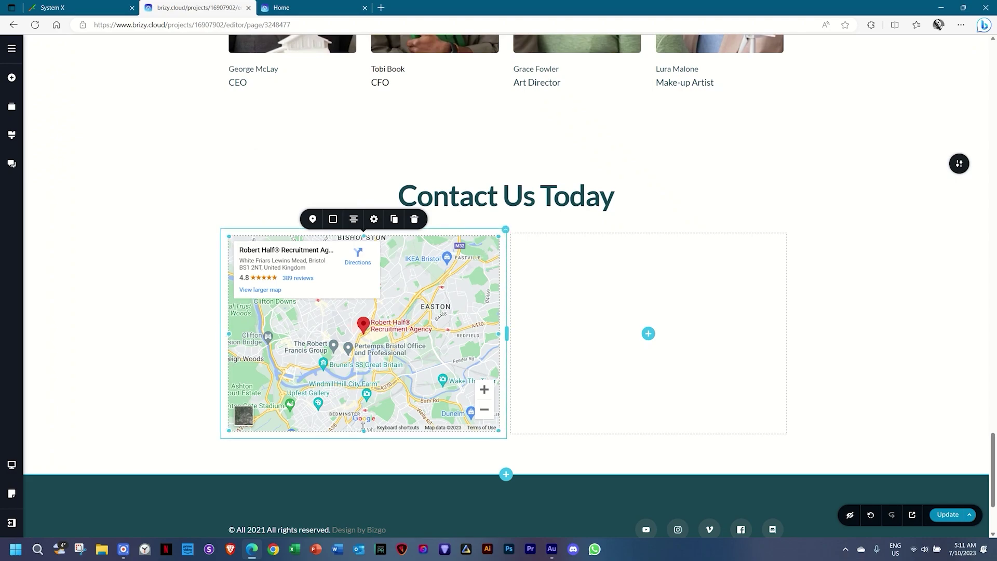
pyautogui.moveTo(363, 431); pyautogui.dragTo(370, 310)
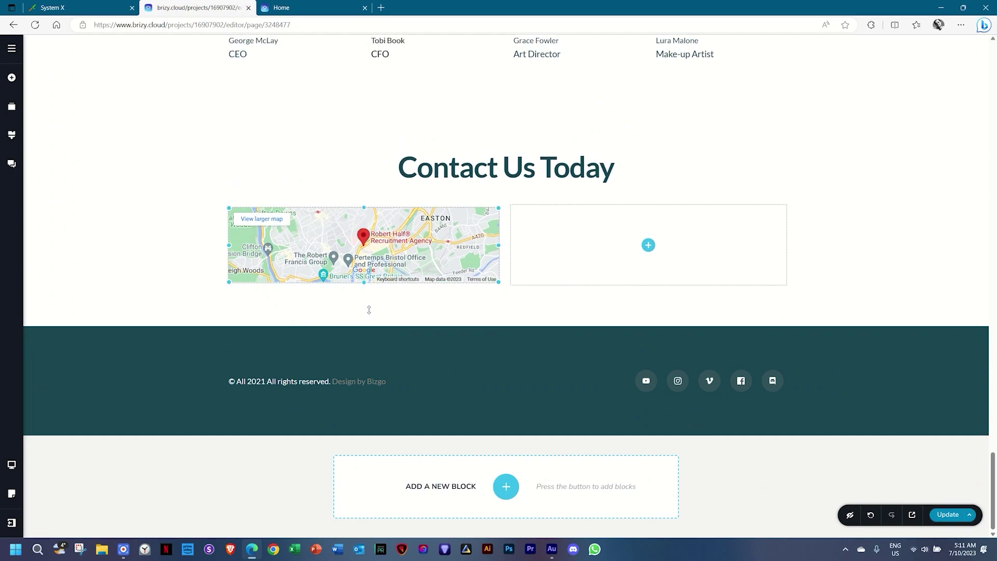
# Stretch the Bristol map taller to roughly match the empty right column.
pyautogui.moveTo(368, 358); pyautogui.dragTo(365, 299)
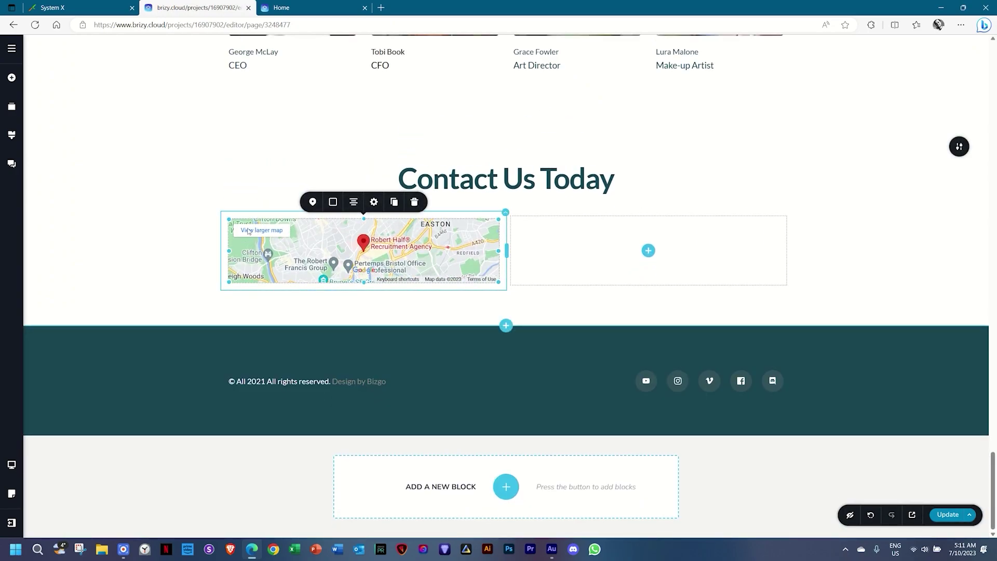
pyautogui.moveTo(364, 284); pyautogui.dragTo(356, 472)
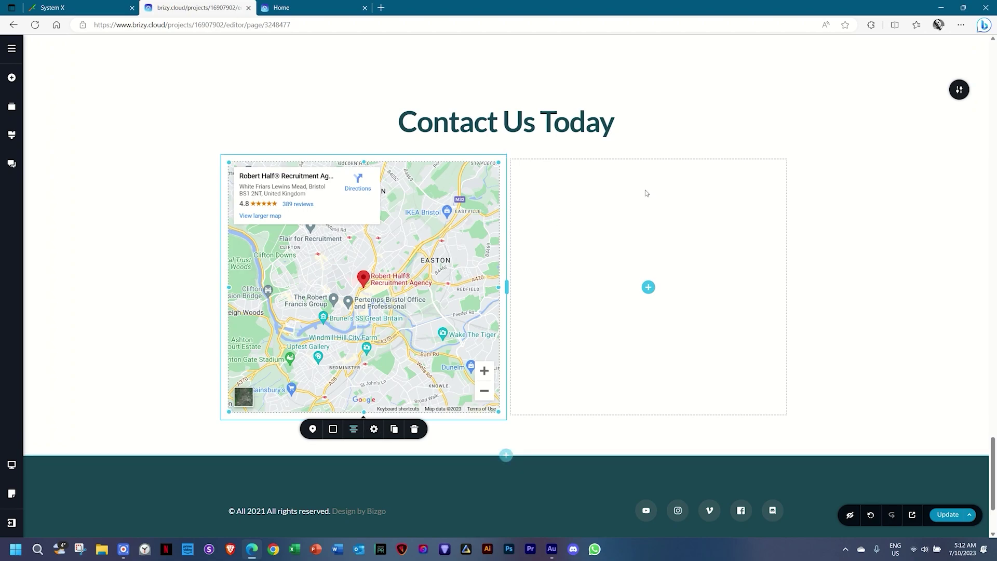
pyautogui.click(650, 291)
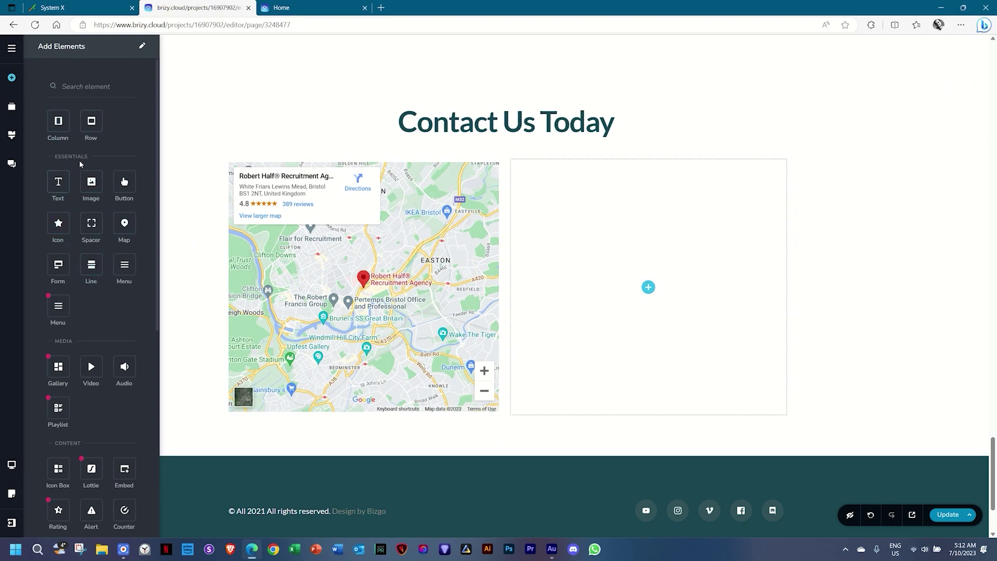
# Drop a Form with Email, Select and Paragraph fields into the right column and review its styling.
pyautogui.moveTo(58, 264); pyautogui.dragTo(648, 291)
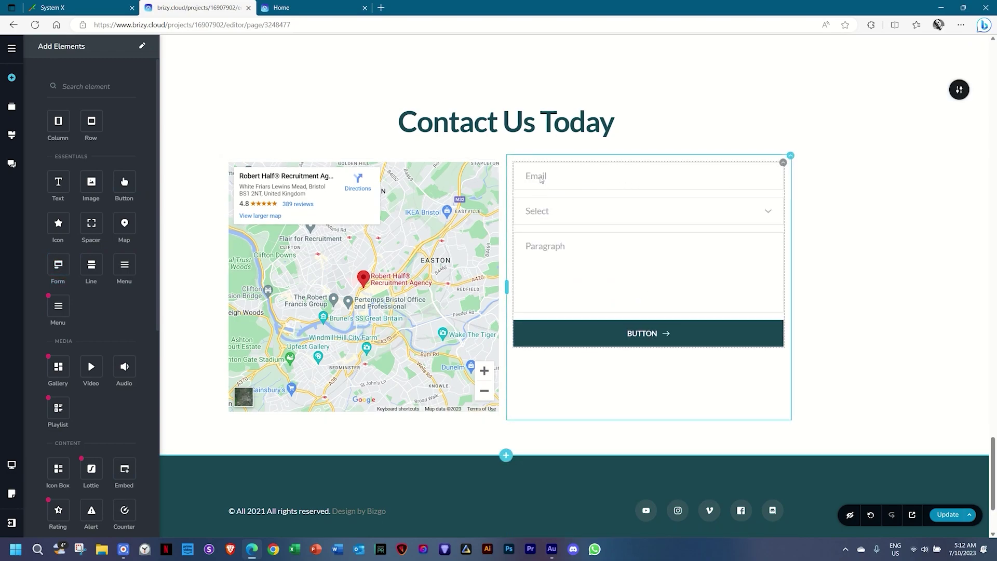
pyautogui.click(541, 178)
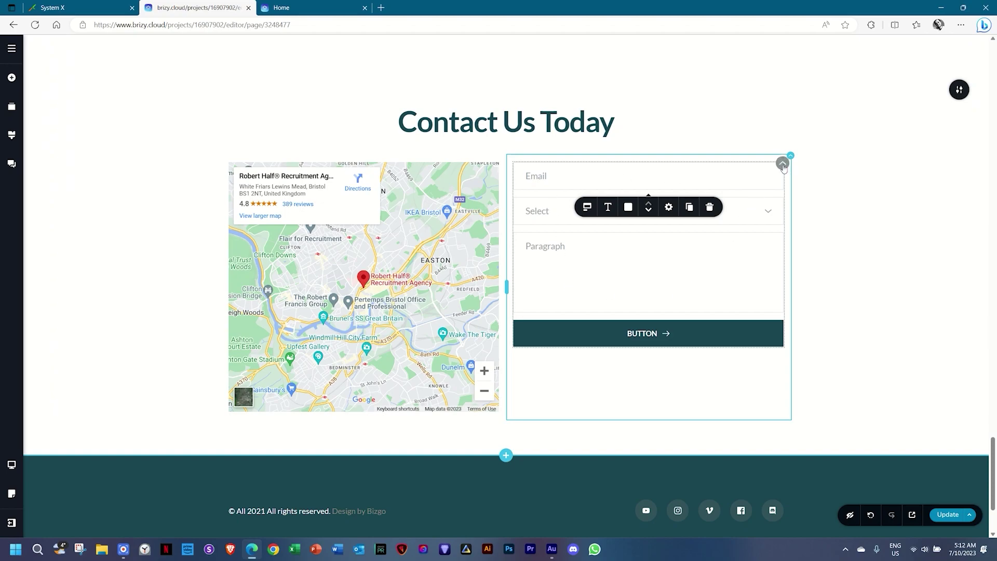
pyautogui.click(782, 165)
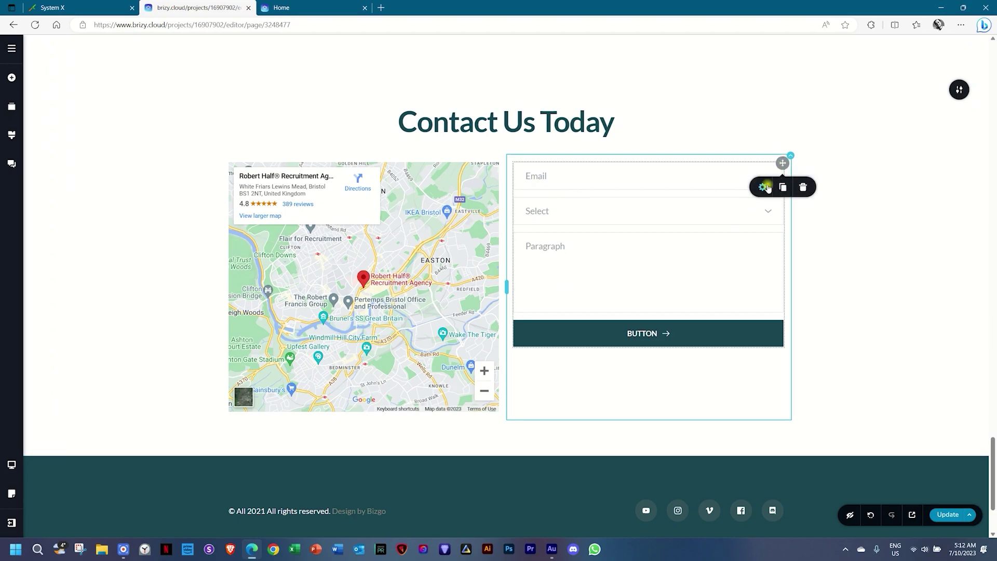
pyautogui.click(764, 187)
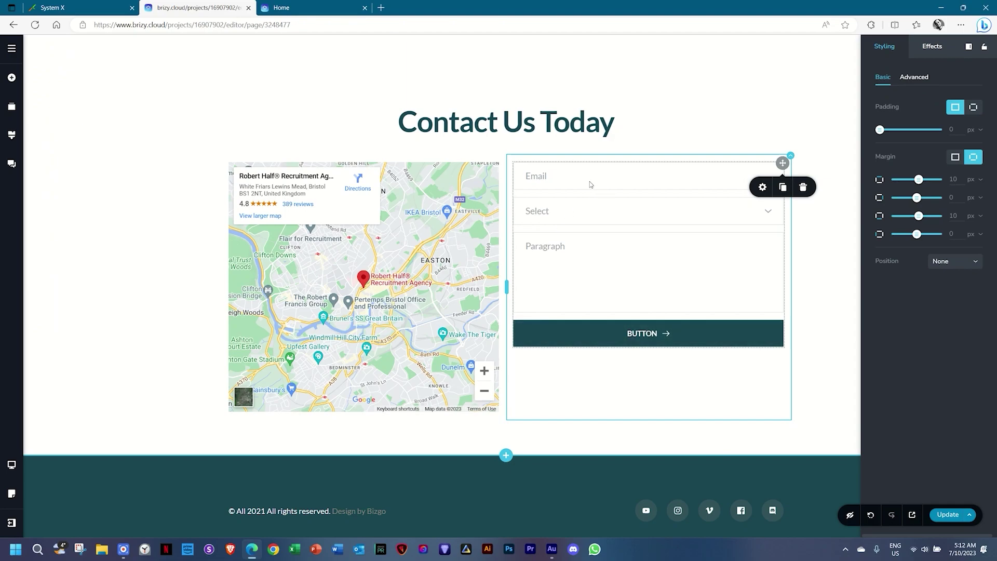
pyautogui.click(543, 179)
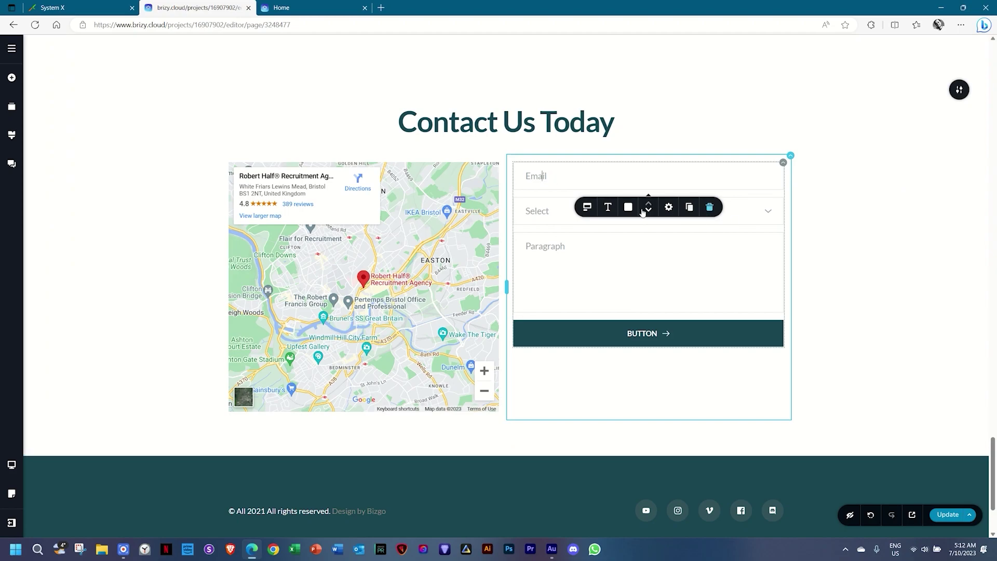
pyautogui.click(585, 210)
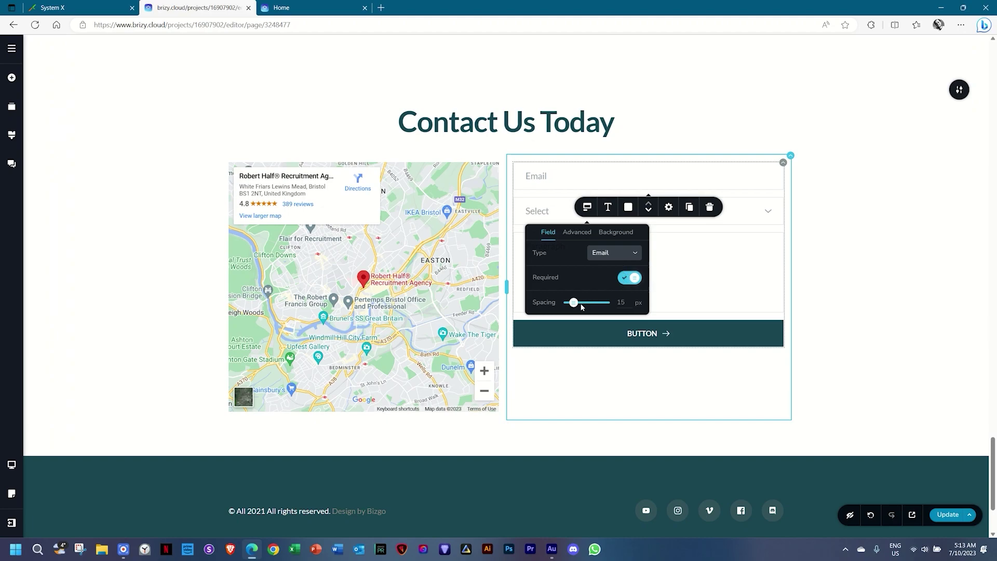
pyautogui.moveTo(573, 303)
pyautogui.mouseDown()
pyautogui.moveTo(588, 302)
pyautogui.moveTo(572, 302)
pyautogui.mouseUp()
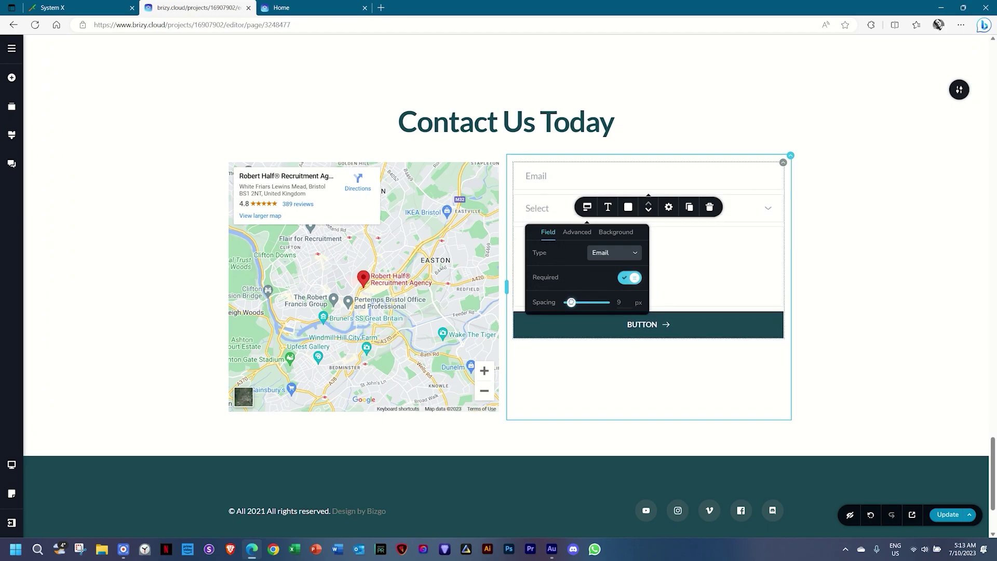
pyautogui.doubleClick(615, 302)
pyautogui.write('15')
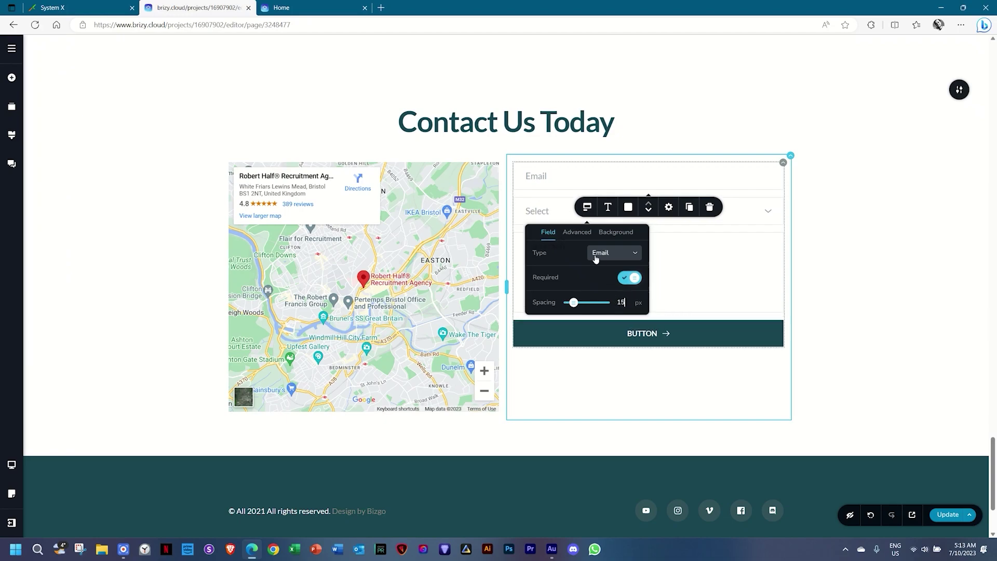
pyautogui.click(577, 232)
pyautogui.click(628, 252)
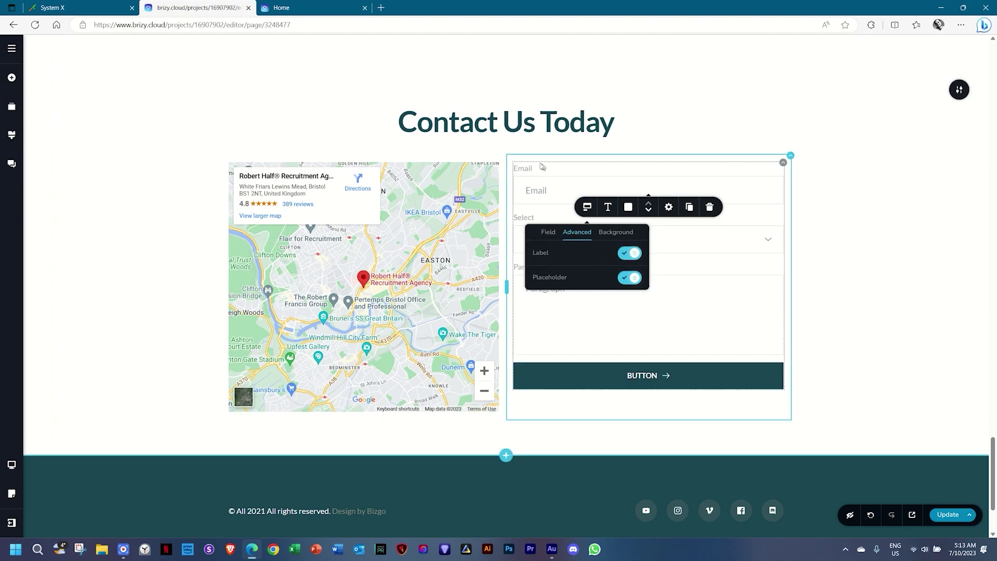
pyautogui.click(631, 277)
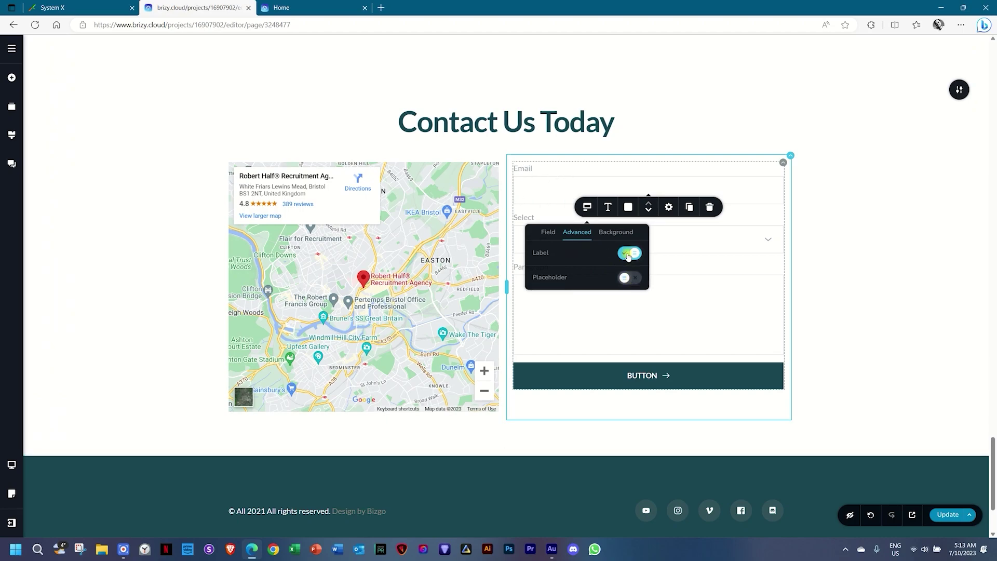
pyautogui.click(628, 253)
pyautogui.click(629, 277)
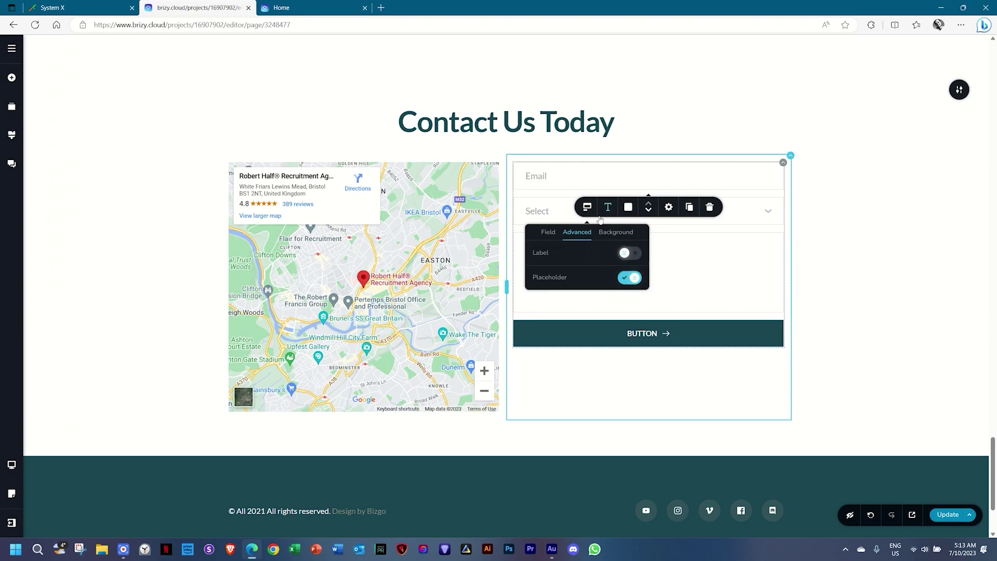
pyautogui.click(616, 232)
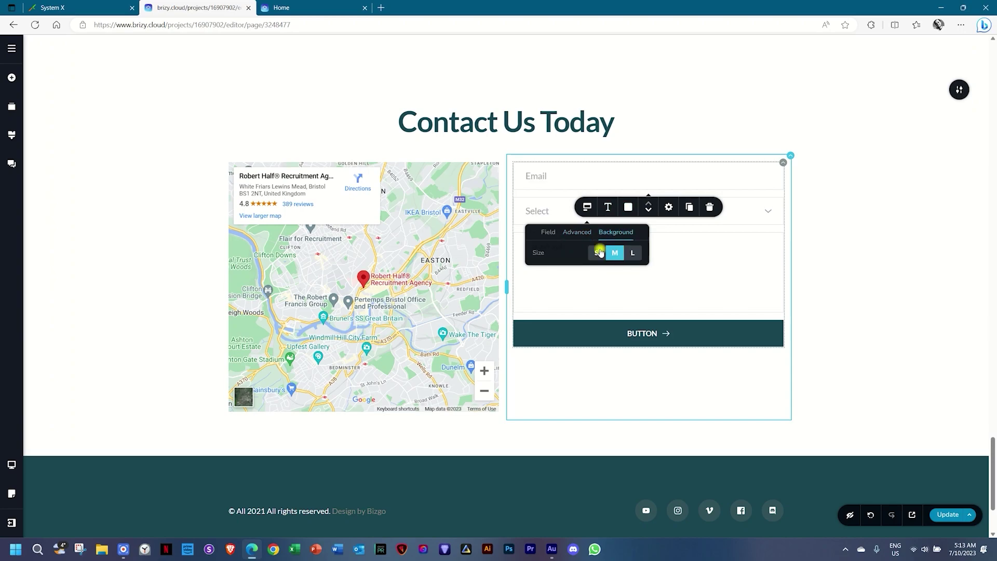
pyautogui.click(599, 253)
pyautogui.click(630, 253)
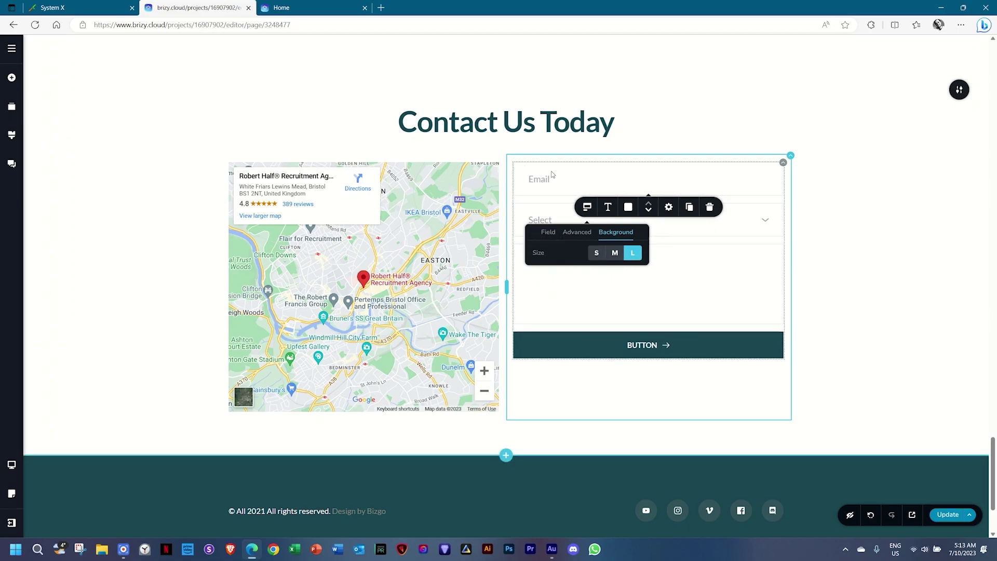
pyautogui.click(616, 253)
pyautogui.click(597, 254)
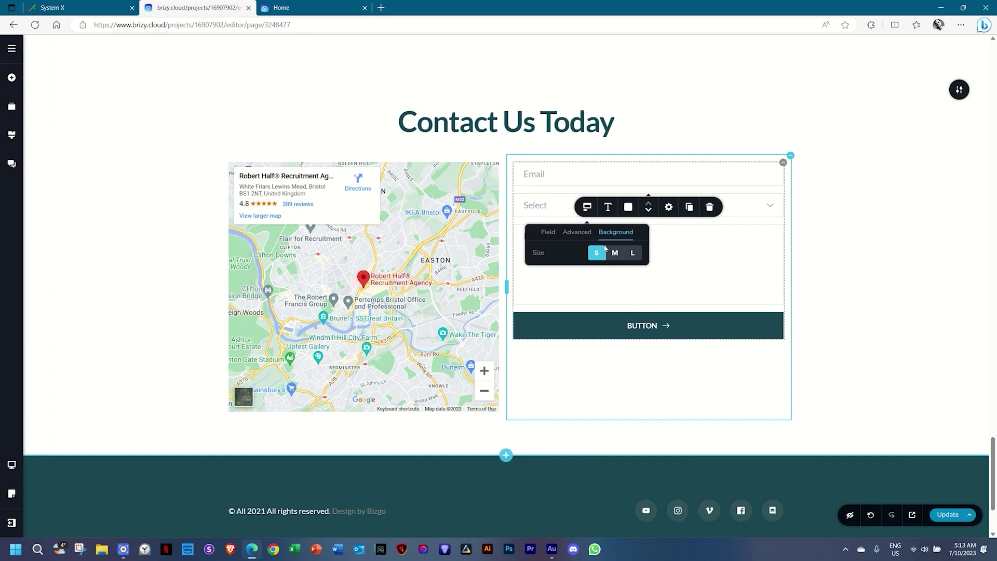
pyautogui.click(615, 254)
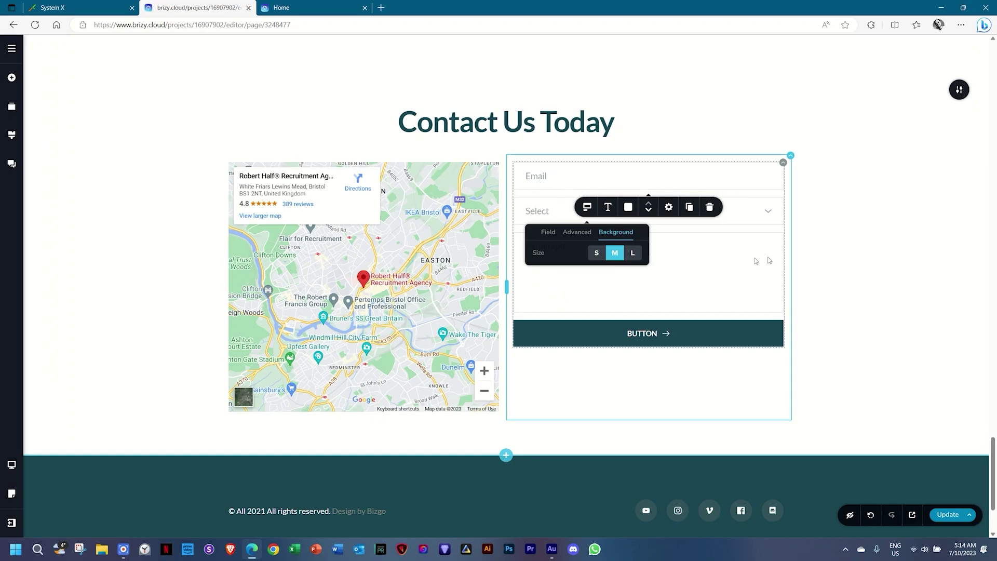
pyautogui.click(814, 258)
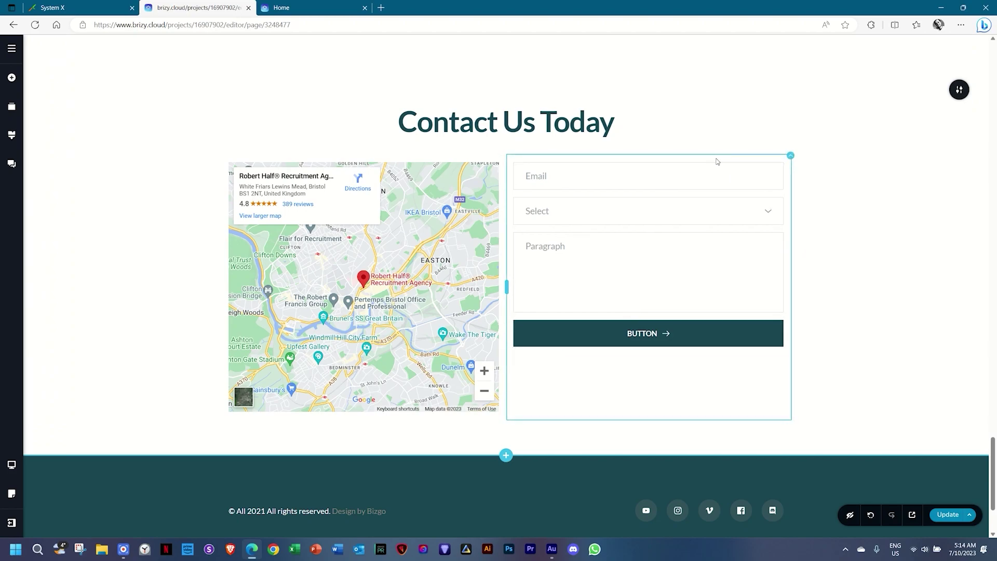
# Duplicate the Email field and relabel the copy 'Name'.
pyautogui.click(549, 176)
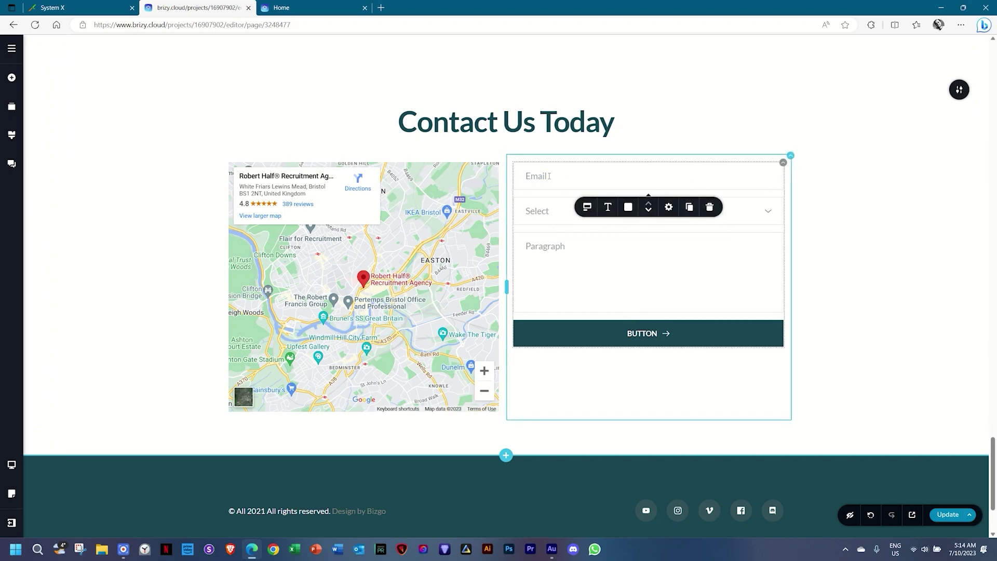
pyautogui.click(689, 206)
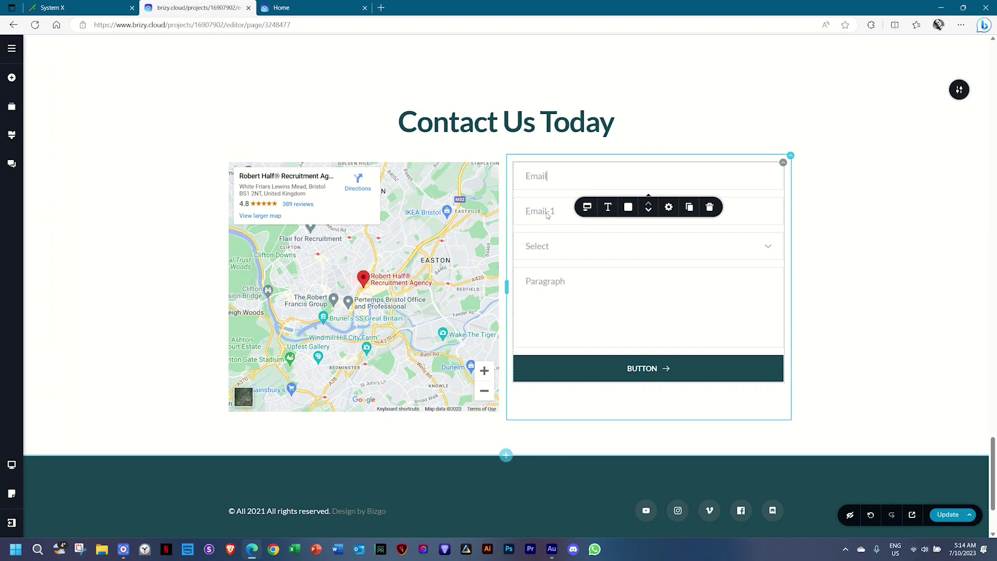
pyautogui.click(551, 215)
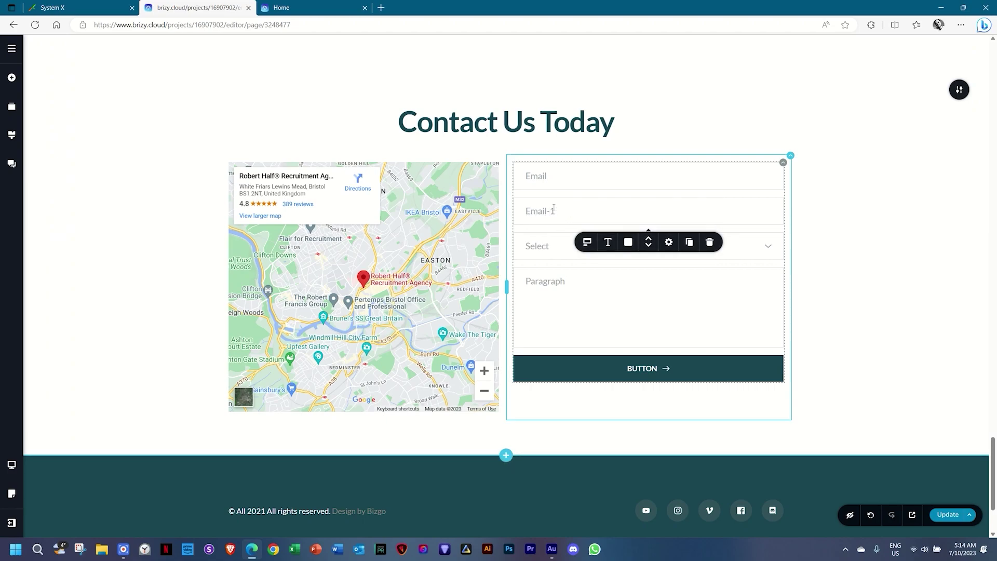
pyautogui.tripleClick(541, 210)
pyautogui.write('Nsm')
pyautogui.press('BackSpace')
pyautogui.press('BackSpace')
pyautogui.write('ame')
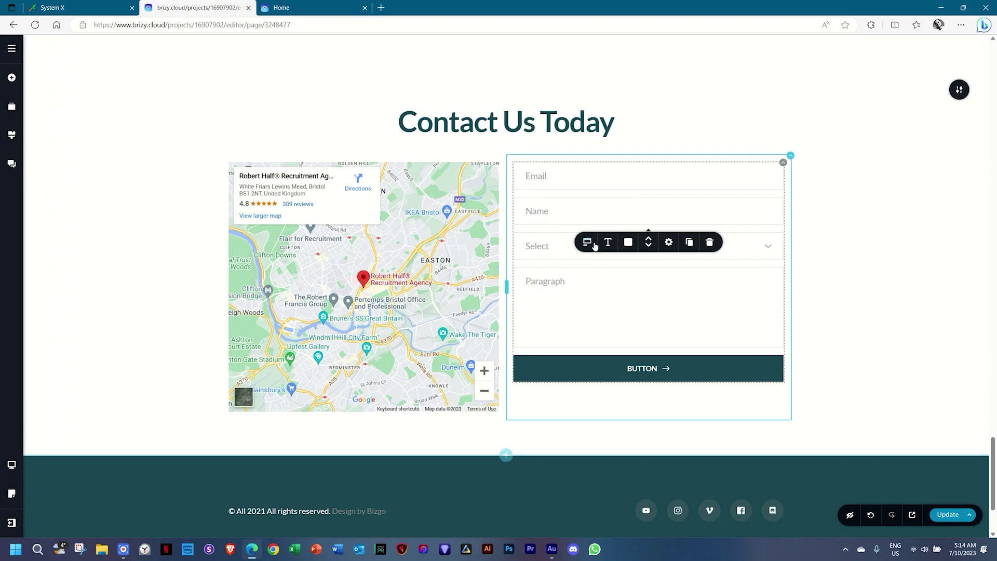
# Change the Name field's type to Text.
pyautogui.click(587, 242)
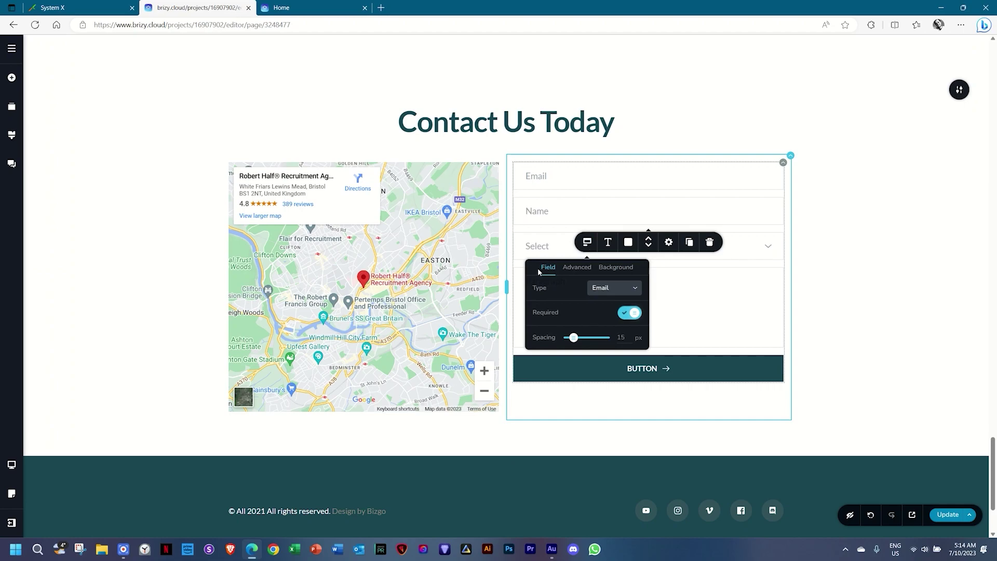
pyautogui.click(603, 288)
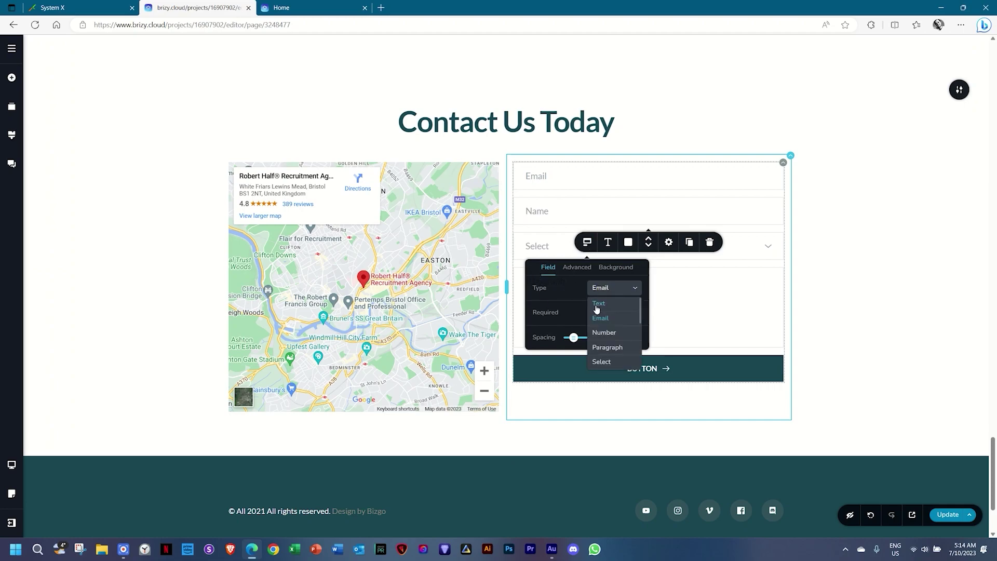
pyautogui.click(598, 303)
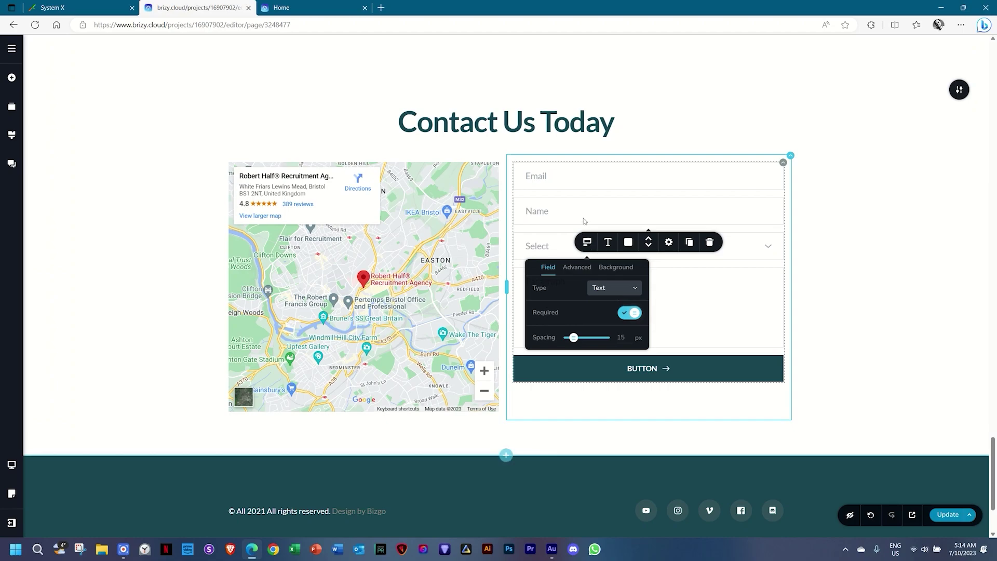
pyautogui.click(581, 207)
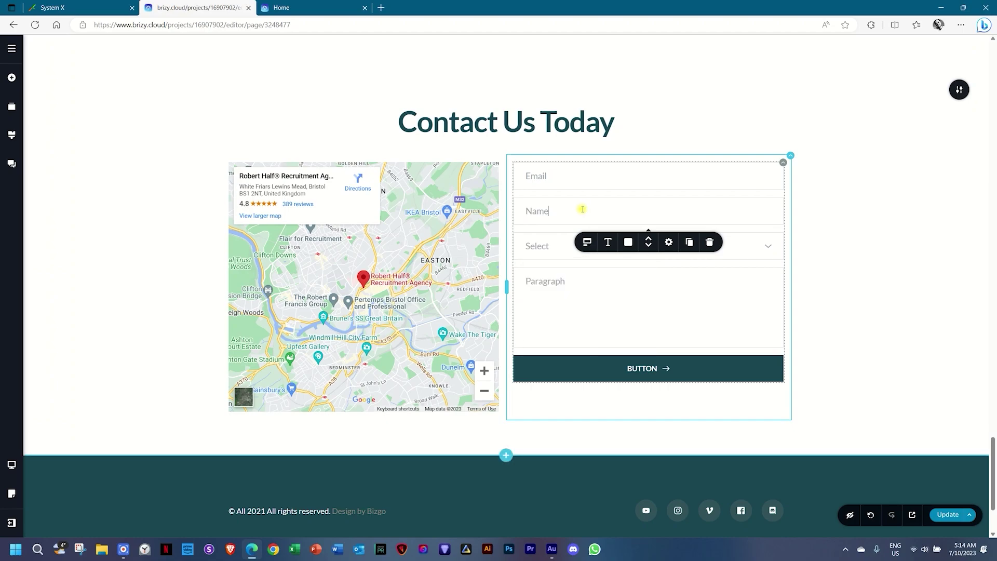
# Delete the Select field and rename the Paragraph field to 'Your Message'.
pyautogui.click(558, 249)
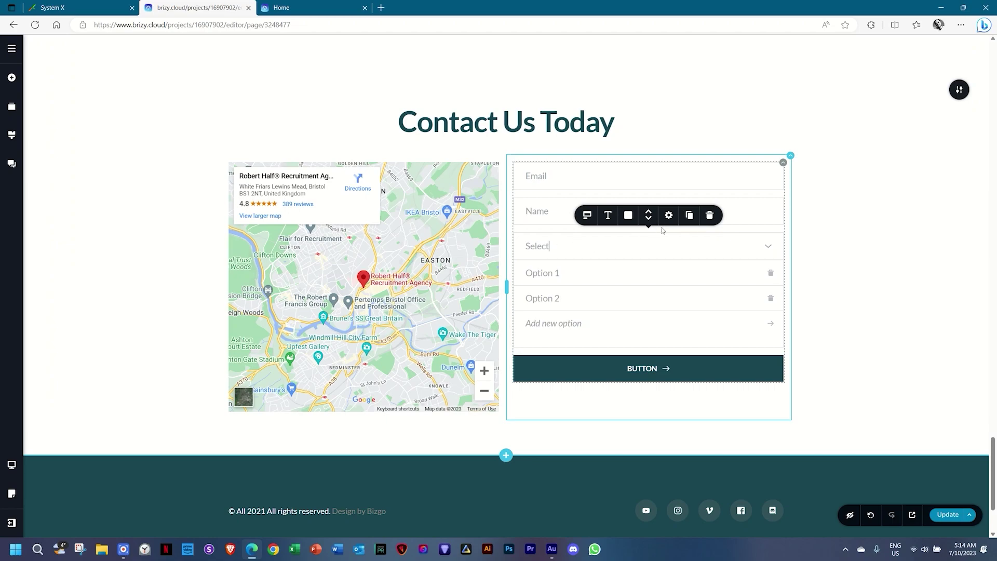
pyautogui.click(709, 215)
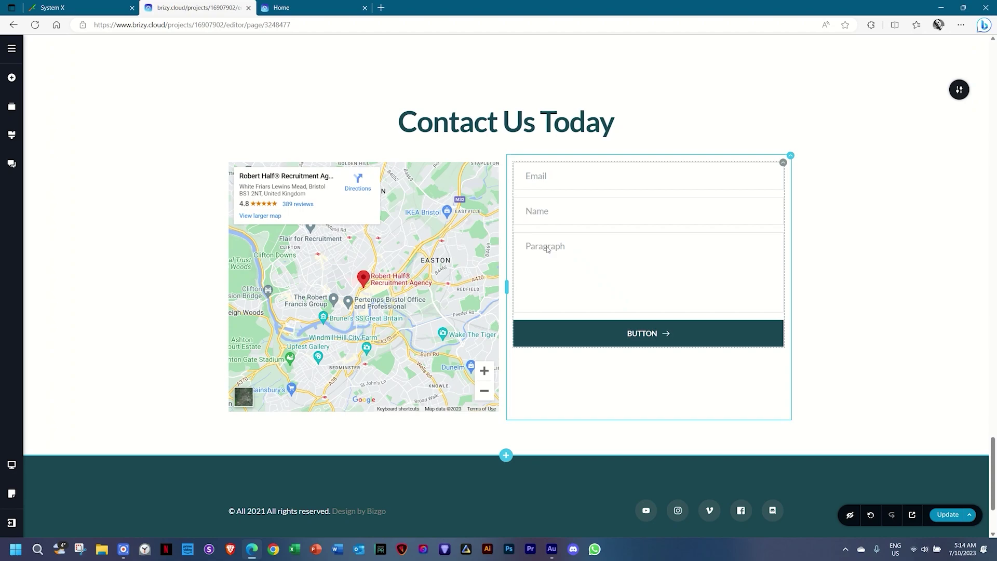
pyautogui.doubleClick(548, 248)
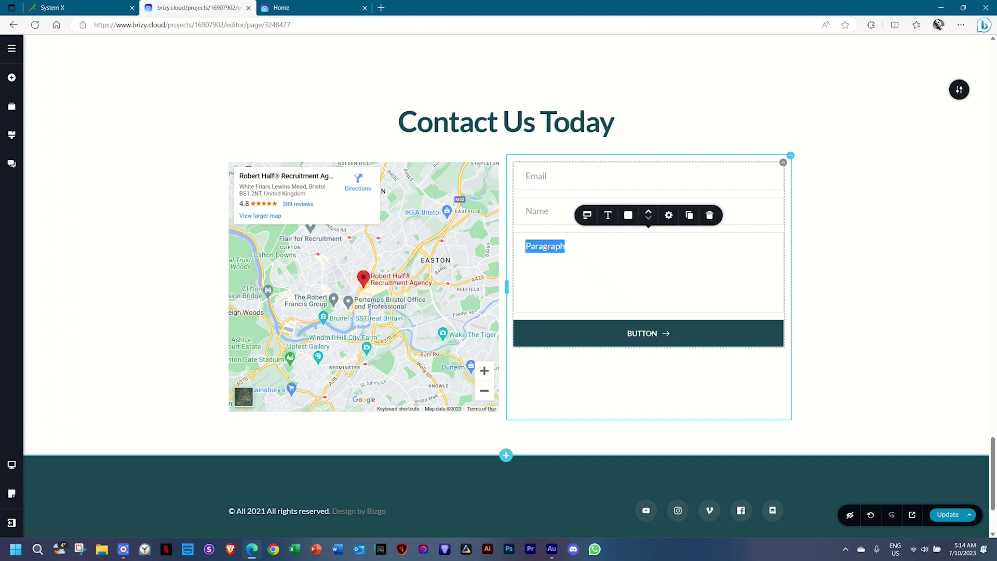
pyautogui.write('Your Me')
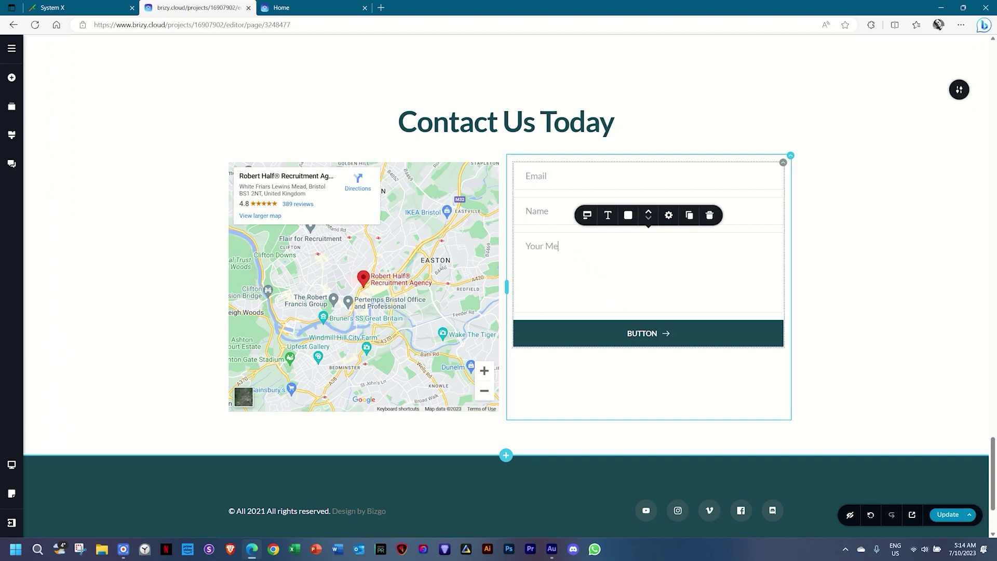
pyautogui.write('ssage')
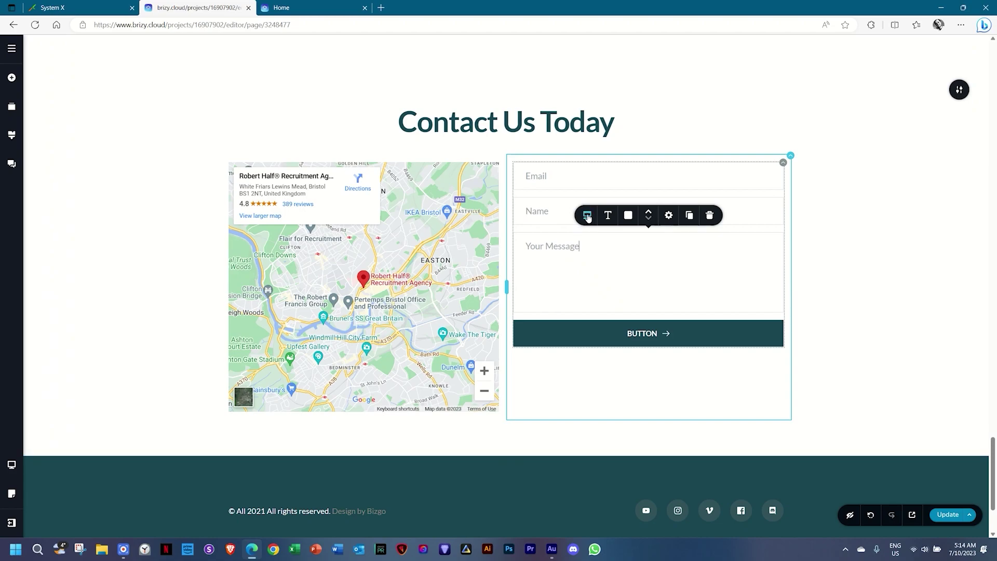
# Switch on Required for the Your Message field.
pyautogui.click(587, 215)
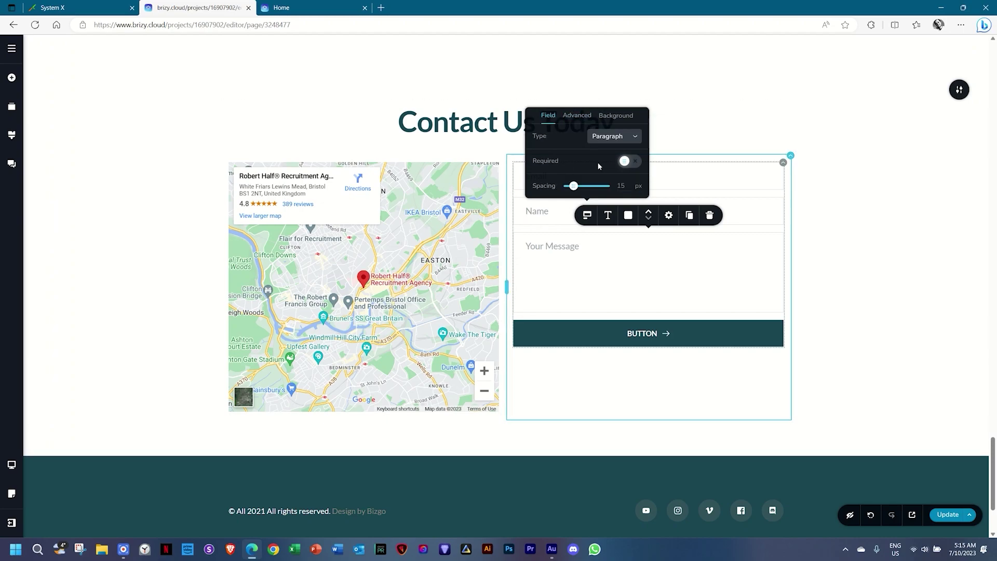
pyautogui.click(626, 162)
pyautogui.click(601, 240)
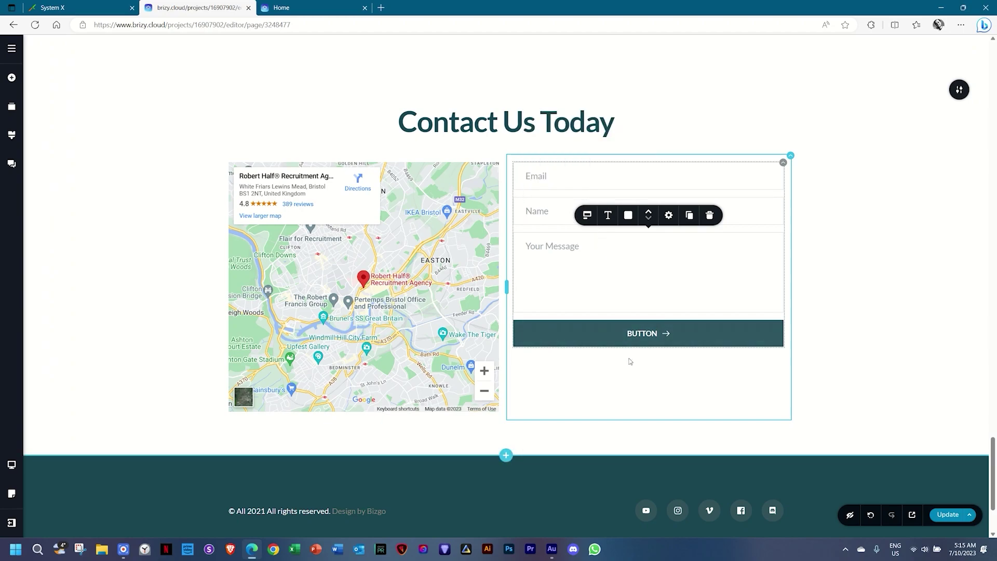
pyautogui.click(638, 333)
# Change the form button's label to SEND NOW.
pyautogui.doubleClick(638, 333)
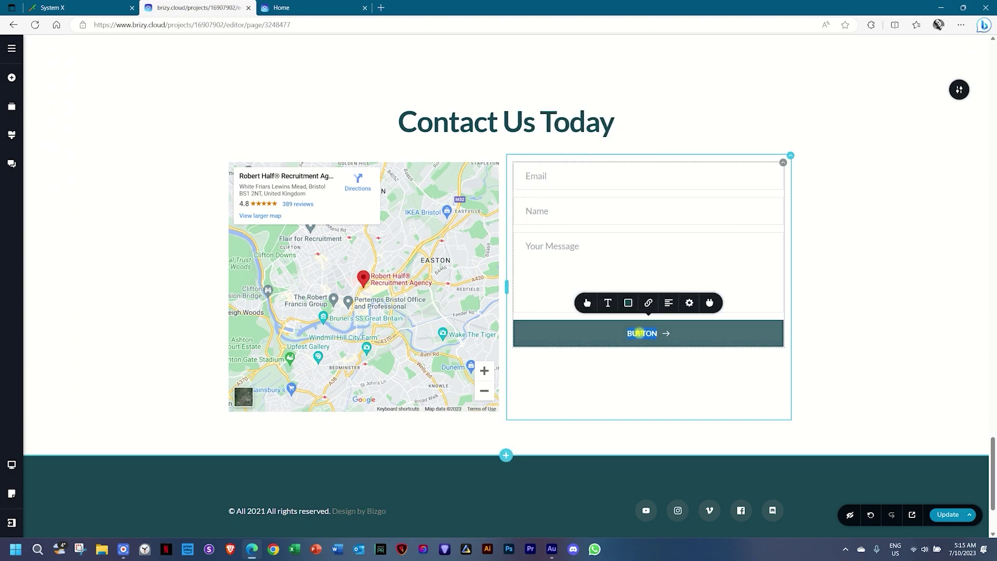
pyautogui.write('SEND')
pyautogui.press('capslock')
pyautogui.write('NOW')
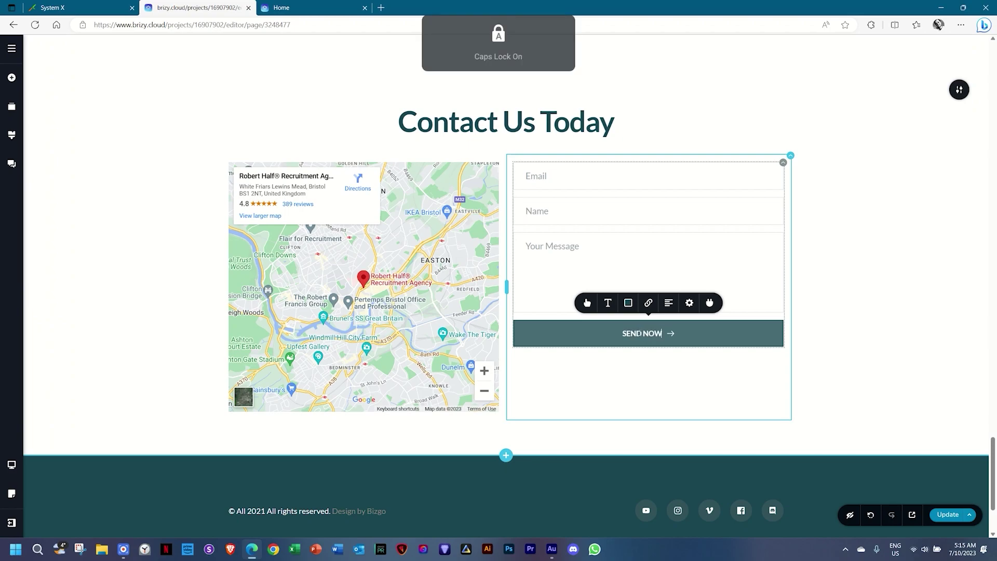
# Set the SEND NOW button width to 50% and right-align it.
pyautogui.click(586, 303)
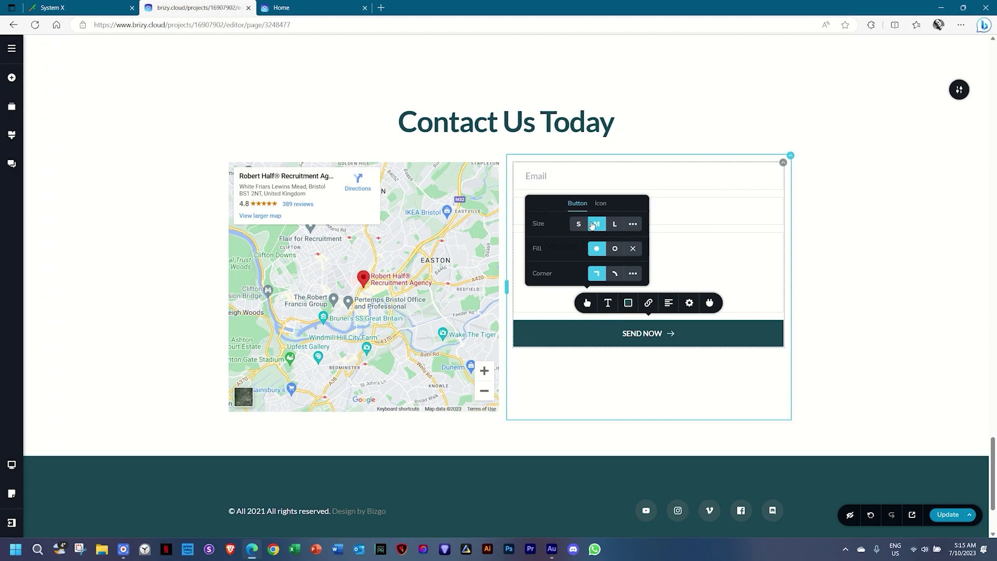
pyautogui.click(689, 302)
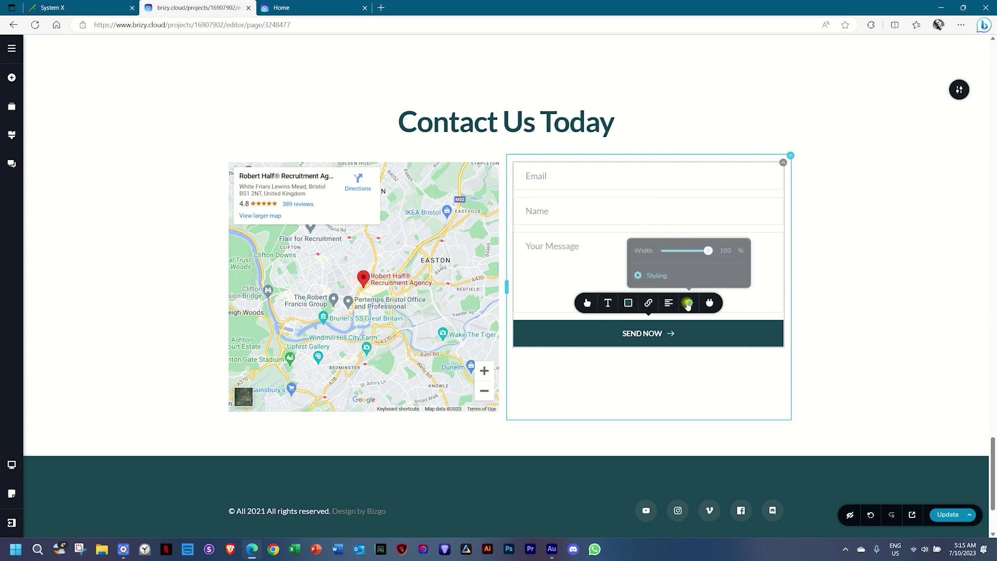
pyautogui.moveTo(706, 249); pyautogui.dragTo(687, 248)
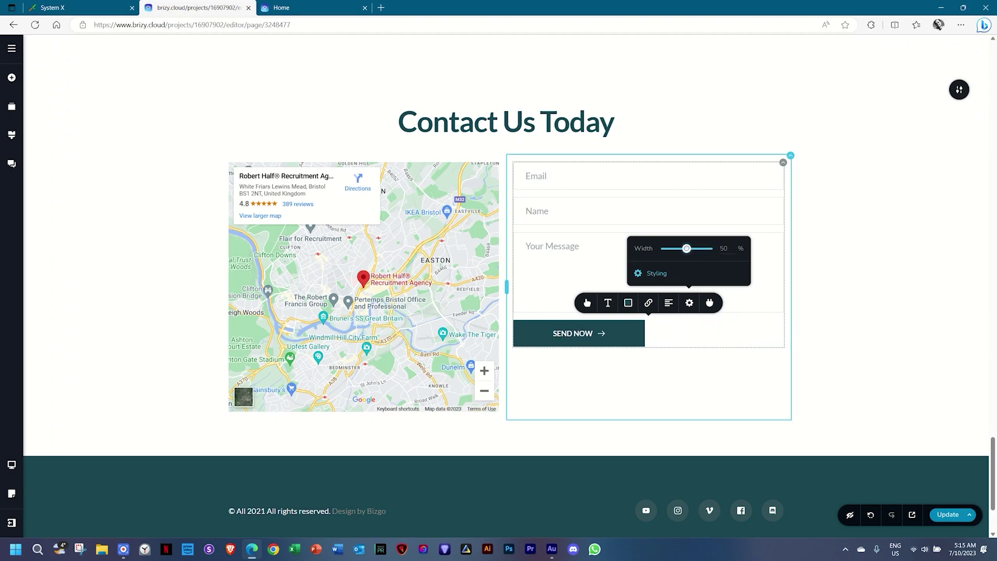
pyautogui.click(668, 303)
pyautogui.click(668, 303)
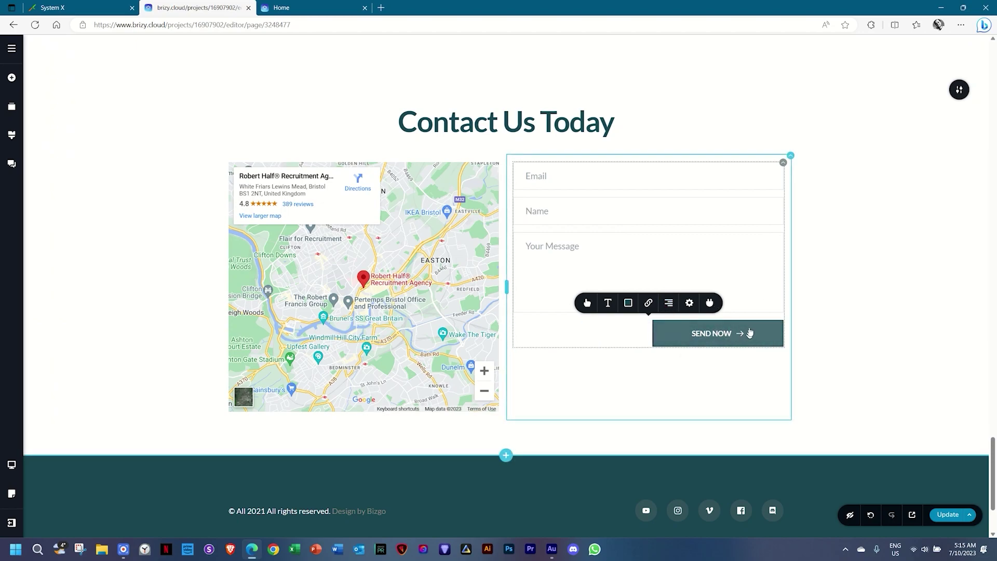
# Move the button's arrow icon before the text, then back after it.
pyautogui.click(585, 302)
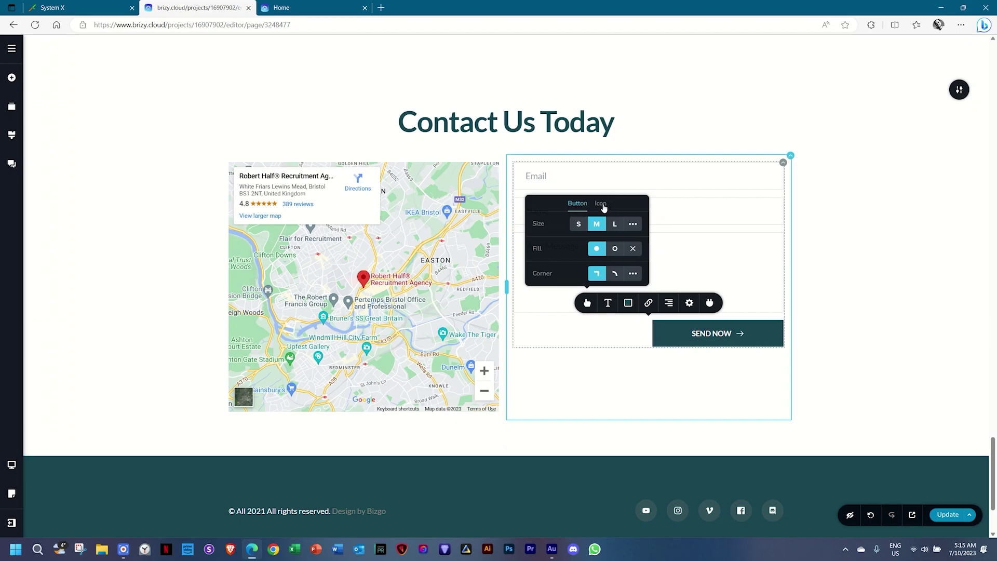
pyautogui.click(601, 204)
pyautogui.click(615, 224)
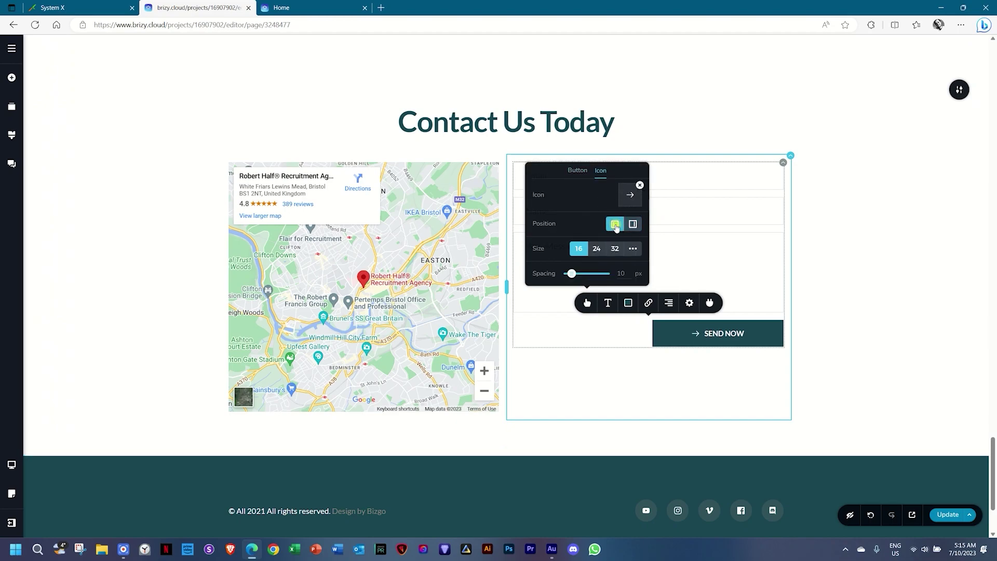
pyautogui.click(636, 223)
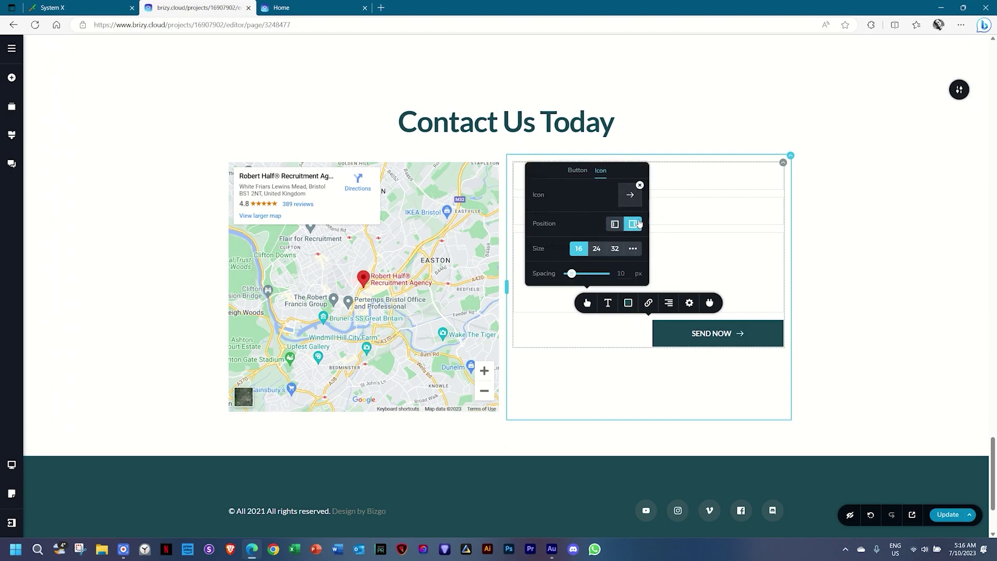
# Give the SEND NOW button a #8e8378 hover background and remove its border.
pyautogui.click(628, 302)
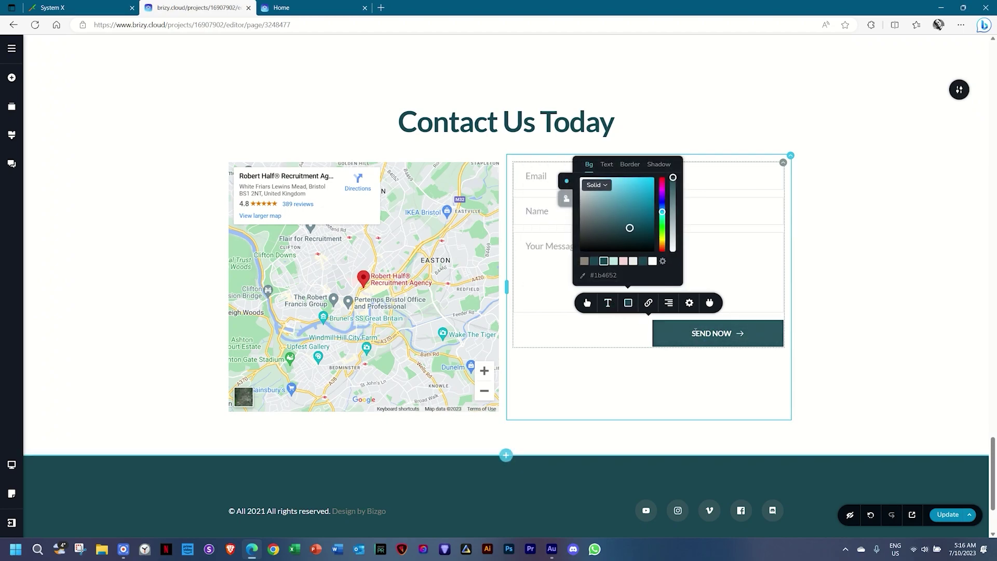
pyautogui.click(566, 200)
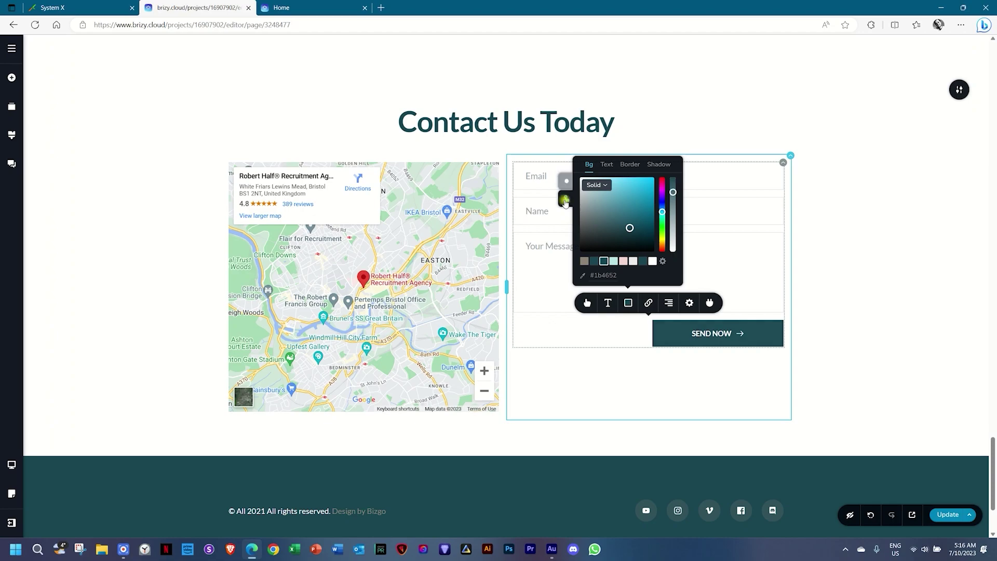
pyautogui.click(584, 262)
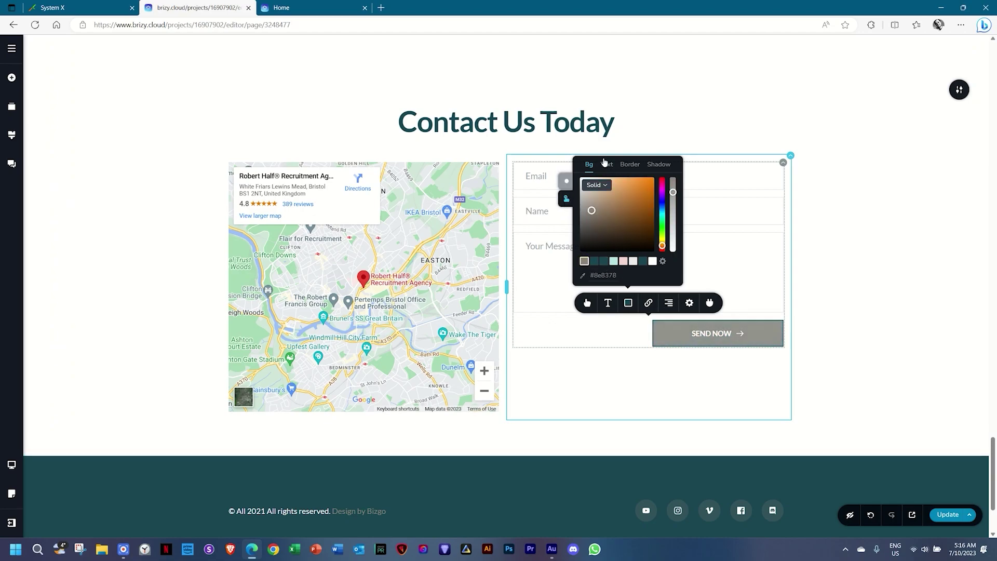
pyautogui.click(630, 165)
pyautogui.click(593, 201)
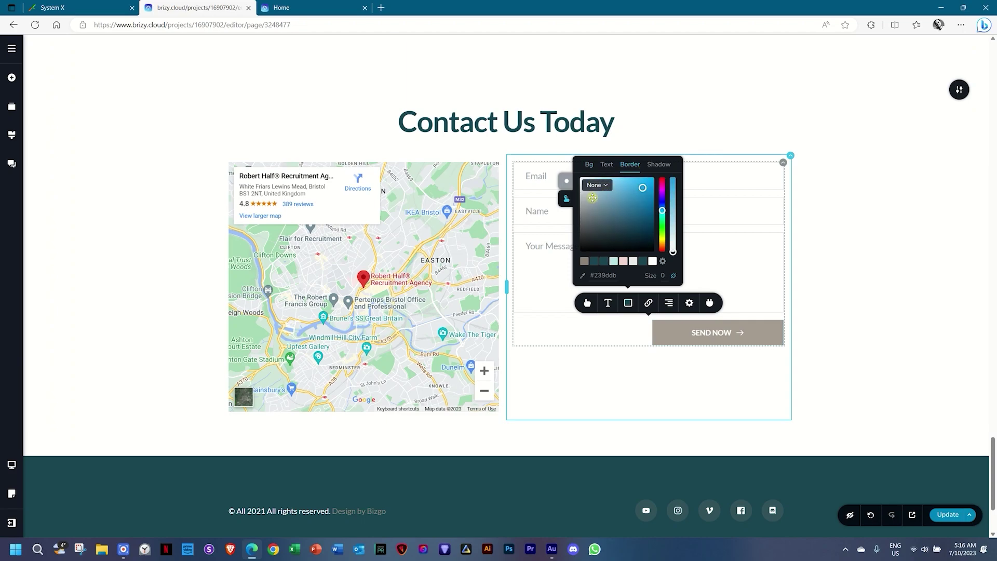
pyautogui.click(852, 292)
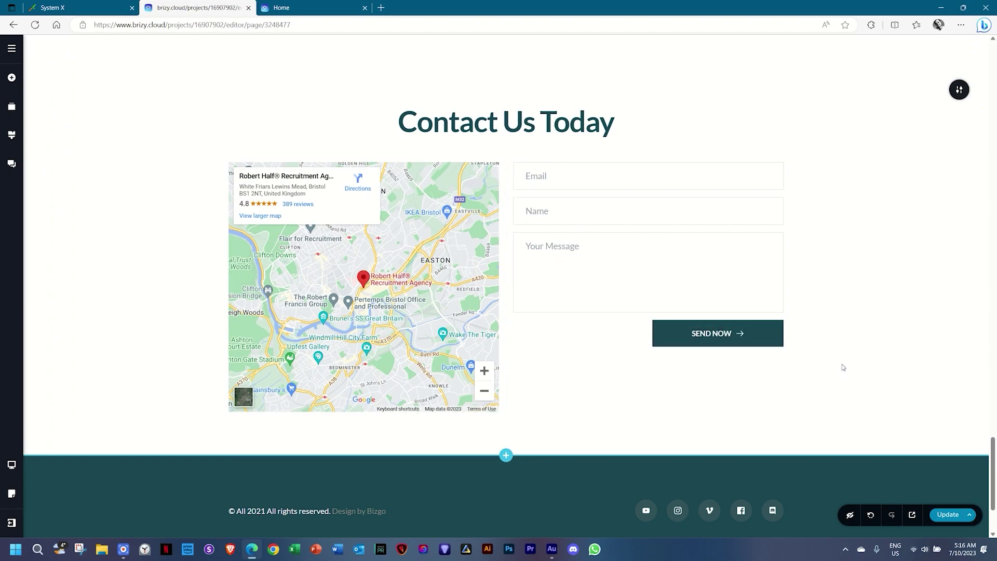
pyautogui.click(558, 245)
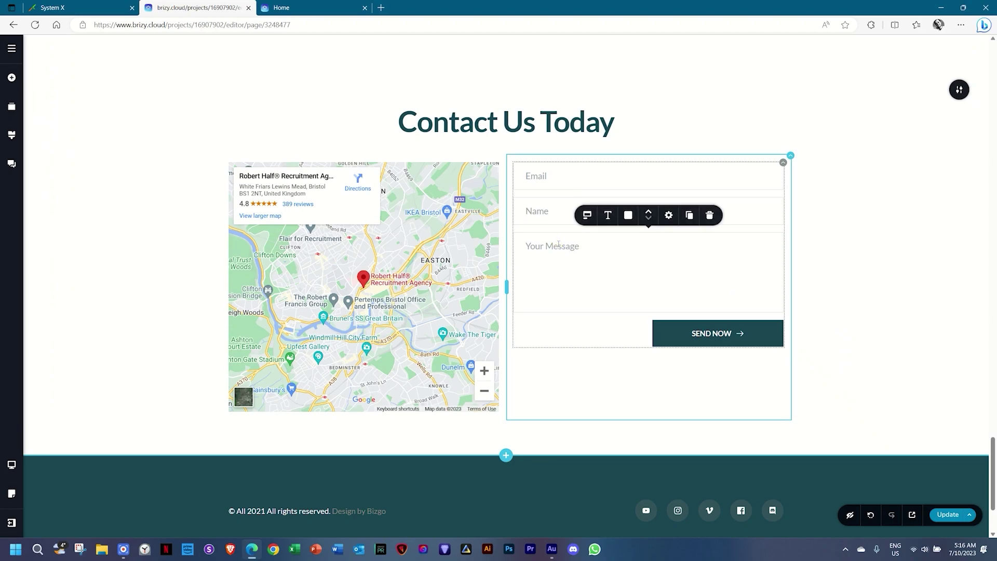
# Make the Your Message field taller and review the form fields' size settings.
pyautogui.click(668, 217)
pyautogui.moveTo(669, 162); pyautogui.dragTo(686, 161)
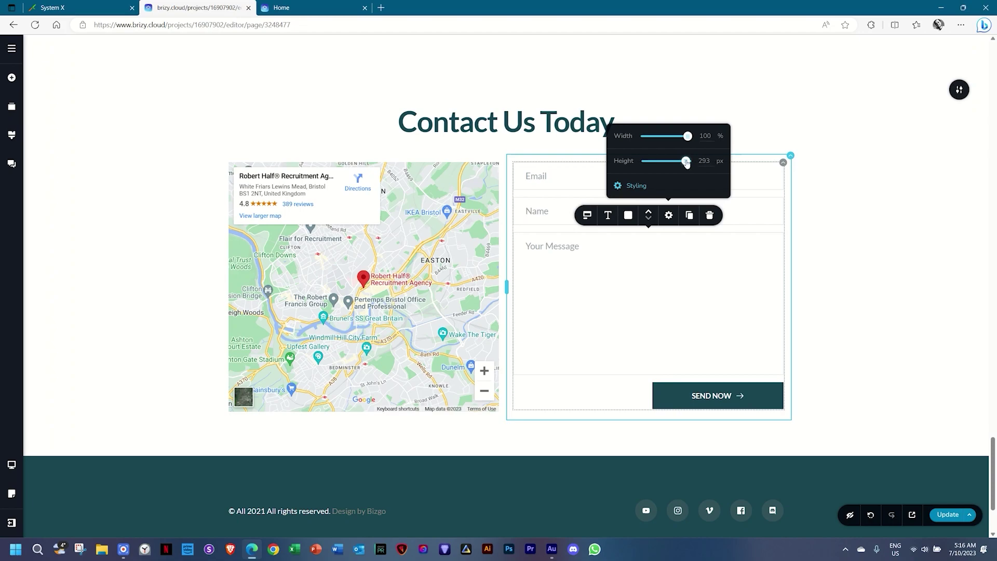
pyautogui.click(890, 315)
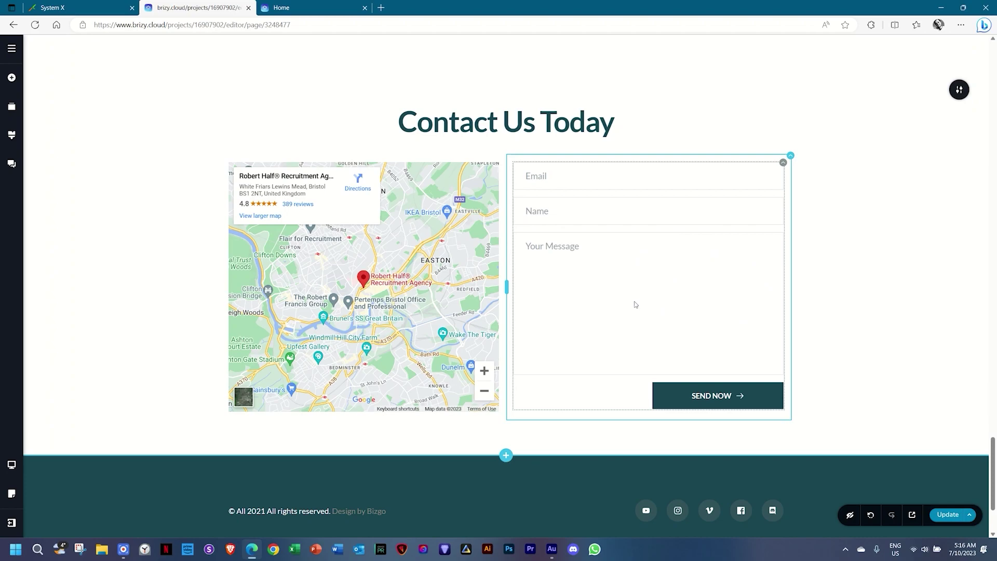
pyautogui.click(623, 214)
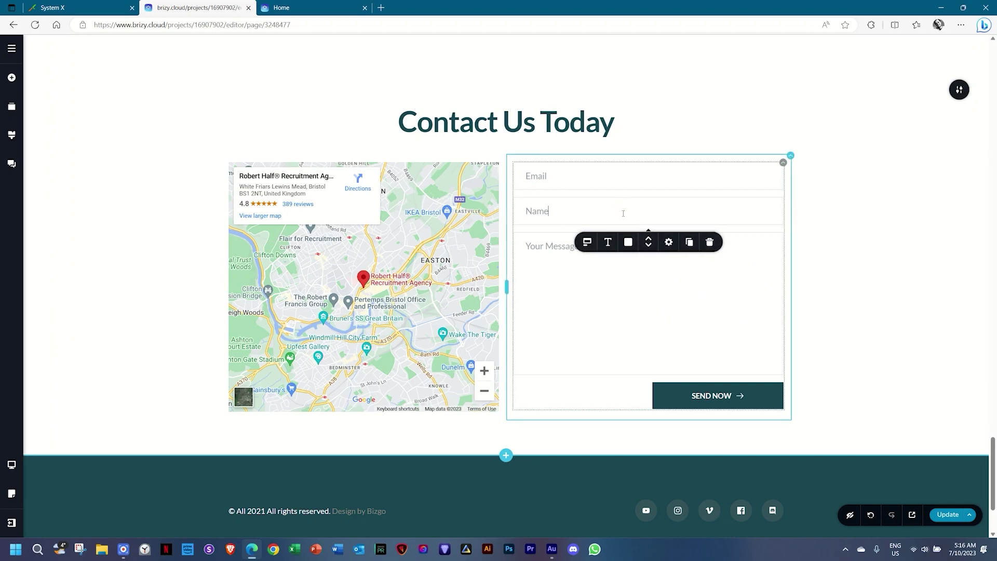
pyautogui.click(668, 241)
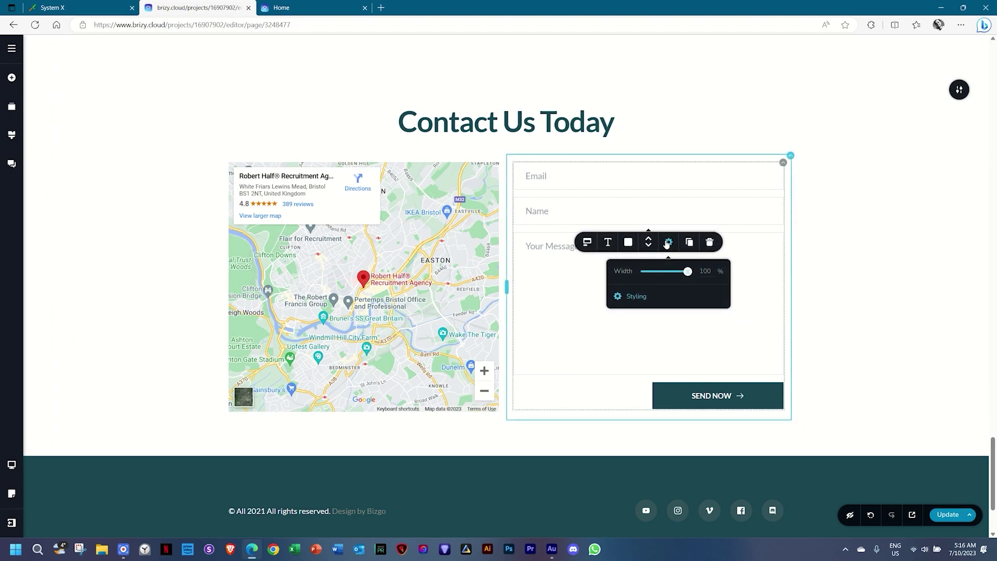
pyautogui.click(574, 294)
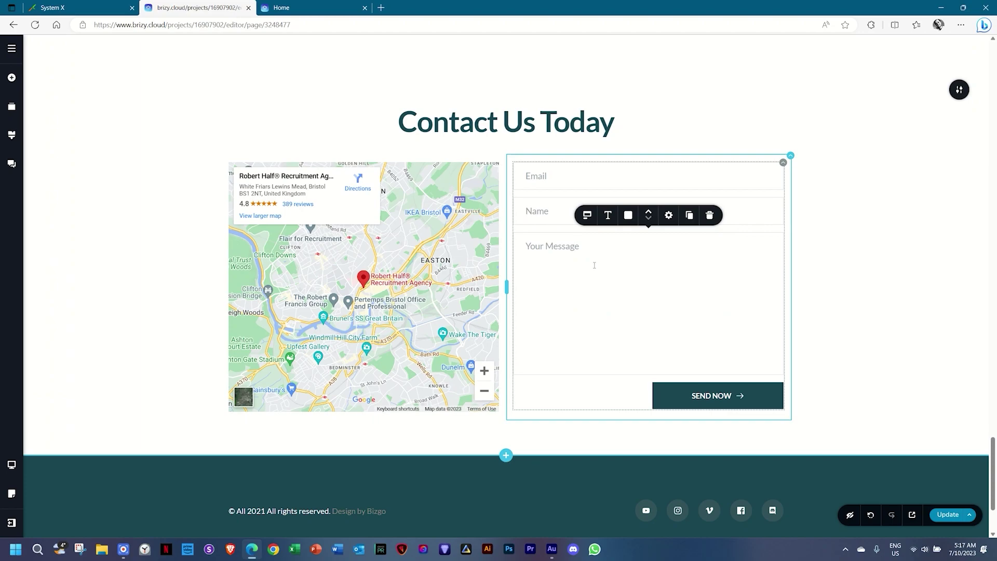
pyautogui.click(667, 215)
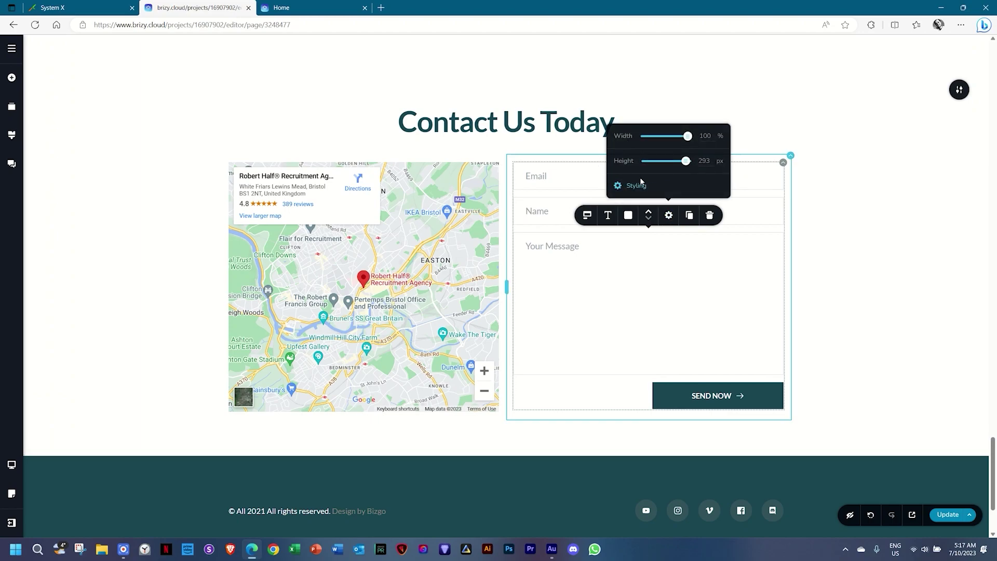
# Drag the Bristol map's bottom edge up to make it slightly shorter.
pyautogui.click(840, 298)
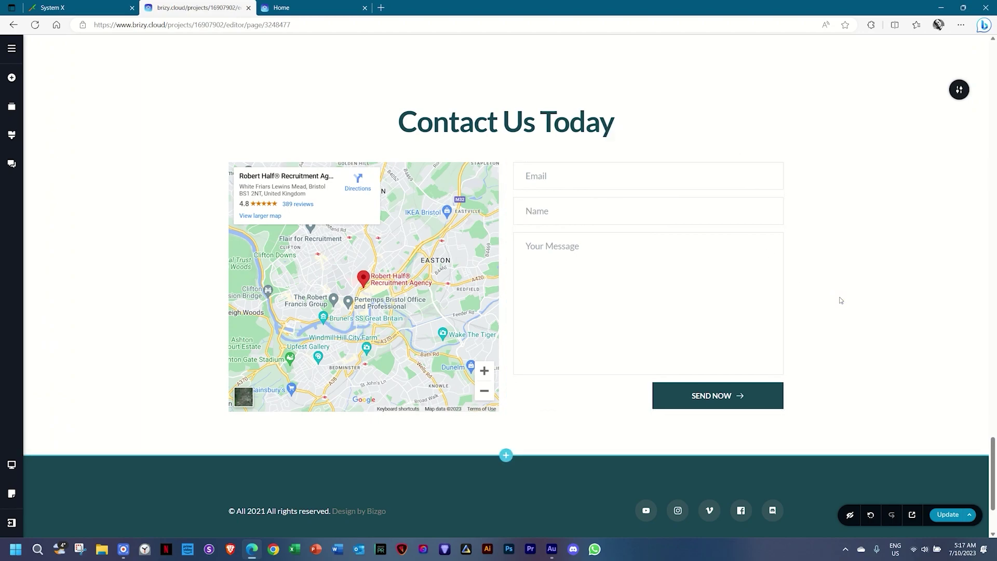
pyautogui.click(363, 278)
pyautogui.moveTo(362, 412); pyautogui.dragTo(400, 409)
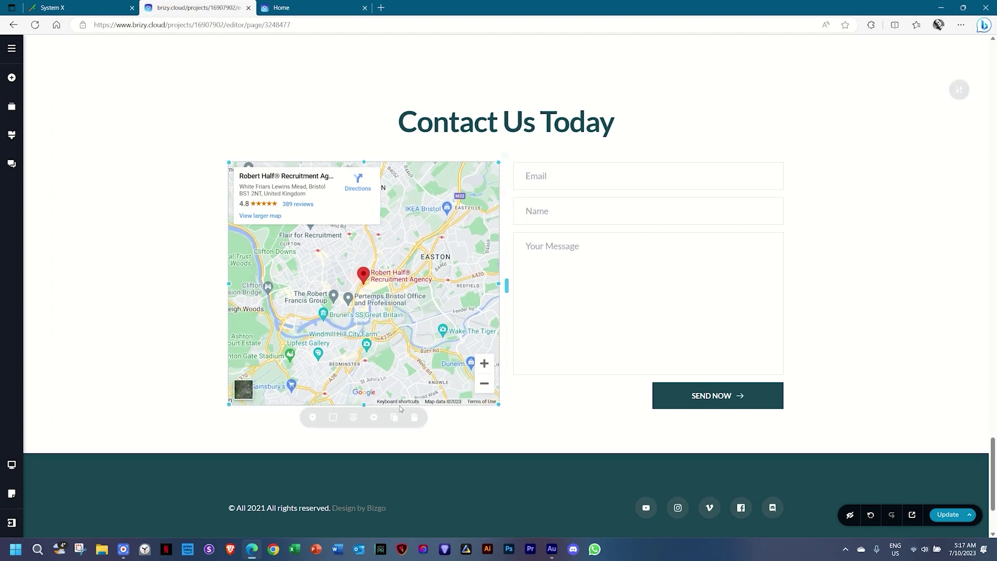
pyautogui.click(725, 393)
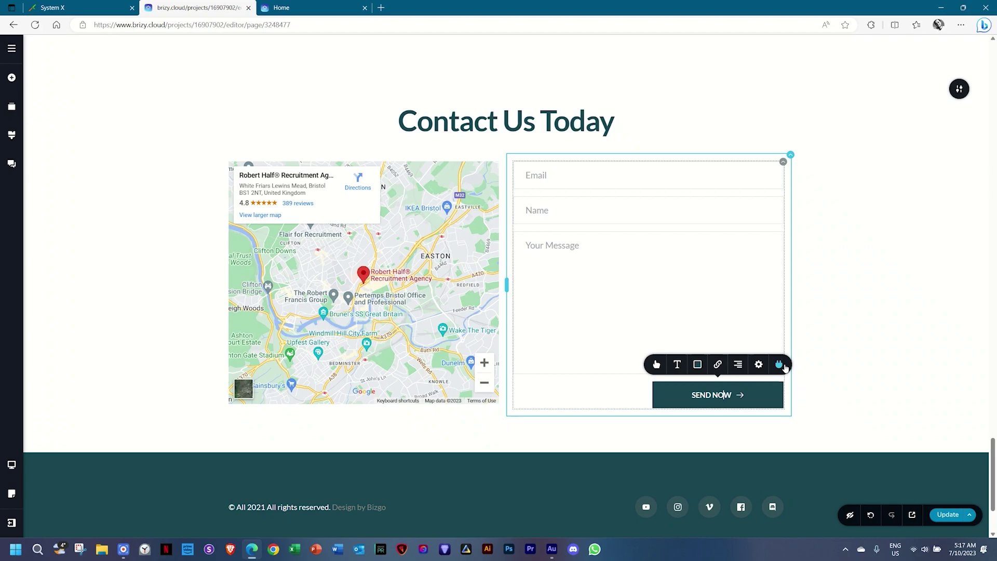
pyautogui.click(779, 364)
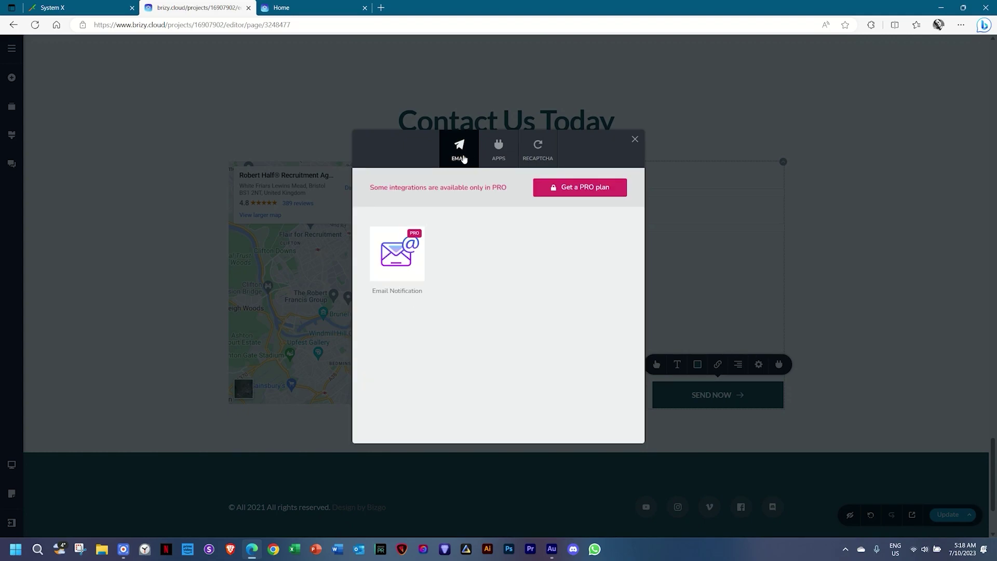
pyautogui.click(492, 158)
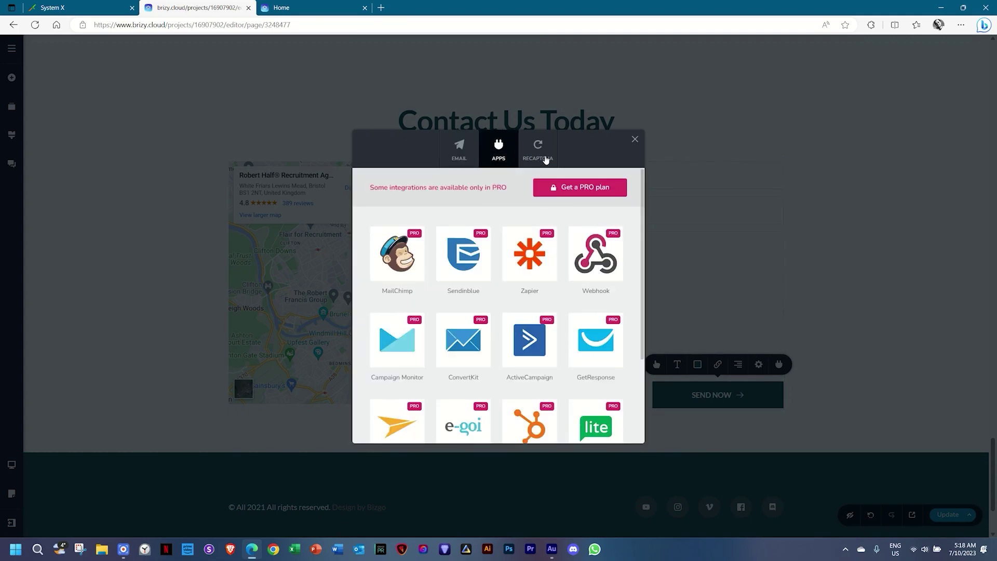
pyautogui.click(530, 158)
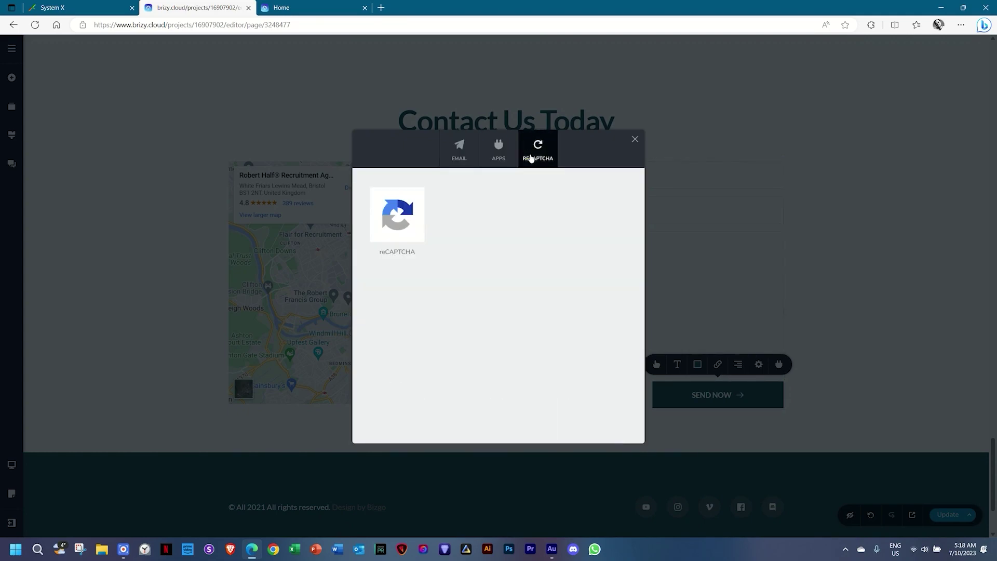
pyautogui.click(469, 157)
pyautogui.click(499, 157)
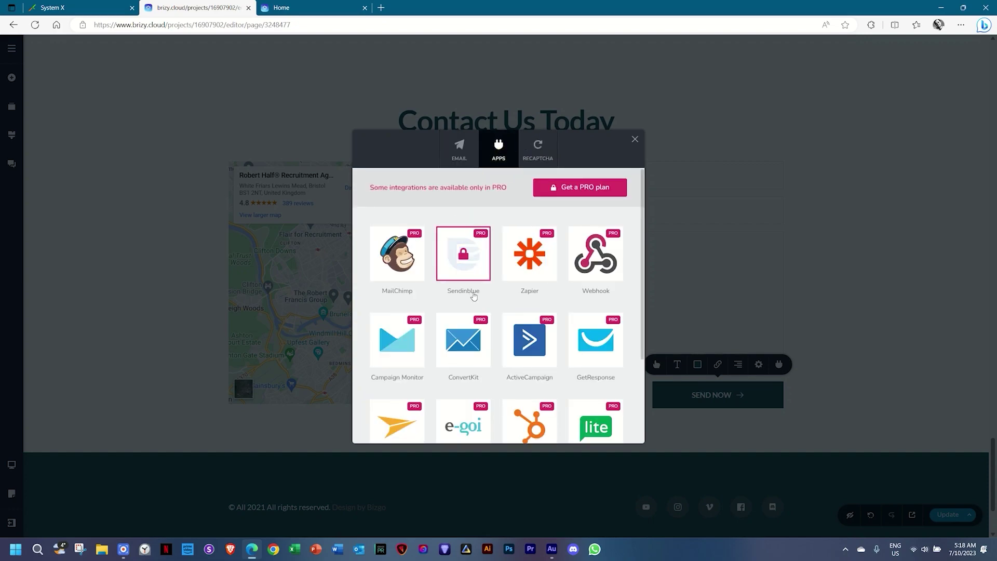
pyautogui.scroll(-2, 473, 296)
pyautogui.scroll(2, 473, 296)
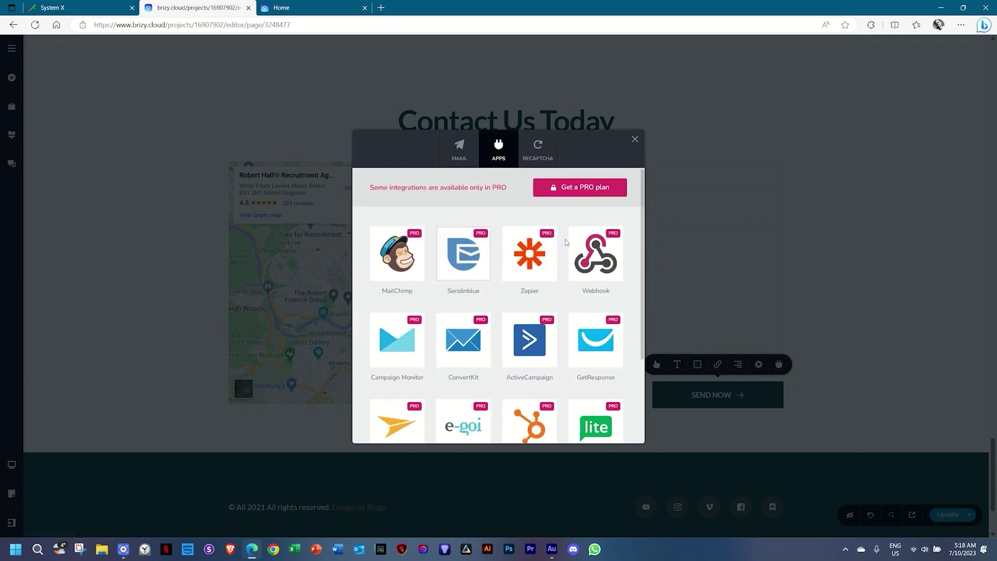
pyautogui.click(526, 276)
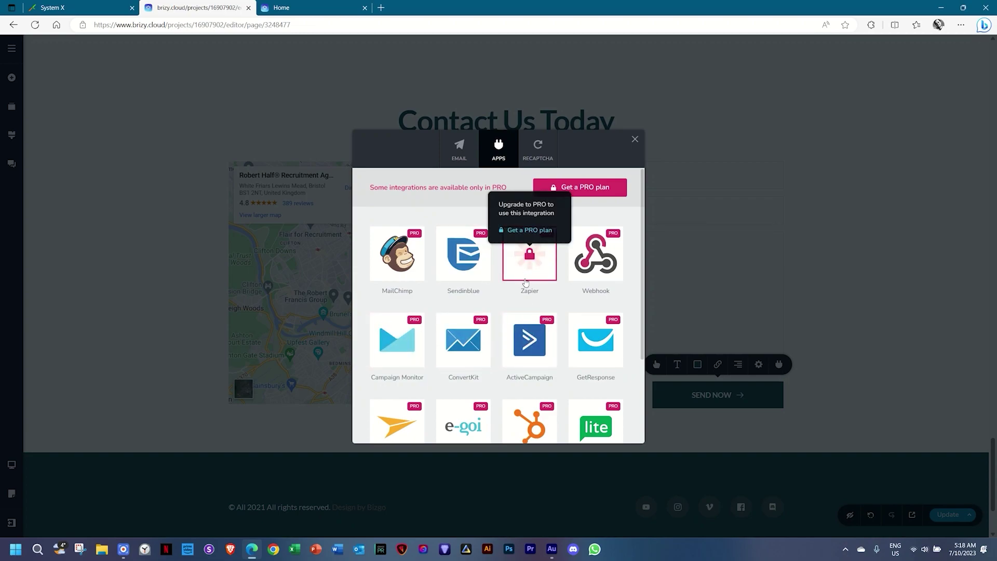
pyautogui.scroll(-1, 524, 335)
pyautogui.scroll(1, 519, 337)
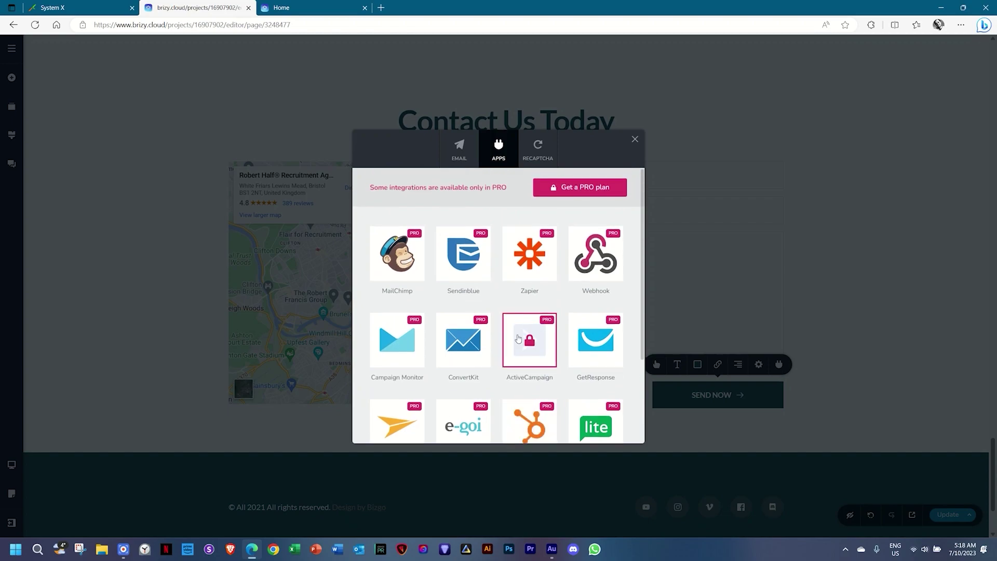
pyautogui.click(517, 339)
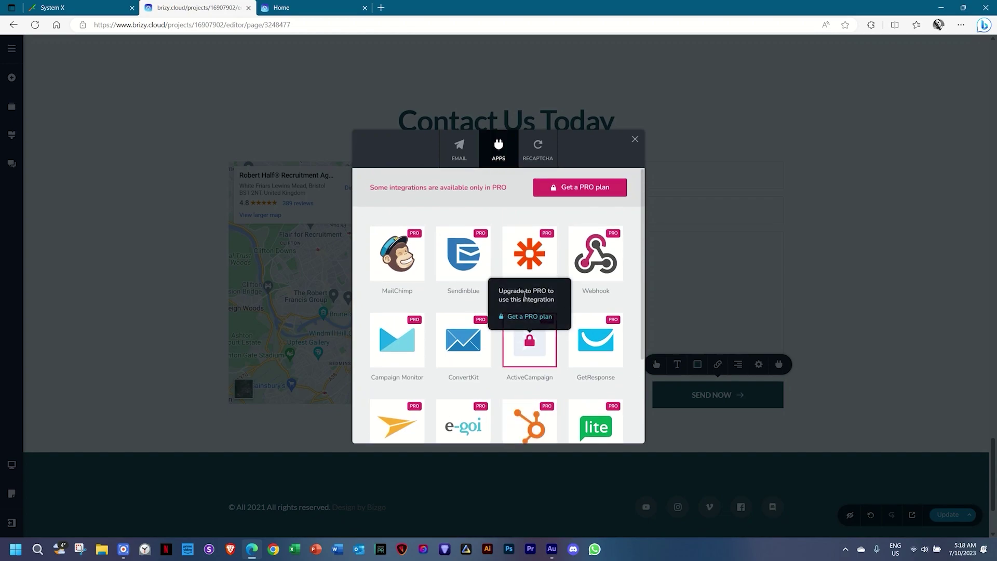
pyautogui.click(460, 159)
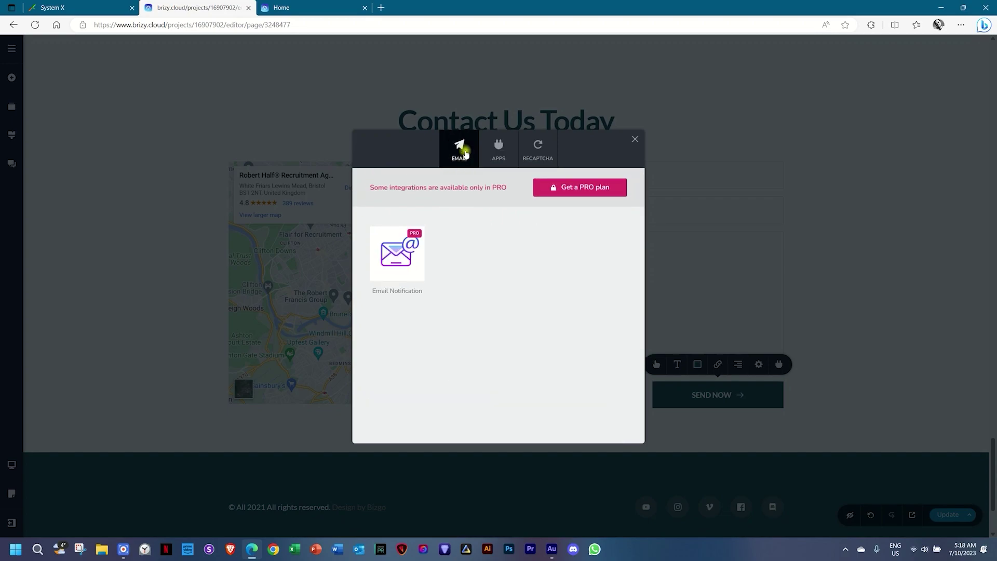
pyautogui.click(415, 257)
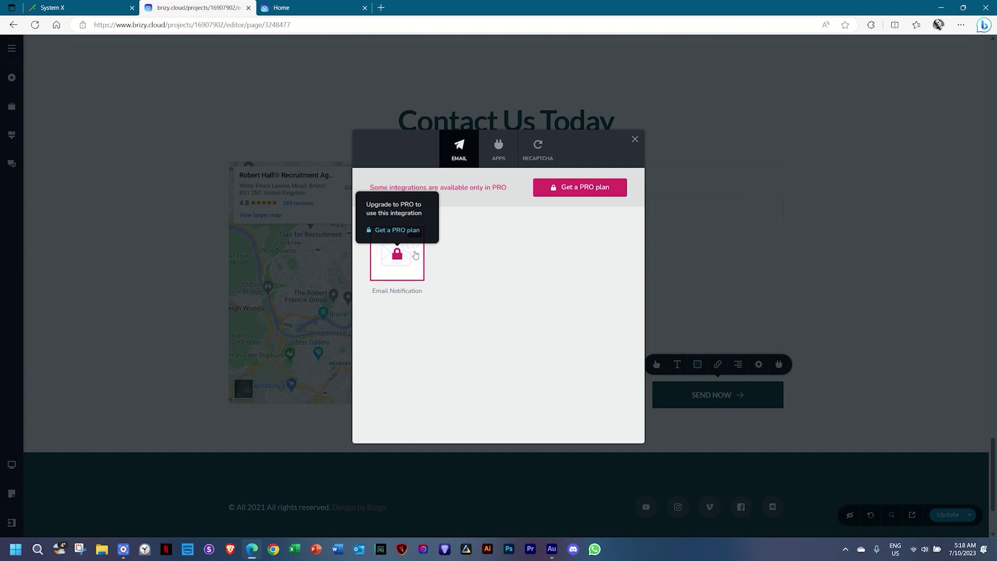
pyautogui.click(820, 313)
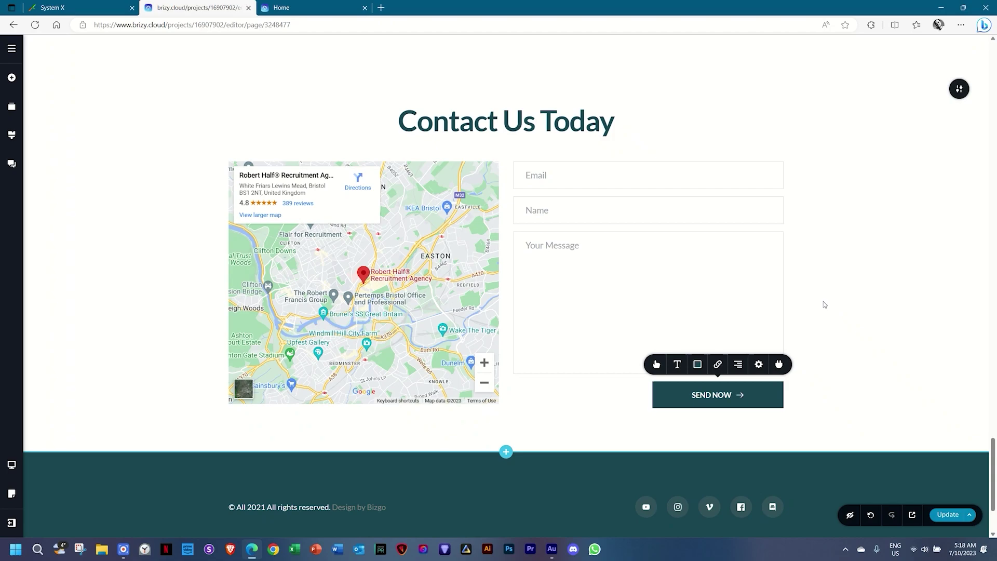
# Reduce the Contact Us Today top padding from 75px to 26px, then return to the hero.
pyautogui.scroll(8, 825, 305)
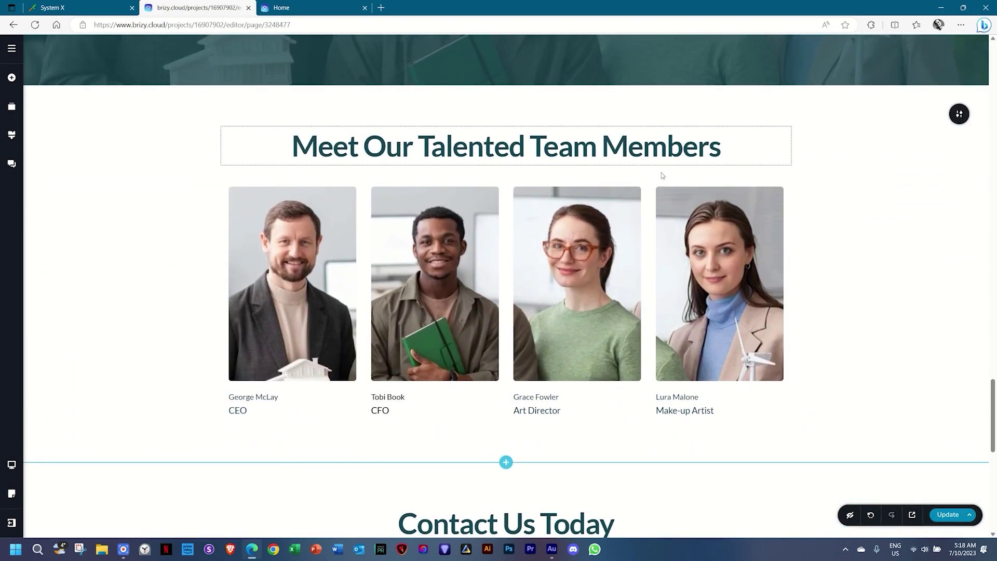
pyautogui.scroll(-4, 662, 176)
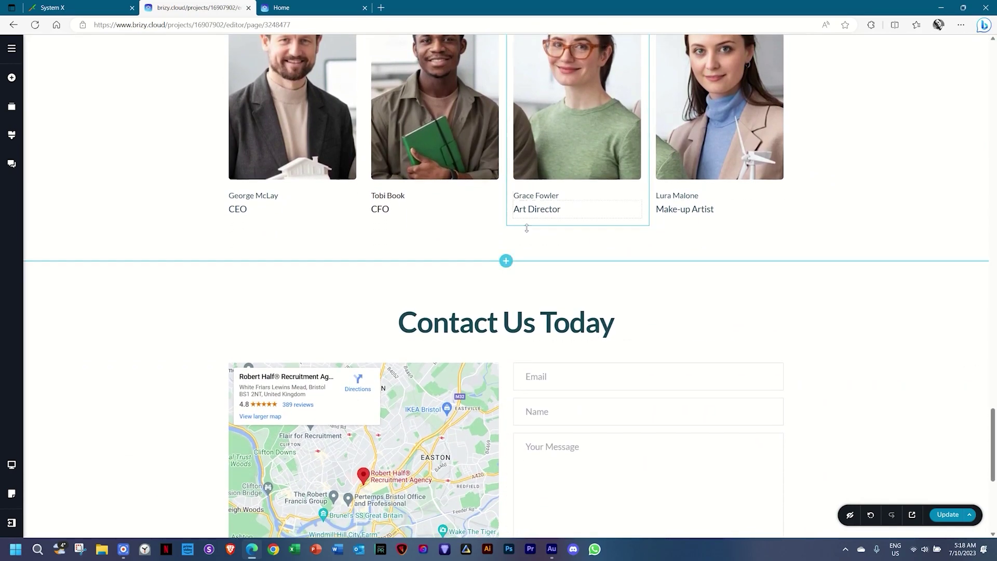
pyautogui.moveTo(536, 253); pyautogui.dragTo(543, 224)
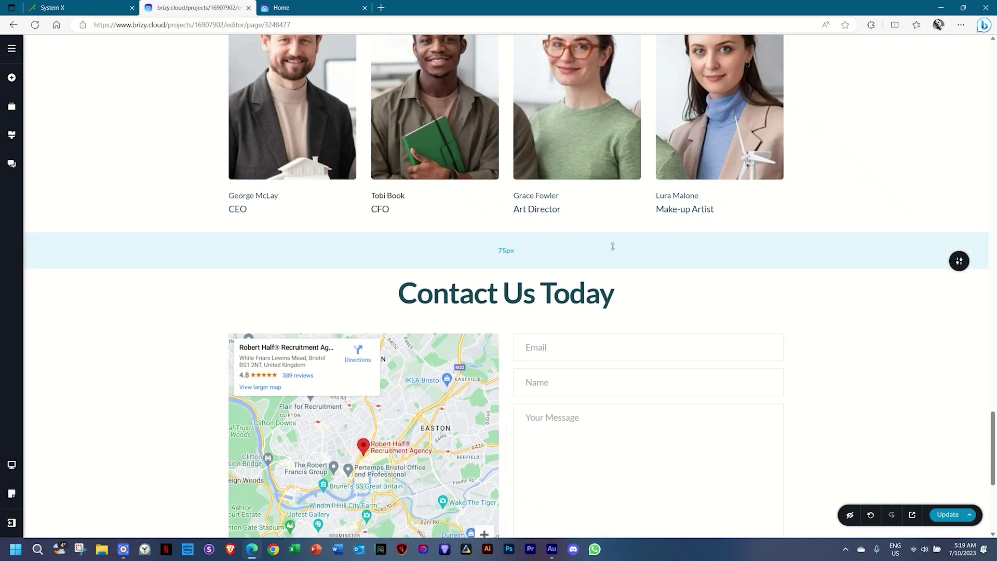
pyautogui.moveTo(610, 255); pyautogui.dragTo(610, 231)
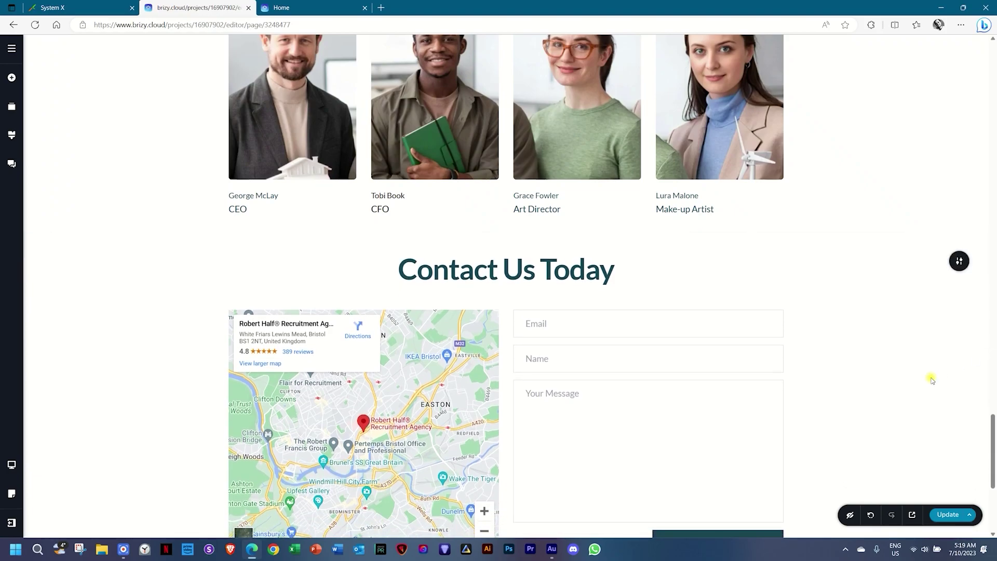
pyautogui.scroll(5, 924, 337)
pyautogui.scroll(-10, 690, 343)
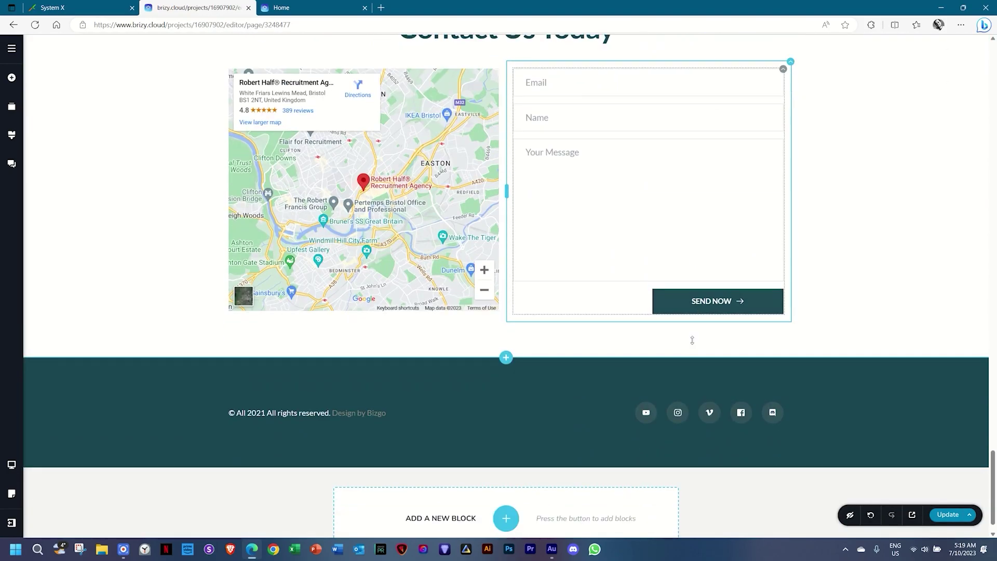
pyautogui.scroll(5, 694, 342)
pyautogui.scroll(2, 694, 342)
pyautogui.scroll(-4, 694, 342)
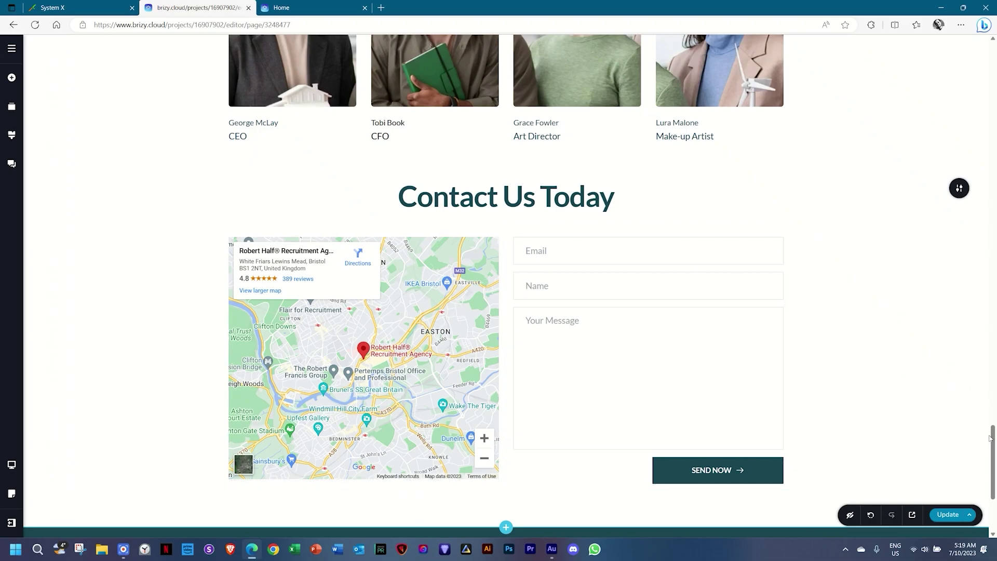
pyautogui.moveTo(990, 437); pyautogui.dragTo(993, 40)
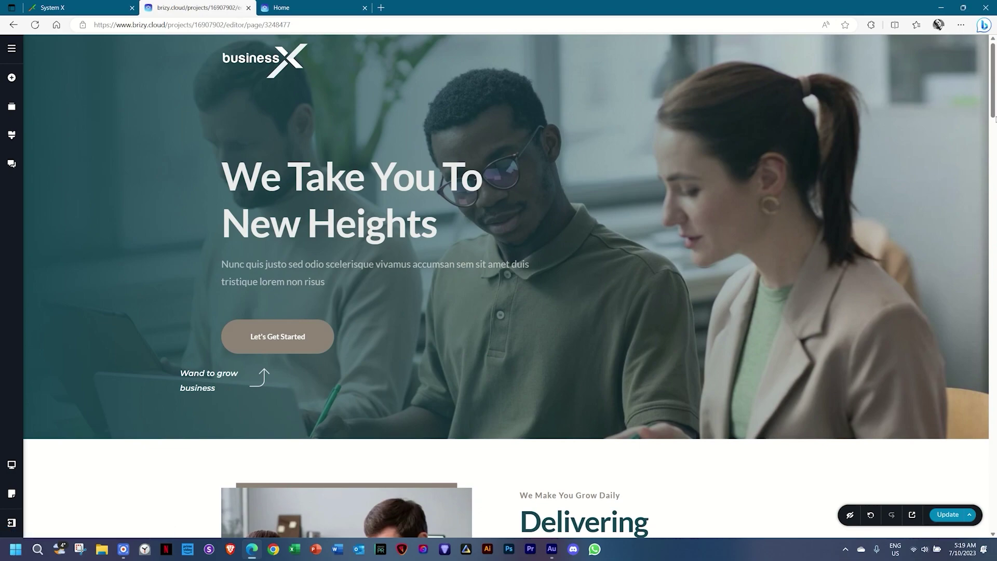
pyautogui.moveTo(994, 107); pyautogui.dragTo(995, 507)
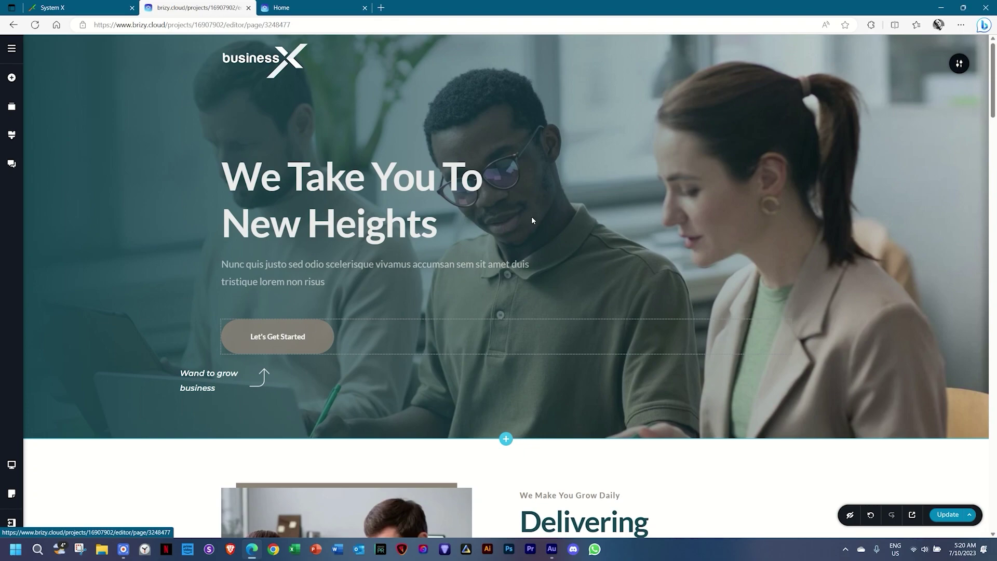
pyautogui.moveTo(991, 93); pyautogui.dragTo(991, 470)
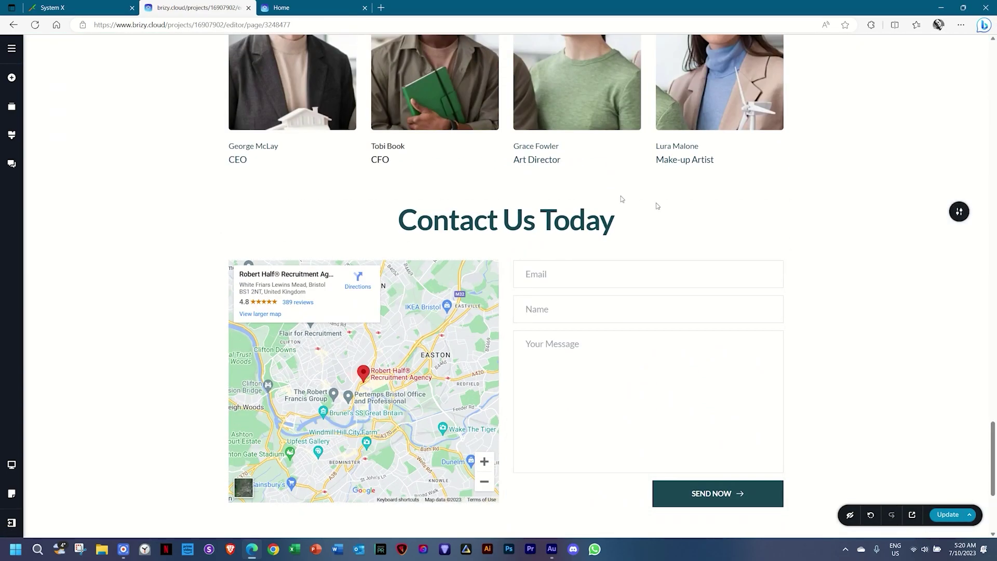
pyautogui.moveTo(992, 425); pyautogui.dragTo(995, 60)
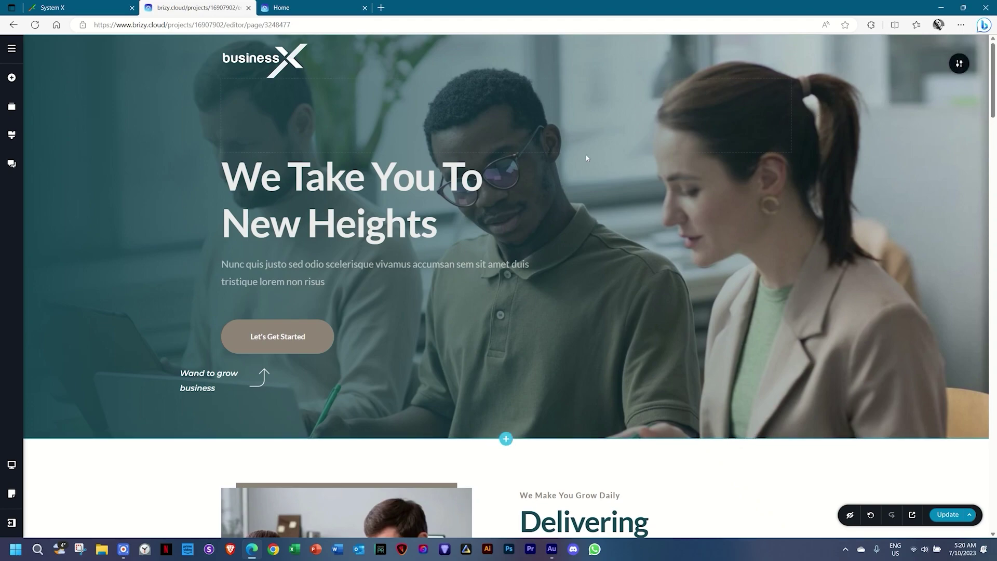
# Point the hero's Let's Get Started button at the Contact Us block, naming the anchor 'contact'.
pyautogui.click(275, 336)
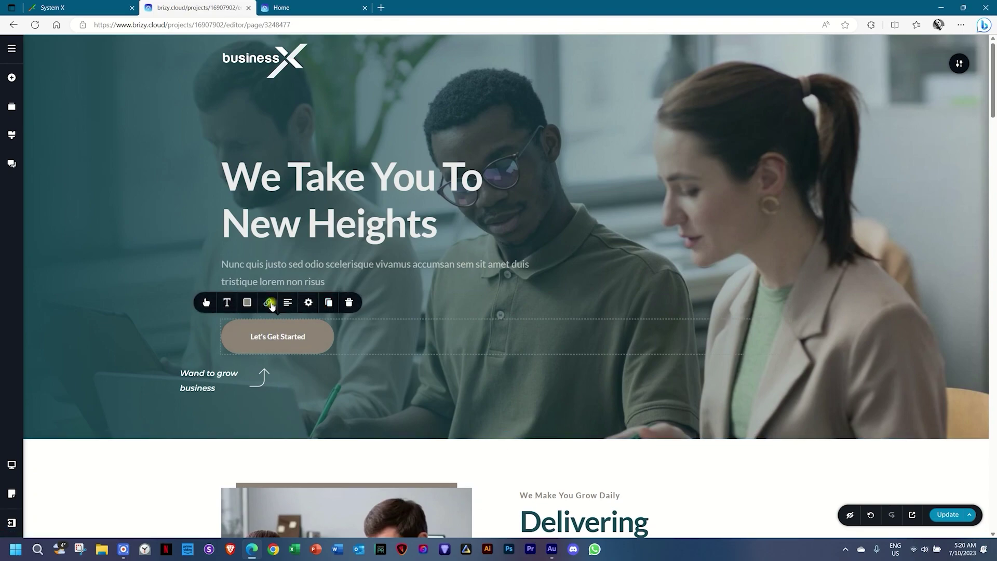
pyautogui.click(268, 304)
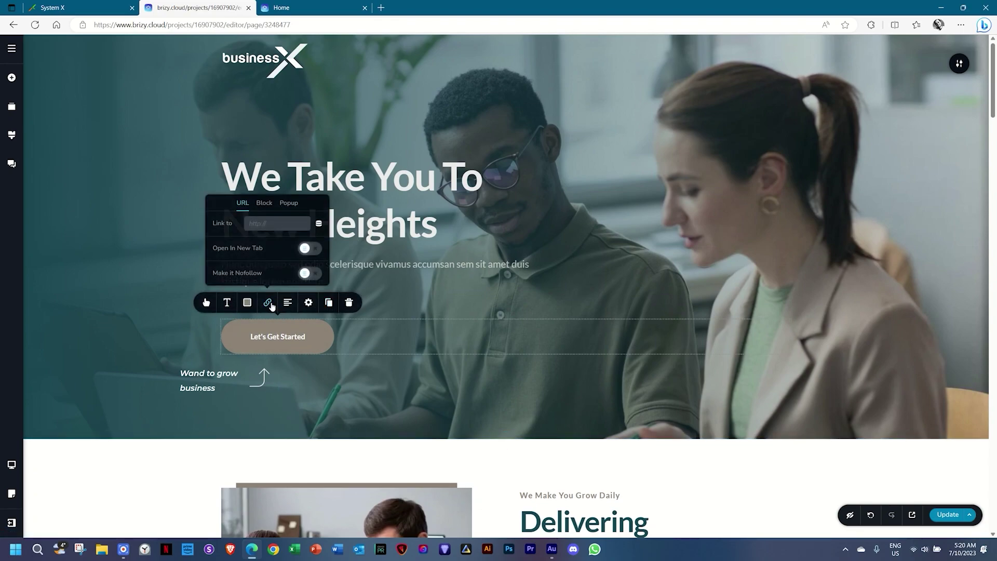
pyautogui.click(265, 205)
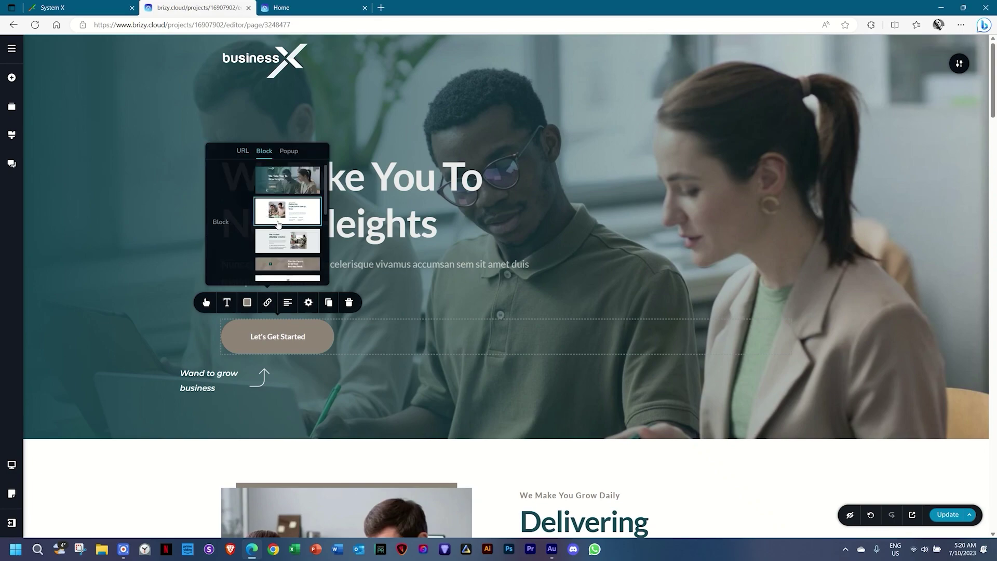
pyautogui.scroll(-5, 277, 225)
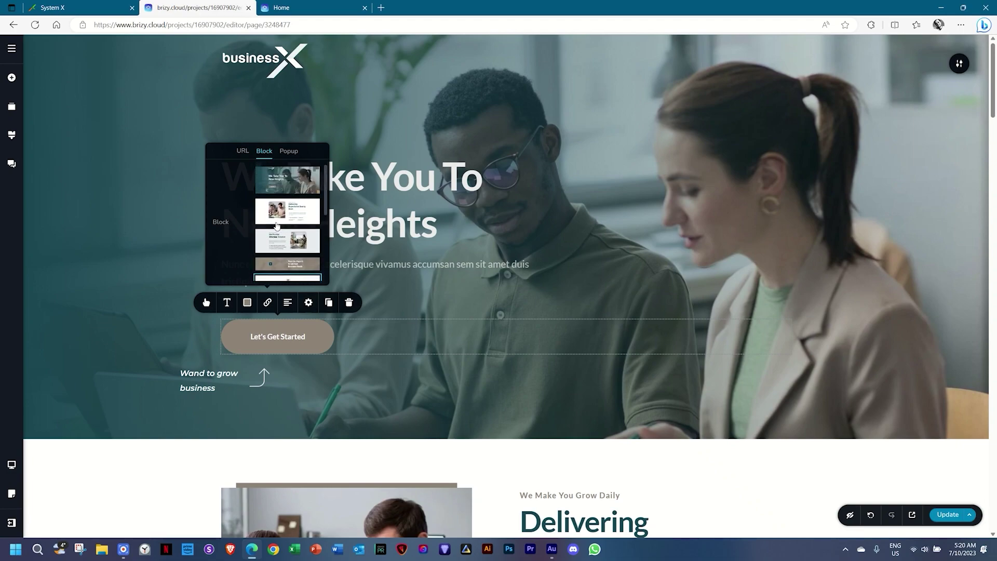
pyautogui.scroll(-2, 277, 225)
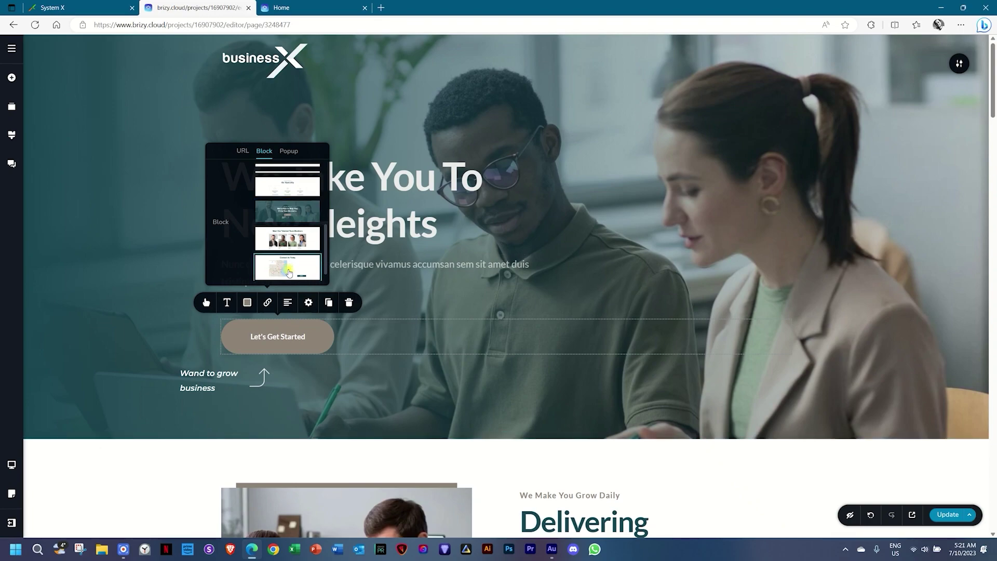
pyautogui.click(289, 272)
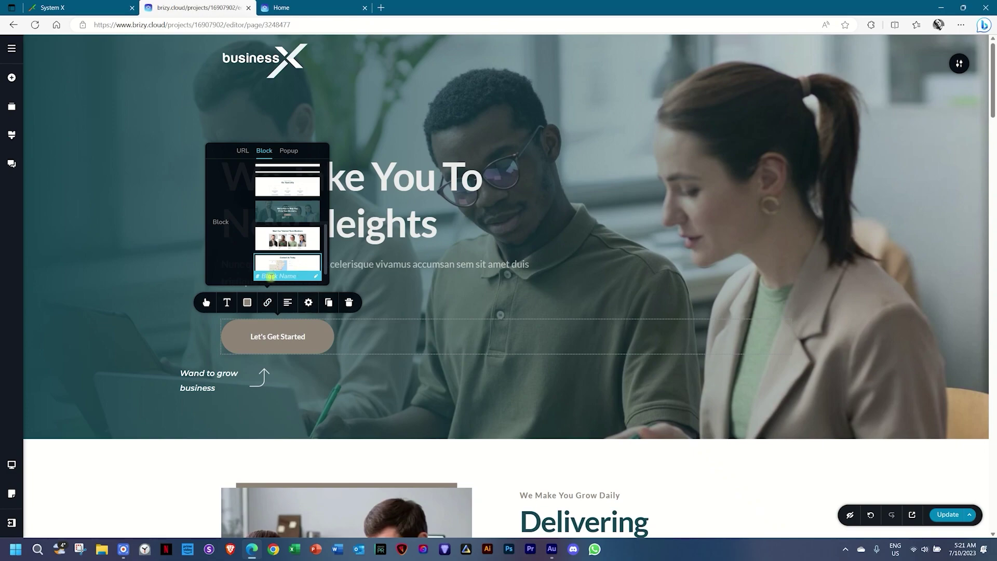
pyautogui.write('CONT')
pyautogui.press('capslock')
pyautogui.press('BackSpace')
pyautogui.write('contact')
pyautogui.click(827, 273)
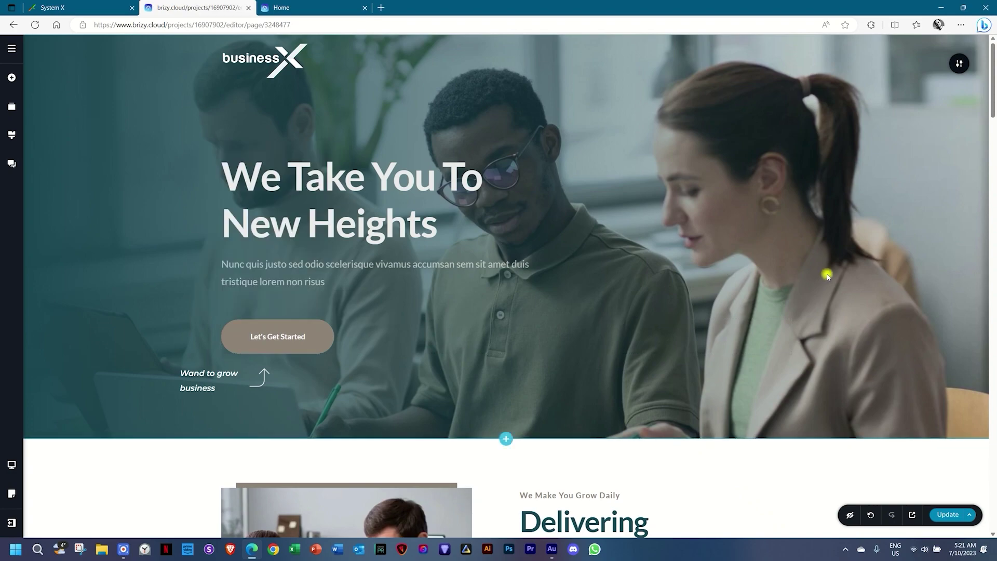
pyautogui.scroll(-7, 827, 273)
# Link the We're Here to Help You section's Let's Get Started button to the #contact block.
pyautogui.scroll(-18, 827, 276)
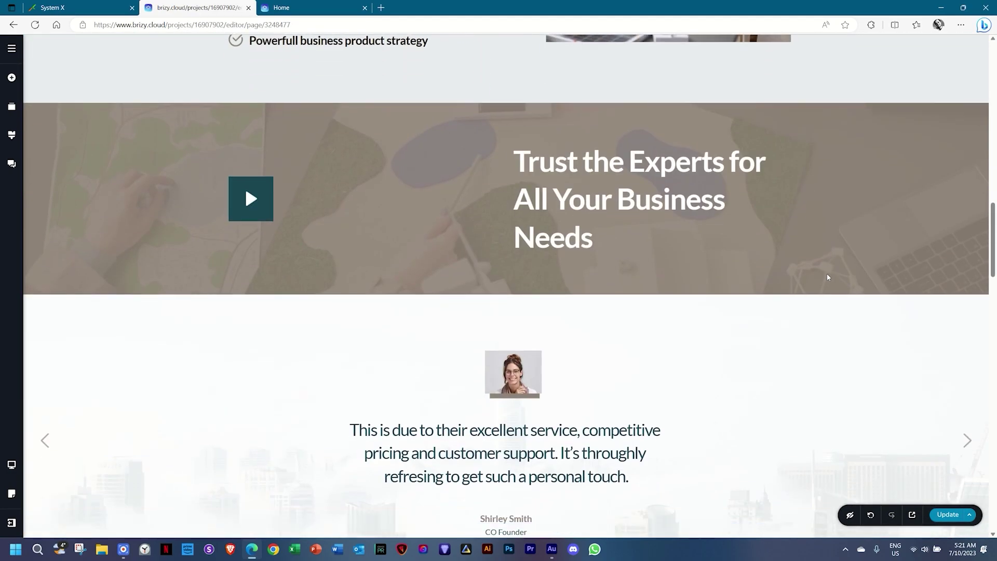
pyautogui.scroll(-10, 827, 274)
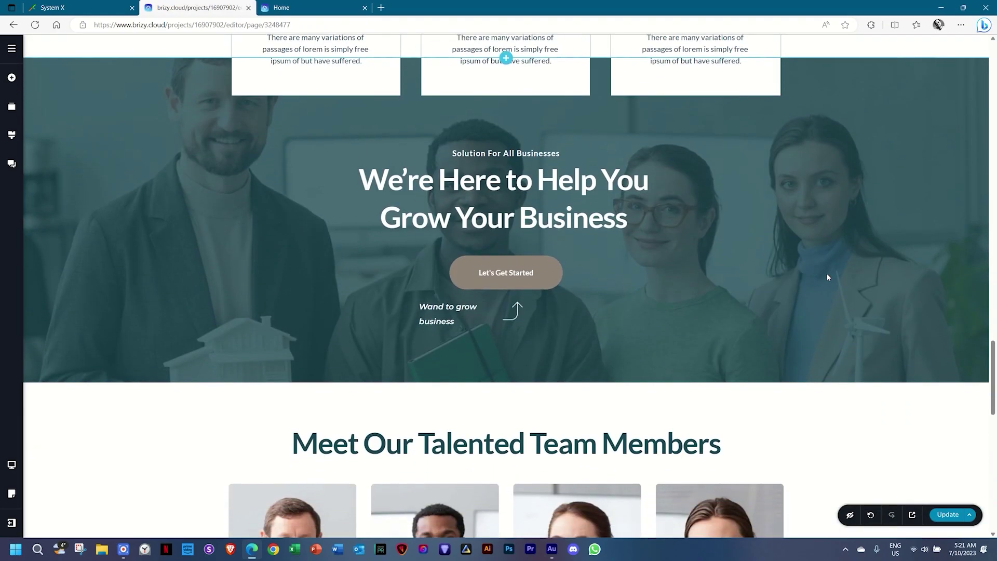
pyautogui.click(497, 272)
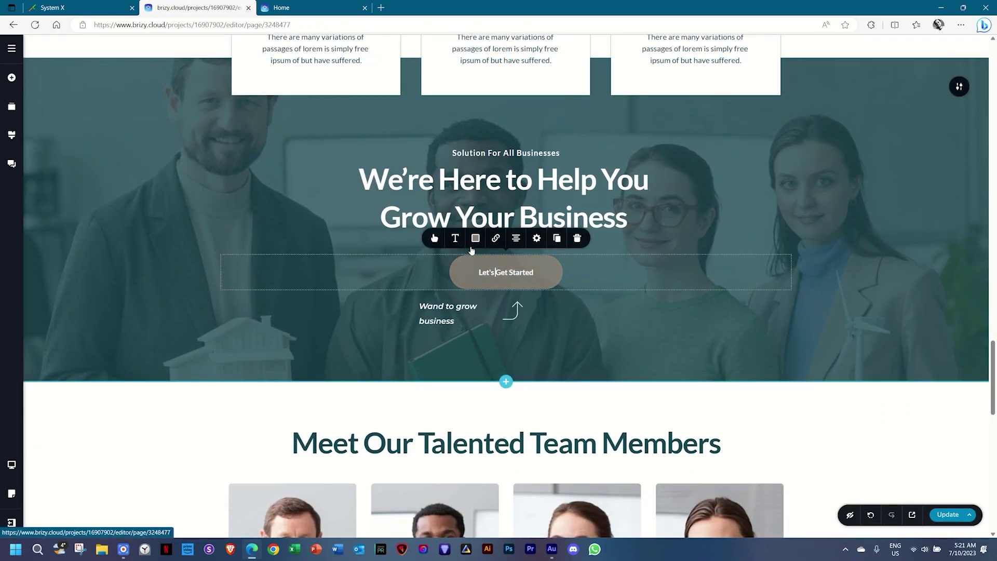
pyautogui.click(495, 238)
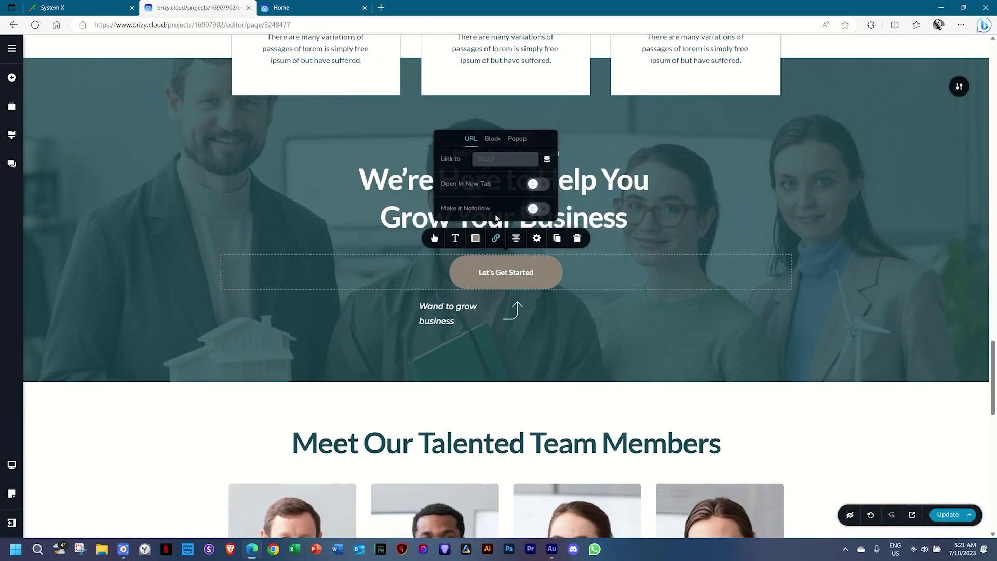
pyautogui.click(495, 139)
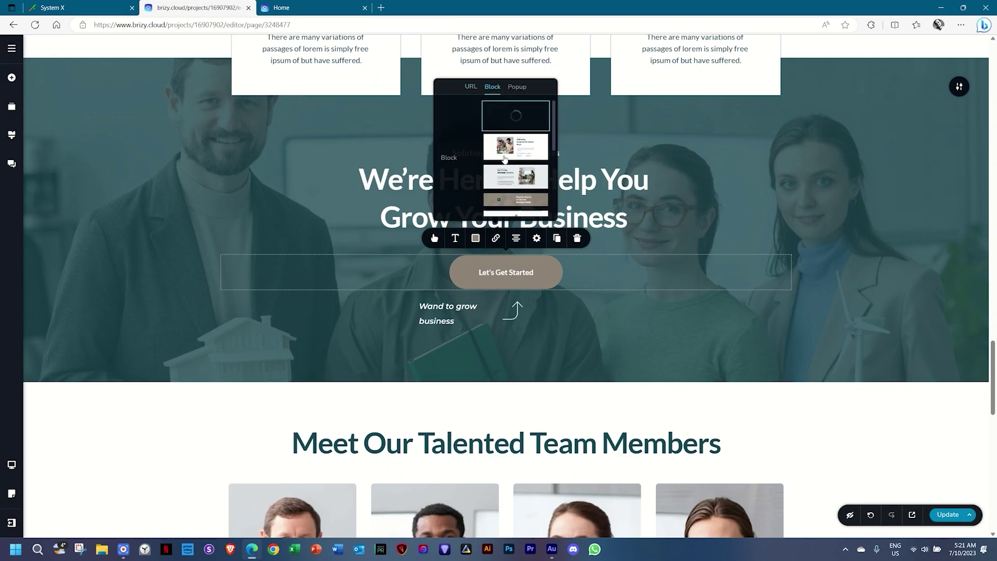
pyautogui.scroll(-3, 501, 187)
pyautogui.click(501, 192)
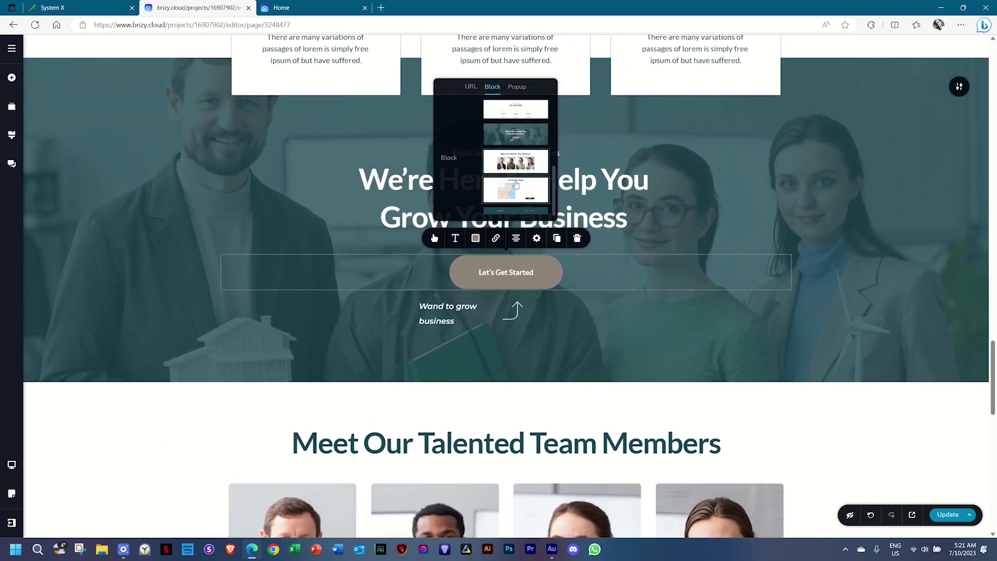
pyautogui.click(515, 194)
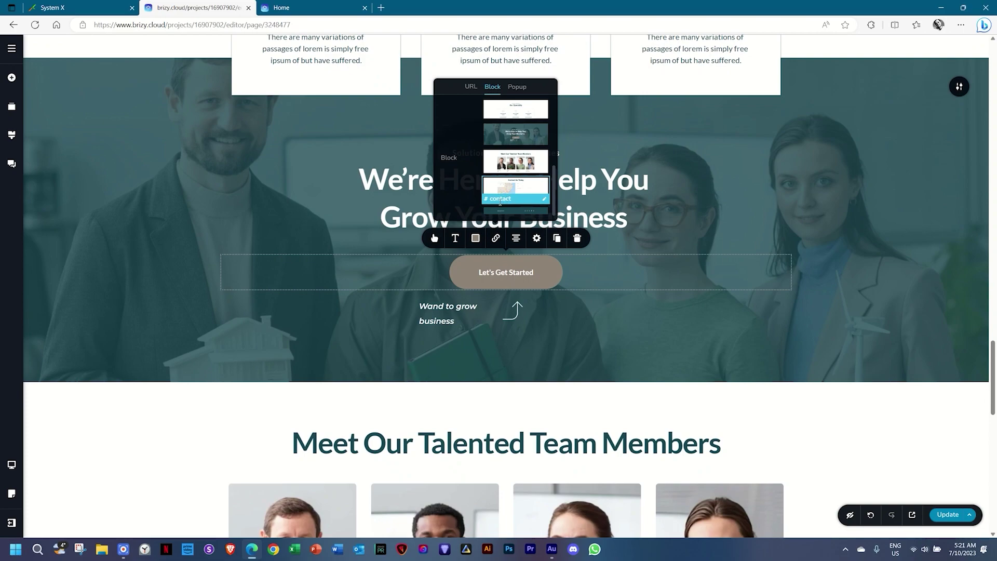
# Save the page with Update and open the site preview.
pyautogui.click(897, 210)
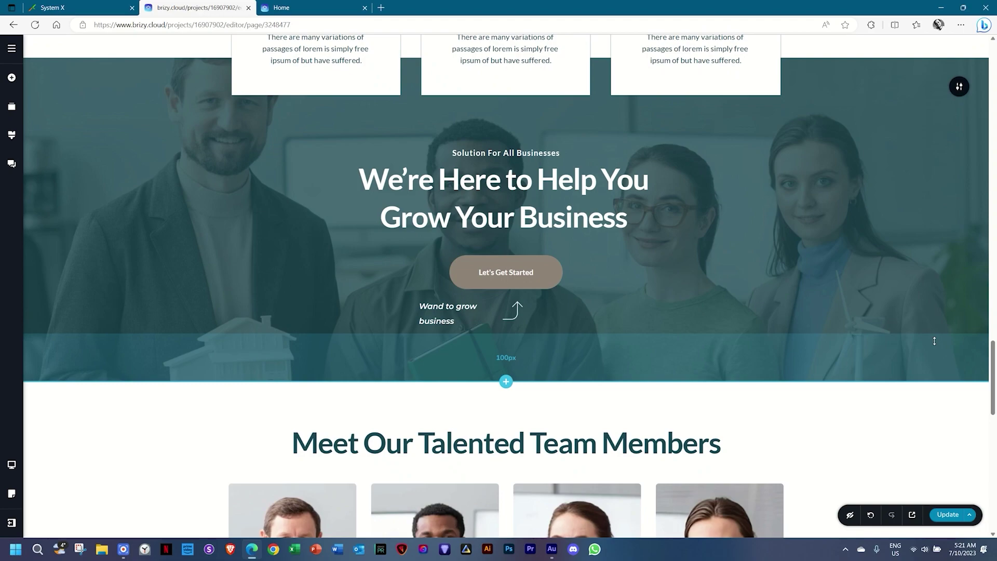
pyautogui.click(950, 517)
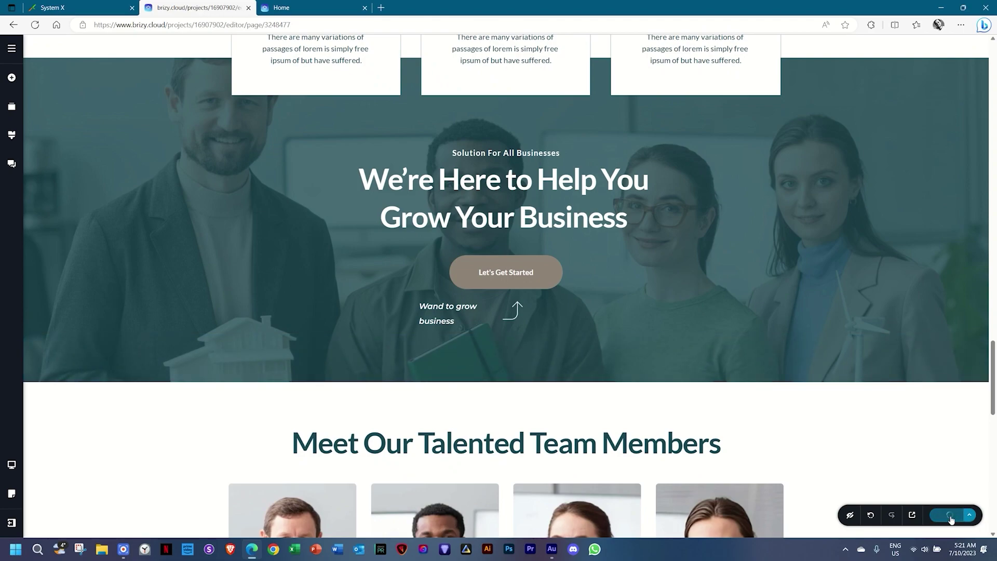
pyautogui.click(912, 514)
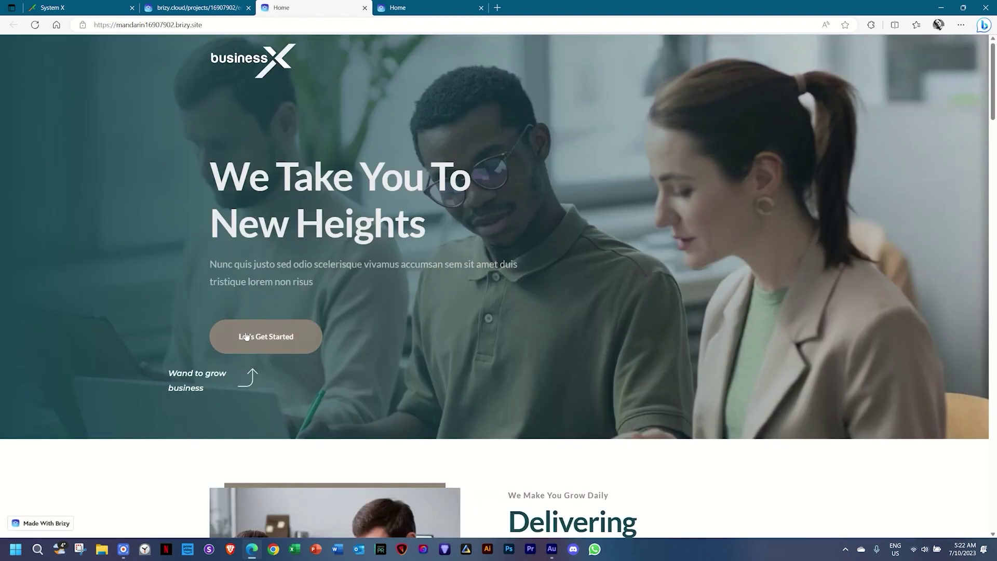
# On the live site, check that each Let's Get Started button jumps to Contact Us.
pyautogui.click(254, 336)
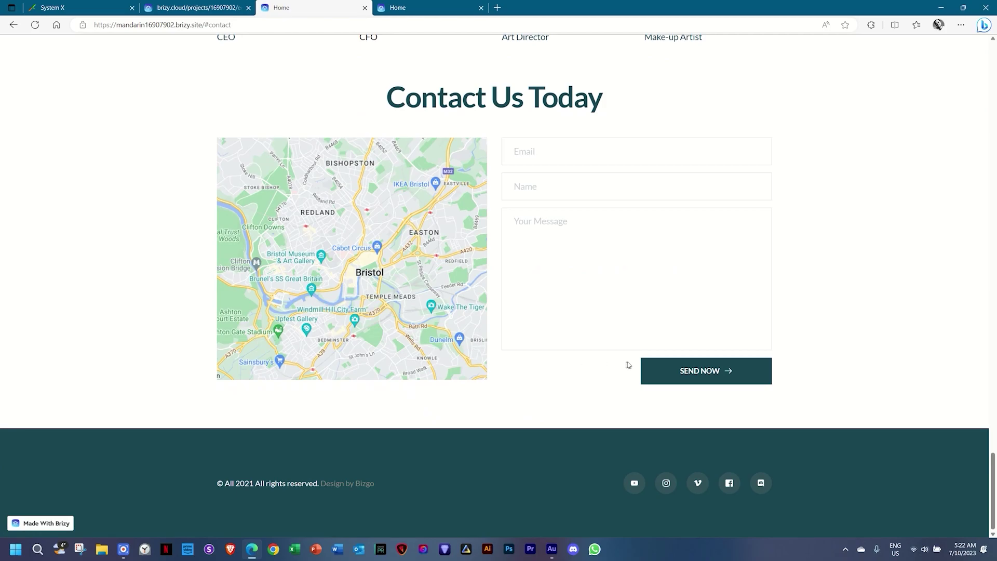
pyautogui.moveTo(995, 463); pyautogui.dragTo(994, 348)
pyautogui.click(478, 372)
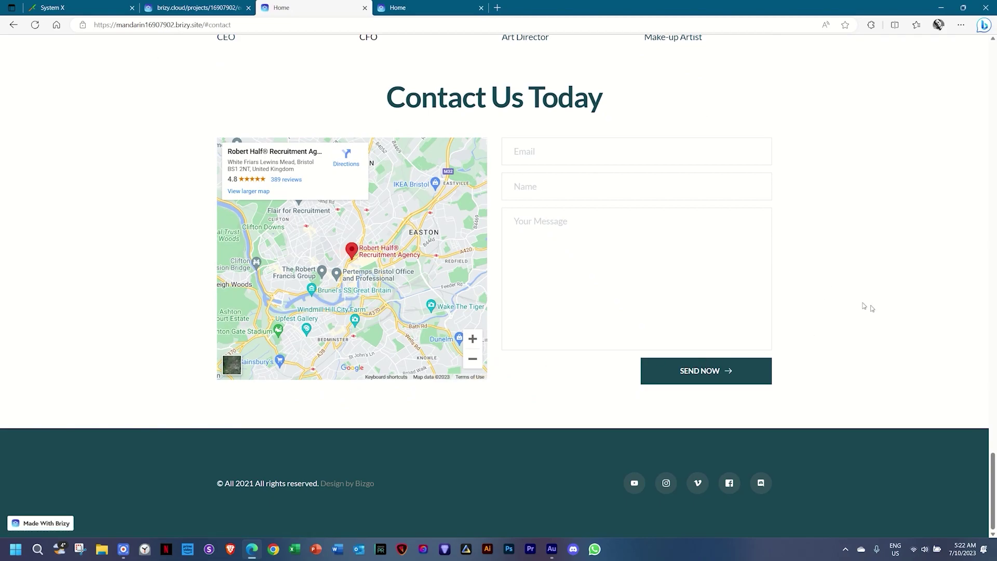
pyautogui.moveTo(993, 463); pyautogui.dragTo(994, 52)
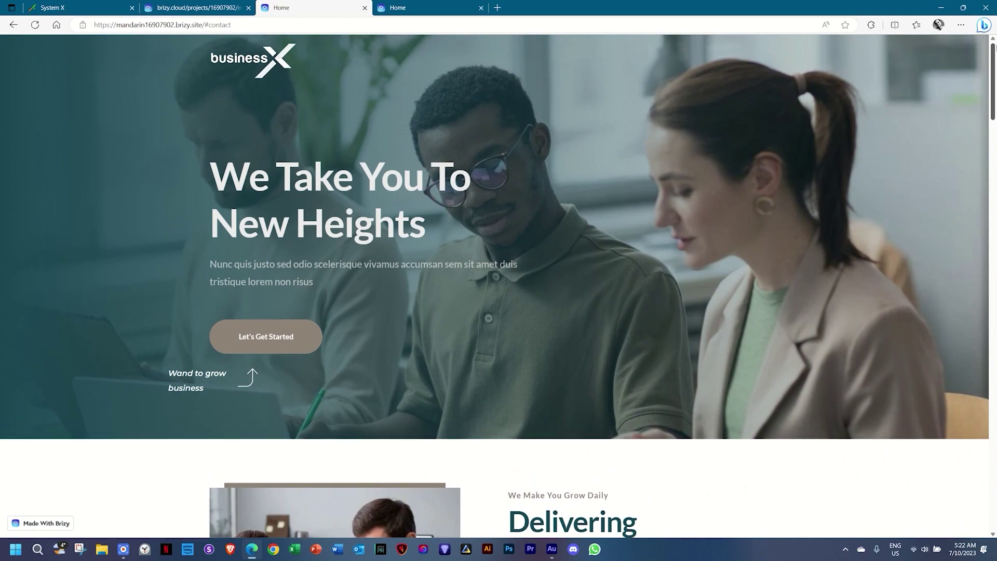
pyautogui.click(267, 345)
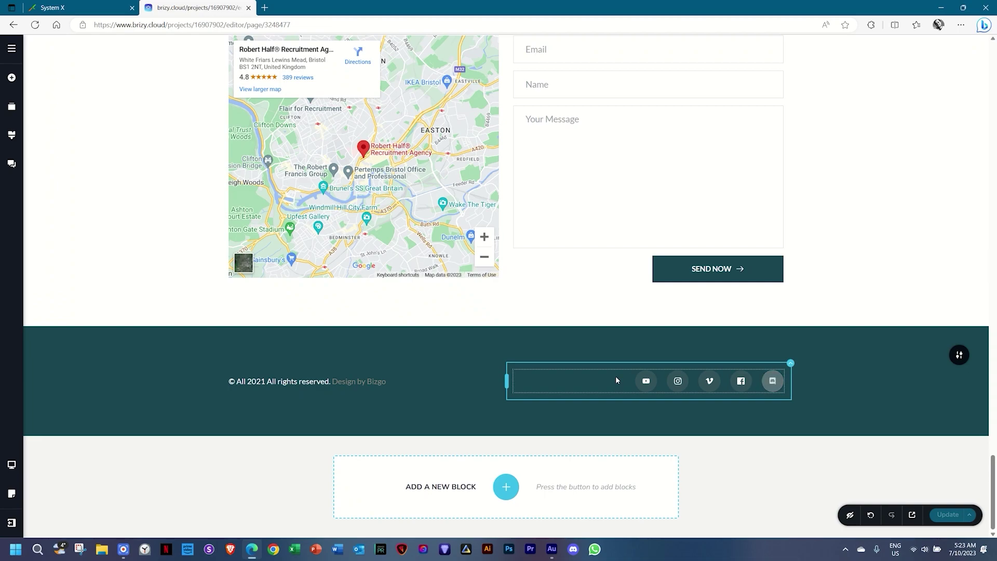
pyautogui.click(642, 382)
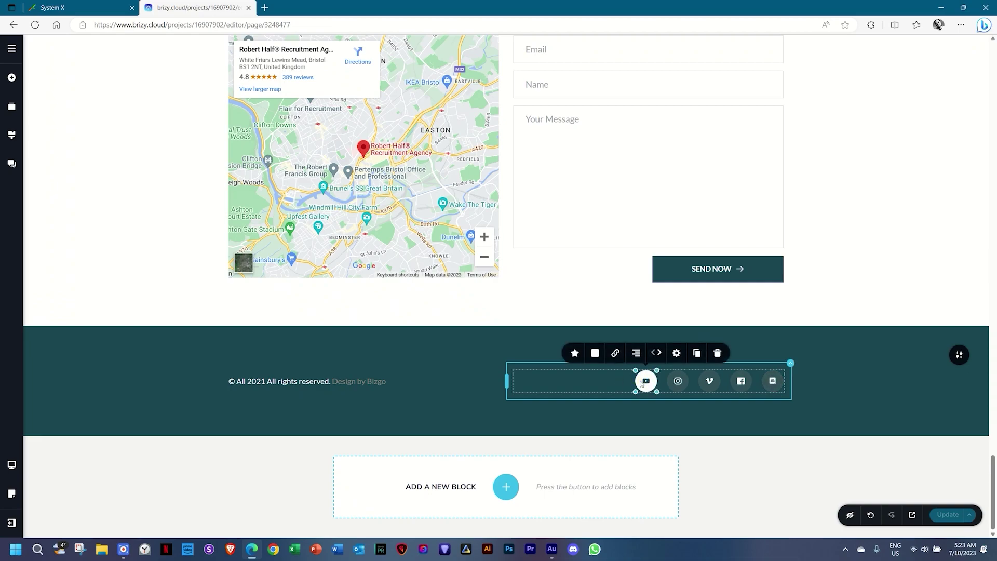
pyautogui.click(615, 353)
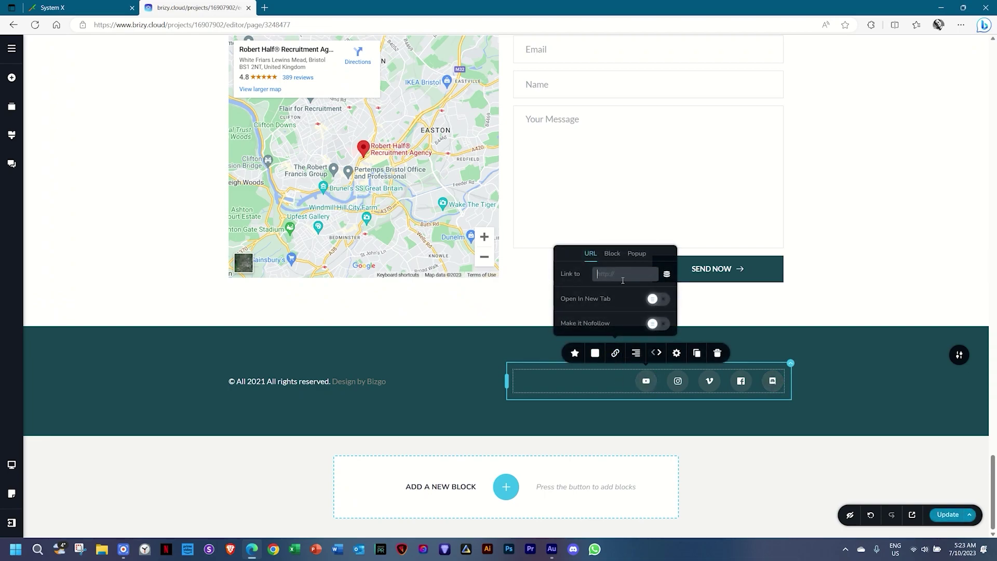
pyautogui.write('https://youtube.com')
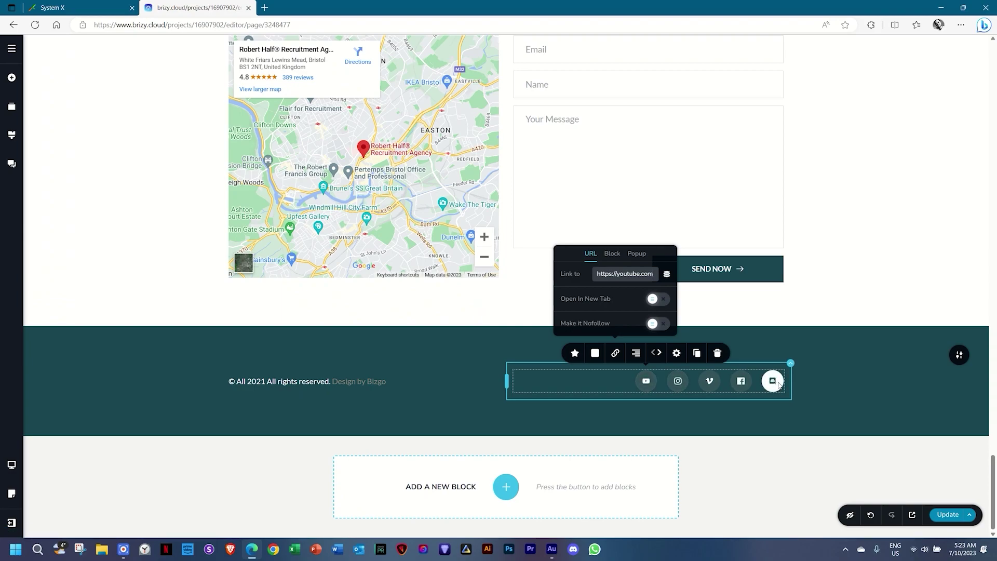
pyautogui.click(837, 401)
pyautogui.click(952, 522)
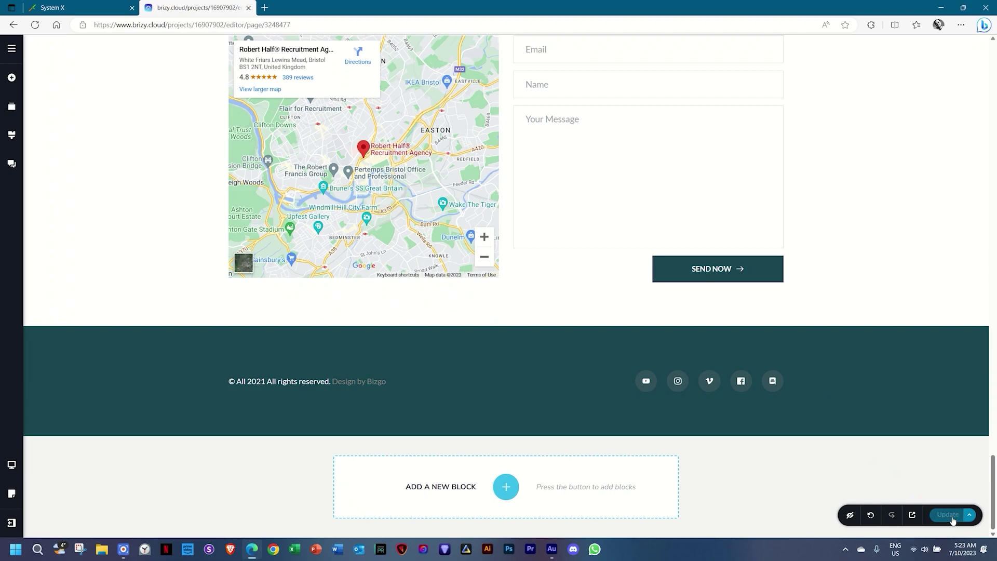
pyautogui.click(911, 516)
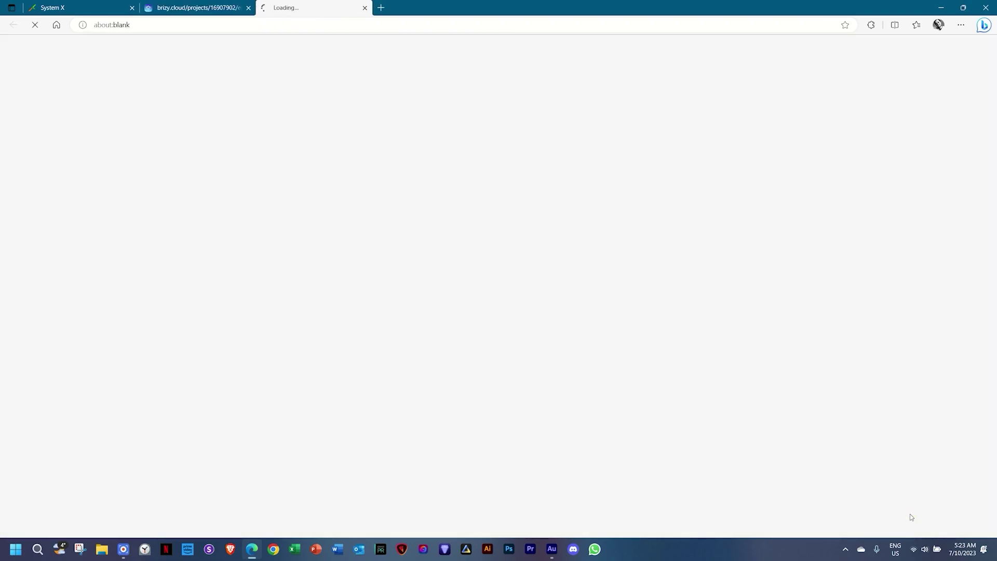
# Click the live site's footer YouTube icon to confirm it opens youtube.com, then return to the editor.
pyautogui.moveTo(993, 94); pyautogui.dragTo(996, 545)
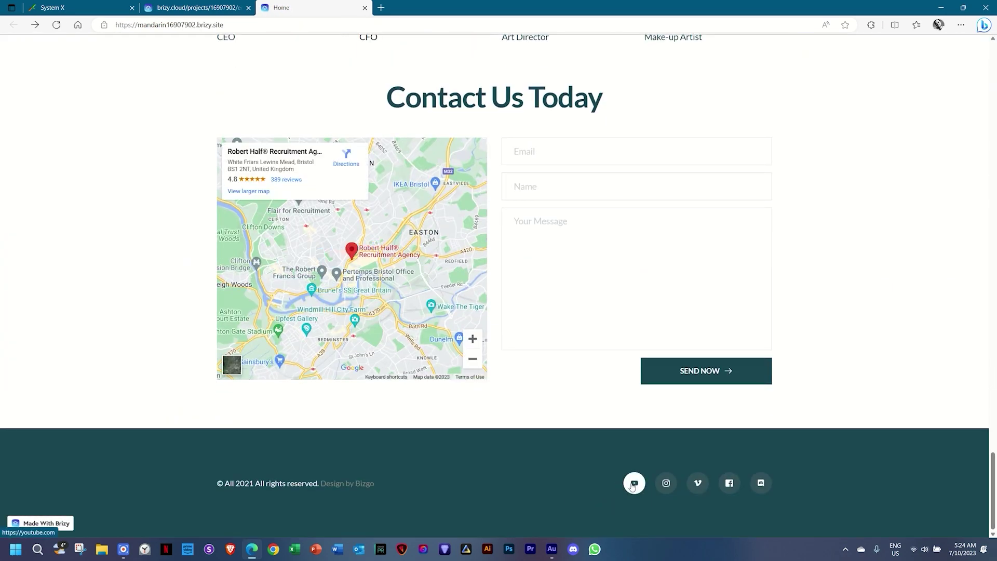
pyautogui.click(634, 484)
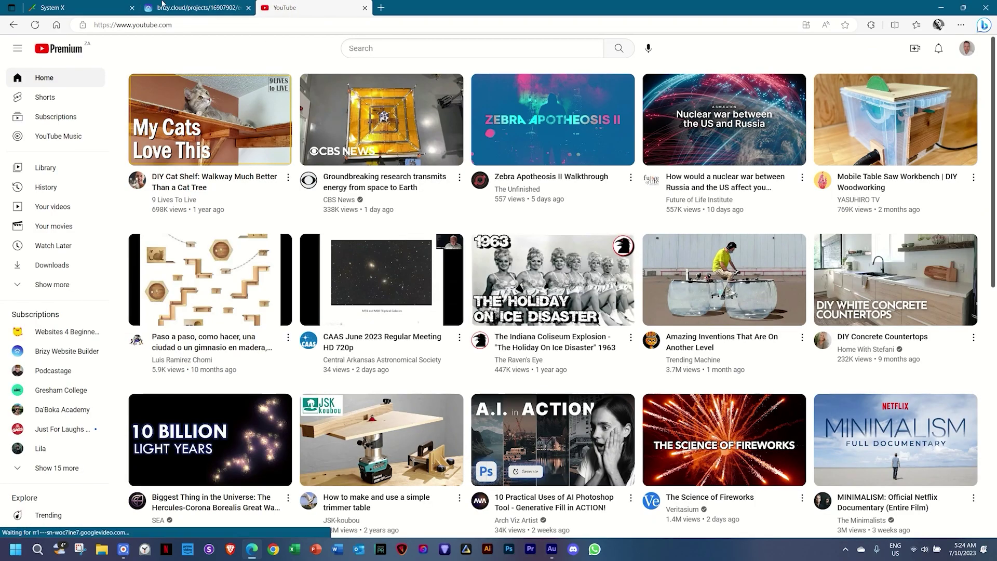
pyautogui.click(180, 7)
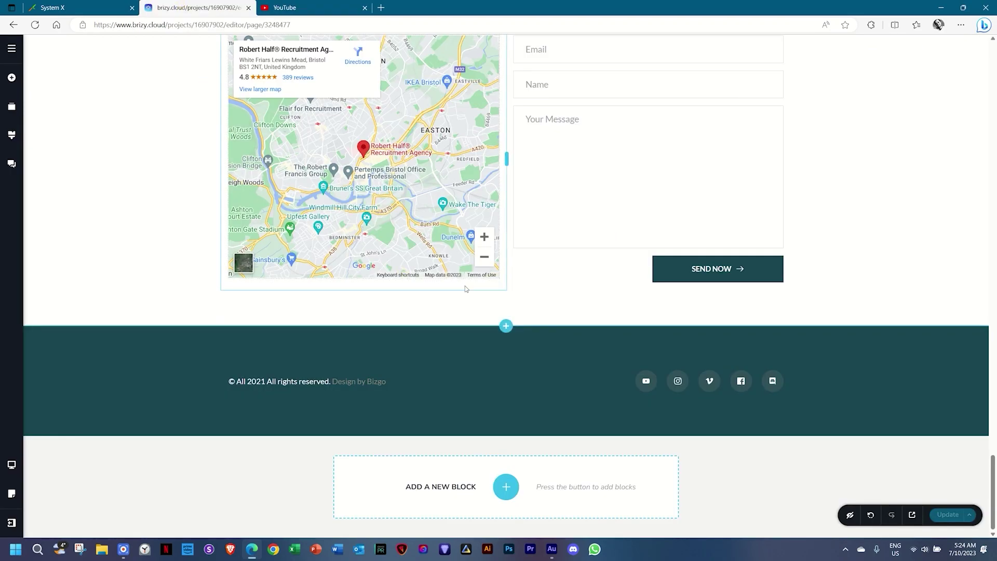
# Turn on 'Open In New Tab' for the footer YouTube icon's link and Update the page.
pyautogui.click(647, 383)
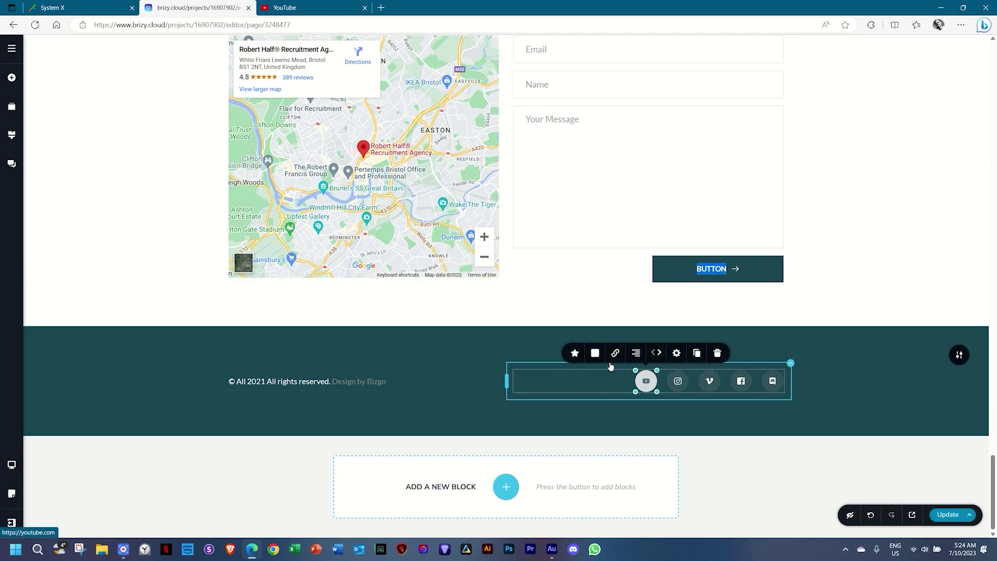
pyautogui.click(614, 353)
pyautogui.click(656, 299)
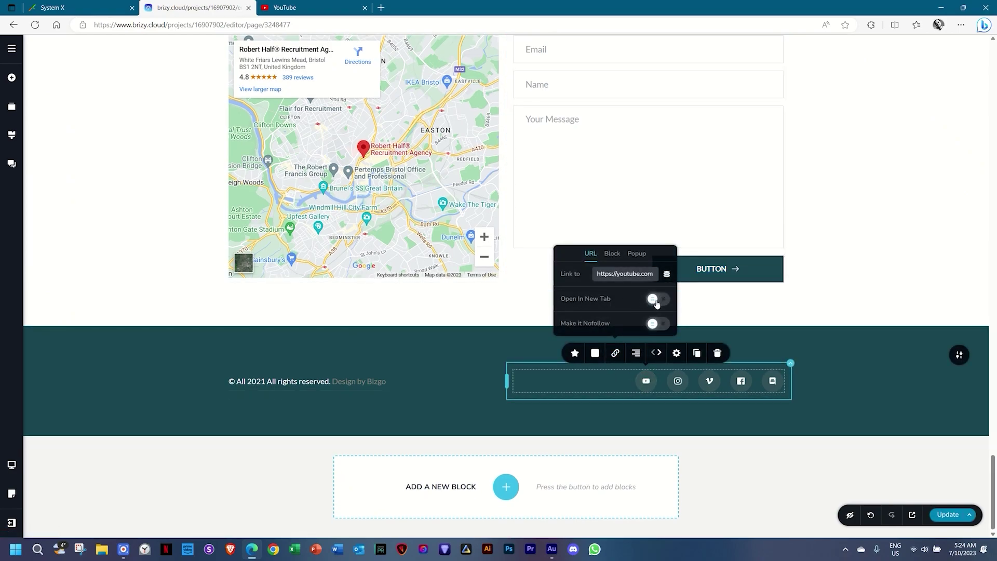
pyautogui.click(948, 515)
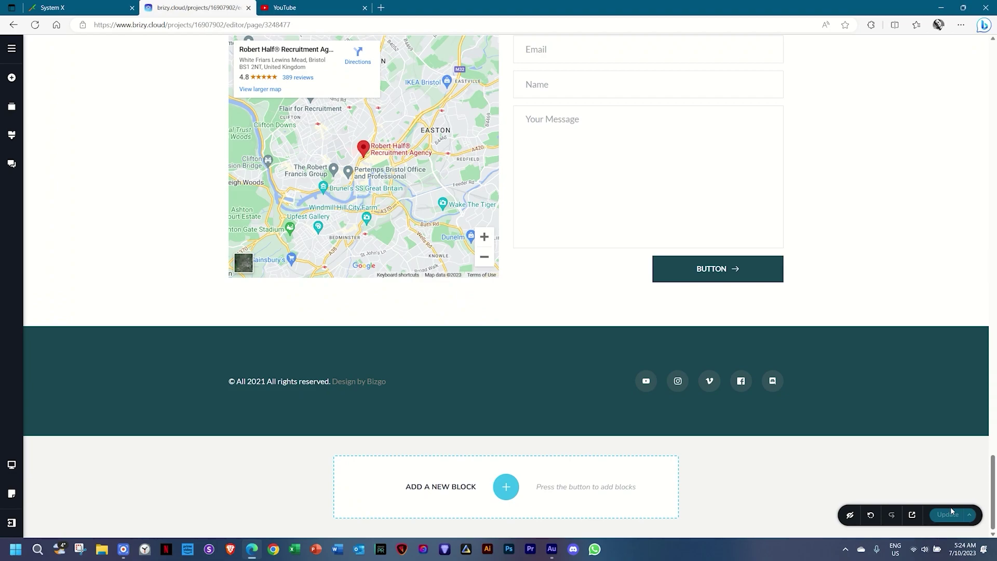
pyautogui.moveTo(993, 462); pyautogui.dragTo(992, 47)
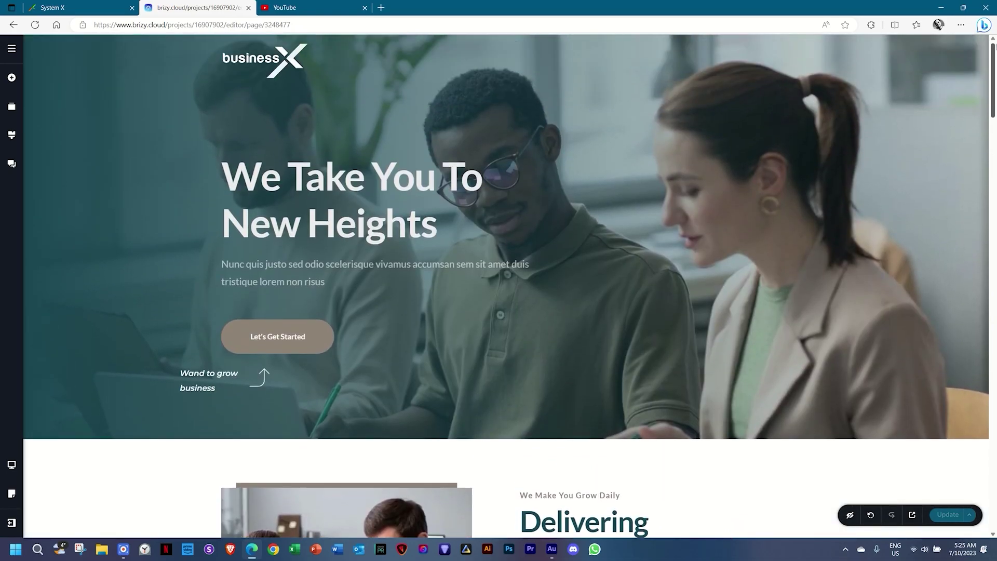
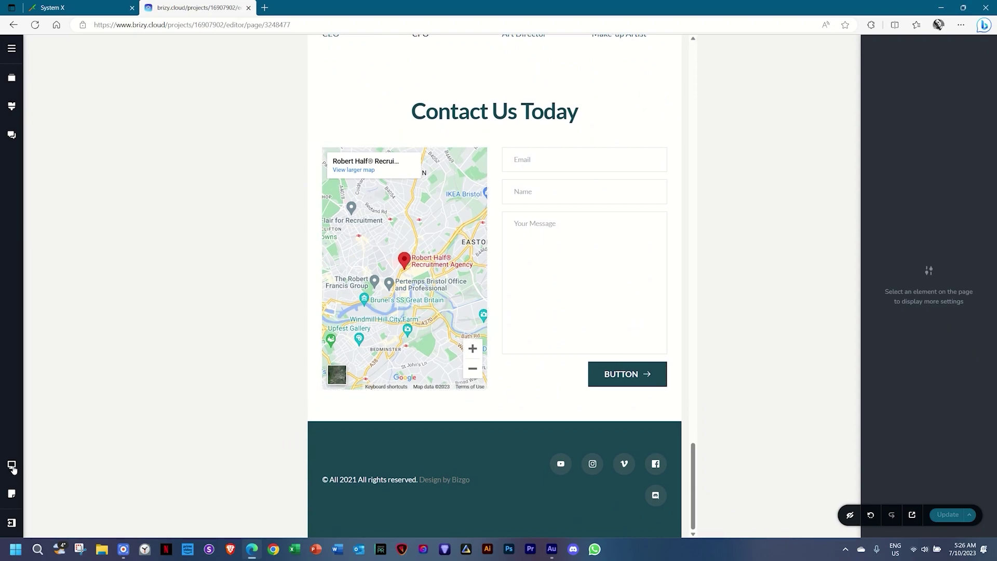
# Preview the page in the mobile layout, then return to the tablet layout.
pyautogui.click(52, 491)
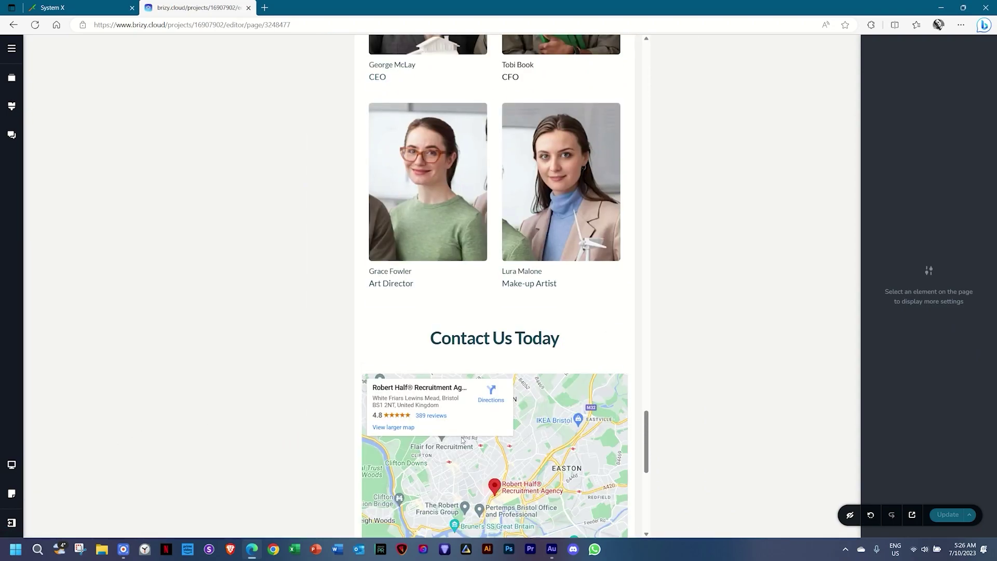
pyautogui.scroll(15, 459, 441)
pyautogui.scroll(15, 459, 445)
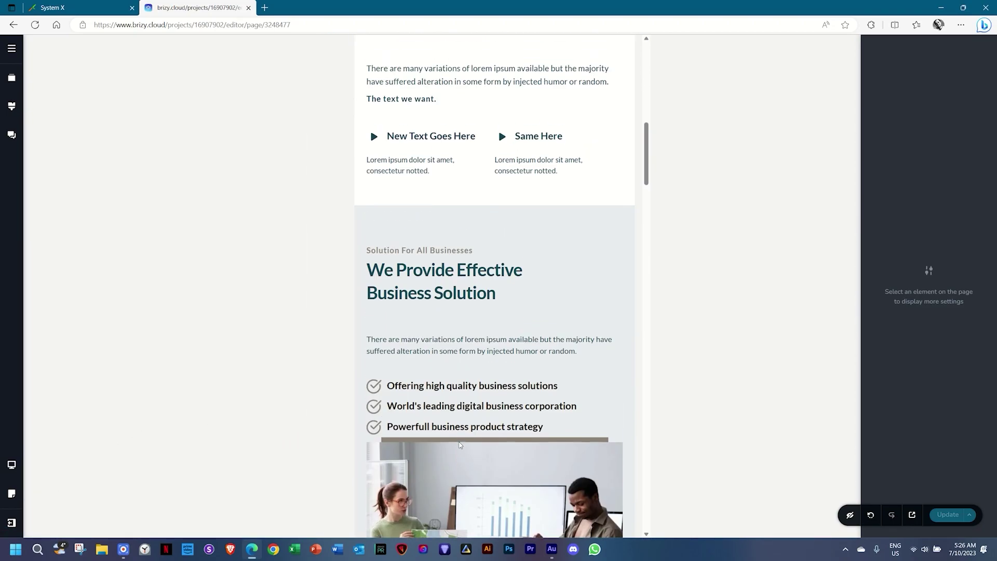
pyautogui.moveTo(11, 467)
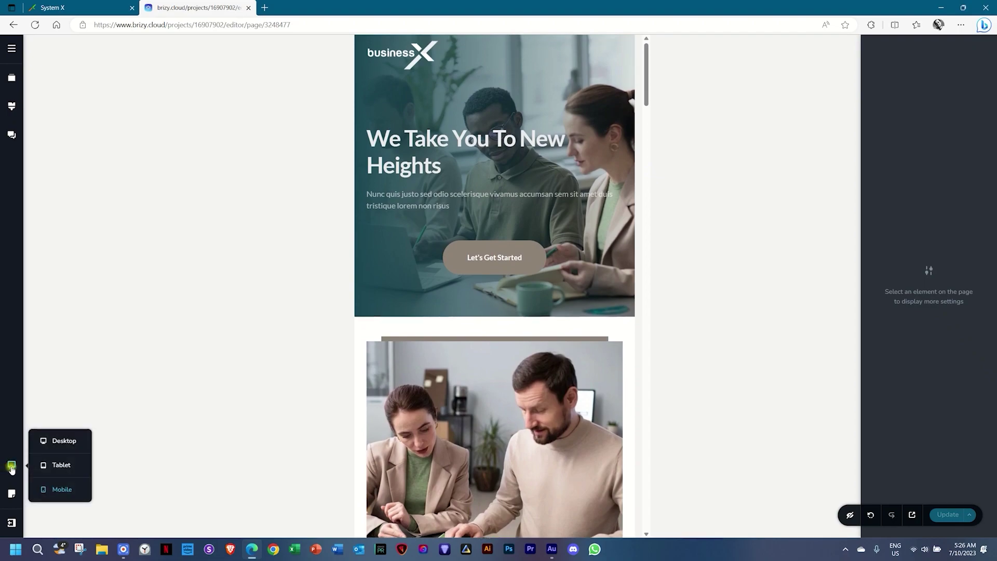
pyautogui.click(47, 466)
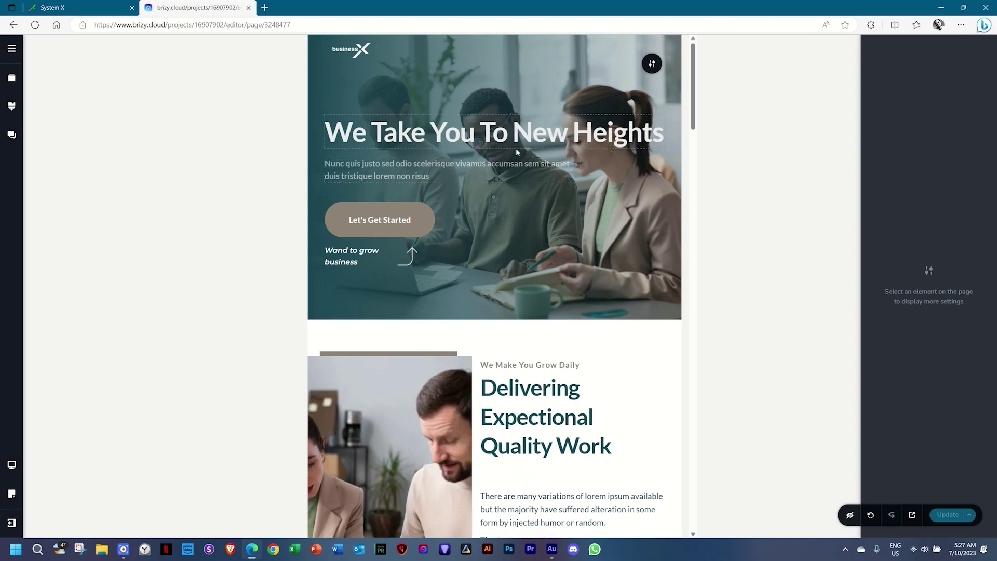
# Give the hero heading 40% padding on its second side so it wraps to two lines.
pyautogui.click(419, 131)
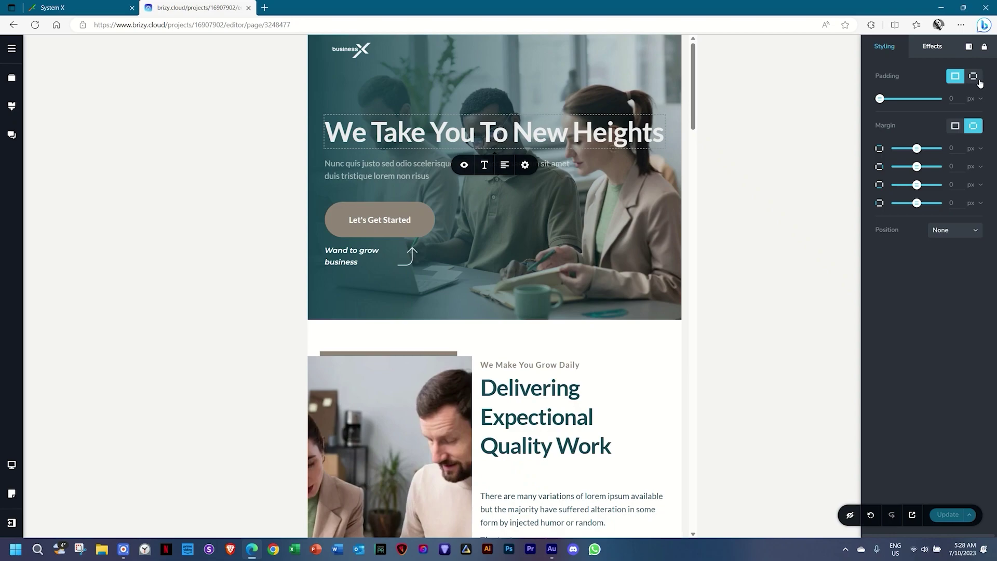
pyautogui.click(974, 78)
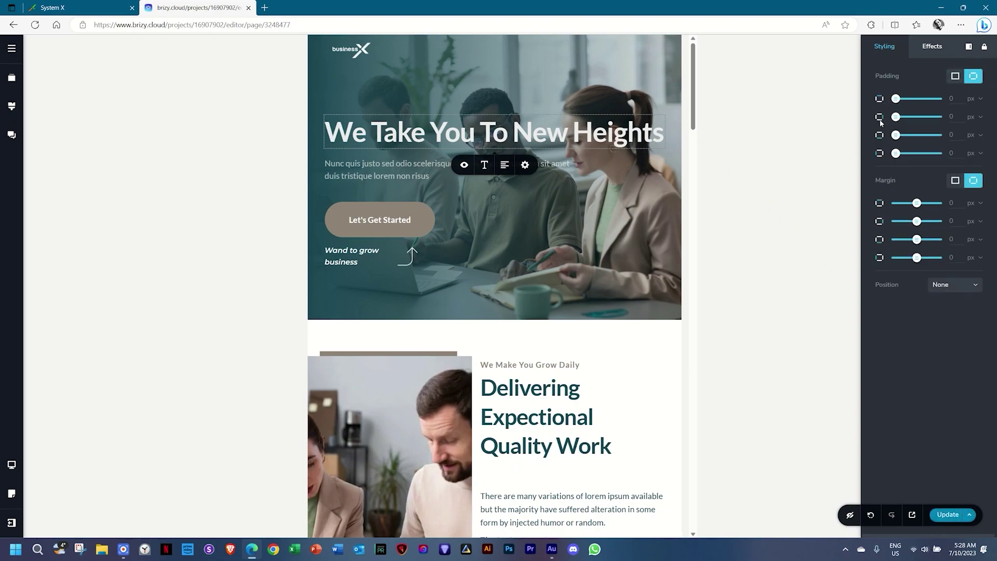
pyautogui.click(975, 116)
pyautogui.click(977, 148)
pyautogui.click(950, 117)
pyautogui.write('40')
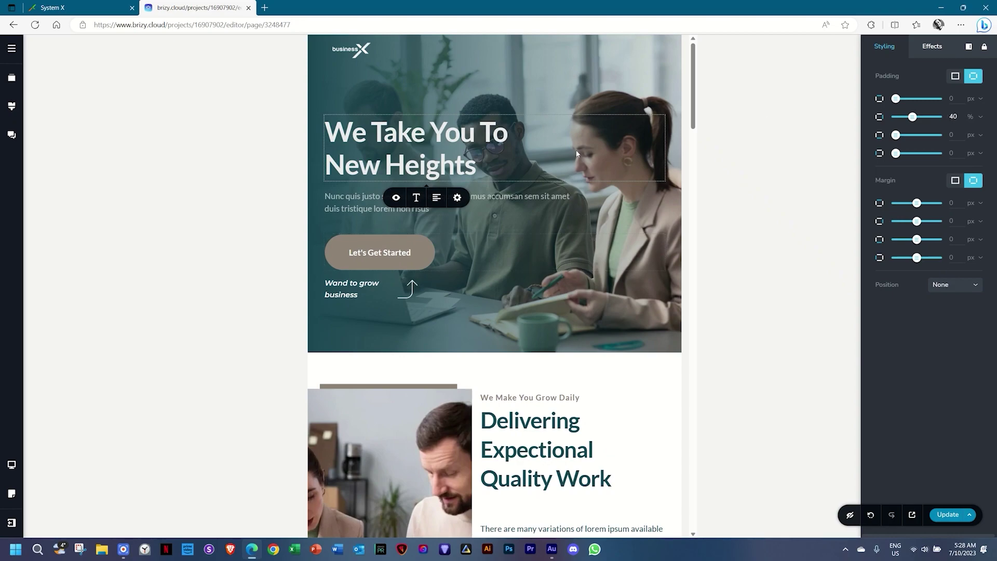
pyautogui.click(416, 201)
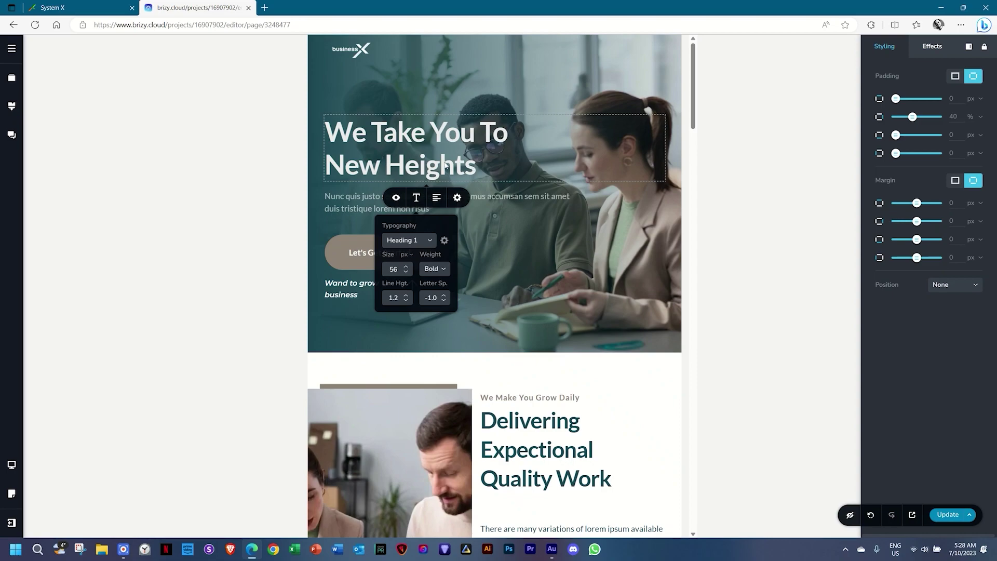
pyautogui.click(11, 106)
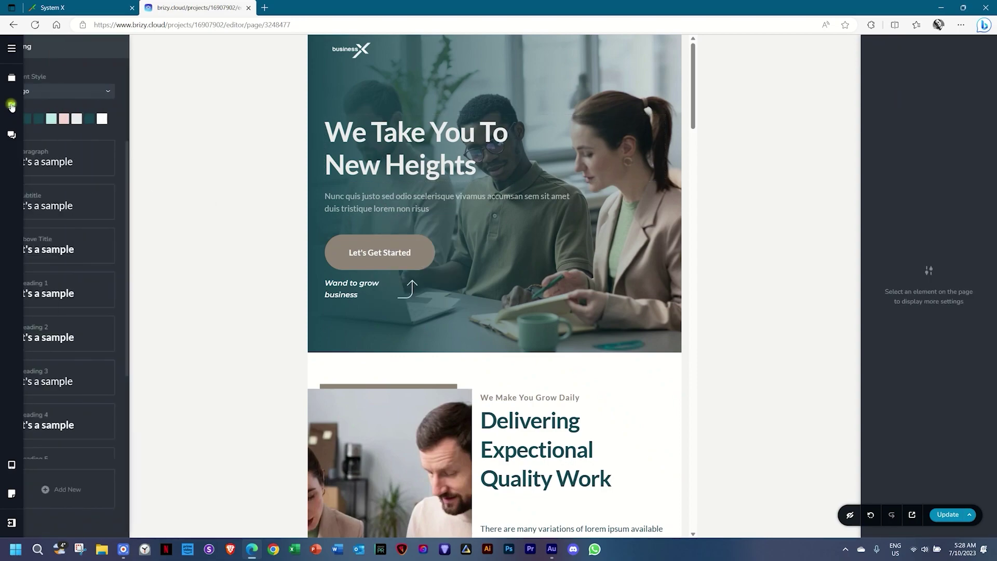
pyautogui.click(71, 286)
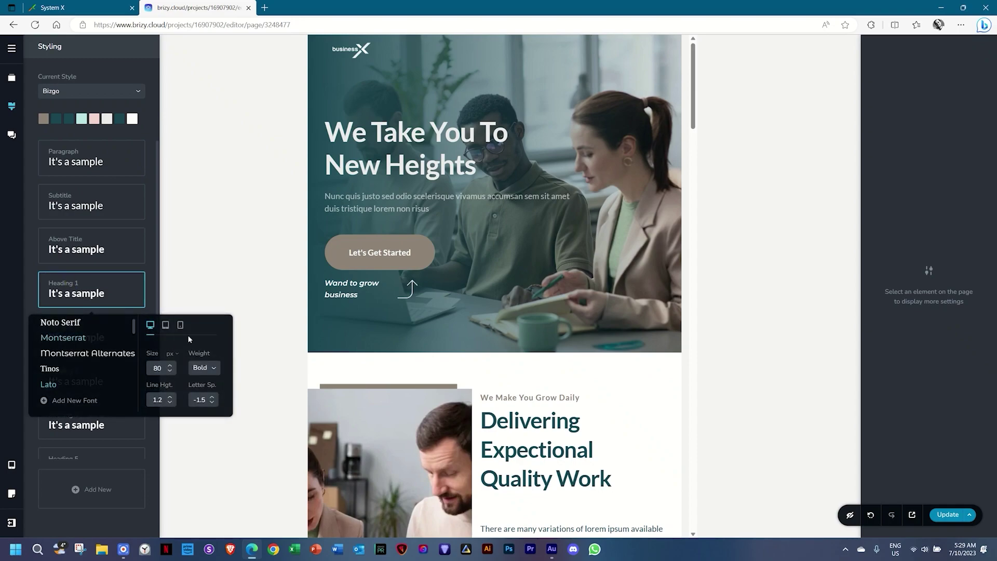
pyautogui.click(165, 327)
pyautogui.click(172, 374)
pyautogui.click(172, 373)
pyautogui.click(172, 374)
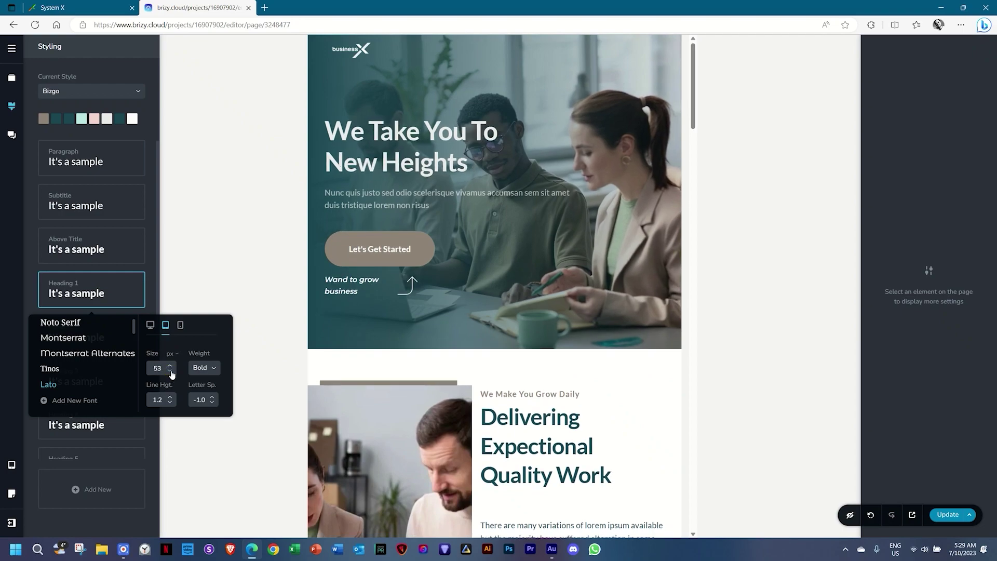
pyautogui.click(171, 374)
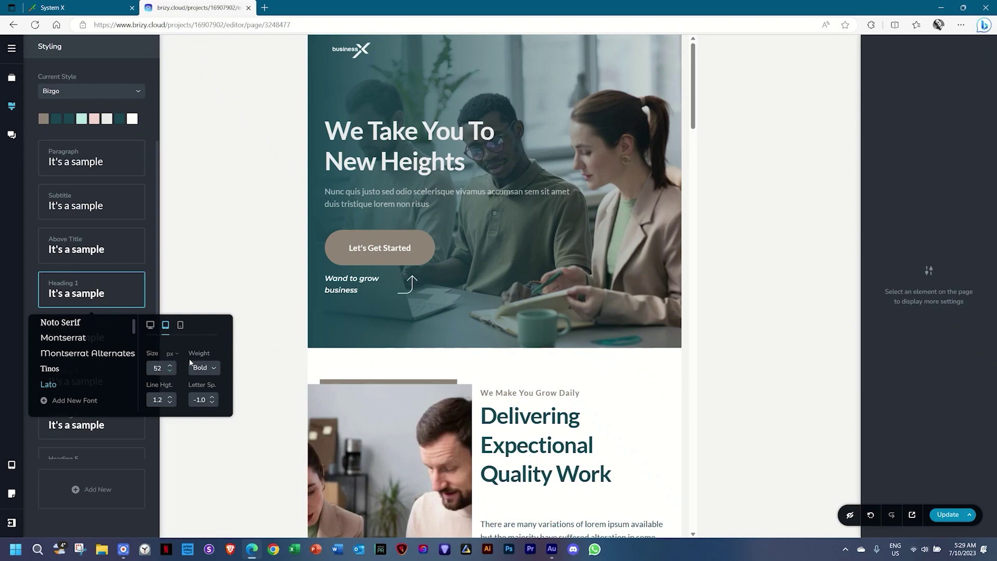
pyautogui.click(170, 365)
pyautogui.click(169, 365)
pyautogui.click(169, 365)
pyautogui.click(169, 365)
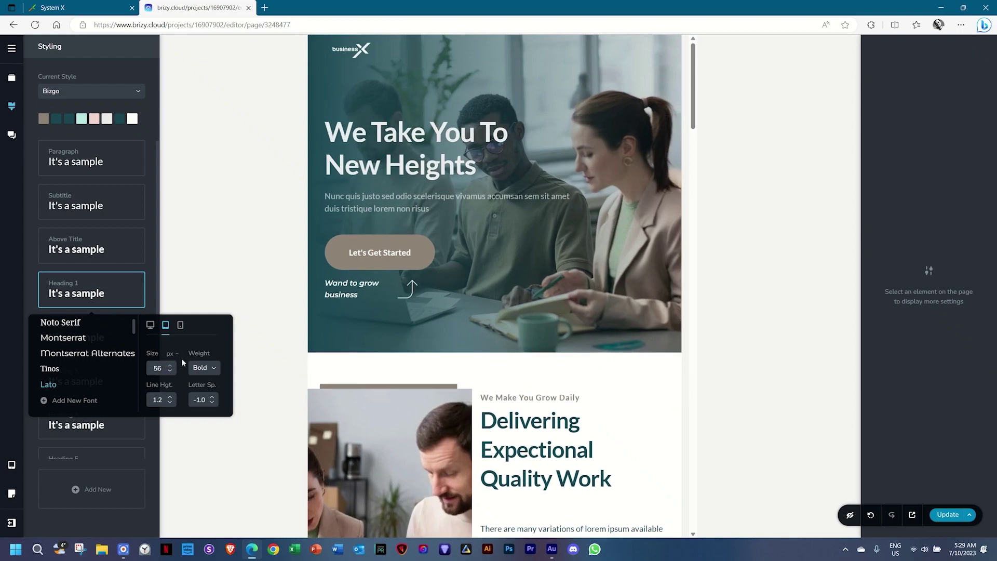
pyautogui.click(429, 133)
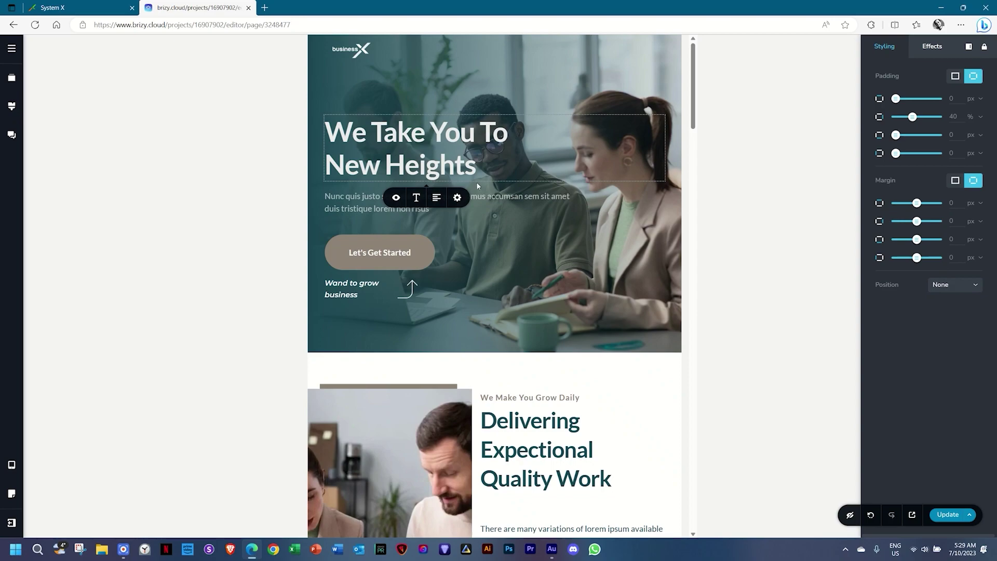
# Bottom-align the Same Here column's content to match its neighbour.
pyautogui.scroll(-6, 476, 181)
pyautogui.click(532, 322)
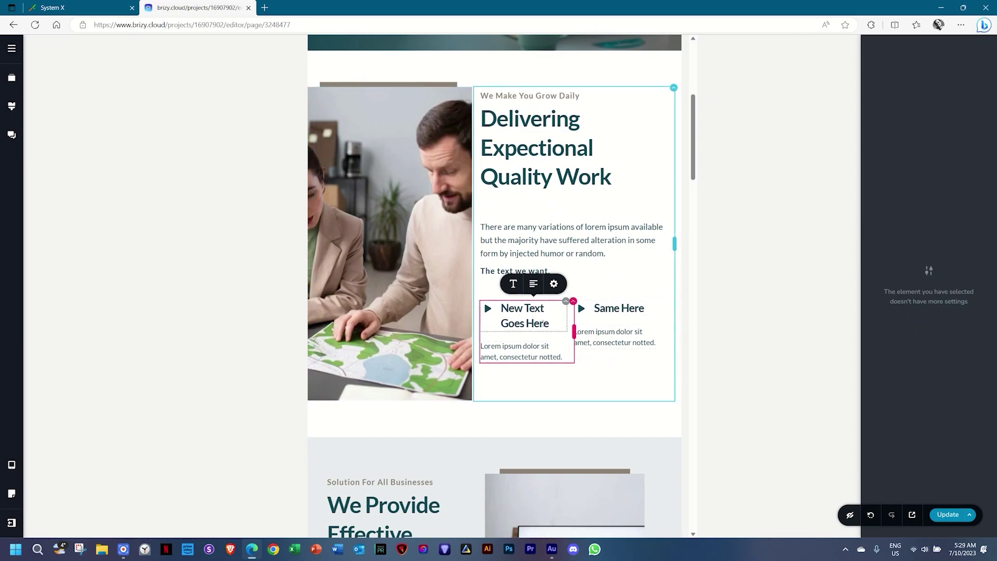
pyautogui.click(529, 390)
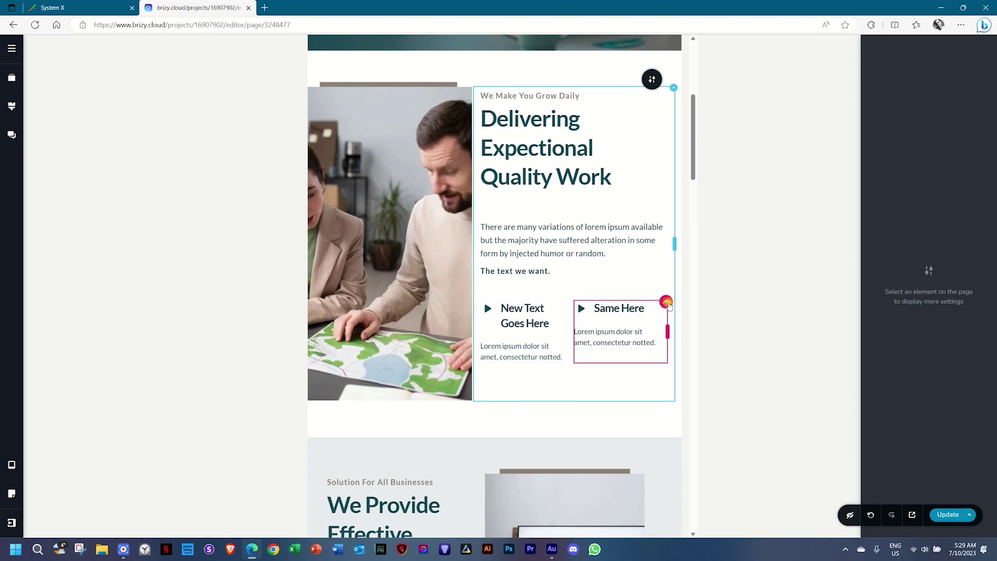
pyautogui.click(666, 302)
pyautogui.click(675, 278)
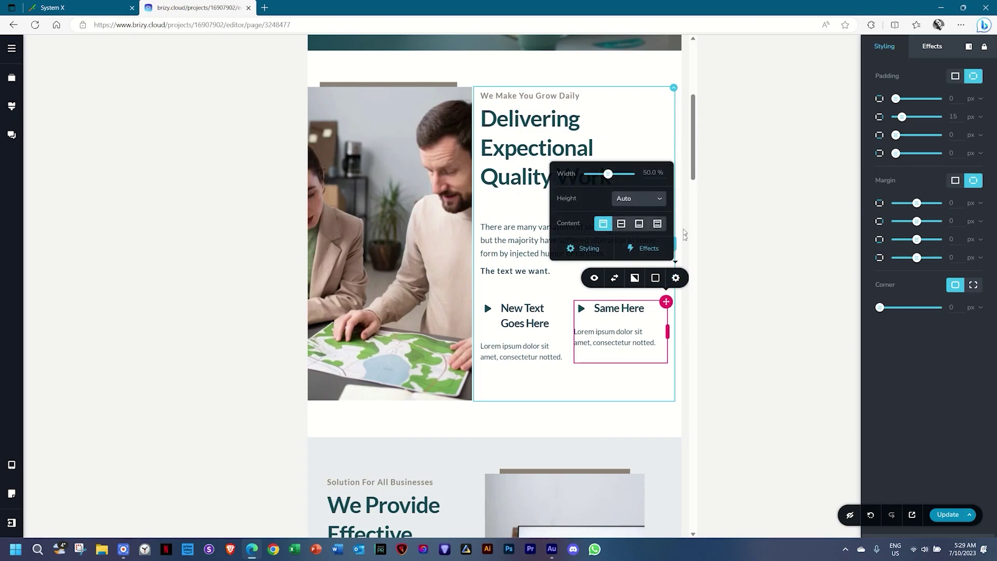
pyautogui.click(658, 224)
pyautogui.click(585, 396)
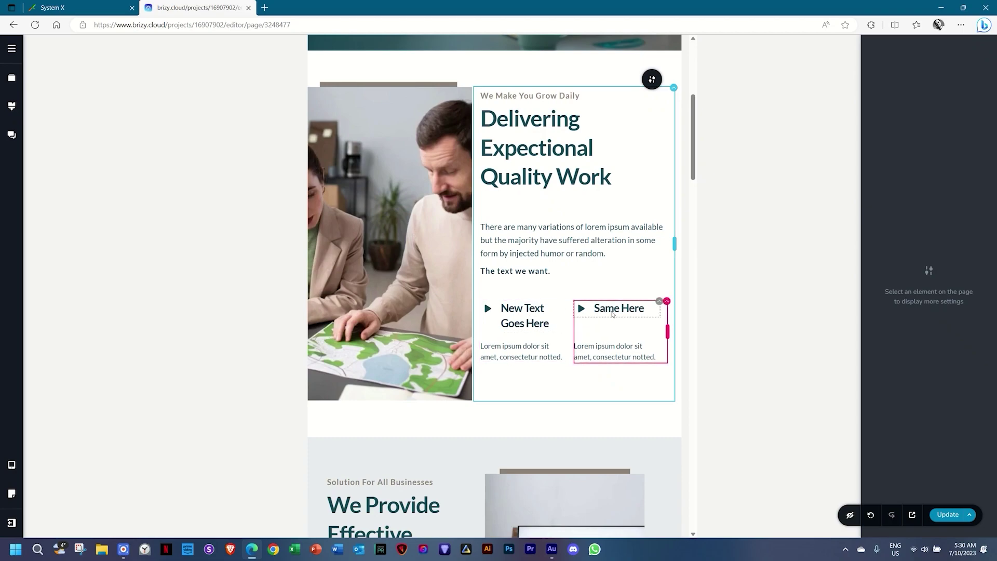
# Shift the photo's focal point so the woman shows beside the heading.
pyautogui.click(421, 166)
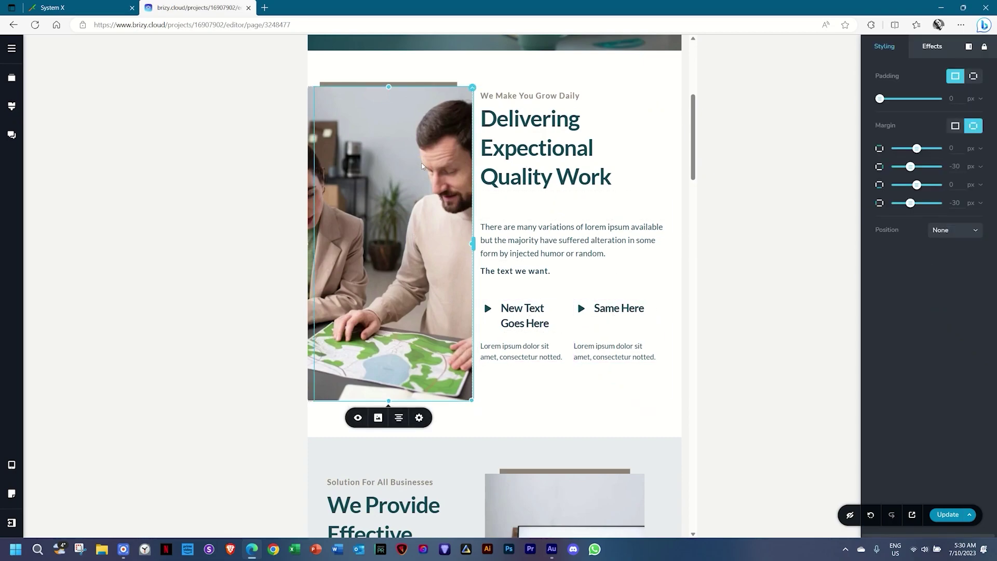
pyautogui.click(378, 418)
pyautogui.scroll(-2, 482, 379)
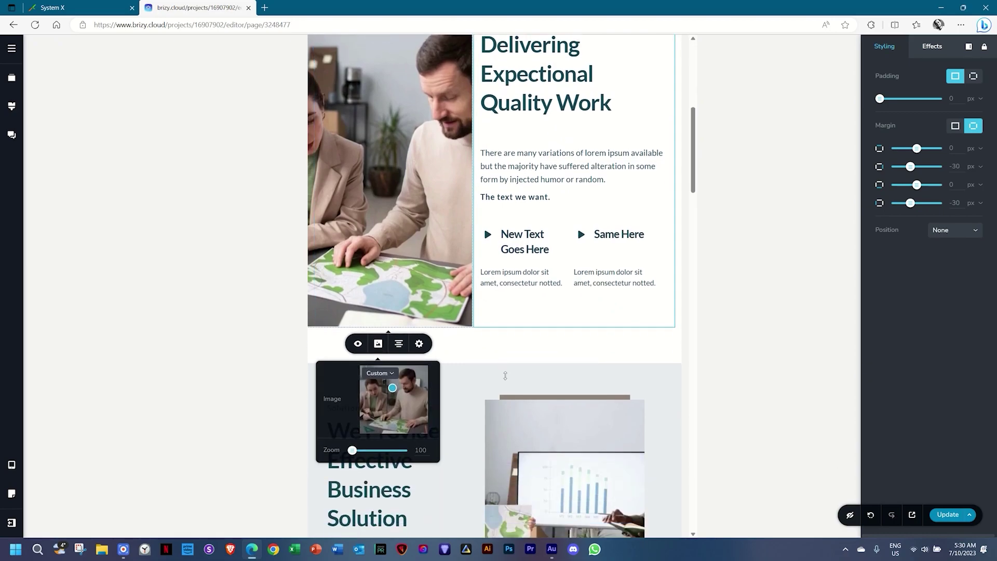
pyautogui.moveTo(393, 361)
pyautogui.mouseDown()
pyautogui.moveTo(377, 367)
pyautogui.moveTo(390, 366)
pyautogui.mouseUp()
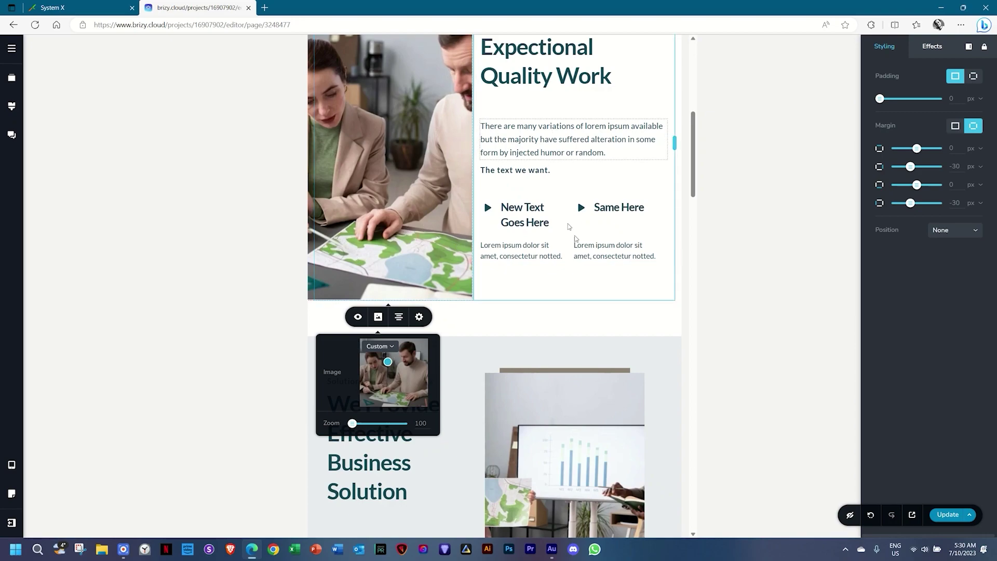
pyautogui.click(573, 319)
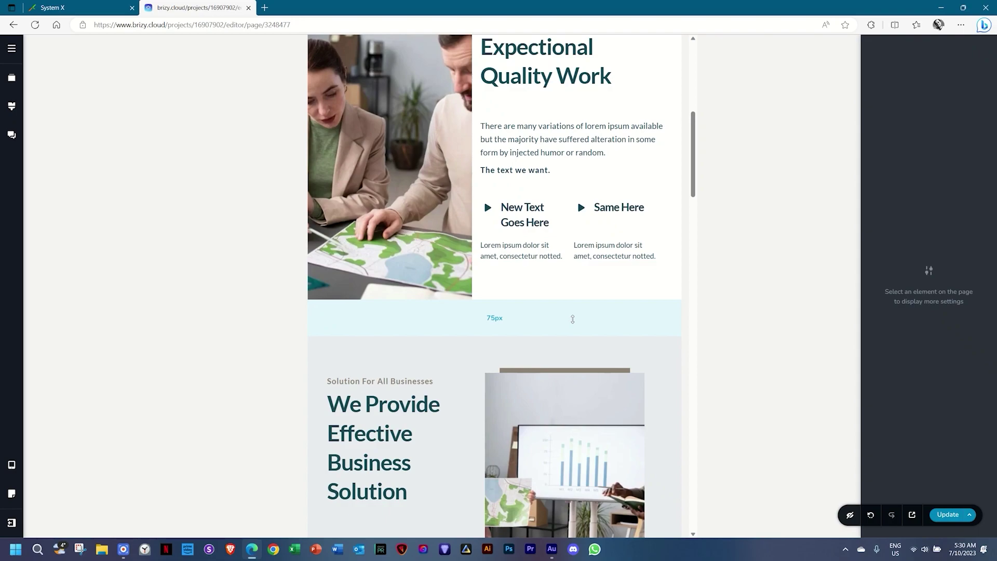
pyautogui.scroll(-8, 573, 319)
pyautogui.click(345, 227)
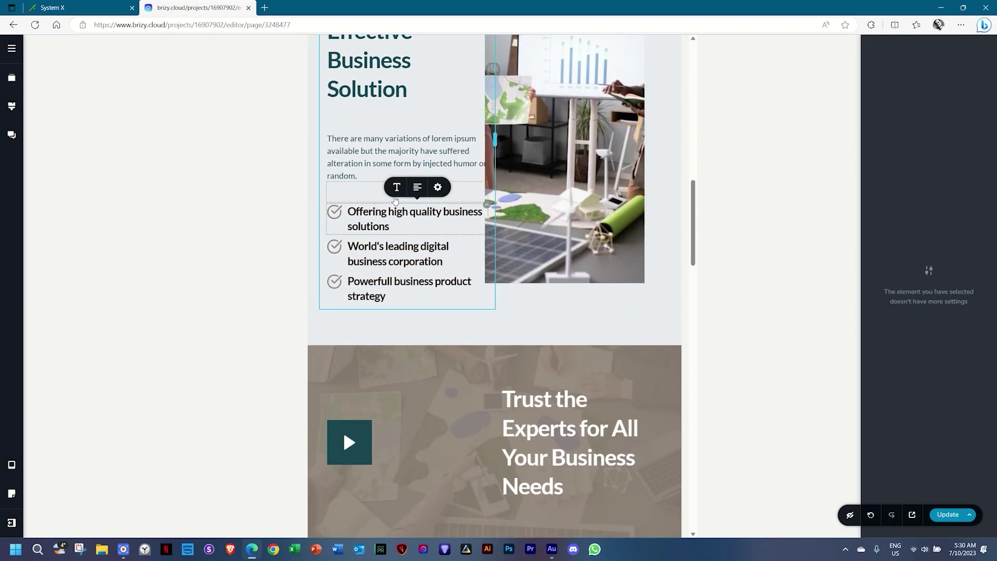
# Set the Heading 4 style to 20 px on tablet with Normal weight, unbolding the checklist.
pyautogui.click(396, 187)
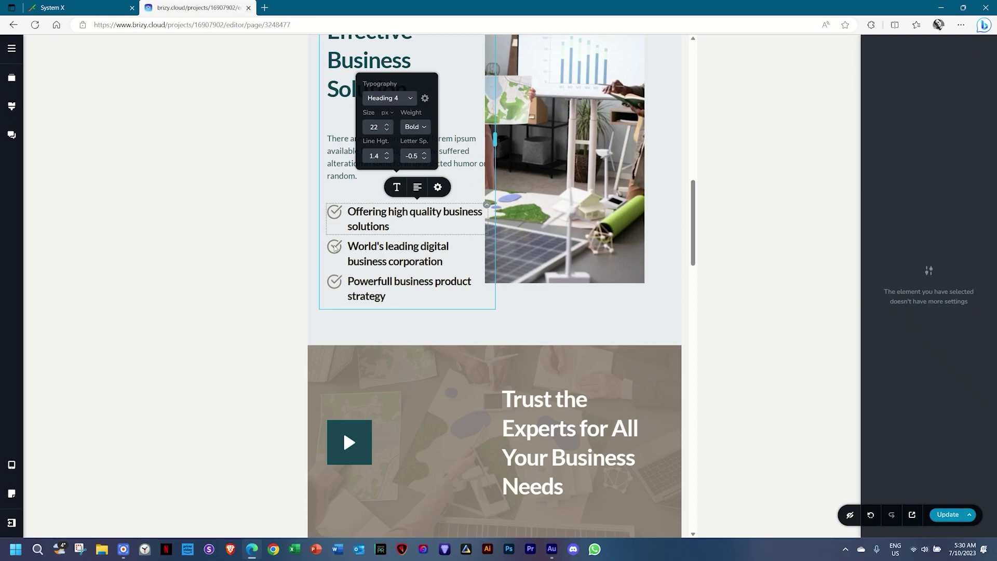
pyautogui.click(12, 107)
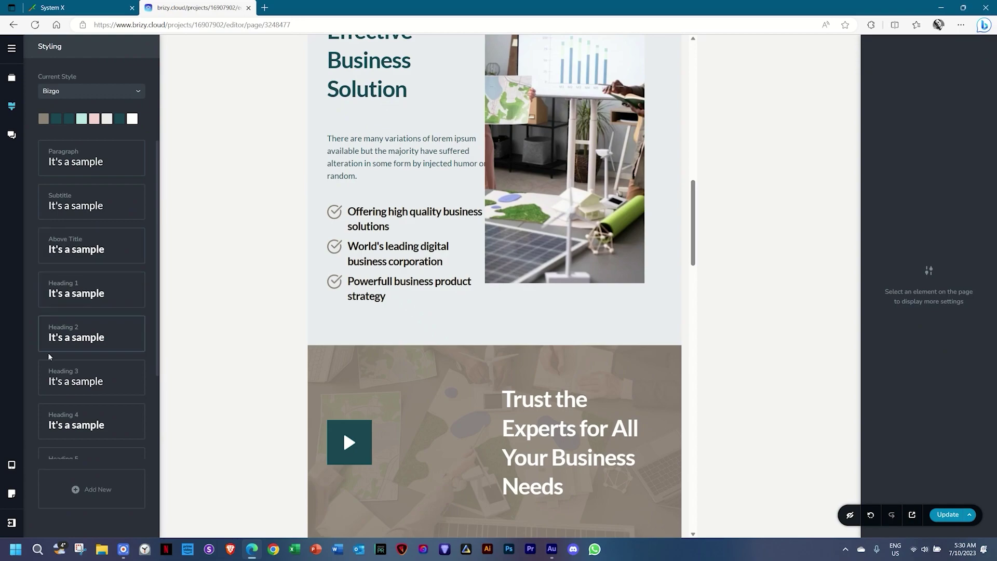
pyautogui.click(75, 429)
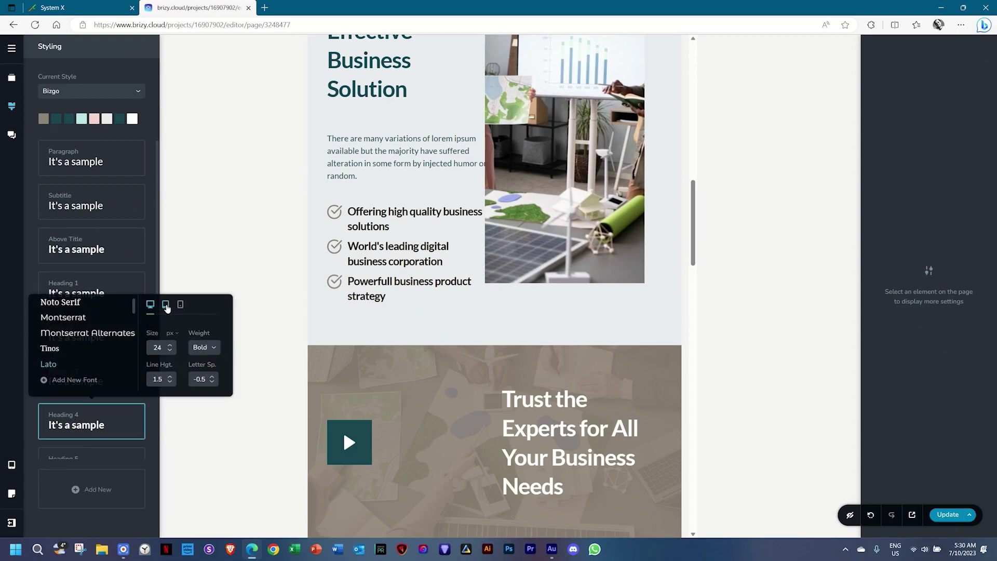
pyautogui.click(170, 356)
pyautogui.click(169, 355)
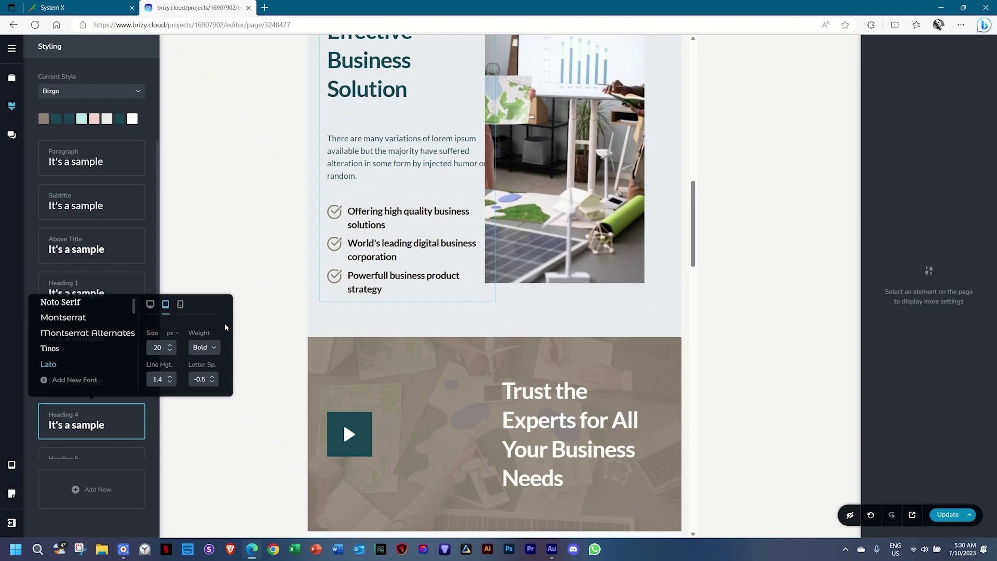
pyautogui.click(206, 347)
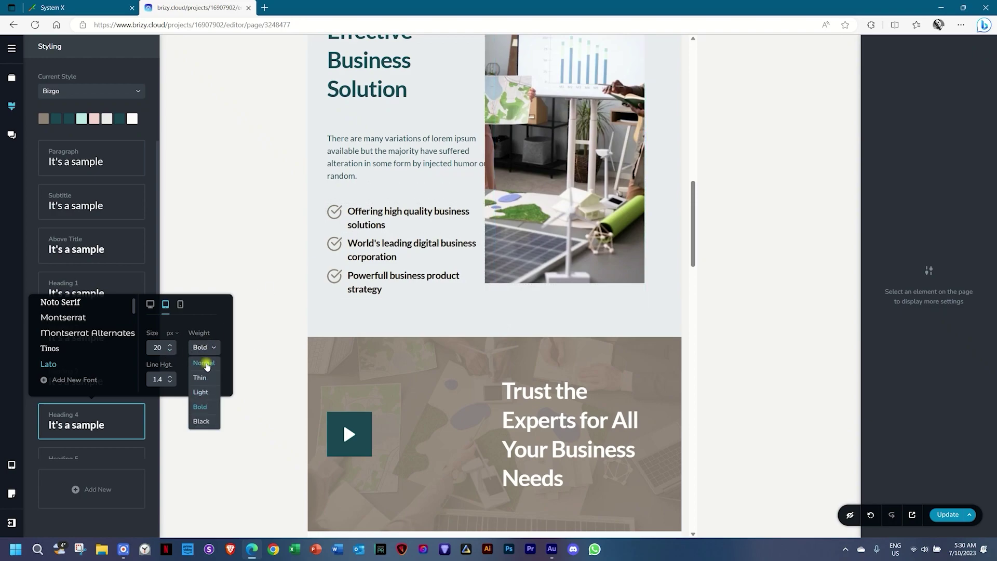
pyautogui.click(206, 363)
pyautogui.click(402, 319)
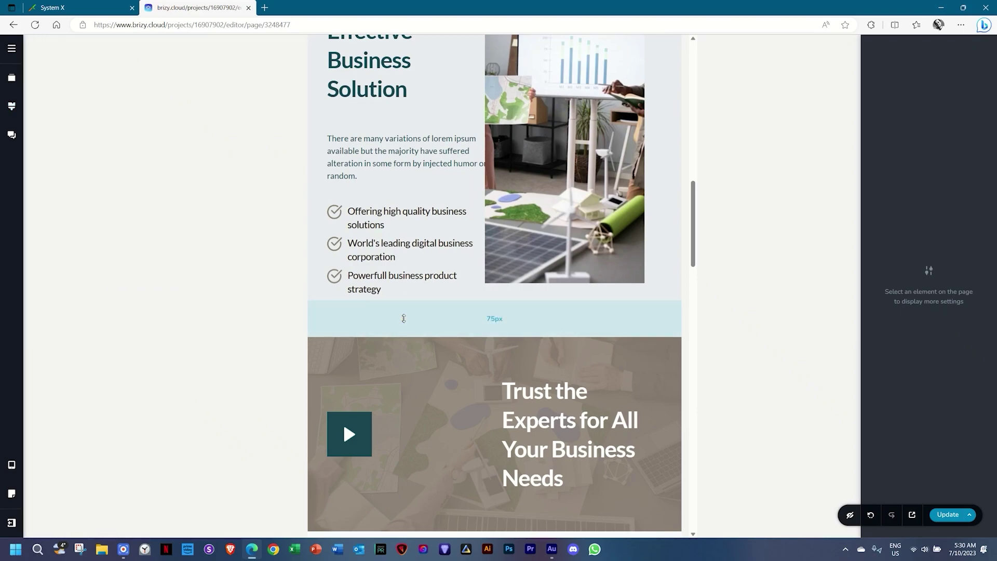
pyautogui.scroll(-4, 403, 318)
# Shrink the gap above the Contact Us Today section.
pyautogui.scroll(-11, 404, 318)
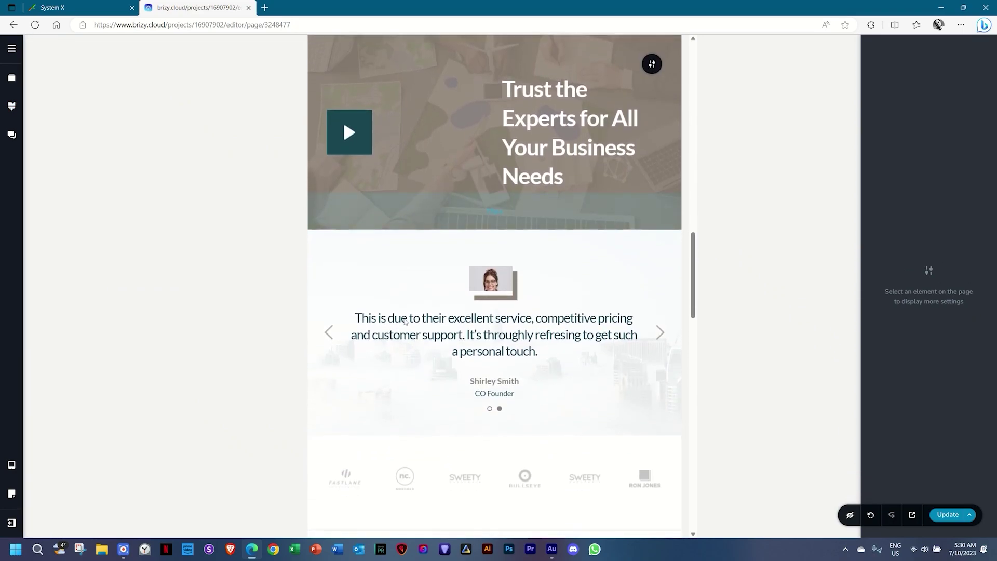
pyautogui.scroll(-8, 404, 320)
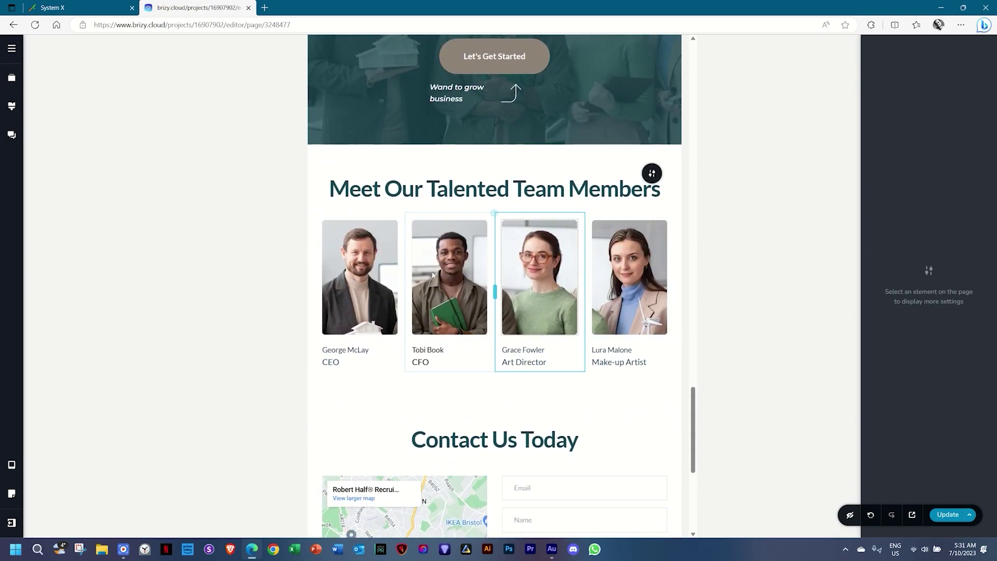
pyautogui.scroll(-2, 437, 336)
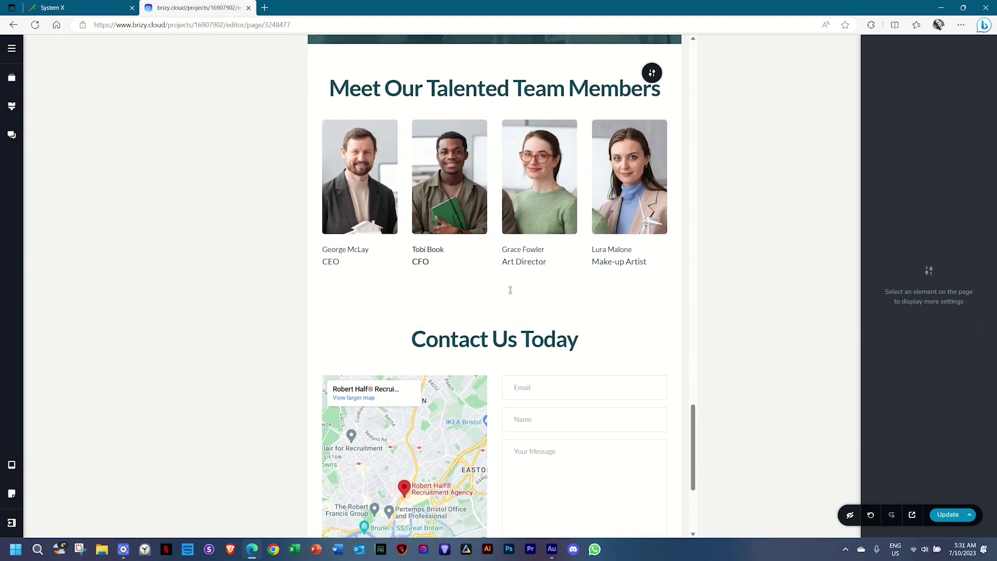
pyautogui.moveTo(491, 307); pyautogui.dragTo(516, 269)
# Reduce footer padding and resize its columns to 46%/53.6% so social icons fit one row.
pyautogui.scroll(-1, 518, 289)
pyautogui.scroll(-4, 517, 289)
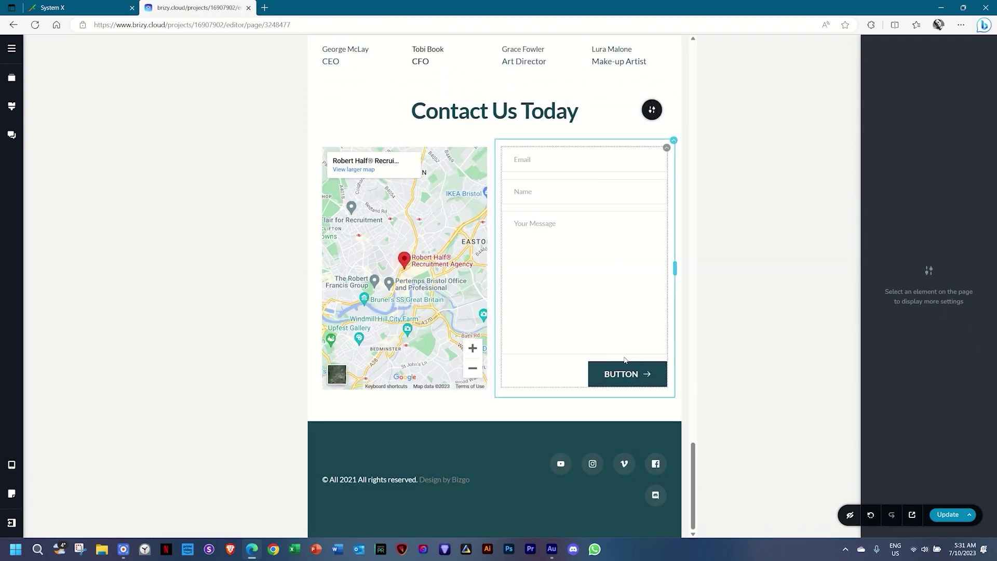
pyautogui.moveTo(514, 524); pyautogui.dragTo(514, 499)
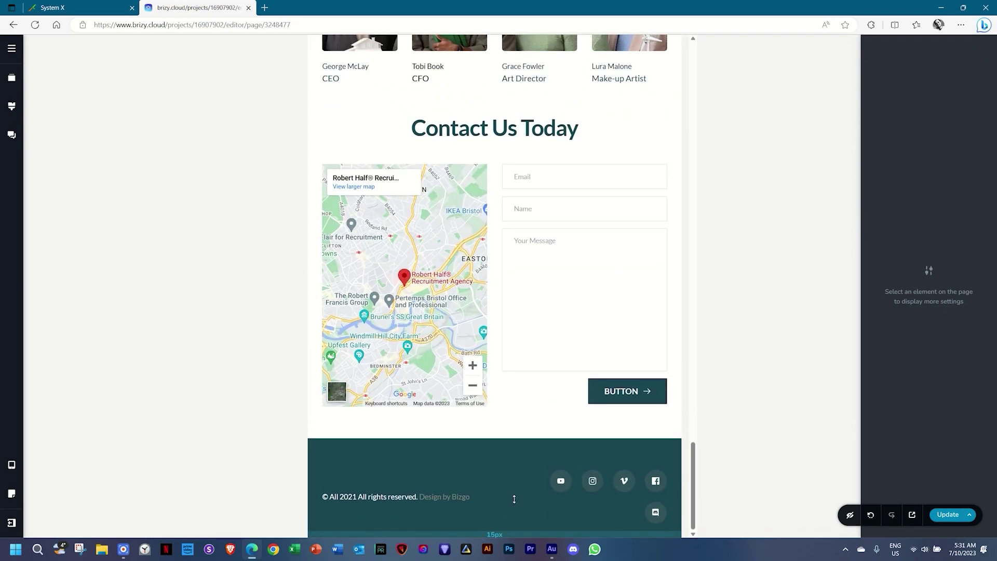
pyautogui.moveTo(534, 445); pyautogui.dragTo(539, 417)
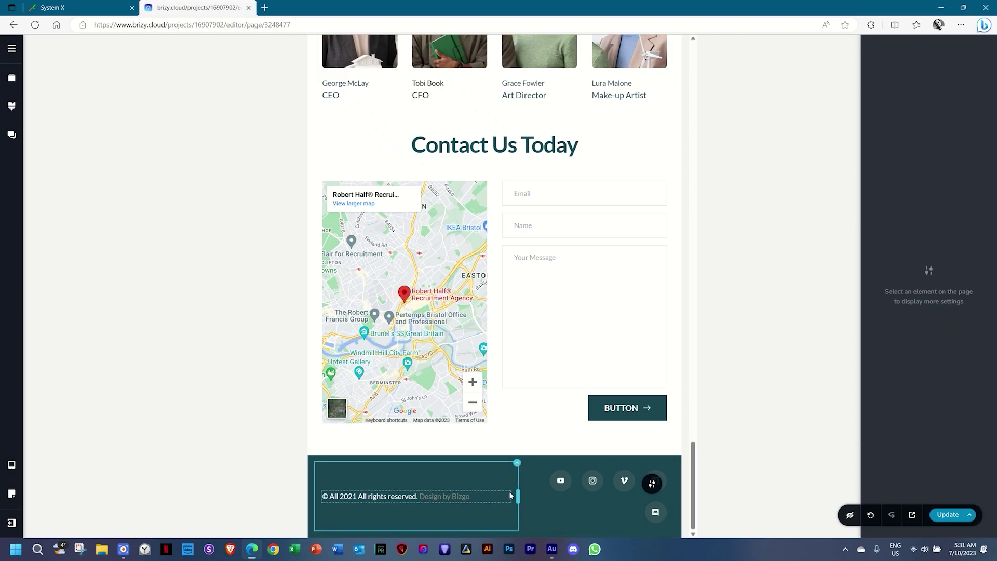
pyautogui.moveTo(517, 493); pyautogui.dragTo(480, 495)
pyautogui.moveTo(637, 496); pyautogui.dragTo(675, 497)
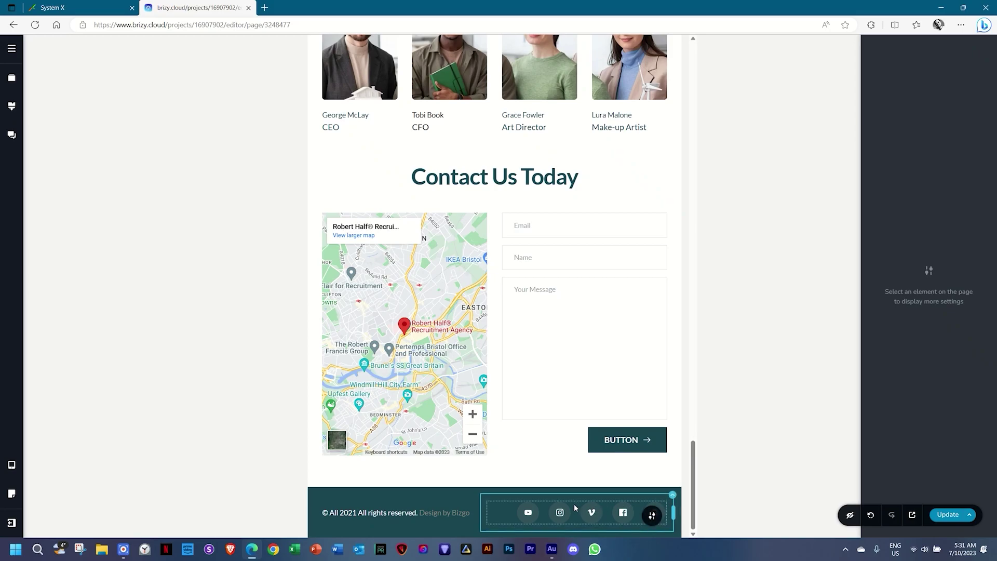
# Switch the preview to the Mobile layout and select the Let's Get Started button.
pyautogui.scroll(15, 569, 513)
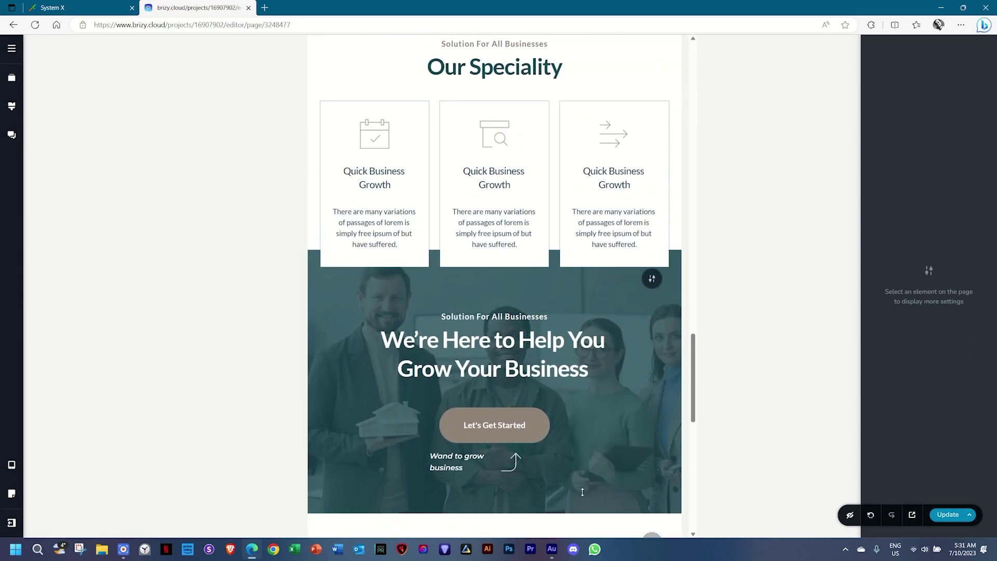
pyautogui.scroll(10, 582, 491)
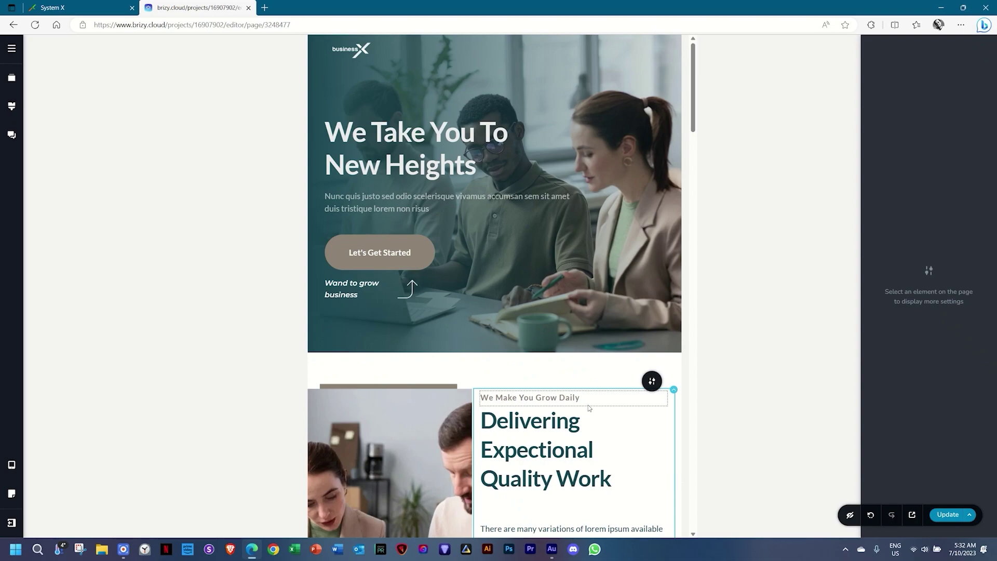
pyautogui.moveTo(11, 464)
pyautogui.click(61, 490)
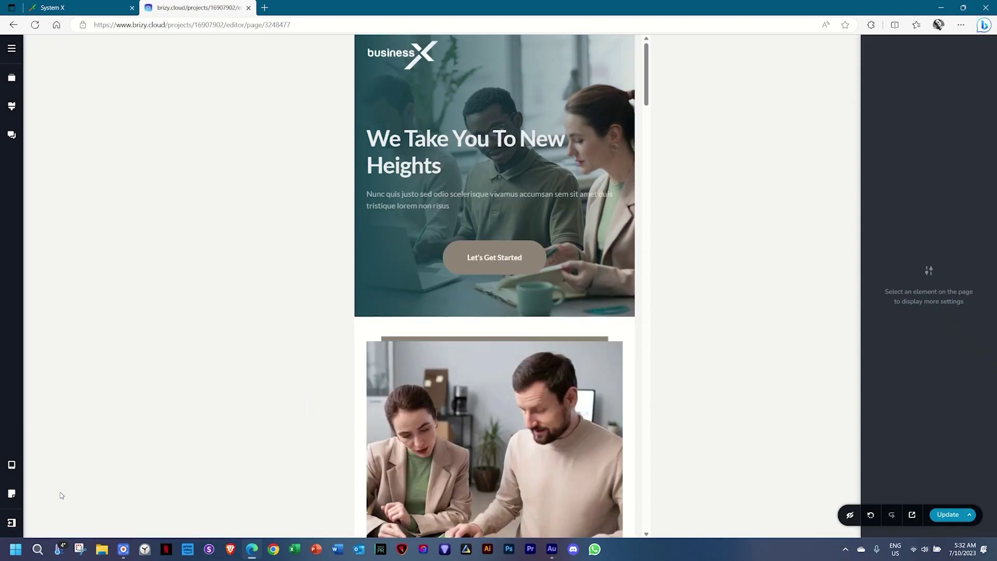
pyautogui.click(499, 258)
# Left-align Let's Get Started and give the hero section 200 px right padding.
pyautogui.click(523, 224)
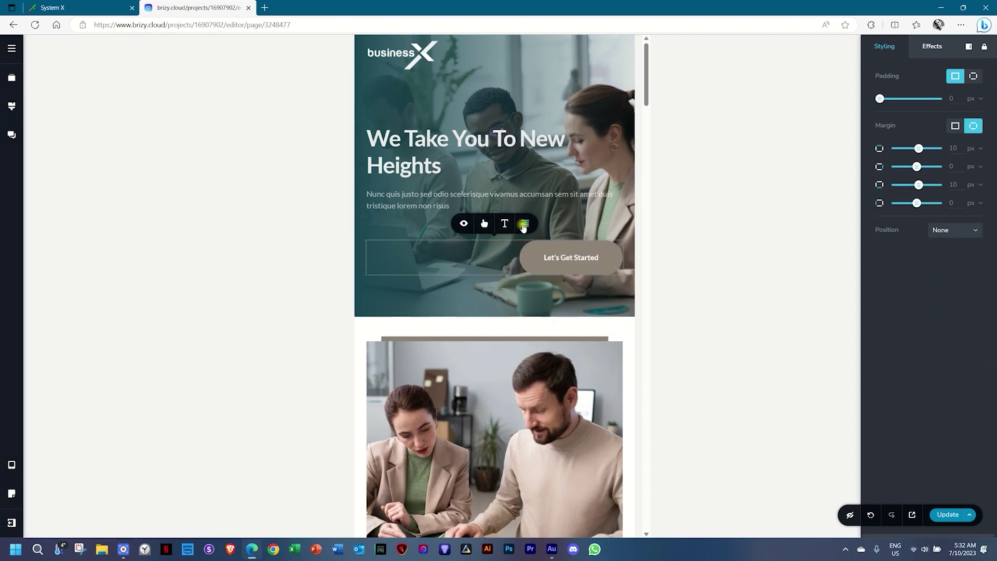
pyautogui.click(523, 225)
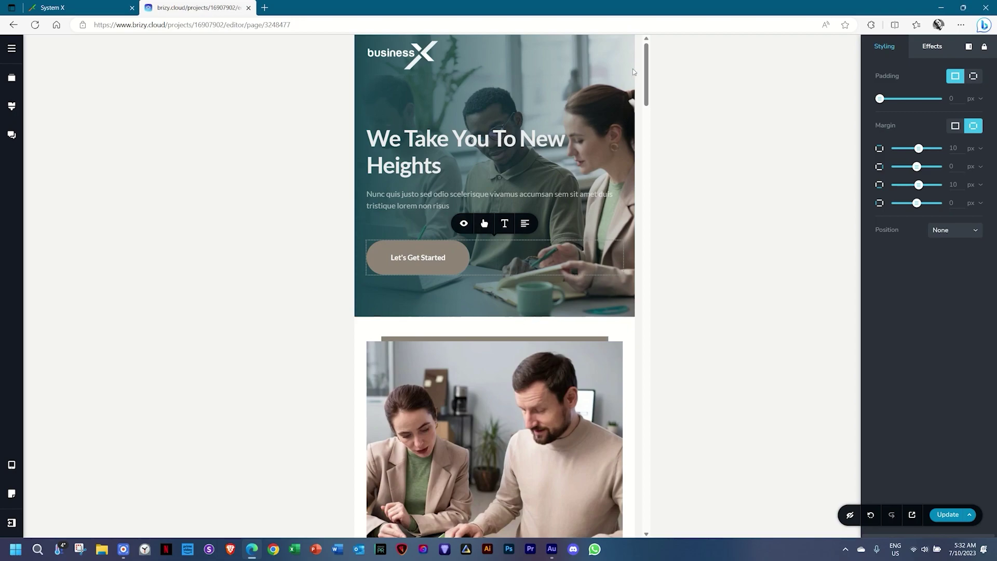
pyautogui.click(613, 64)
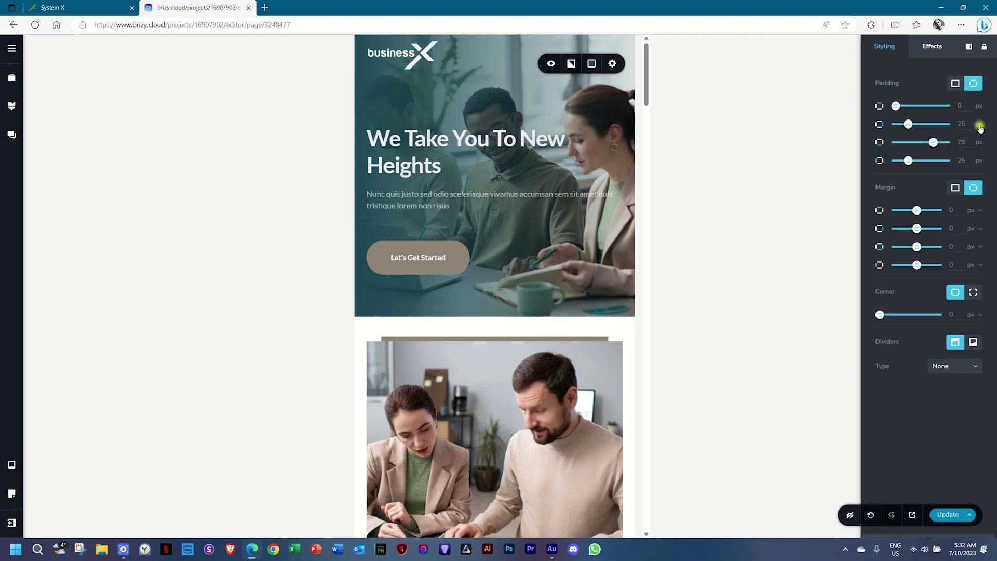
pyautogui.moveTo(909, 125); pyautogui.dragTo(958, 126)
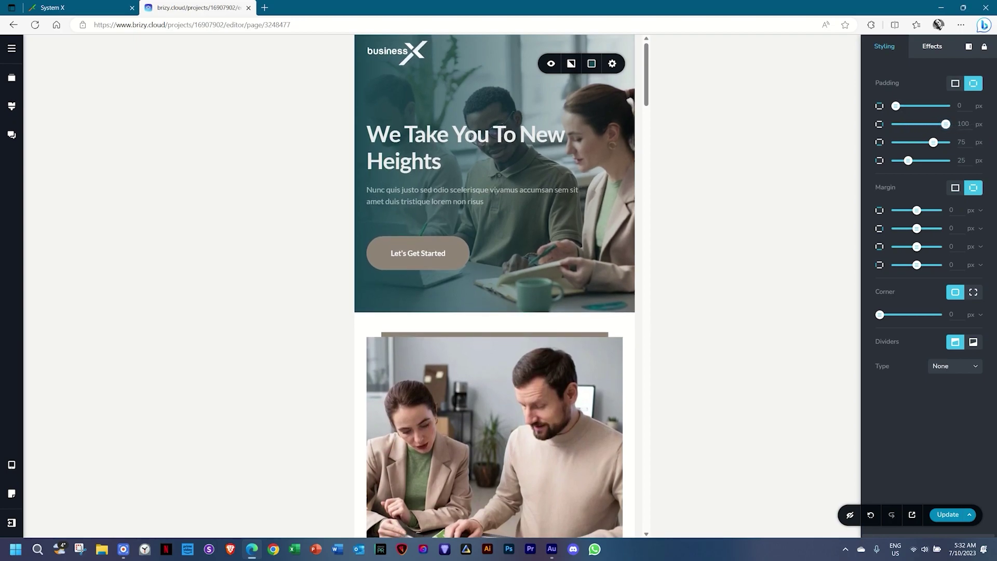
pyautogui.doubleClick(962, 123)
pyautogui.write('200')
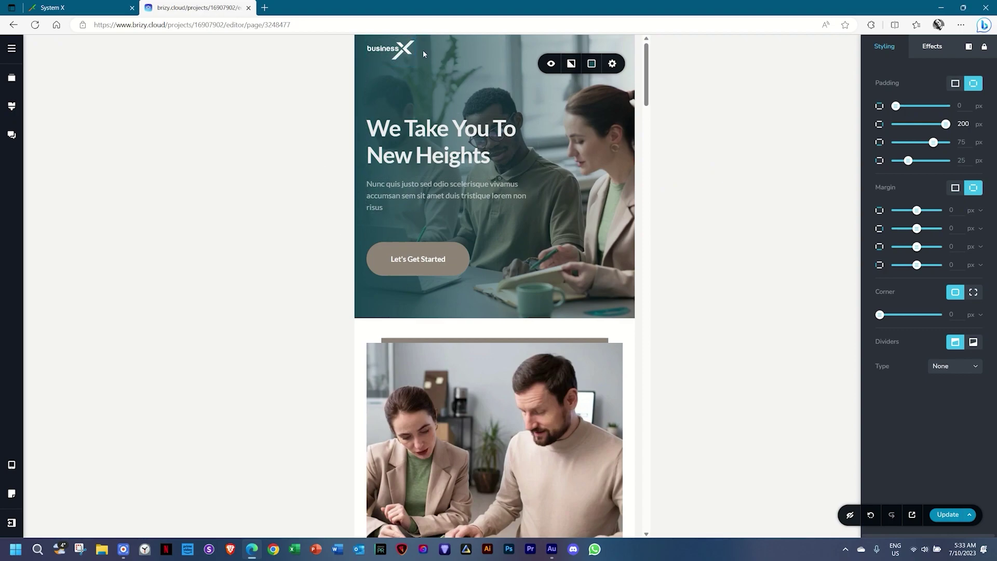
# Enlarge the businessX logo and reduce the spacer height below it.
pyautogui.moveTo(414, 37); pyautogui.dragTo(449, 36)
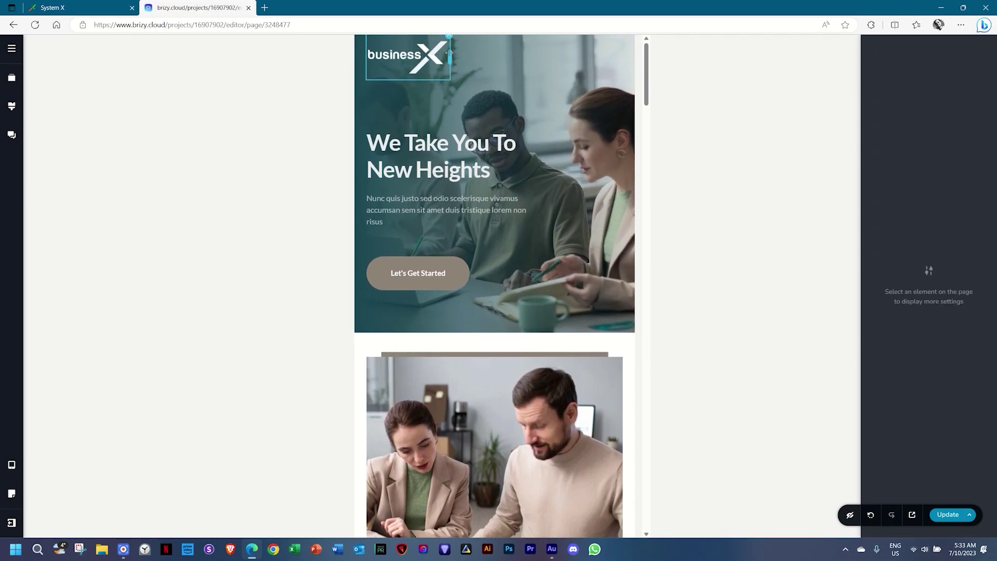
pyautogui.click(418, 114)
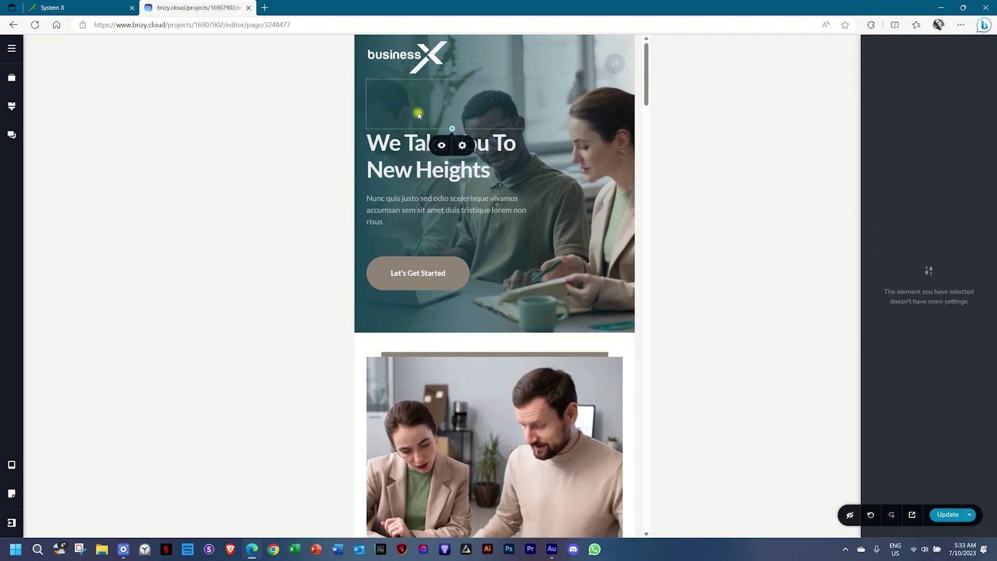
pyautogui.moveTo(452, 128); pyautogui.dragTo(453, 104)
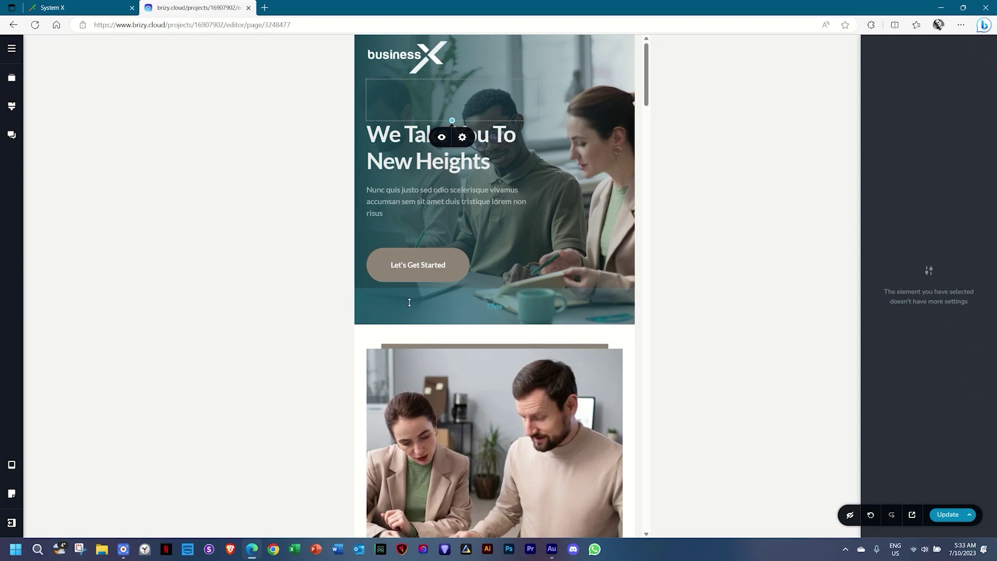
# Reverse the Contact Us Today row's columns so the form sits above the map.
pyautogui.scroll(-5, 467, 282)
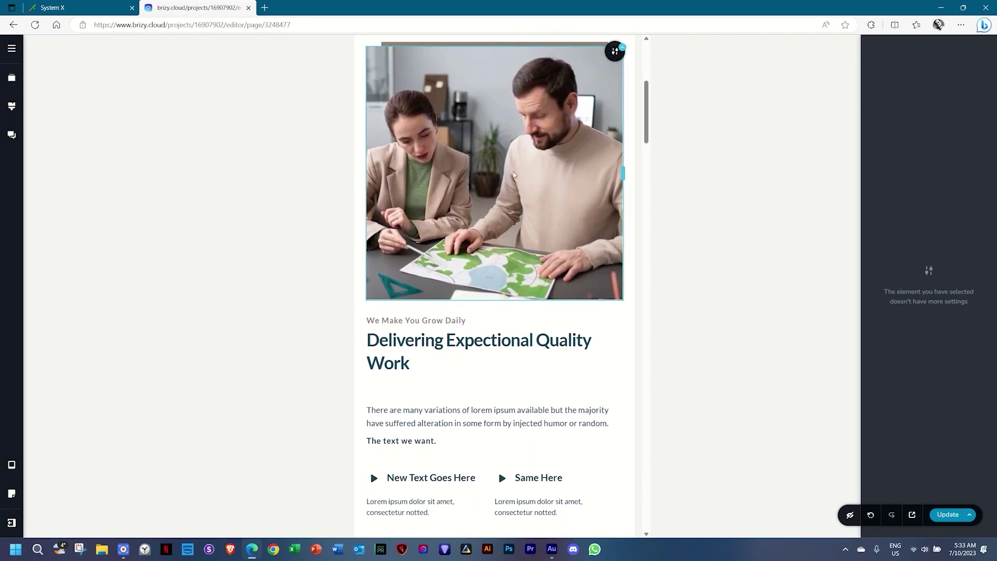
pyautogui.scroll(-2, 513, 169)
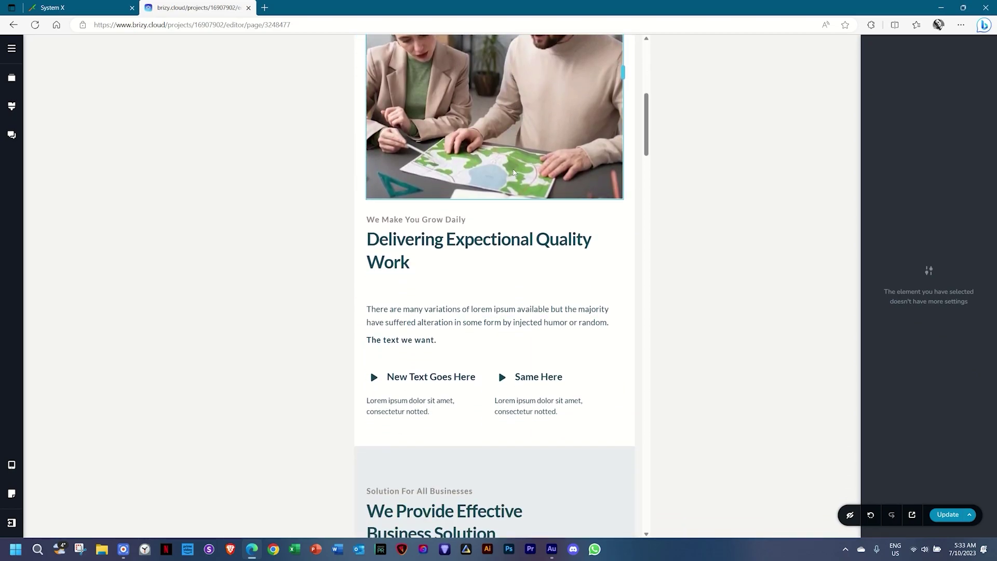
pyautogui.scroll(-2, 504, 312)
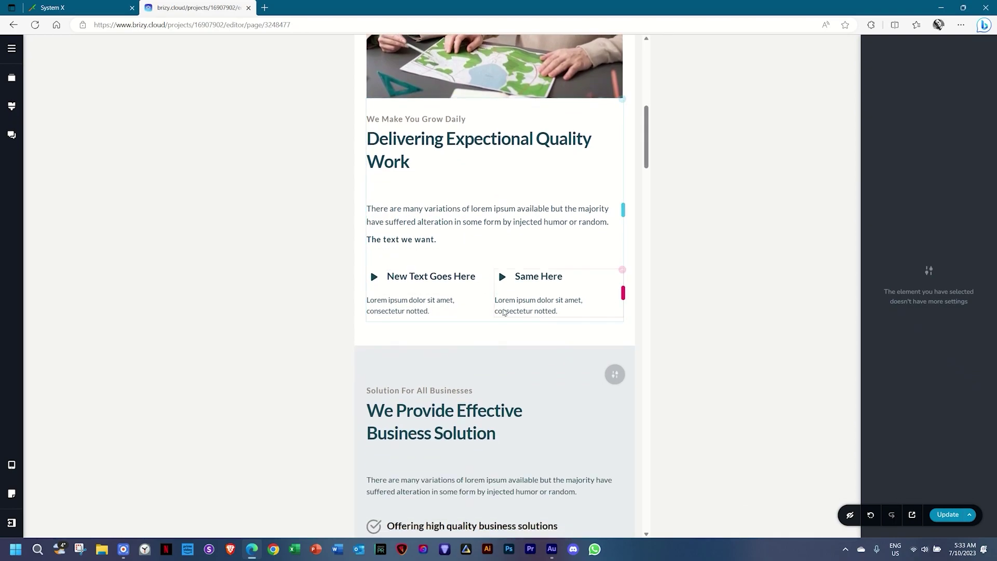
pyautogui.scroll(-4, 509, 311)
pyautogui.scroll(-2, 508, 311)
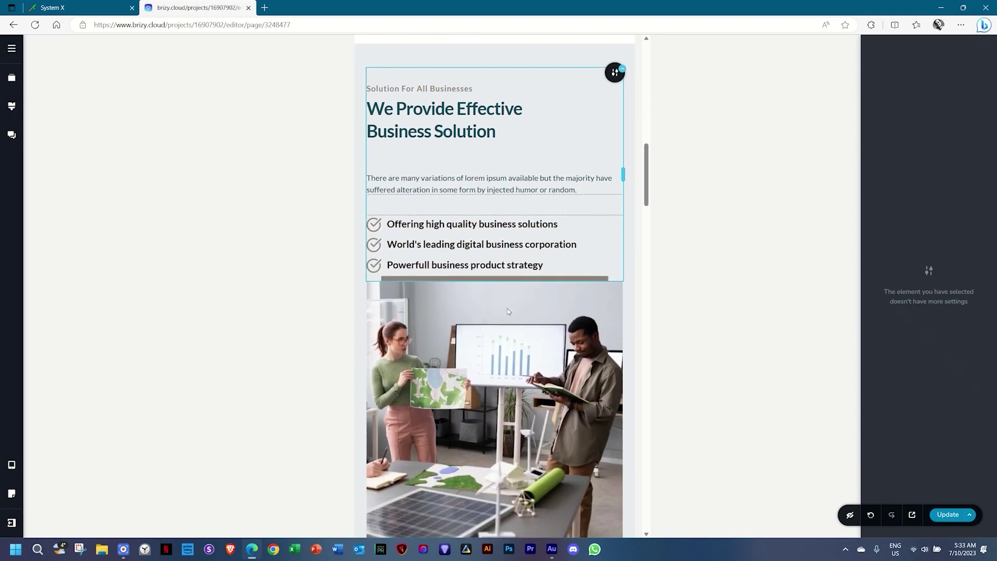
pyautogui.scroll(-2, 496, 288)
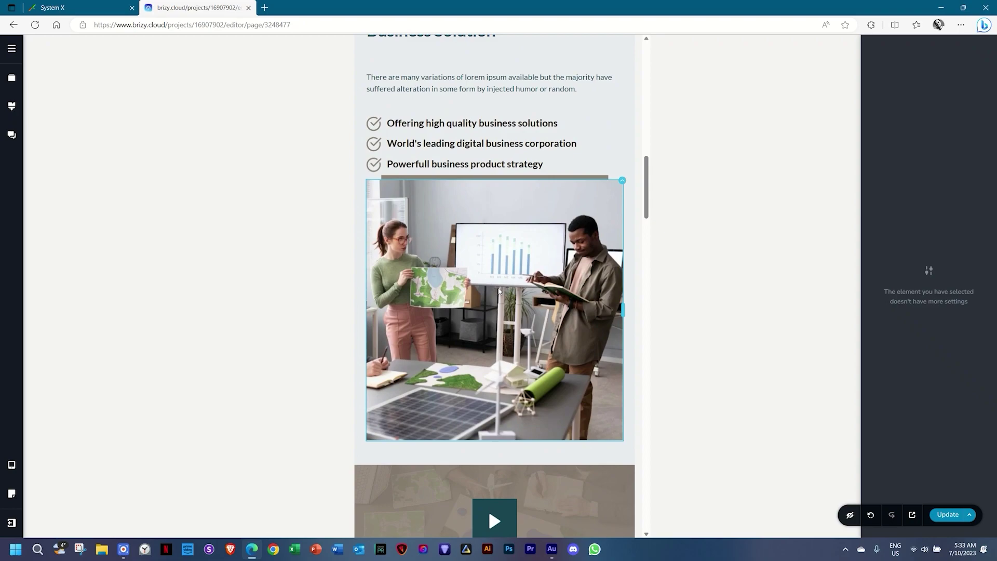
pyautogui.scroll(-4, 497, 288)
pyautogui.scroll(-4, 498, 288)
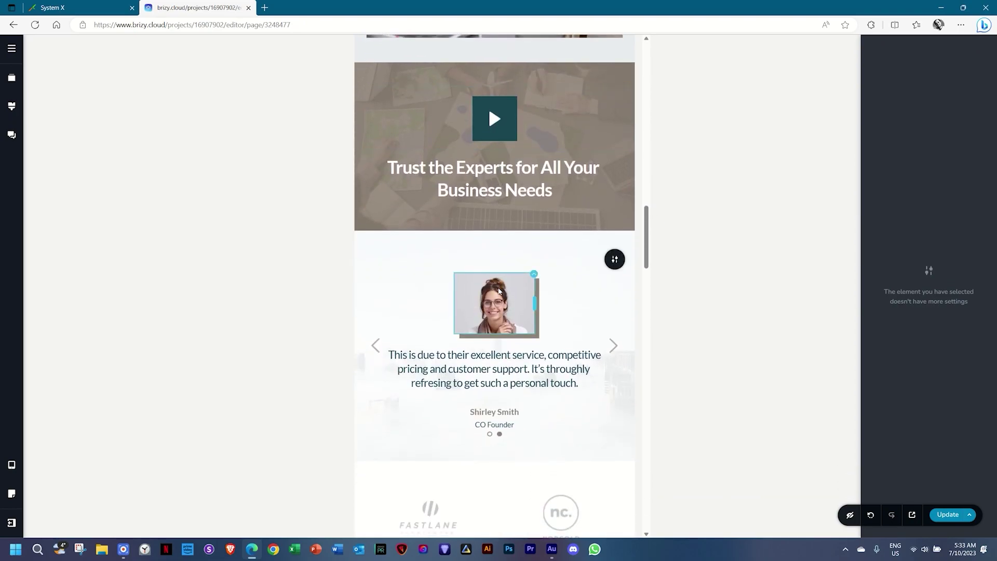
pyautogui.scroll(-8, 498, 291)
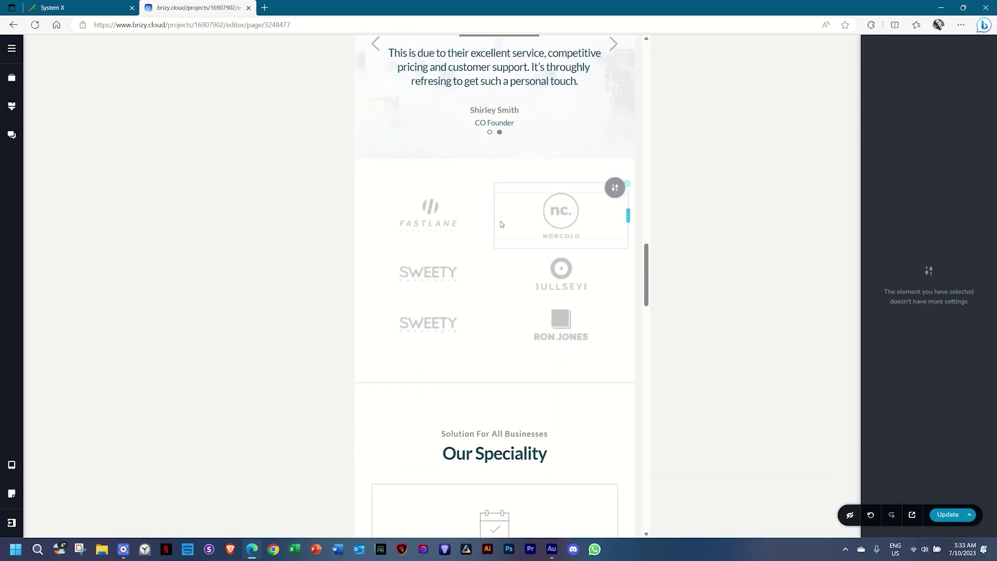
pyautogui.scroll(-8, 509, 182)
pyautogui.scroll(5, 501, 218)
pyautogui.scroll(-3, 501, 217)
pyautogui.scroll(-8, 501, 217)
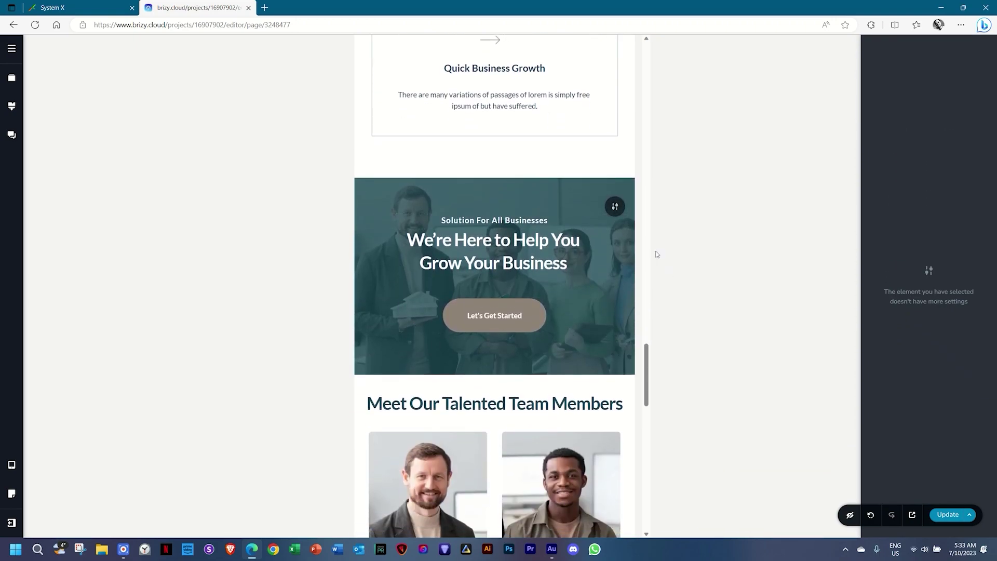
pyautogui.scroll(-4, 519, 312)
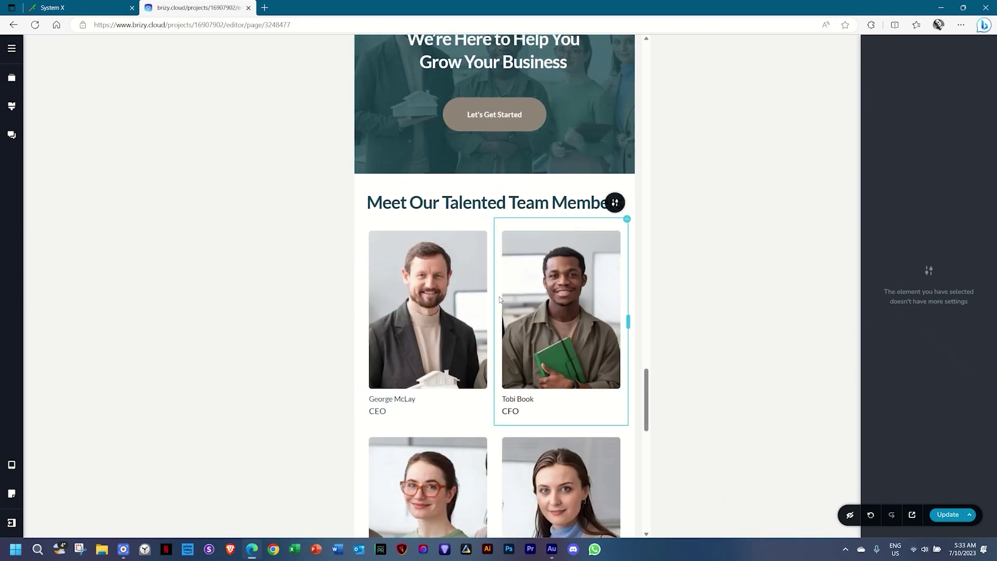
pyautogui.scroll(-2, 500, 299)
pyautogui.scroll(-4, 503, 293)
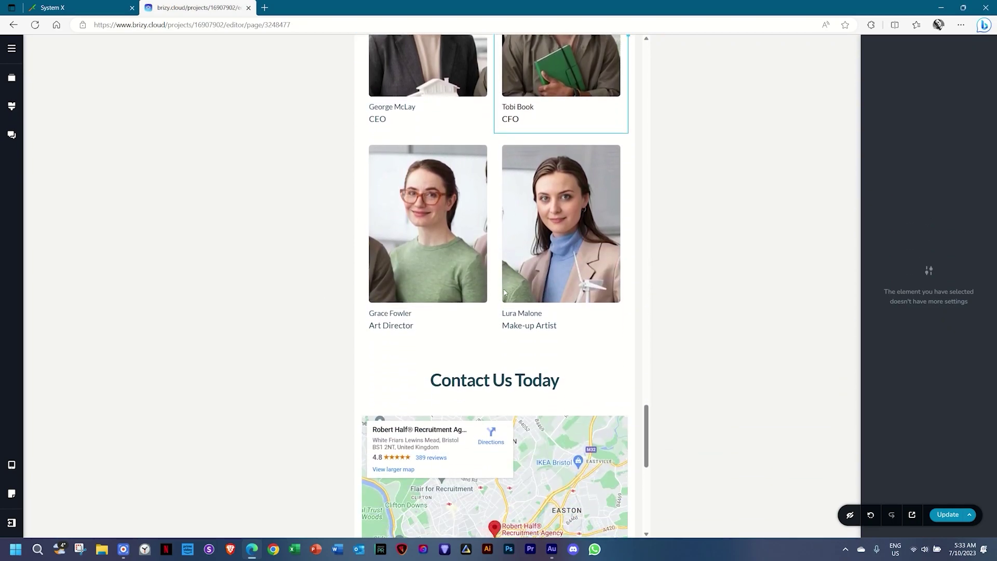
pyautogui.scroll(-4, 503, 292)
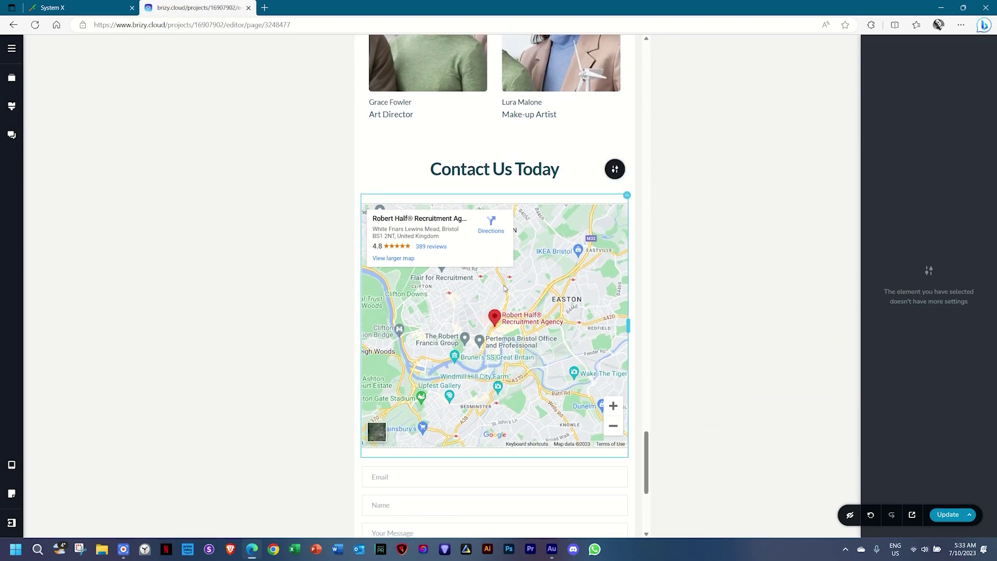
pyautogui.scroll(-4, 504, 285)
pyautogui.scroll(4, 504, 282)
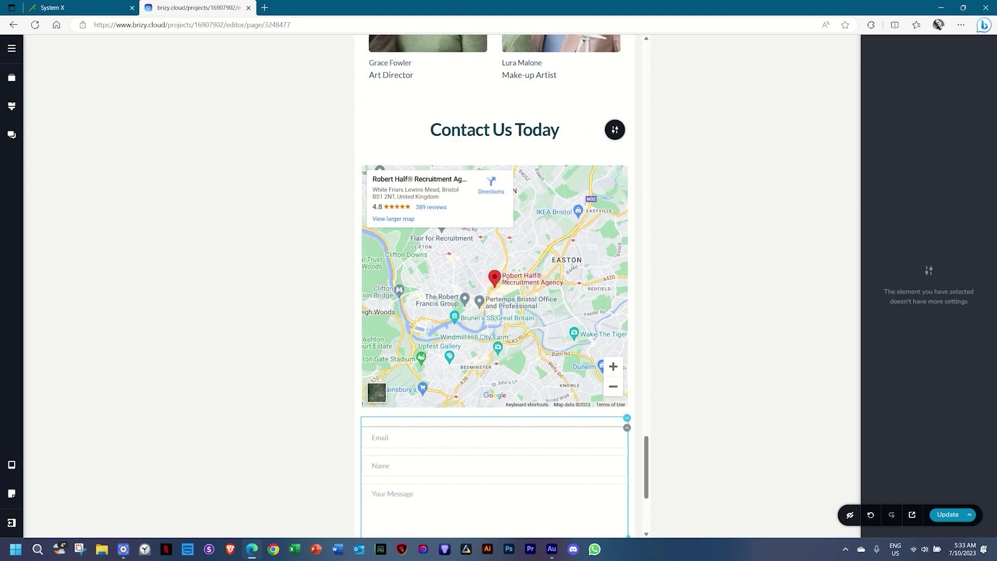
pyautogui.scroll(-5, 504, 278)
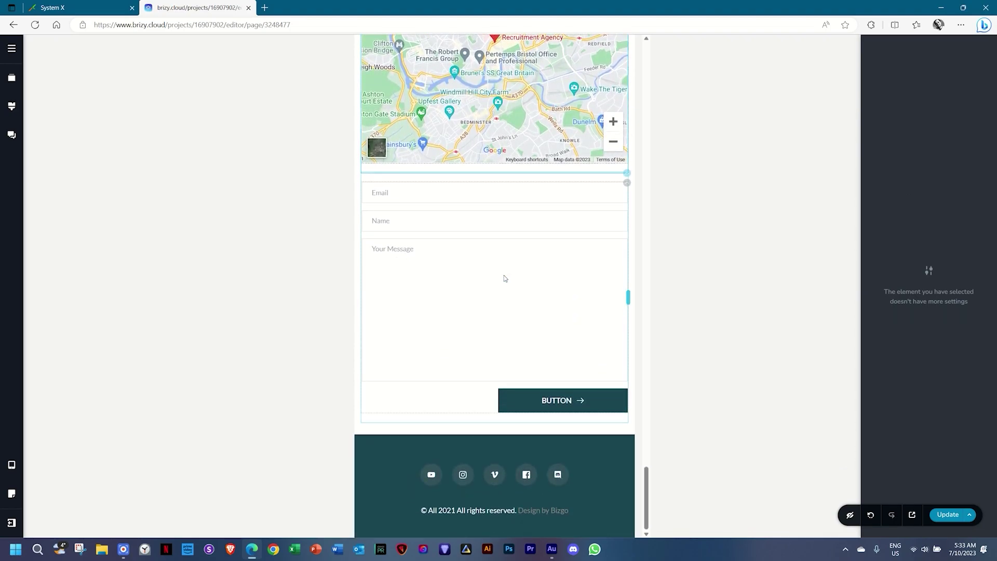
pyautogui.scroll(4, 504, 278)
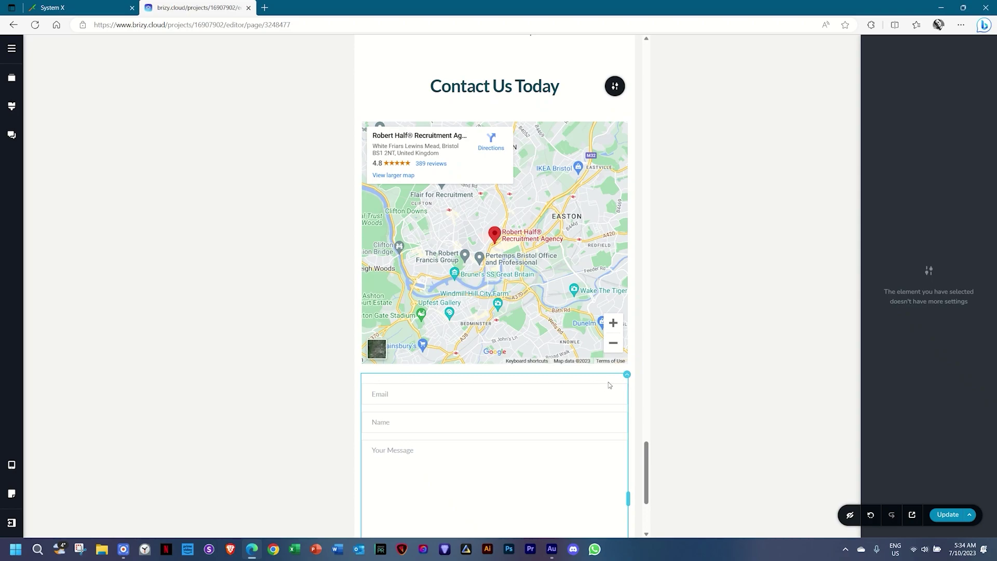
pyautogui.click(627, 367)
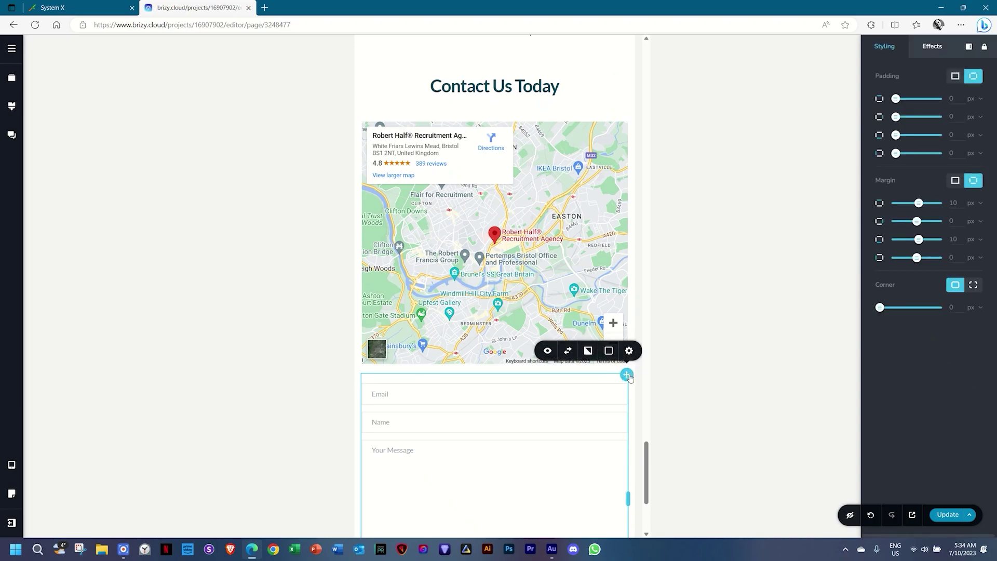
pyautogui.click(569, 352)
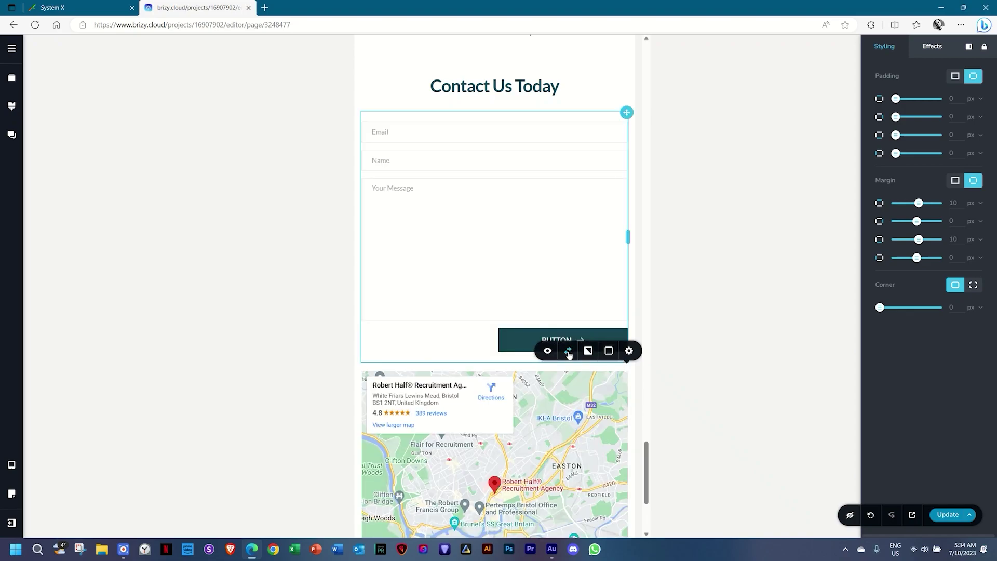
# Scroll back to the top of the mobile page.
pyautogui.scroll(6, 541, 363)
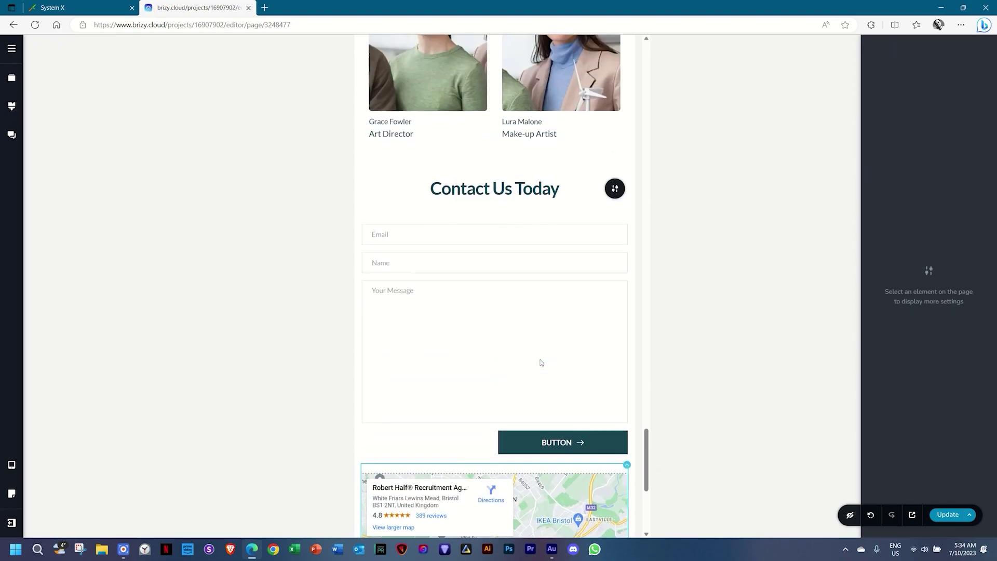
pyautogui.scroll(20, 541, 362)
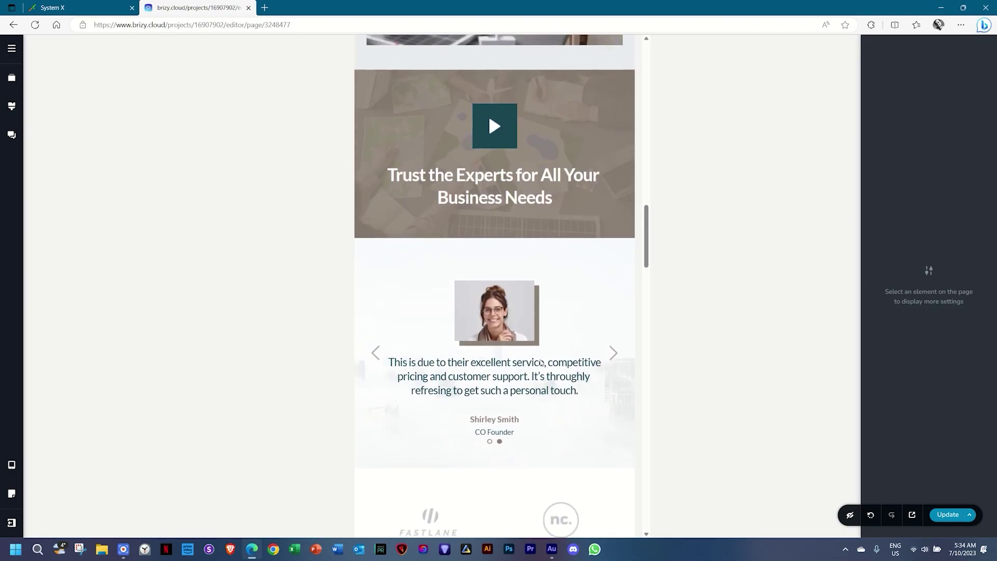
pyautogui.scroll(10, 541, 363)
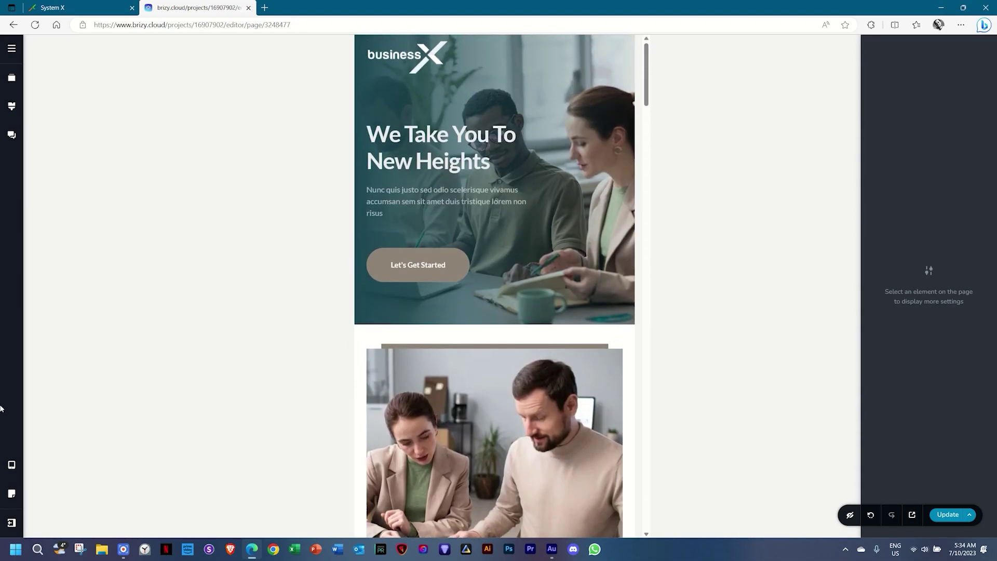
pyautogui.click(15, 466)
# Return the canvas to the Desktop layout and save the page with Update.
pyautogui.click(54, 439)
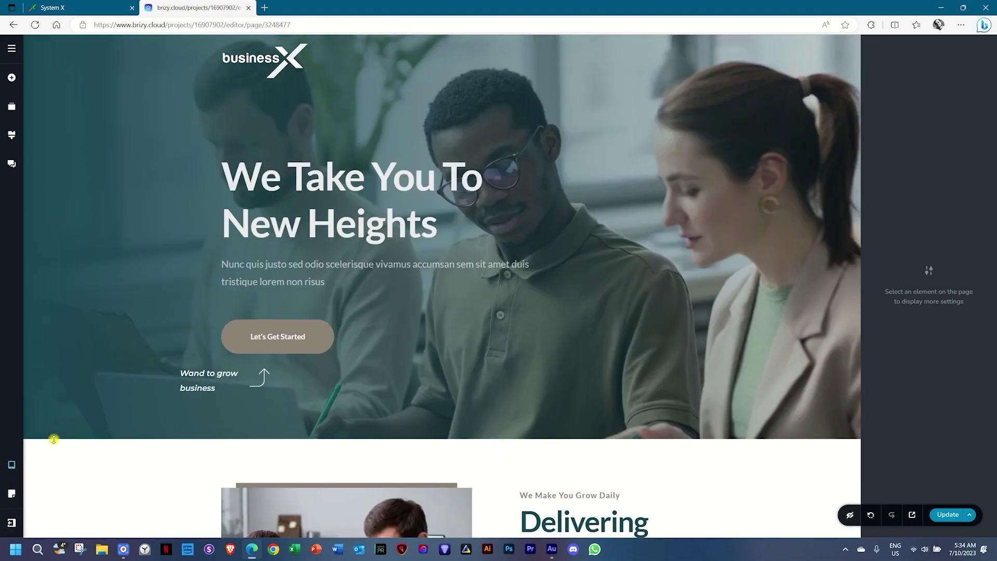
pyautogui.click(948, 515)
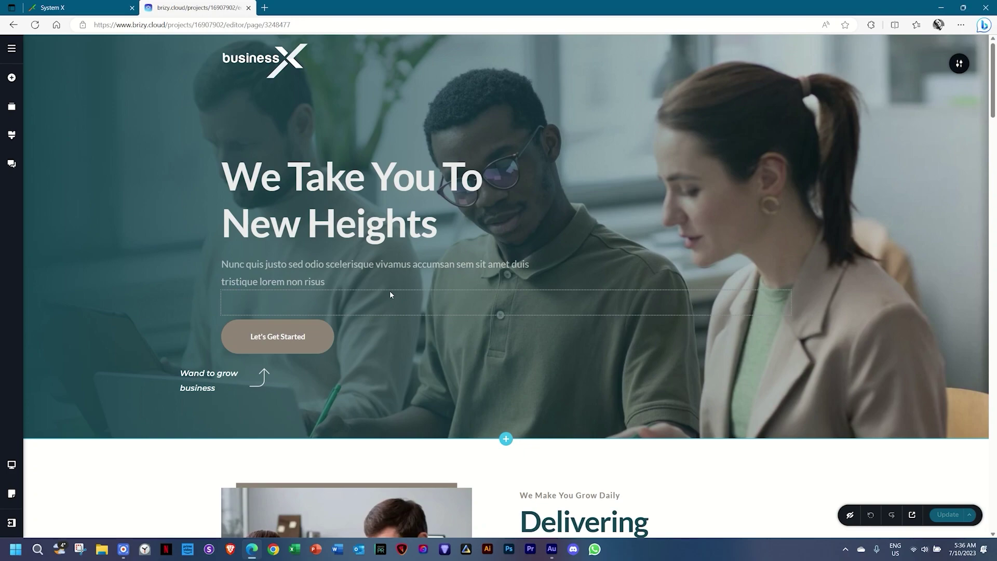
# Give the Let's Get Started button a Fade entrance animation.
pyautogui.click(318, 333)
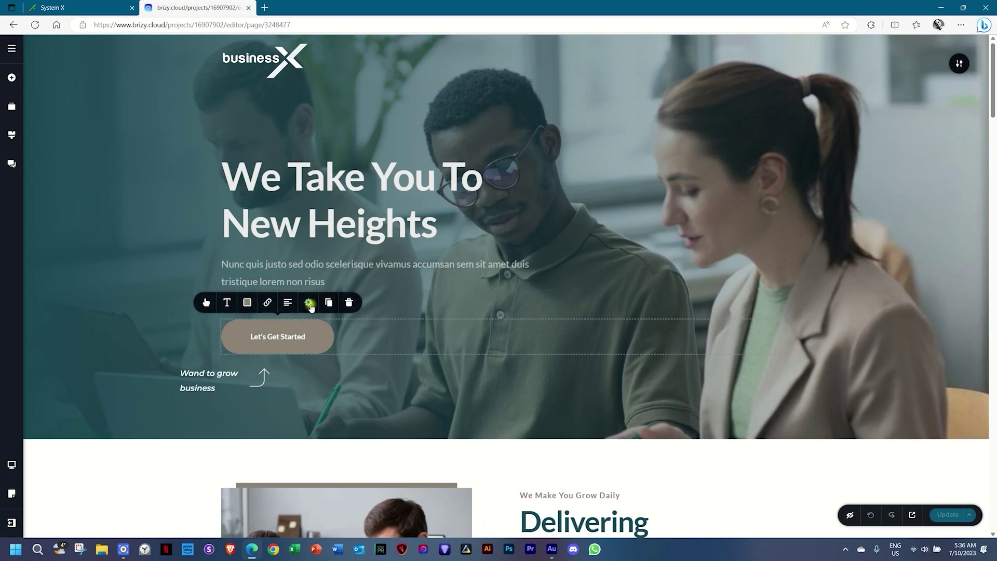
pyautogui.click(308, 302)
pyautogui.click(931, 46)
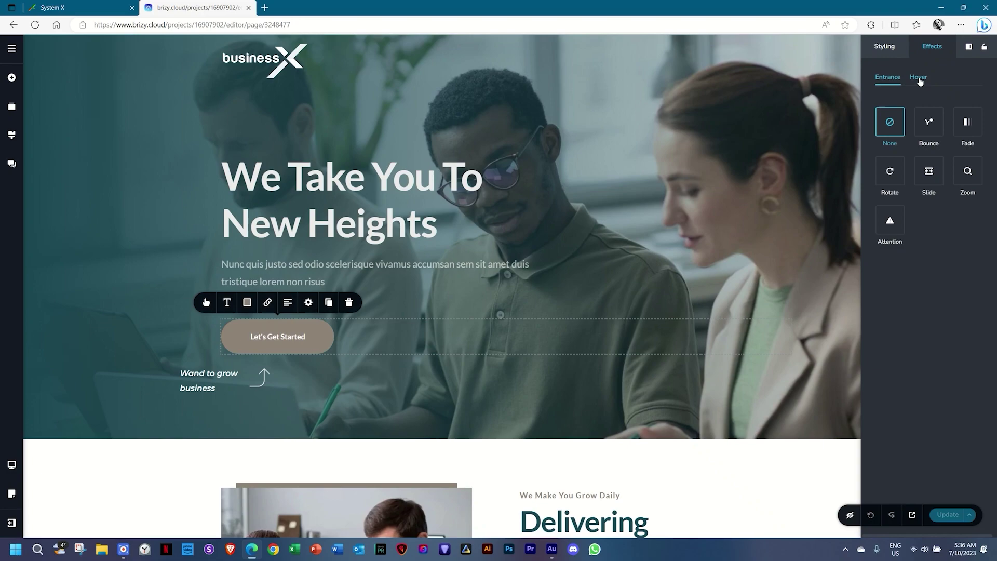
pyautogui.click(931, 133)
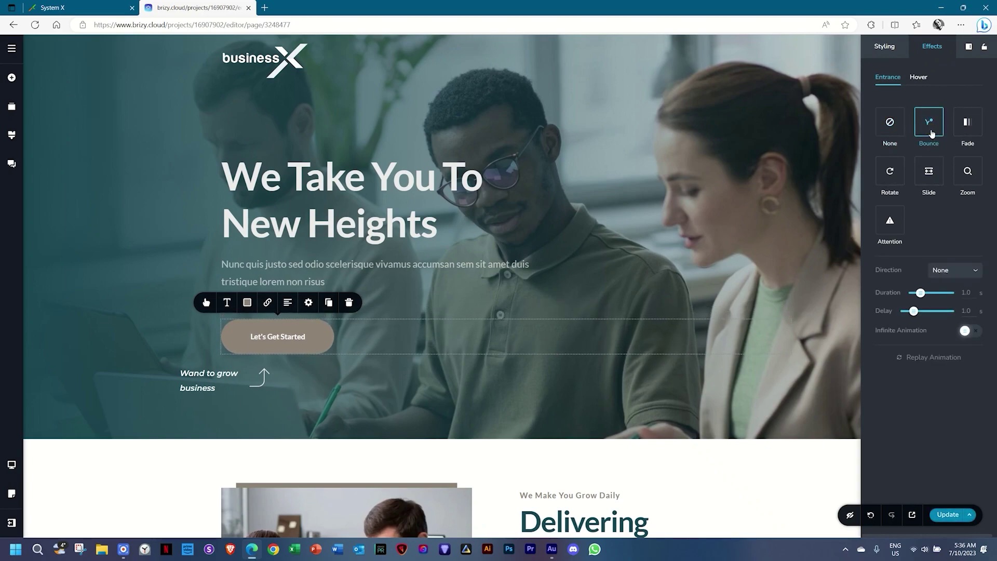
pyautogui.click(959, 133)
# Set the fade to come from the Left, Big, lasting 2.1 s after a 2.0 s delay.
pyautogui.click(953, 273)
pyautogui.click(944, 305)
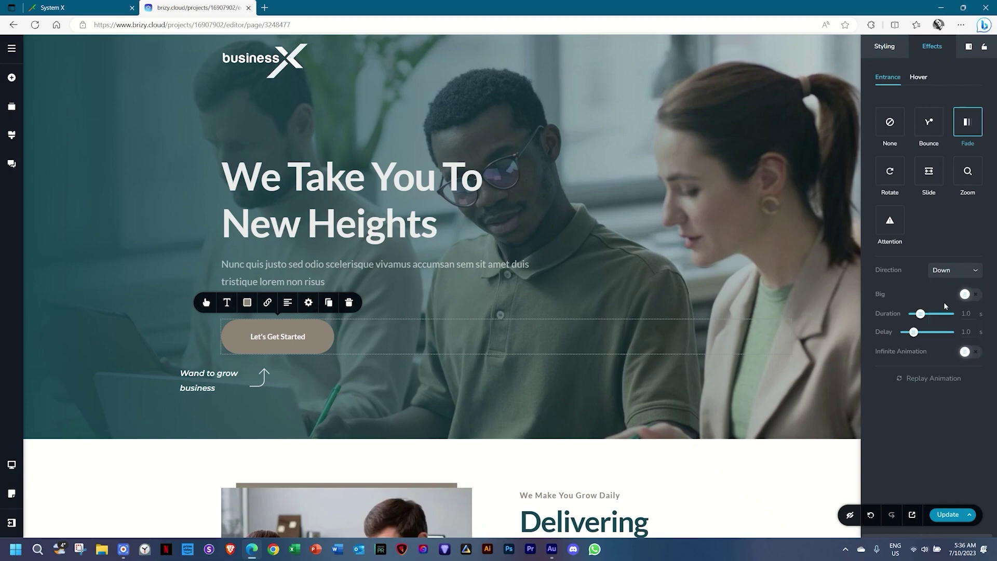
pyautogui.click(950, 272)
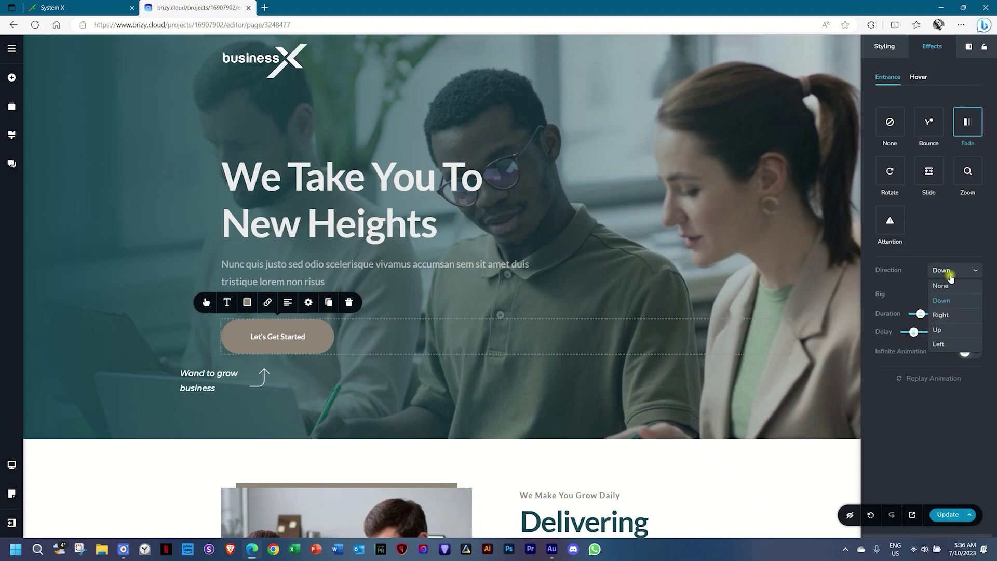
pyautogui.click(940, 345)
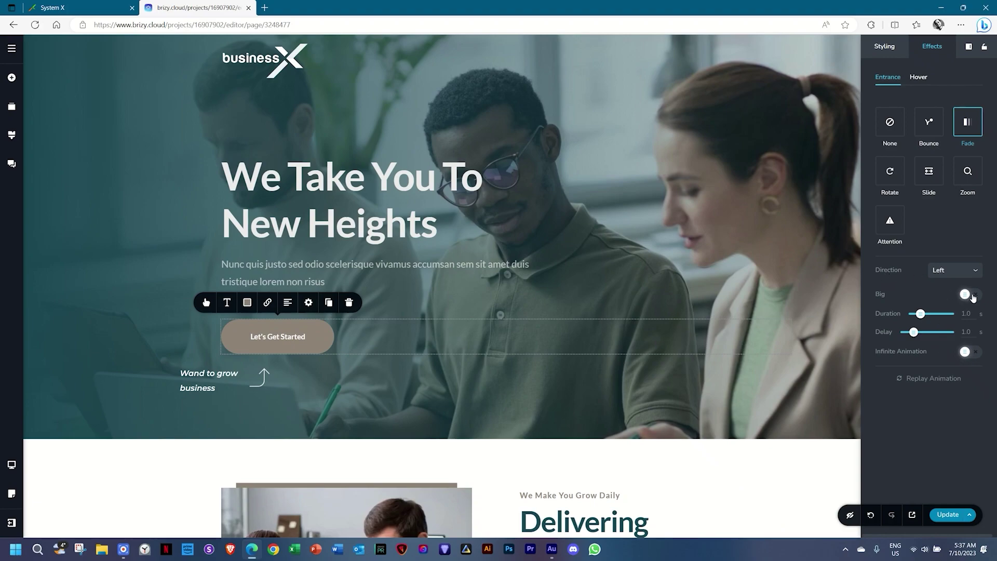
pyautogui.click(972, 294)
pyautogui.moveTo(923, 312); pyautogui.dragTo(928, 314)
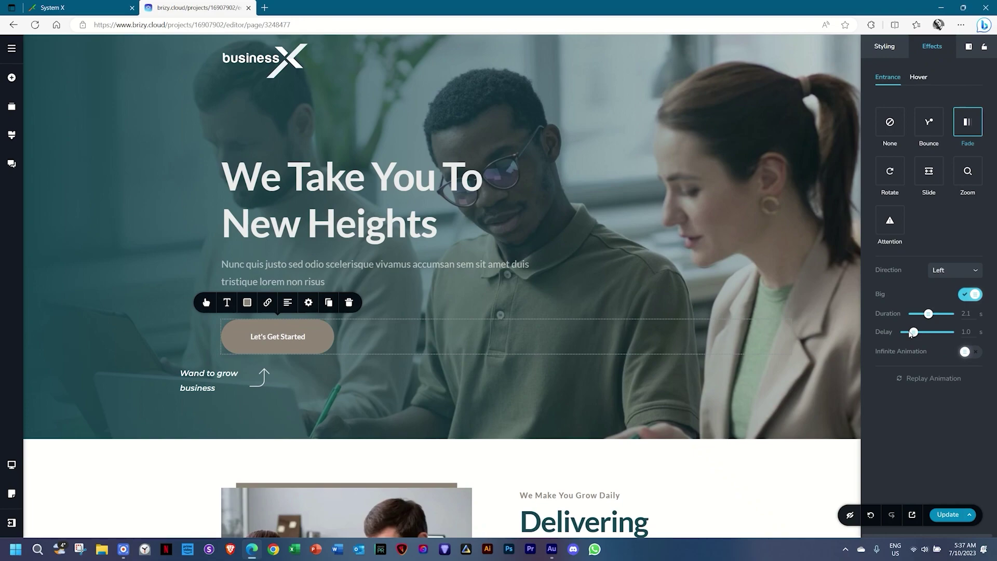
pyautogui.moveTo(909, 333); pyautogui.dragTo(923, 332)
# Switch the button's entrance to Zoom from the Right, 0.5 s long, then replay it.
pyautogui.click(975, 183)
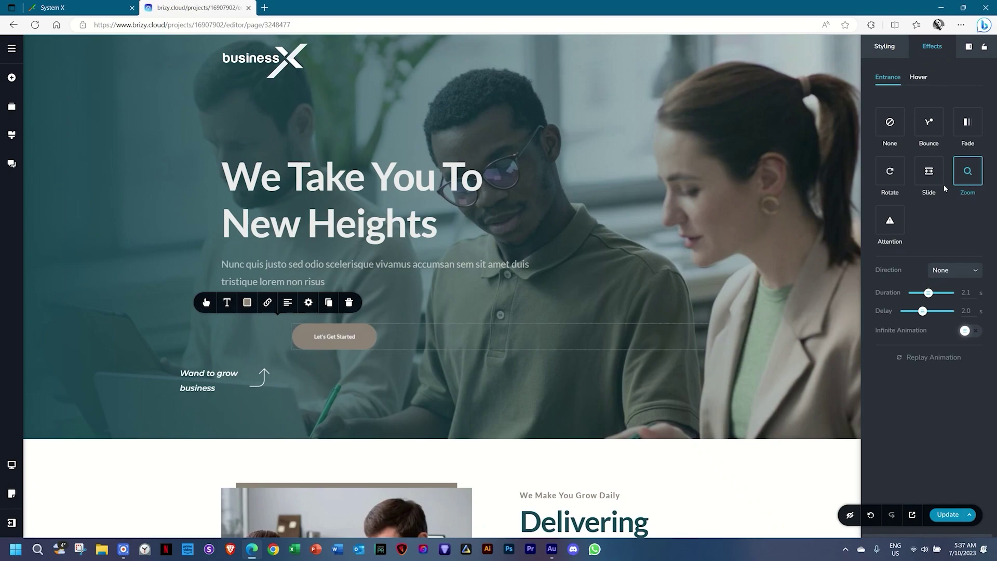
pyautogui.click(943, 279)
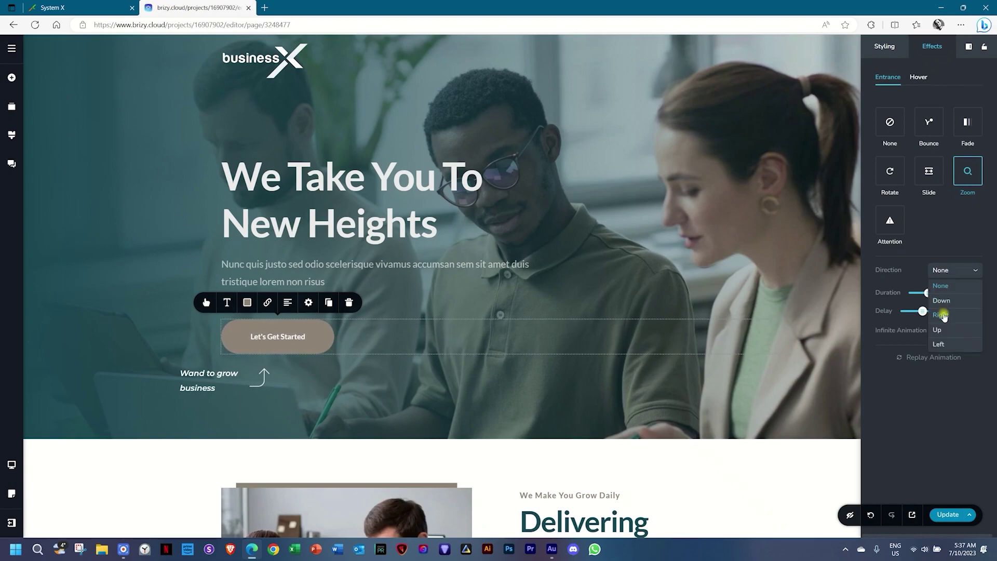
pyautogui.click(943, 313)
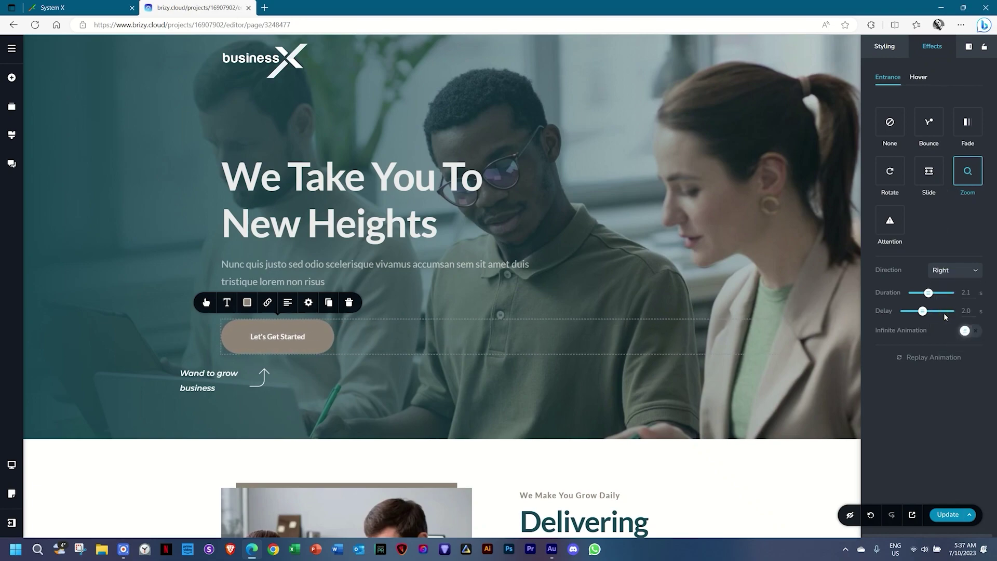
pyautogui.moveTo(932, 292); pyautogui.dragTo(912, 311)
pyautogui.click(943, 360)
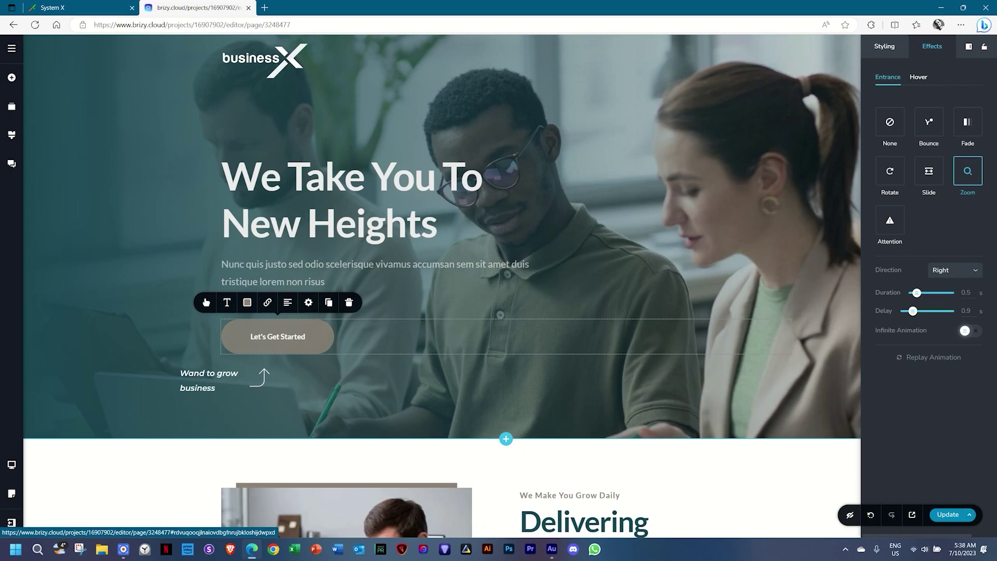
# Apply a Scale hover effect to the lower Let's Get Started button.
pyautogui.scroll(-20, 311, 336)
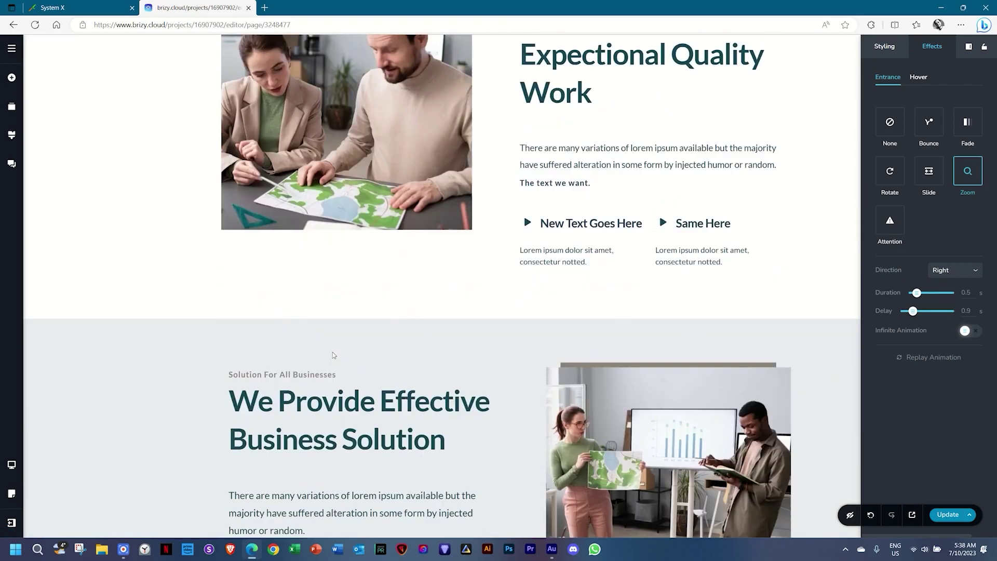
pyautogui.scroll(-10, 333, 355)
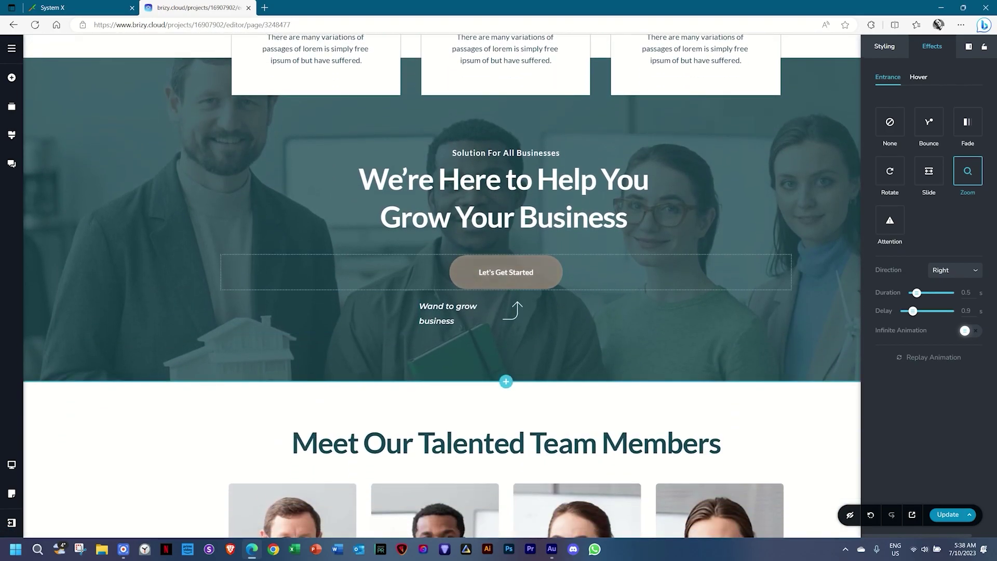
pyautogui.click(485, 274)
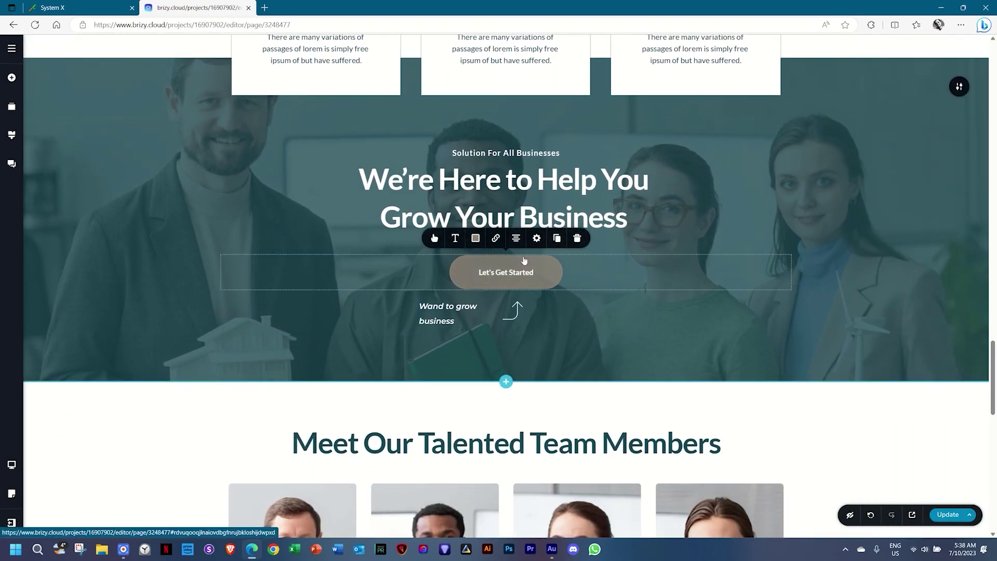
pyautogui.click(537, 238)
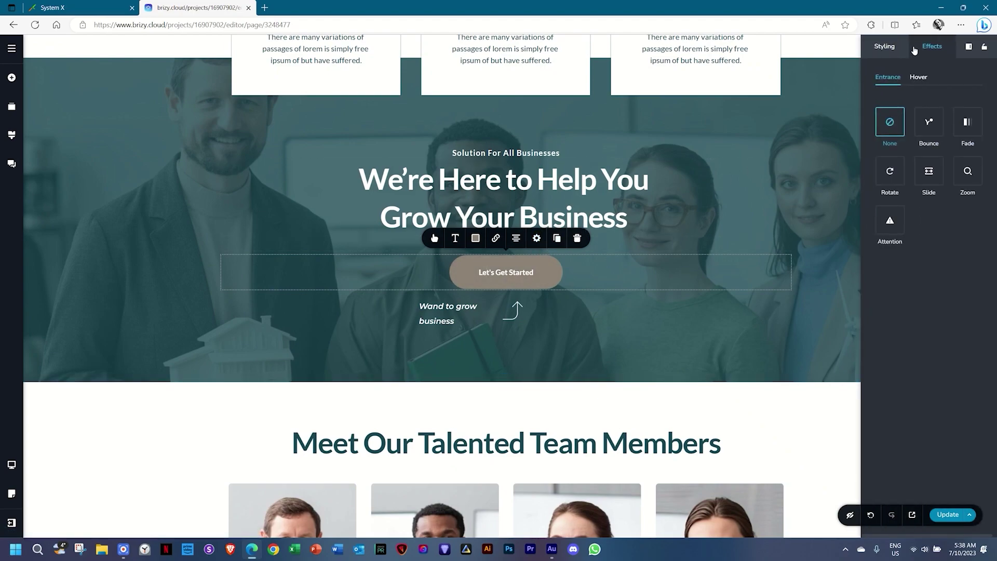
pyautogui.click(917, 77)
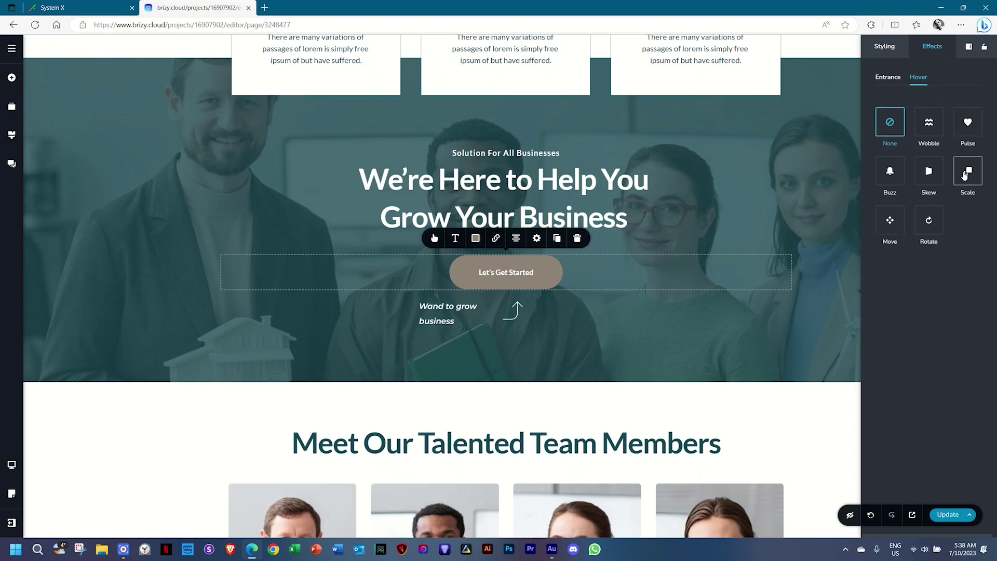
pyautogui.click(965, 175)
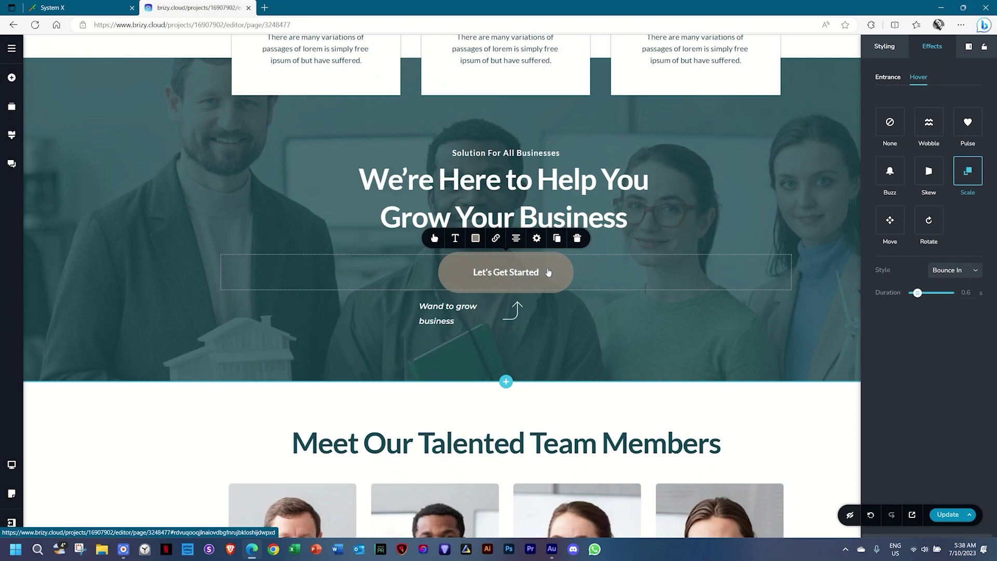
# Try the Pop and Push scale styles, settle on Grow, and adjust the hover duration.
pyautogui.click(952, 272)
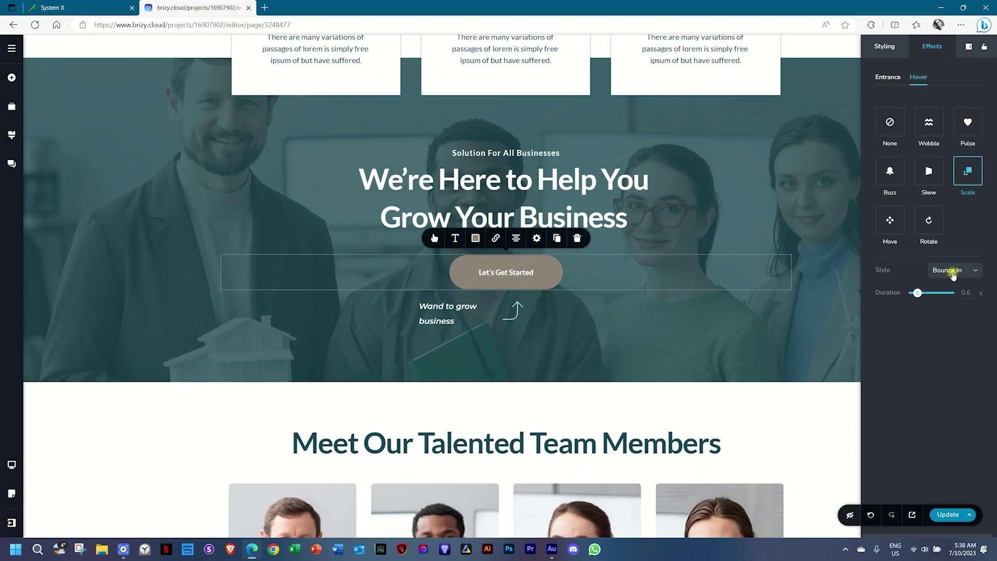
pyautogui.click(951, 289)
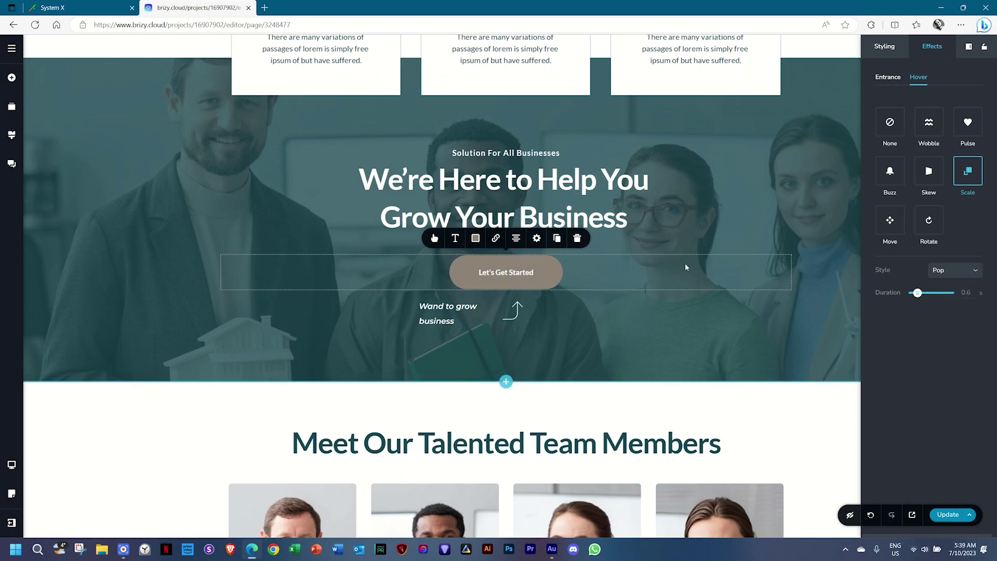
pyautogui.click(969, 269)
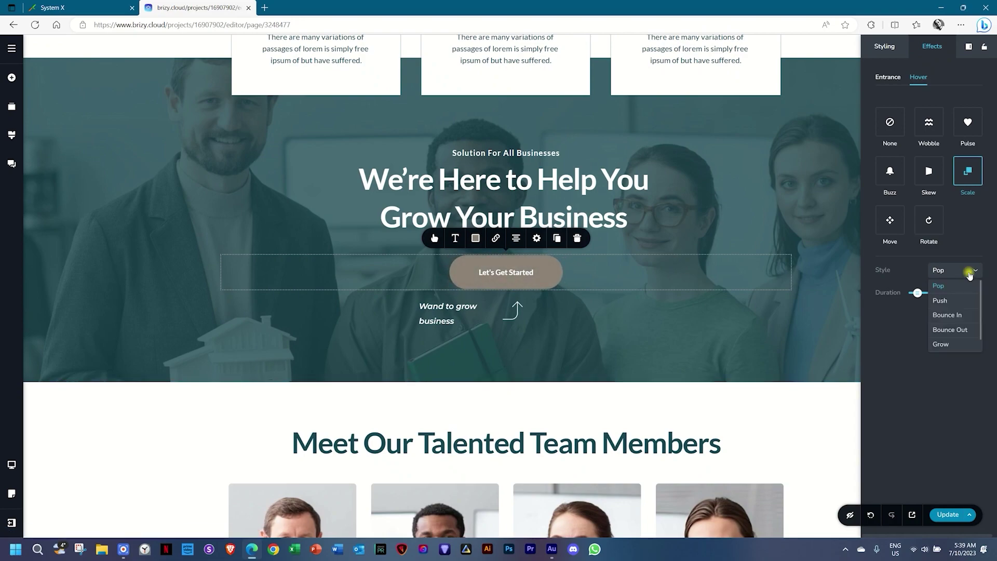
pyautogui.click(939, 300)
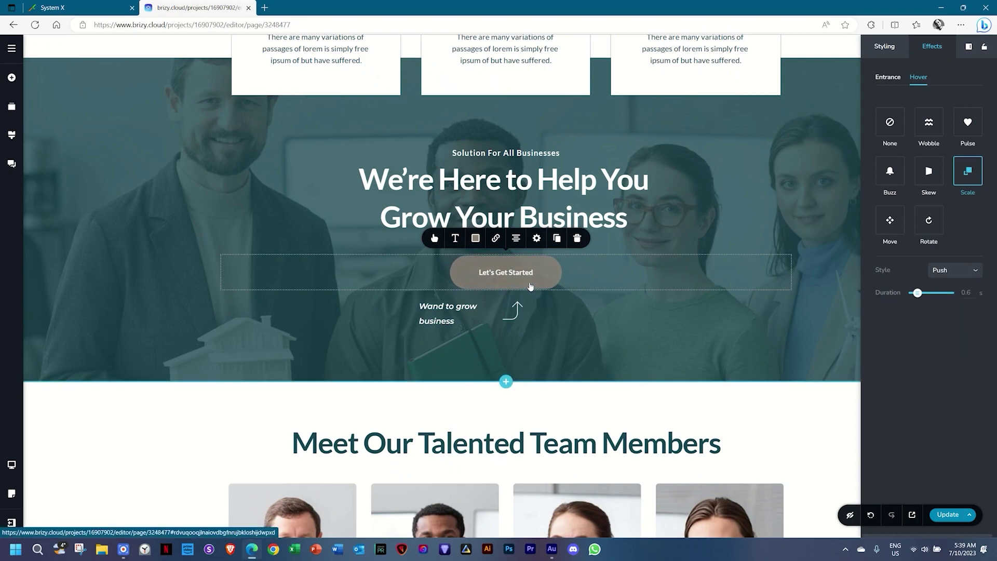
pyautogui.click(956, 270)
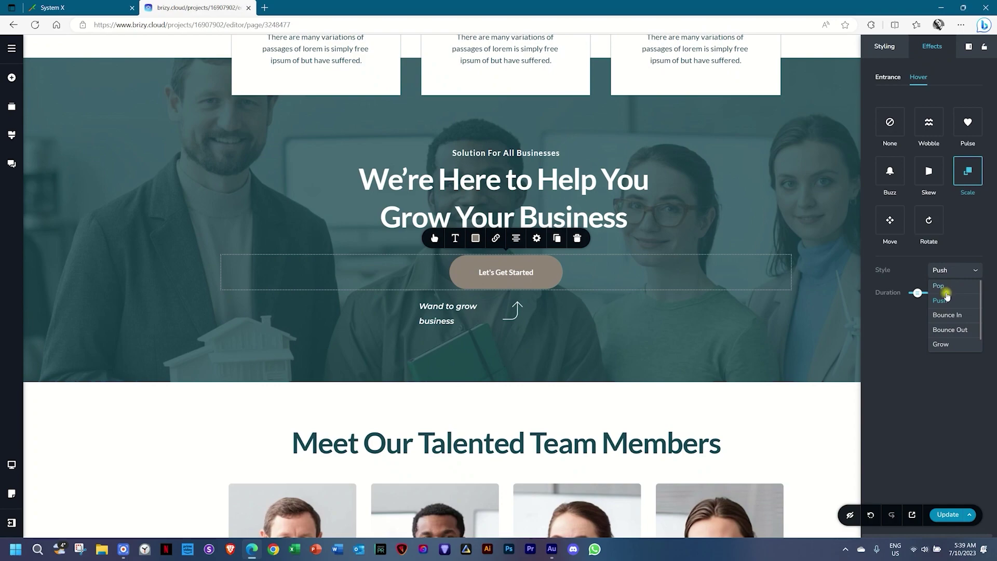
pyautogui.click(939, 343)
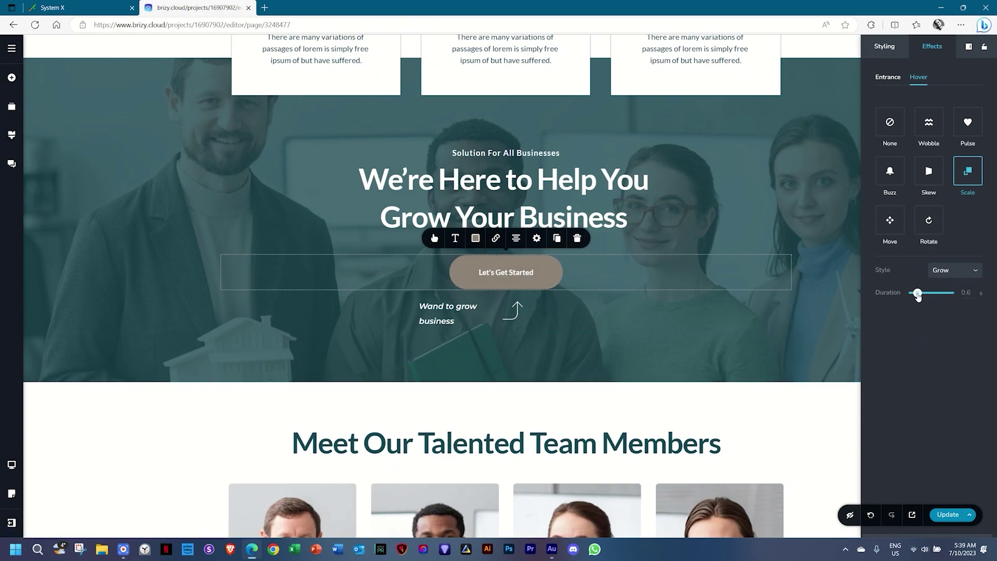
pyautogui.moveTo(914, 293); pyautogui.dragTo(925, 293)
# Preview the Wobble, Pulse and Move (Hang, then Bob) hover effects on the button.
pyautogui.click(929, 122)
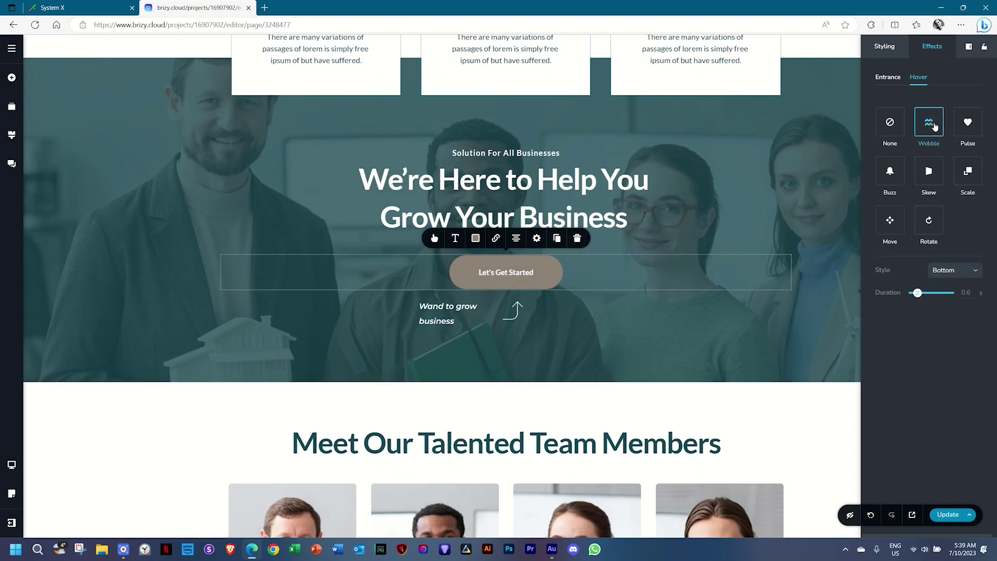
pyautogui.click(967, 122)
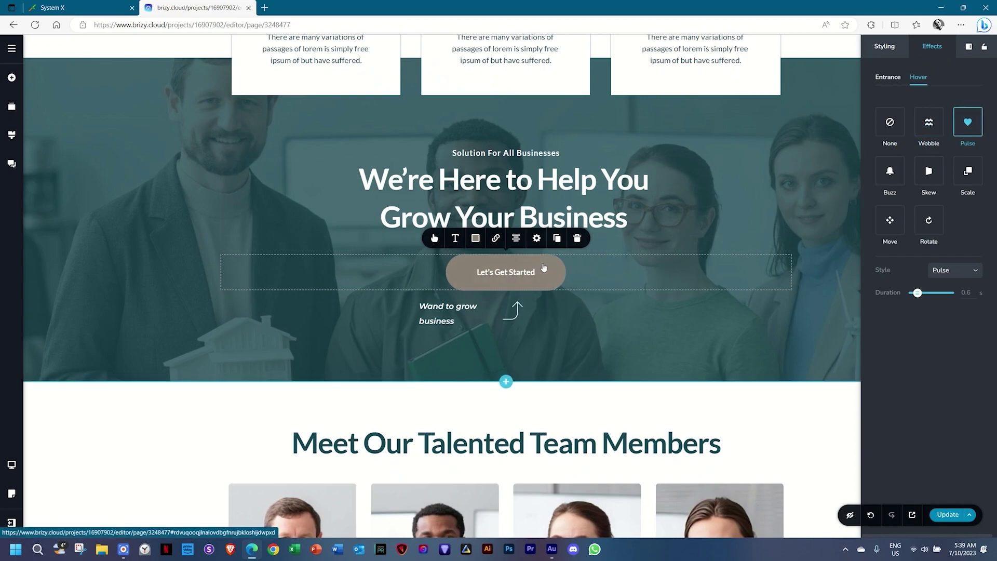
pyautogui.click(889, 220)
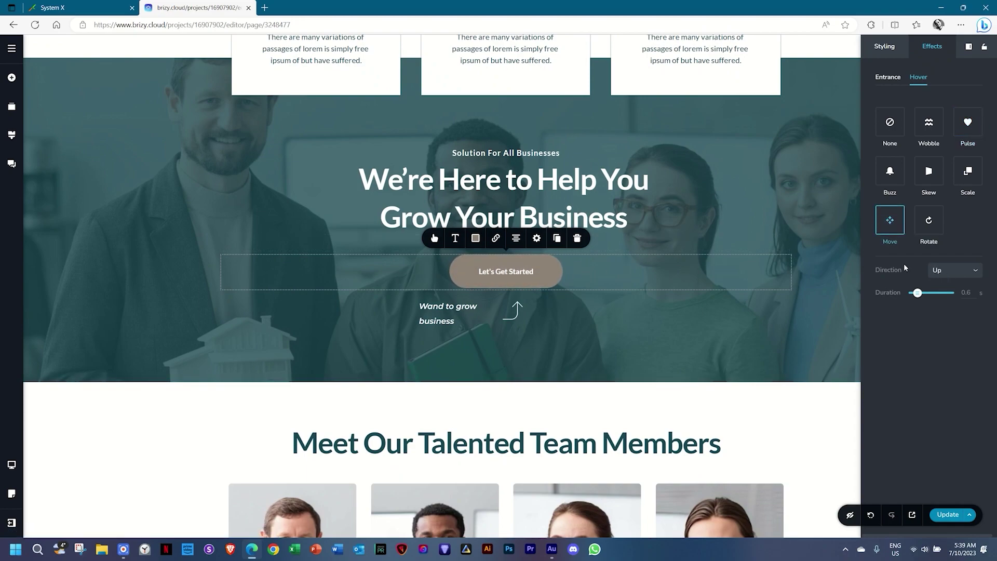
pyautogui.click(963, 270)
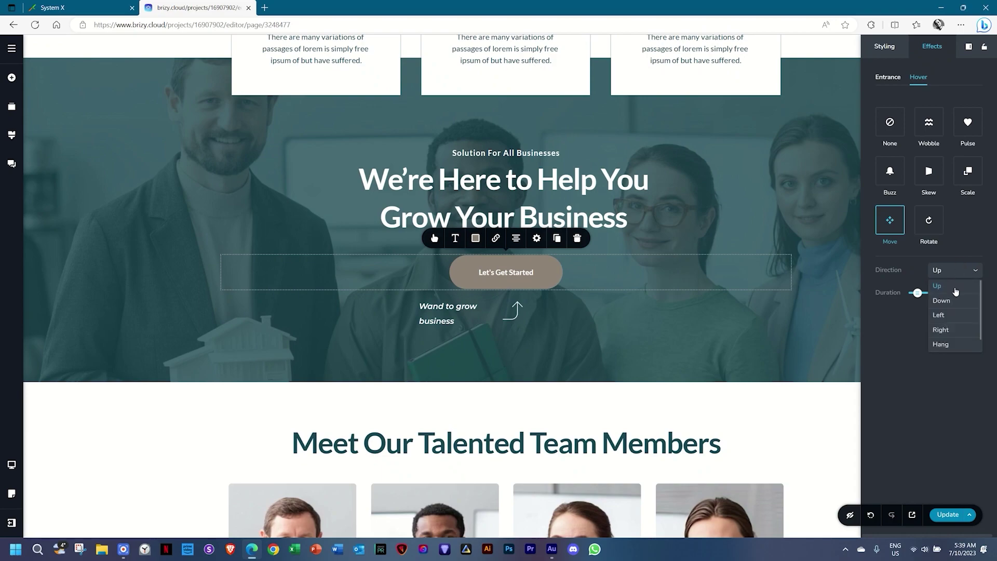
pyautogui.click(942, 345)
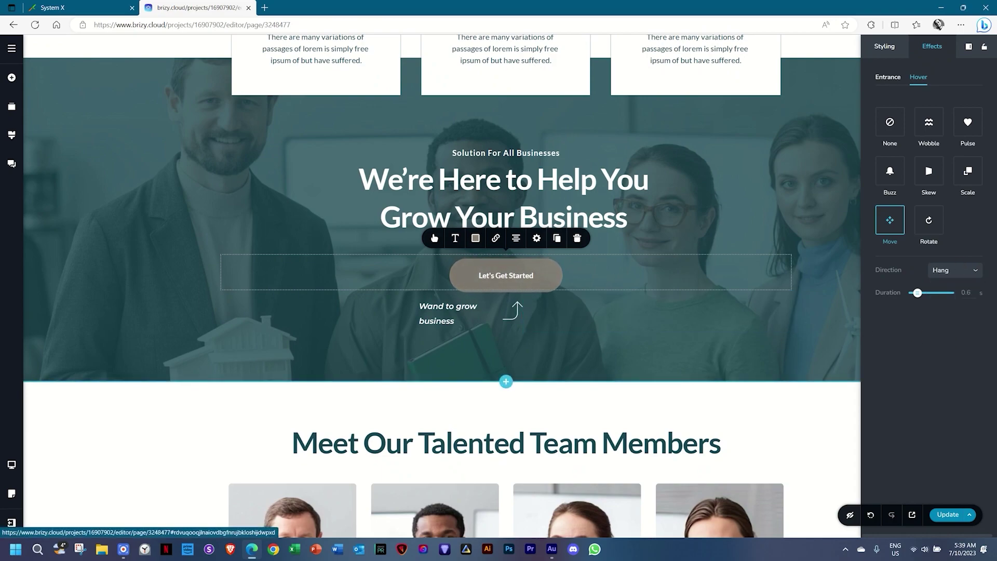
pyautogui.click(962, 270)
pyautogui.click(940, 345)
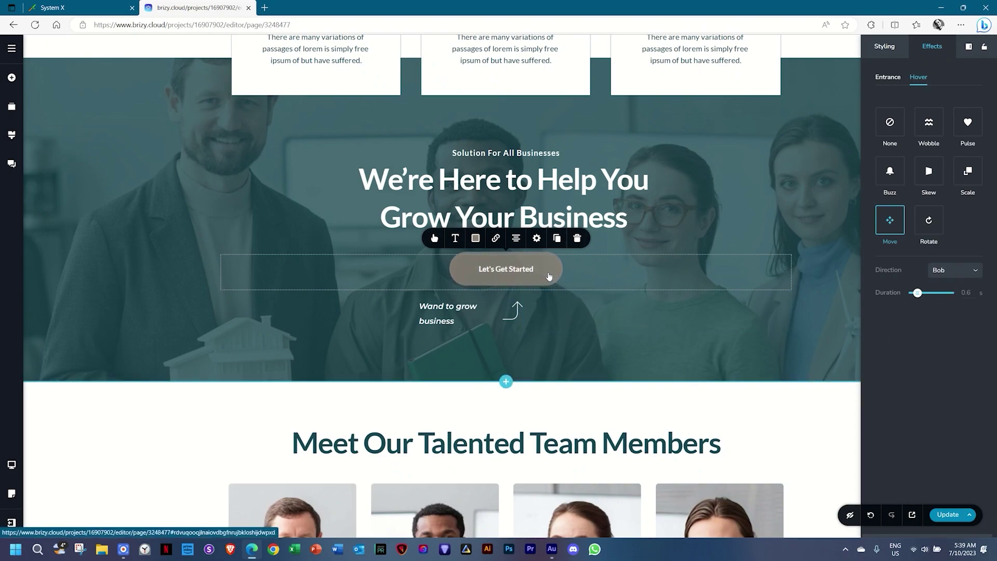
# Set the button's hover effect to Buzz with the Buzz Out style.
pyautogui.click(889, 171)
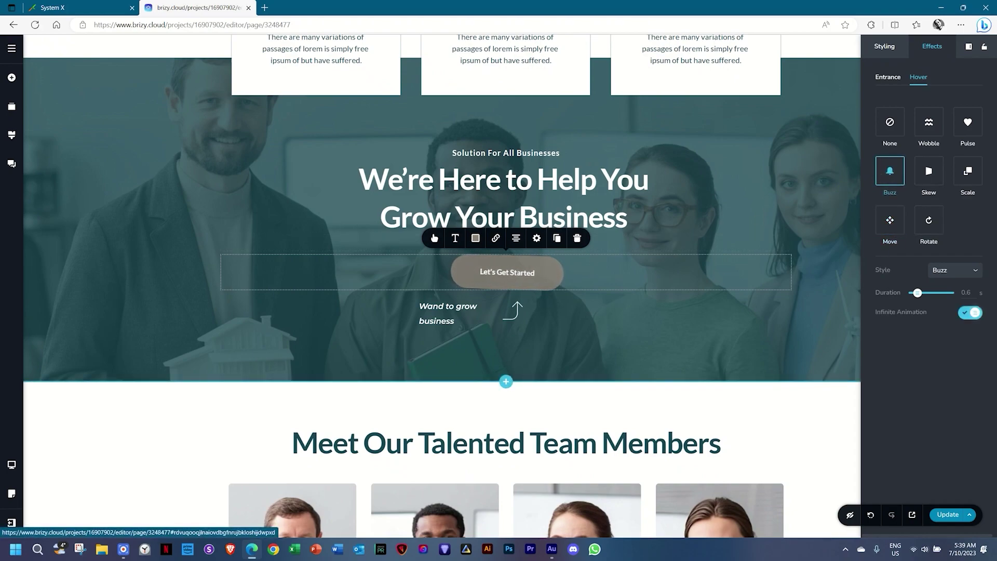
pyautogui.click(954, 270)
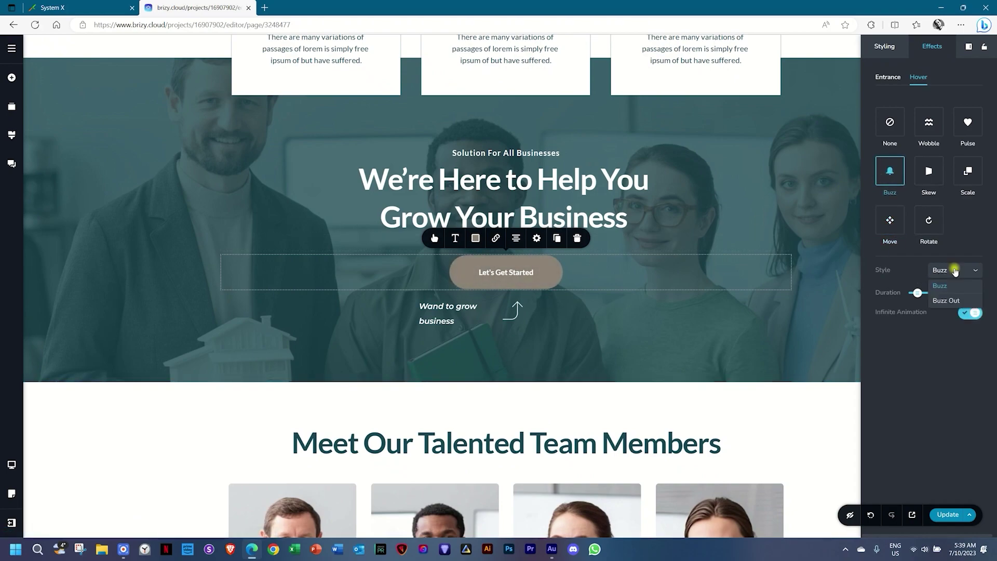
pyautogui.click(943, 301)
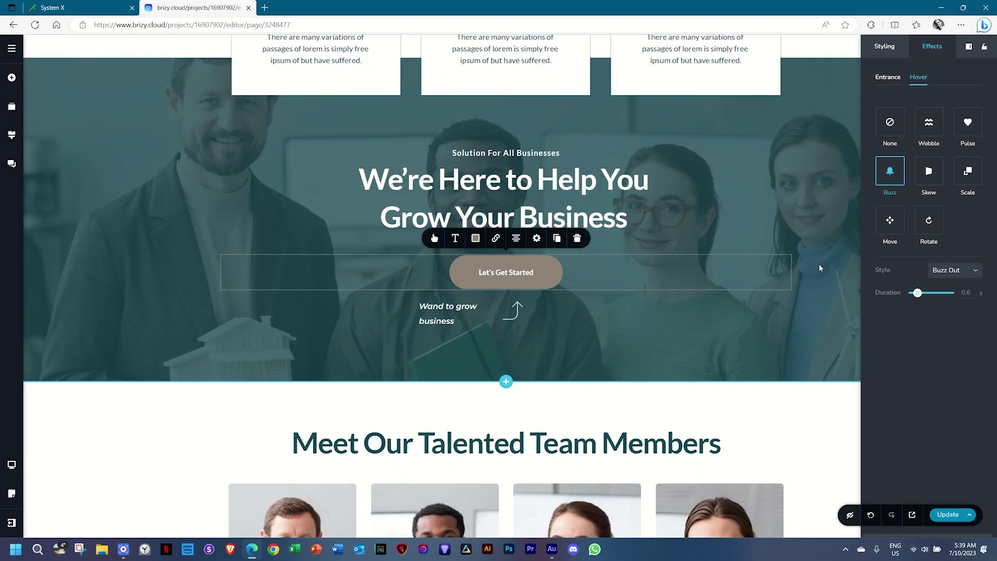
pyautogui.scroll(-8, 819, 264)
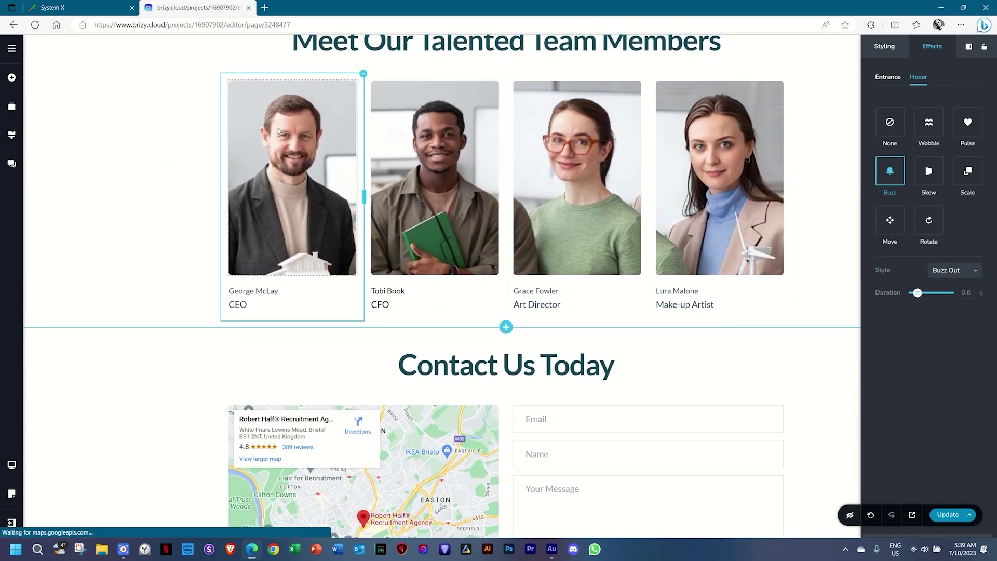
# Give the first team member column a Fade entrance effect.
pyautogui.click(363, 74)
pyautogui.click(393, 100)
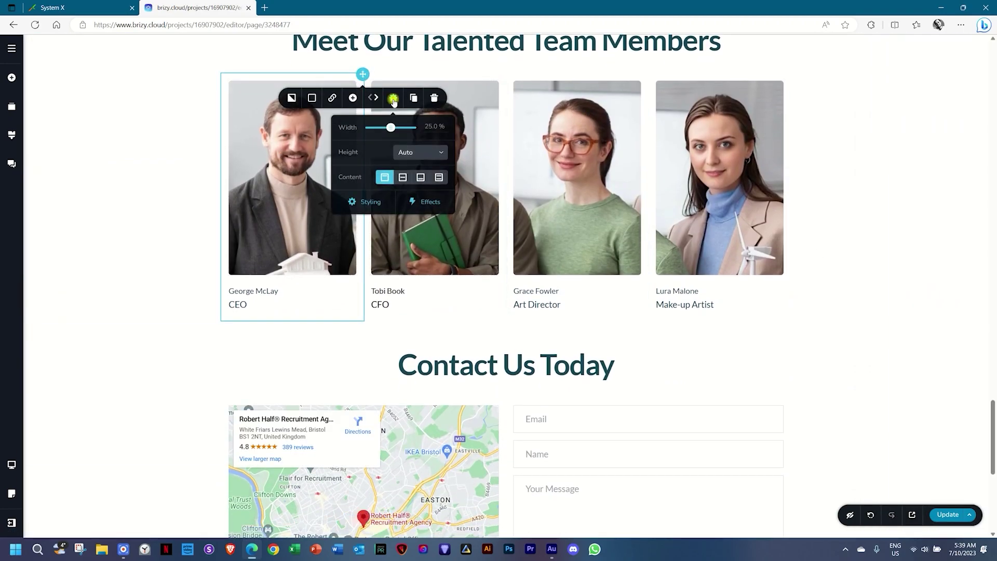
pyautogui.click(431, 202)
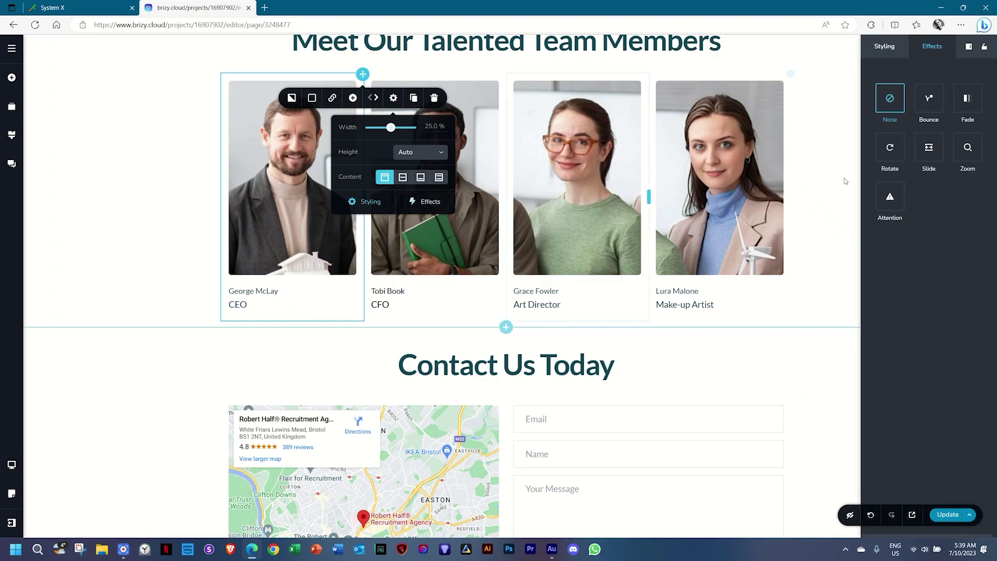
pyautogui.click(966, 103)
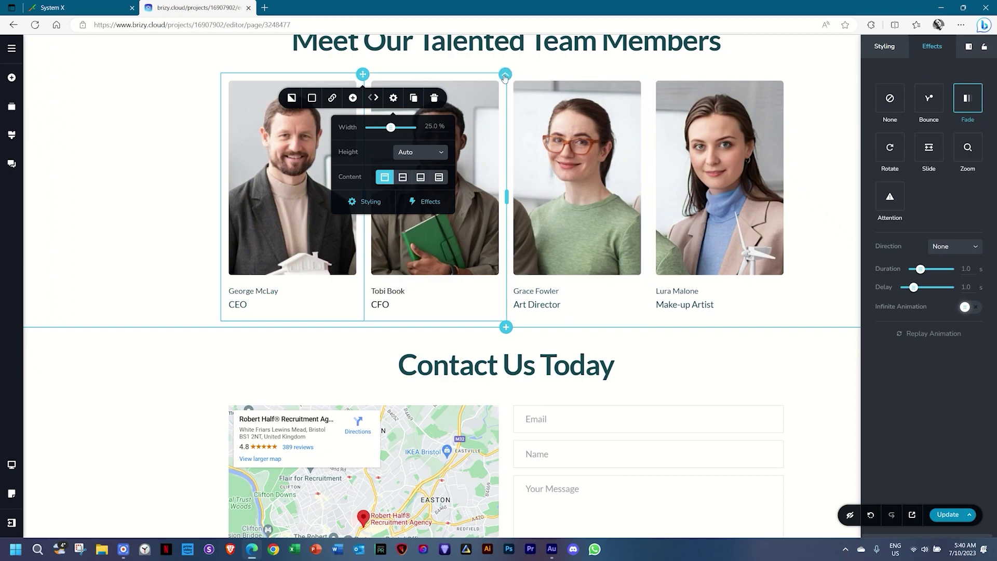
# Give the second column a Fade entrance with direction Down and a 1.4 s delay.
pyautogui.click(505, 75)
pyautogui.click(537, 99)
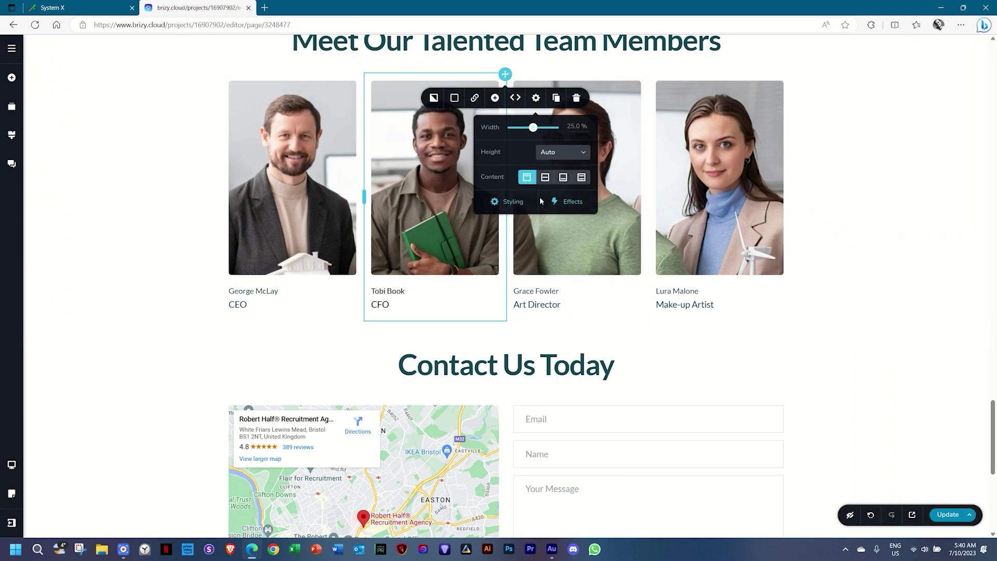
pyautogui.click(574, 202)
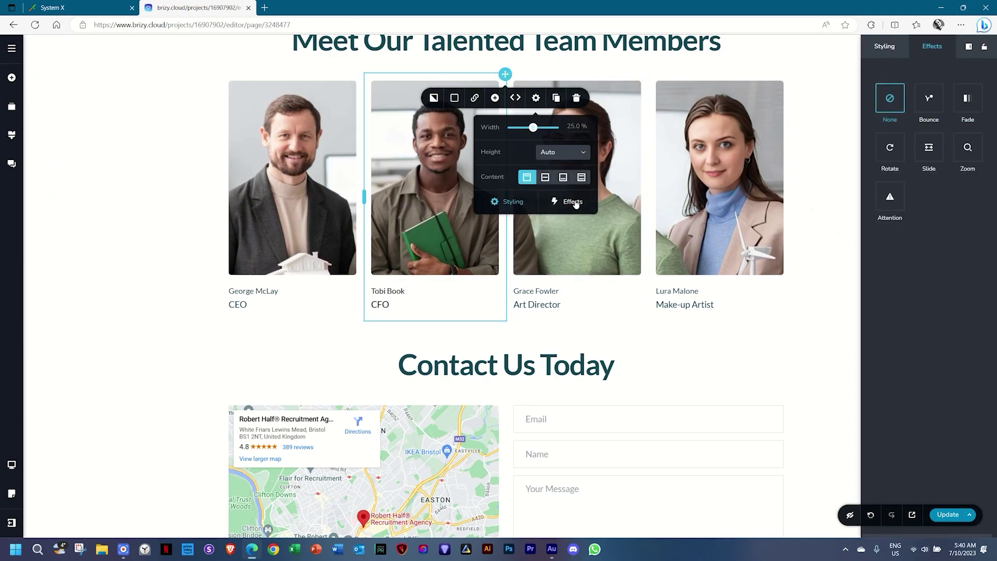
pyautogui.click(966, 100)
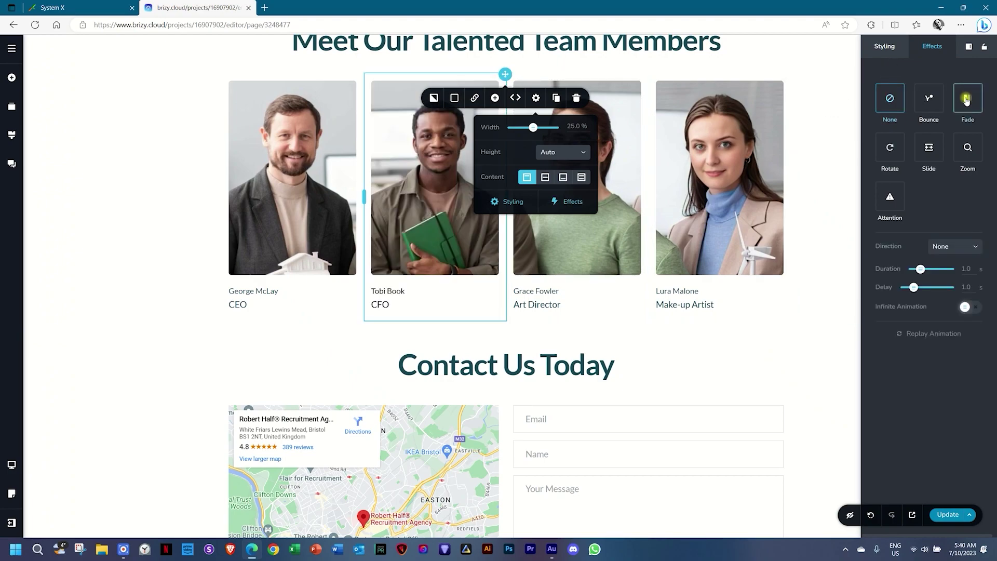
pyautogui.click(953, 246)
pyautogui.click(944, 282)
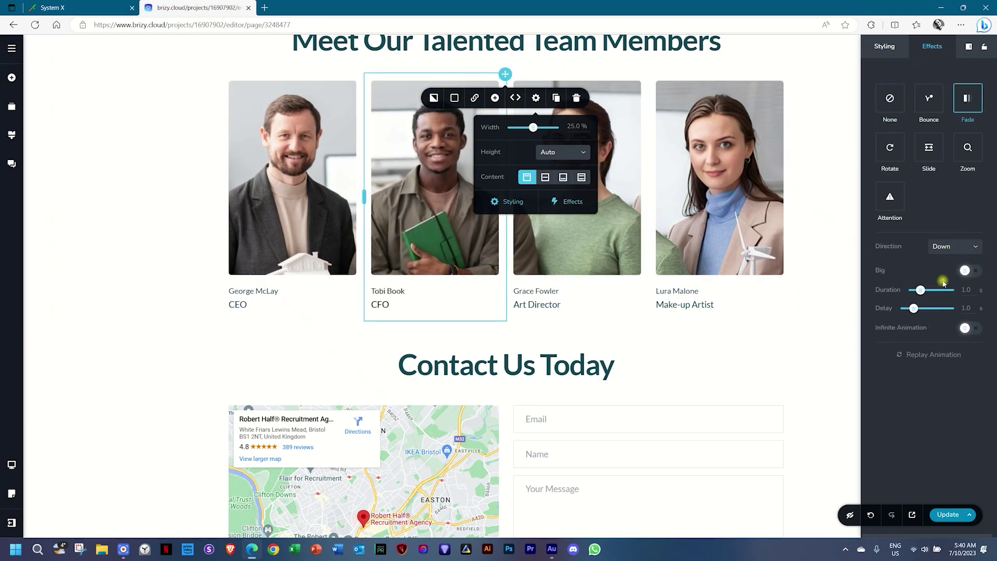
pyautogui.moveTo(914, 308); pyautogui.dragTo(917, 308)
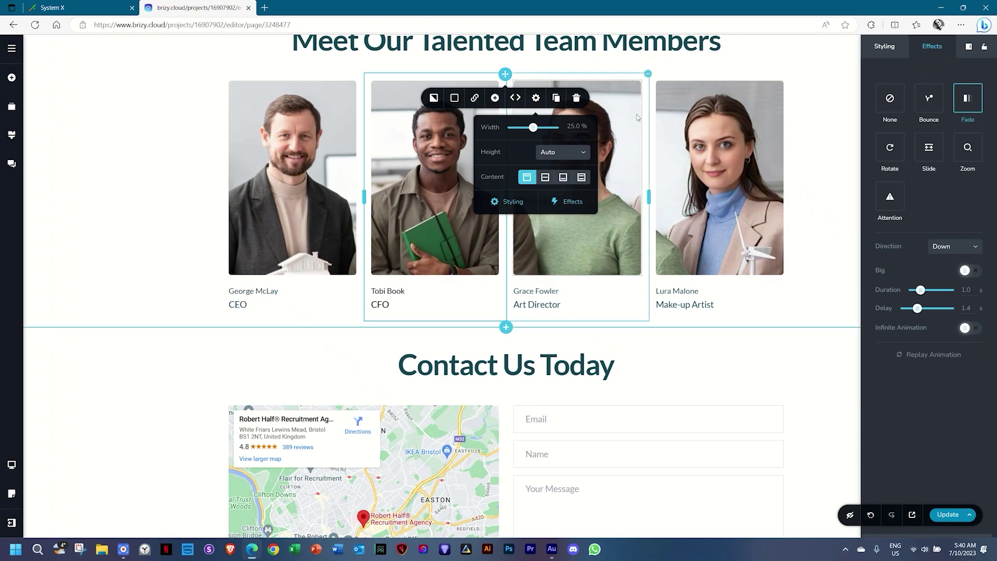
# Open the third team member column's animation Effects settings.
pyautogui.click(648, 75)
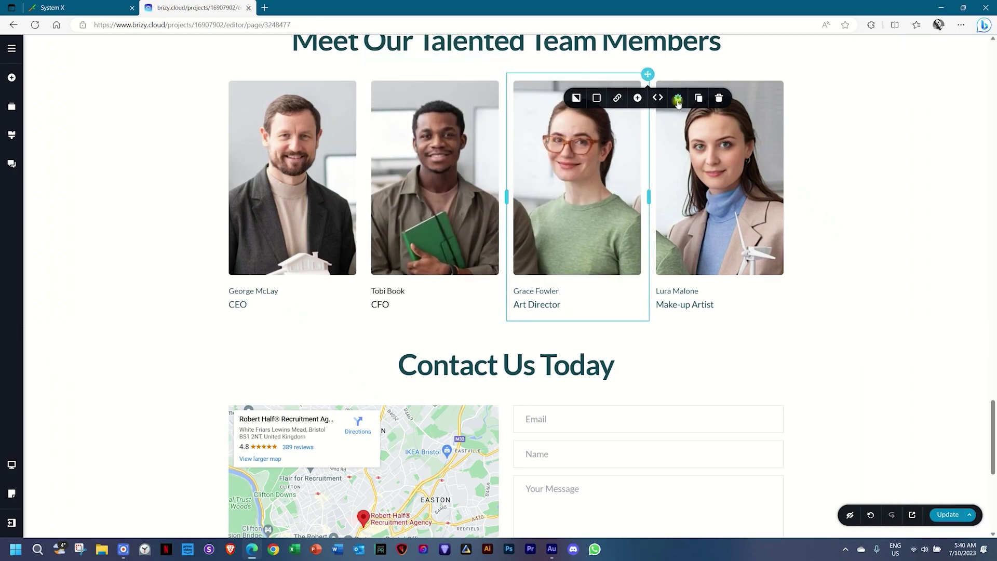
pyautogui.click(678, 98)
pyautogui.click(711, 201)
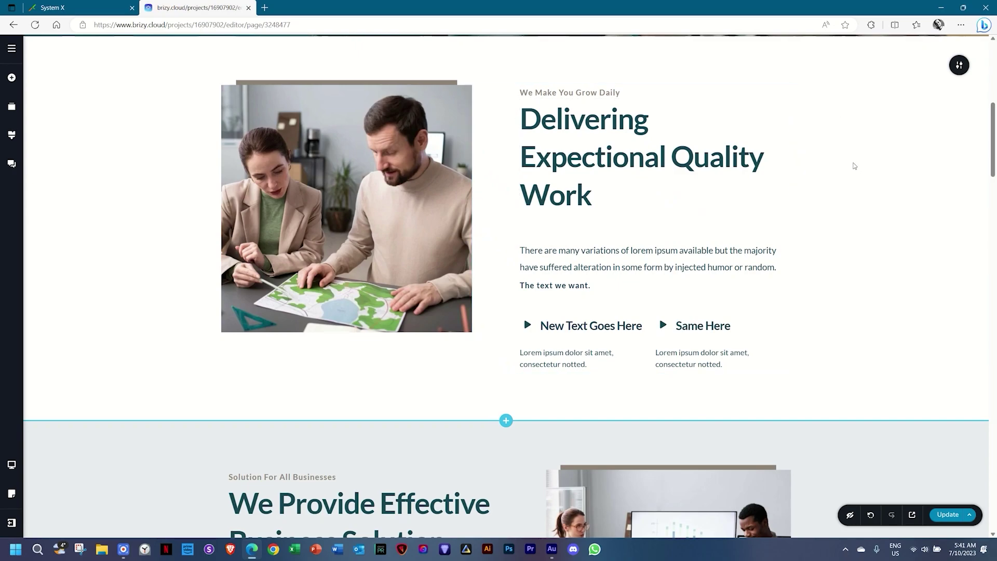
# Open the Add Elements panel from the + button in the left bar.
pyautogui.click(12, 79)
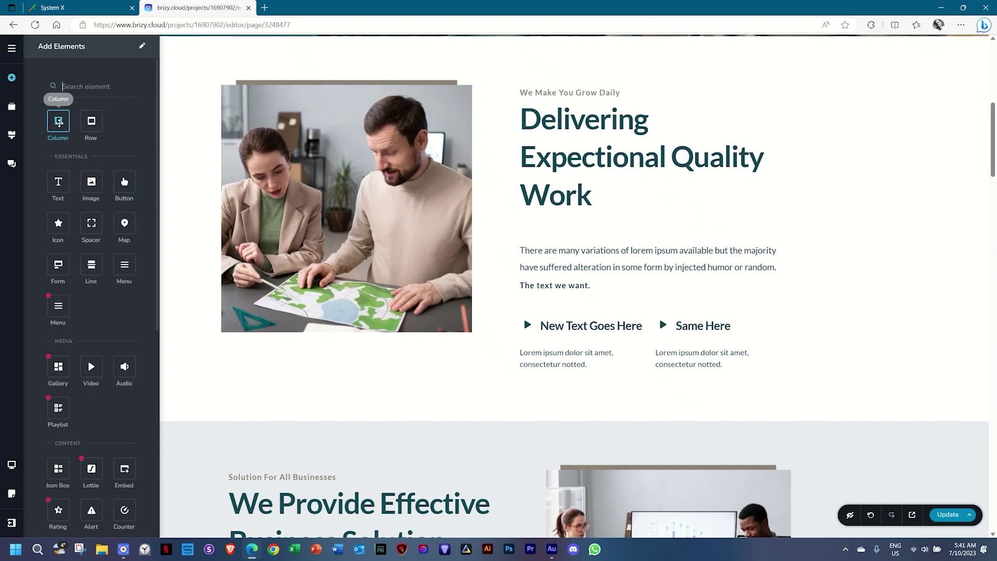
# Drag a column row beneath the Delivering section text and expand it to six columns.
pyautogui.moveTo(59, 121); pyautogui.dragTo(362, 383)
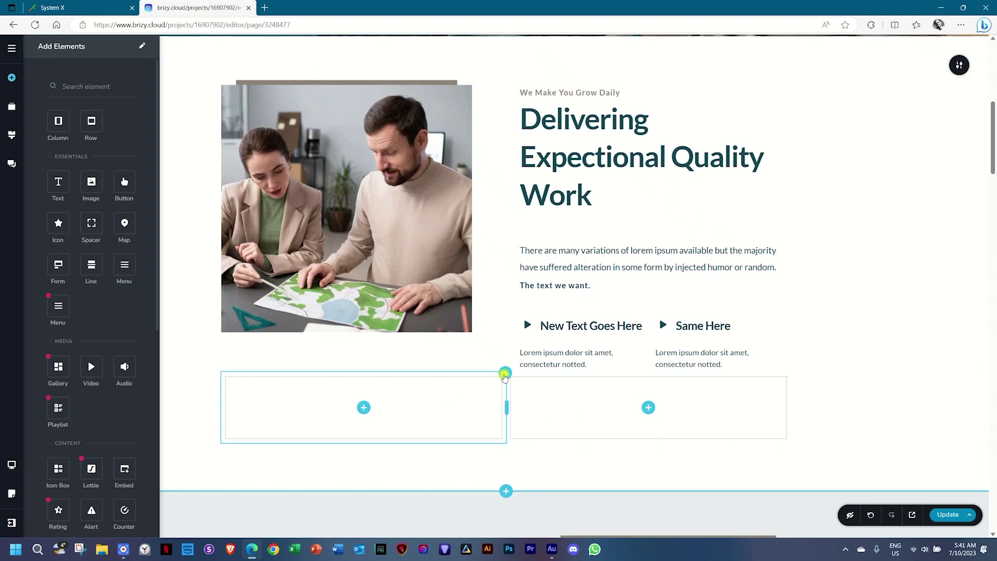
pyautogui.click(501, 378)
pyautogui.click(496, 351)
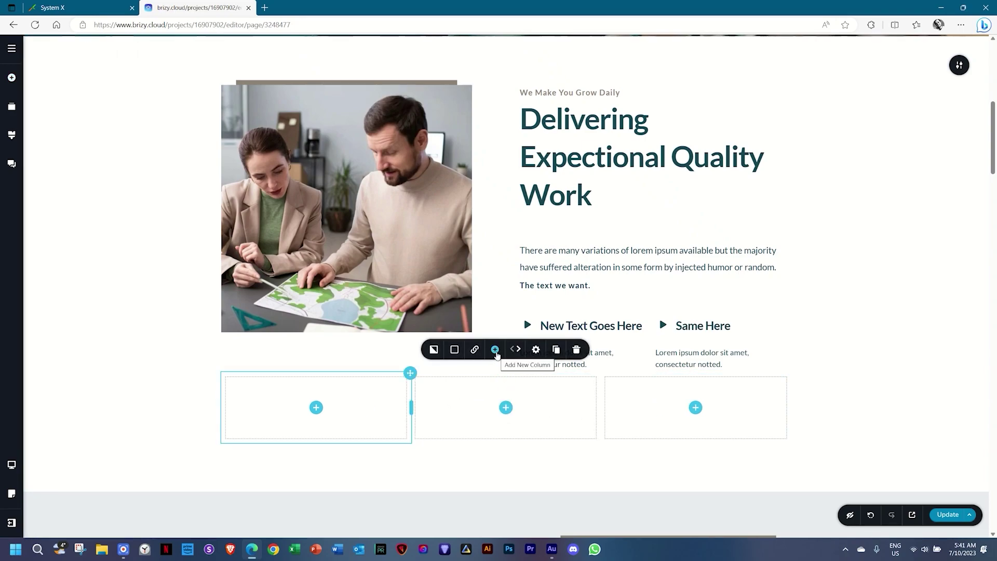
pyautogui.click(496, 351)
pyautogui.click(496, 351)
pyautogui.click(496, 350)
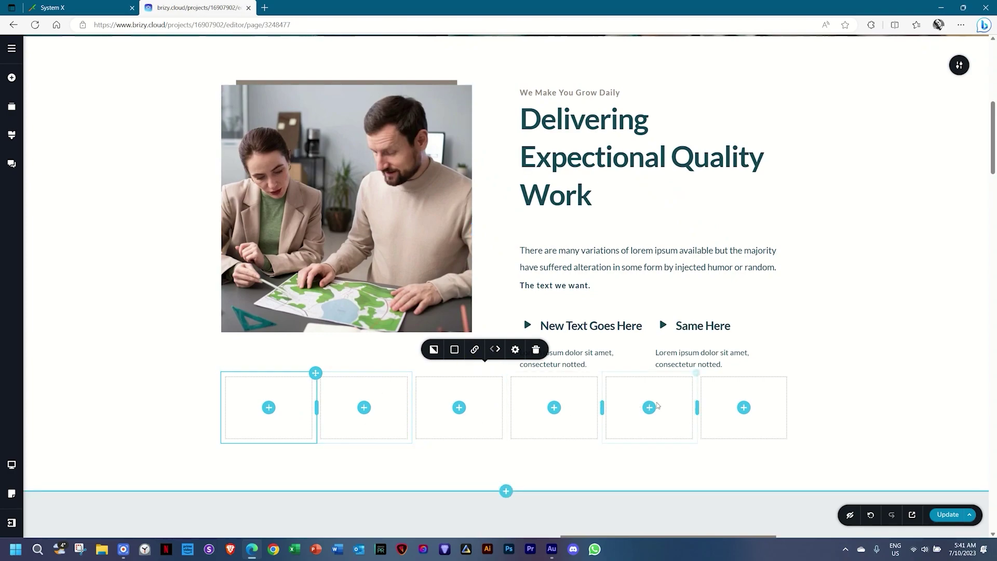
# Delete the sixth empty column, leaving five.
pyautogui.rightClick(738, 397)
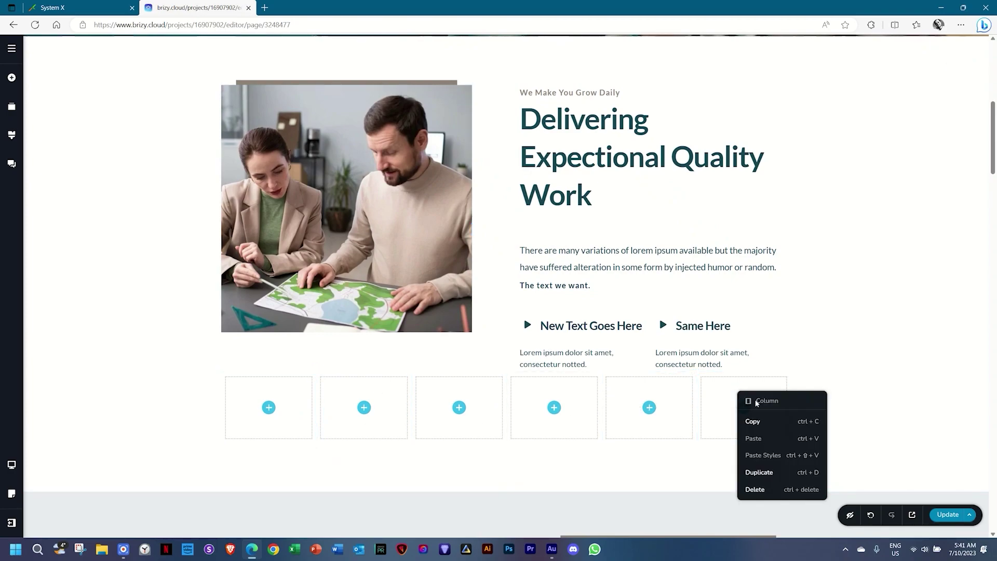
pyautogui.scroll(-4, 743, 395)
pyautogui.rightClick(741, 194)
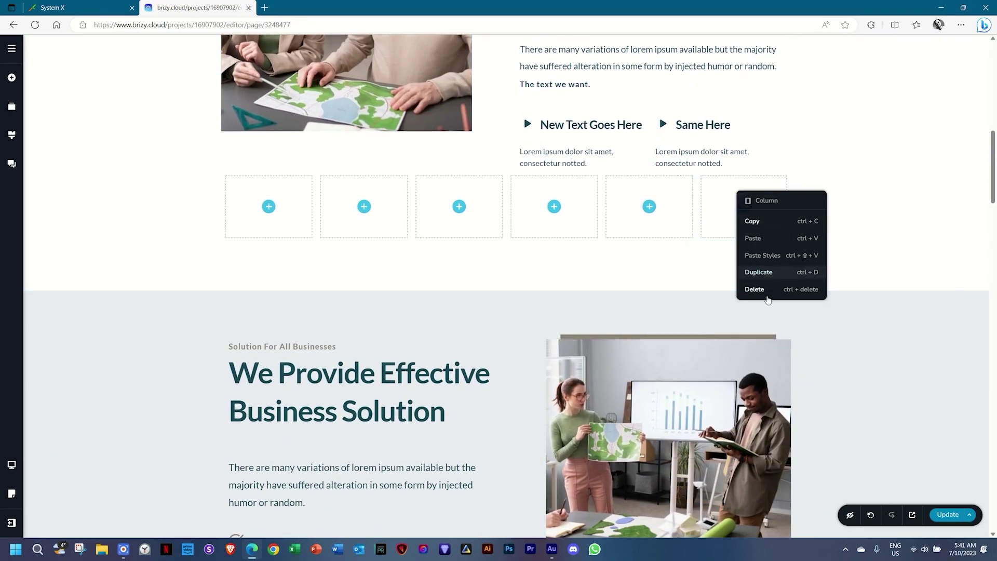
pyautogui.click(769, 291)
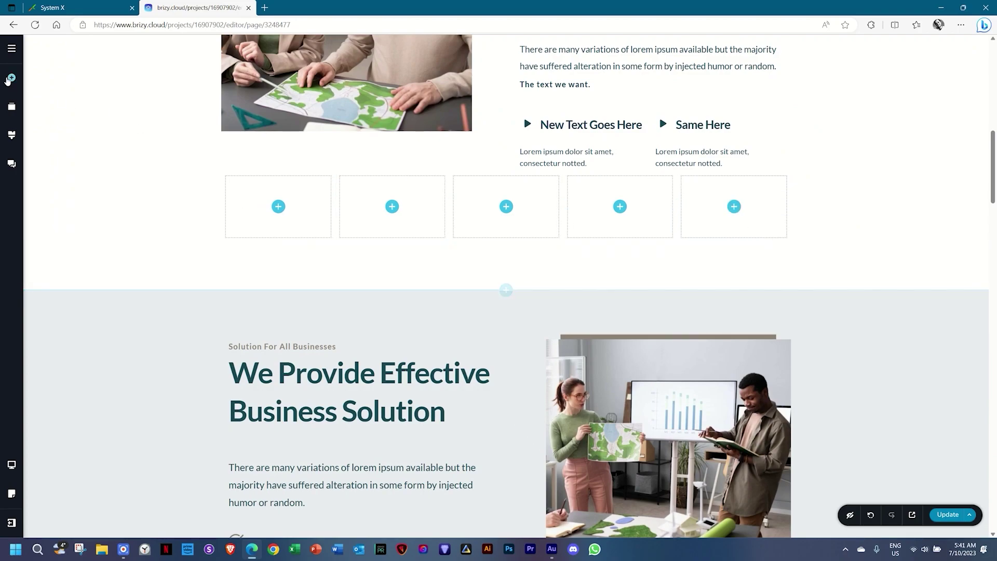
# Drop a new Column inside the first column and move it along the row.
pyautogui.click(12, 77)
pyautogui.moveTo(58, 120); pyautogui.dragTo(278, 213)
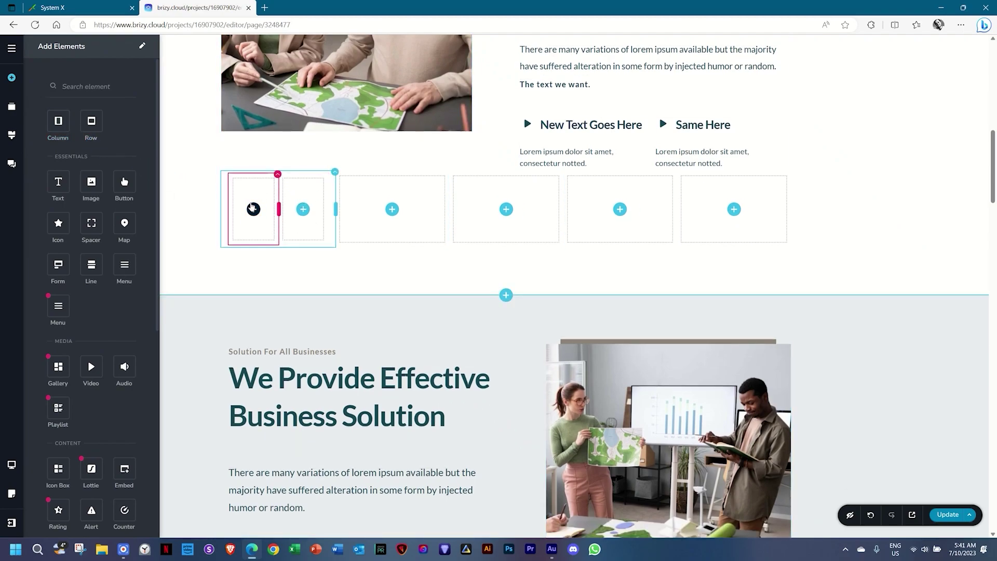
pyautogui.click(277, 178)
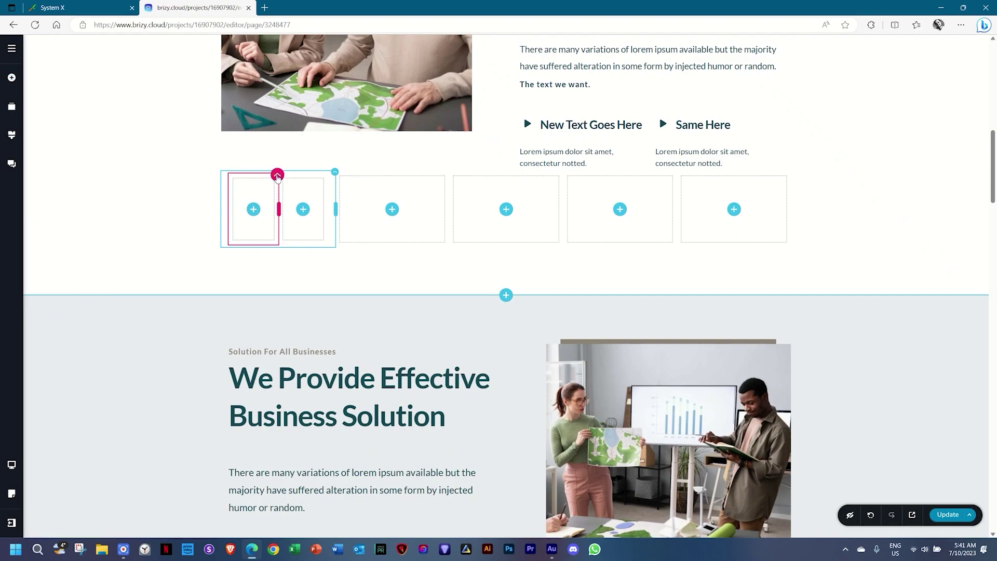
pyautogui.moveTo(281, 186); pyautogui.dragTo(730, 229)
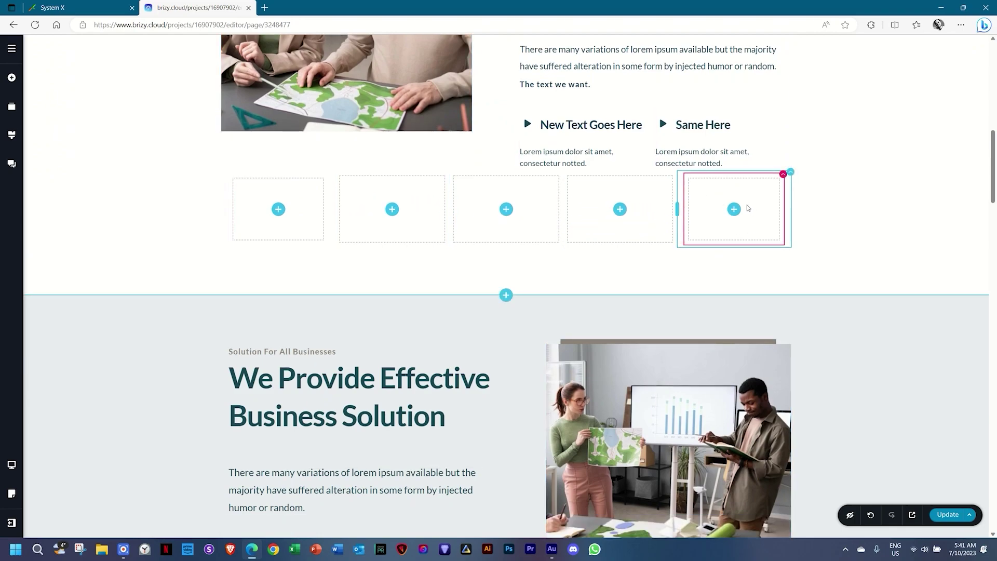
# Add a second cell to the last column, stack the two cells, and drag the column leftward.
pyautogui.moveTo(325, 177)
pyautogui.mouseDown()
pyautogui.moveTo(345, 196)
pyautogui.moveTo(583, 225)
pyautogui.moveTo(732, 228)
pyautogui.mouseUp()
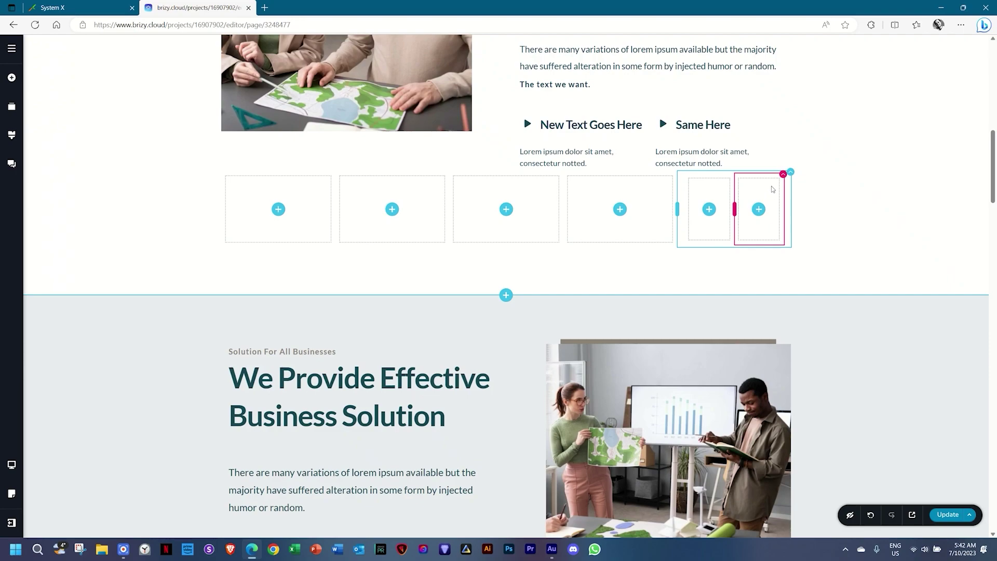
pyautogui.moveTo(782, 174); pyautogui.dragTo(749, 260)
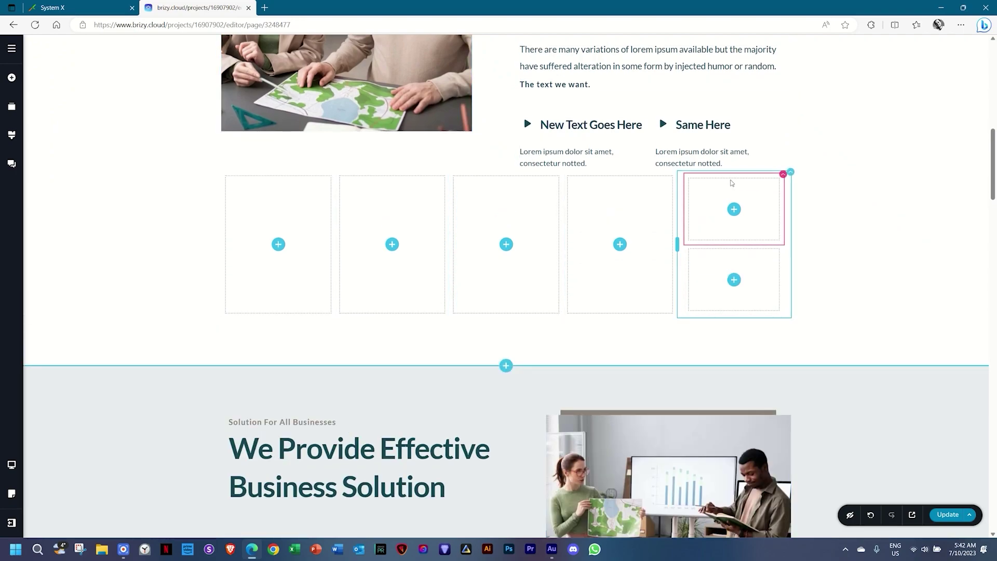
pyautogui.moveTo(789, 172); pyautogui.dragTo(451, 229)
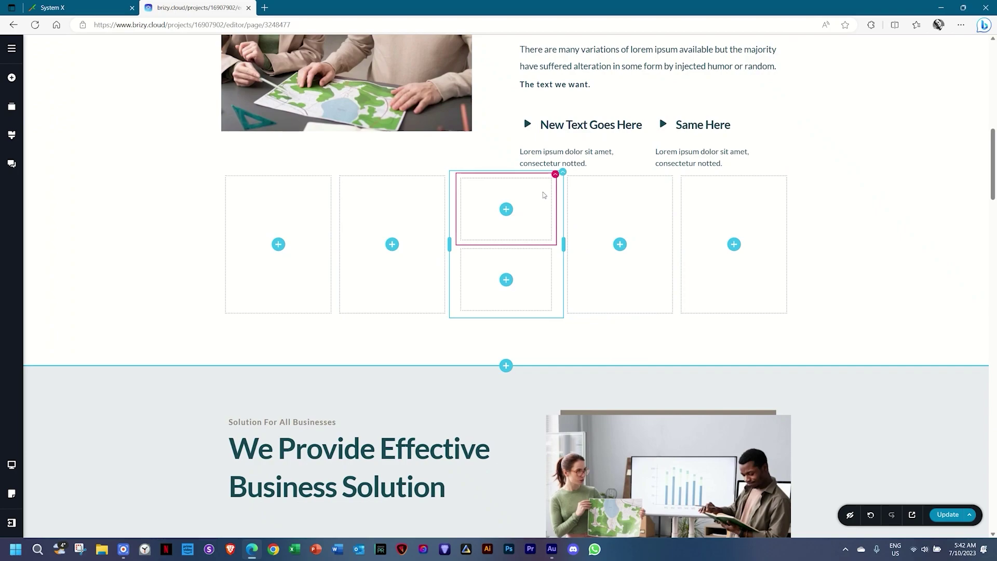
# Use the column toolbar's move arrows to settle the two-cell column in the second slot.
pyautogui.click(562, 174)
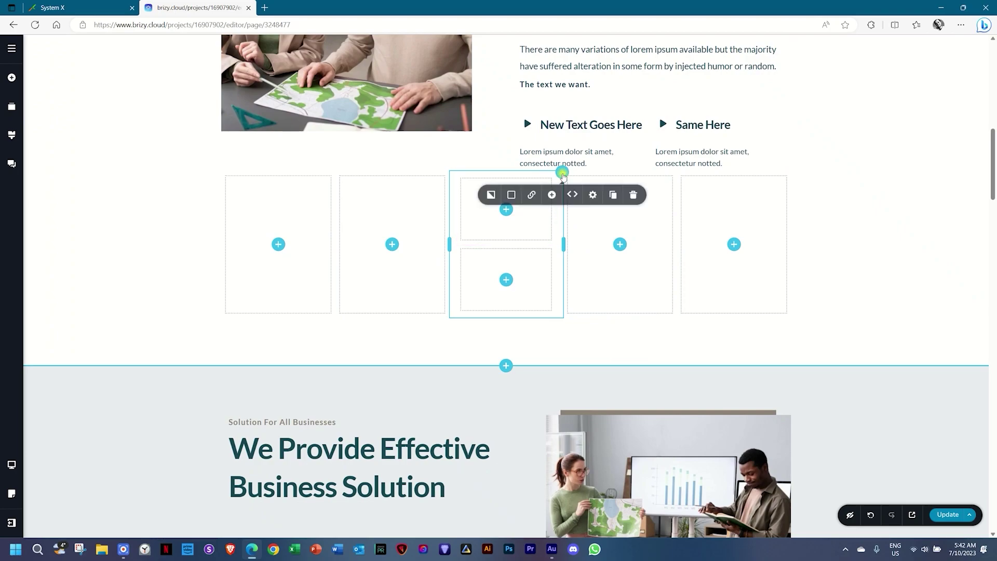
pyautogui.click(575, 196)
pyautogui.click(575, 196)
pyautogui.click(569, 196)
pyautogui.click(569, 197)
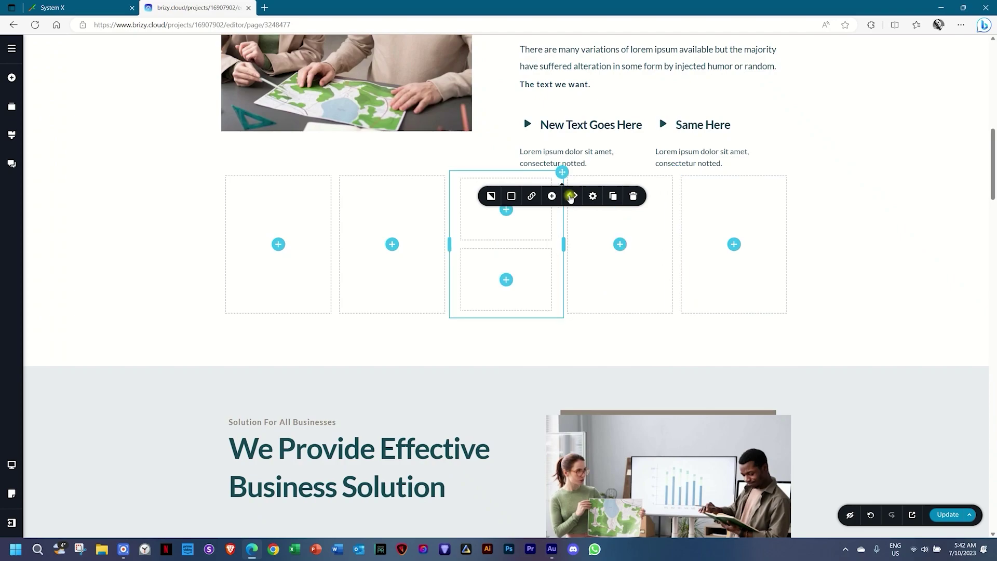
pyautogui.click(569, 196)
pyautogui.click(530, 200)
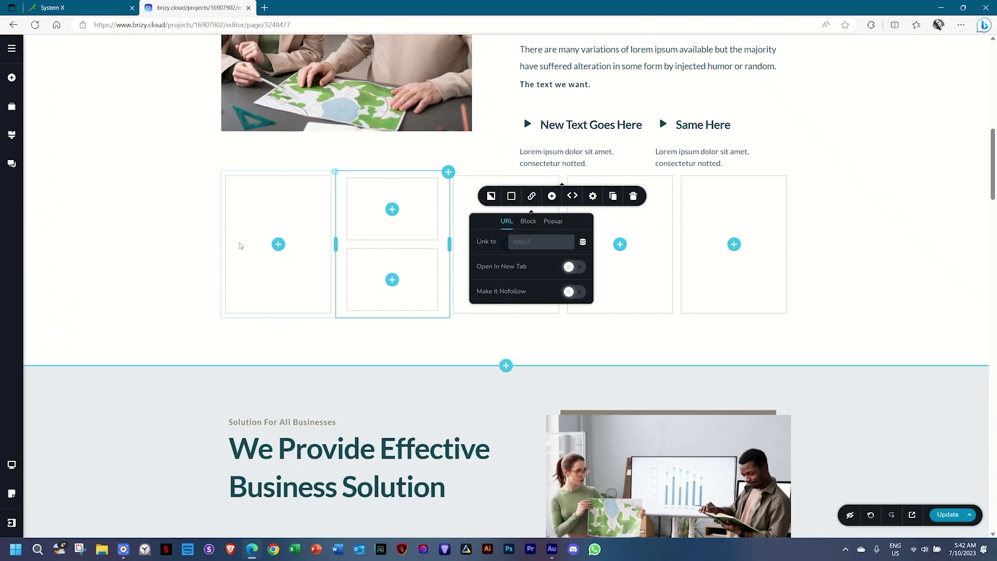
pyautogui.click(12, 77)
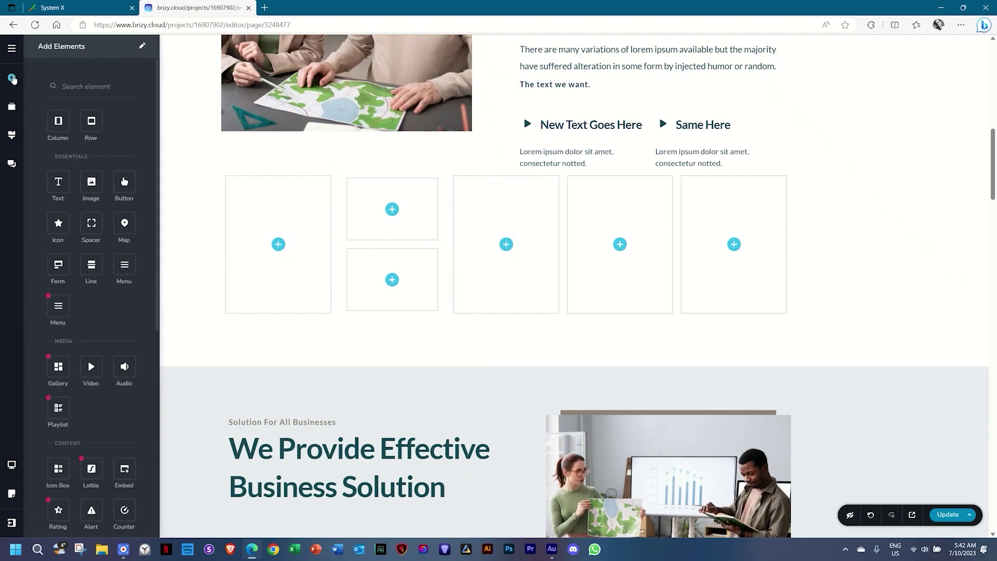
pyautogui.moveTo(93, 124); pyautogui.dragTo(245, 317)
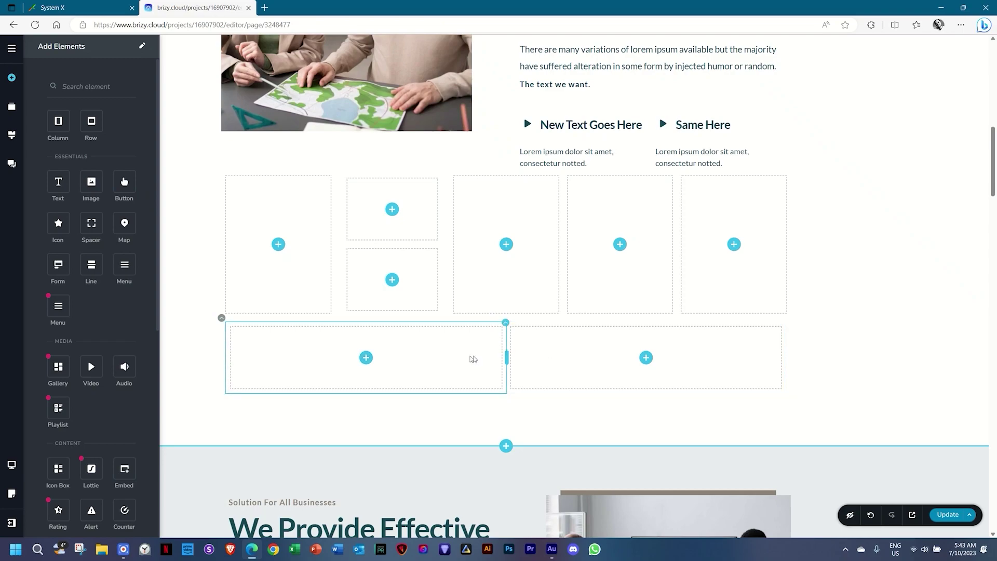
pyautogui.click(506, 323)
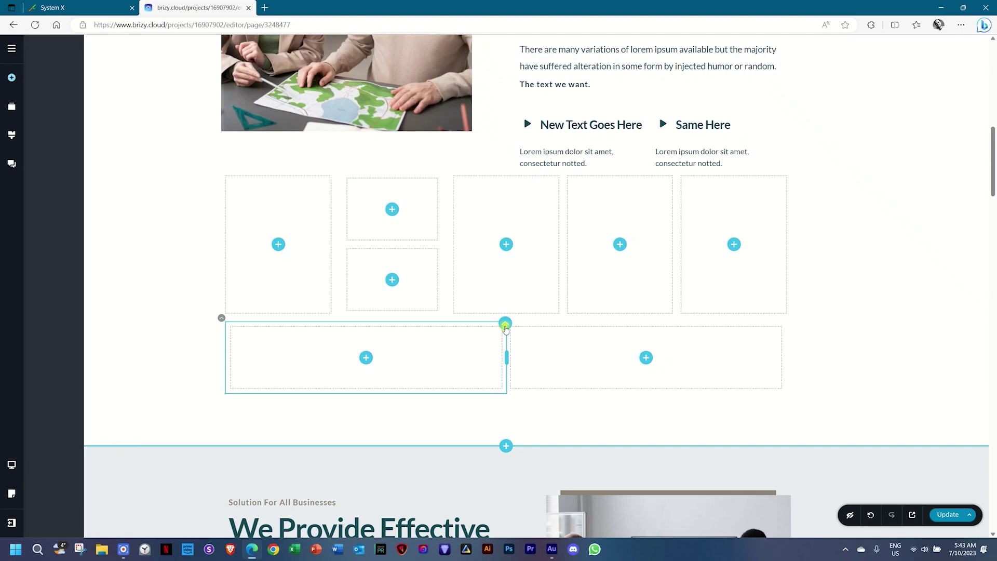
pyautogui.click(576, 297)
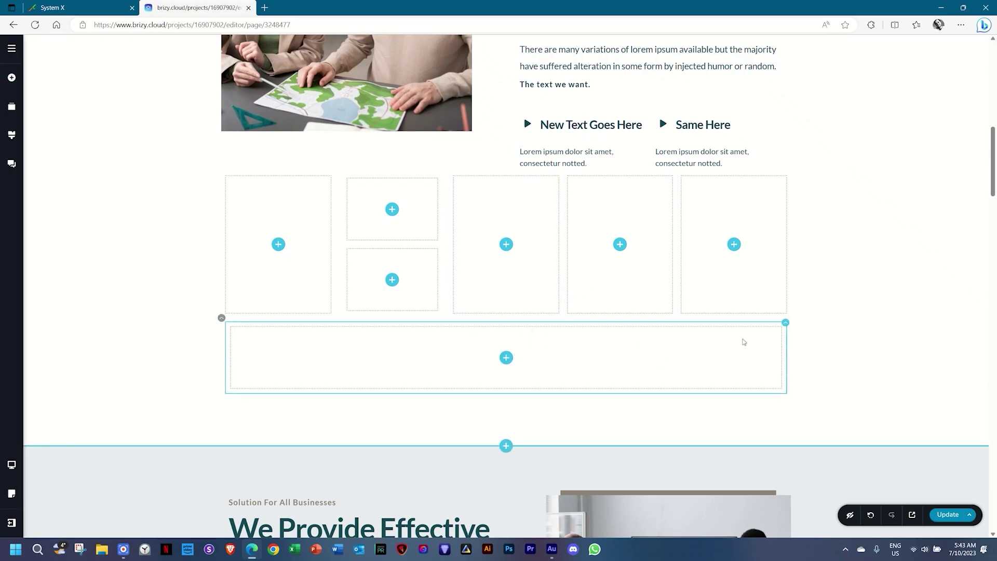
pyautogui.click(785, 323)
pyautogui.click(846, 301)
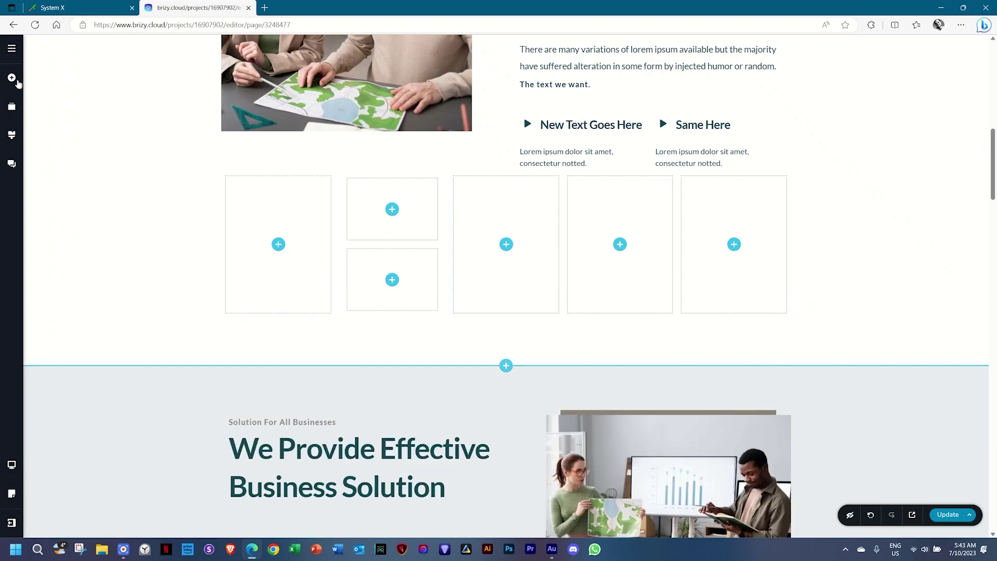
# Insert a two-column row below the columns, try 90% width, then restore it to 100%.
pyautogui.click(10, 77)
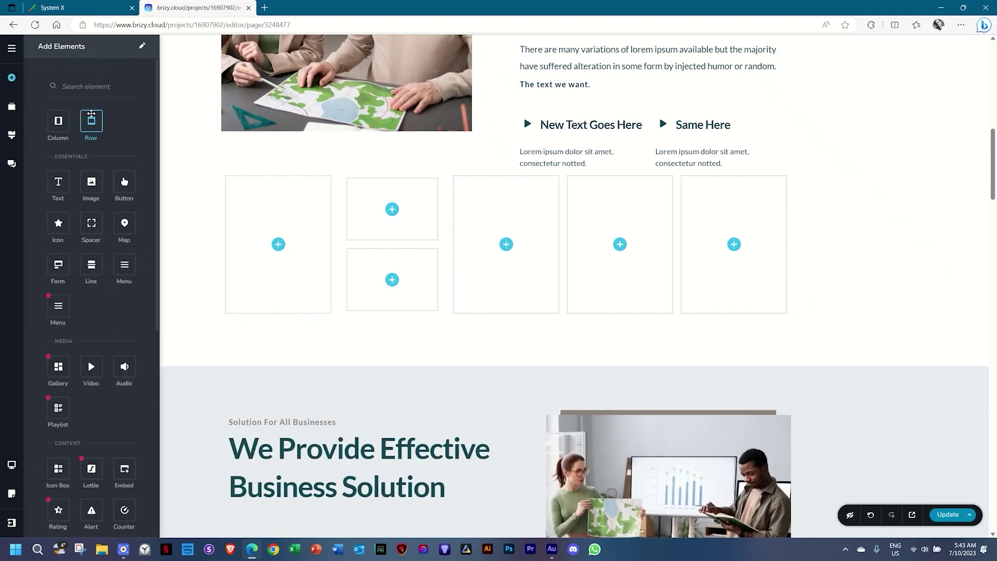
pyautogui.moveTo(229, 319); pyautogui.dragTo(226, 318)
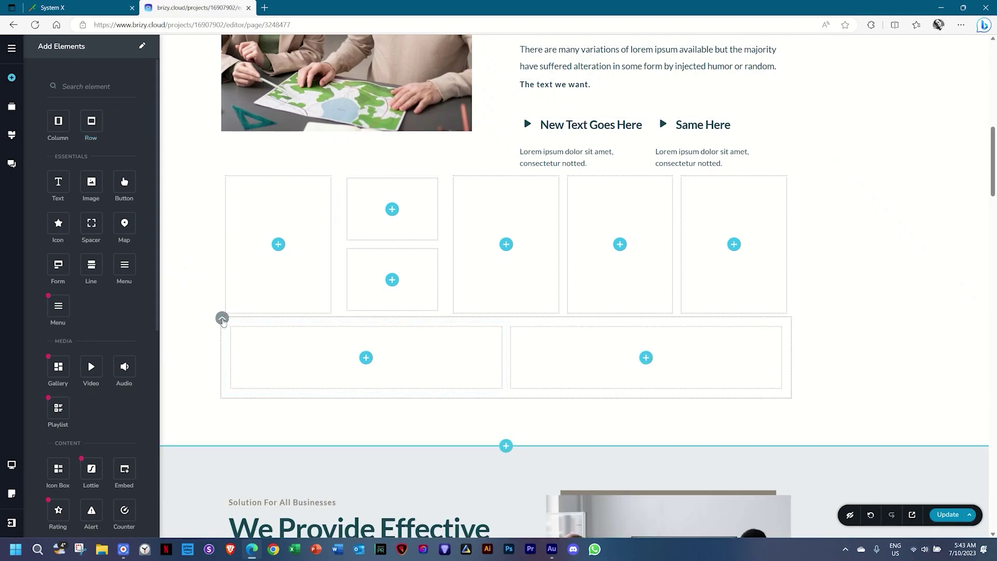
pyautogui.click(223, 319)
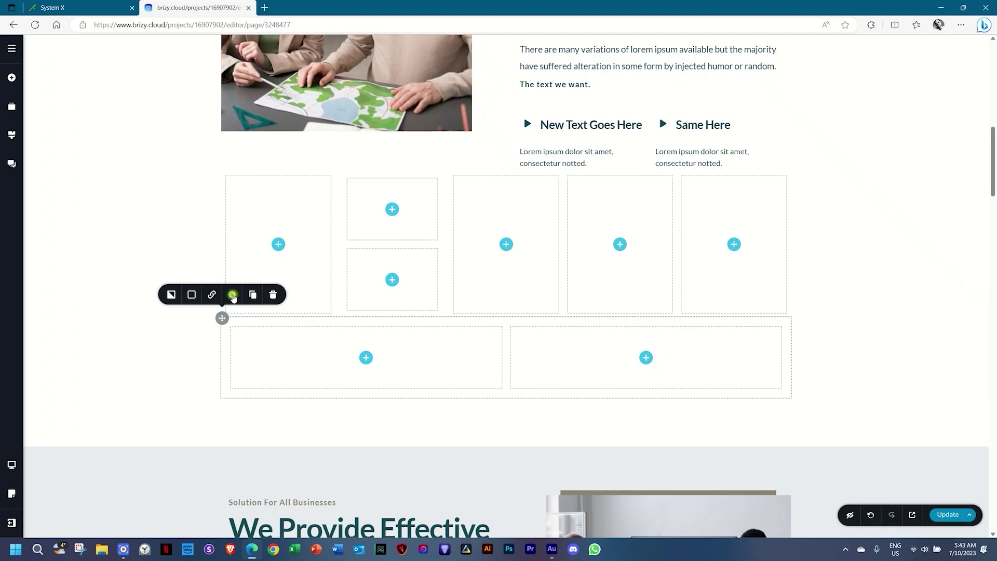
pyautogui.click(232, 295)
pyautogui.moveTo(252, 218)
pyautogui.mouseDown()
pyautogui.moveTo(211, 216)
pyautogui.moveTo(248, 218)
pyautogui.mouseUp()
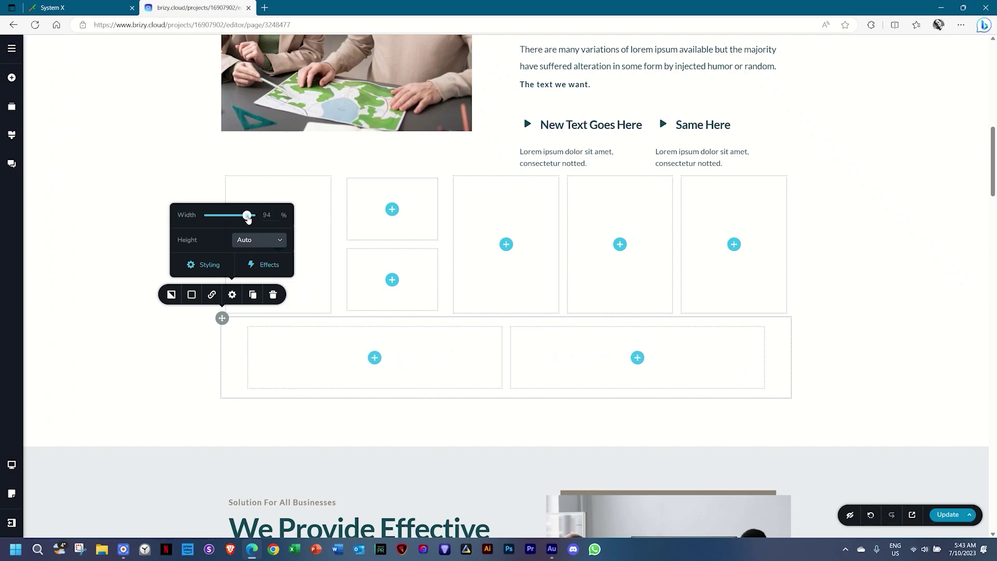
pyautogui.moveTo(248, 218)
pyautogui.mouseDown()
pyautogui.moveTo(225, 216)
pyautogui.moveTo(244, 215)
pyautogui.mouseUp()
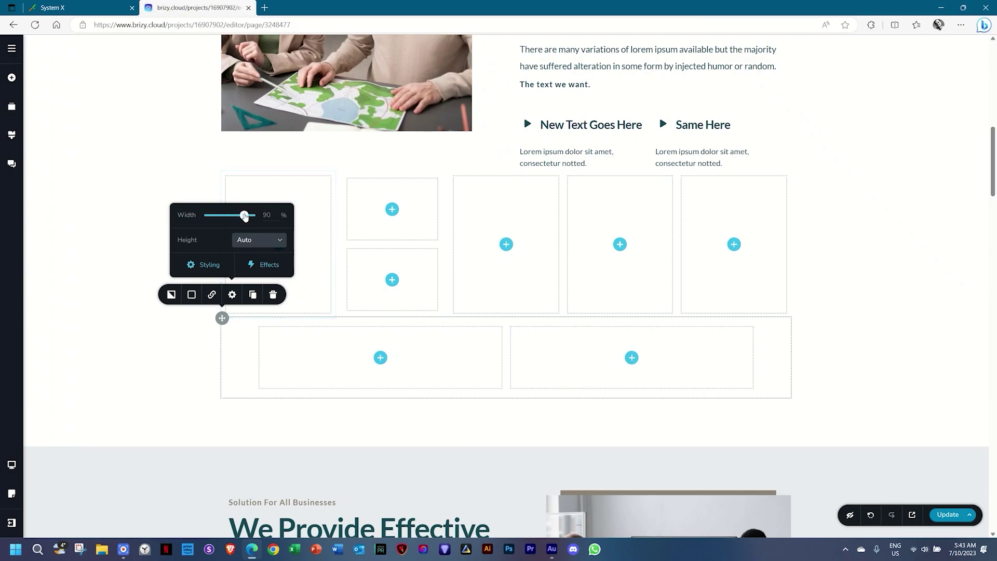
pyautogui.moveTo(246, 215); pyautogui.dragTo(251, 214)
# Review the new row's background, border colour and link settings.
pyautogui.click(172, 293)
pyautogui.click(191, 295)
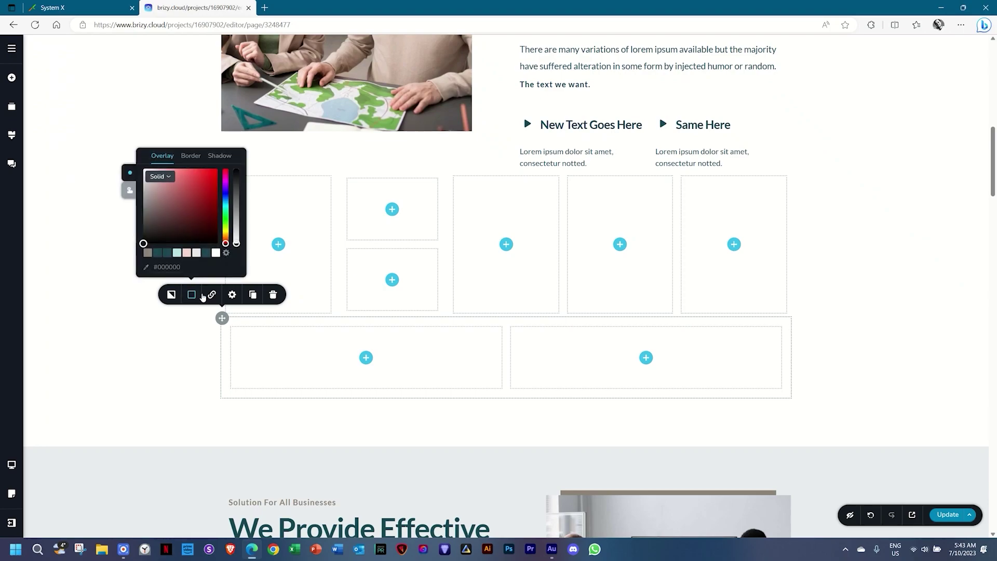
pyautogui.click(212, 294)
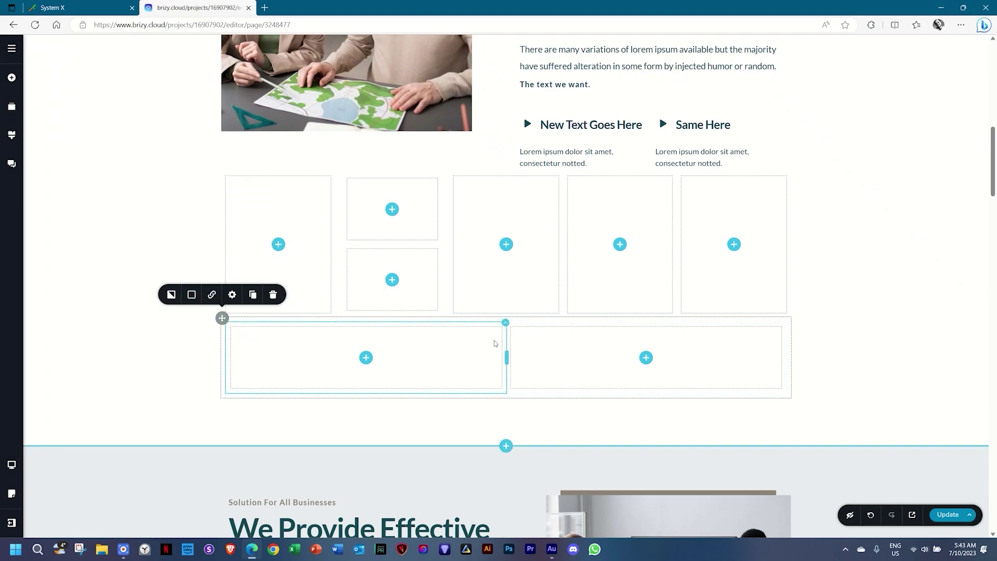
# Duplicate the bottom row's left column and drag in another column.
pyautogui.click(510, 315)
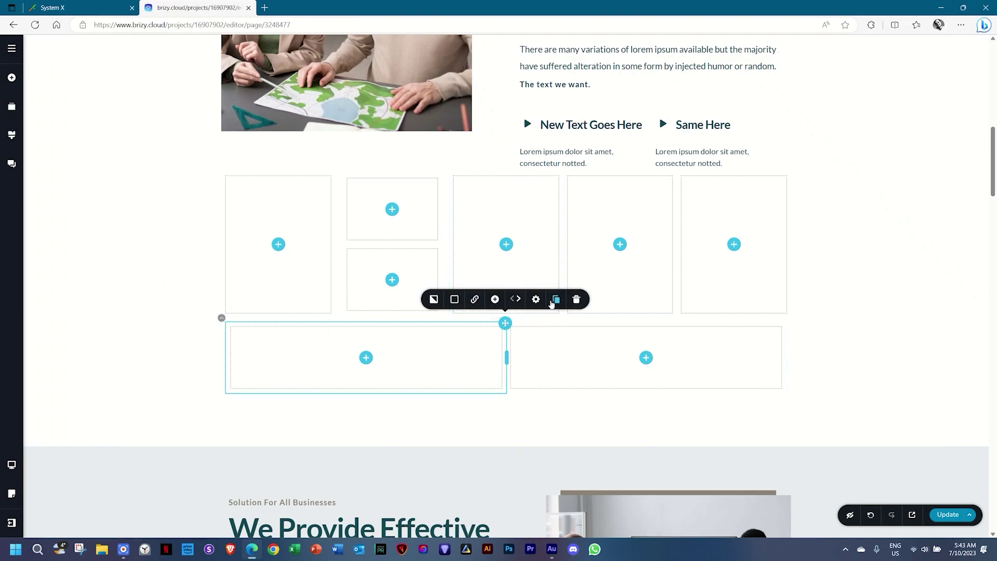
pyautogui.click(554, 301)
pyautogui.moveTo(59, 122); pyautogui.dragTo(506, 387)
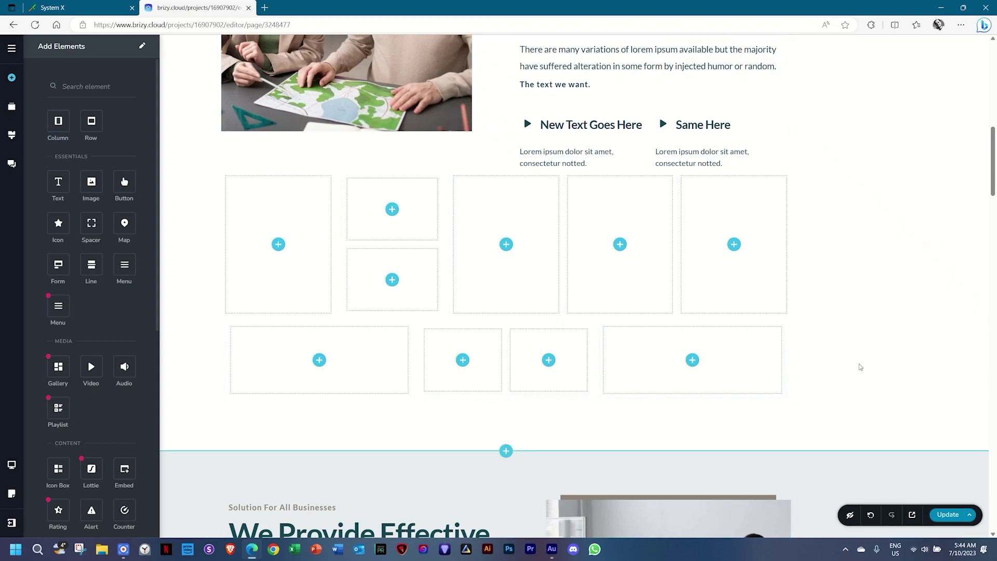
# Duplicate the bottom test row, then bring up the first bottom row's toolbar to delete it.
pyautogui.click(221, 318)
pyautogui.click(256, 294)
pyautogui.click(886, 334)
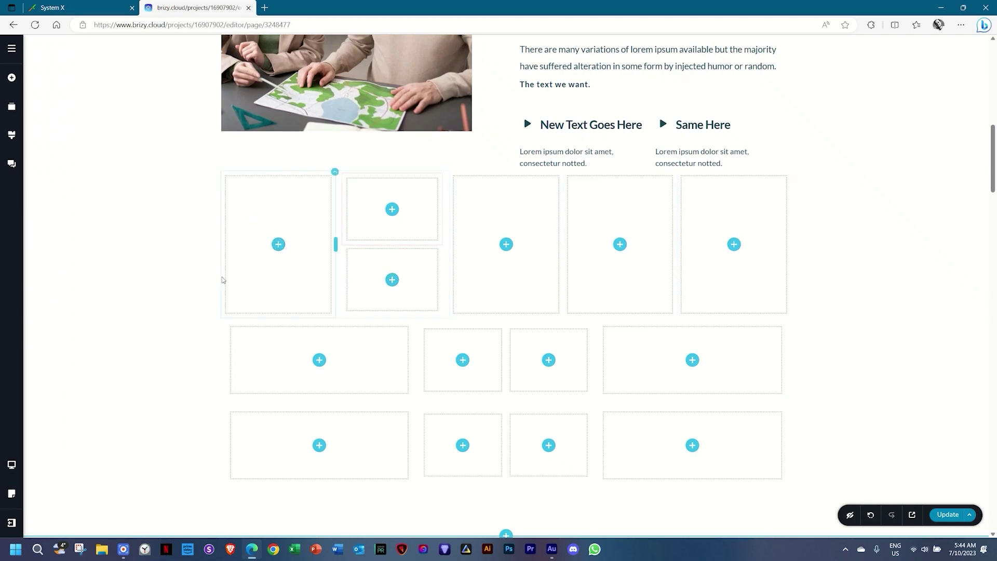
pyautogui.scroll(-2, 963, 350)
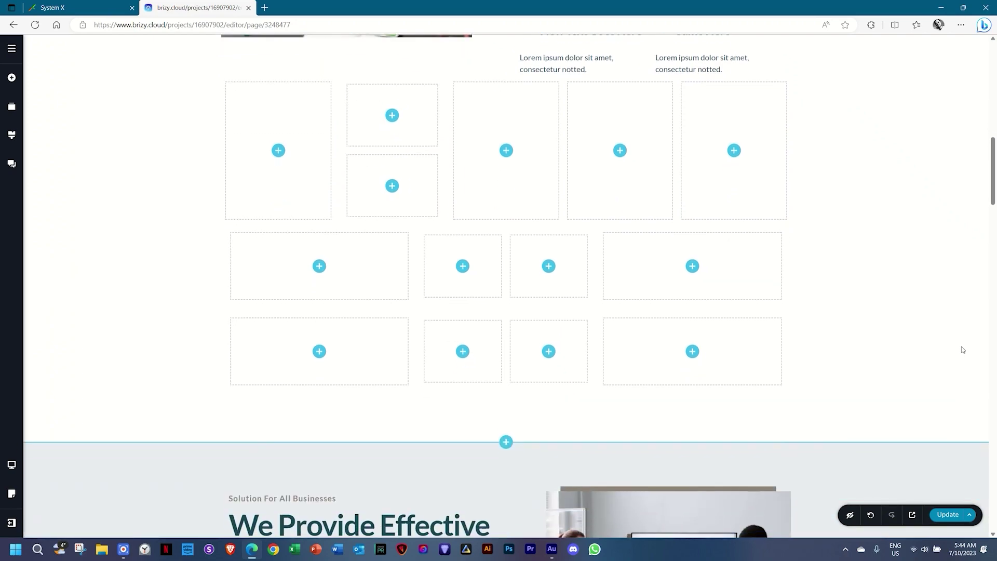
pyautogui.scroll(2, 963, 350)
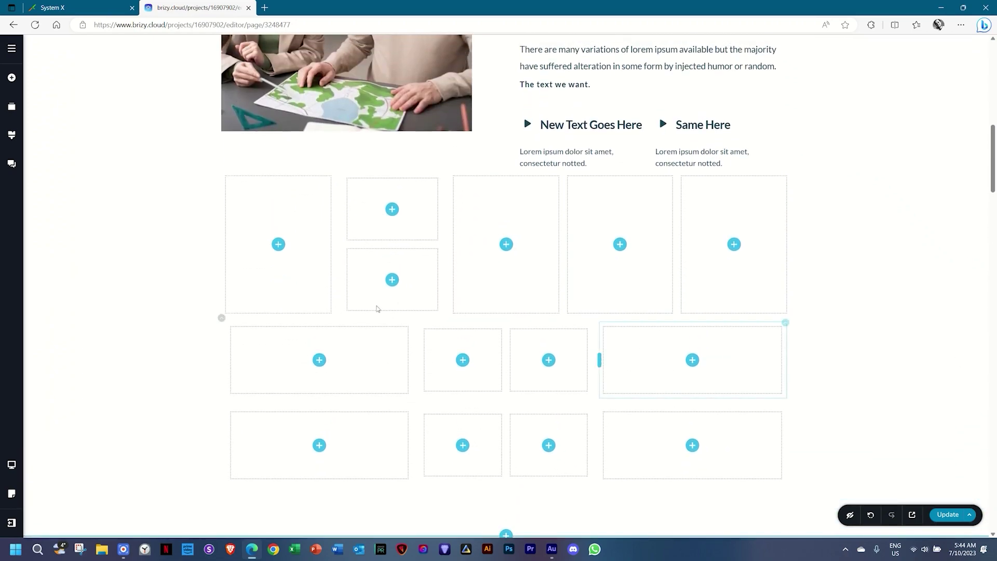
pyautogui.click(224, 320)
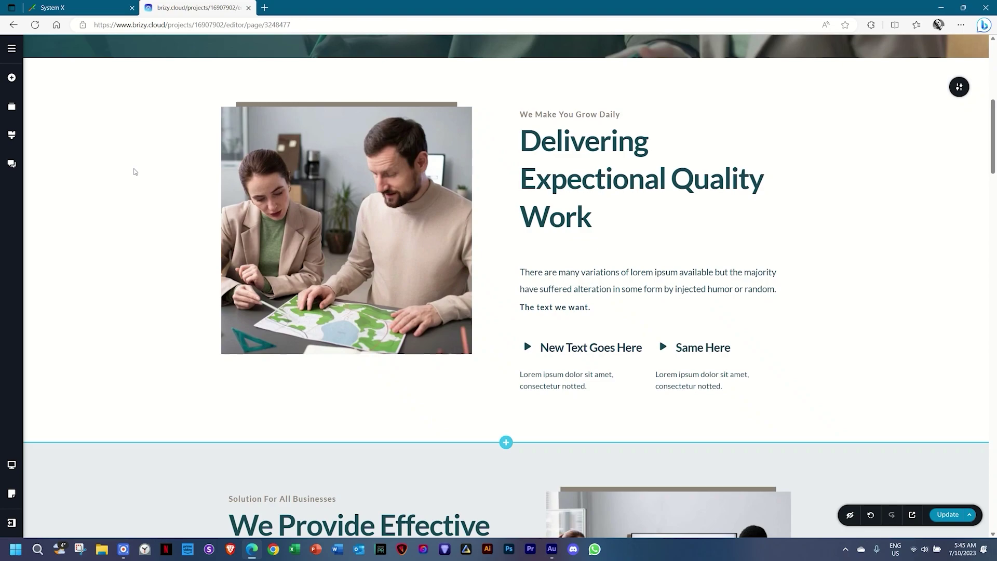
# Drag a Button element beneath the two list items and select it.
pyautogui.click(14, 79)
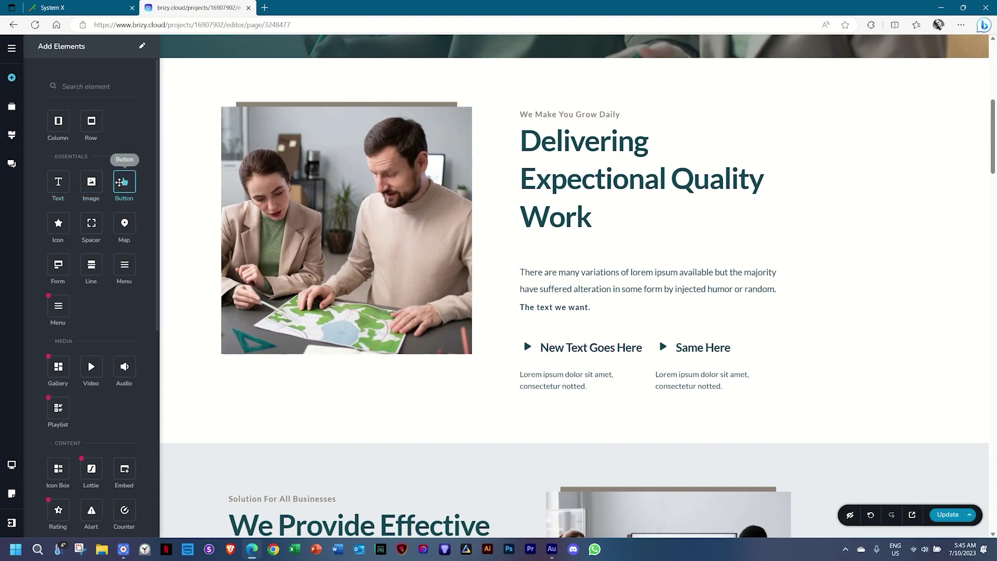
pyautogui.moveTo(125, 181); pyautogui.dragTo(552, 398)
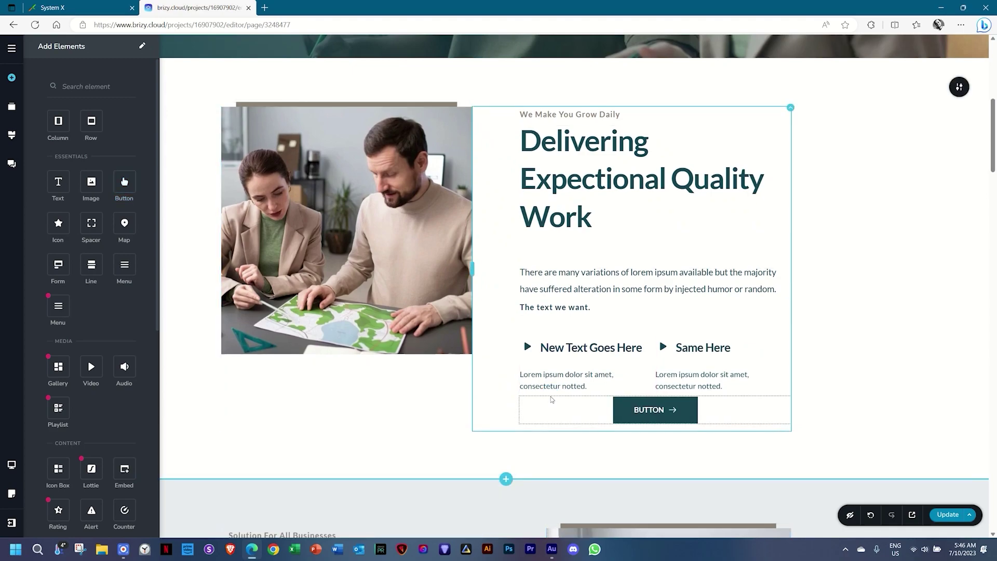
pyautogui.click(652, 410)
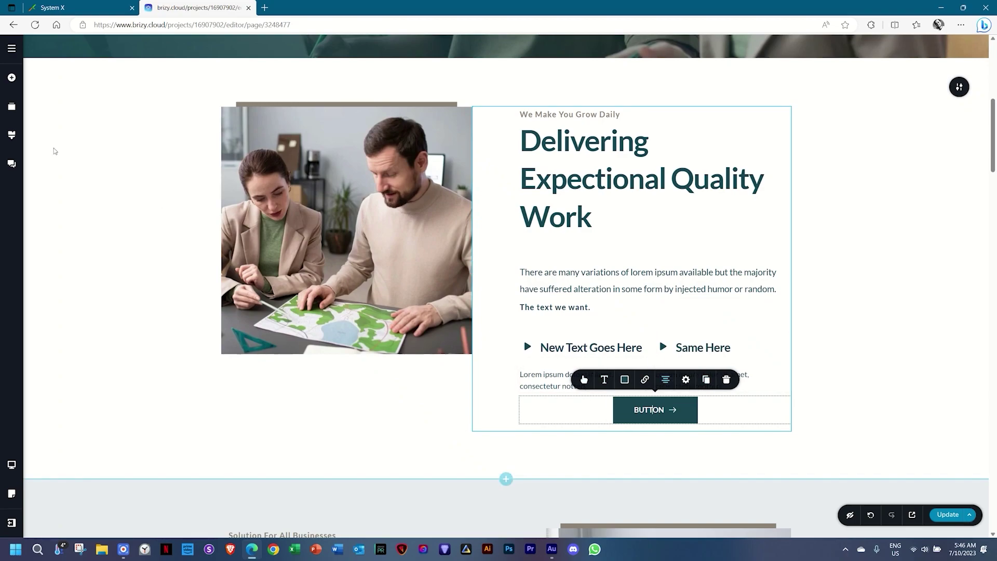
pyautogui.click(11, 79)
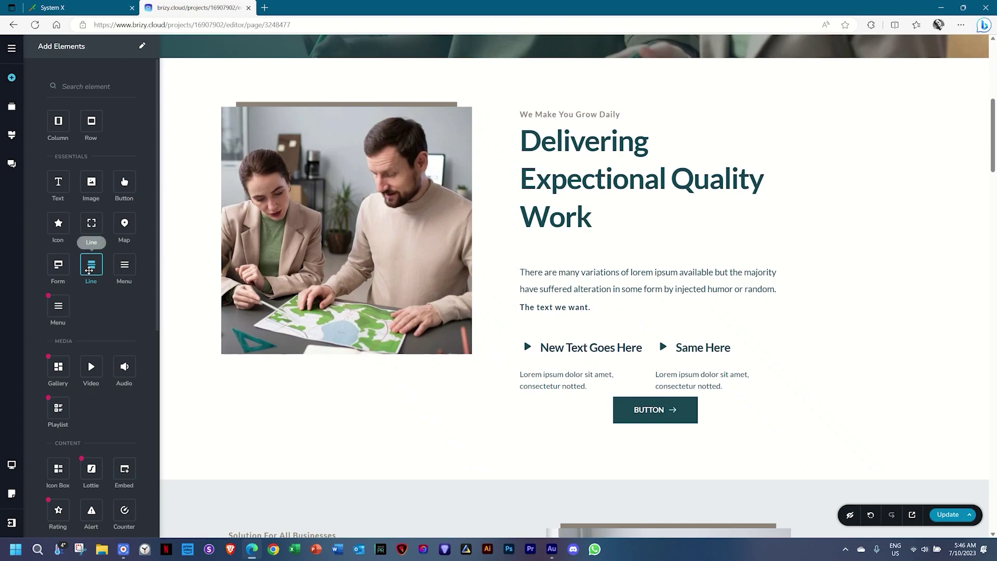
# Add a Line divider under the Work heading and shorten it to about 58% width.
pyautogui.moveTo(90, 264); pyautogui.dragTo(551, 242)
pyautogui.click(615, 244)
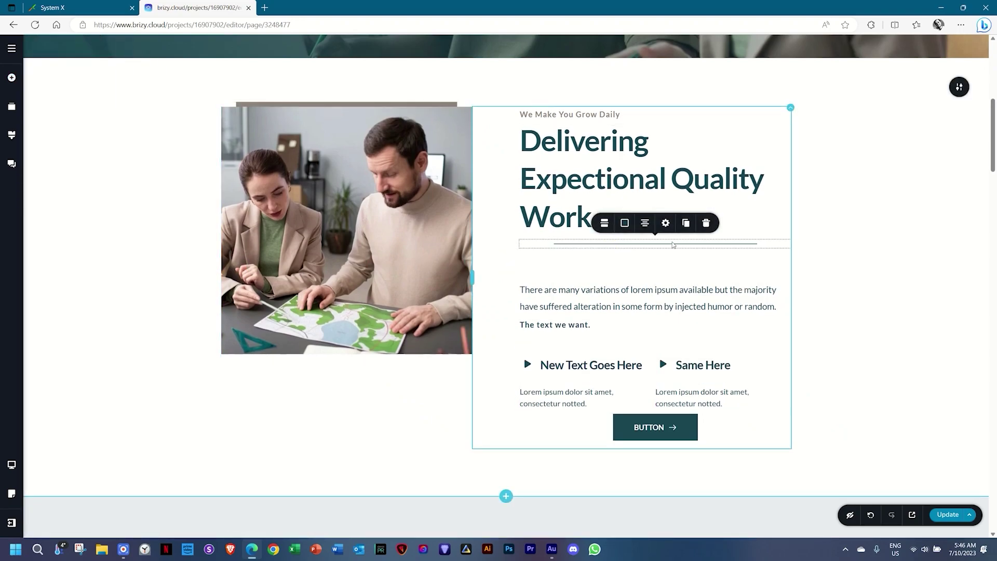
pyautogui.click(664, 224)
pyautogui.moveTo(667, 169)
pyautogui.mouseDown()
pyautogui.moveTo(648, 166)
pyautogui.moveTo(660, 166)
pyautogui.mouseUp()
pyautogui.click(644, 223)
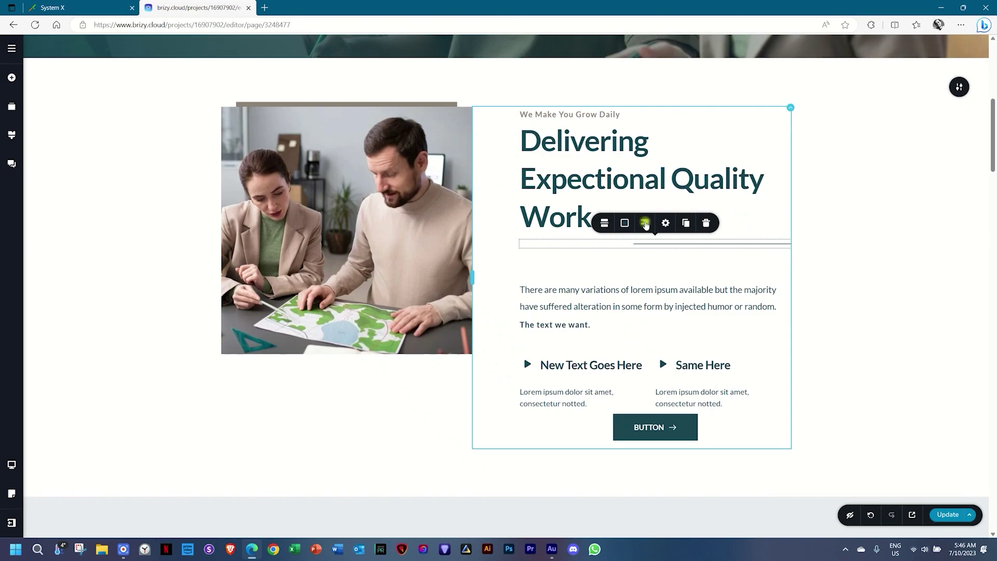
pyautogui.click(645, 224)
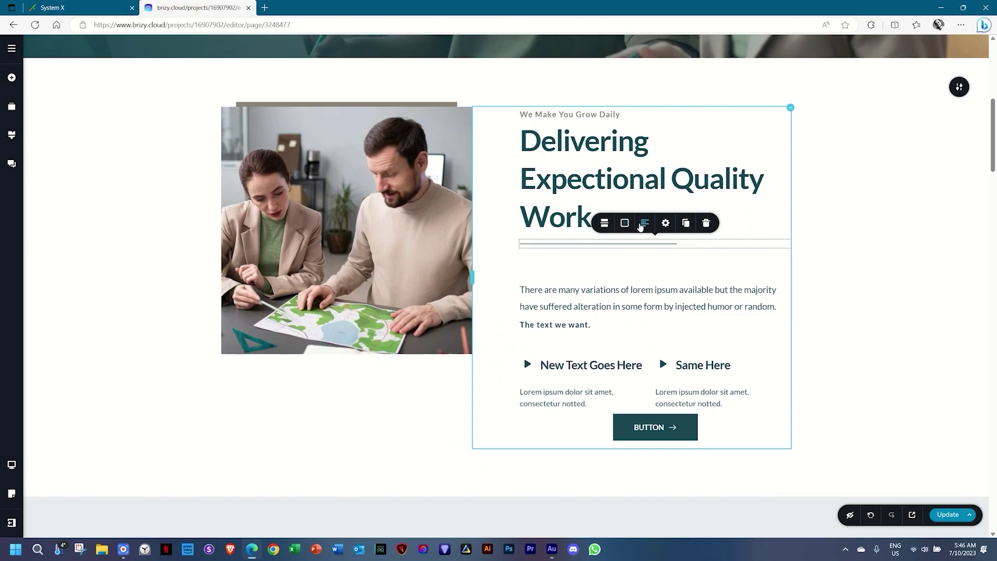
# Try the Text divider style, placing the text at the left and right ends.
pyautogui.click(605, 224)
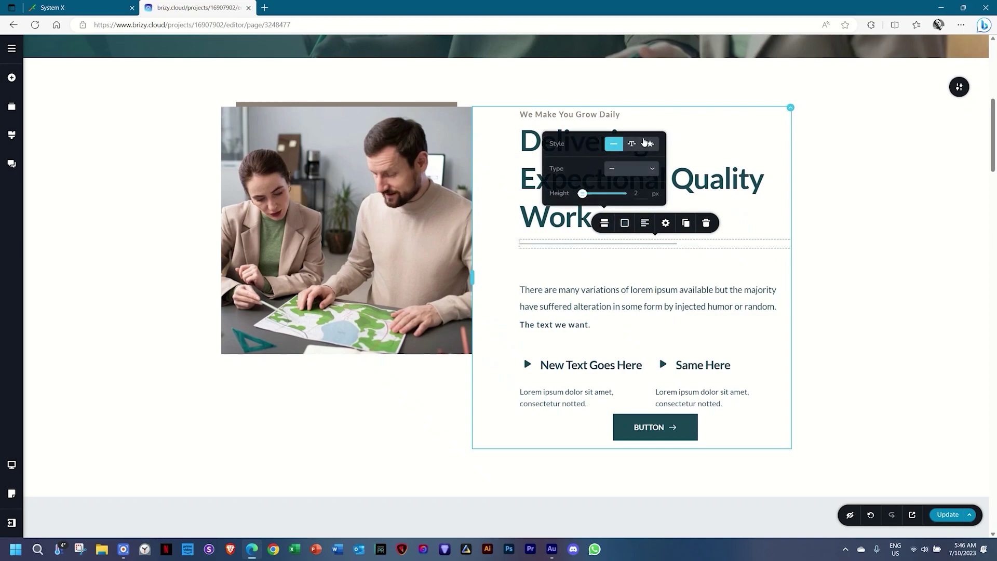
pyautogui.click(627, 147)
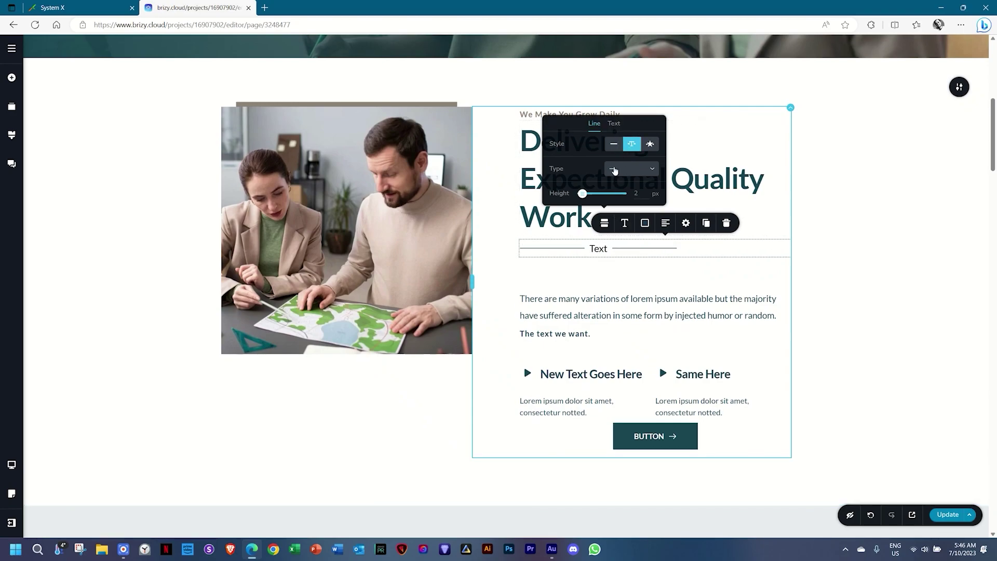
pyautogui.click(614, 124)
pyautogui.click(614, 169)
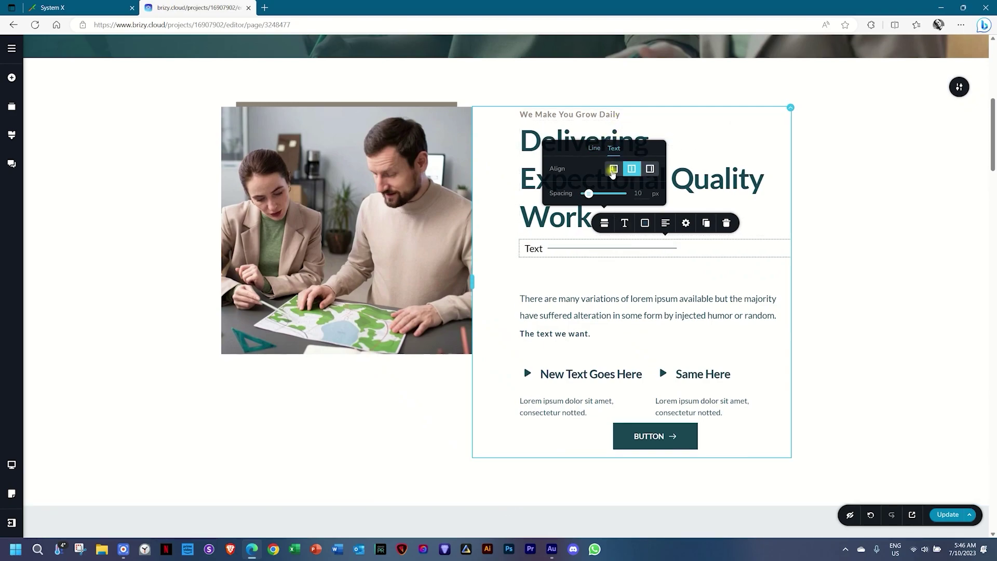
pyautogui.click(650, 168)
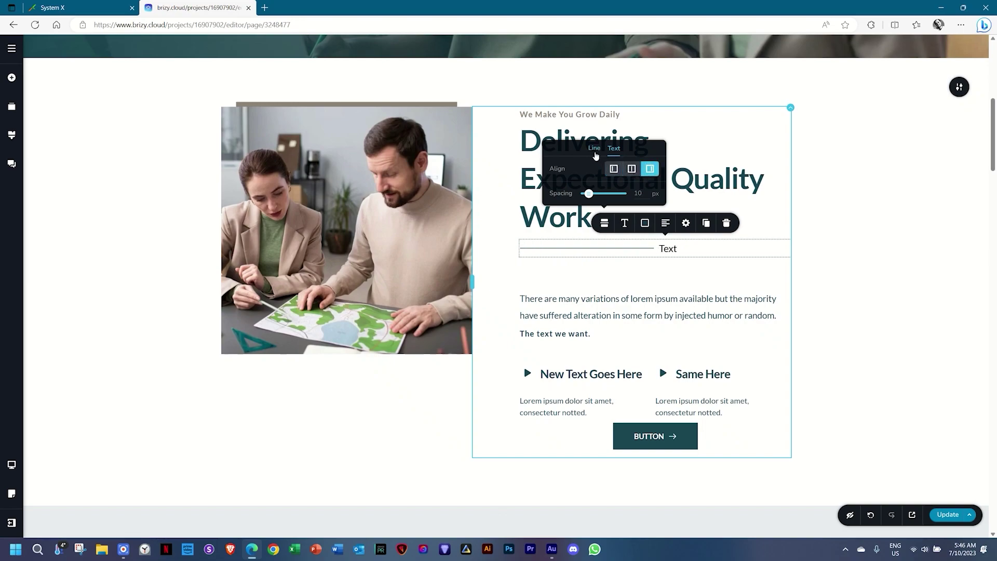
pyautogui.click(604, 223)
# Switch the divider to Icon style, centred, 32 px, using the heart icon.
pyautogui.click(603, 223)
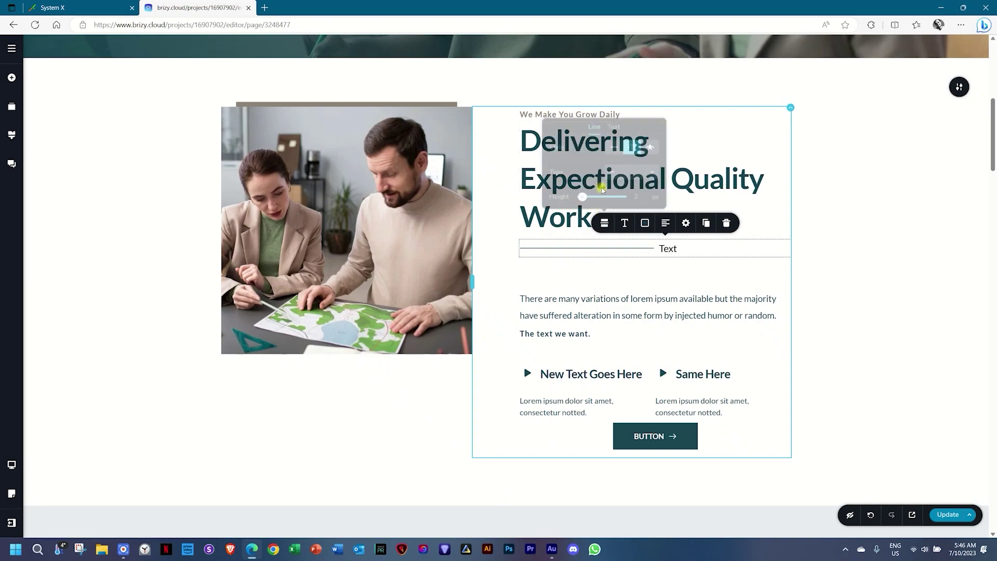
pyautogui.click(649, 146)
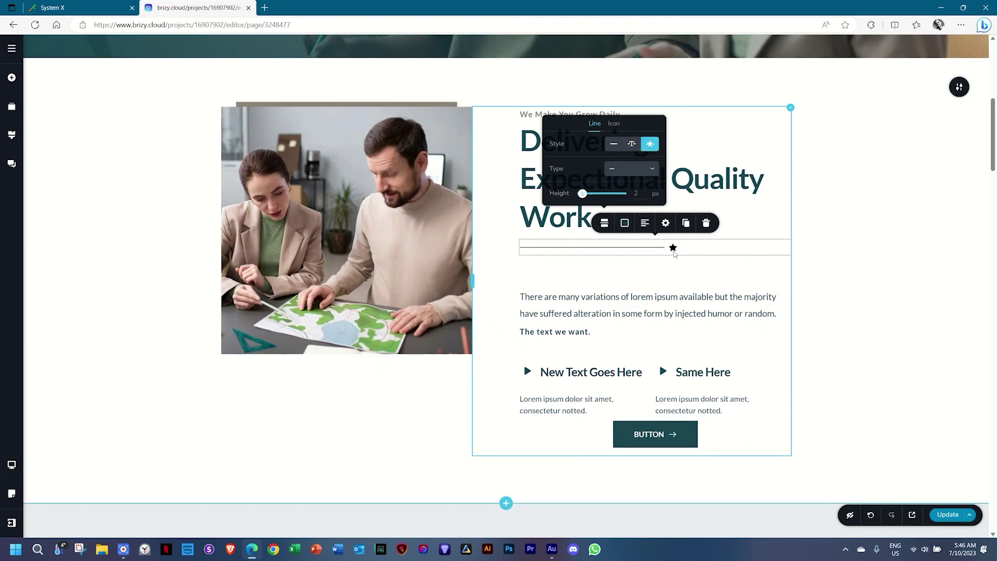
pyautogui.click(614, 123)
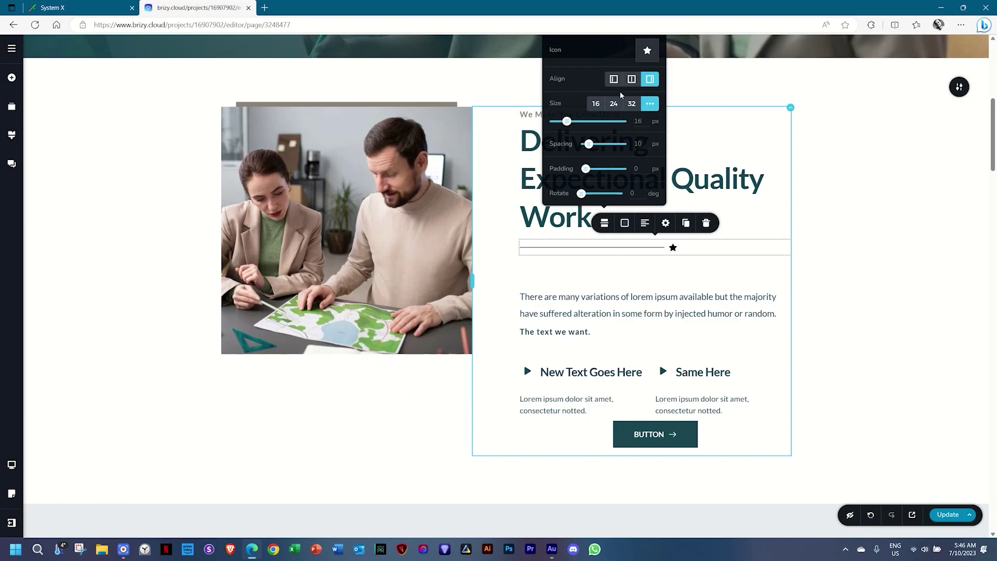
pyautogui.click(631, 79)
pyautogui.click(630, 104)
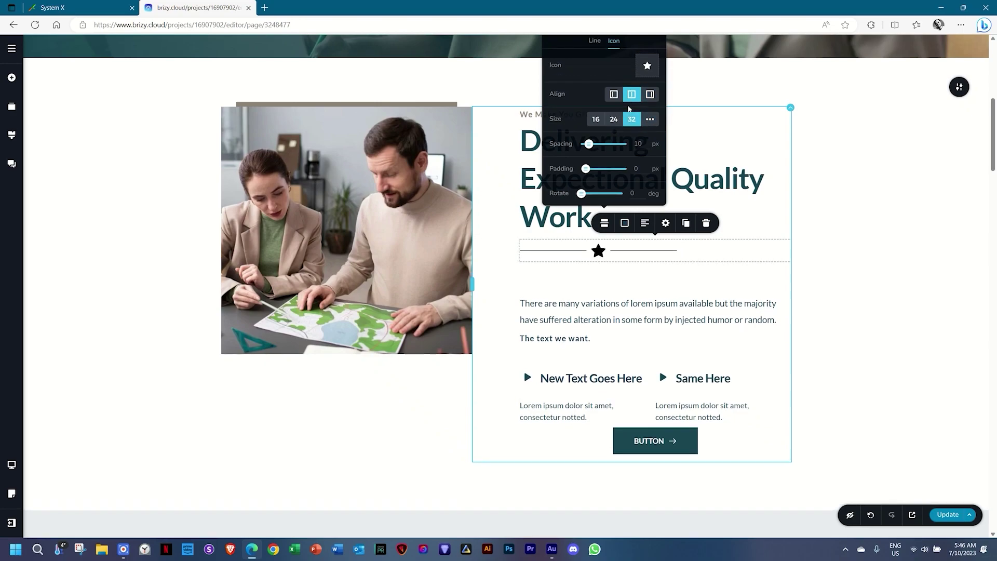
pyautogui.click(647, 66)
pyautogui.write('heart')
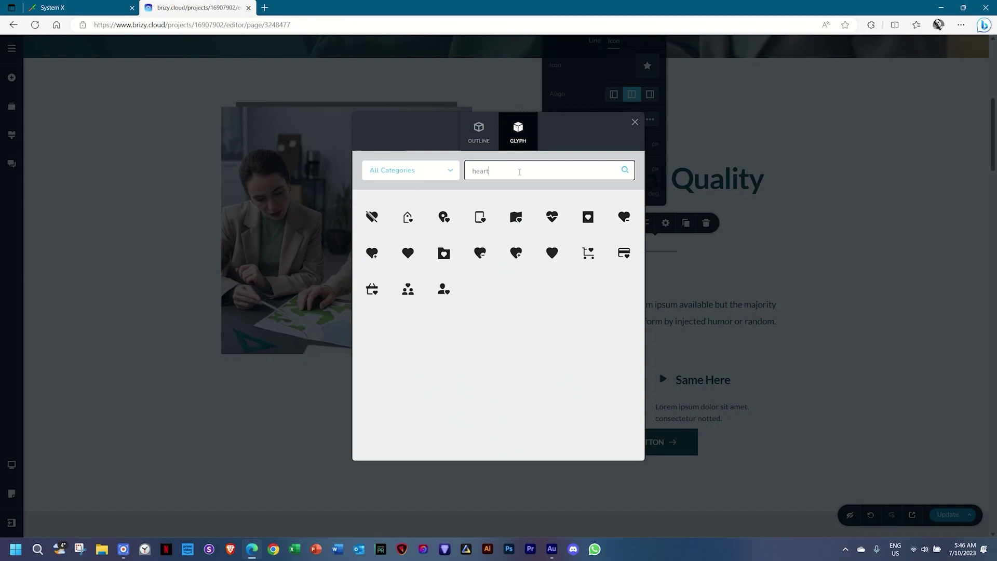
pyautogui.click(412, 258)
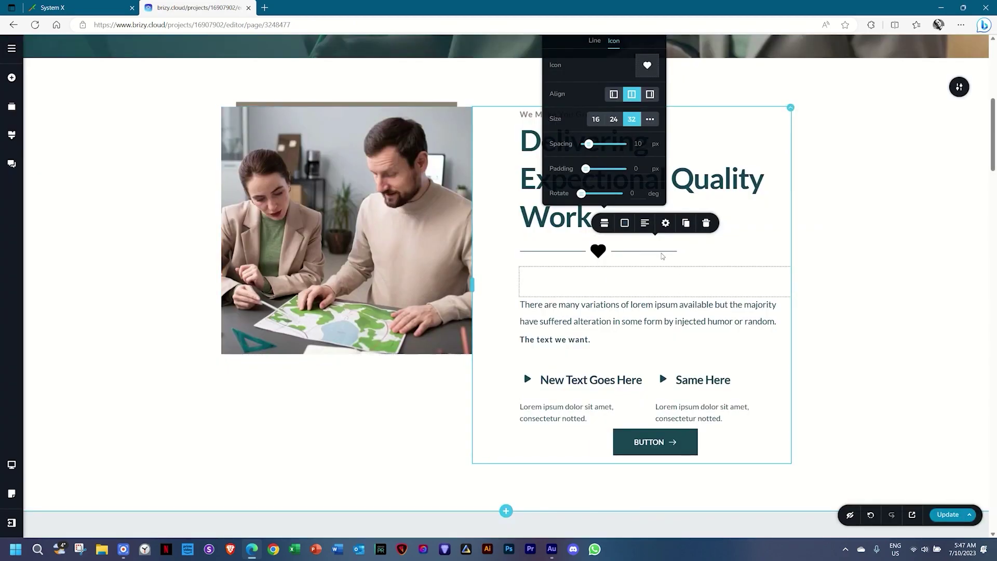
pyautogui.click(650, 253)
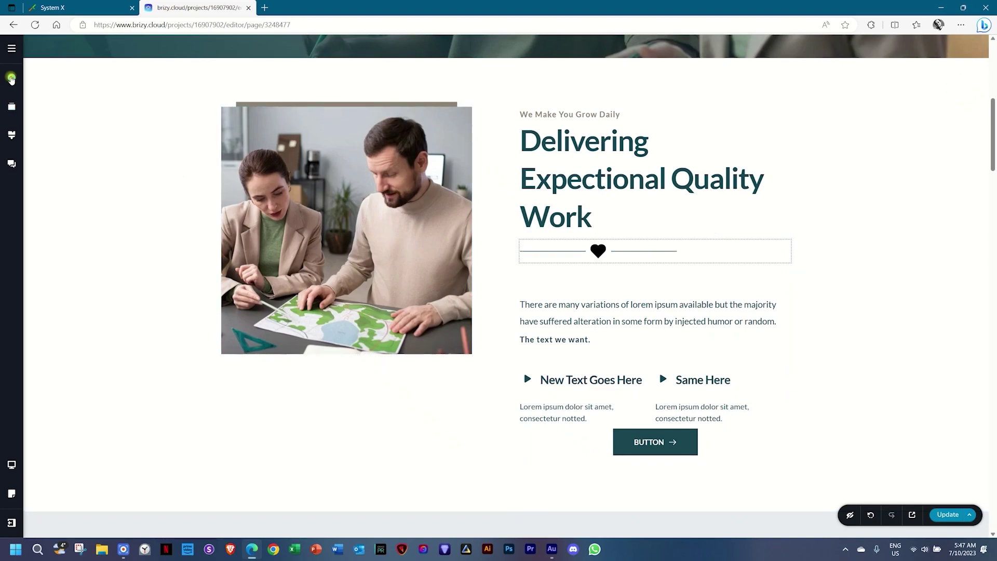
# Browse the Add Elements list, trying the PRO Menu element and scrolling through the options.
pyautogui.click(11, 77)
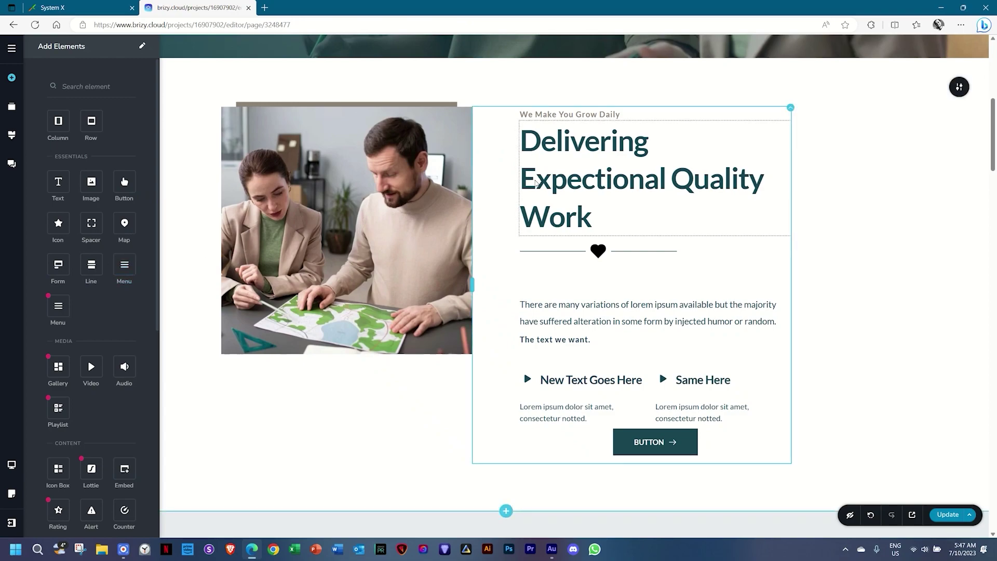
pyautogui.click(56, 308)
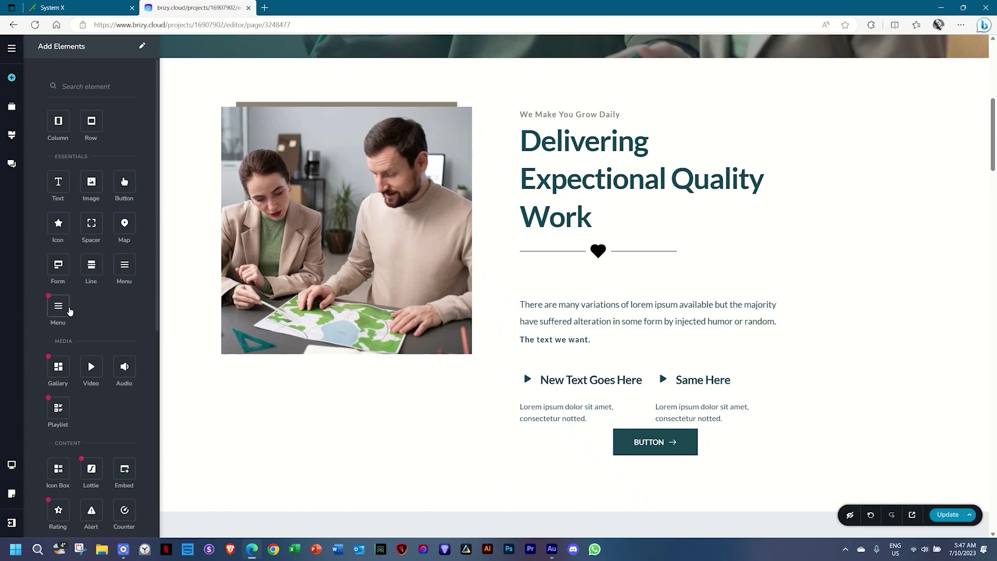
pyautogui.moveTo(70, 310)
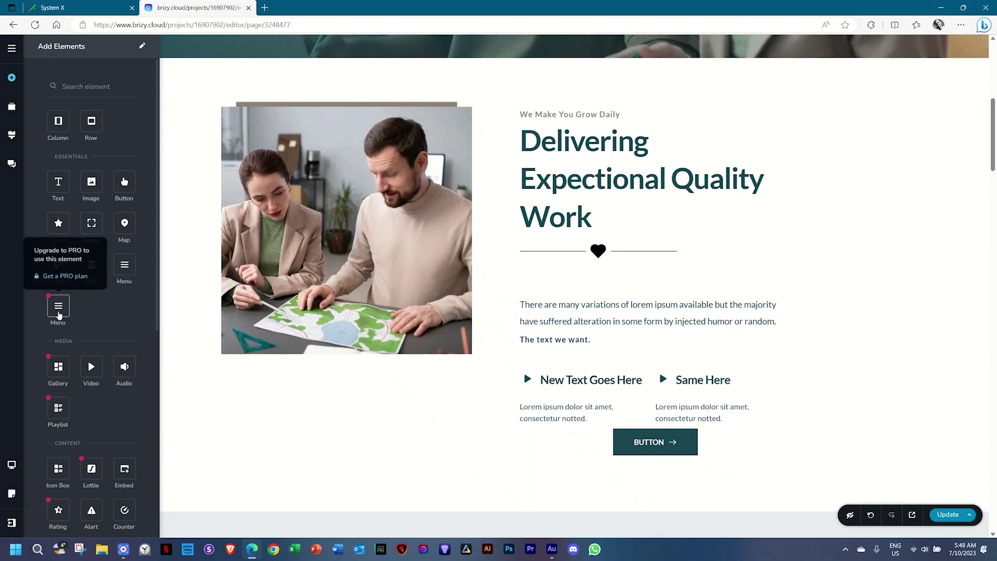
pyautogui.scroll(-2, 101, 353)
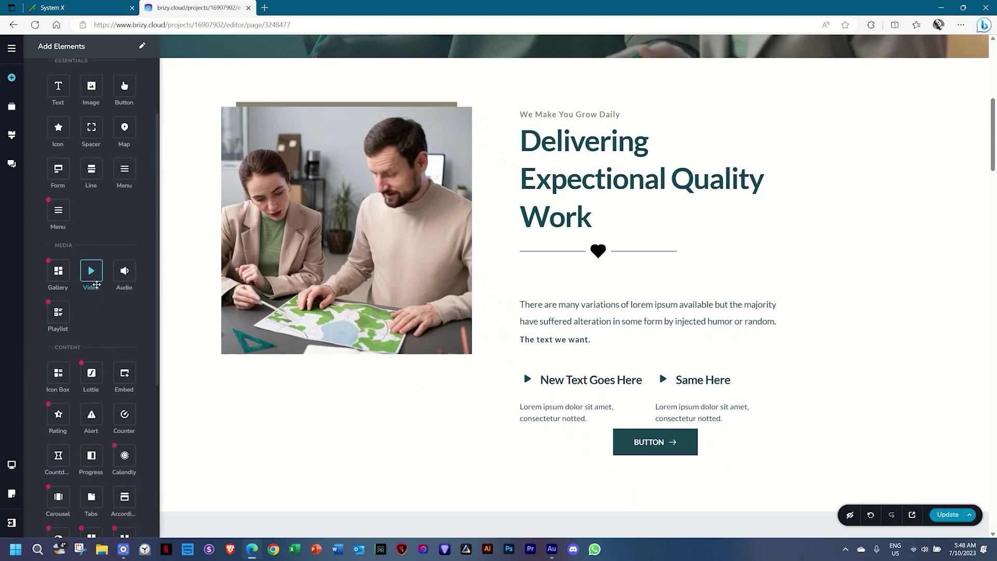
pyautogui.moveTo(59, 274)
pyautogui.scroll(-4, 124, 315)
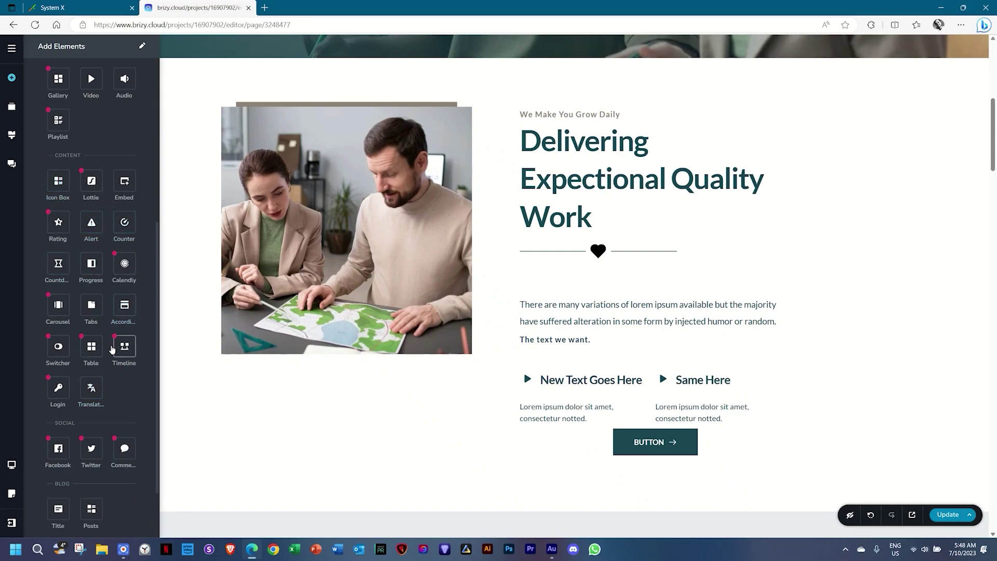
pyautogui.moveTo(93, 326)
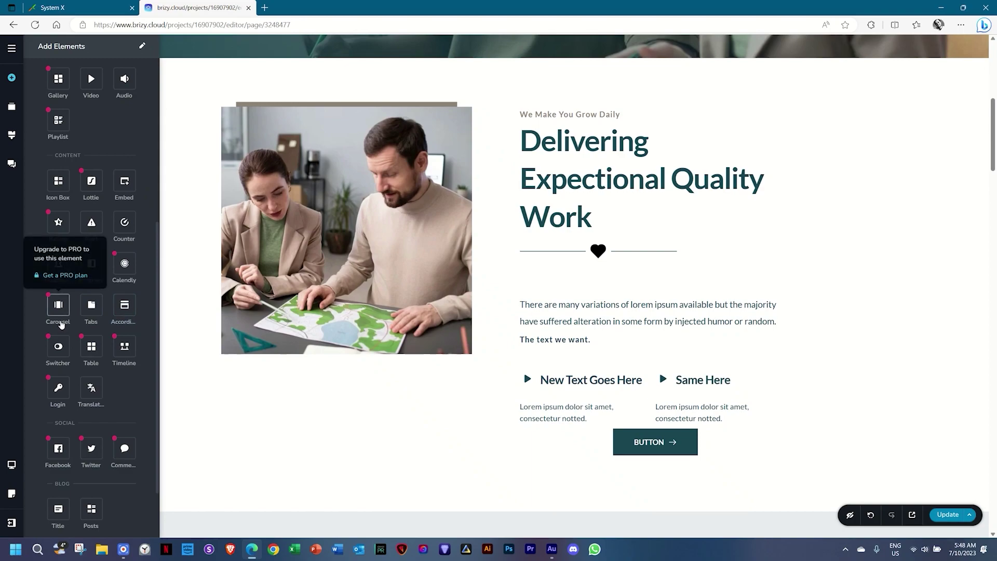
pyautogui.moveTo(59, 348)
pyautogui.moveTo(114, 367)
pyautogui.scroll(-3, 114, 367)
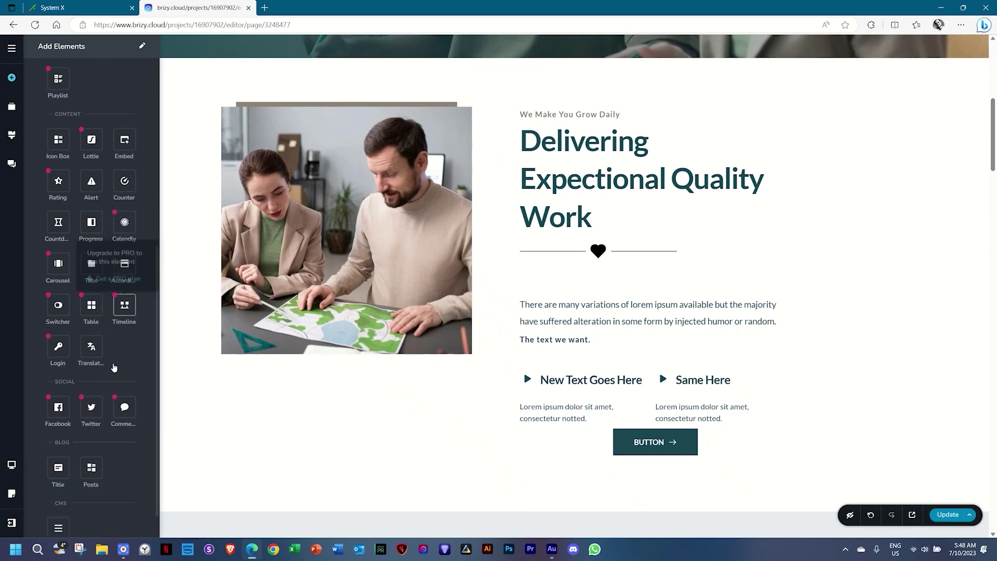
pyautogui.scroll(12, 114, 367)
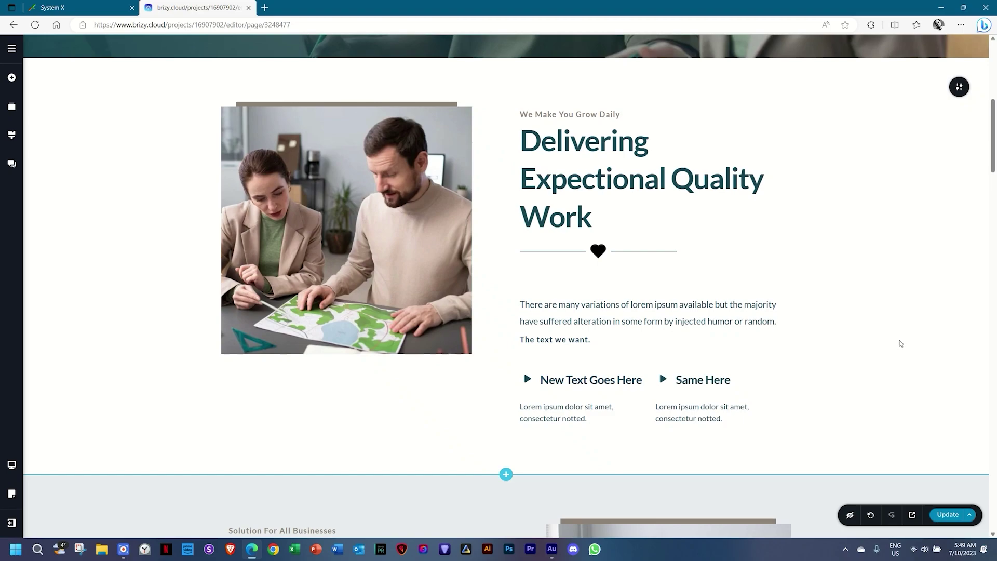
# Publish the page edits with Update.
pyautogui.click(949, 515)
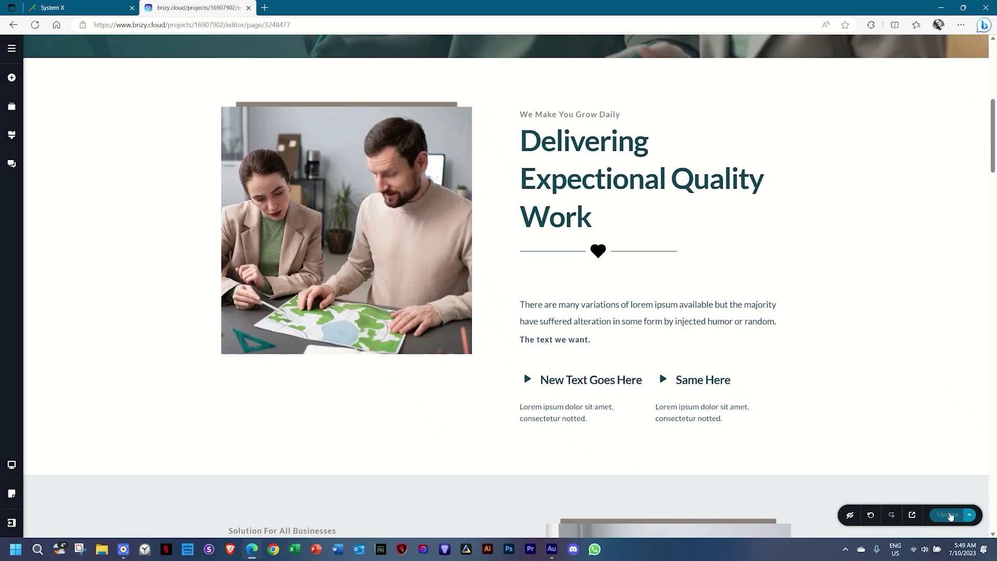
# Check the live businessX site in a new tab, return to the editor, and open the block library.
pyautogui.click(913, 514)
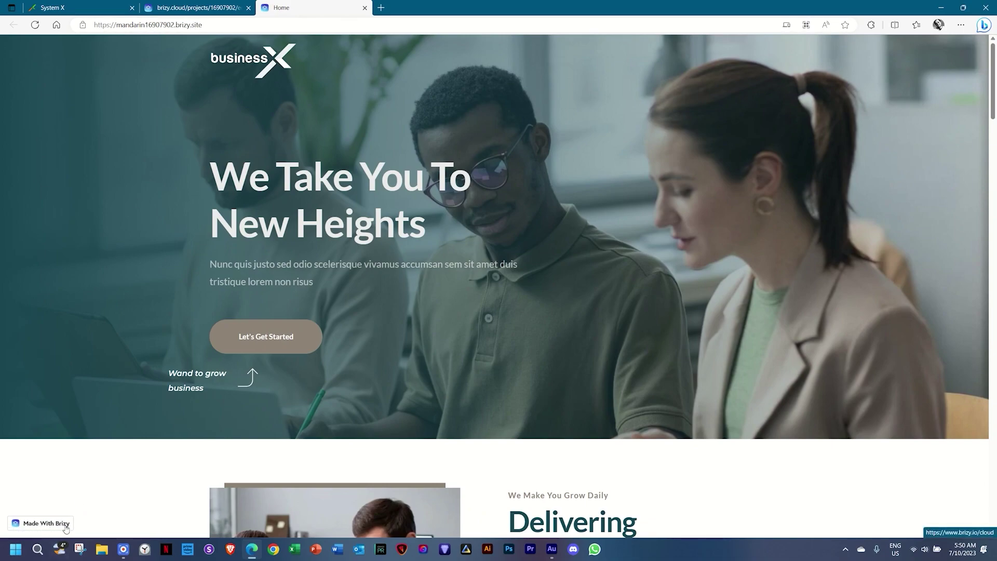
pyautogui.click(203, 8)
pyautogui.scroll(-2, 510, 381)
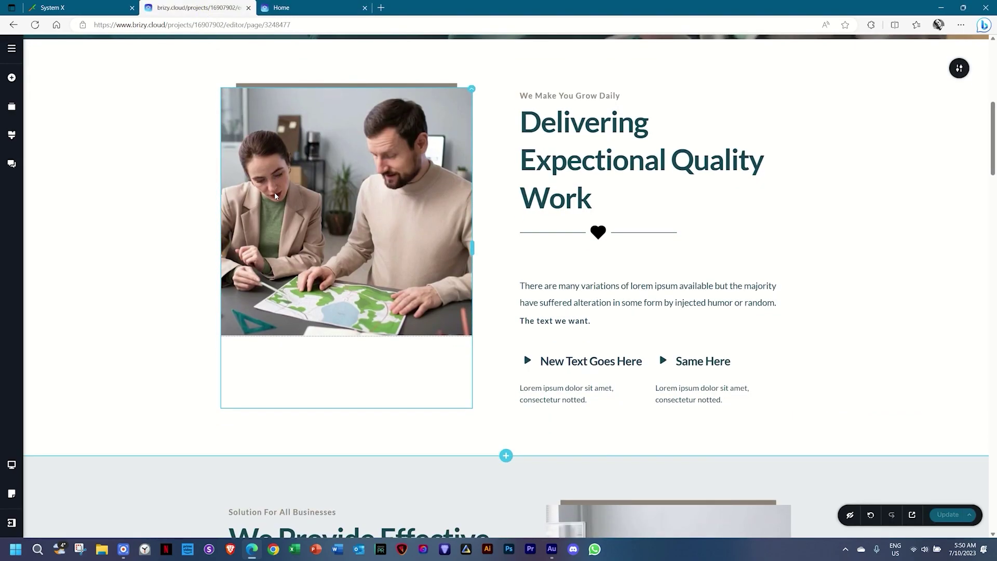
pyautogui.click(507, 374)
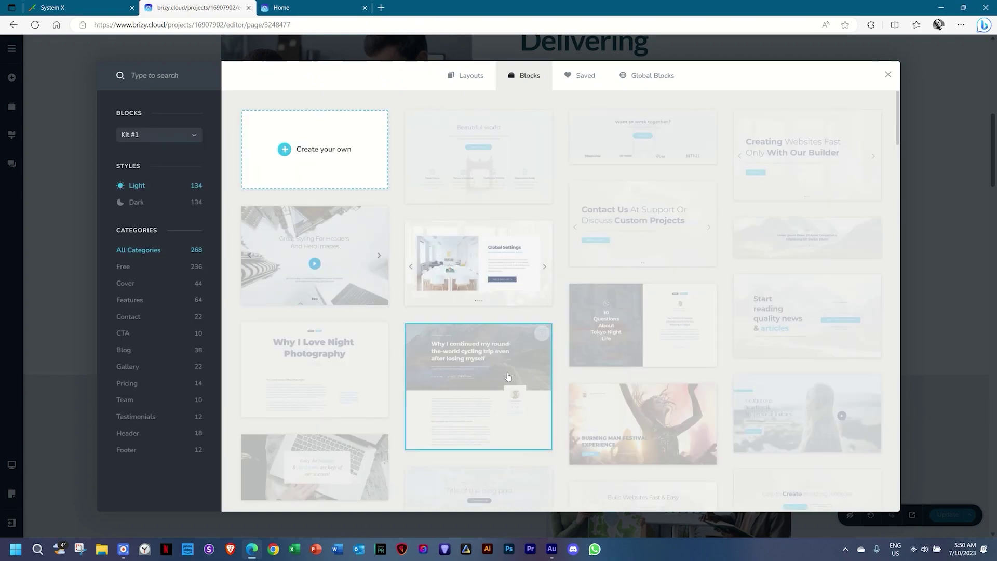
# Switch the library to full-page layouts and scroll through them.
pyautogui.click(465, 79)
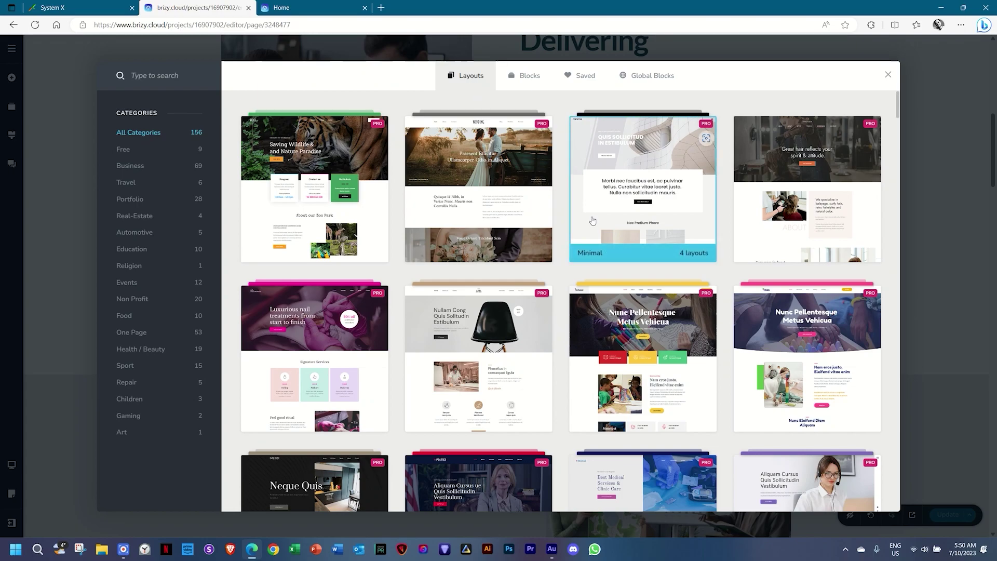
pyautogui.scroll(-5, 592, 221)
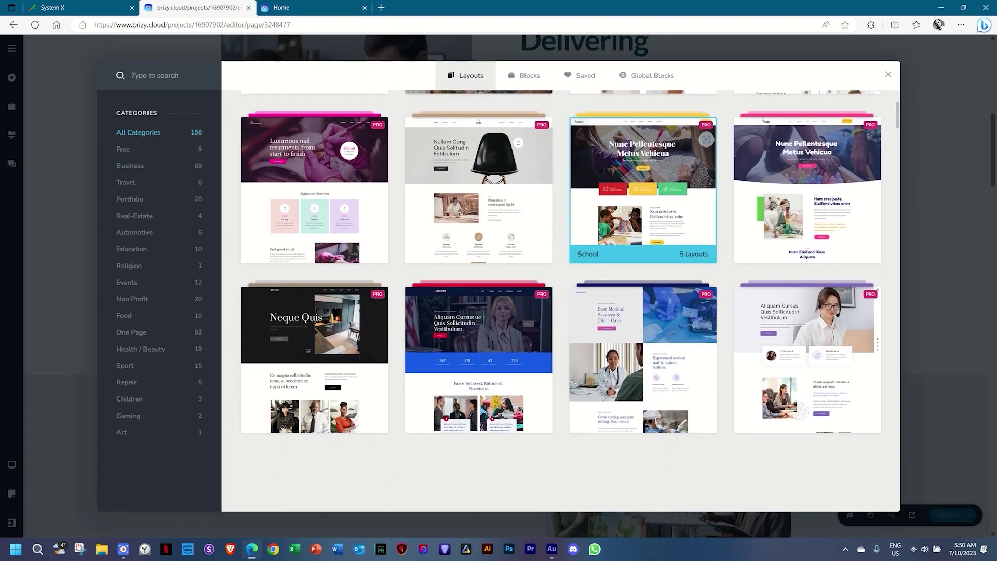
pyautogui.scroll(-6, 592, 220)
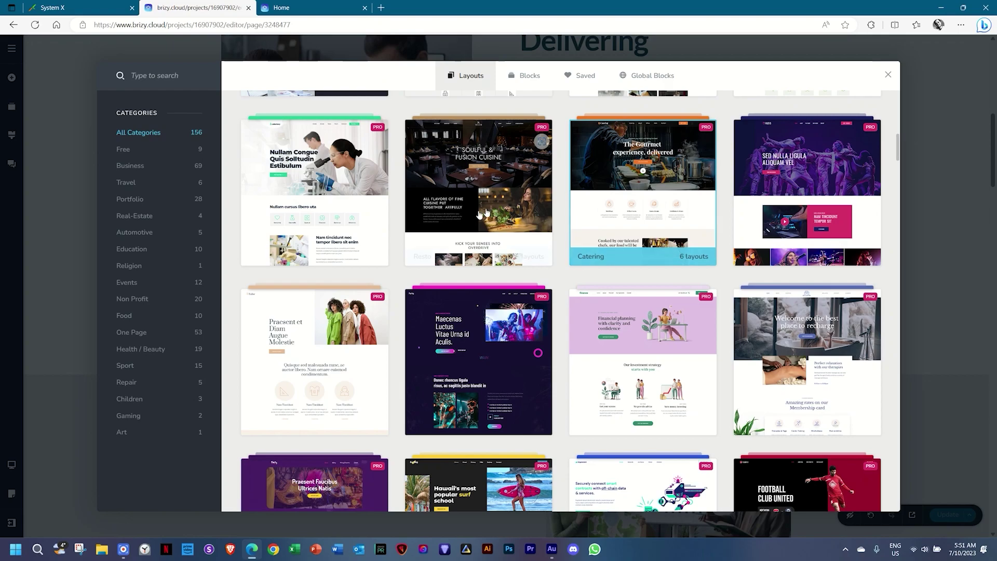
# Preview the Laboratory layout's About, Tests, Contact and Team pages, then go back to Blocks.
pyautogui.click(343, 182)
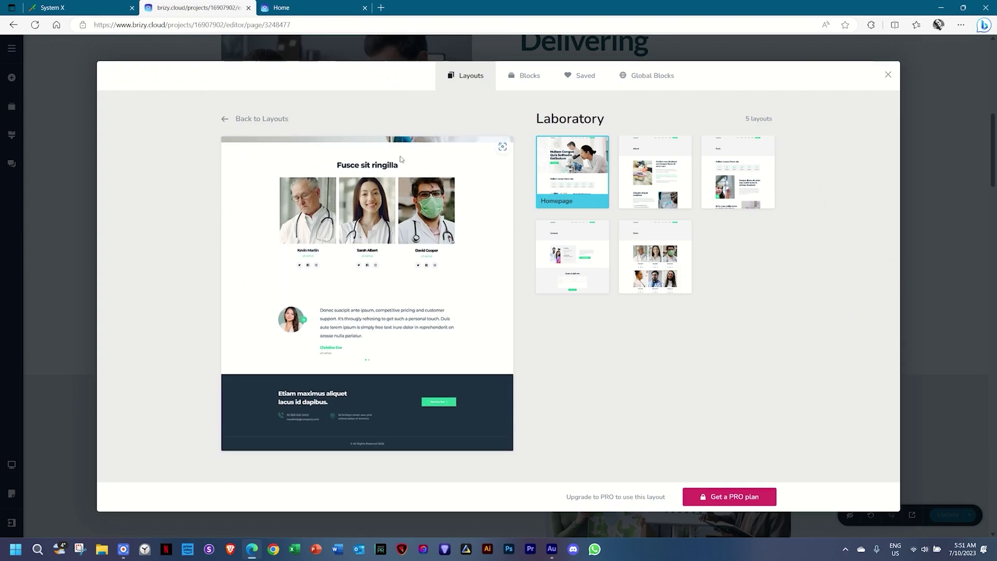
pyautogui.click(667, 167)
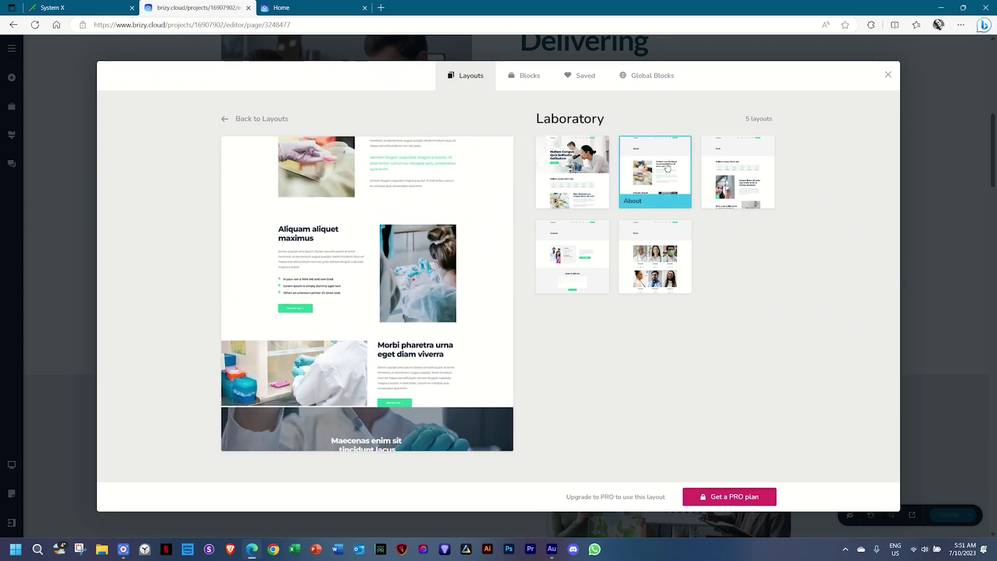
pyautogui.click(717, 170)
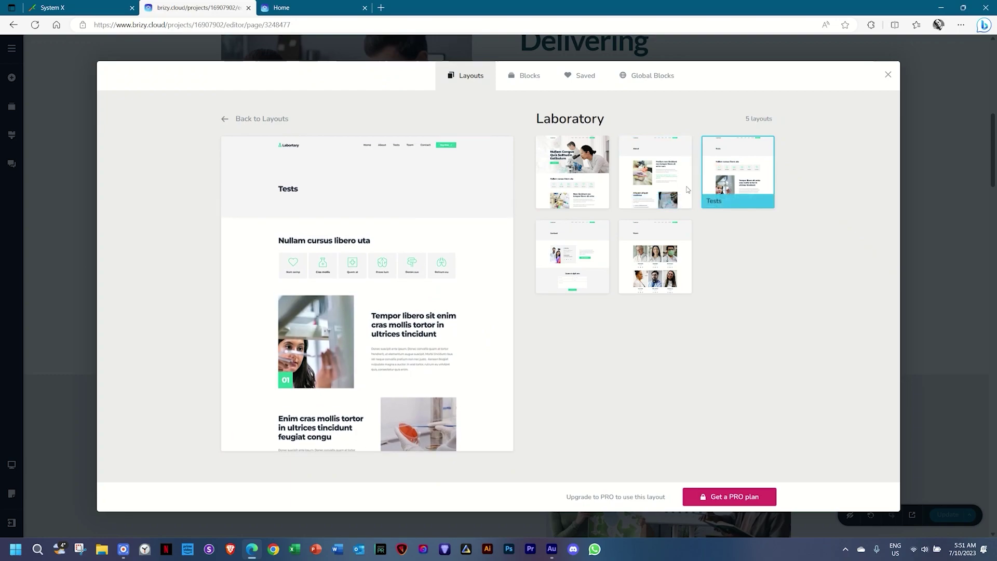
pyautogui.click(562, 247)
pyautogui.click(653, 246)
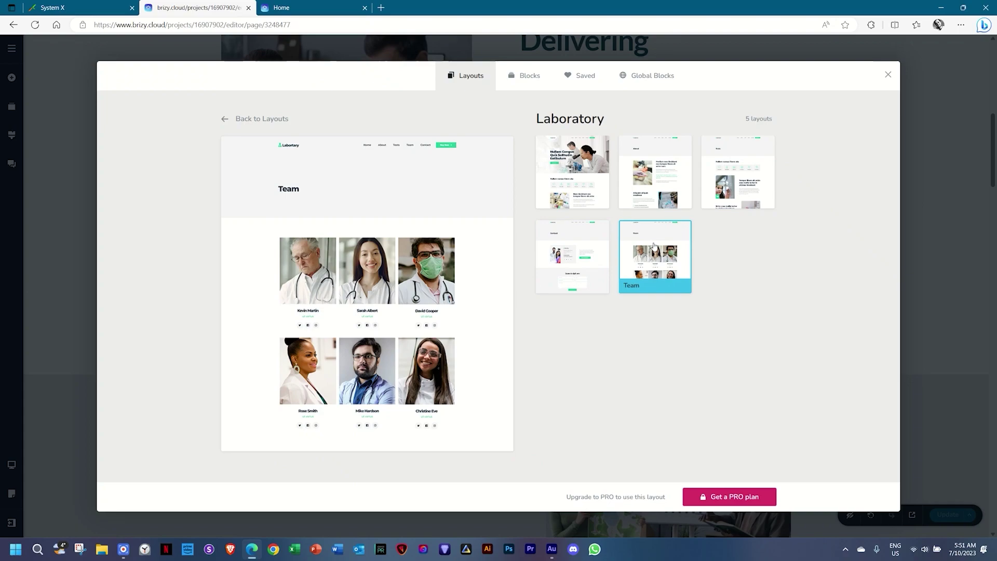
pyautogui.click(249, 119)
pyautogui.click(523, 77)
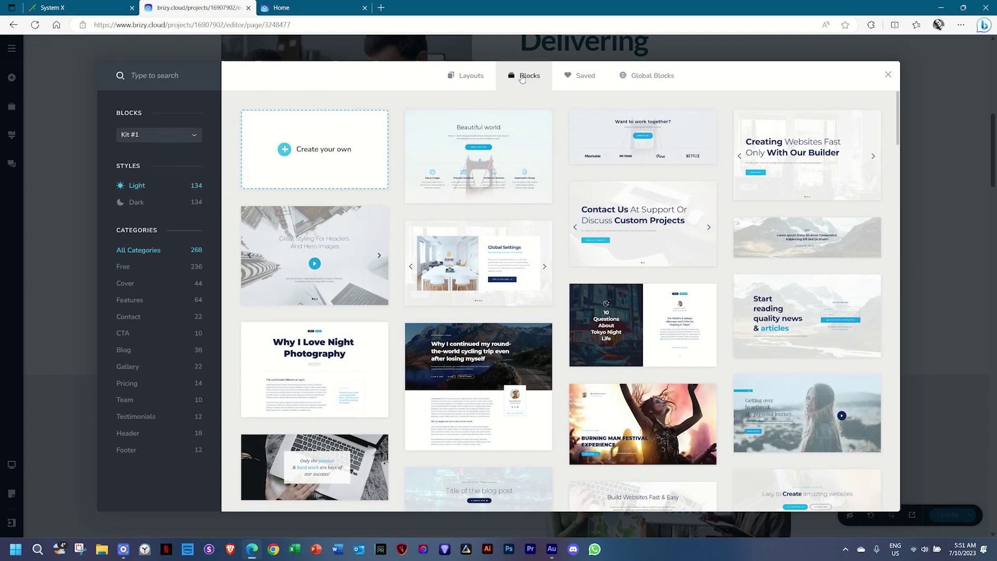
# Browse the Kit #2 Header blocks, then close the block library.
pyautogui.click(185, 135)
pyautogui.click(131, 162)
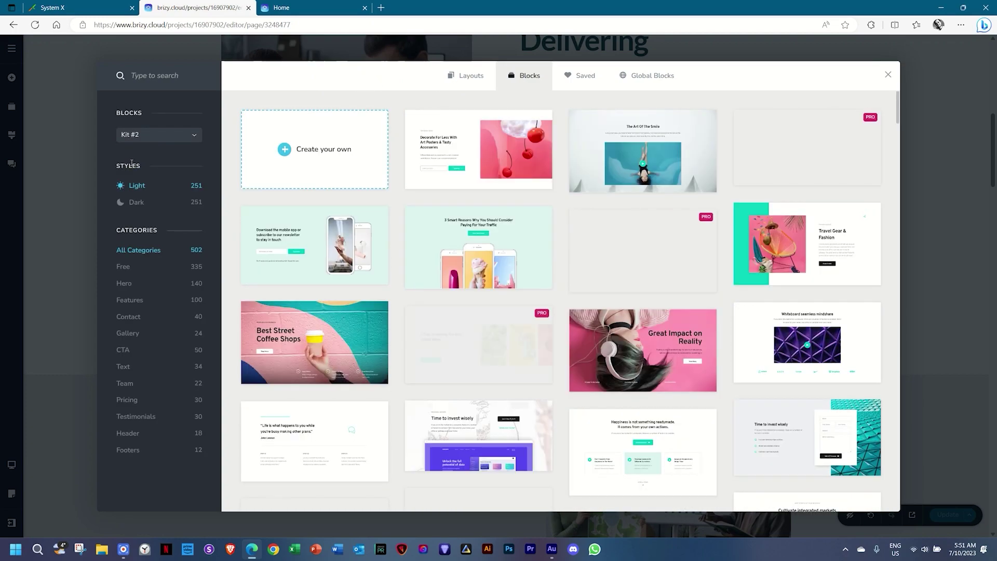
pyautogui.scroll(-10, 366, 202)
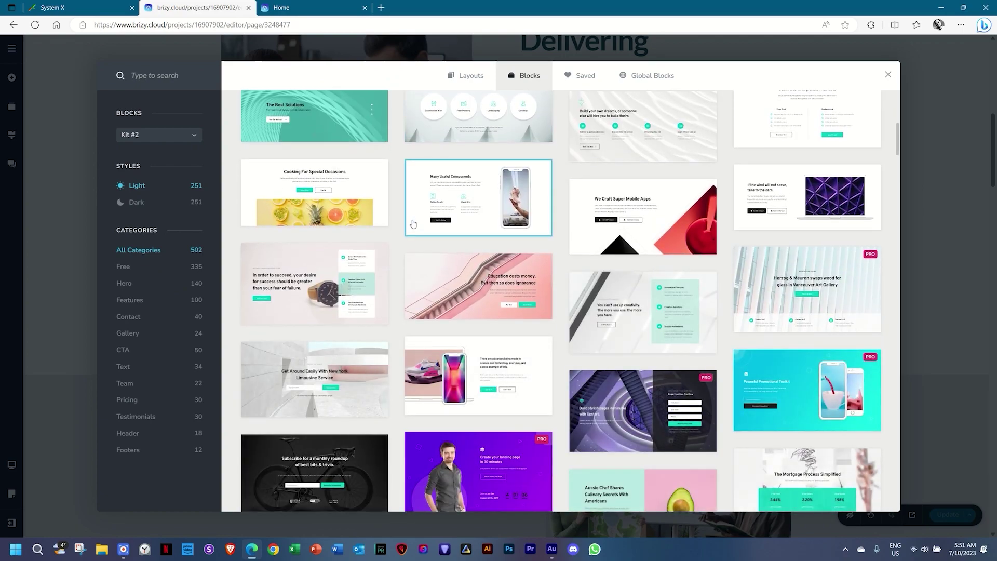
pyautogui.click(130, 433)
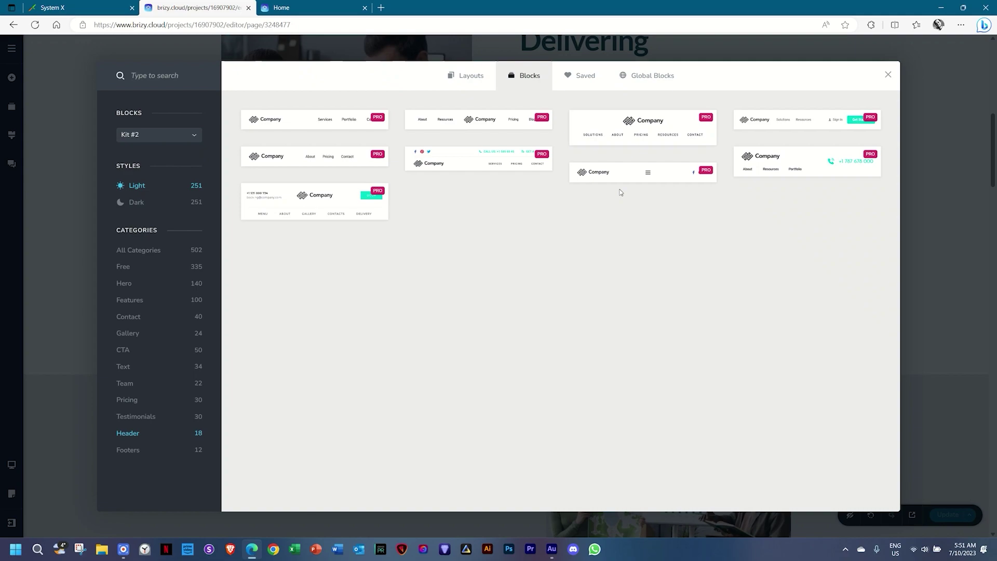
pyautogui.moveTo(704, 175)
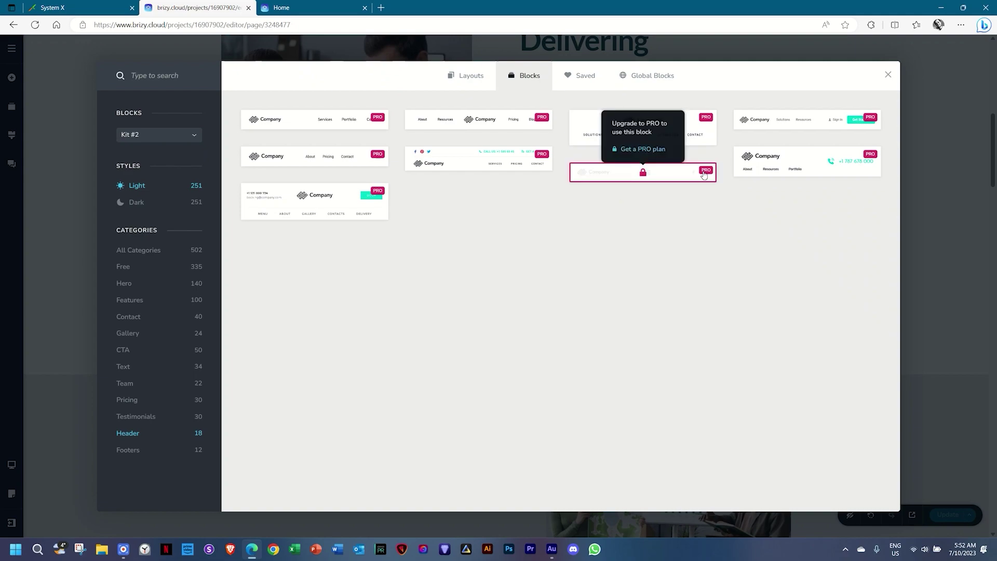
pyautogui.click(888, 76)
pyautogui.scroll(4, 610, 249)
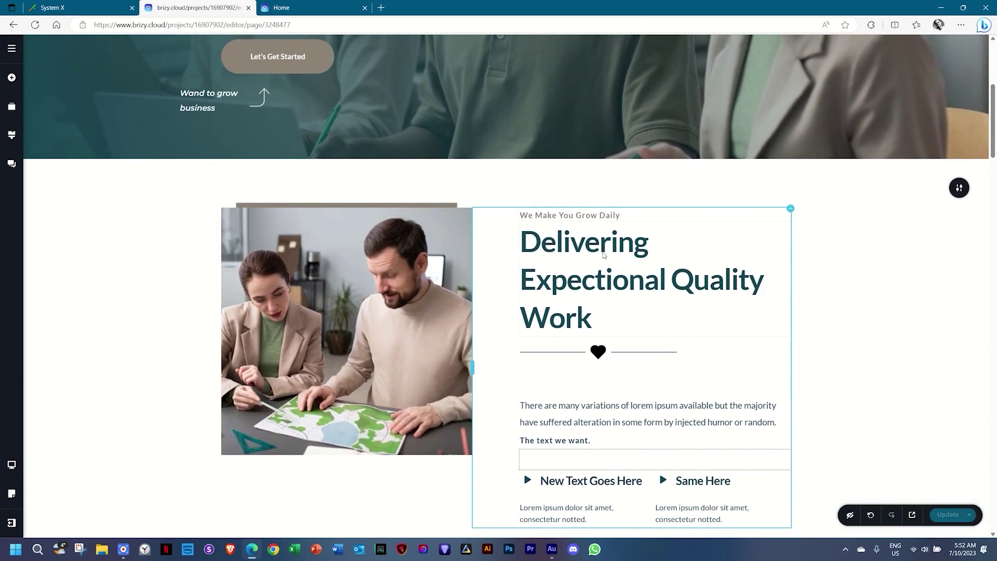
# Review the Let's Get Started button's link options, including Popup, then bring up the pages list.
pyautogui.scroll(4, 415, 218)
pyautogui.click(268, 255)
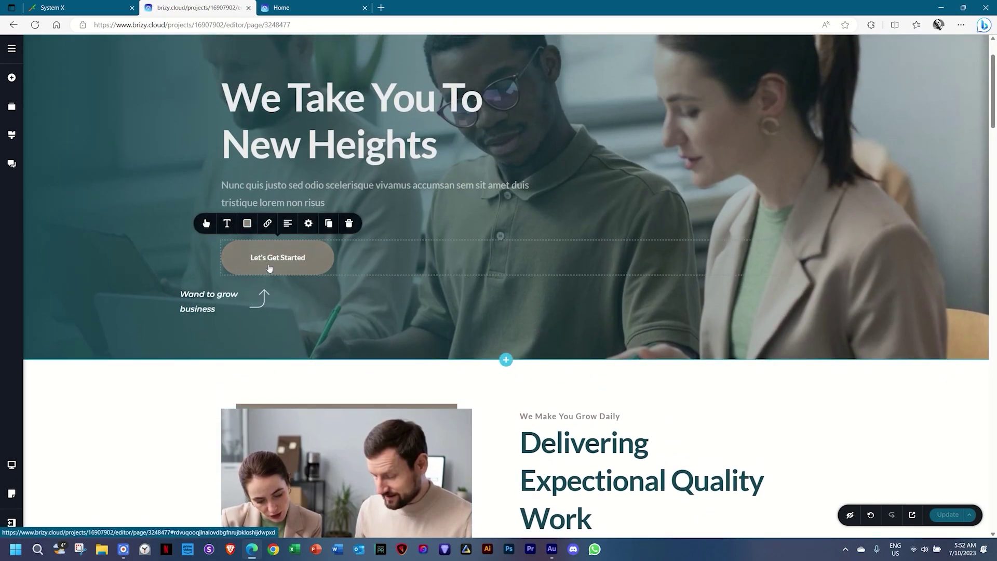
pyautogui.click(268, 223)
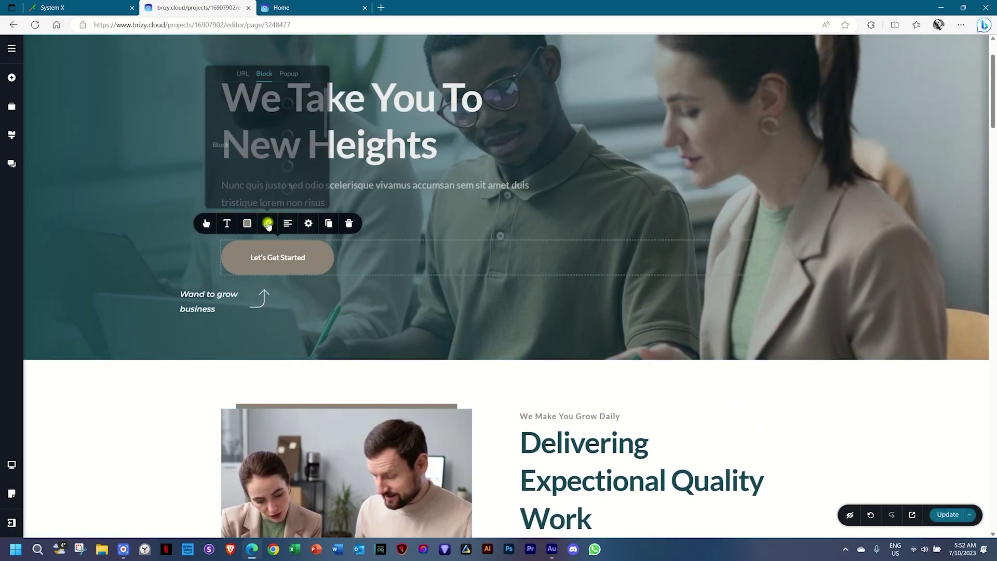
pyautogui.click(287, 72)
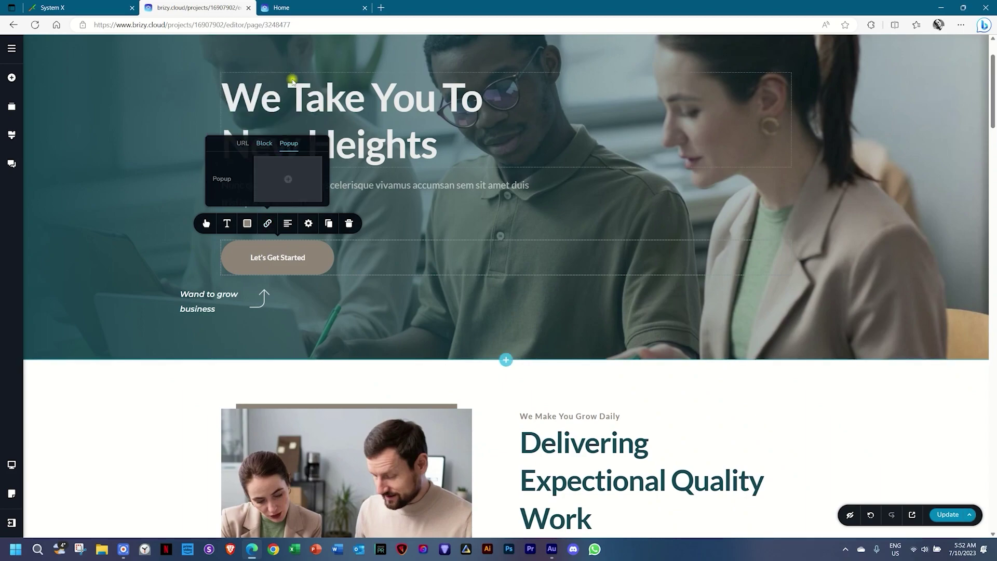
pyautogui.click(278, 257)
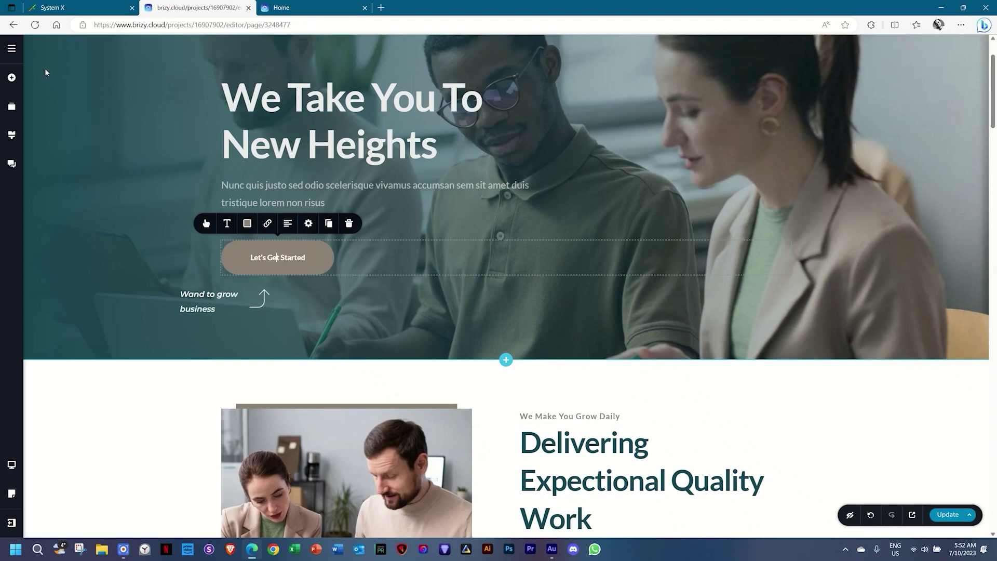
pyautogui.click(15, 51)
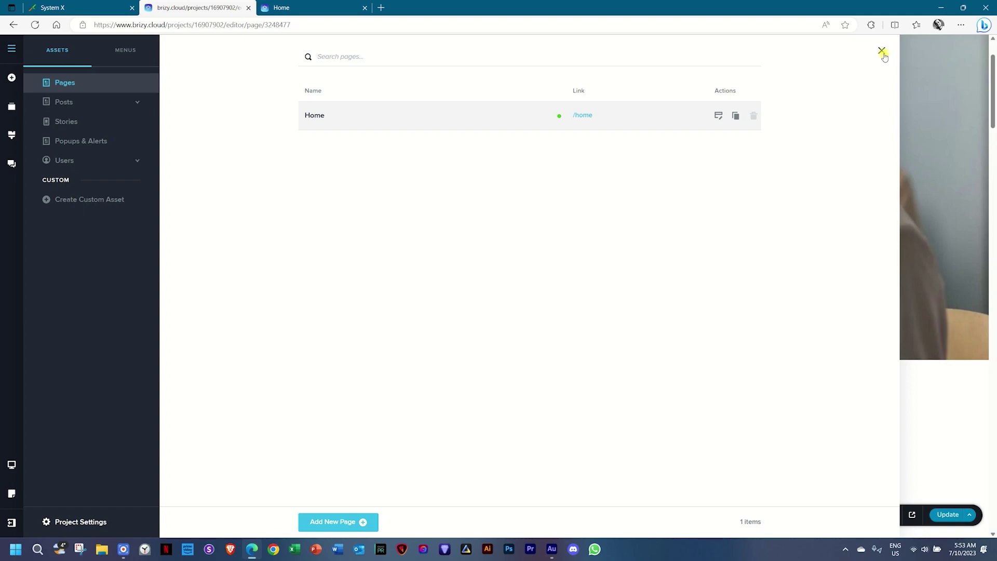
# Close the Pages panel and scroll the page back up to the businessX logo.
pyautogui.click(882, 51)
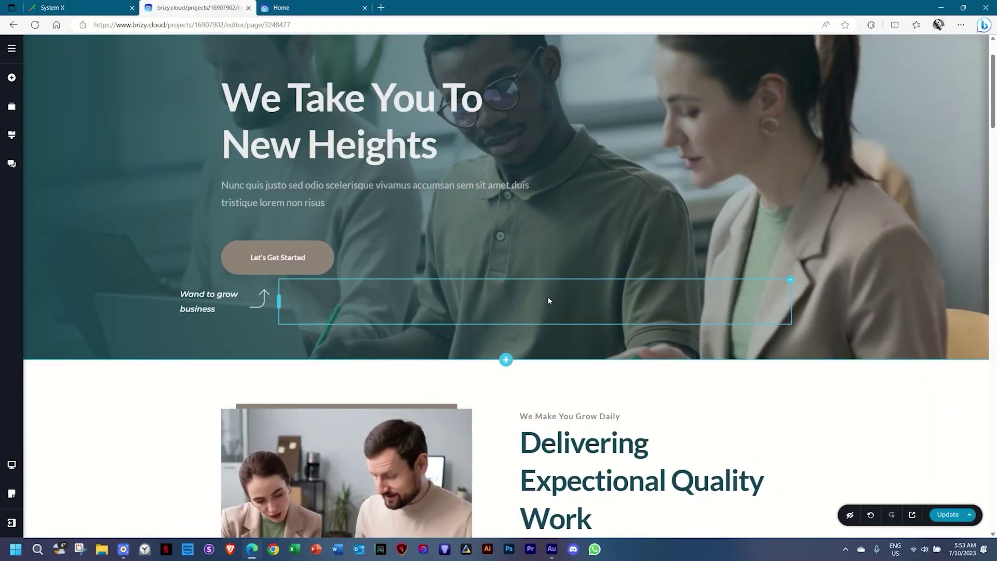
pyautogui.scroll(-15, 548, 300)
pyautogui.scroll(15, 548, 300)
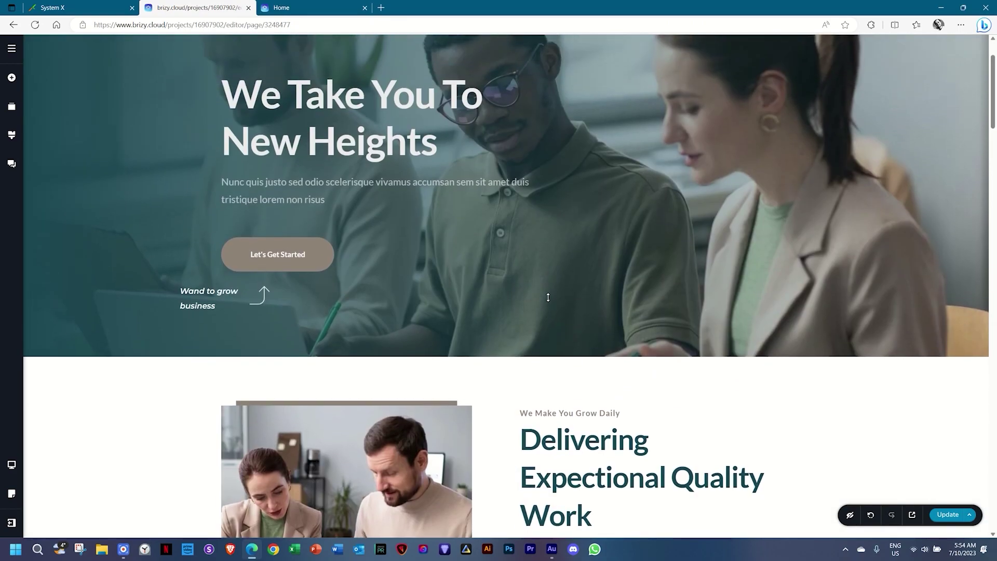
pyautogui.scroll(2, 547, 297)
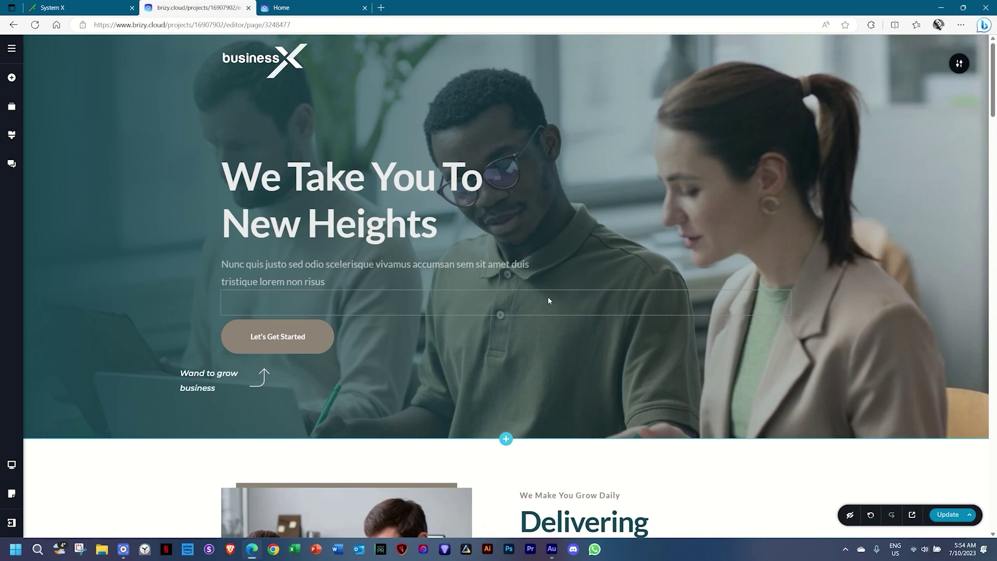
# Look through the Stories, Popups & Alerts and Users sections, then go to Project Settings.
pyautogui.click(13, 48)
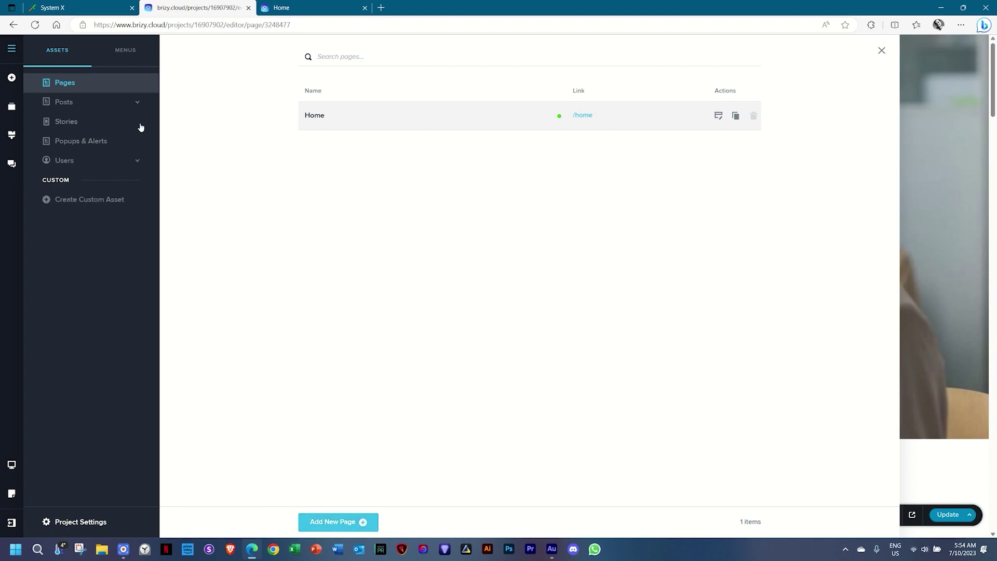
pyautogui.click(62, 126)
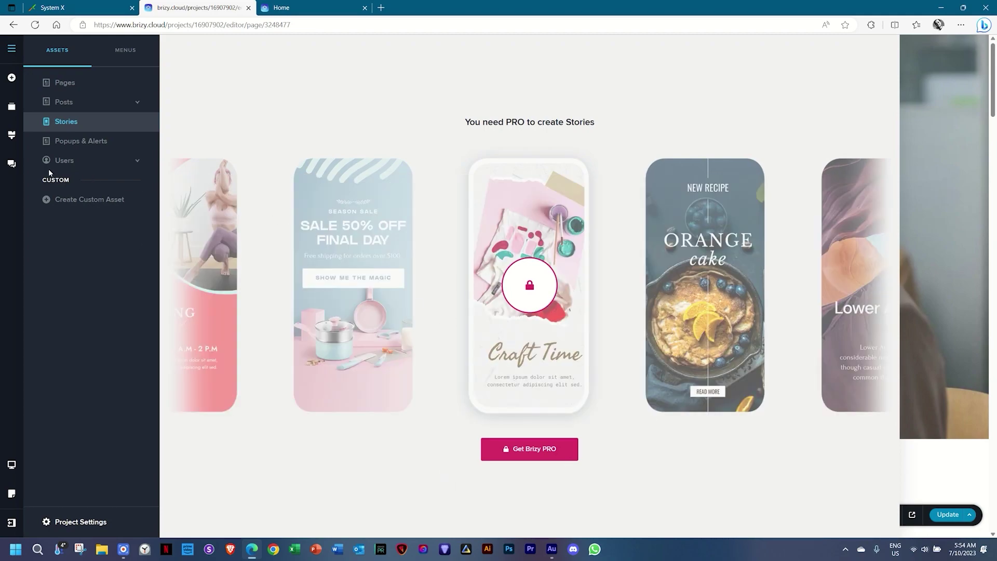
pyautogui.click(61, 147)
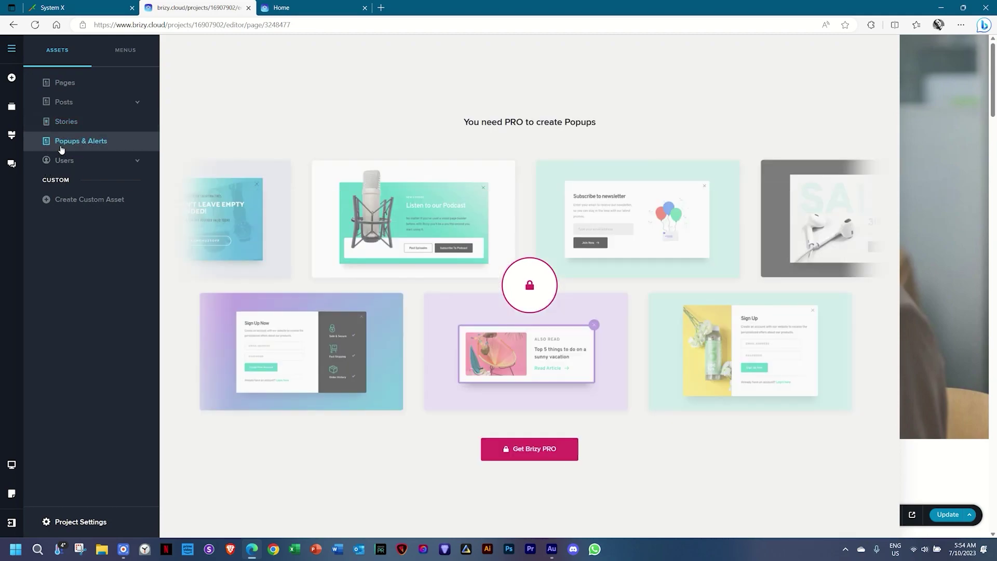
pyautogui.click(61, 161)
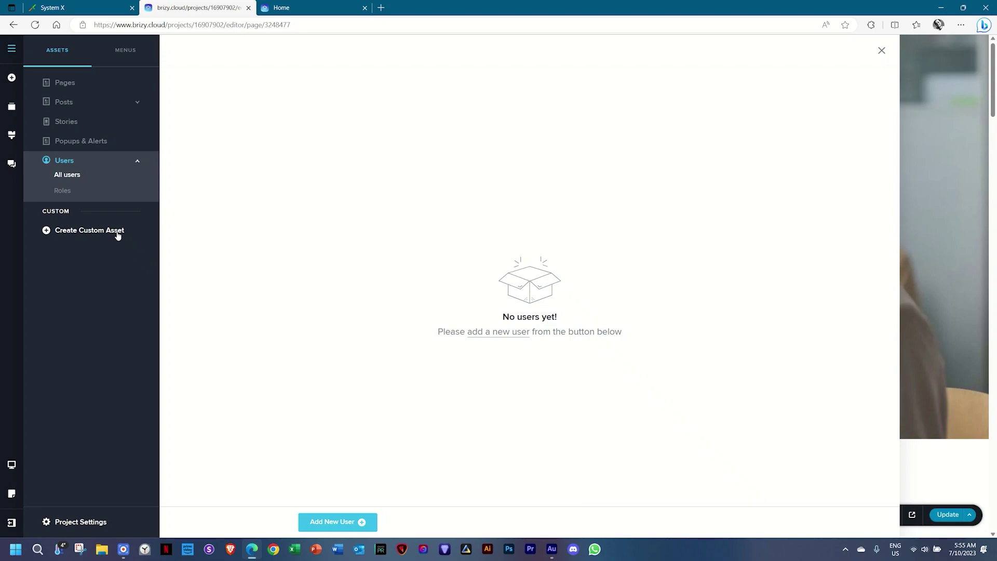
pyautogui.click(90, 523)
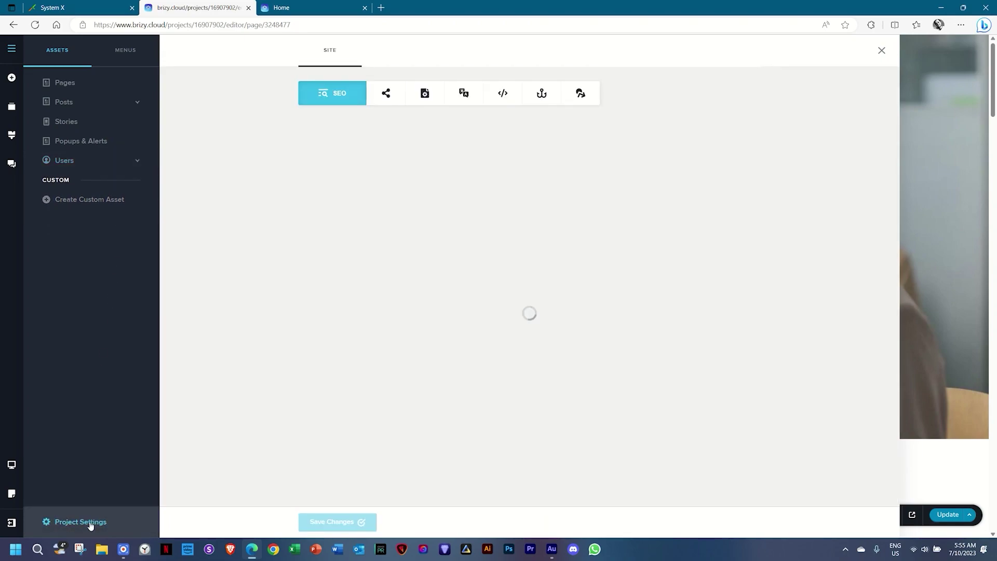
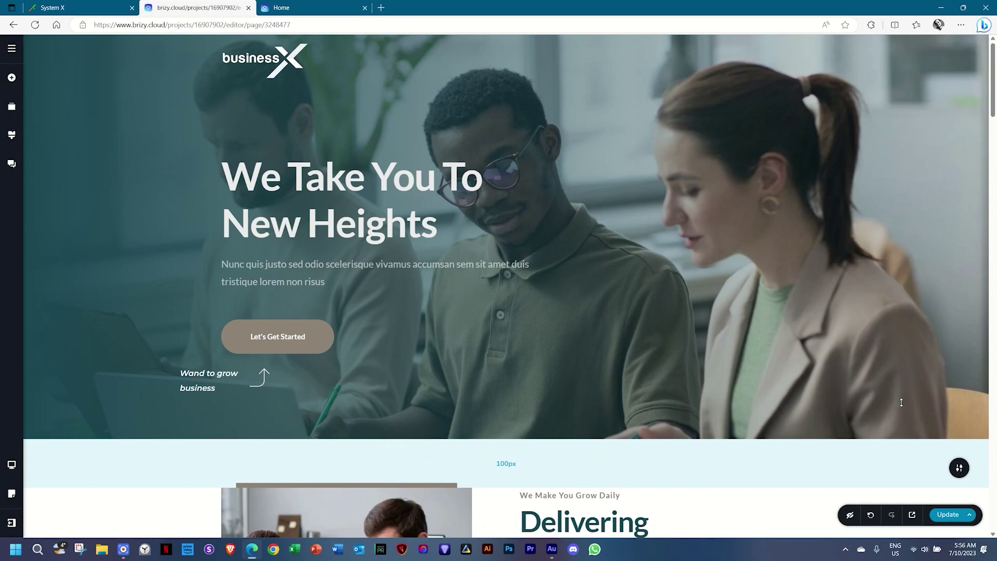
# Open Project Settings on the SEO tab and place the cursor in the Site Title field.
pyautogui.click(14, 50)
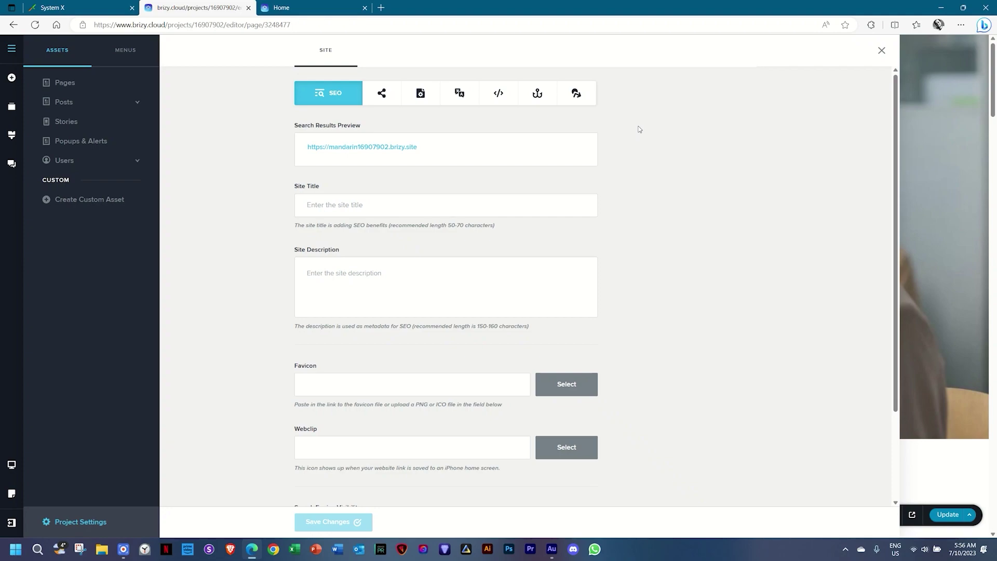
pyautogui.click(344, 204)
# Enter site title 'Best Website Agency' and description 'You give it some description.'.
pyautogui.write('B')
pyautogui.press('BackSpace')
pyautogui.write('Best Website Agency')
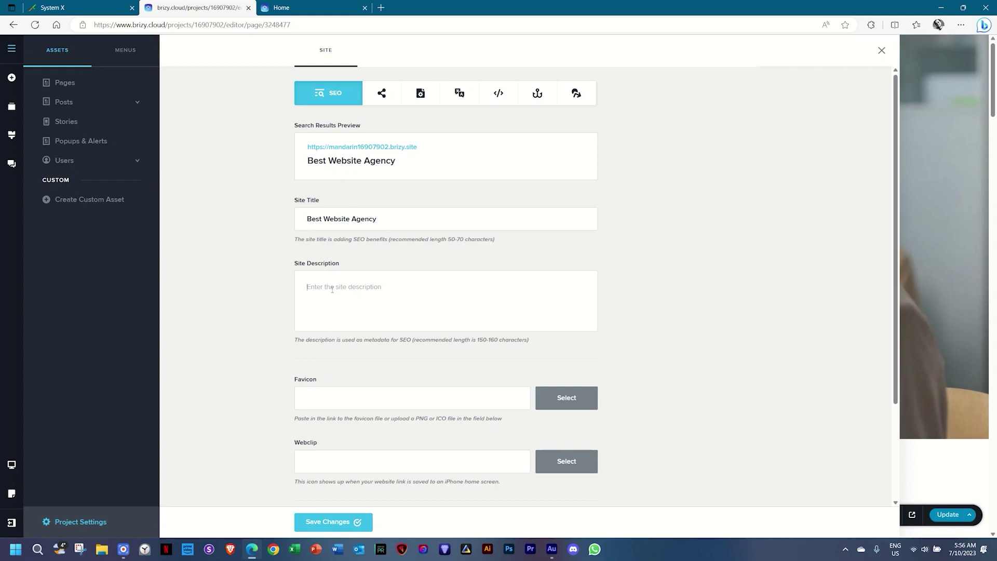
pyautogui.write('You')
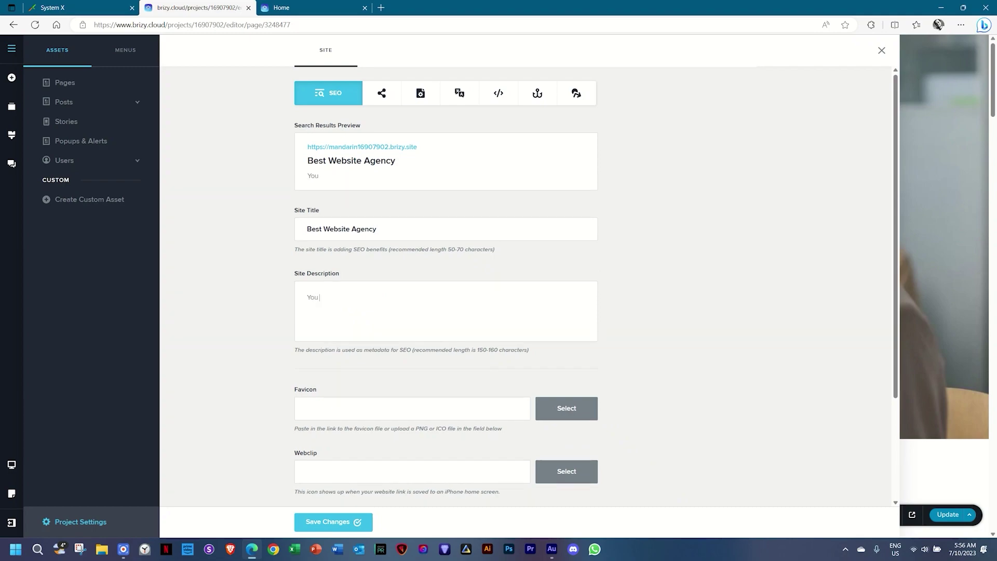
pyautogui.write(' give it some description.')
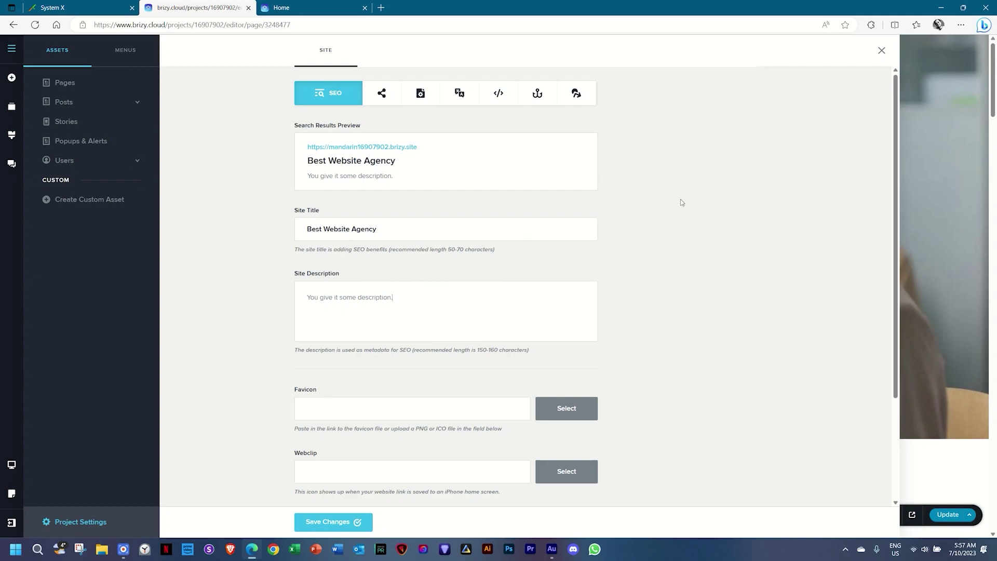
pyautogui.scroll(-3, 682, 202)
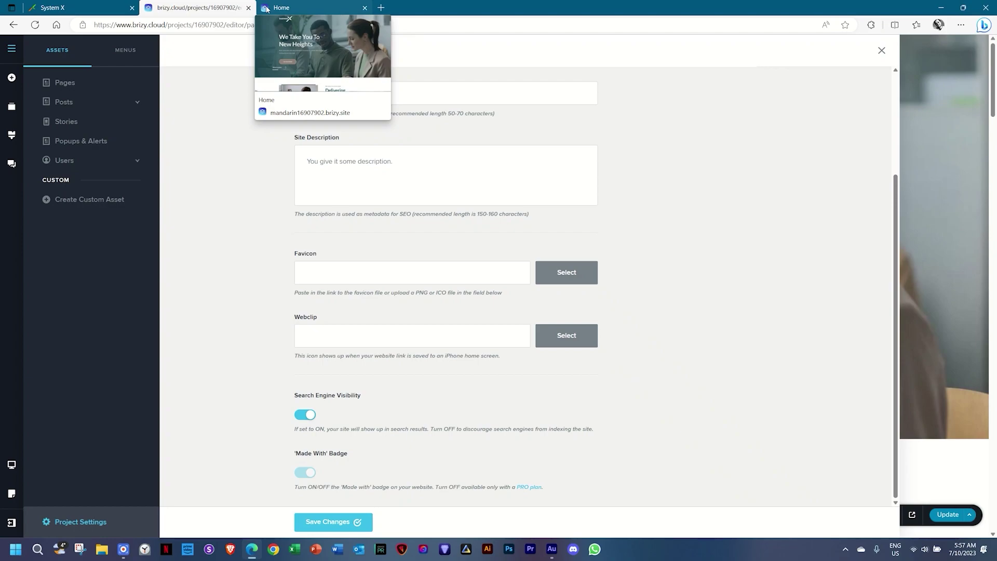
# Use the 00 _ Favicon image as both favicon and webclip, then save and close settings.
pyautogui.click(547, 266)
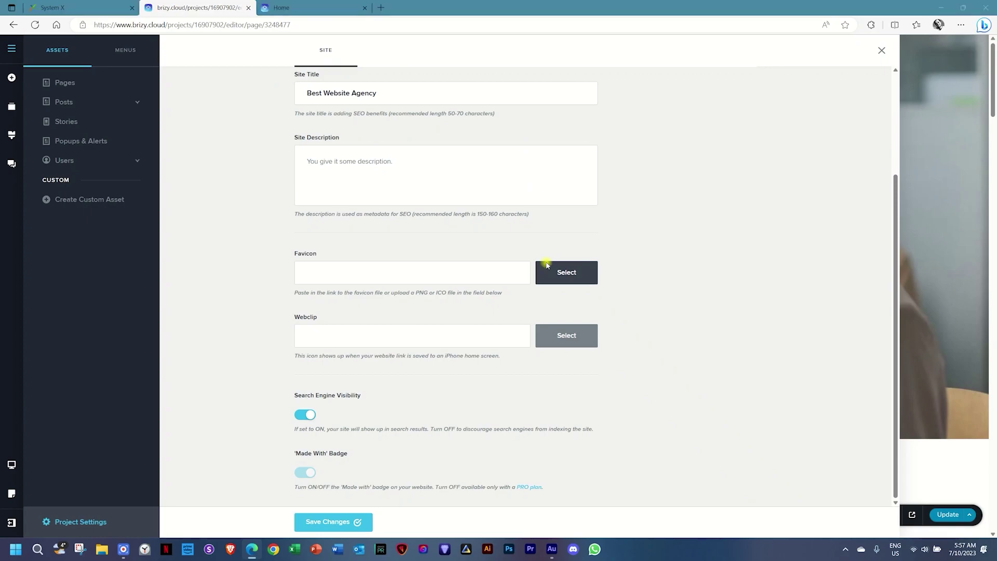
pyautogui.click(120, 65)
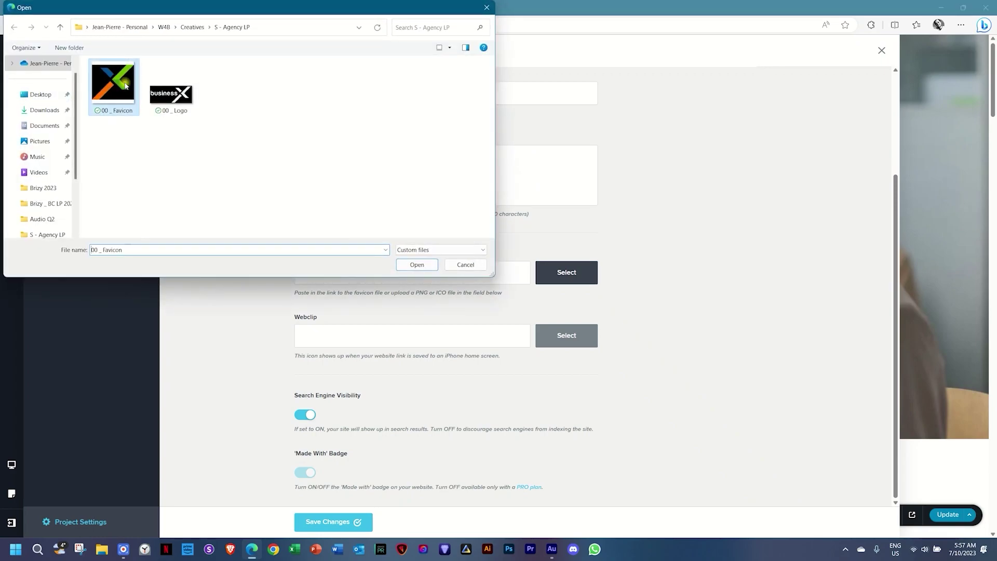
pyautogui.click(413, 268)
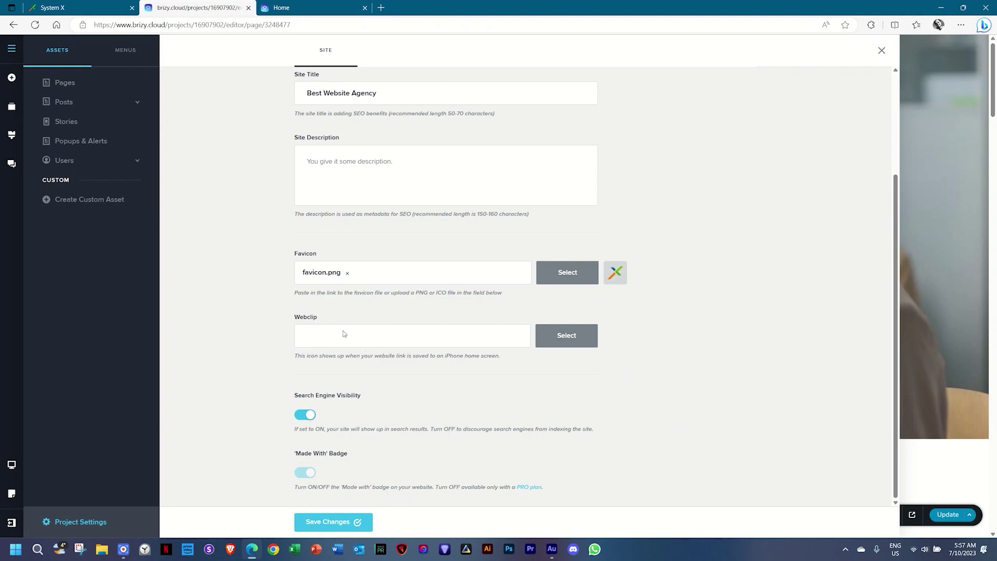
pyautogui.click(565, 336)
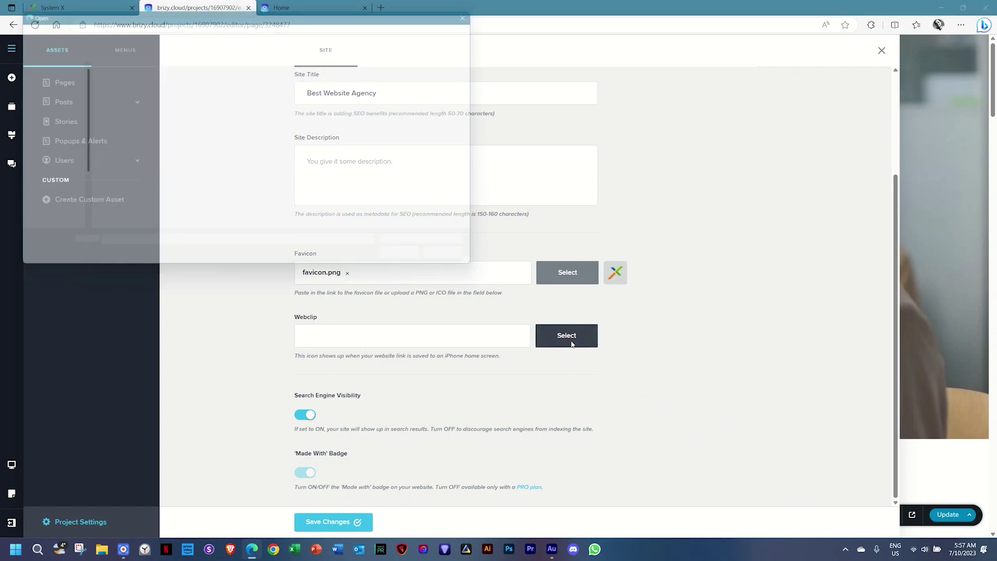
pyautogui.click(113, 83)
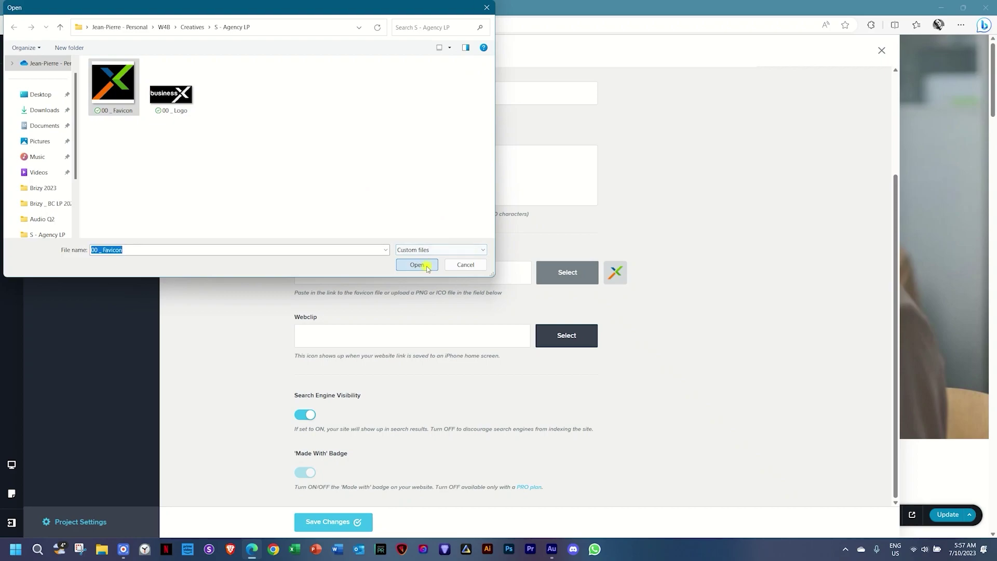
pyautogui.click(418, 266)
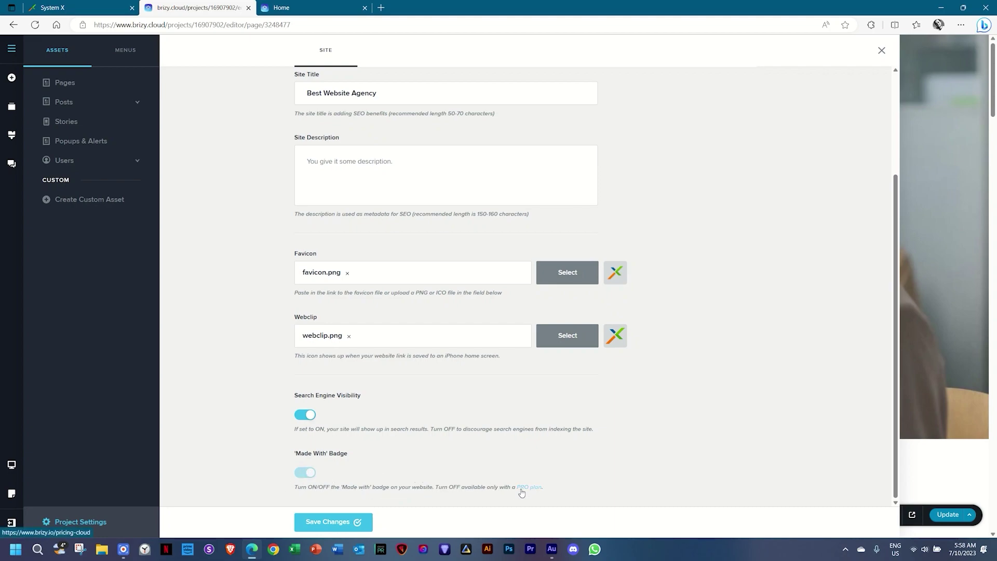
pyautogui.click(344, 521)
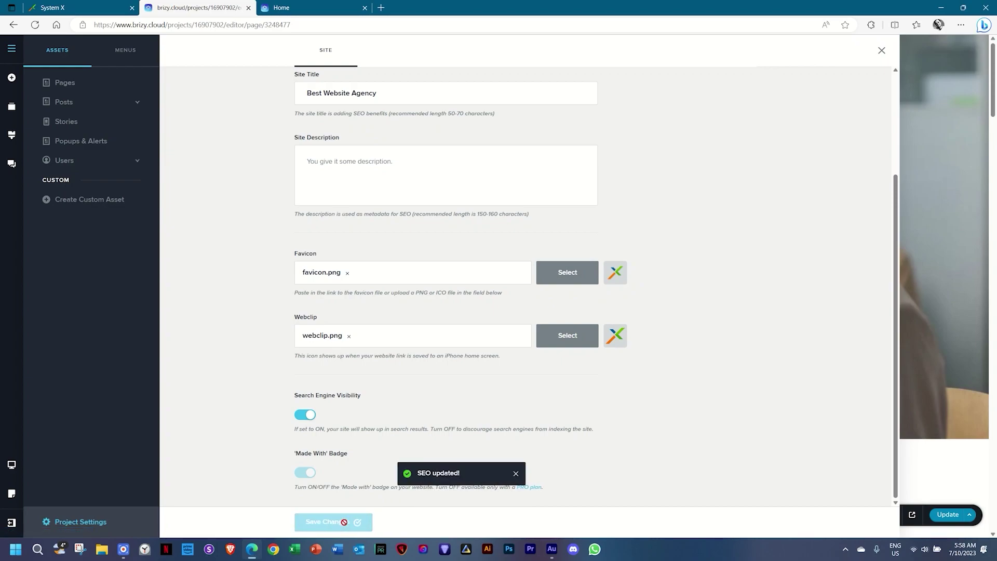
pyautogui.click(939, 358)
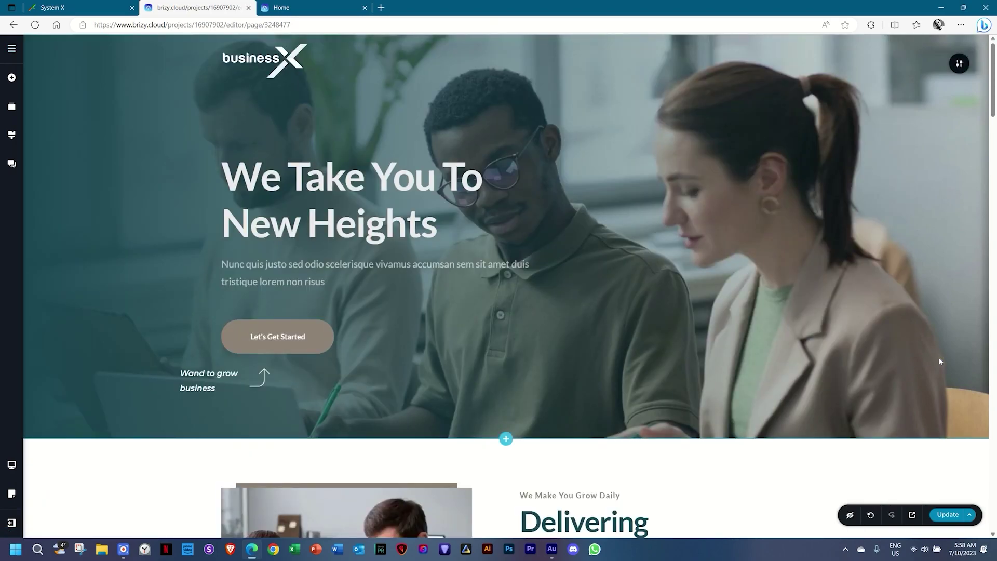
# Publish the update, preview the live site, then reopen Project Settings from the editor.
pyautogui.click(950, 514)
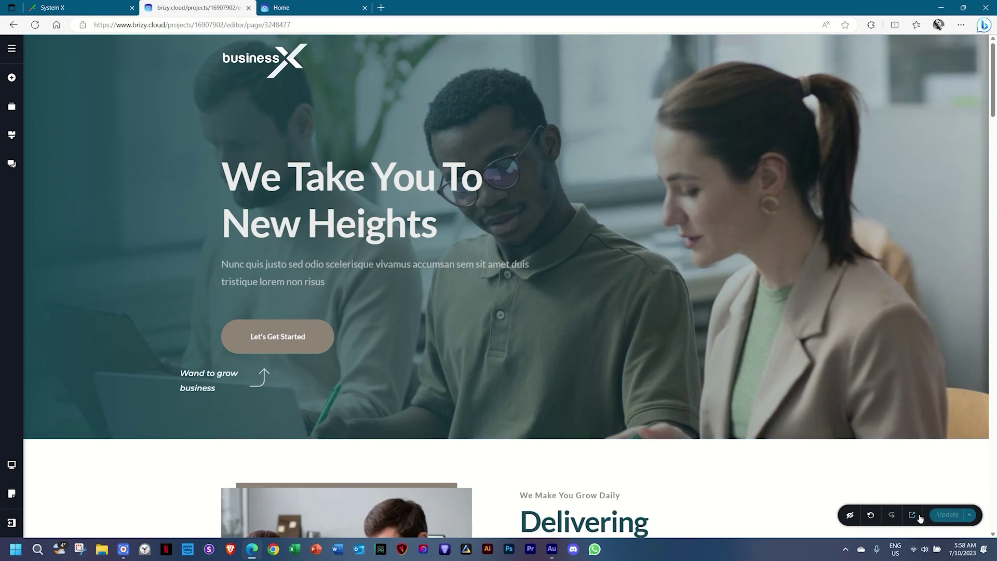
pyautogui.click(914, 515)
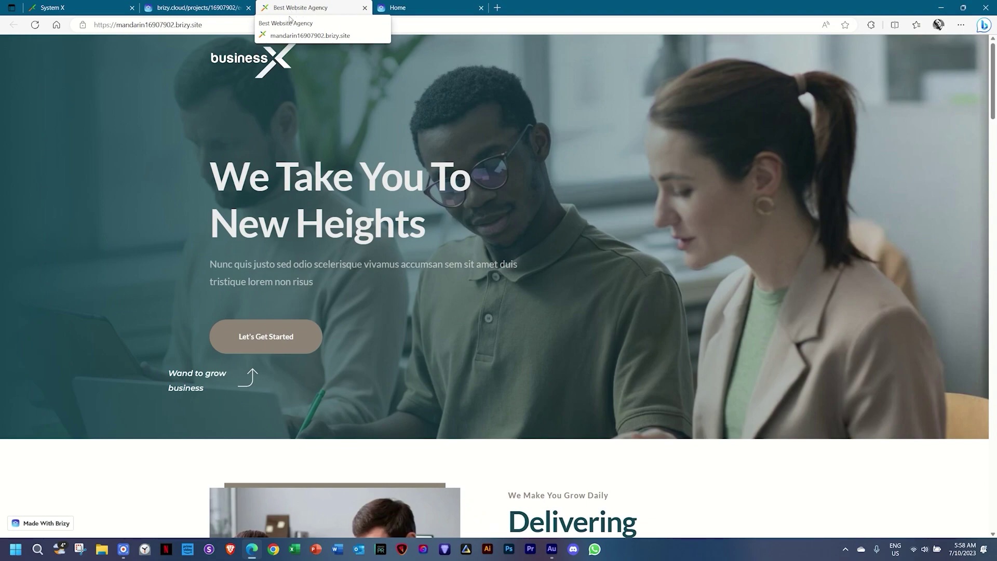
pyautogui.click(187, 8)
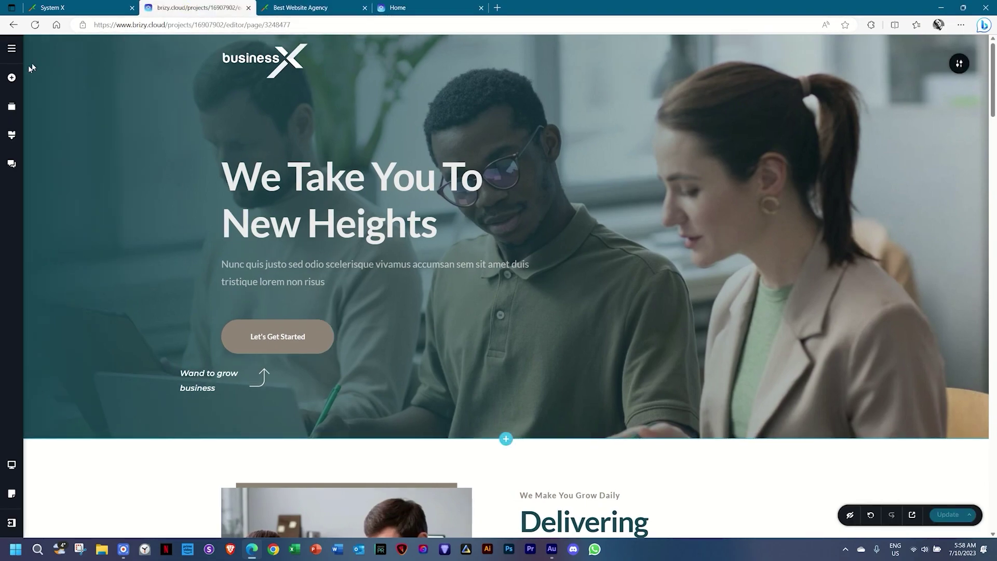
pyautogui.click(11, 49)
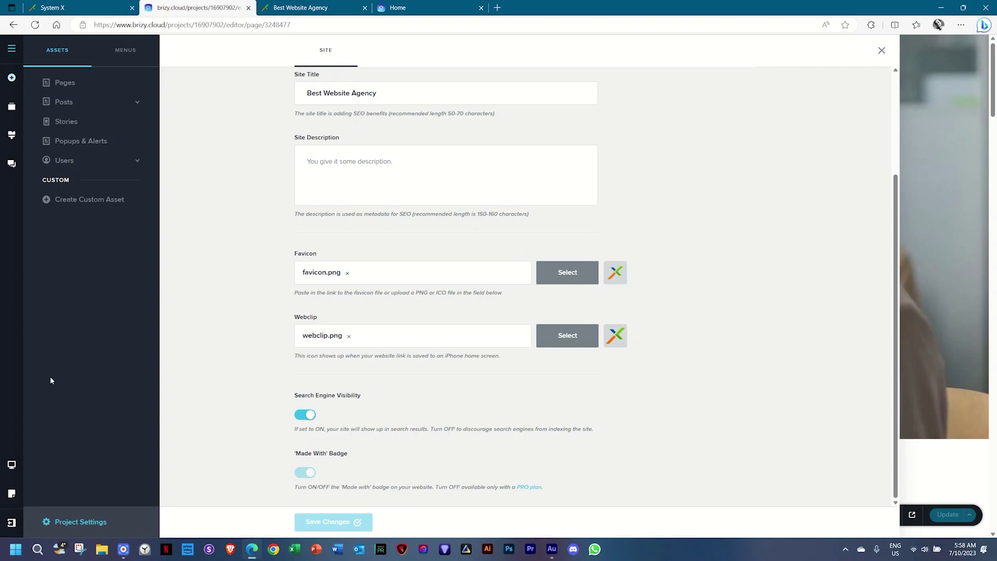
pyautogui.click(96, 528)
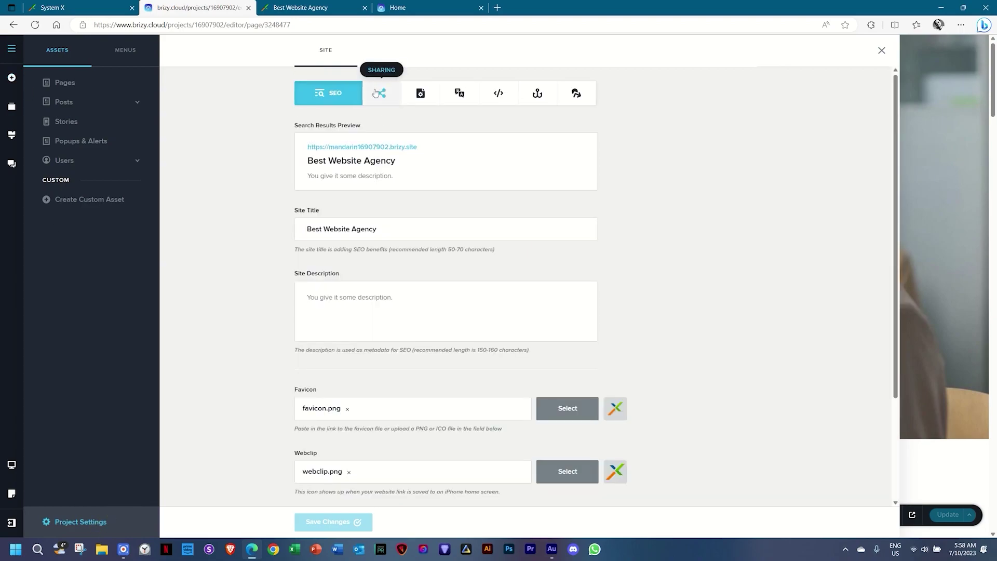
# In social sharing settings, reuse the SEO title and description for shared links.
pyautogui.click(377, 94)
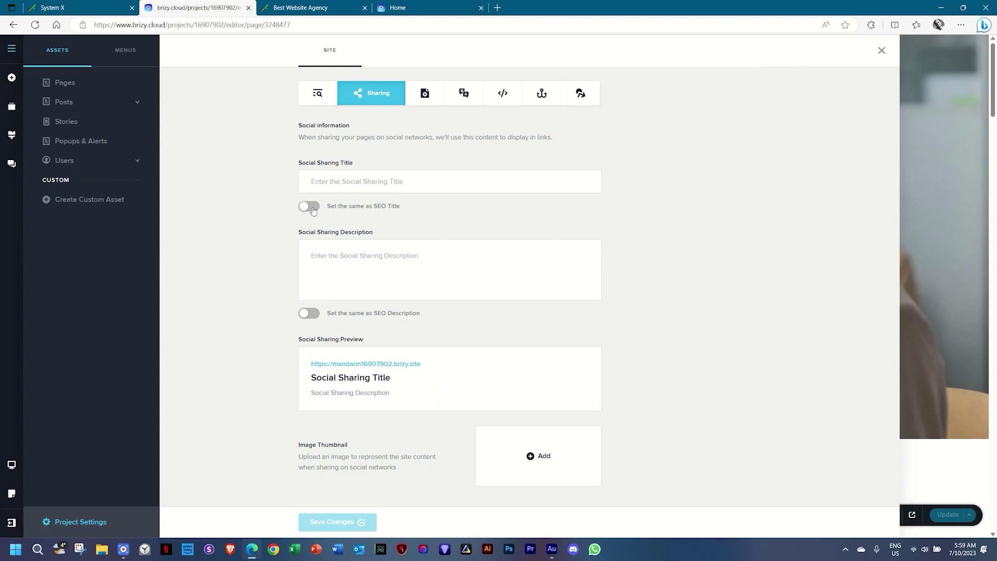
pyautogui.click(317, 93)
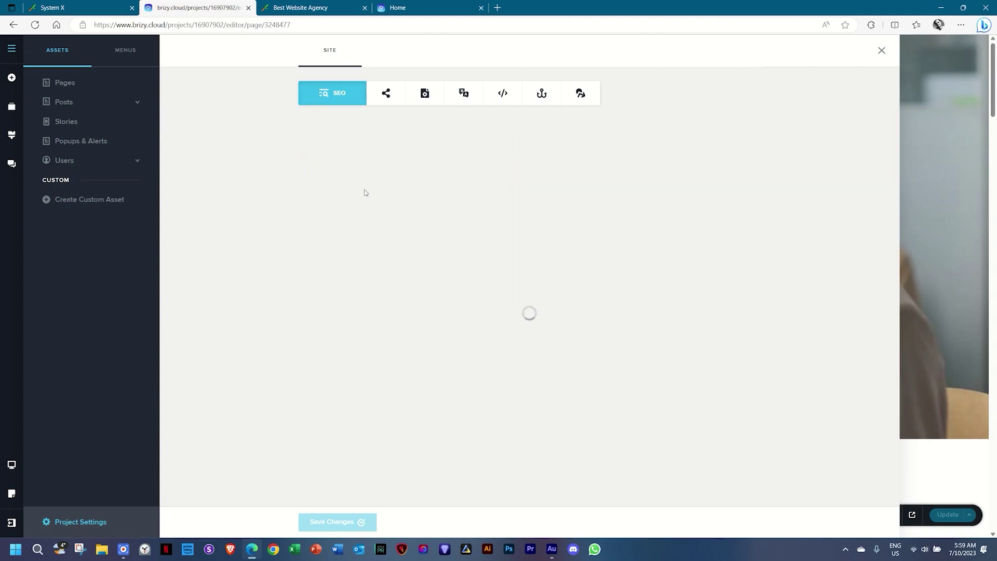
pyautogui.click(382, 97)
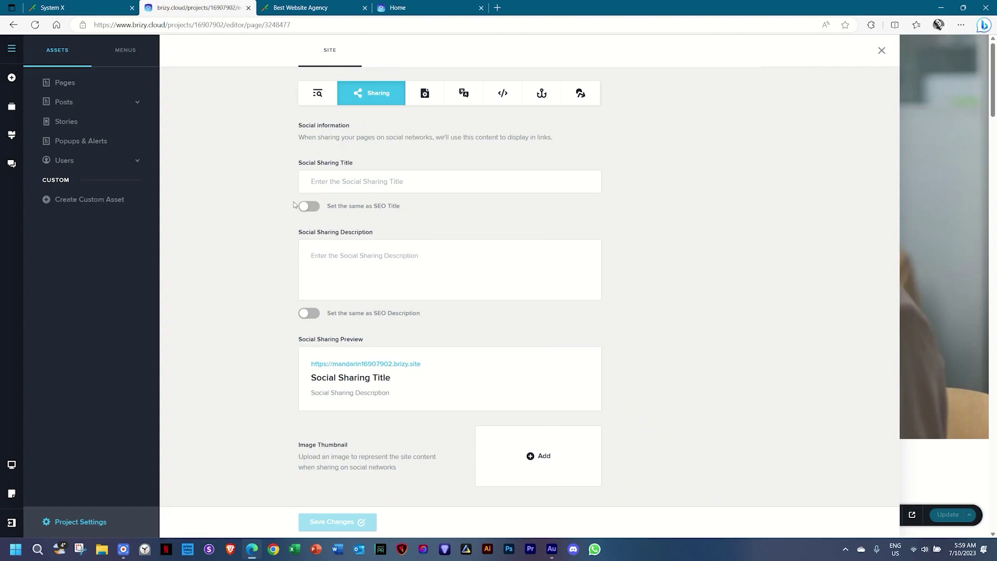
pyautogui.click(315, 208)
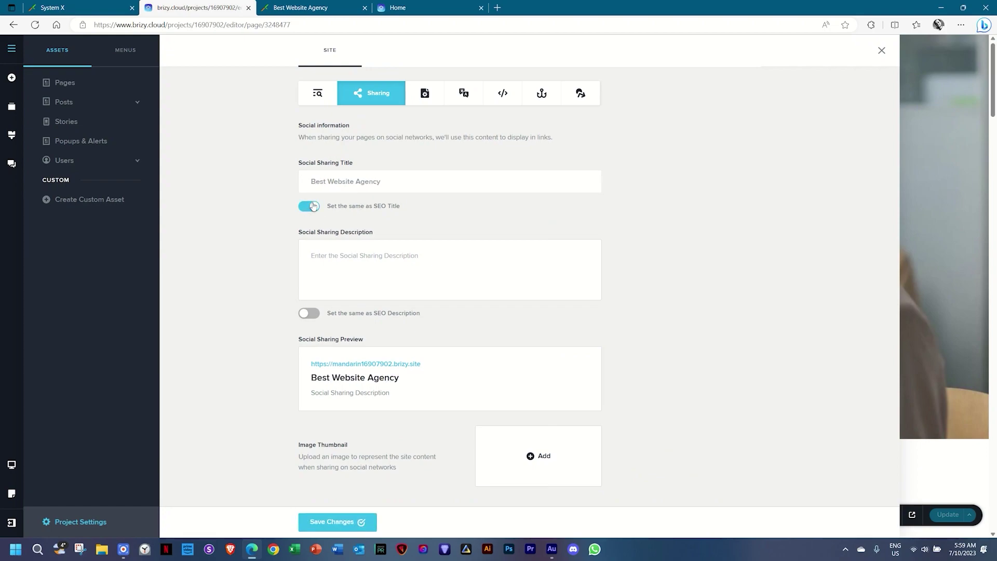
pyautogui.click(308, 312)
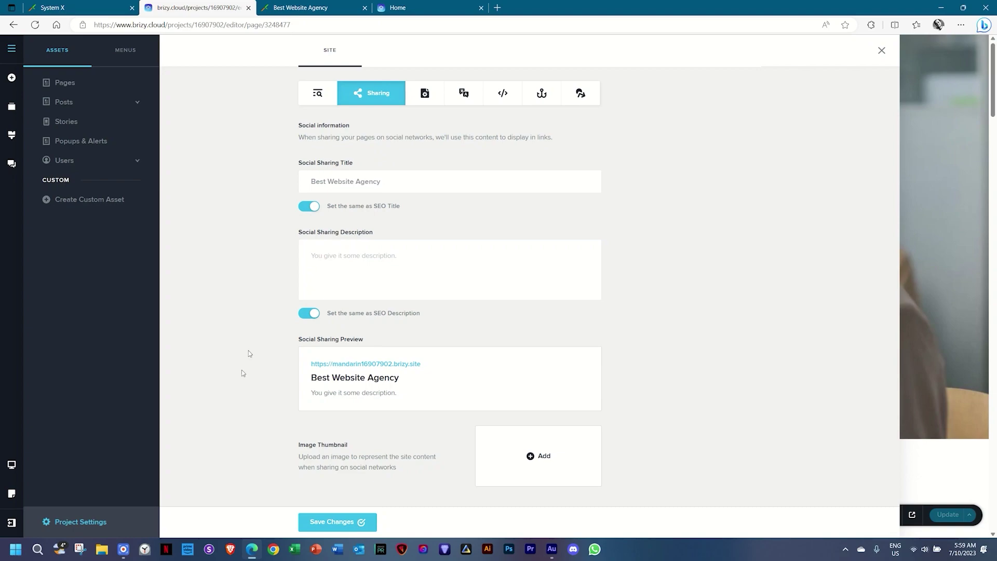
# Set the 01 _ Hero image as the sharing thumbnail, save, and close Project Settings.
pyautogui.click(529, 456)
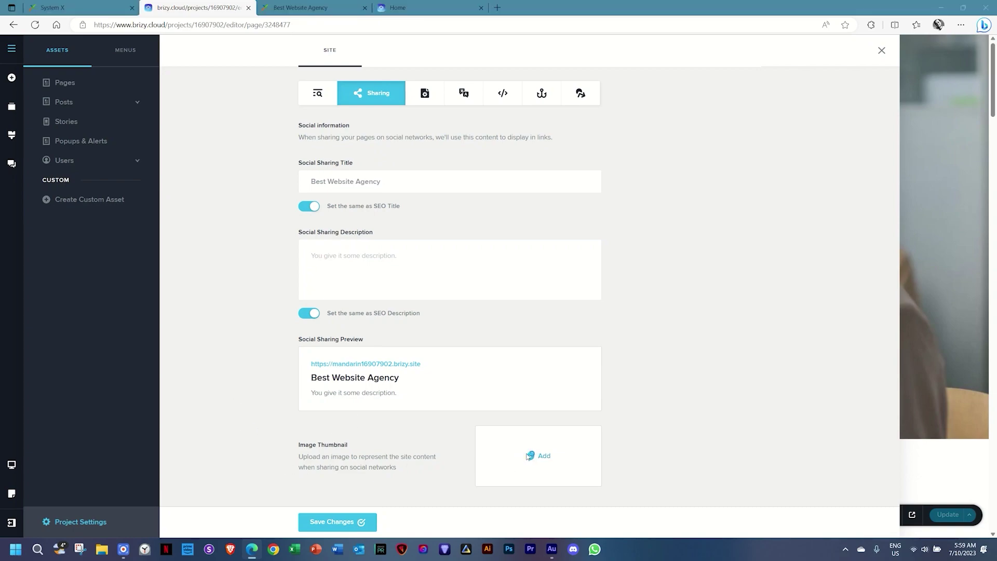
pyautogui.click(229, 85)
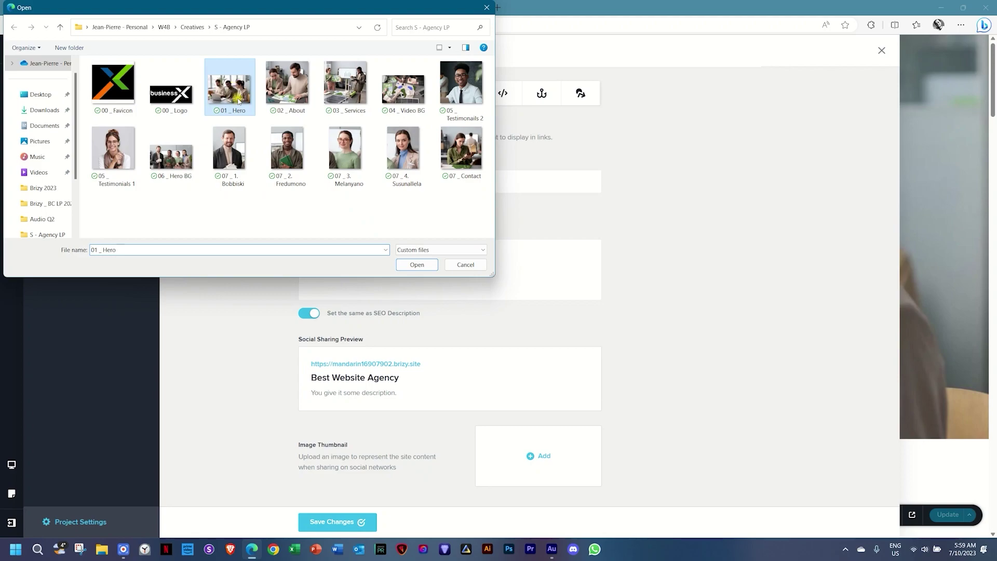
pyautogui.click(408, 264)
pyautogui.scroll(-3, 630, 317)
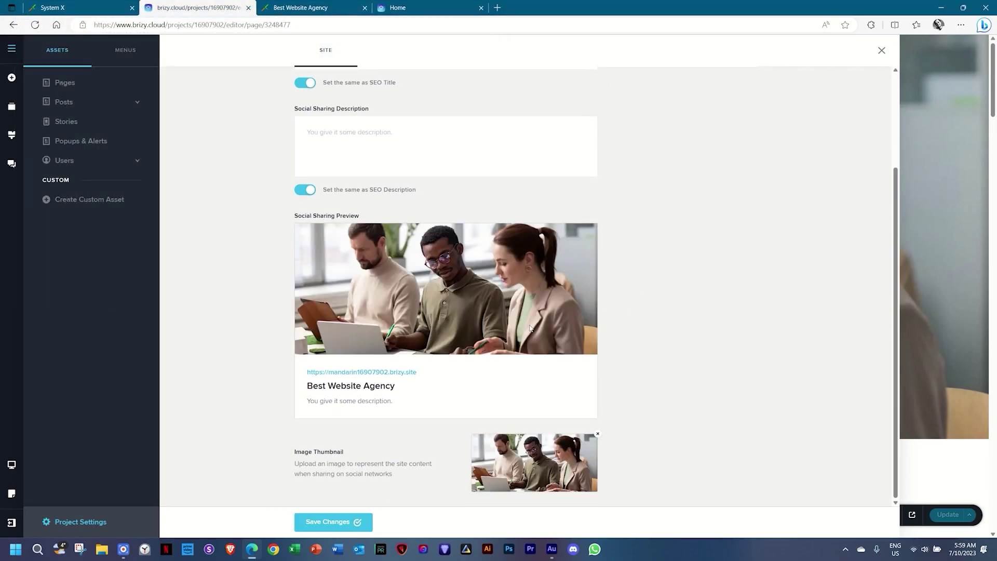
pyautogui.click(345, 520)
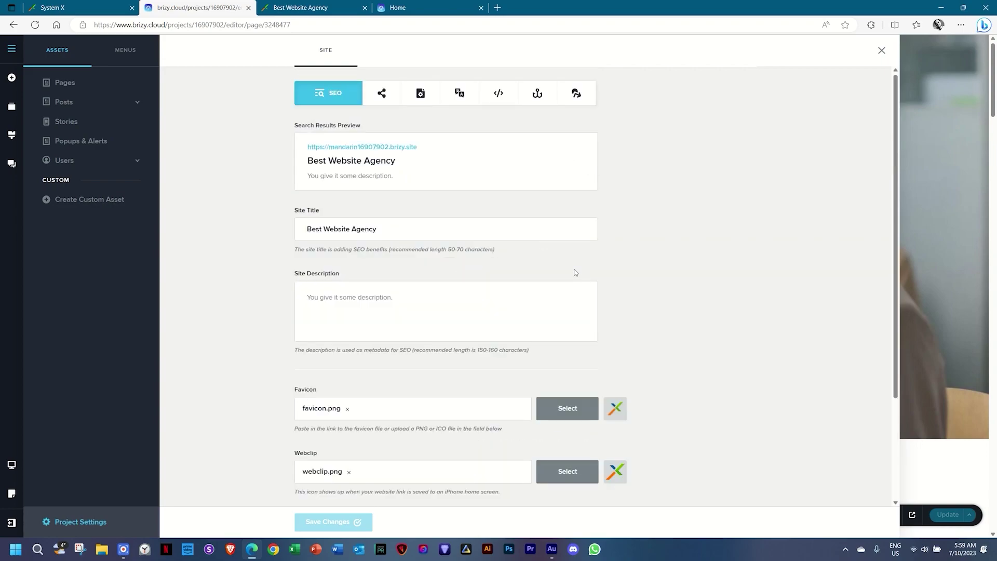
pyautogui.click(881, 50)
# Republish the site and scroll the live preview down to the Contact Us Today form and map.
pyautogui.click(945, 520)
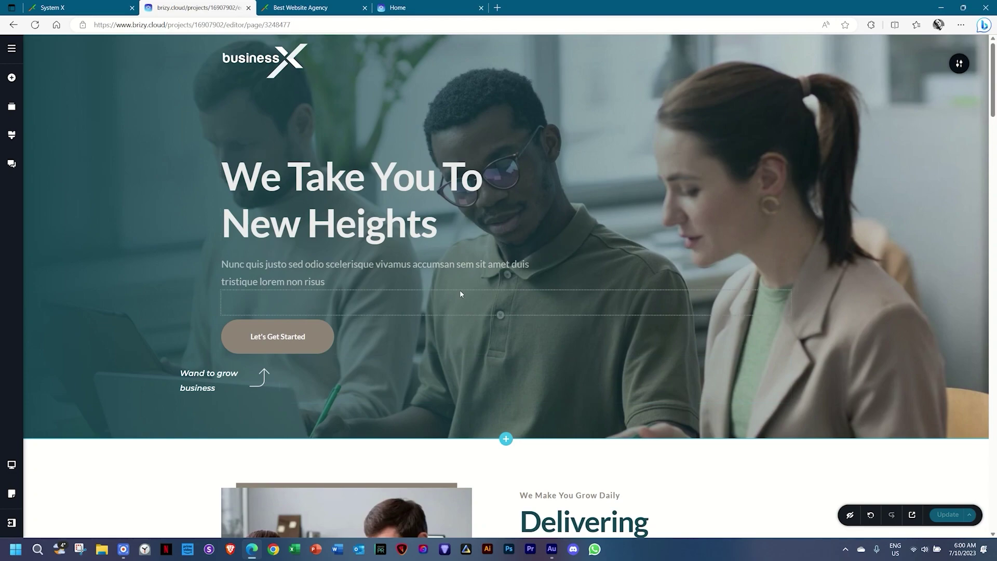
pyautogui.click(343, 7)
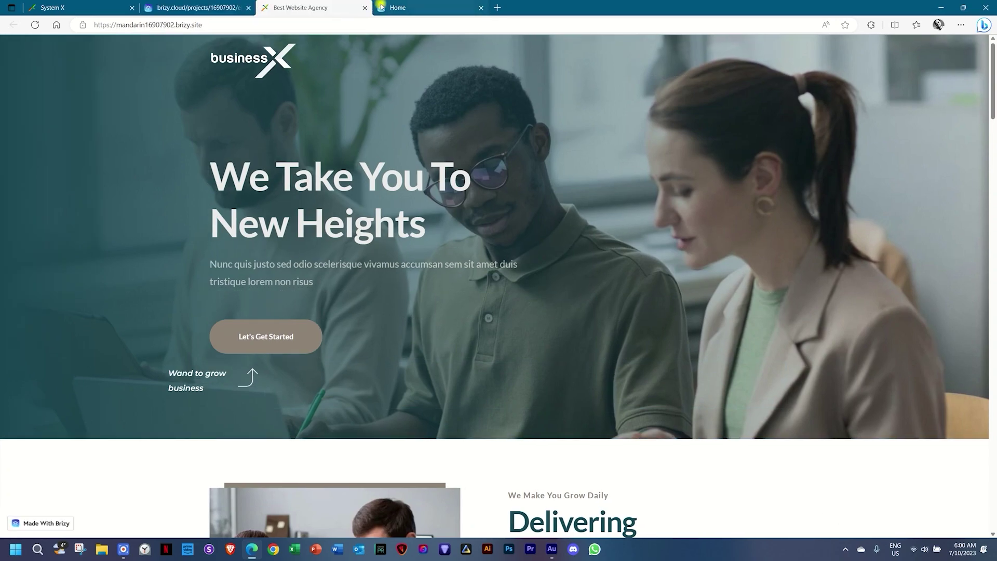
pyautogui.click(365, 7)
pyautogui.click(365, 8)
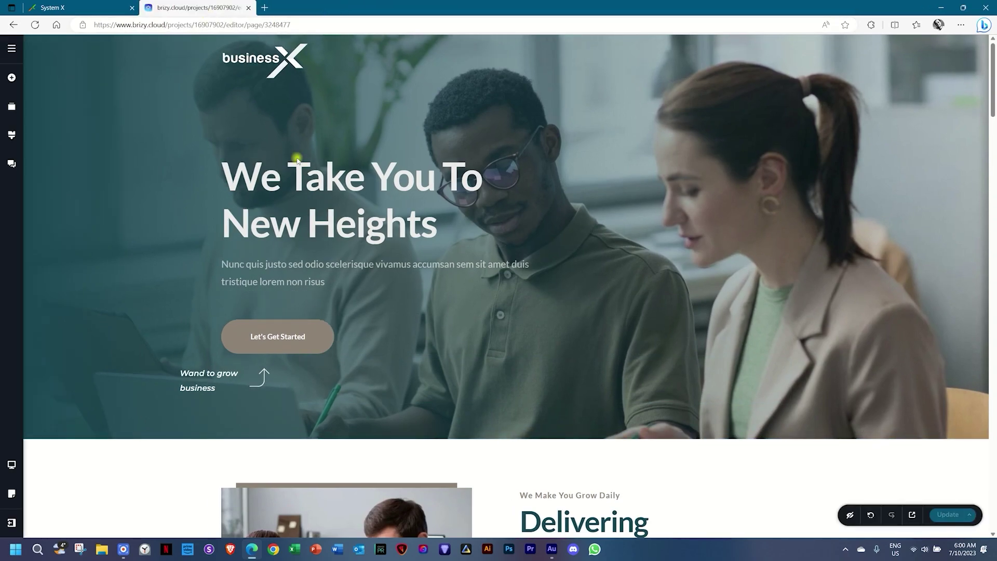
pyautogui.click(914, 516)
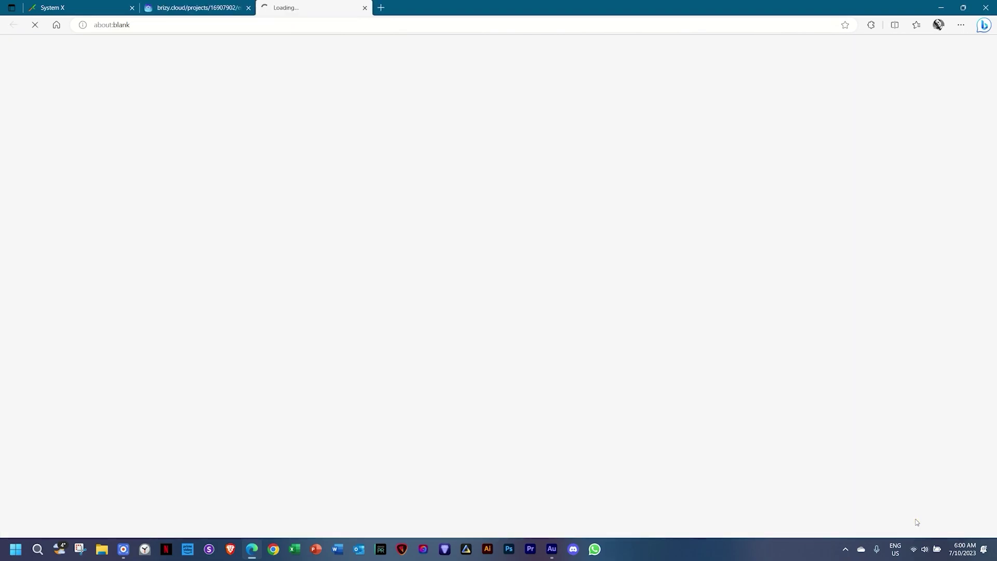
pyautogui.click(133, 8)
pyautogui.click(194, 8)
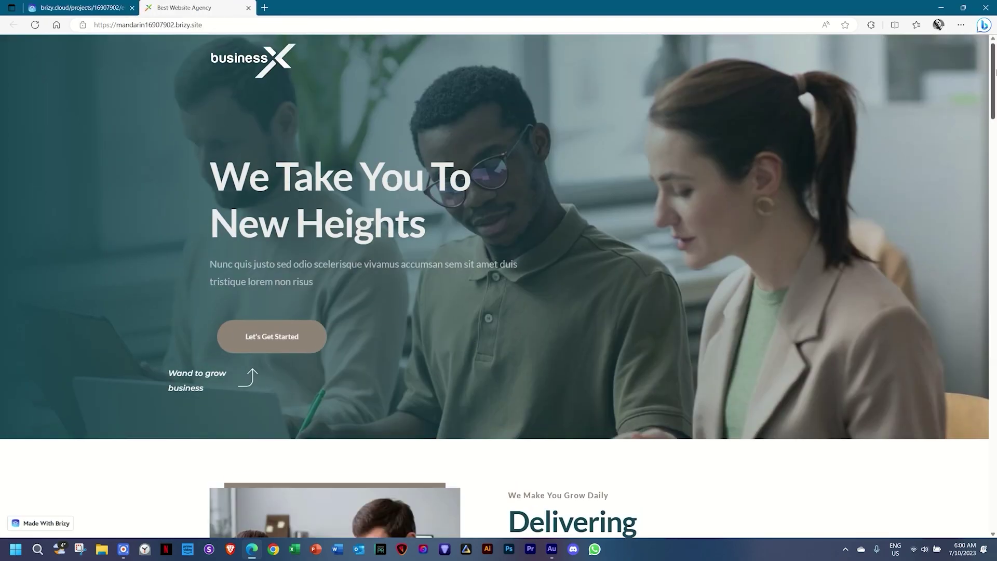
pyautogui.moveTo(994, 71); pyautogui.dragTo(993, 50)
pyautogui.moveTo(994, 88); pyautogui.dragTo(994, 496)
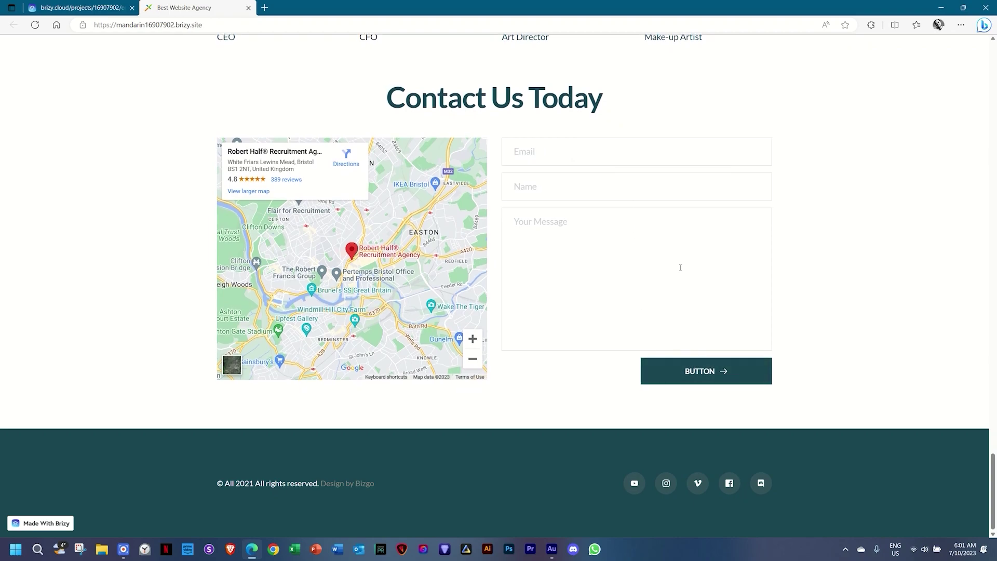
pyautogui.click(70, 6)
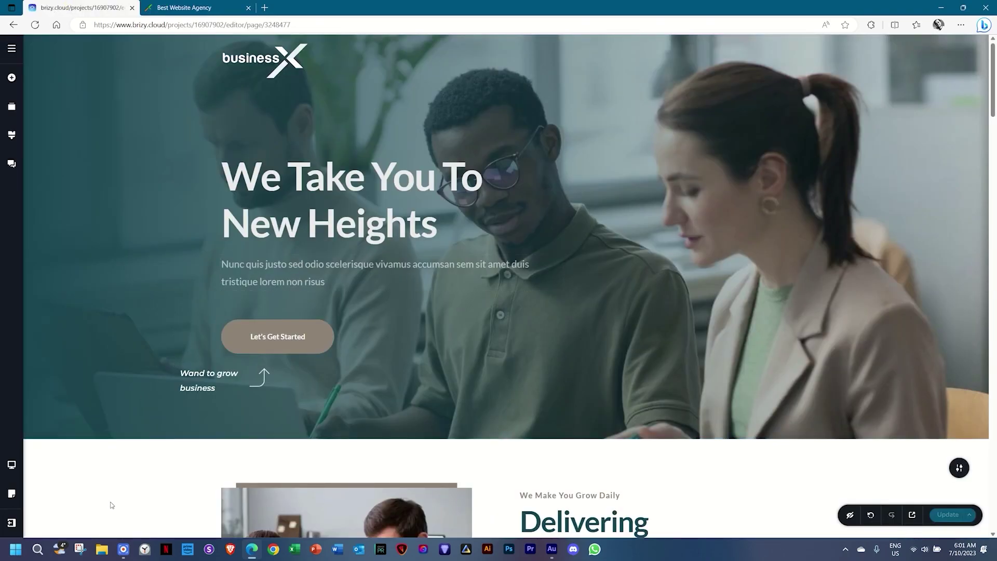
# Go to the dashboard, then submit a test email, name and 'My message' via the live contact form.
pyautogui.click(16, 524)
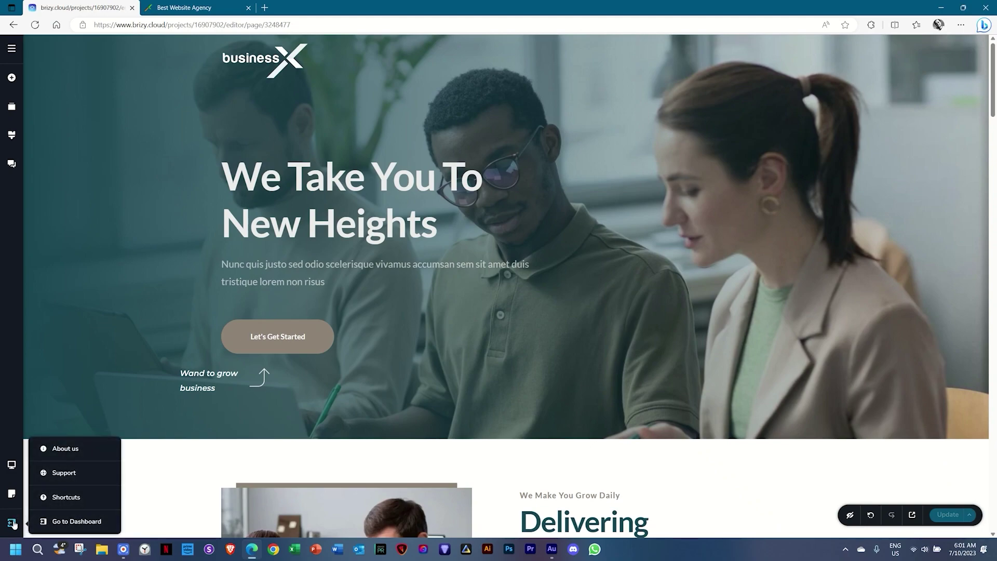
pyautogui.click(63, 522)
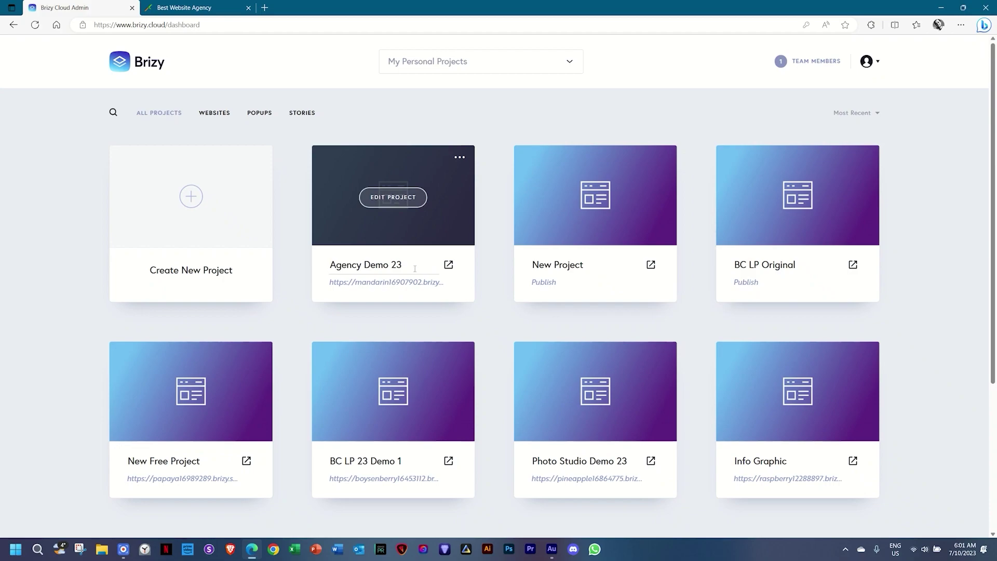
pyautogui.click(203, 7)
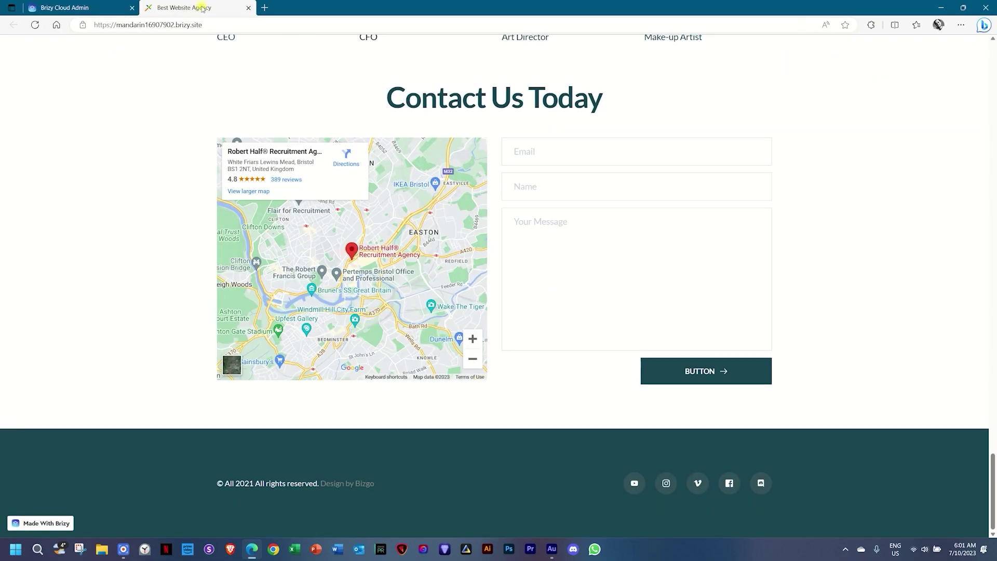
pyautogui.click(552, 147)
pyautogui.press('Tab')
pyautogui.write('JP')
pyautogui.press('Tab')
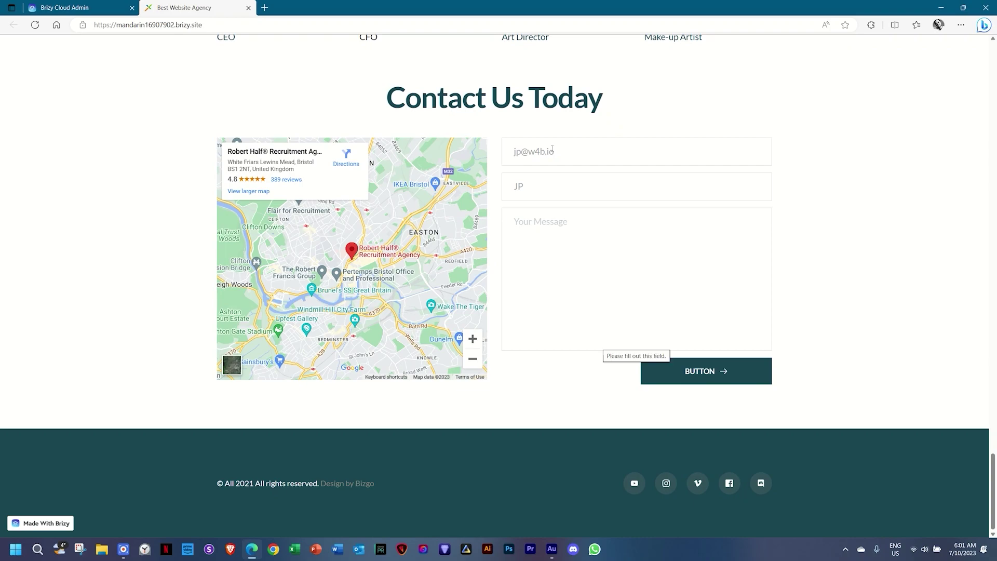
pyautogui.write('My message')
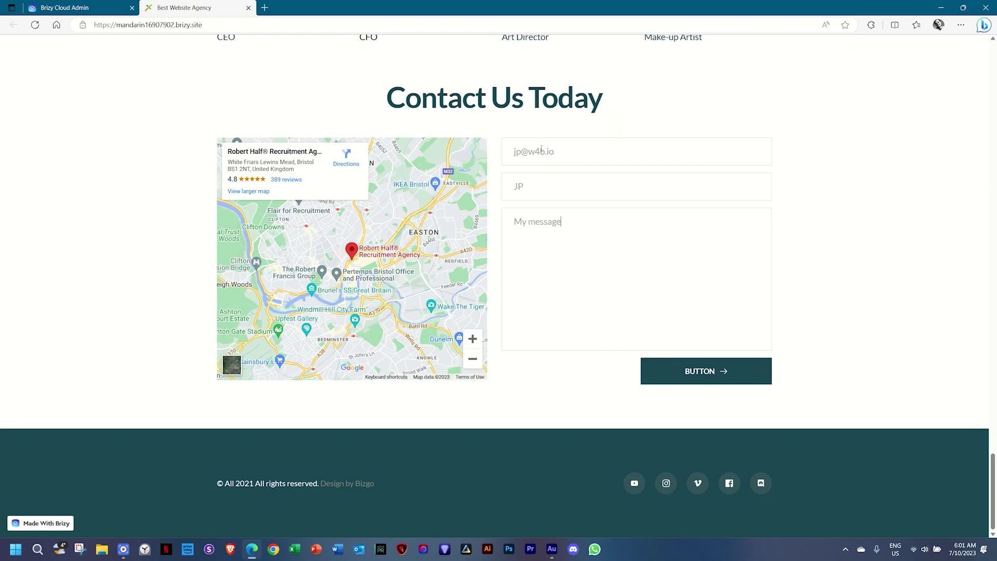
pyautogui.click(704, 372)
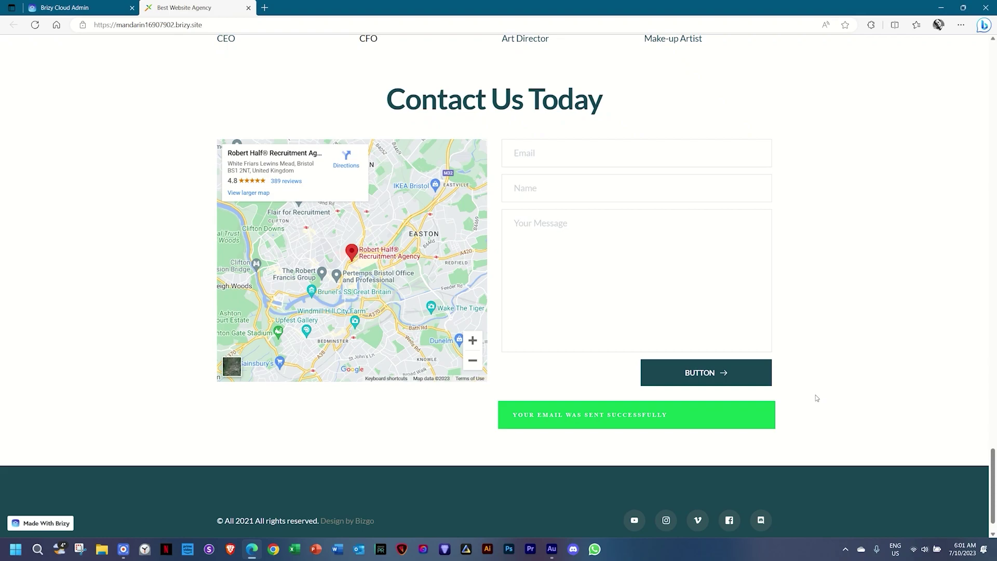
pyautogui.click(101, 5)
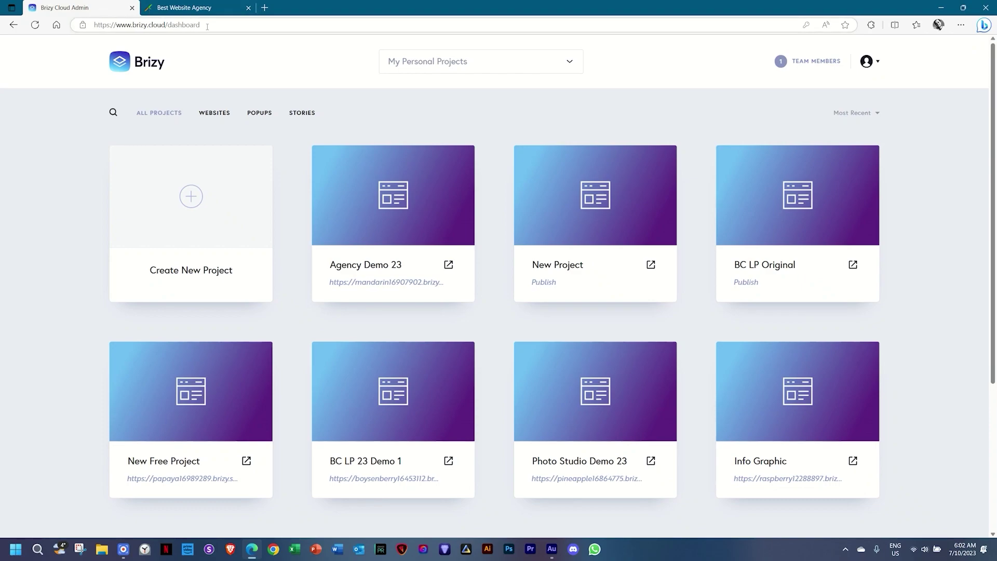
# Open Agency Demo 23's received leads, select all, delete the test lead and close the list.
pyautogui.moveTo(330, 178)
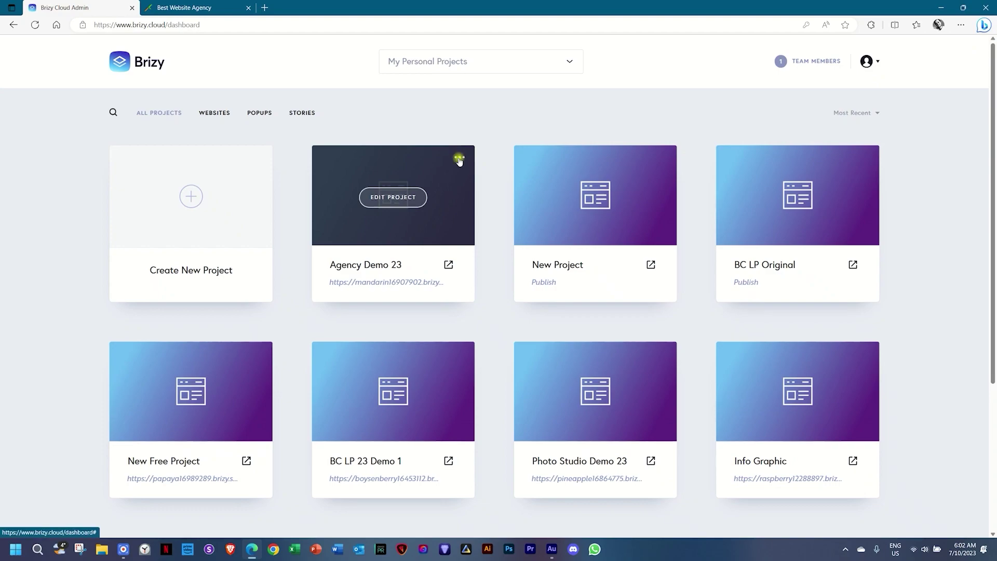
pyautogui.click(459, 159)
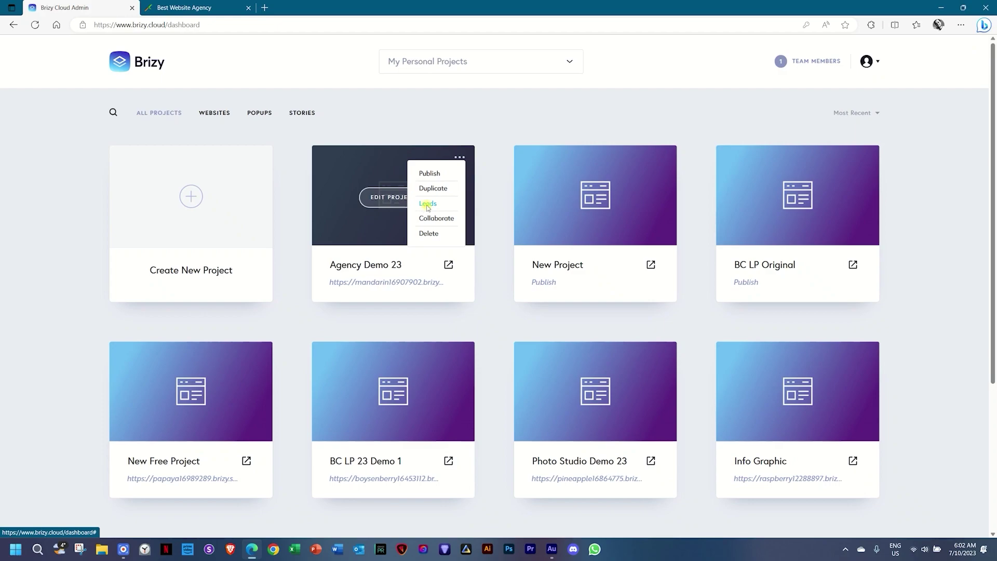
pyautogui.click(428, 204)
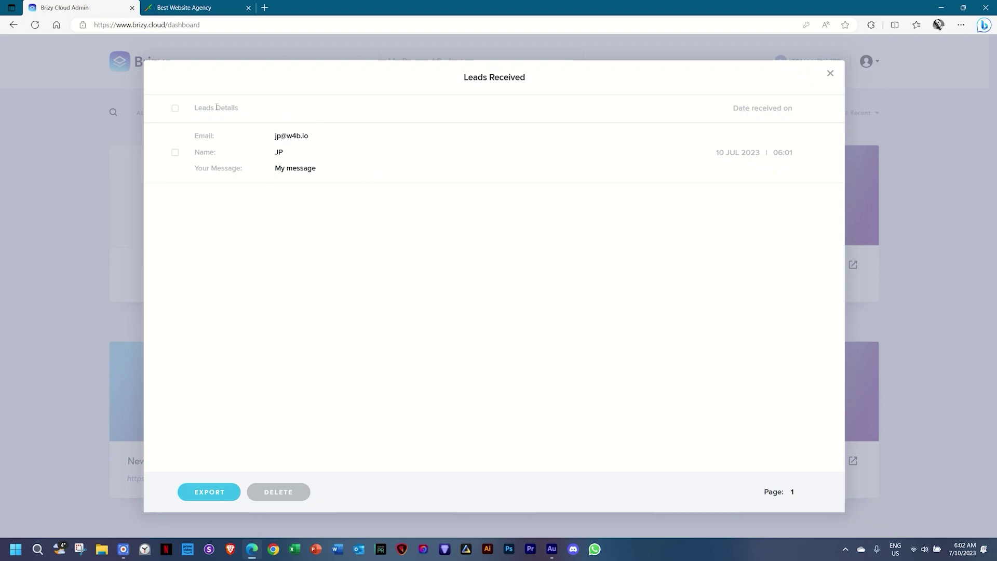
pyautogui.click(175, 108)
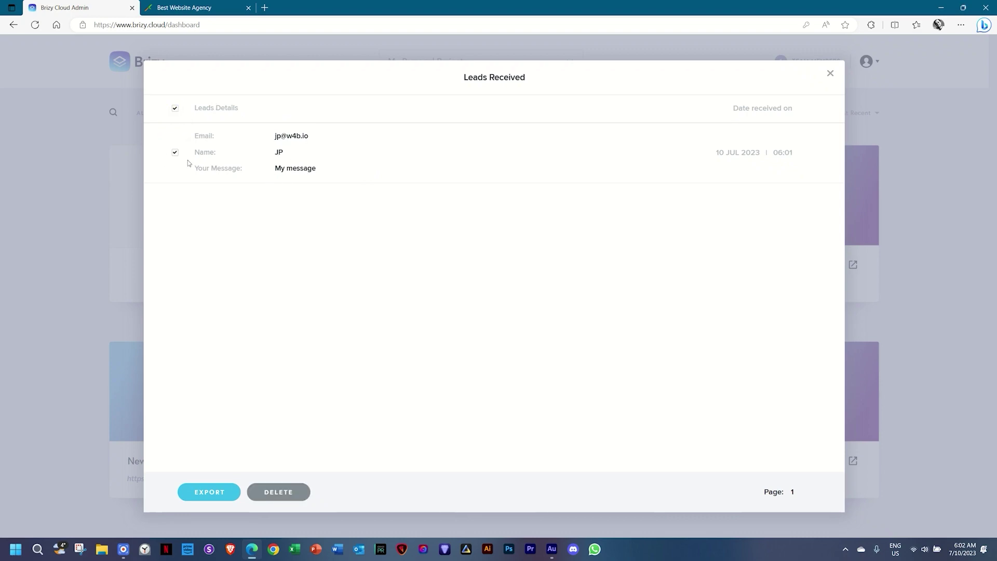
pyautogui.click(206, 493)
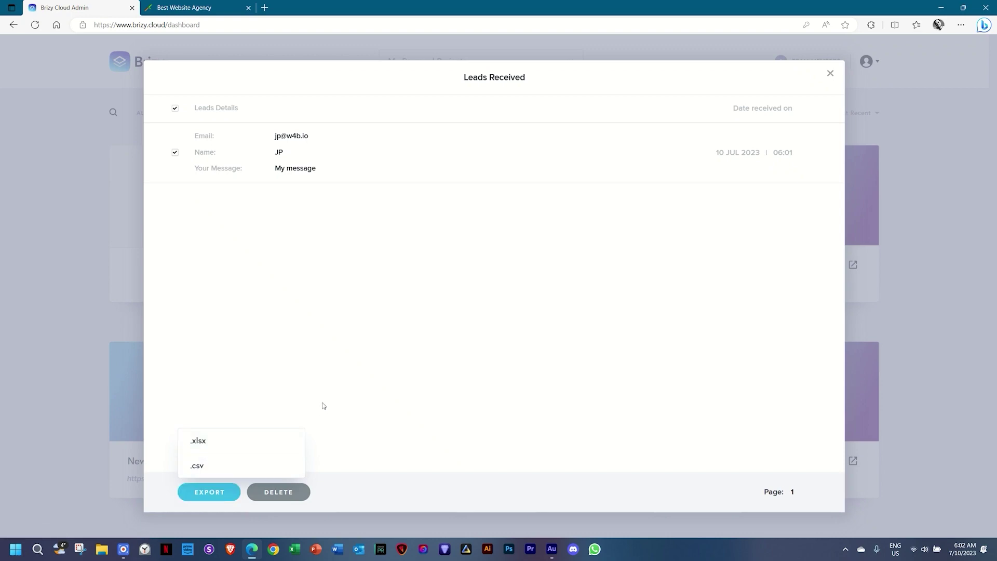
pyautogui.click(379, 376)
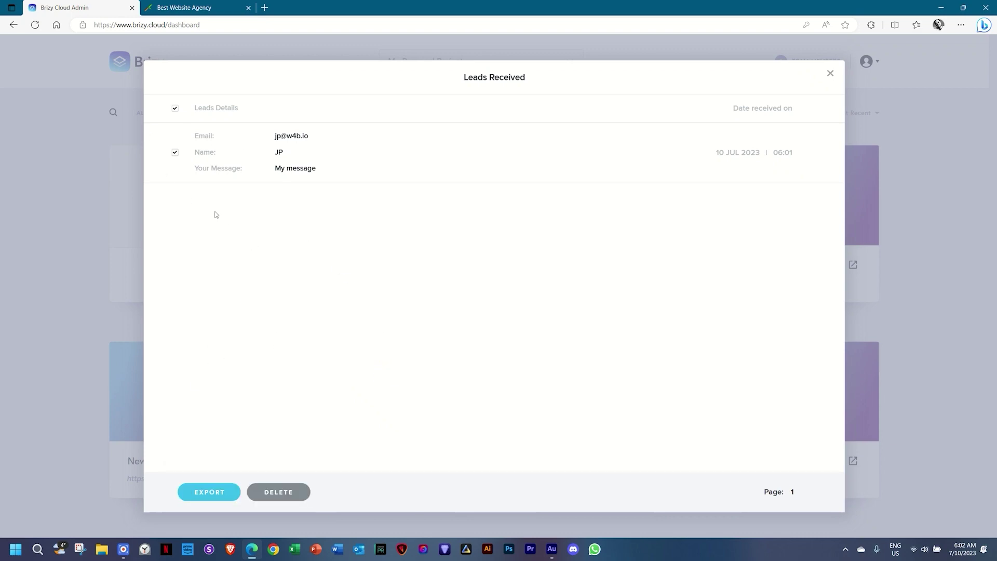
pyautogui.click(266, 493)
pyautogui.click(540, 75)
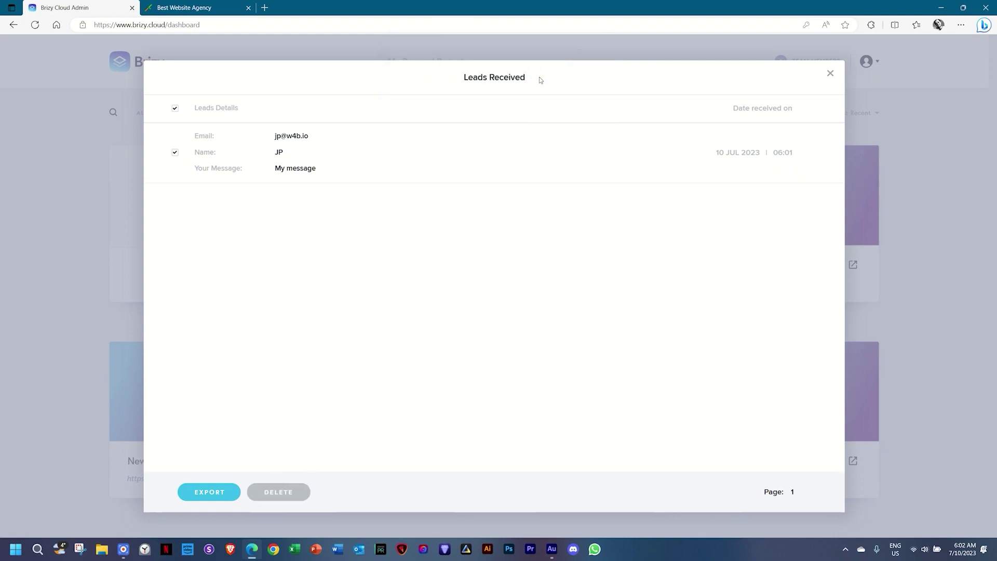
pyautogui.click(828, 76)
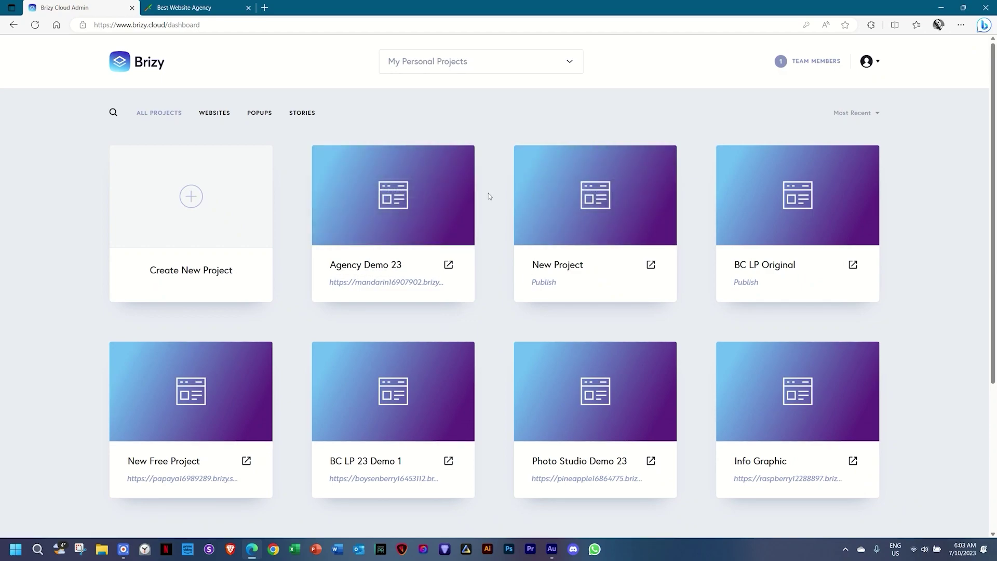
# Reopen Agency Demo 23's leads list to confirm it is empty, then close it.
pyautogui.click(459, 156)
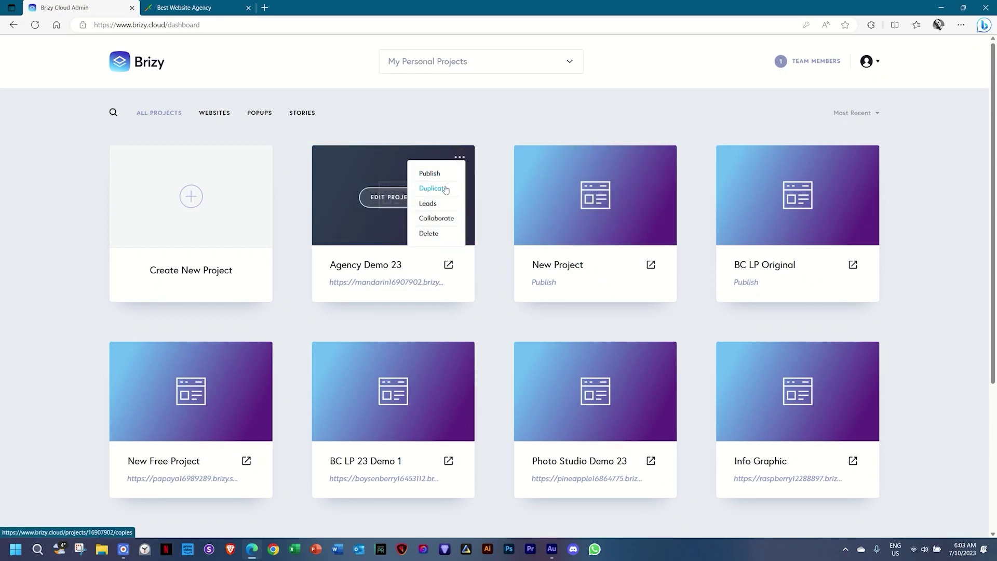
pyautogui.click(427, 204)
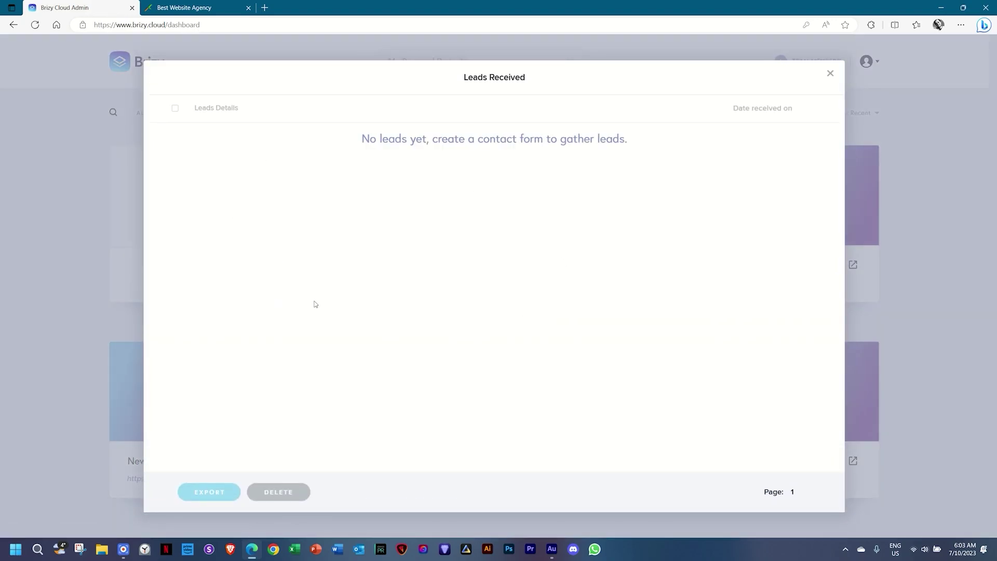
pyautogui.click(830, 73)
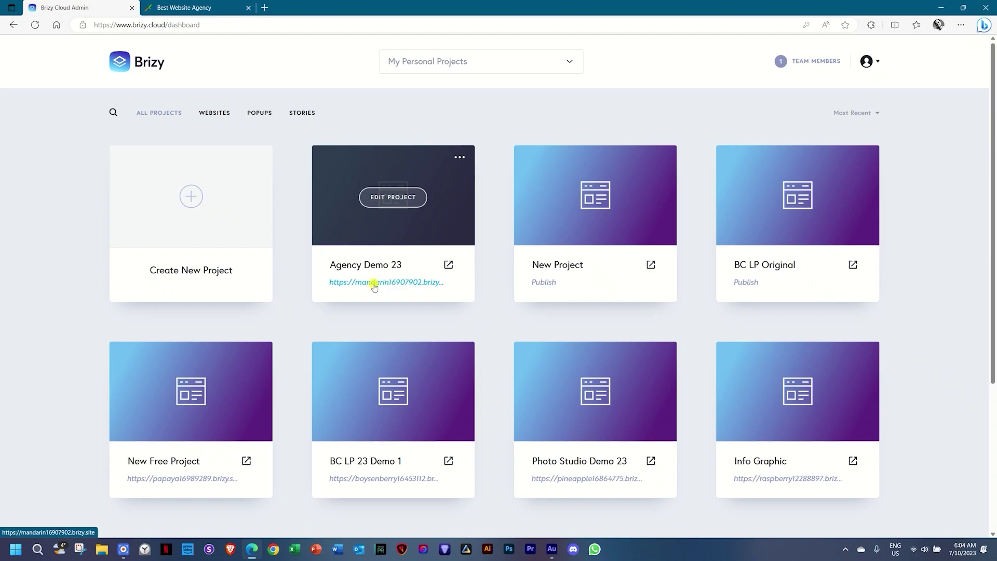
# Publish Agency Demo 23 on subdomain agencydemo-2023.brizy.site and open the live site.
pyautogui.click(372, 283)
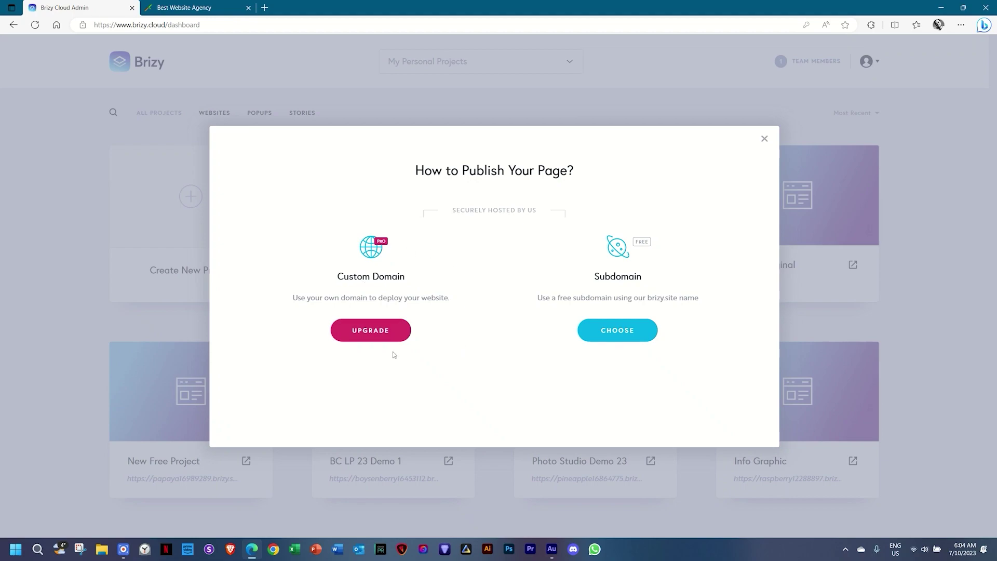
pyautogui.click(609, 338)
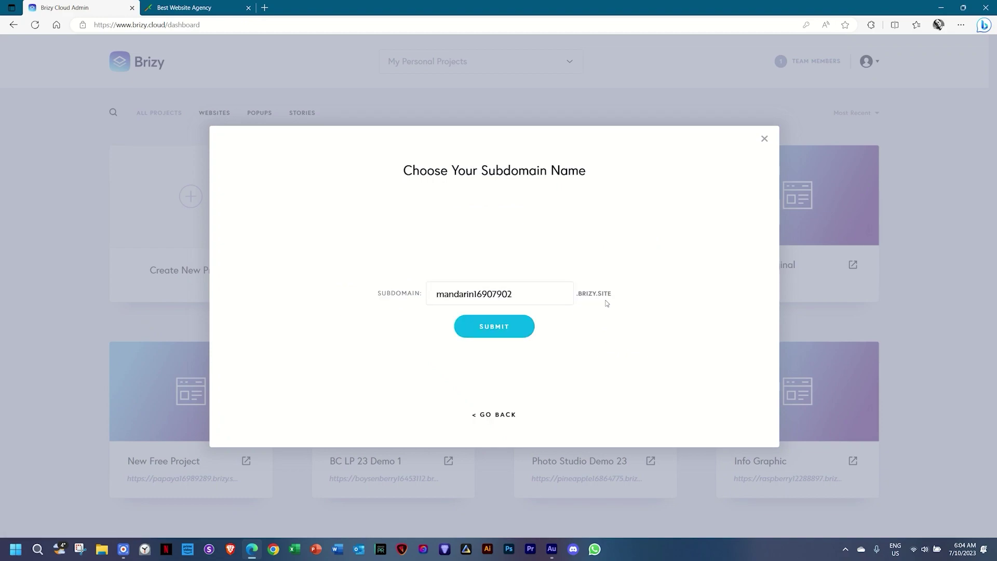
pyautogui.doubleClick(520, 293)
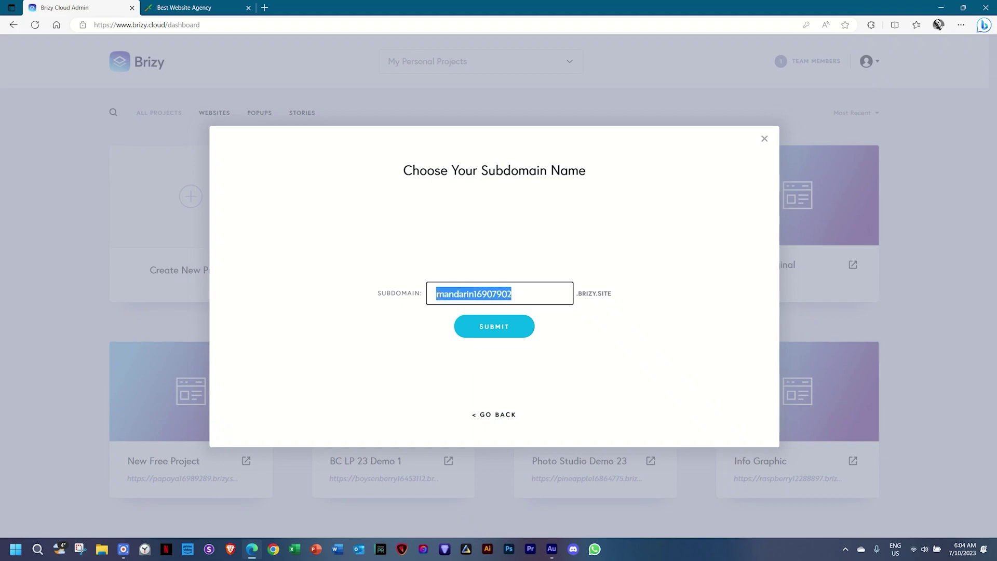
pyautogui.write('agn')
pyautogui.write('ncydemo')
pyautogui.write('-2023')
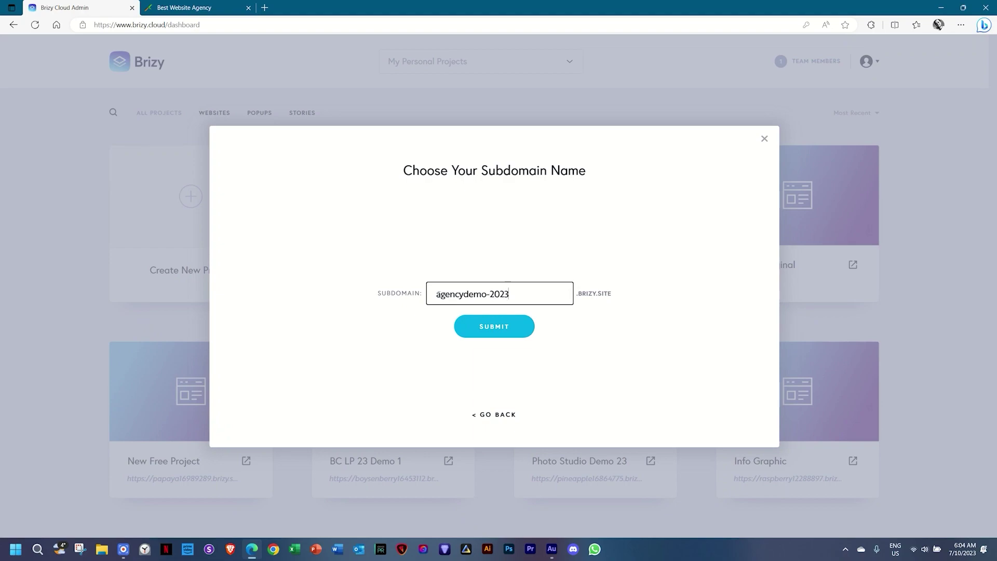
pyautogui.click(488, 326)
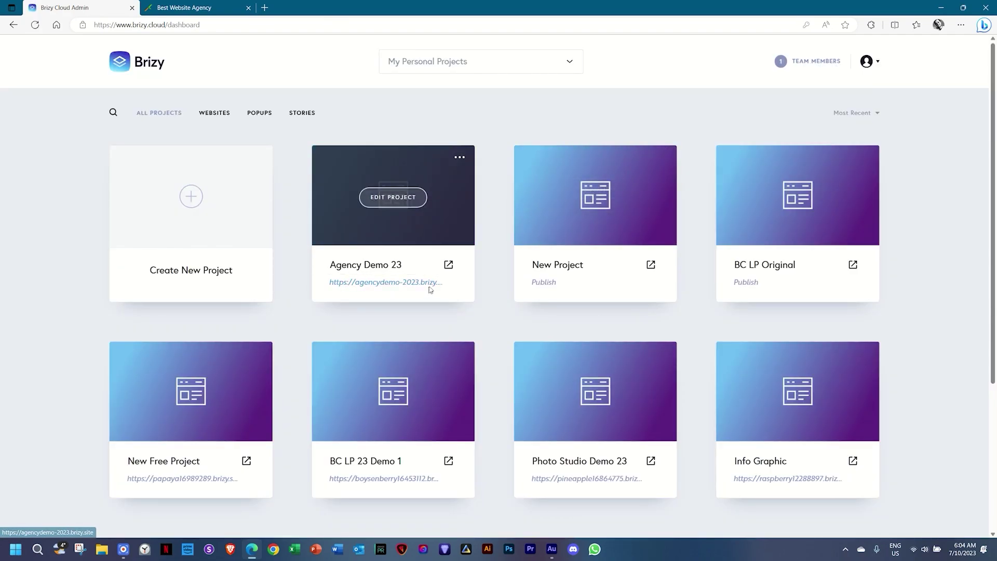
pyautogui.click(449, 266)
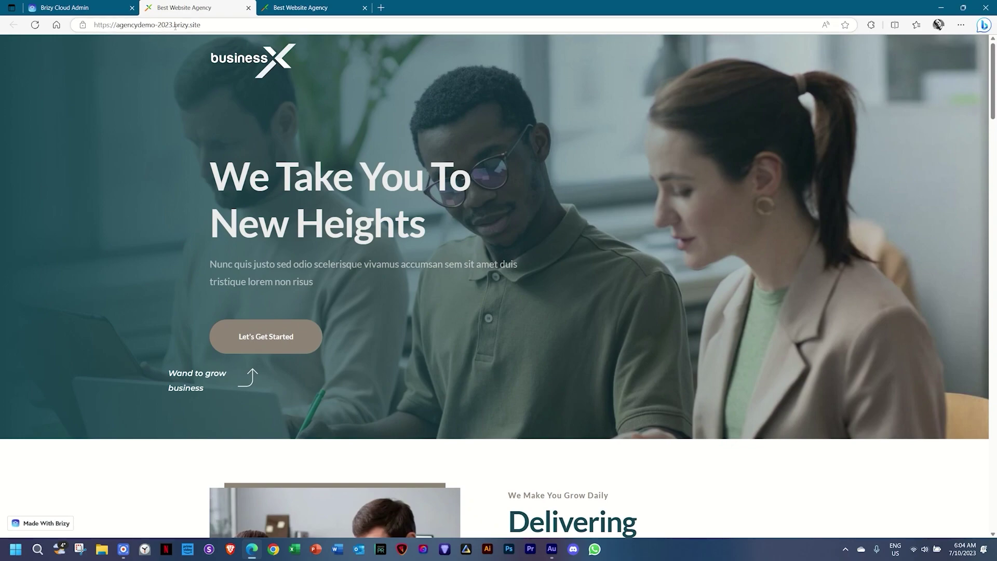
# Return to the Brizy Cloud Admin tab with the projects dashboard.
pyautogui.moveTo(267, 15)
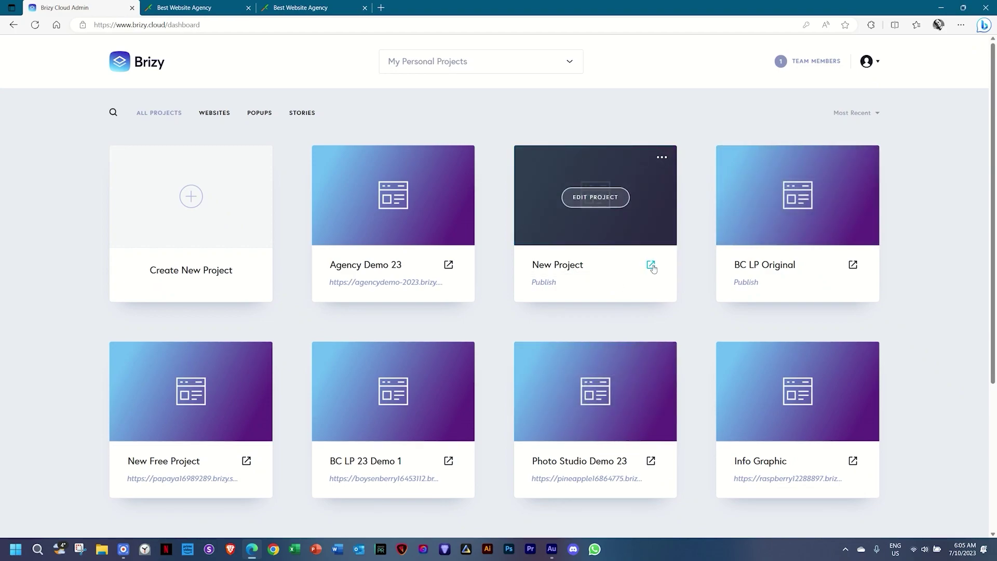
# Delete the untitled New Project, confirming the prompt with DELETE.
pyautogui.click(662, 159)
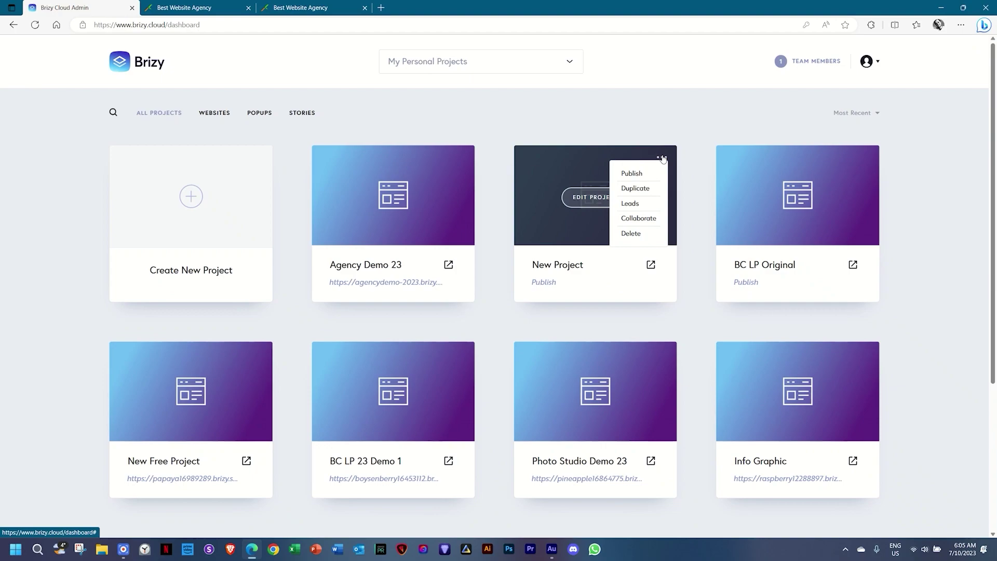
pyautogui.click(627, 235)
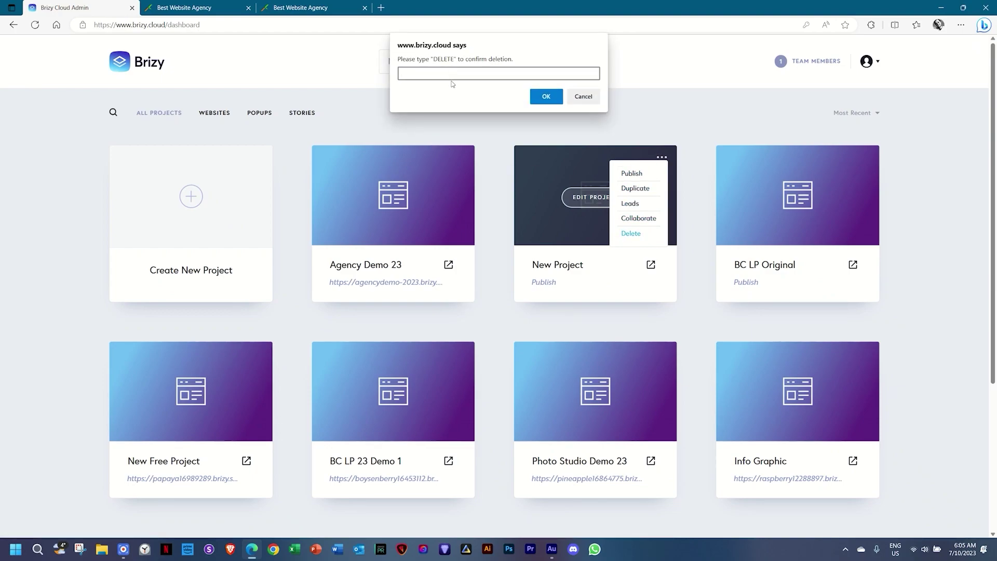
pyautogui.press('capslock')
pyautogui.write('DELETE')
pyautogui.click(543, 97)
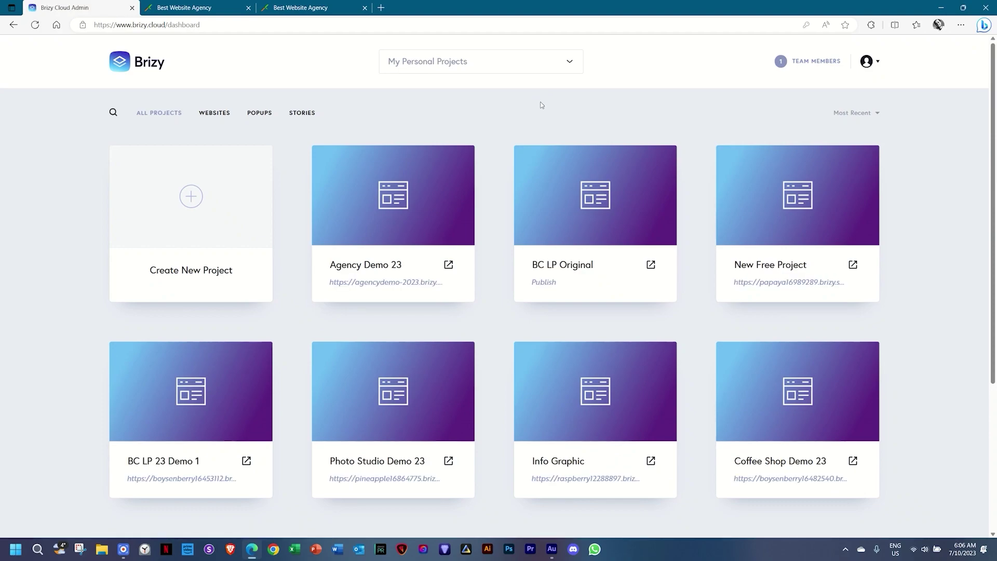
pyautogui.moveTo(602, 177)
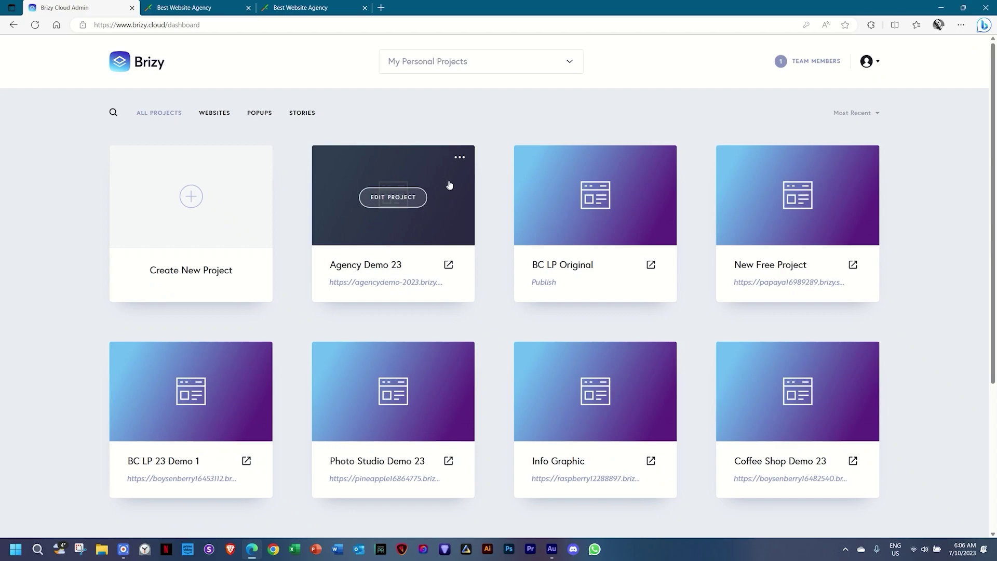
# Duplicate Agency Demo 23, rename the copy from Project #10 to 'Agency Demo 23-2', and open it for editing.
pyautogui.click(459, 157)
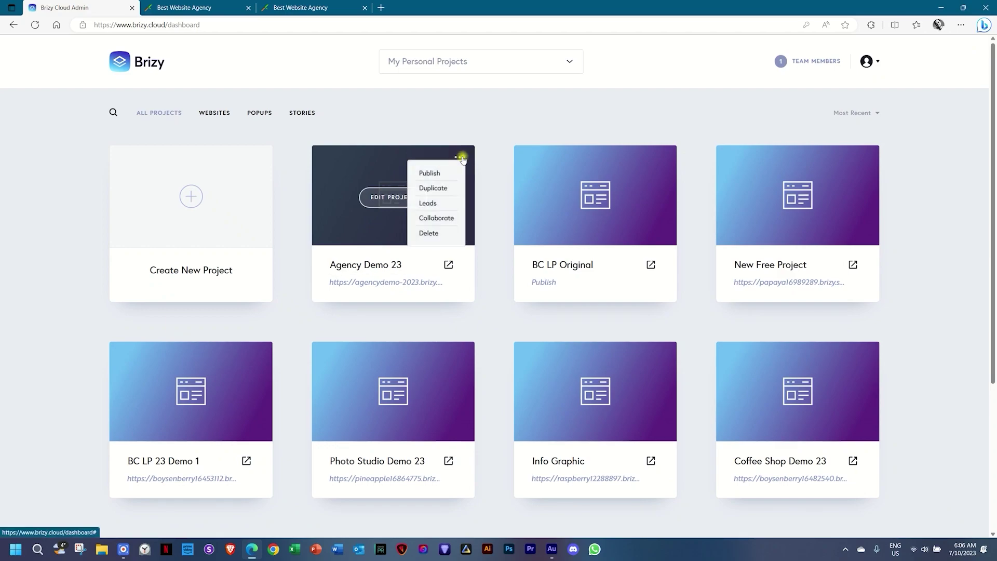
pyautogui.click(443, 188)
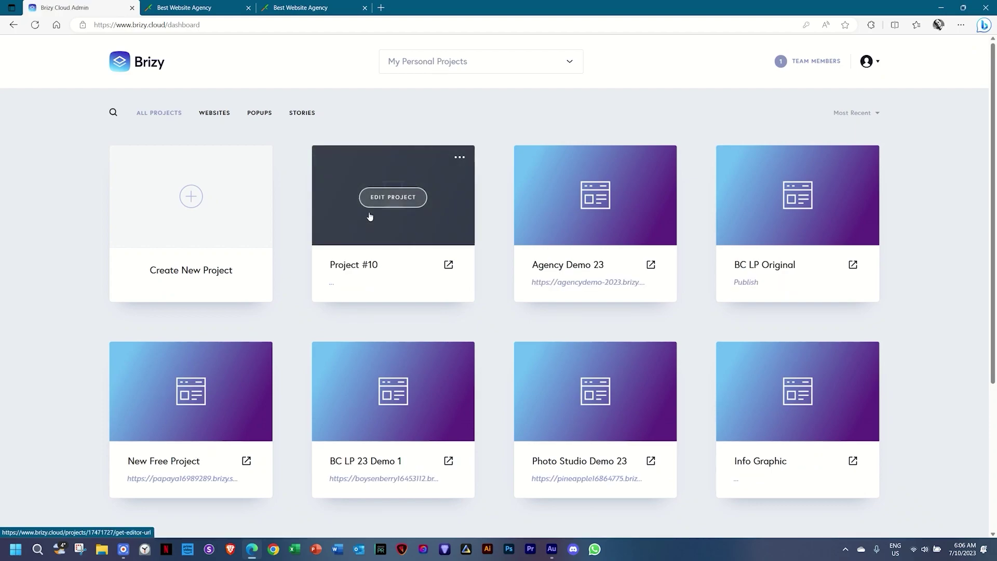
pyautogui.moveTo(379, 266); pyautogui.dragTo(329, 266)
pyautogui.write('aGENCY')
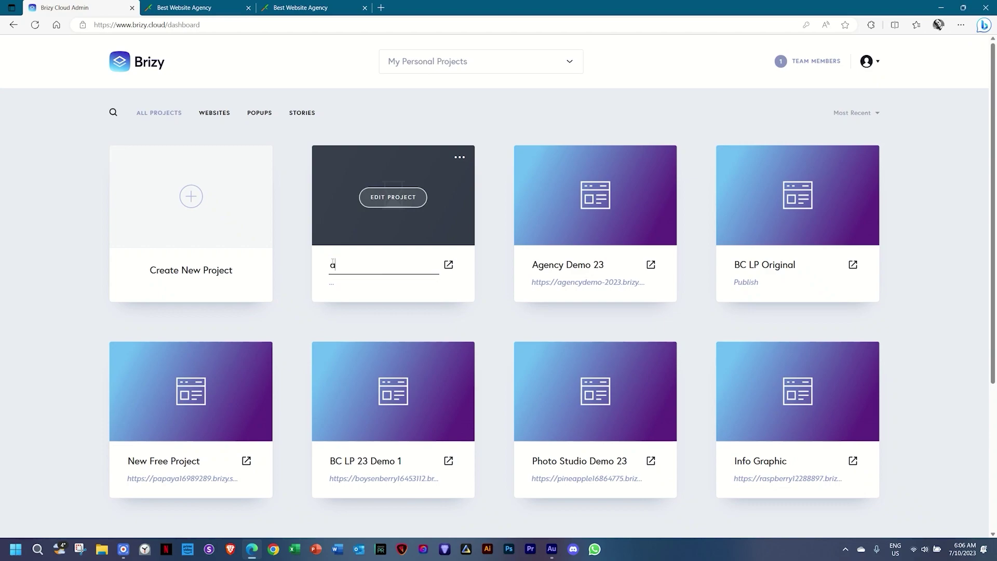
pyautogui.press('BackSpace')
pyautogui.press('BackSpace')
pyautogui.press('BackSpace')
pyautogui.press('BackSpace')
pyautogui.press('BackSpace')
pyautogui.press('BackSpace')
pyautogui.press('capslock')
pyautogui.write('Ag')
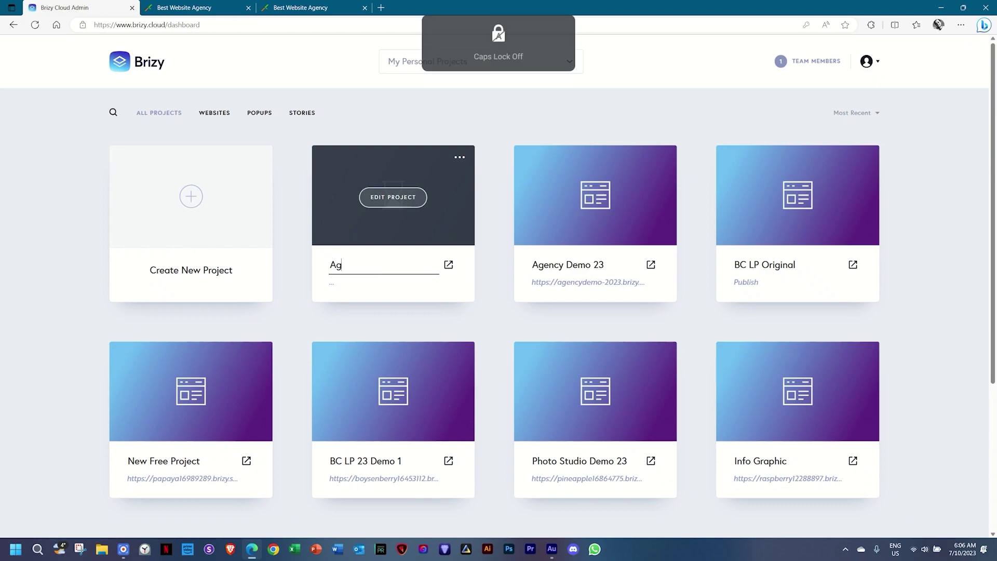
pyautogui.write('ency')
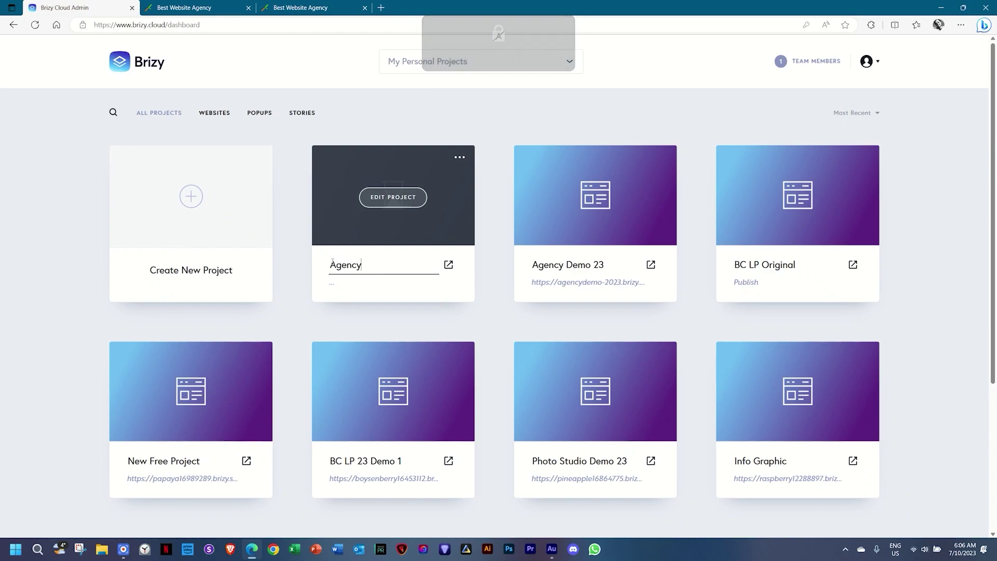
pyautogui.write(' Demo 23-')
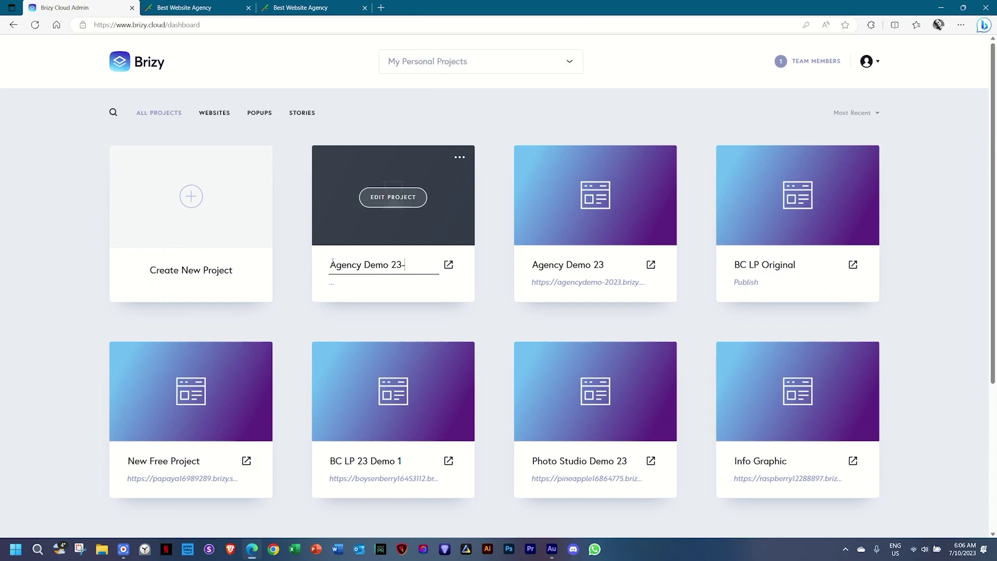
pyautogui.write('2')
pyautogui.click(410, 198)
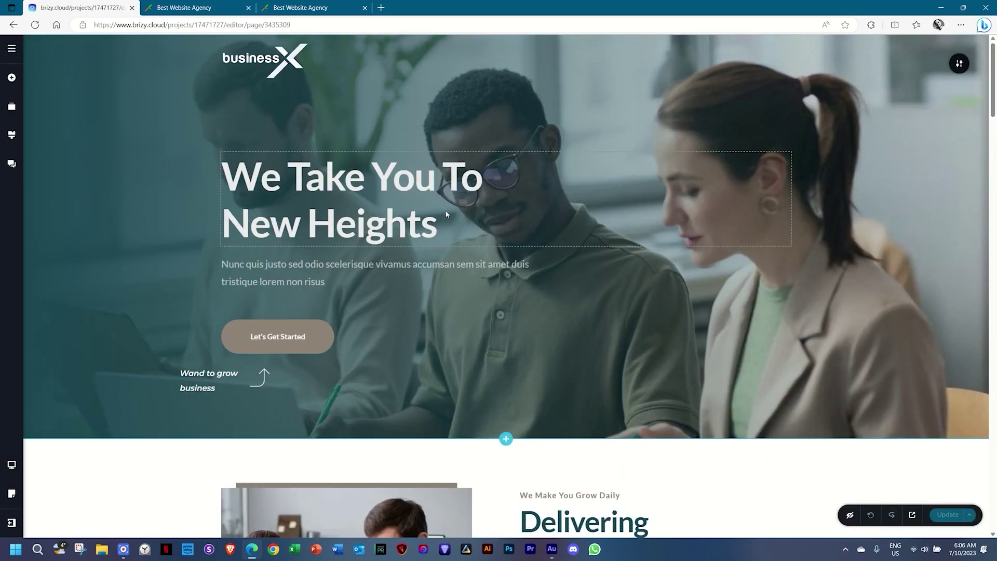
# Look over the duplicated site's page and save it with Update.
pyautogui.scroll(-20, 446, 214)
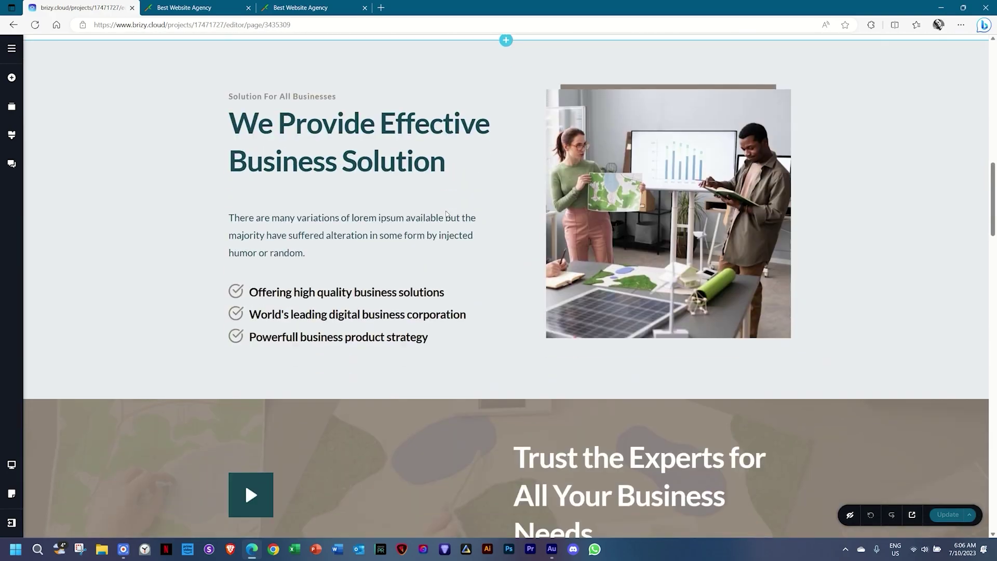
pyautogui.scroll(-20, 445, 214)
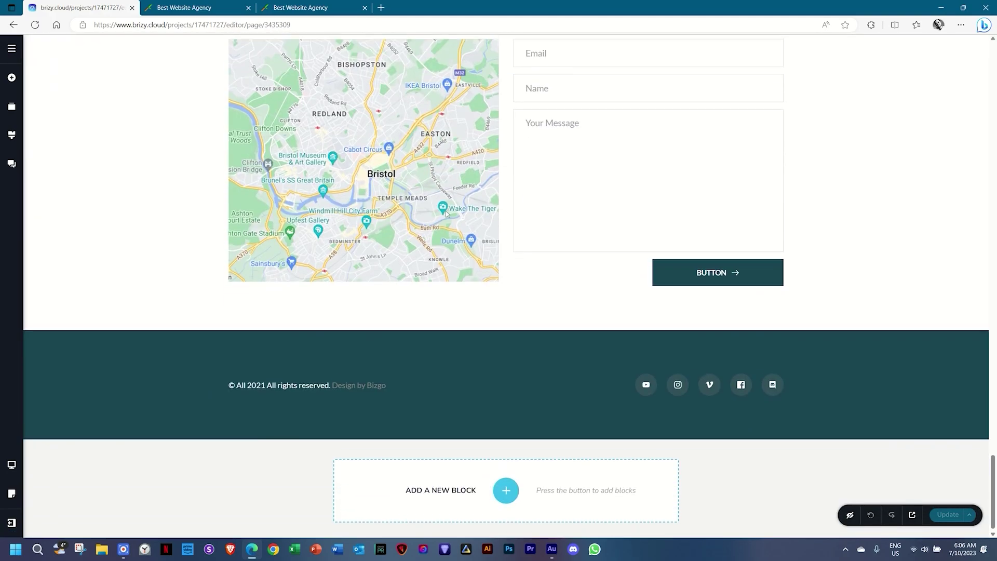
pyautogui.scroll(20, 446, 211)
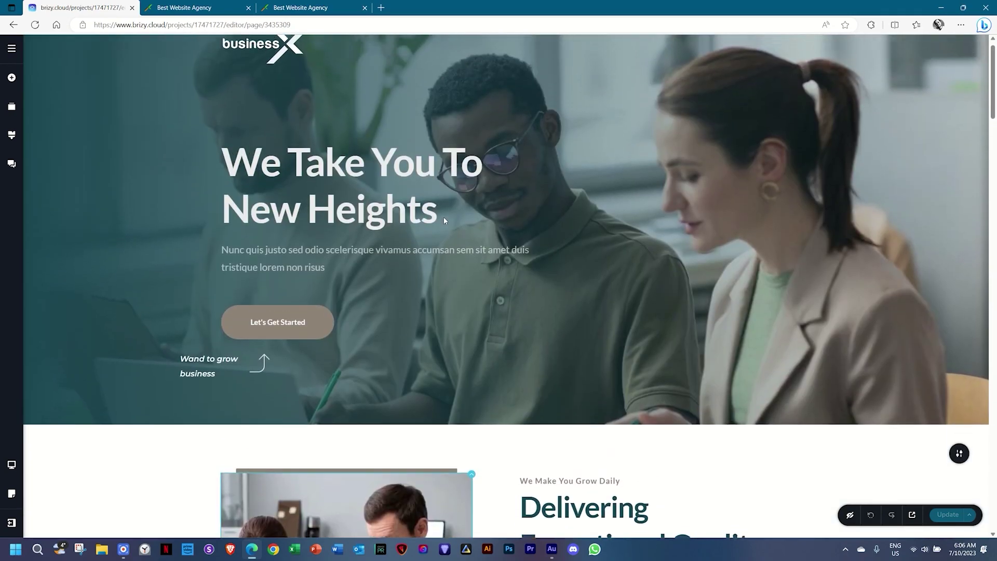
pyautogui.click(948, 515)
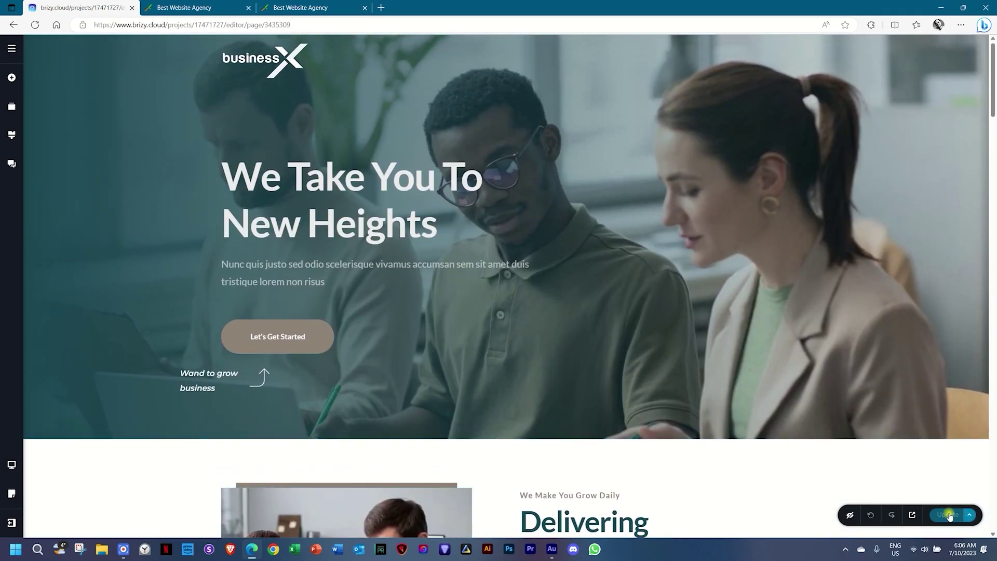
# Preview the copy live at mandarin17471727.brizy.site and compare it with the original agencydemo-2023 site.
pyautogui.click(912, 516)
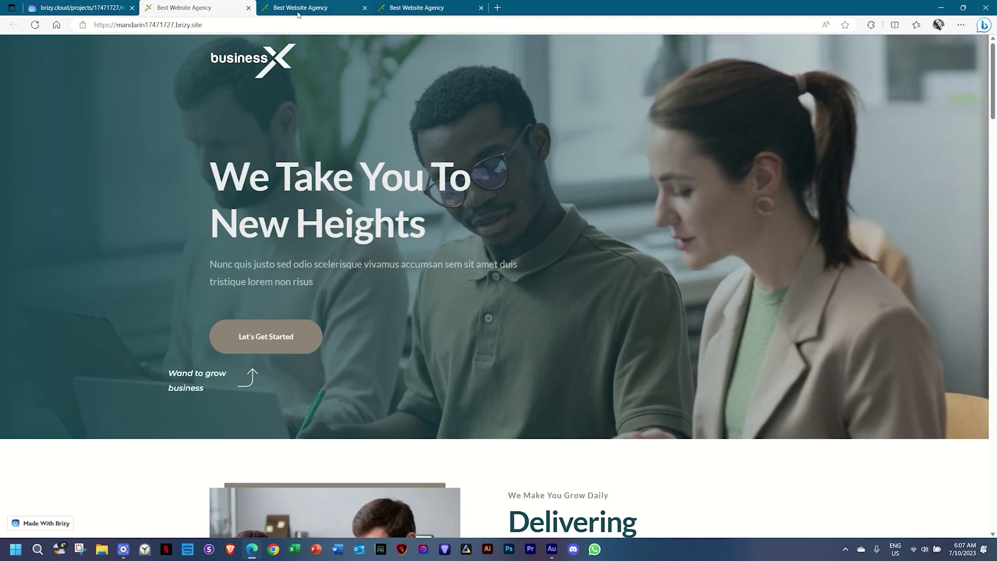
pyautogui.click(297, 10)
pyautogui.click(231, 11)
pyautogui.click(302, 8)
pyautogui.click(213, 7)
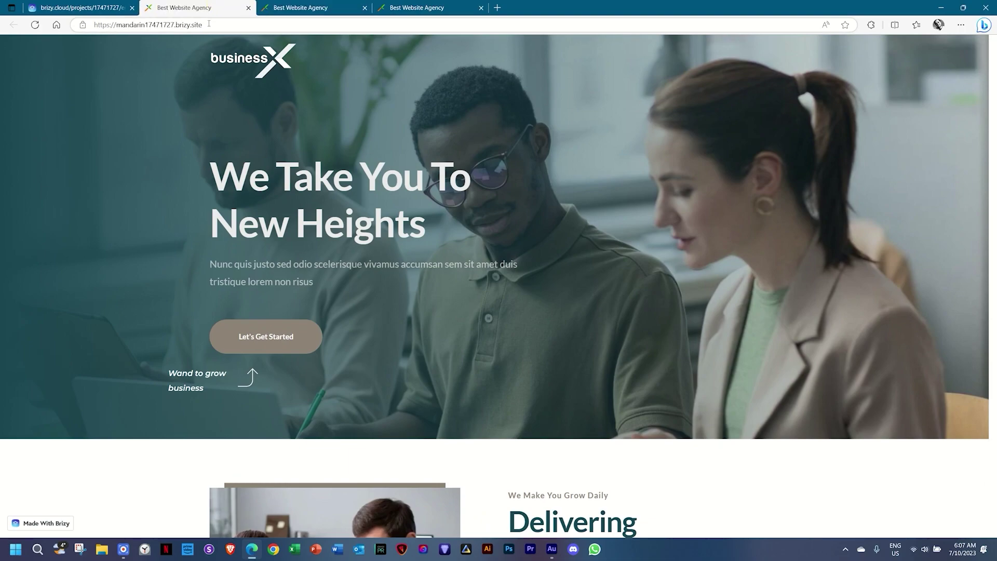
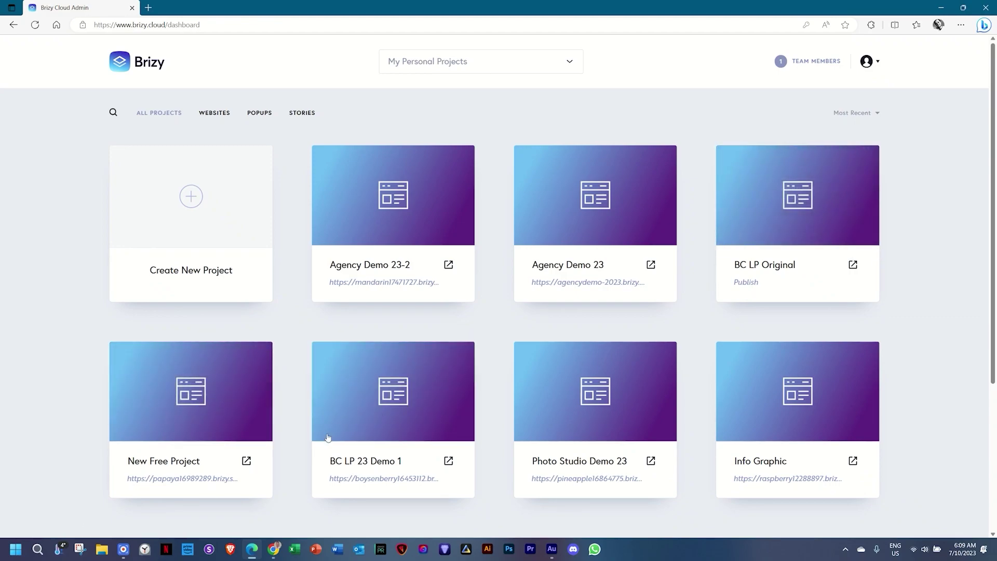
# Switch to the Chrome account's project dashboard, browse its projects, and list its five workspaces.
pyautogui.click(280, 546)
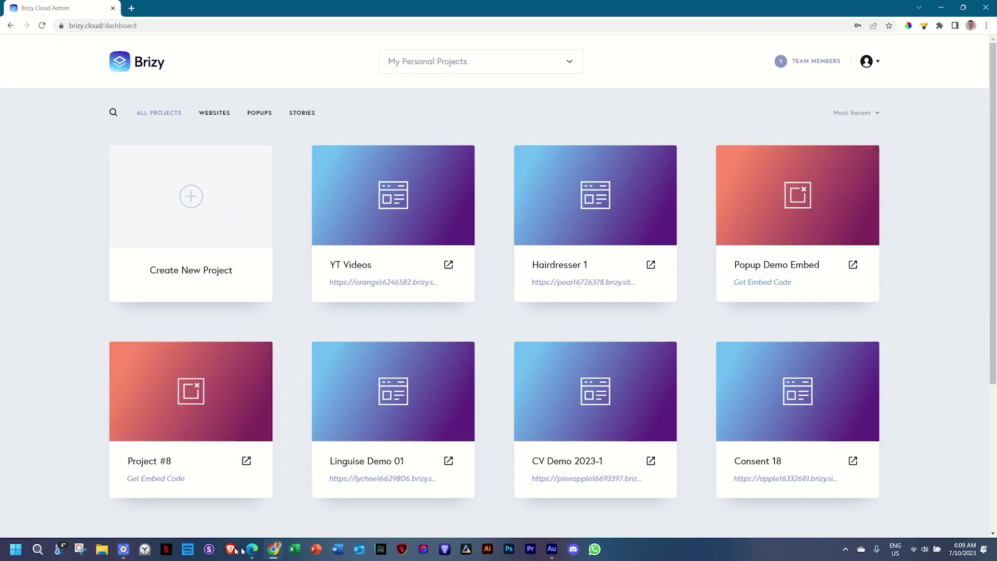
pyautogui.scroll(-4, 899, 290)
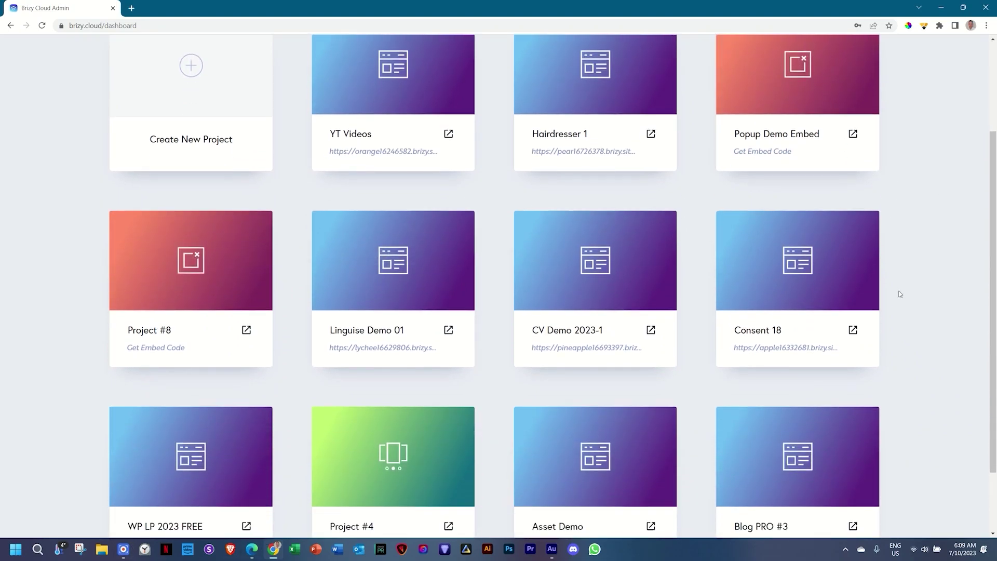
pyautogui.scroll(4, 900, 294)
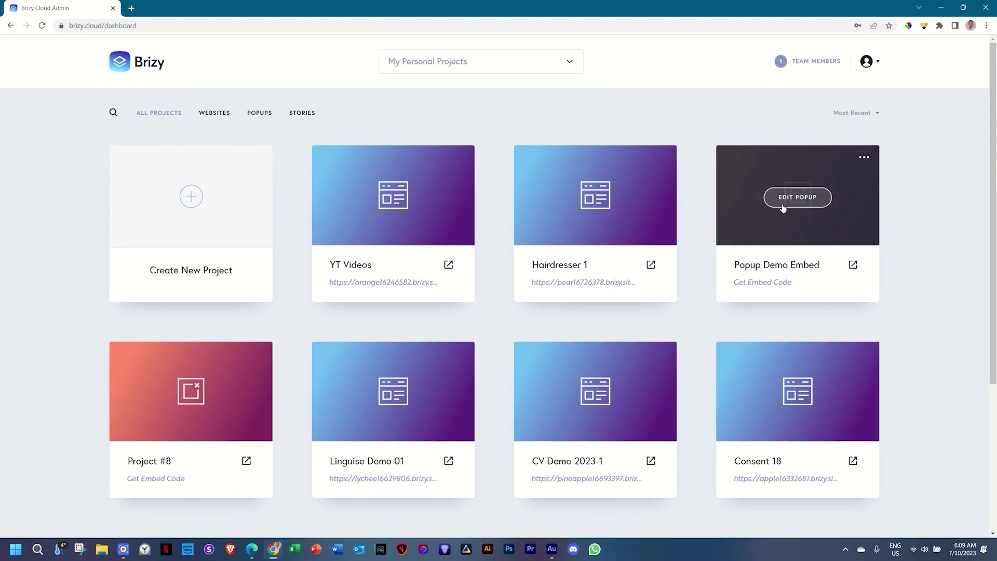
pyautogui.scroll(-4, 897, 217)
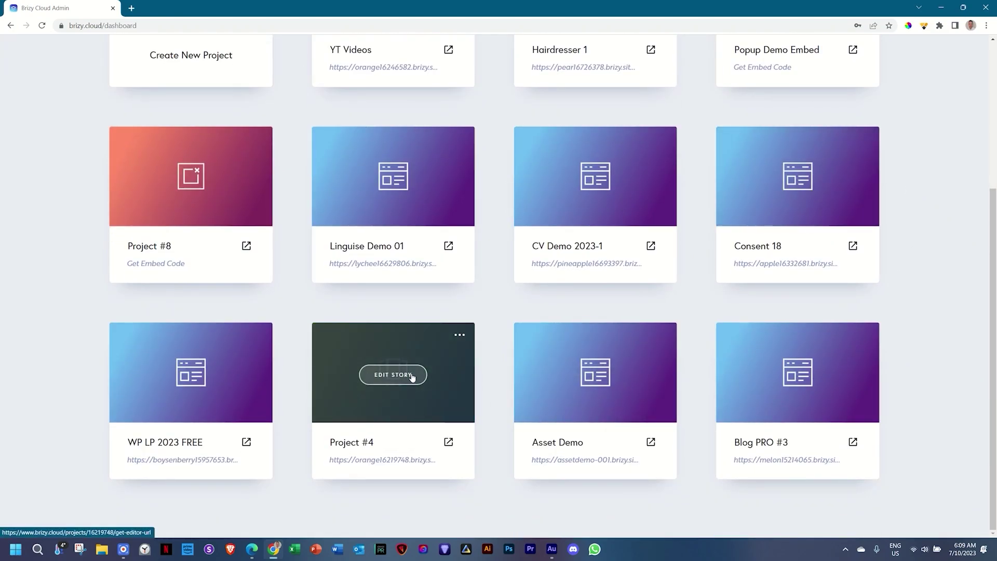
pyautogui.scroll(4, 958, 355)
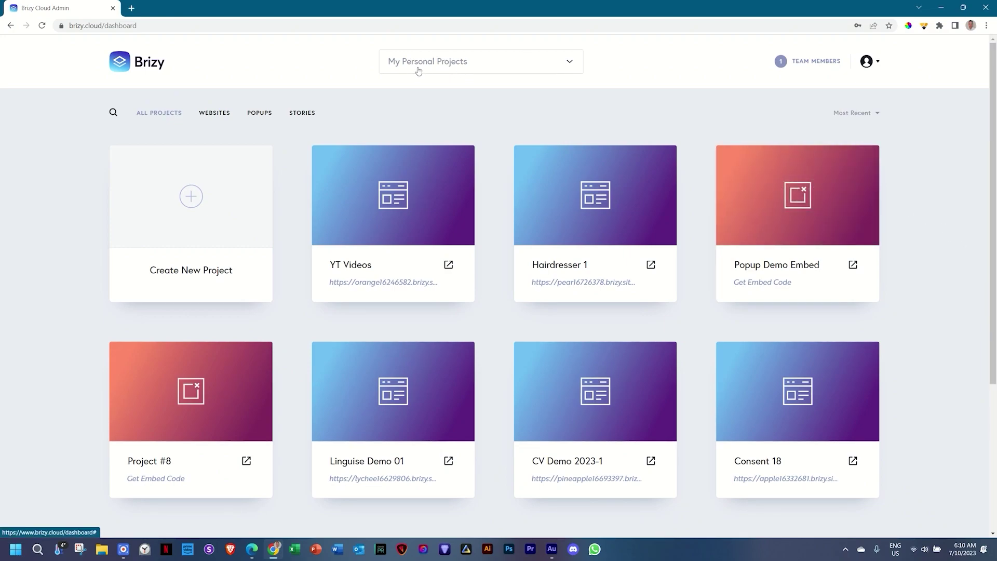
pyautogui.click(570, 65)
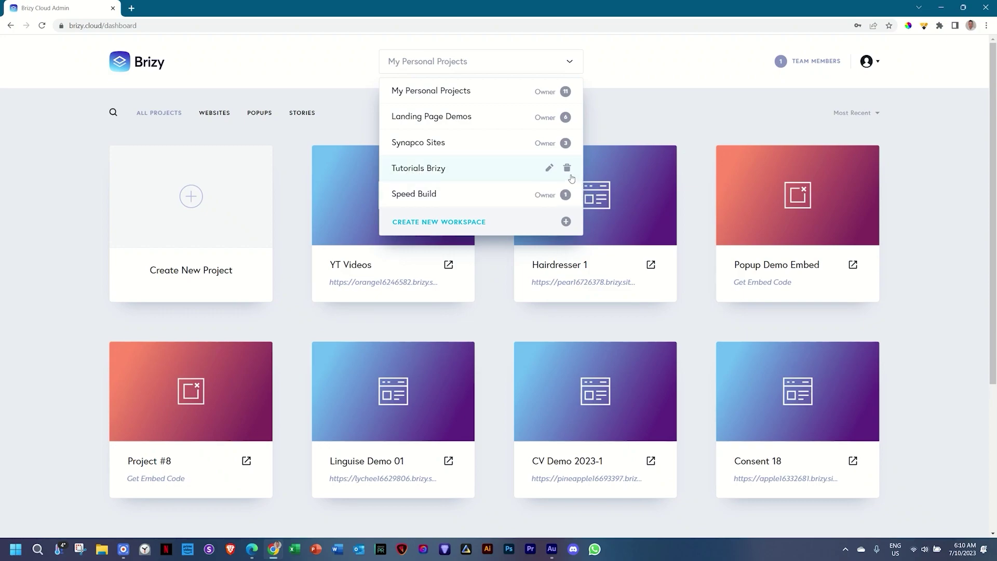
# Browse the Tutorials Brizy workspace's project grid, then return to the Edge account's My Personal Projects.
pyautogui.click(426, 174)
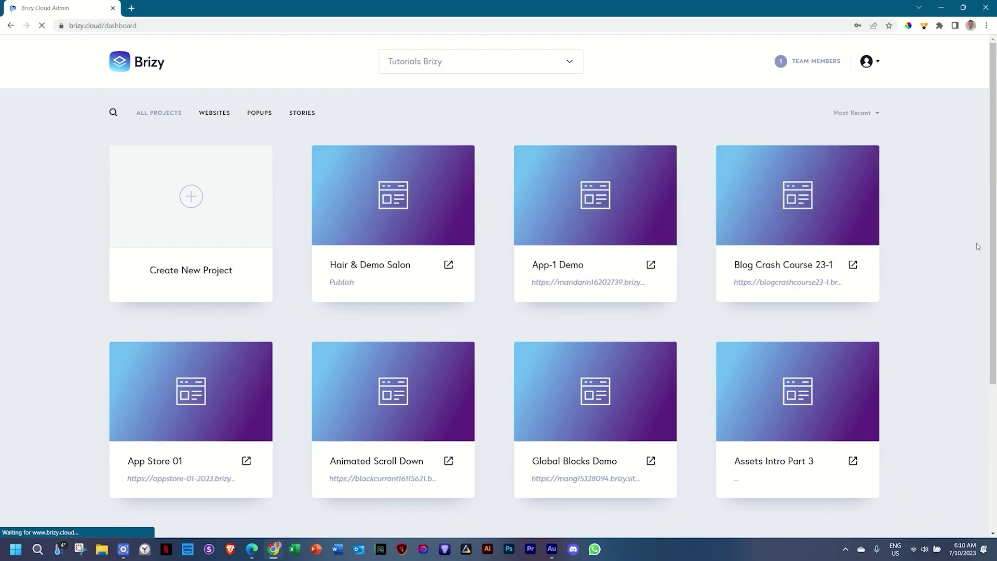
pyautogui.scroll(-4, 978, 246)
pyautogui.scroll(4, 976, 246)
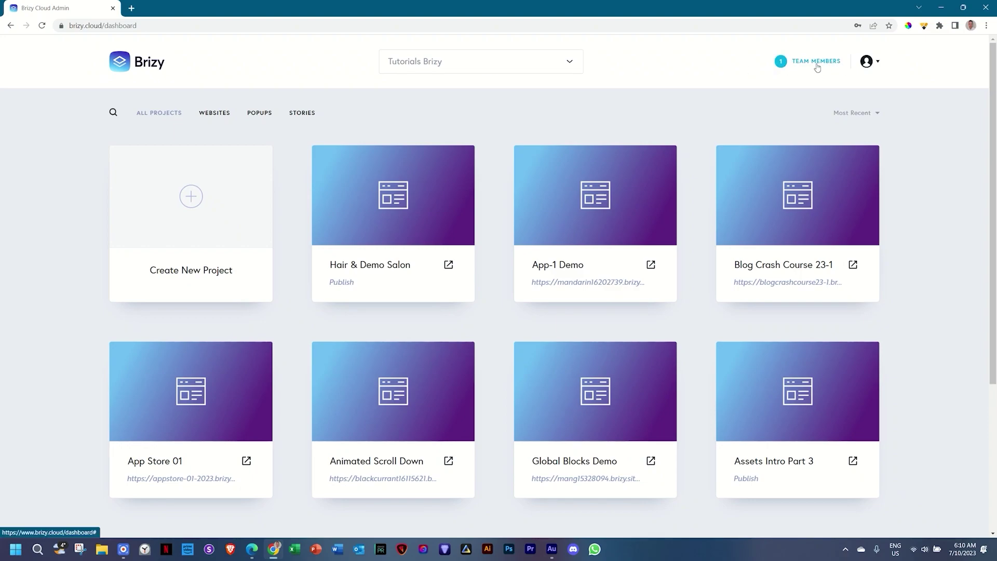
pyautogui.click(251, 550)
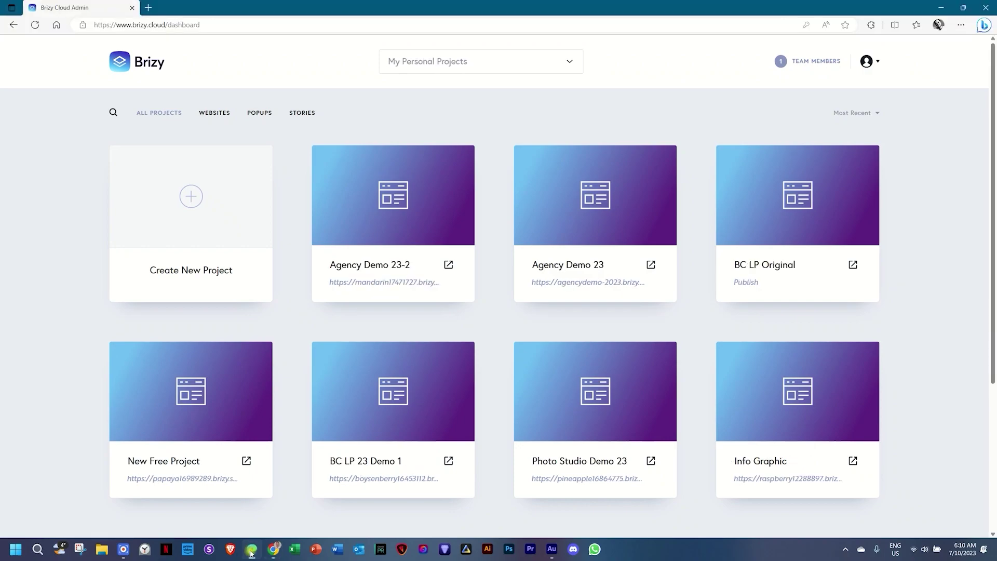
# Check the free account's workspaces and the Team Members invite roles (Viewer), then list Tutorials Brizy's workspaces.
pyautogui.click(475, 61)
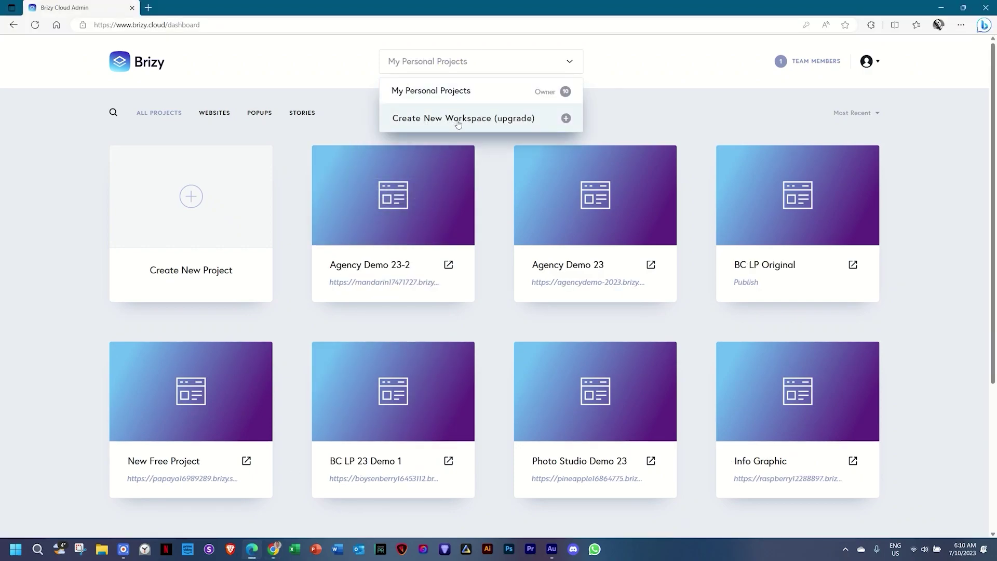
pyautogui.click(814, 64)
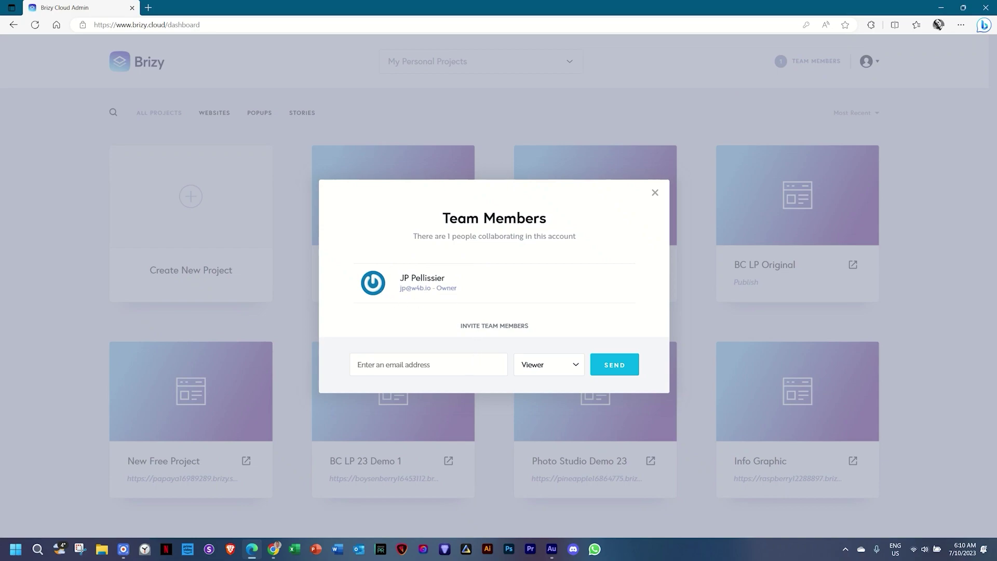
pyautogui.click(553, 364)
pyautogui.click(536, 367)
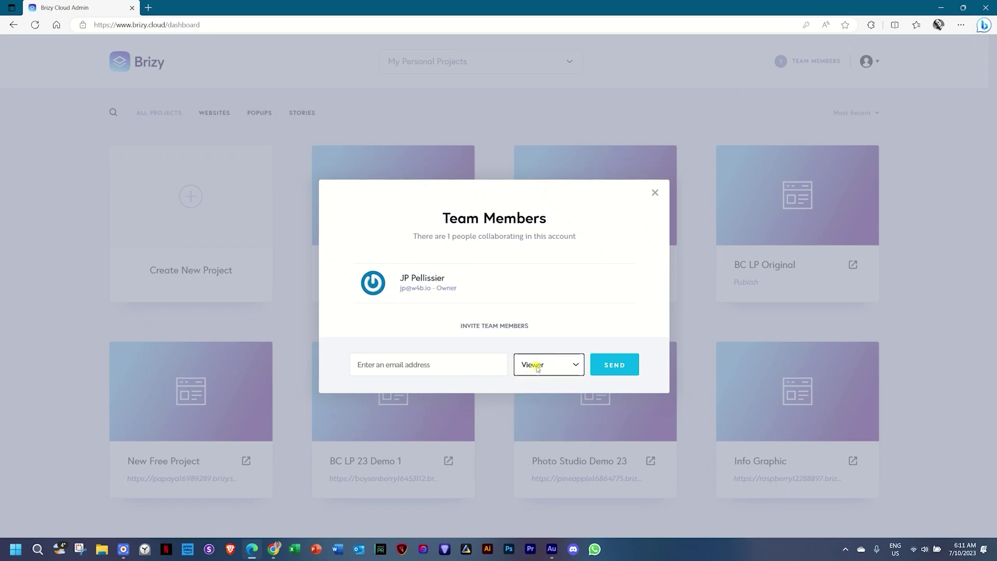
pyautogui.click(613, 349)
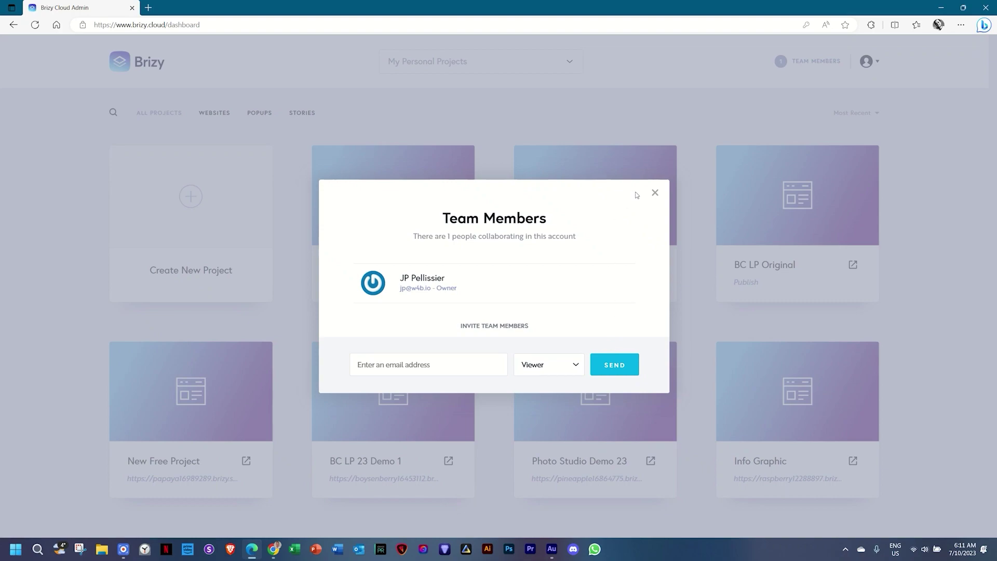
pyautogui.click(655, 193)
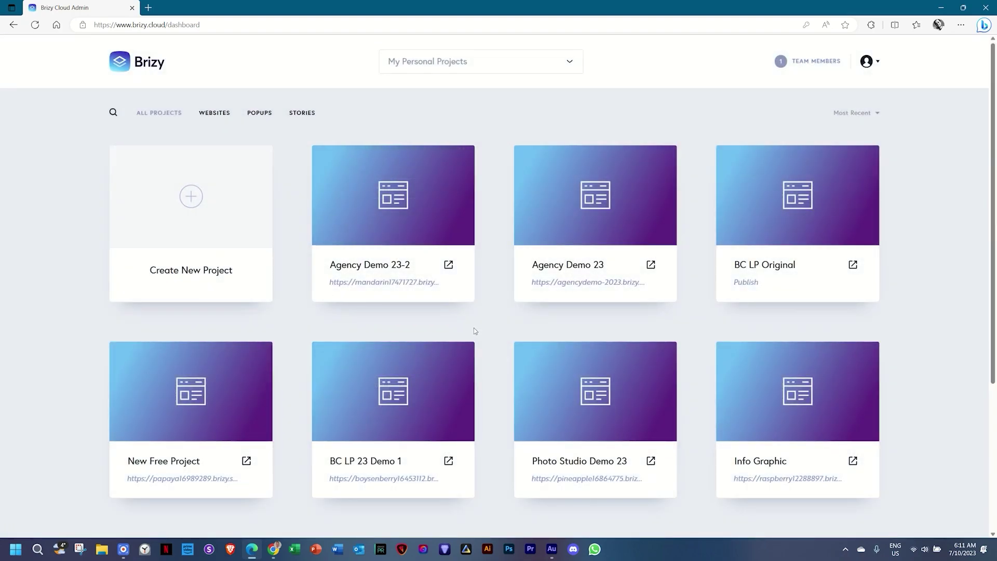
pyautogui.click(273, 549)
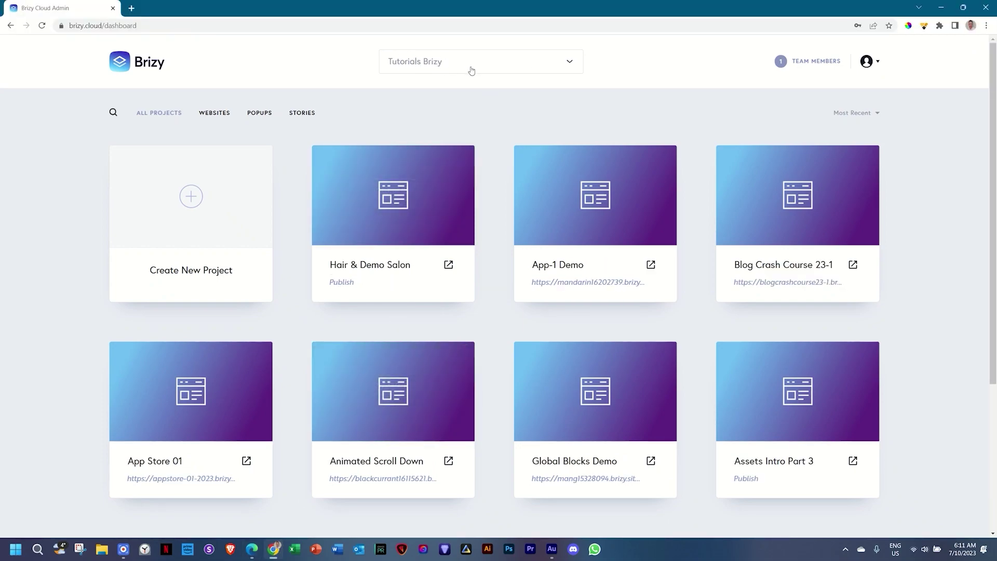
pyautogui.click(512, 71)
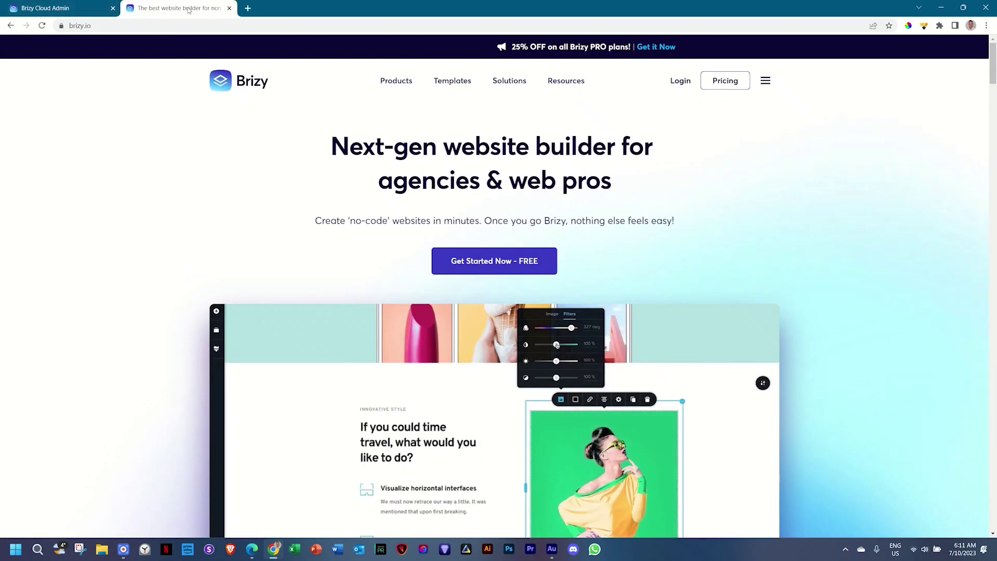
# Open the Brizy Cloud product page on brizy.io and scroll down to its Cloud plans.
pyautogui.moveTo(393, 83)
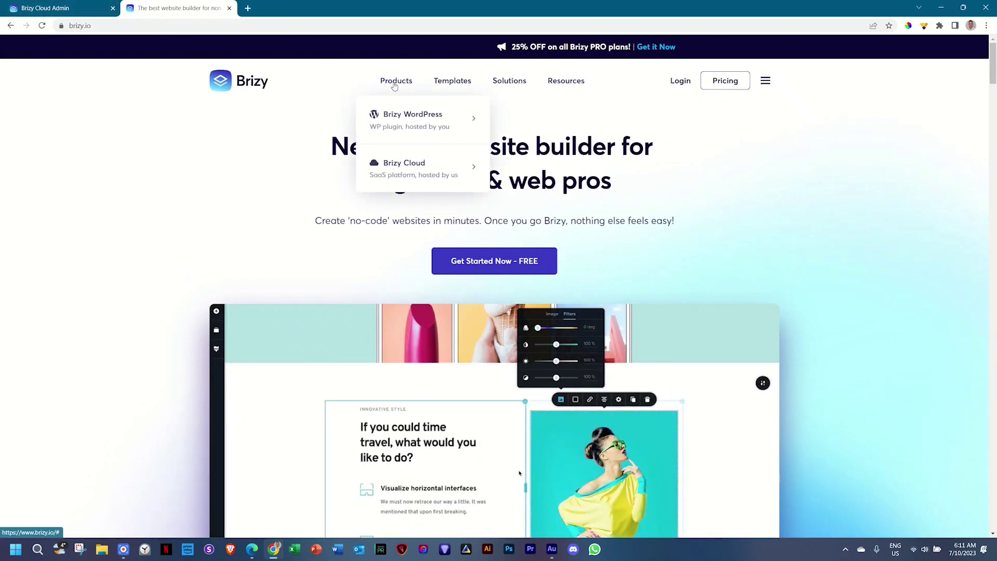
pyautogui.moveTo(415, 119)
pyautogui.moveTo(413, 166)
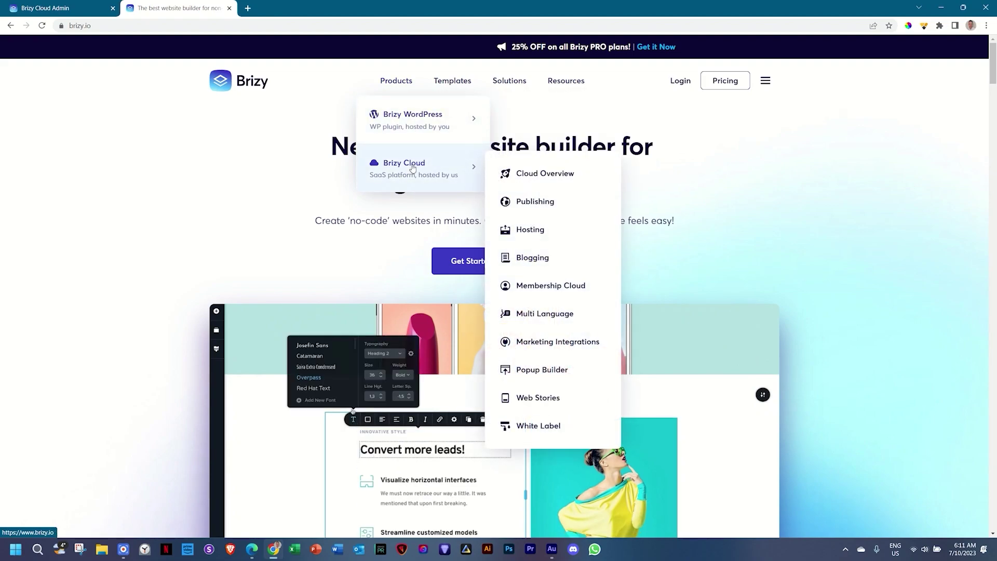
pyautogui.click(413, 167)
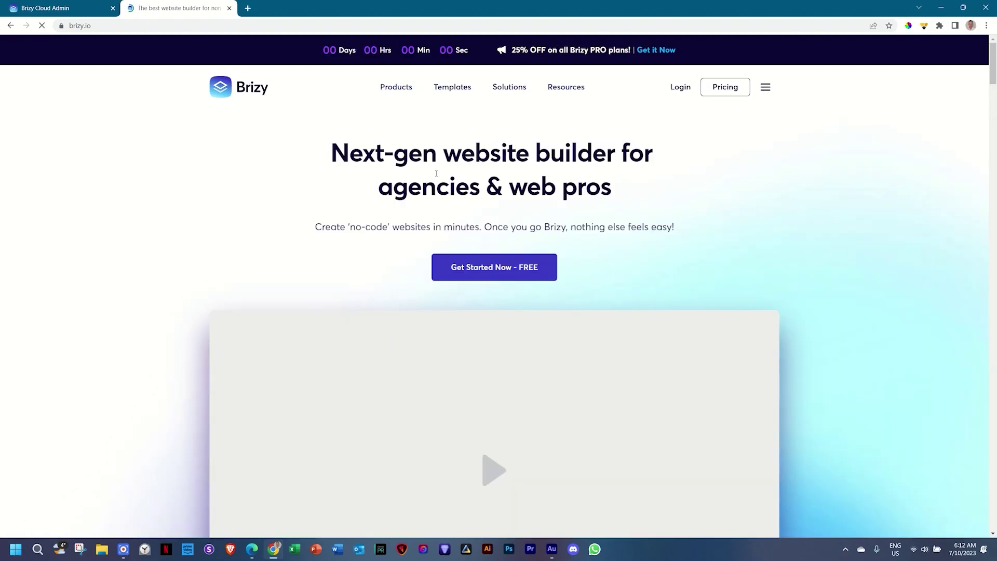
pyautogui.scroll(-20, 511, 272)
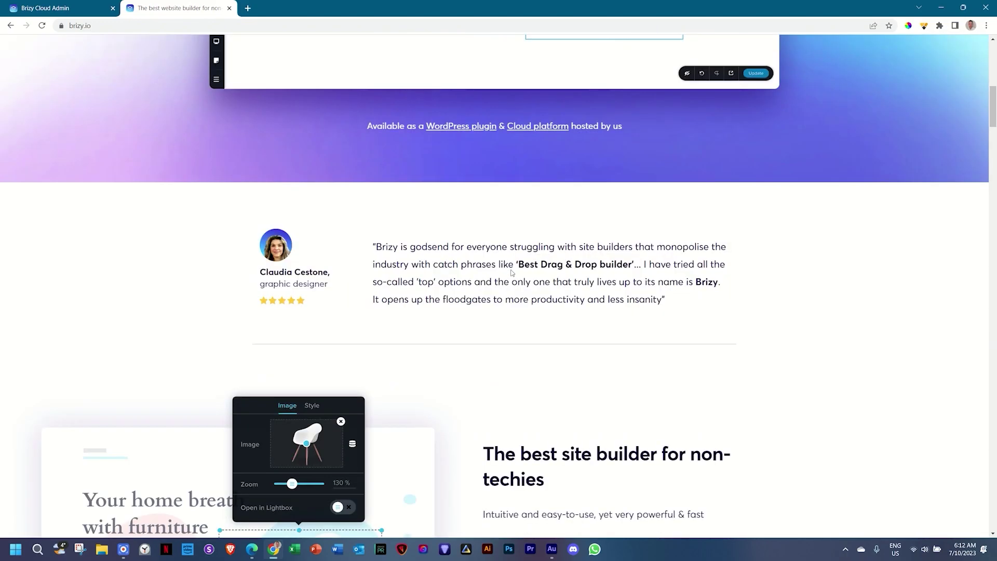
pyautogui.scroll(-15, 512, 272)
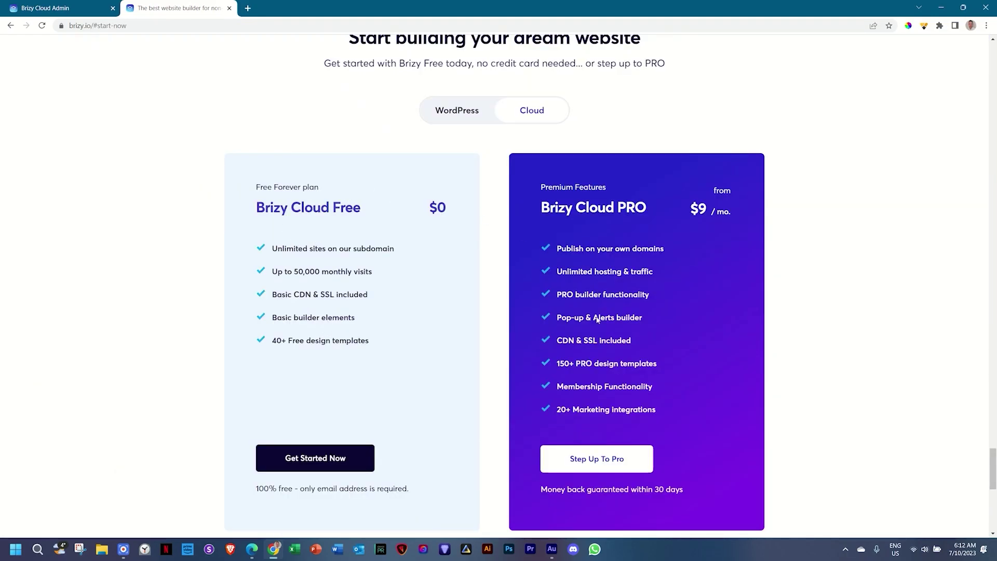
# View the yearly Cloud pricing, from Personal $81/yr to White Label $621/yr, then return to the dashboard.
pyautogui.click(582, 461)
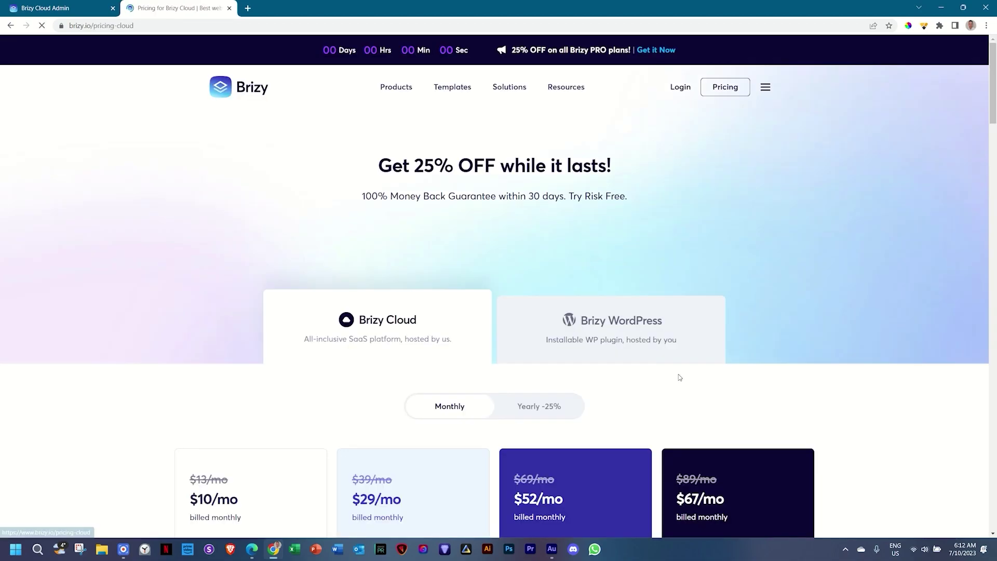
pyautogui.scroll(-3, 709, 317)
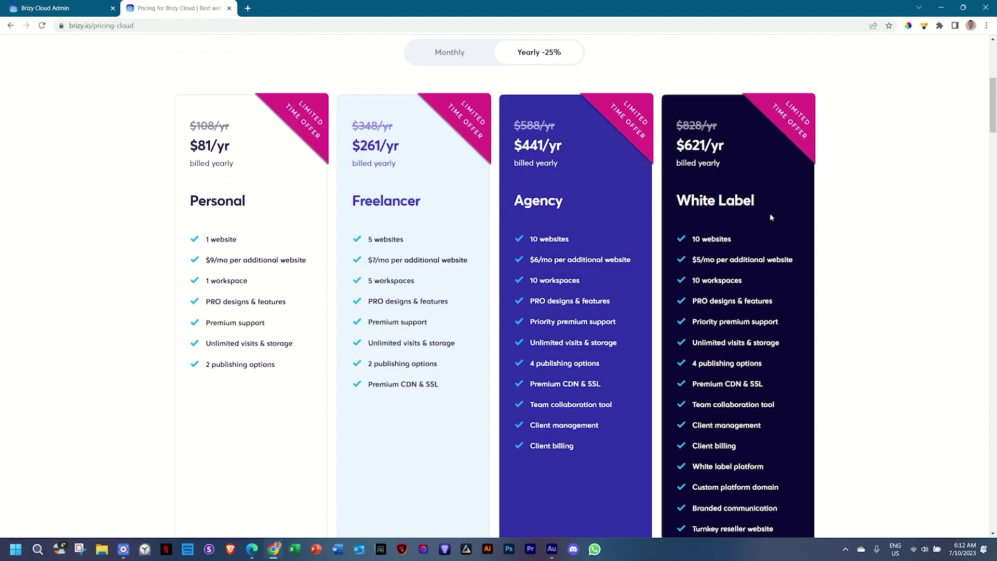
pyautogui.click(86, 14)
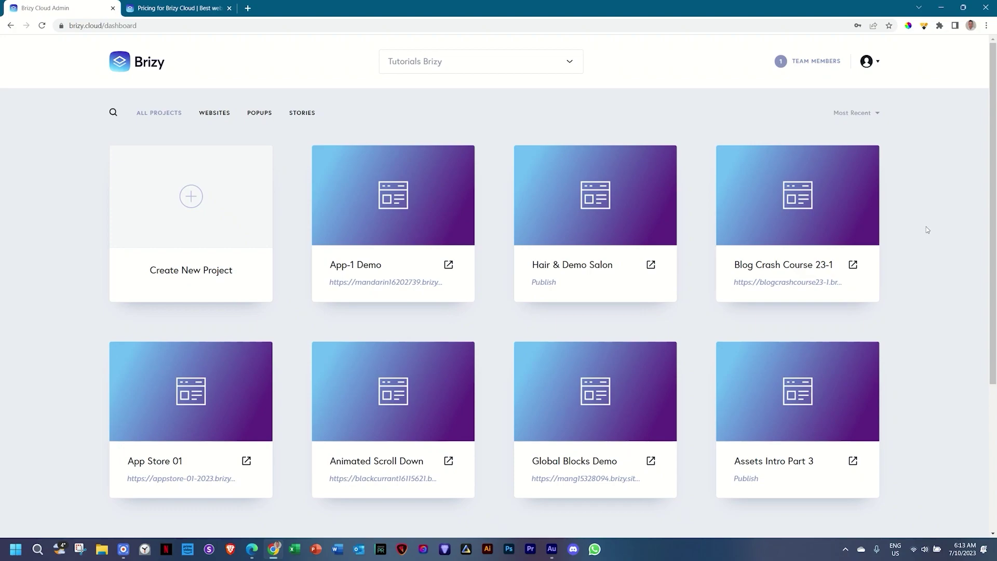
pyautogui.click(403, 282)
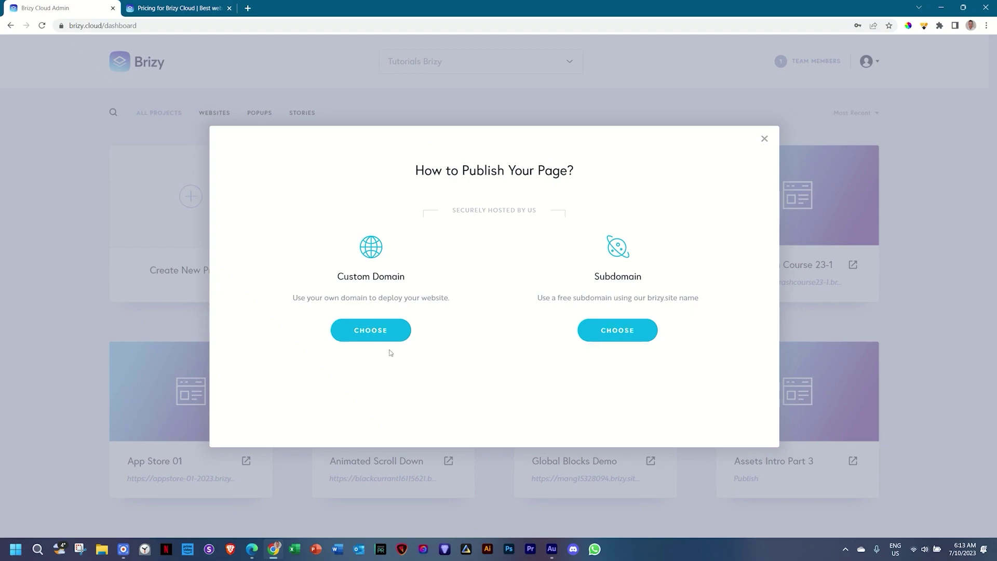
pyautogui.click(366, 336)
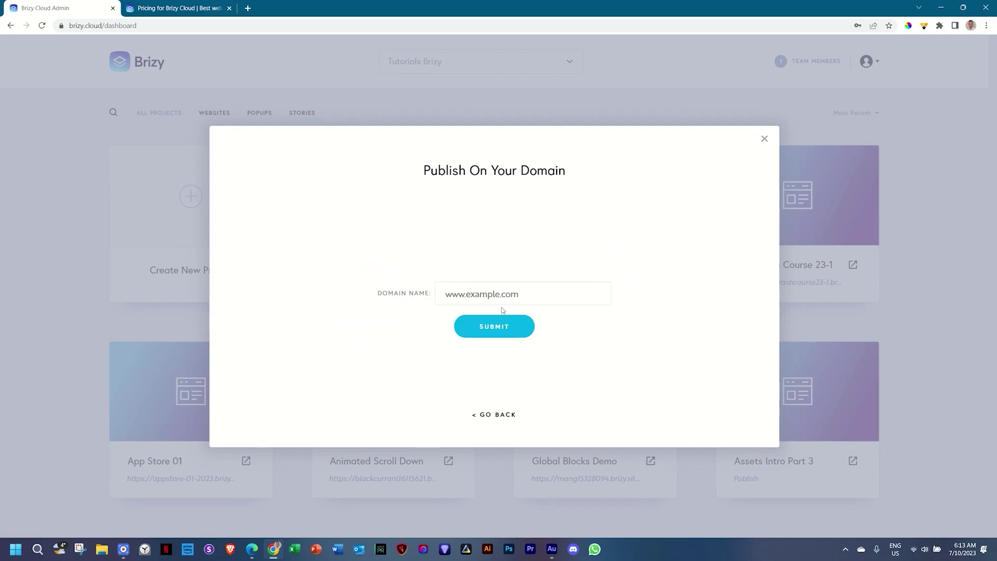
pyautogui.click(766, 139)
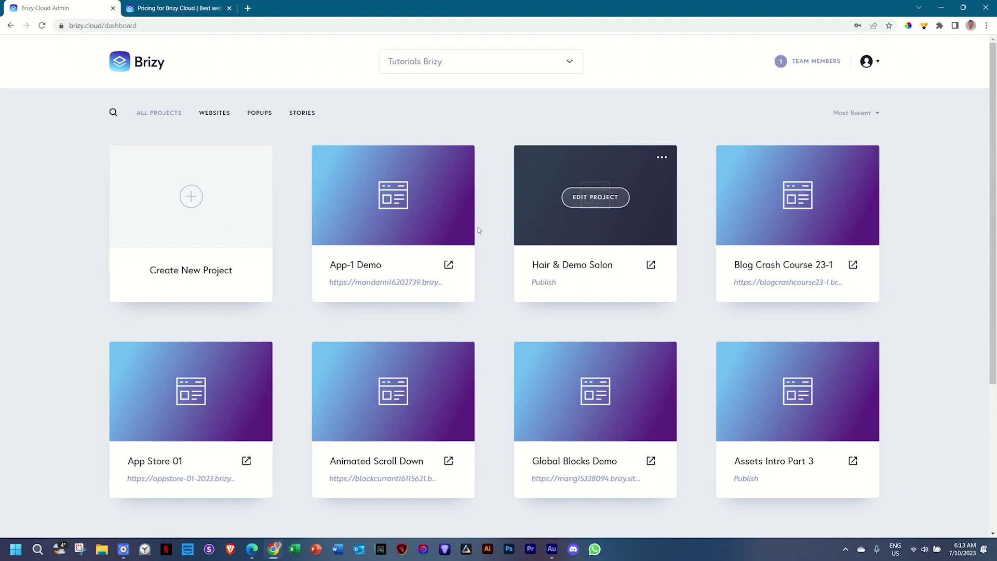
# Return to the Brizy Cloud pricing page and reload it via Products > Brizy Cloud.
pyautogui.click(205, 11)
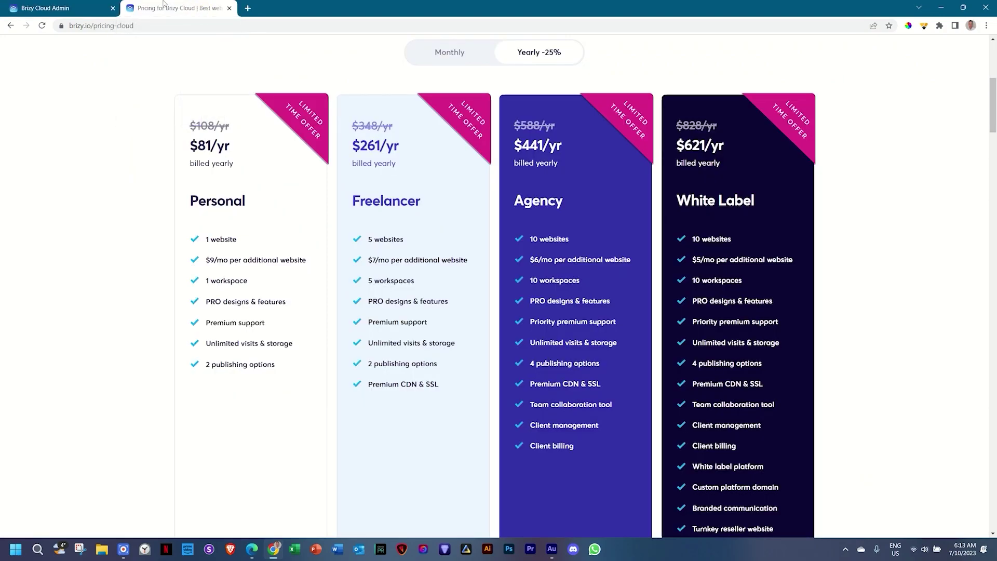
pyautogui.scroll(5, 147, 193)
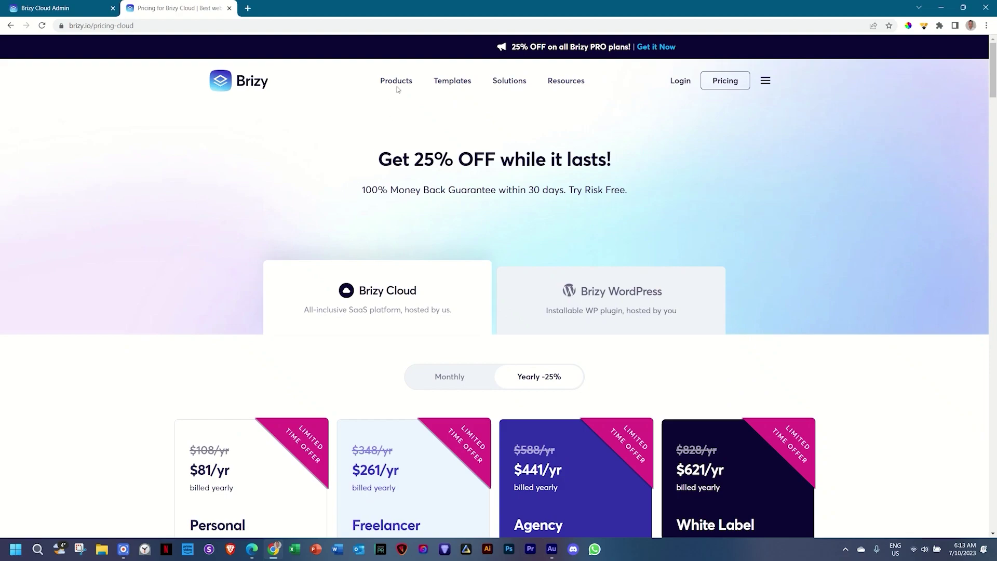
pyautogui.moveTo(396, 86)
pyautogui.click(392, 174)
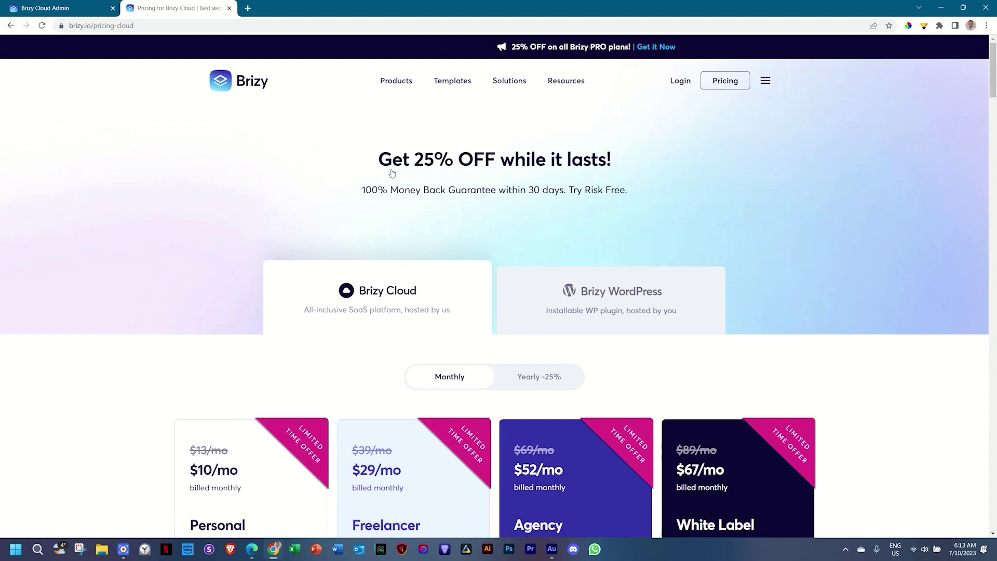
# Scroll through the Compare Cloud plans table, from Personal $13/mo to White Label $89/mo.
pyautogui.scroll(-15, 405, 161)
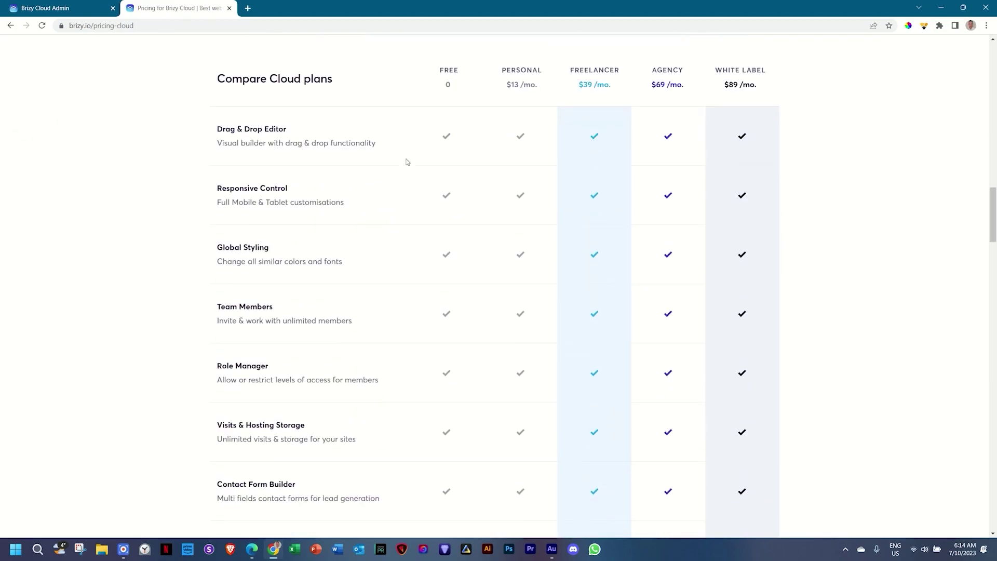
pyautogui.scroll(-14, 407, 162)
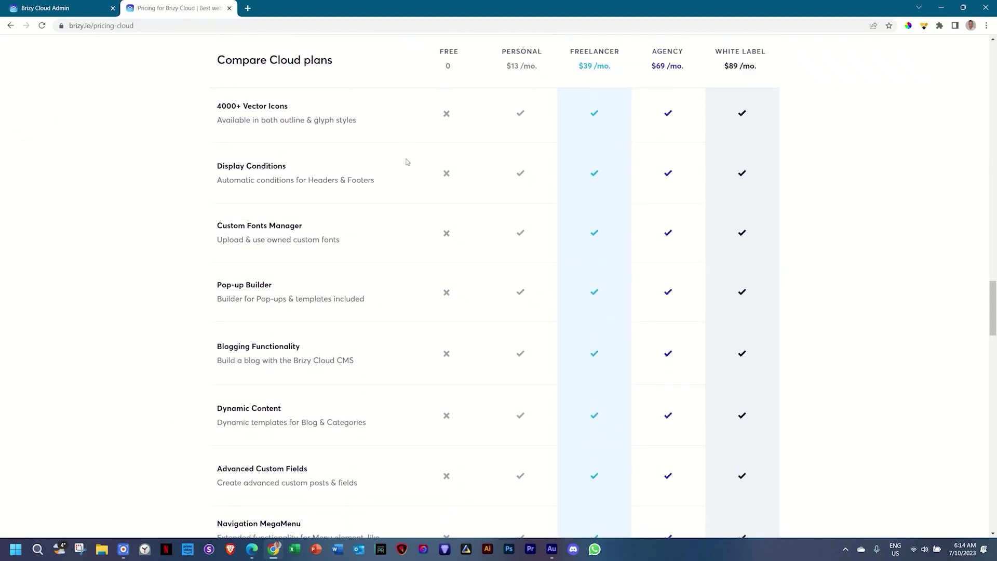
pyautogui.scroll(-10, 407, 162)
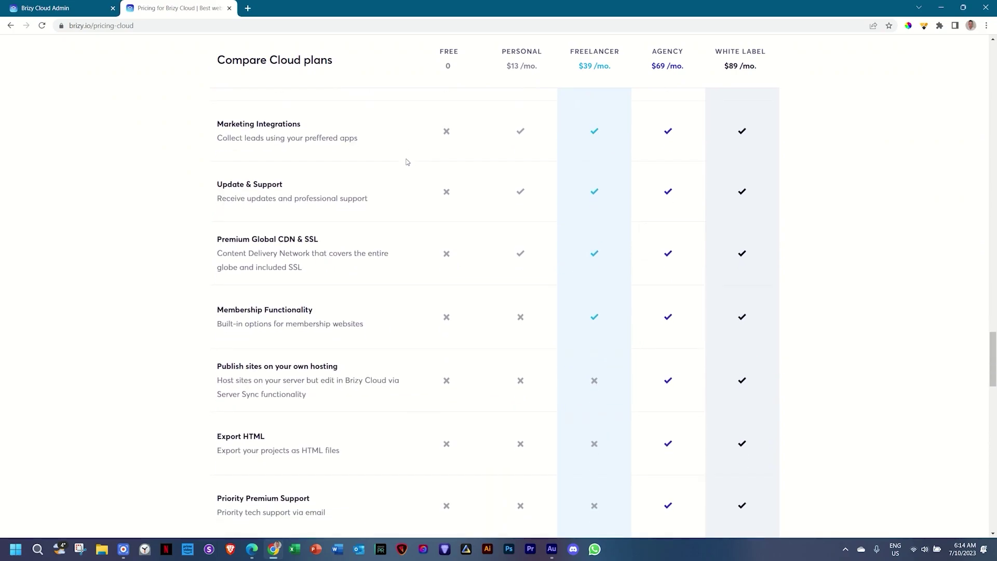
pyautogui.scroll(-3, 407, 162)
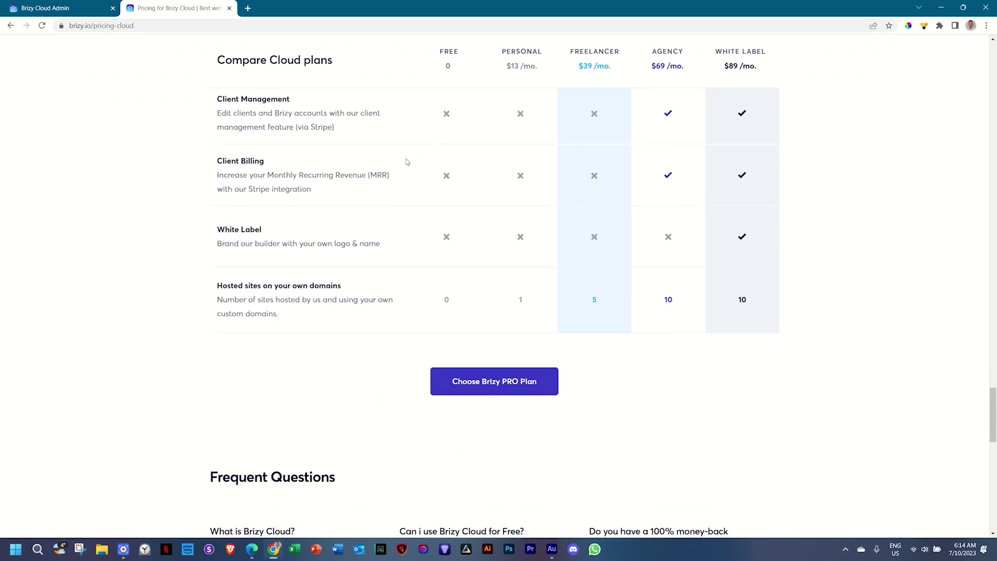
pyautogui.scroll(-7, 407, 161)
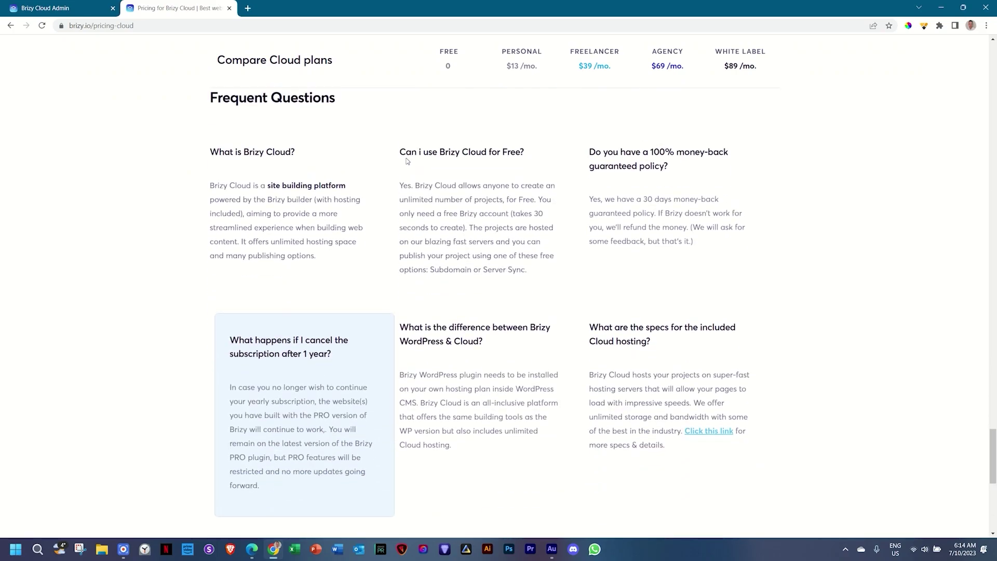
pyautogui.scroll(7, 407, 161)
pyautogui.scroll(5, 408, 161)
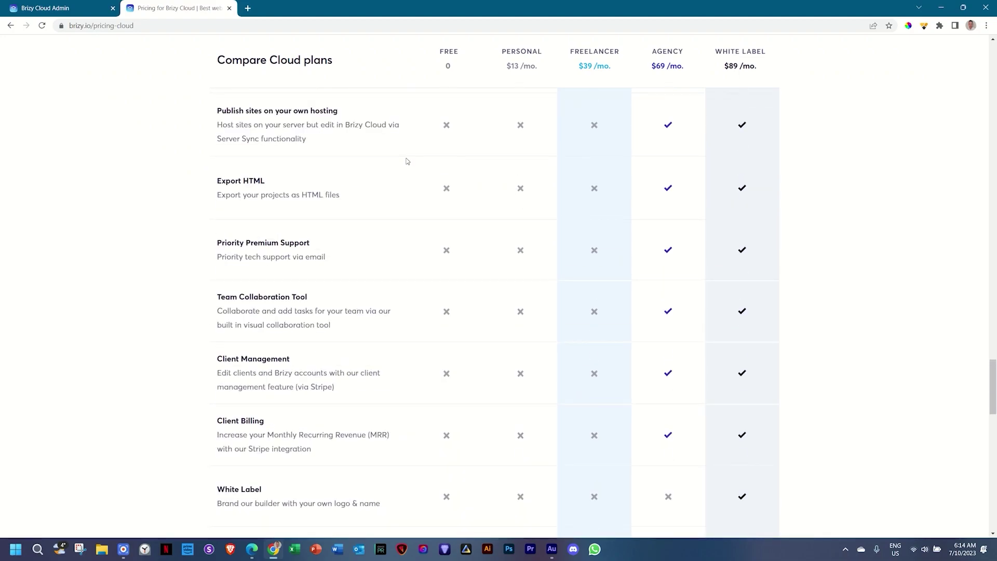